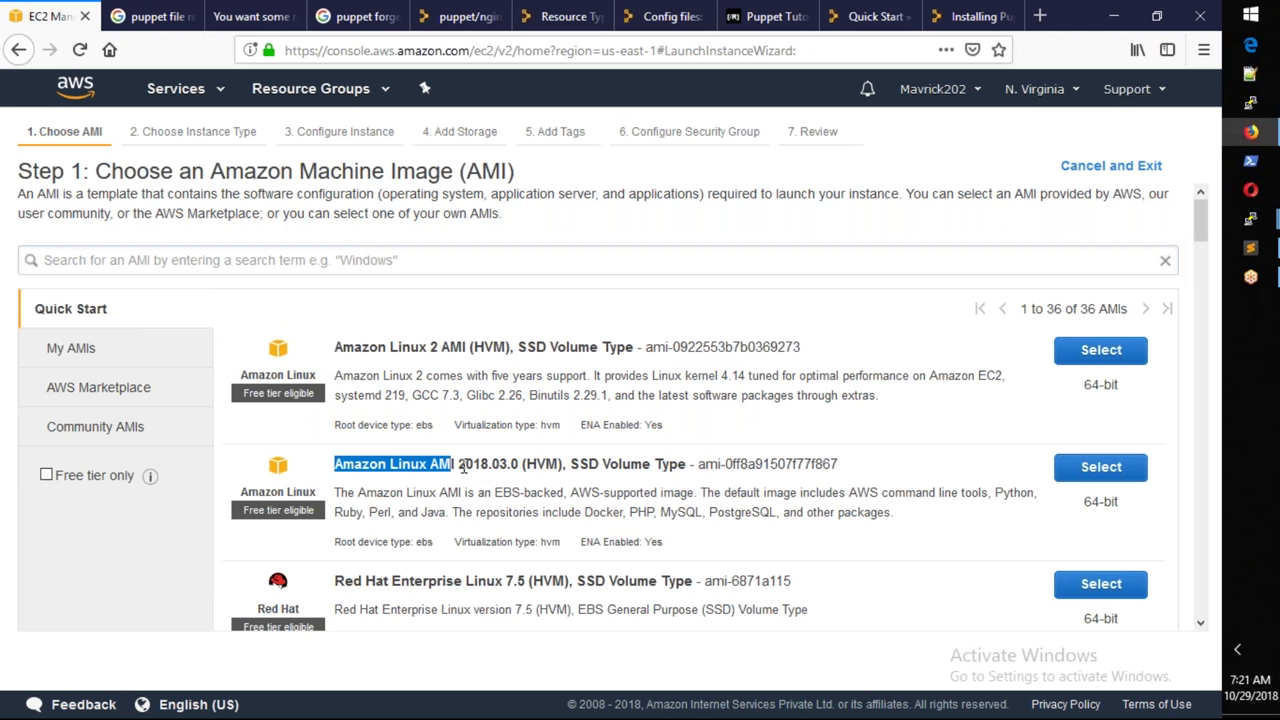
Step: Examine the name and image ID of the Amazon Linux AMI 2018.03.0 entry in the AMI list
left_click(891, 441)
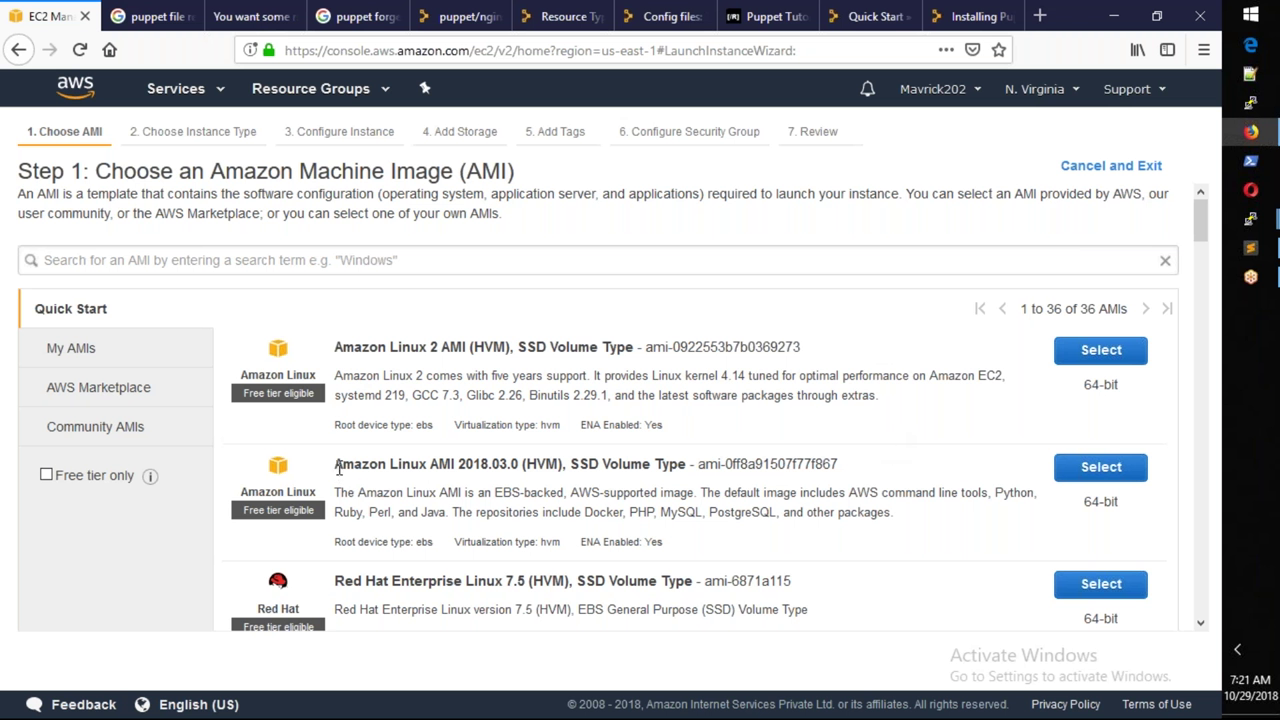
left_click_drag(335, 465, 843, 471)
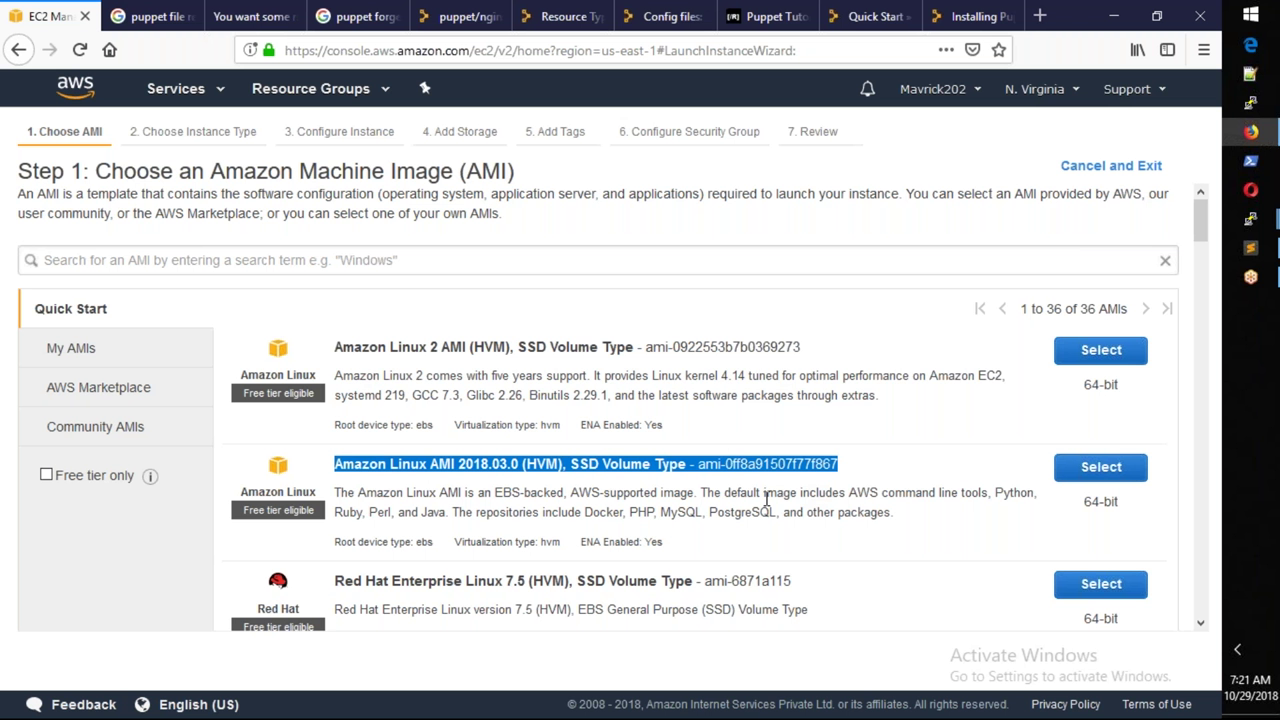
left_click(699, 510)
left_click_drag(334, 465, 838, 465)
left_click(374, 493)
left_click_drag(336, 464, 677, 491)
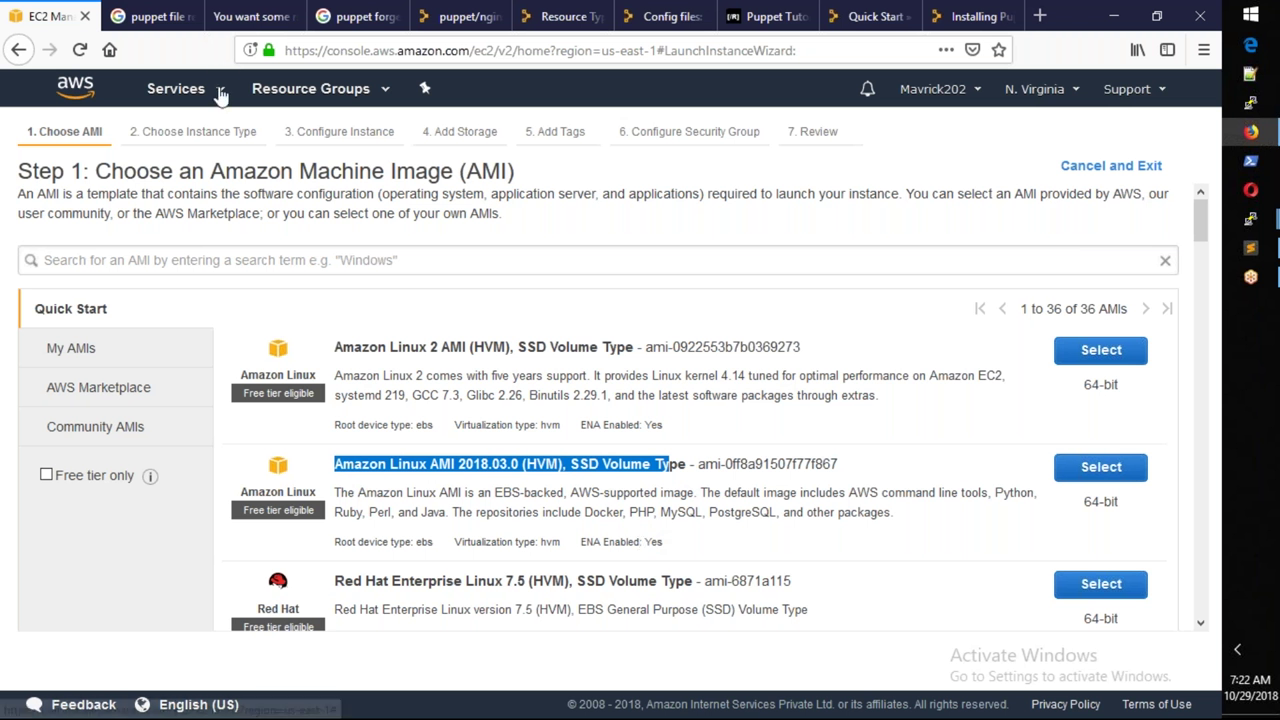
Step: Look through the list of available AWS services and close it again
left_click(176, 88)
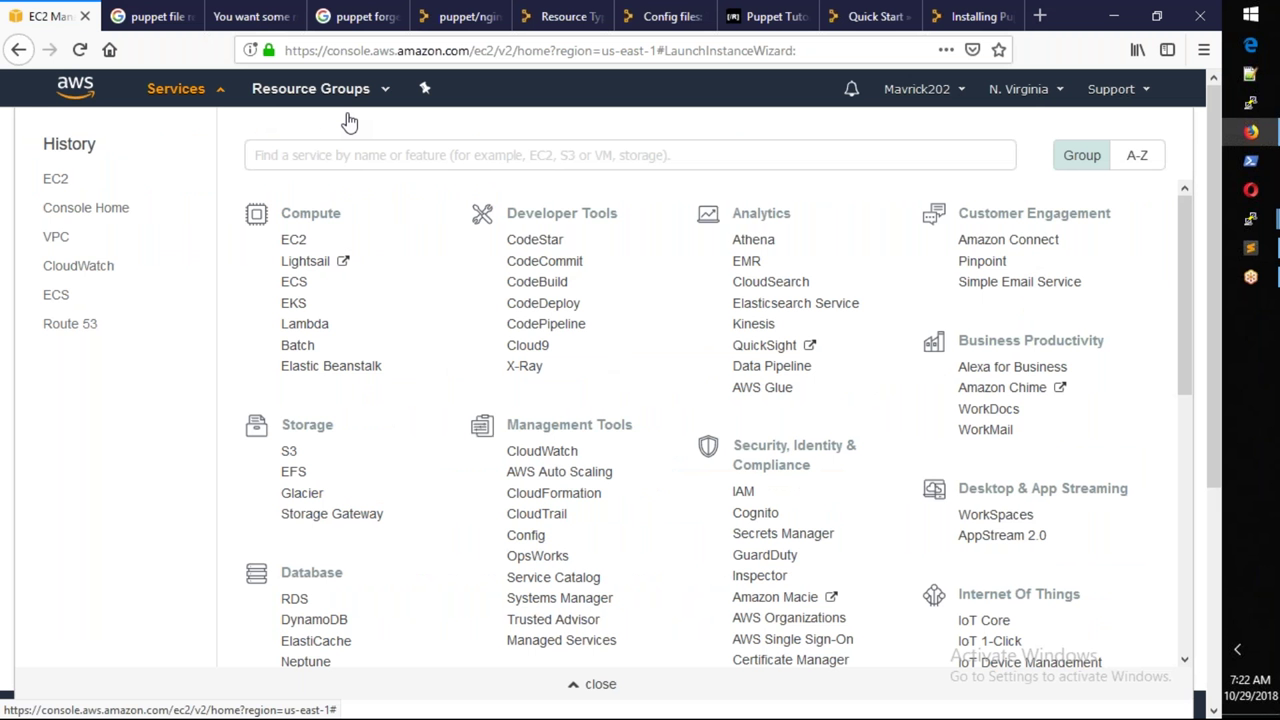
scroll(770, 367, "down", 3)
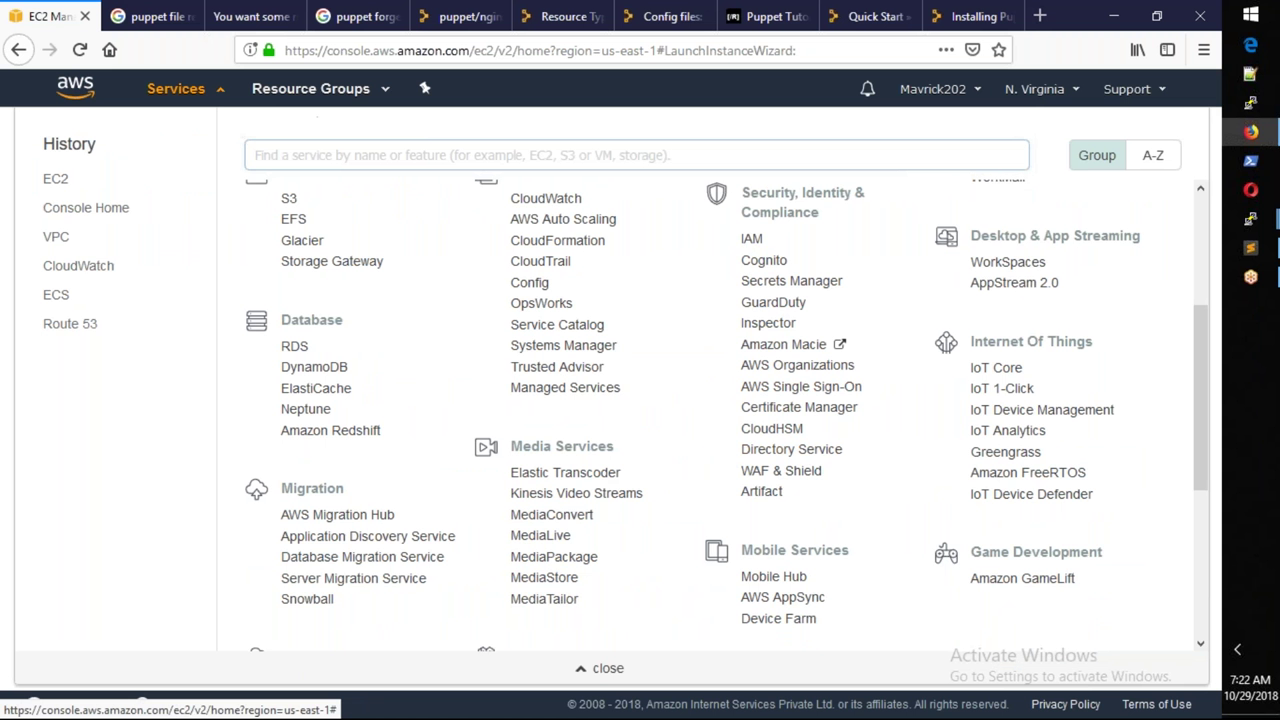
key("Escape")
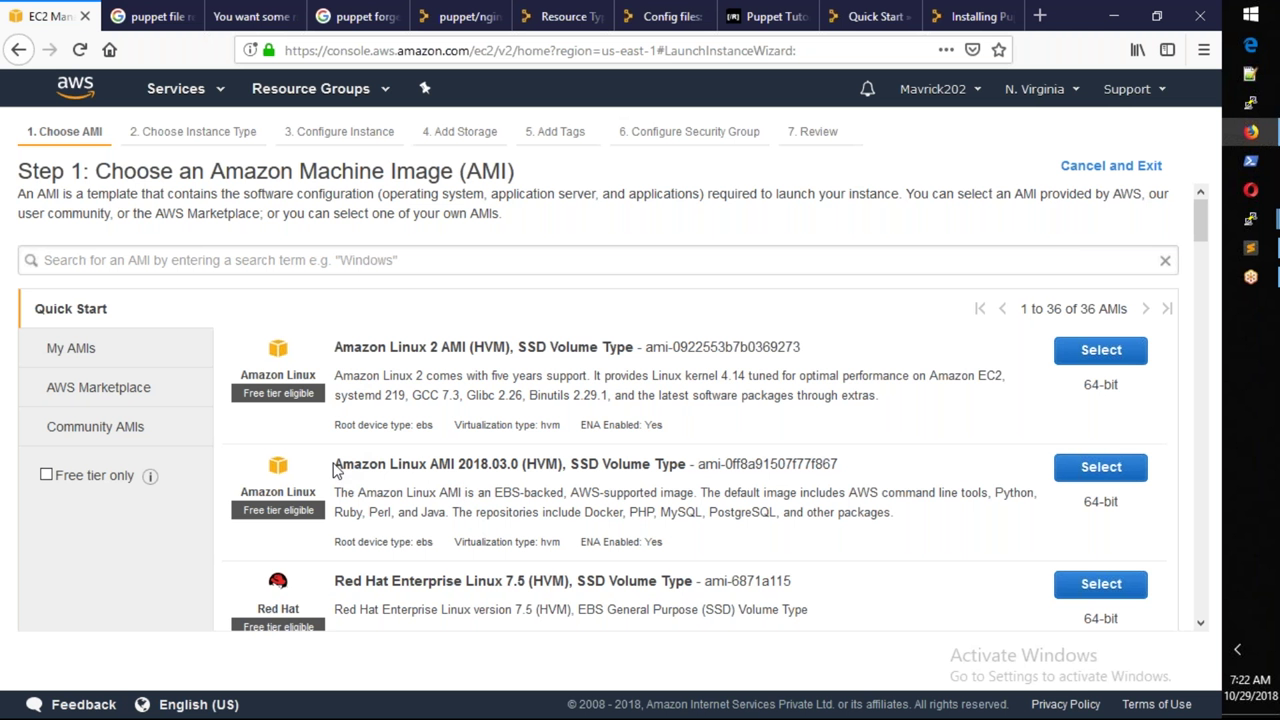
Step: Compare the names of the Amazon Linux 2 AMI and Amazon Linux AMI 2018.03.0 entries
left_click_drag(337, 464, 518, 466)
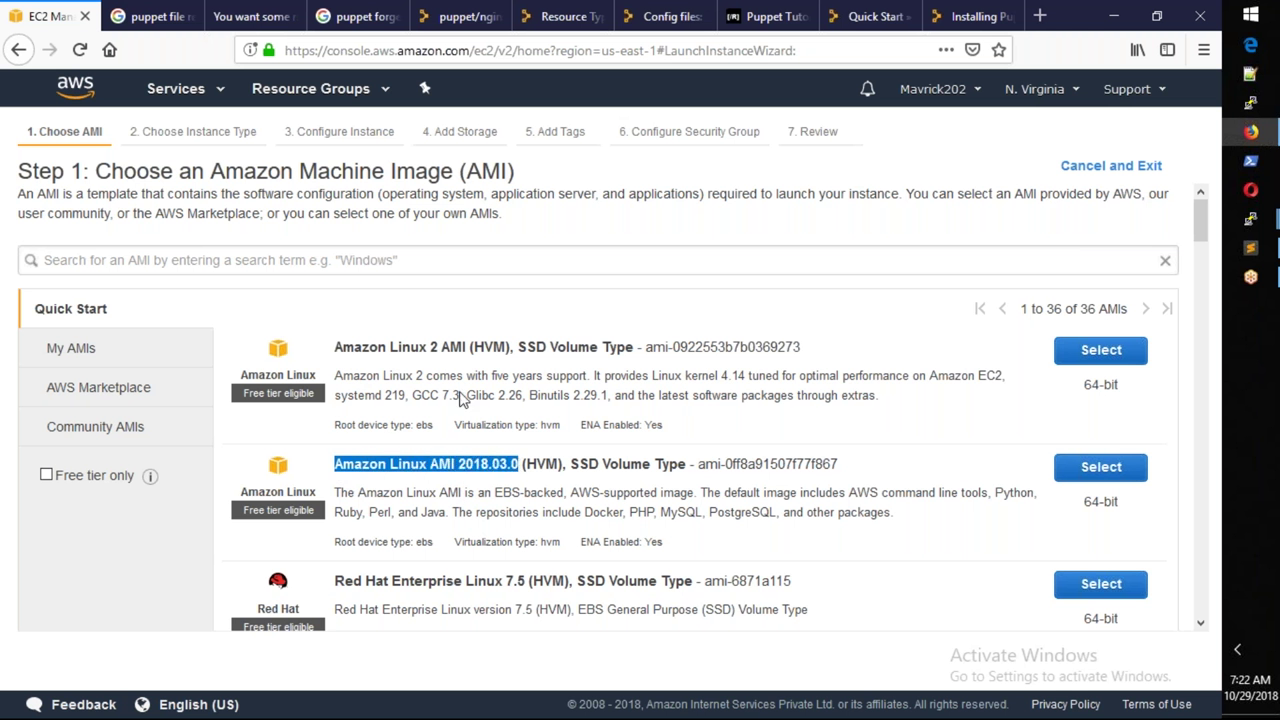
left_click_drag(336, 346, 800, 346)
left_click(628, 406)
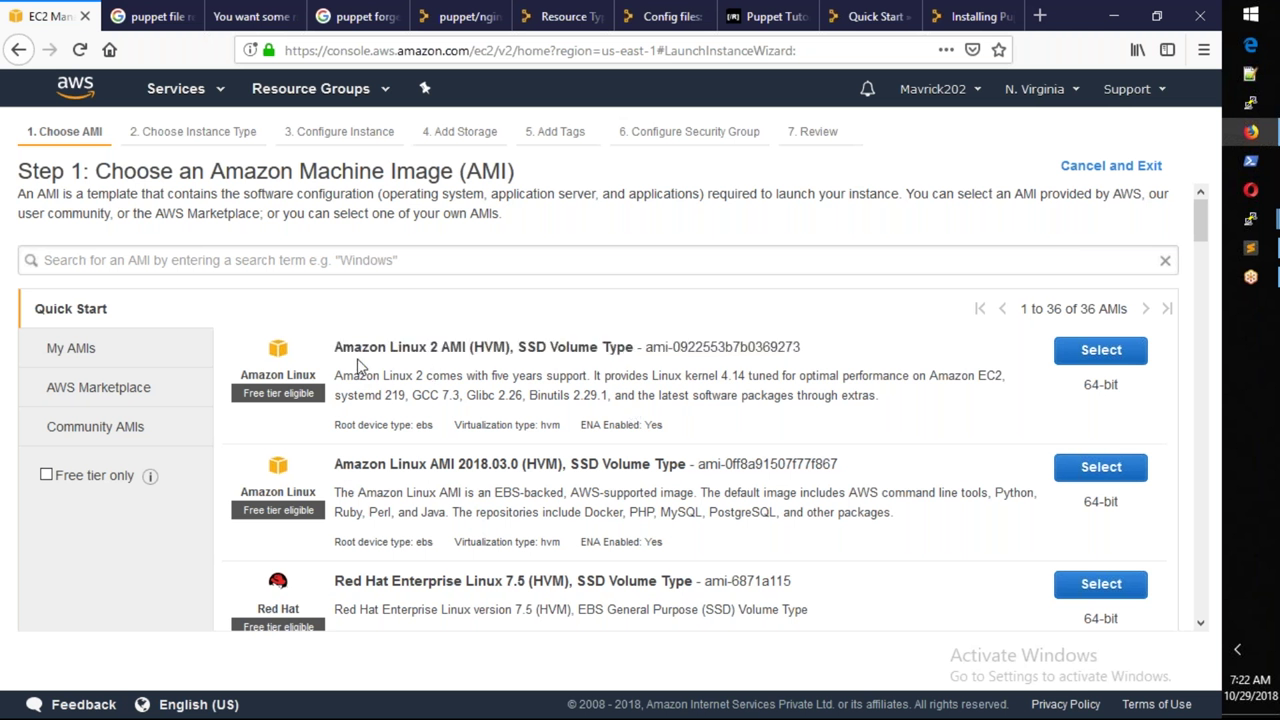
left_click_drag(334, 347, 470, 354)
left_click_drag(342, 463, 470, 461)
left_click(476, 462)
Step: Choose Amazon Linux AMI 2018.03.0 and proceed with the t2.micro instance type to the instance details
left_click(1092, 467)
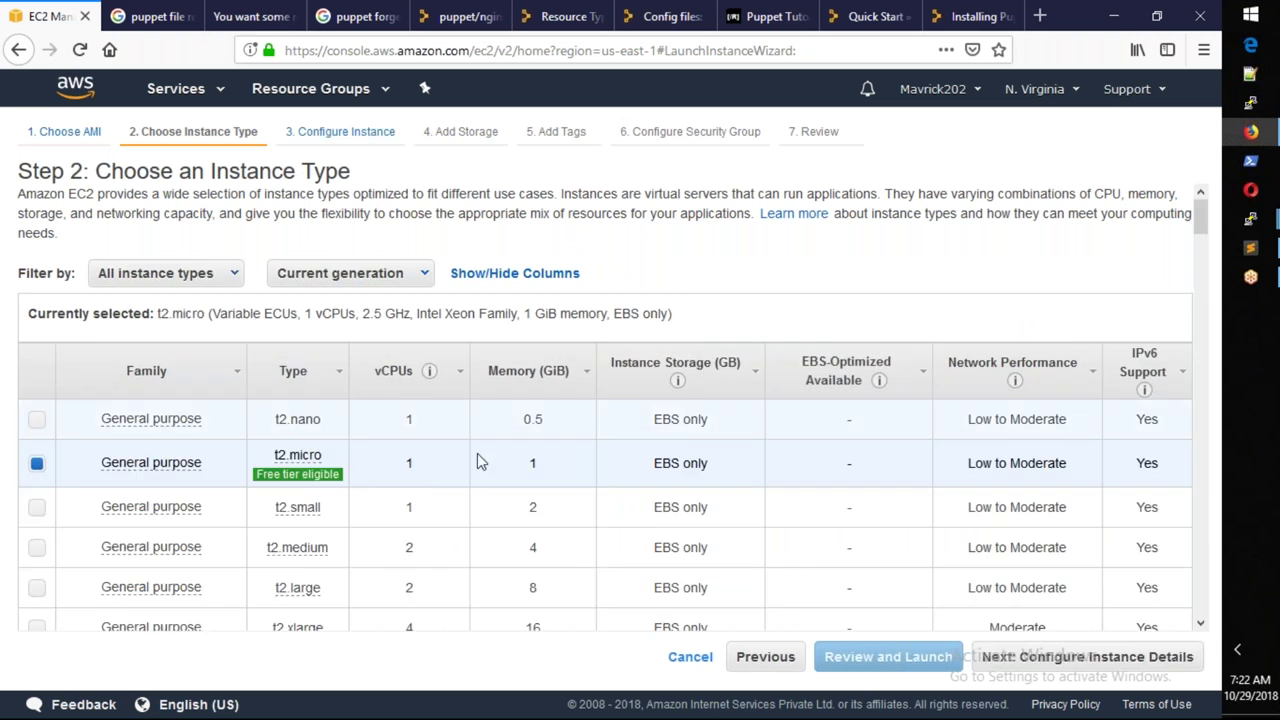
mouse_move(297, 474)
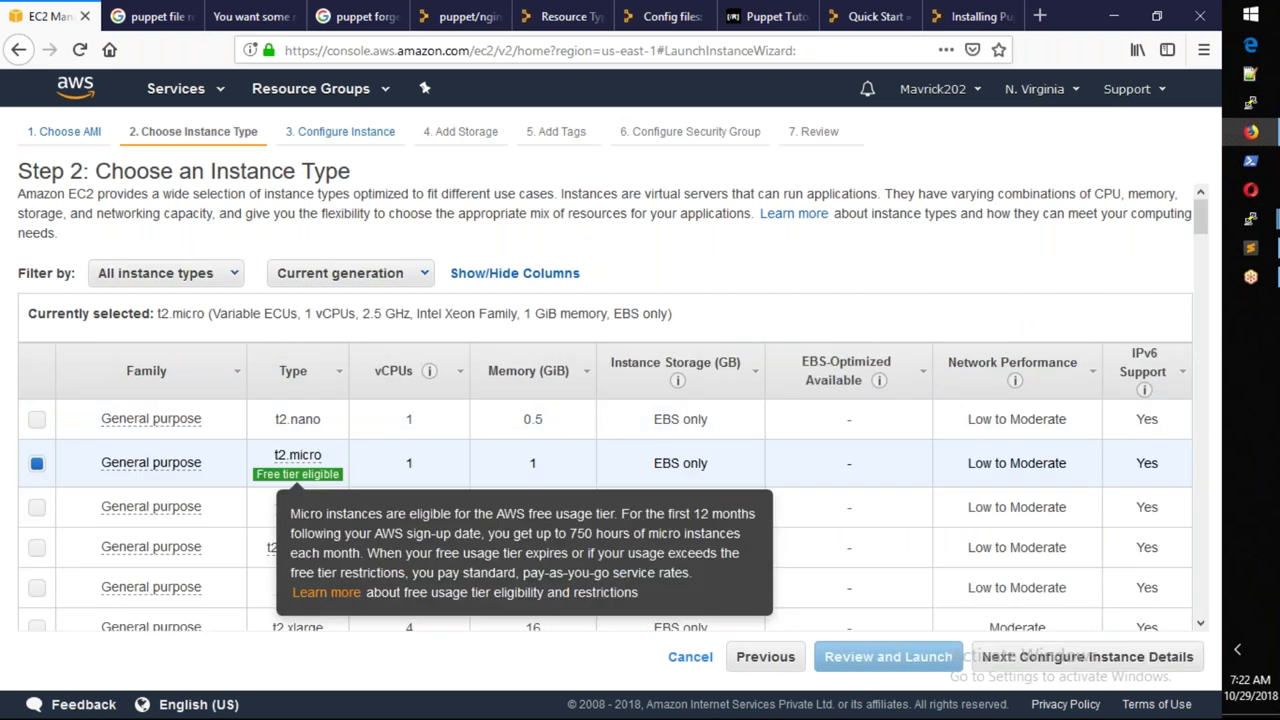
left_click(1167, 662)
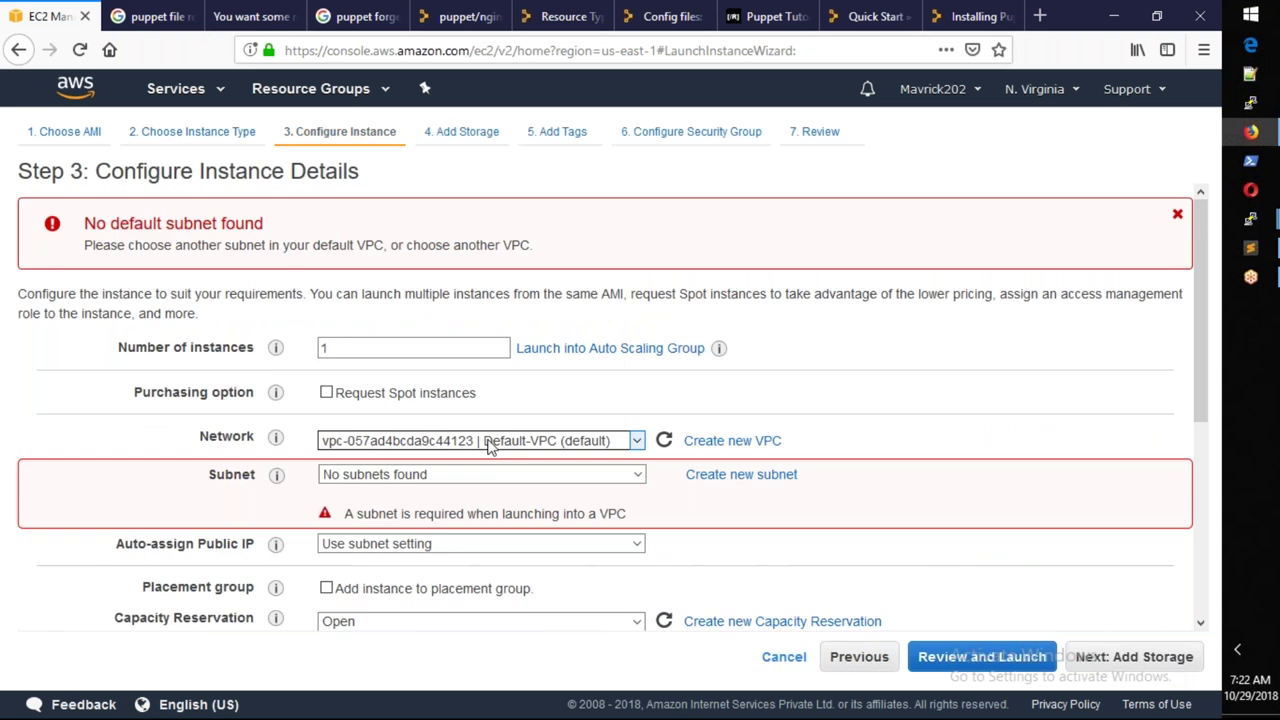
Step: Set the instance's network to the AWS-OCT20 VPC with the OCT22-Subnet1 subnet
left_click(491, 440)
left_click(501, 528)
left_click(522, 479)
left_click(522, 479)
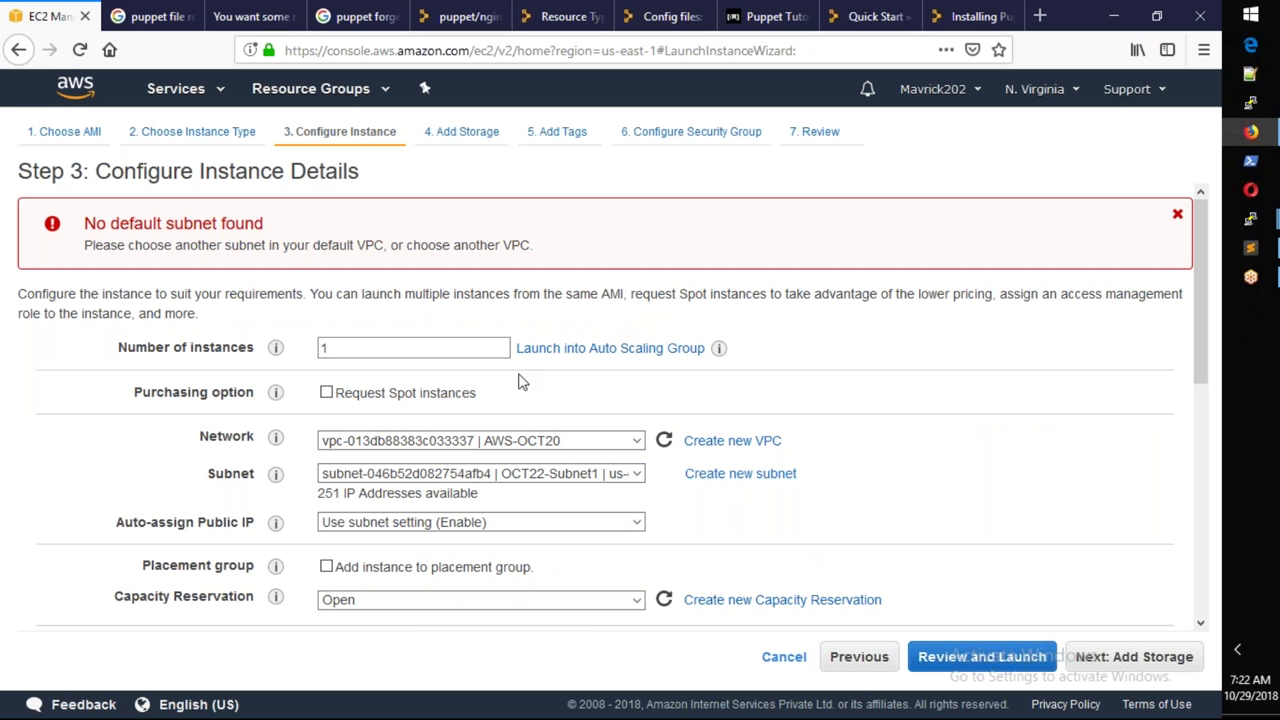
Step: Open the EC2 service in a separate browser tab while keeping the launch wizard open
double_click(398, 348)
left_click(200, 91)
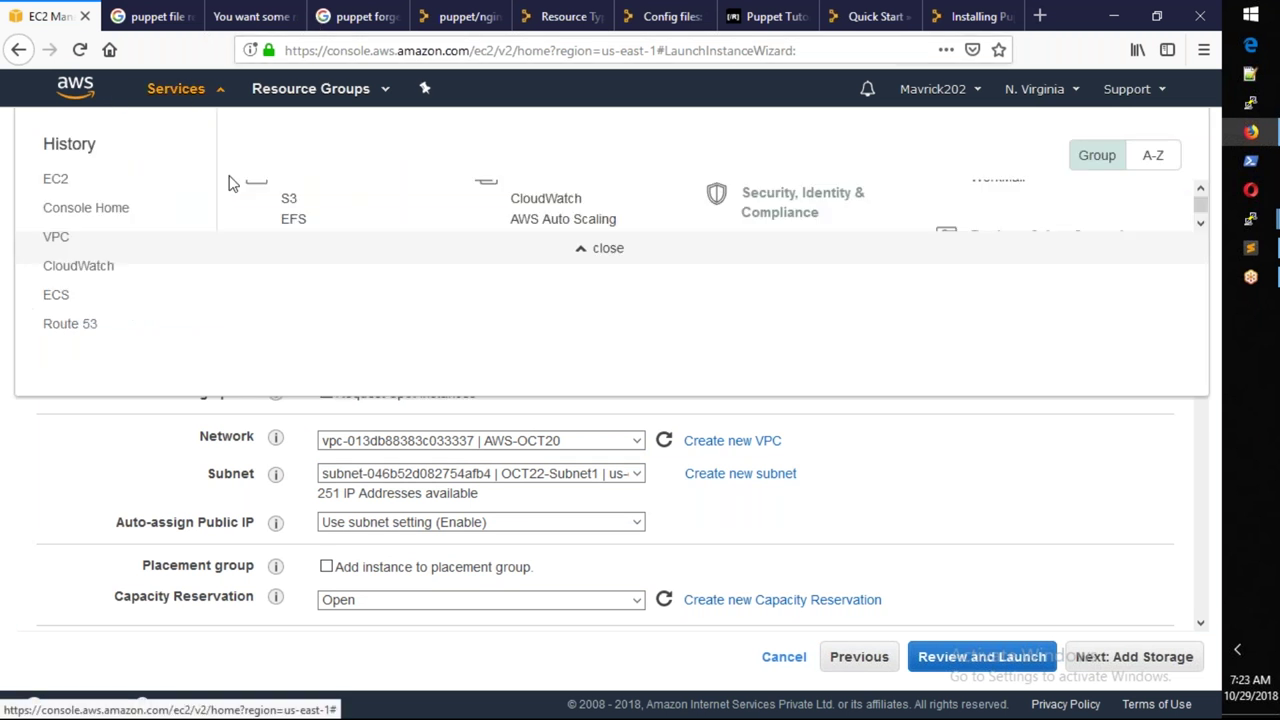
scroll(301, 229, "up", 5)
right_click(293, 241)
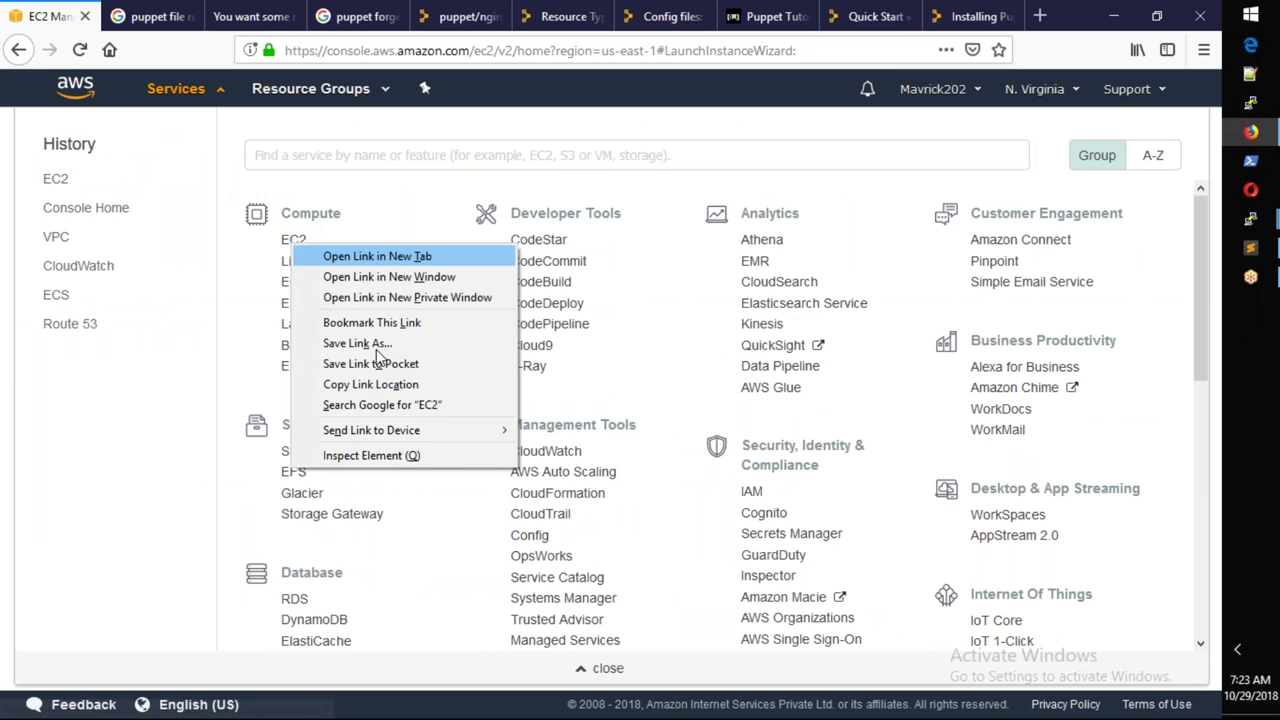
key("Return")
left_click(598, 669)
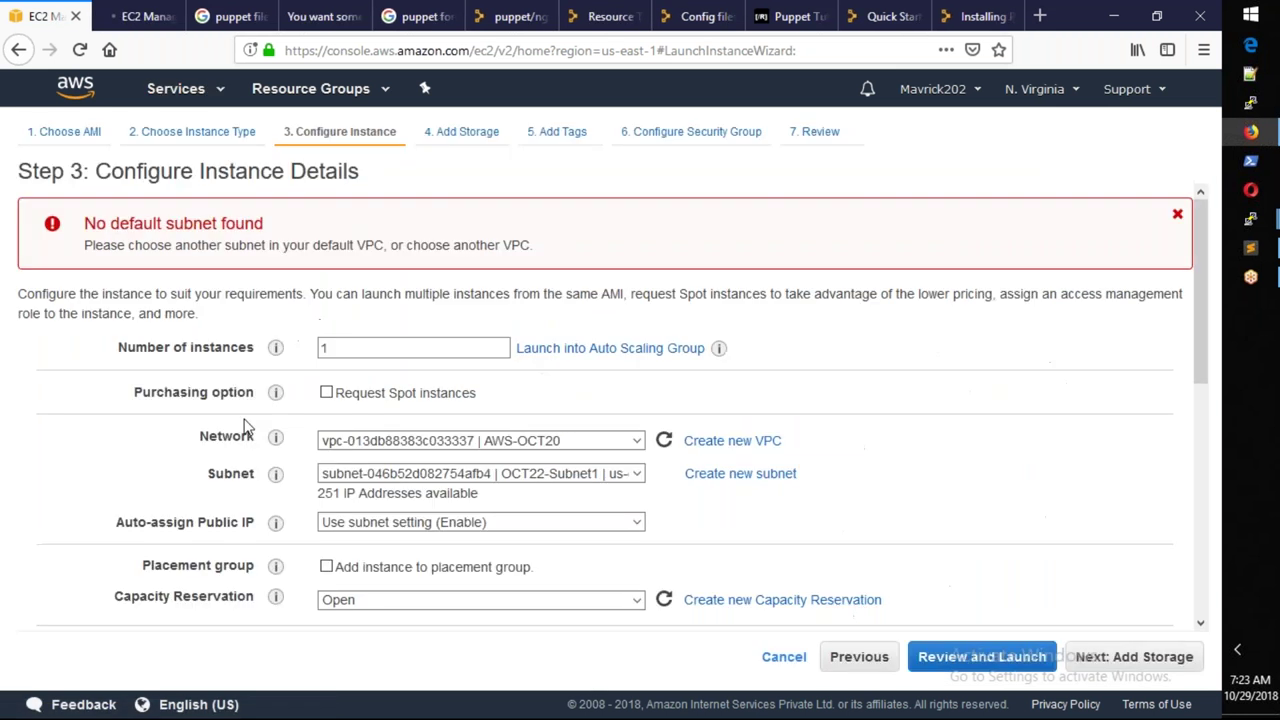
Step: Try 100 as the number of instances and restore the value to 1
left_click(377, 341)
double_click(377, 342)
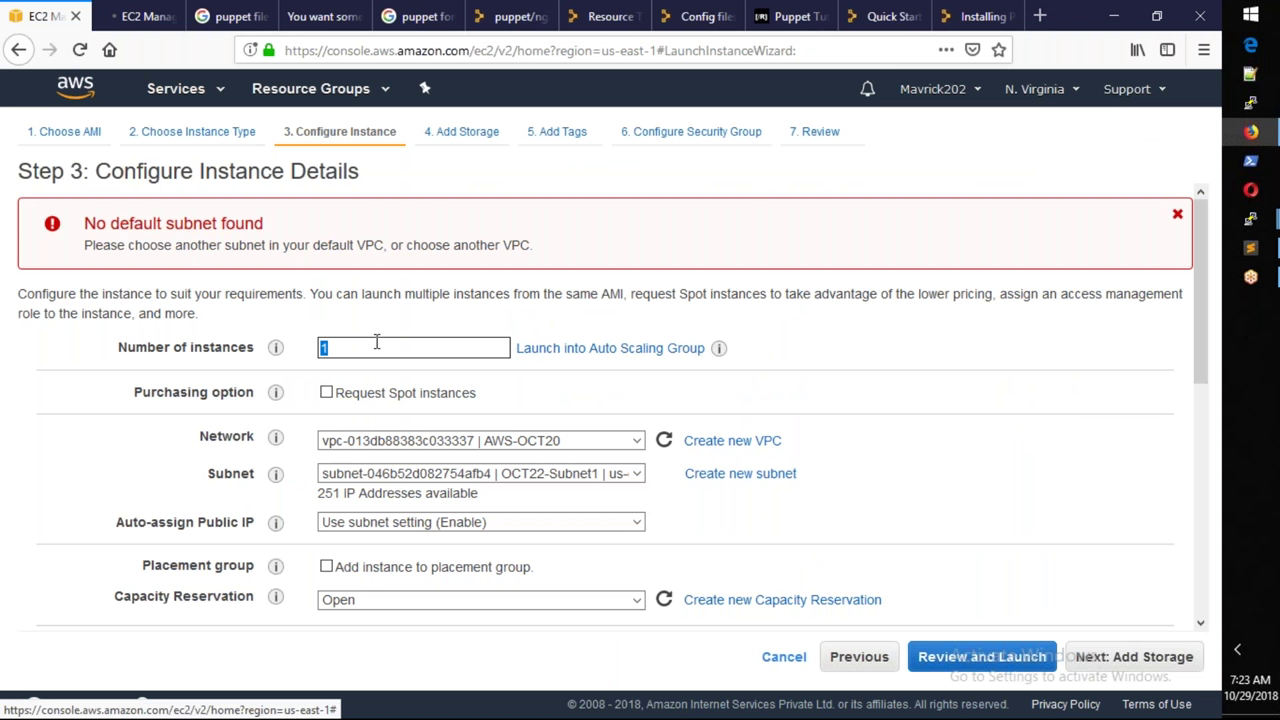
type("100")
key("BackSpace")
key("BackSpace")
left_click(176, 178)
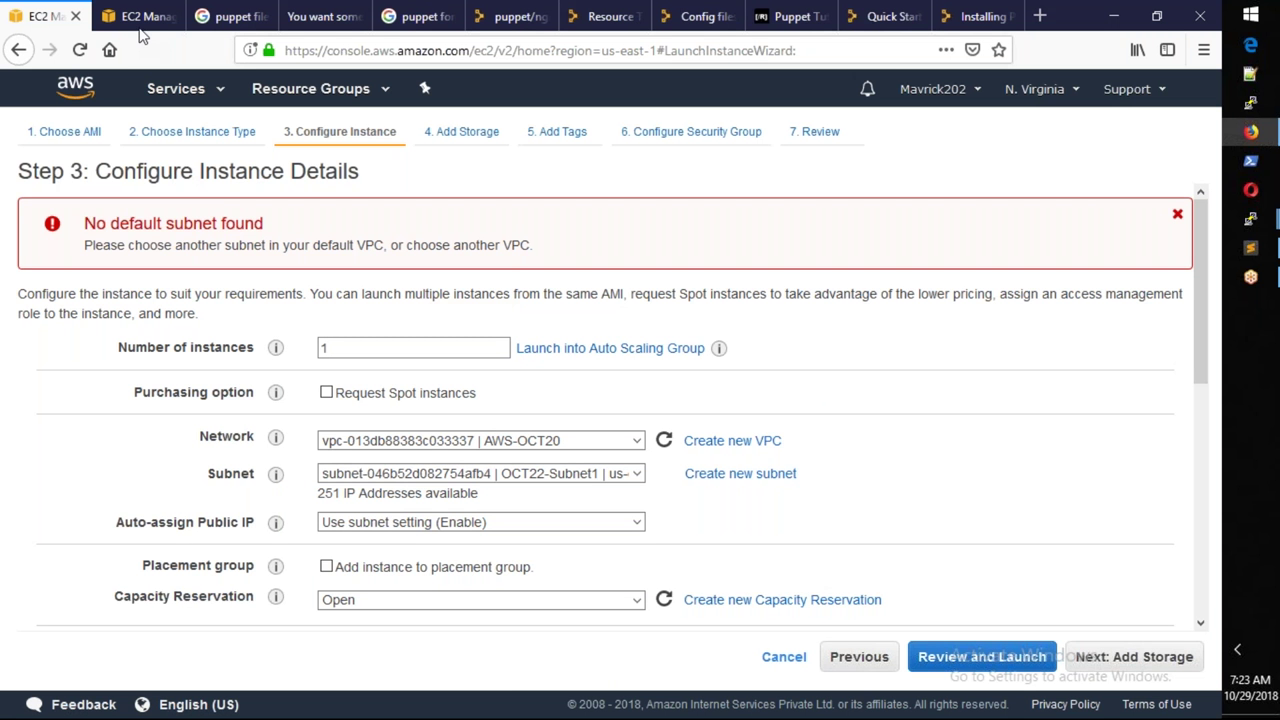
Step: Open the EC2 service limits in the new tab and examine the limits for running On-Demand instances
left_click(139, 24)
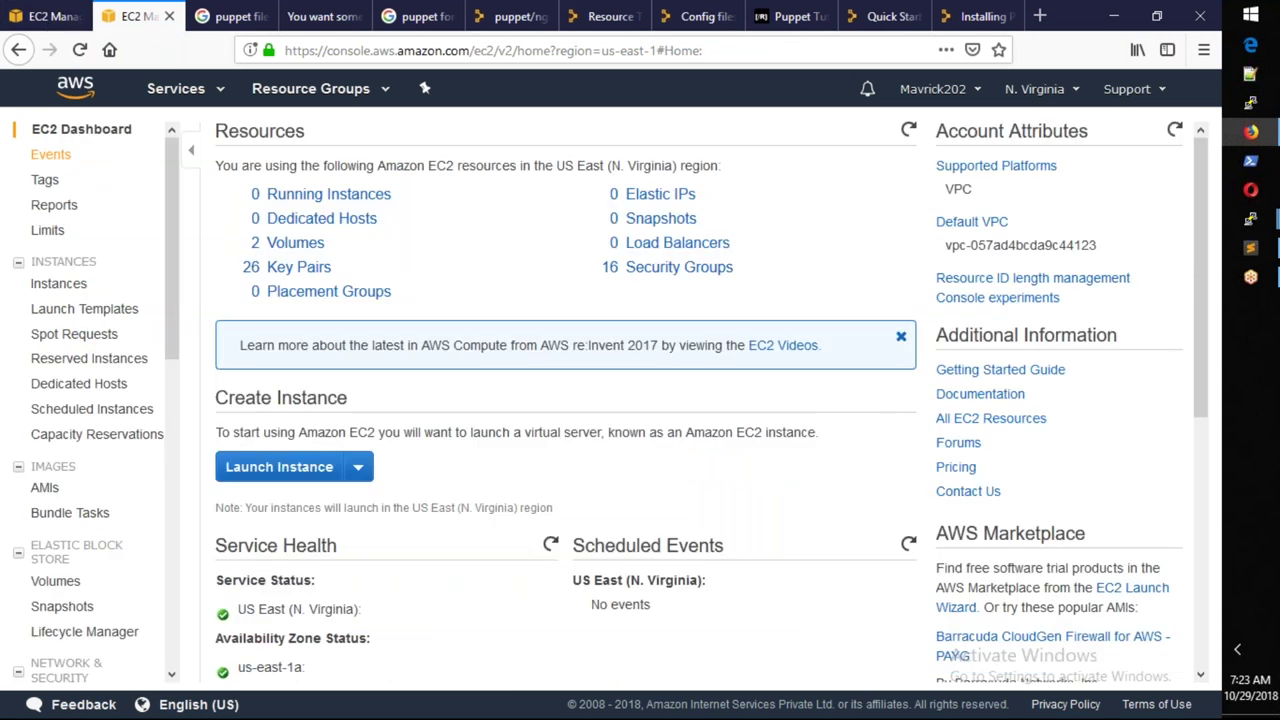
left_click(50, 230)
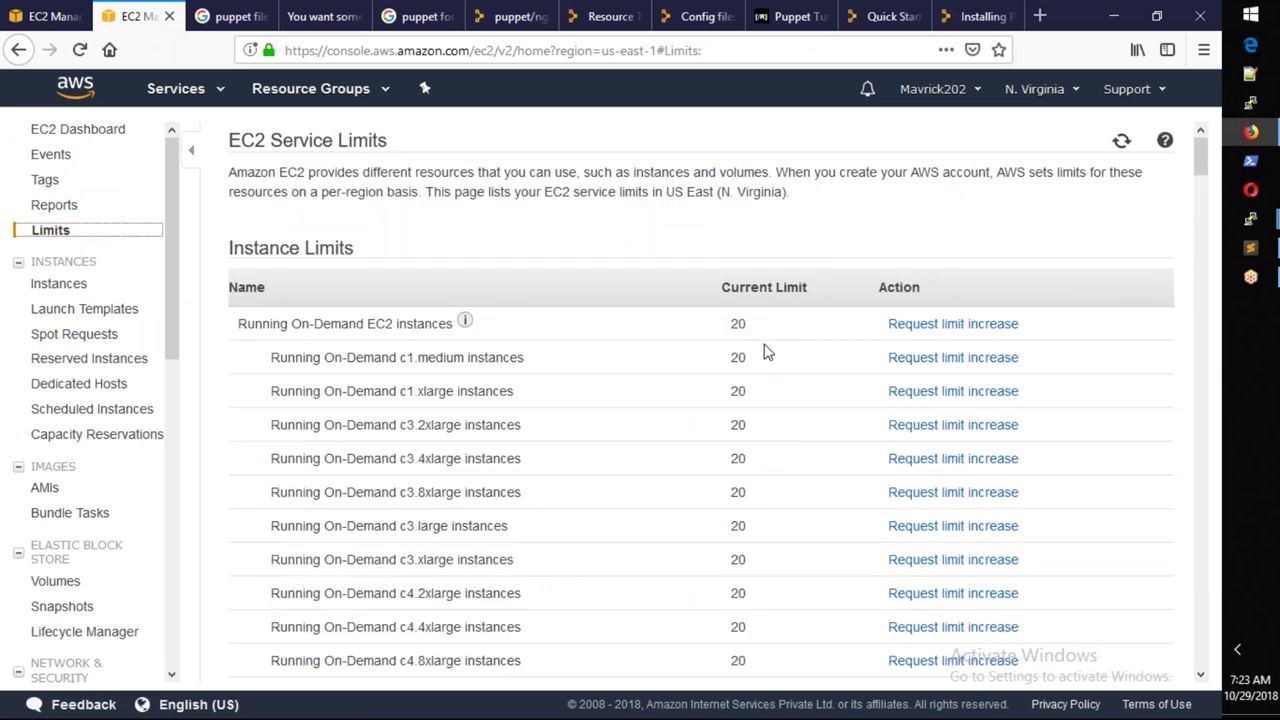
scroll(728, 481, "down", 3)
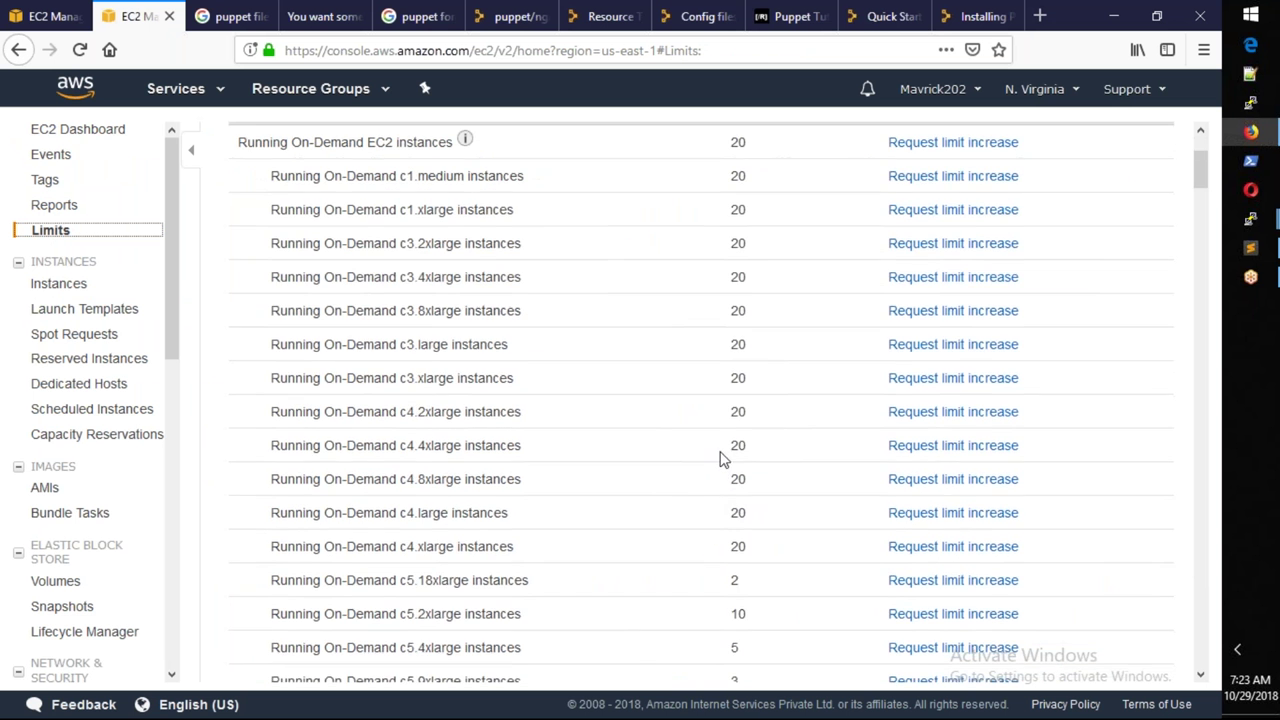
scroll(723, 459, "down", 5)
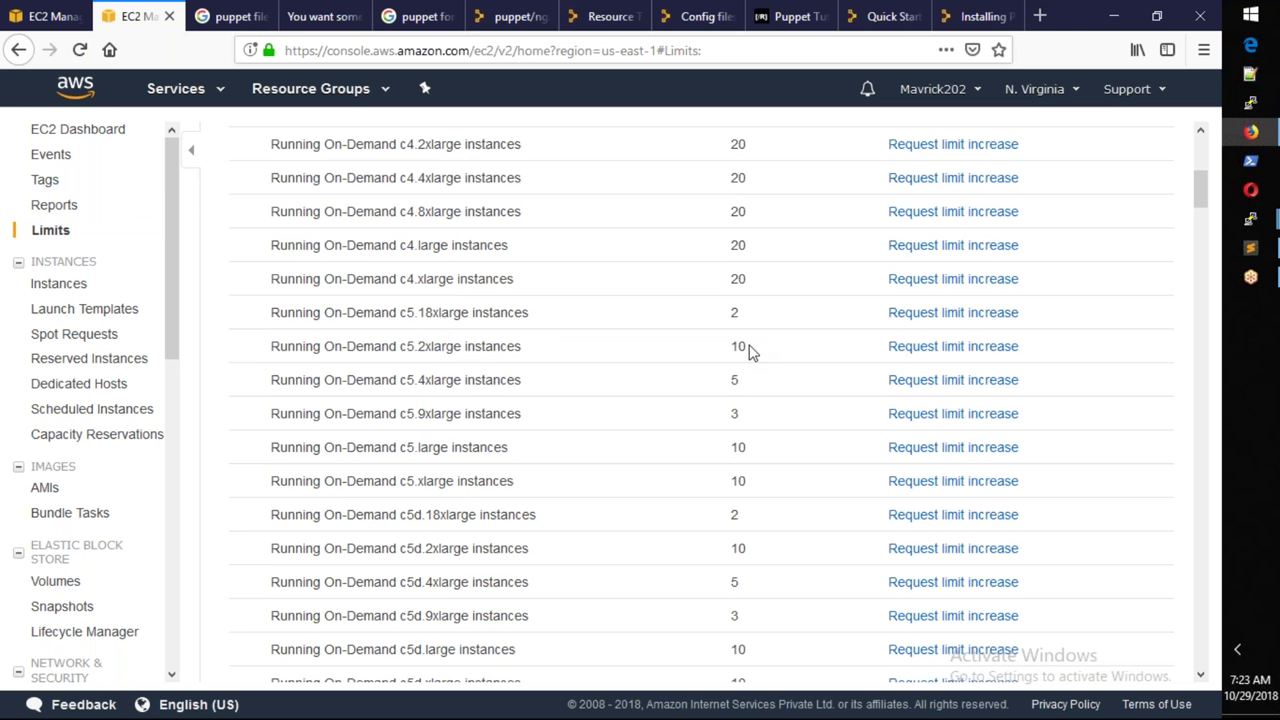
double_click(740, 313)
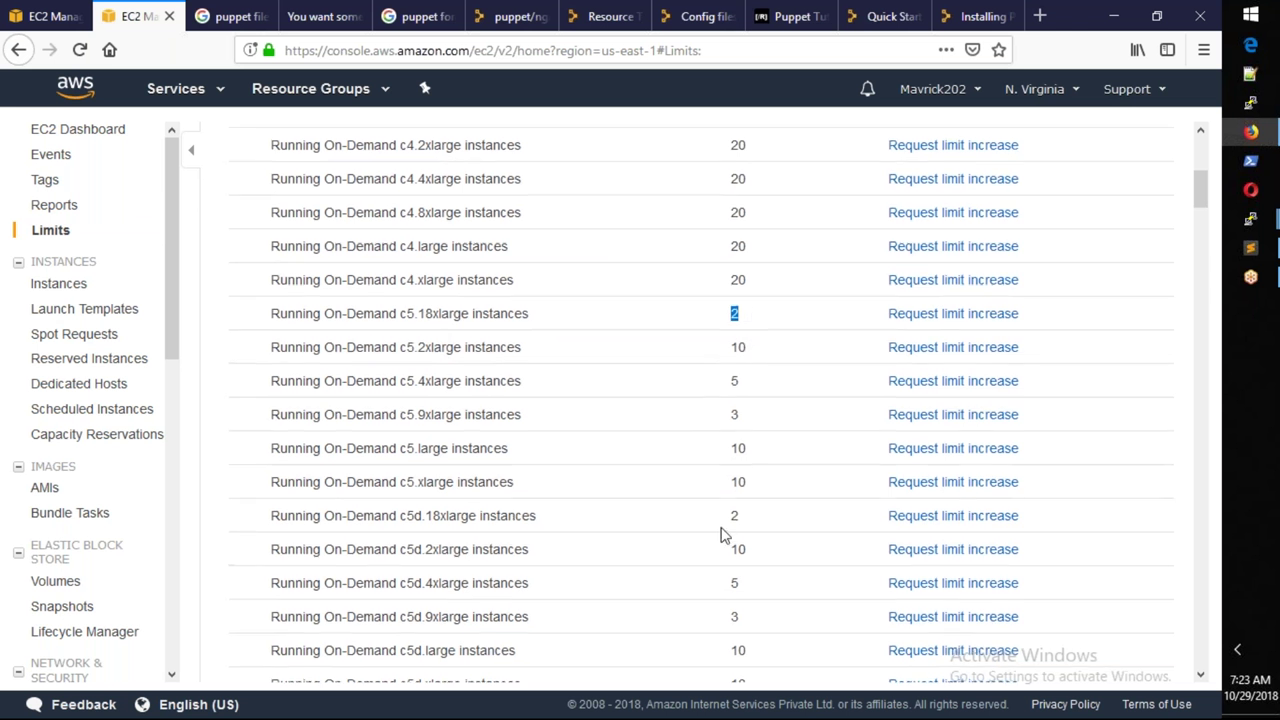
scroll(722, 535, "up", 5)
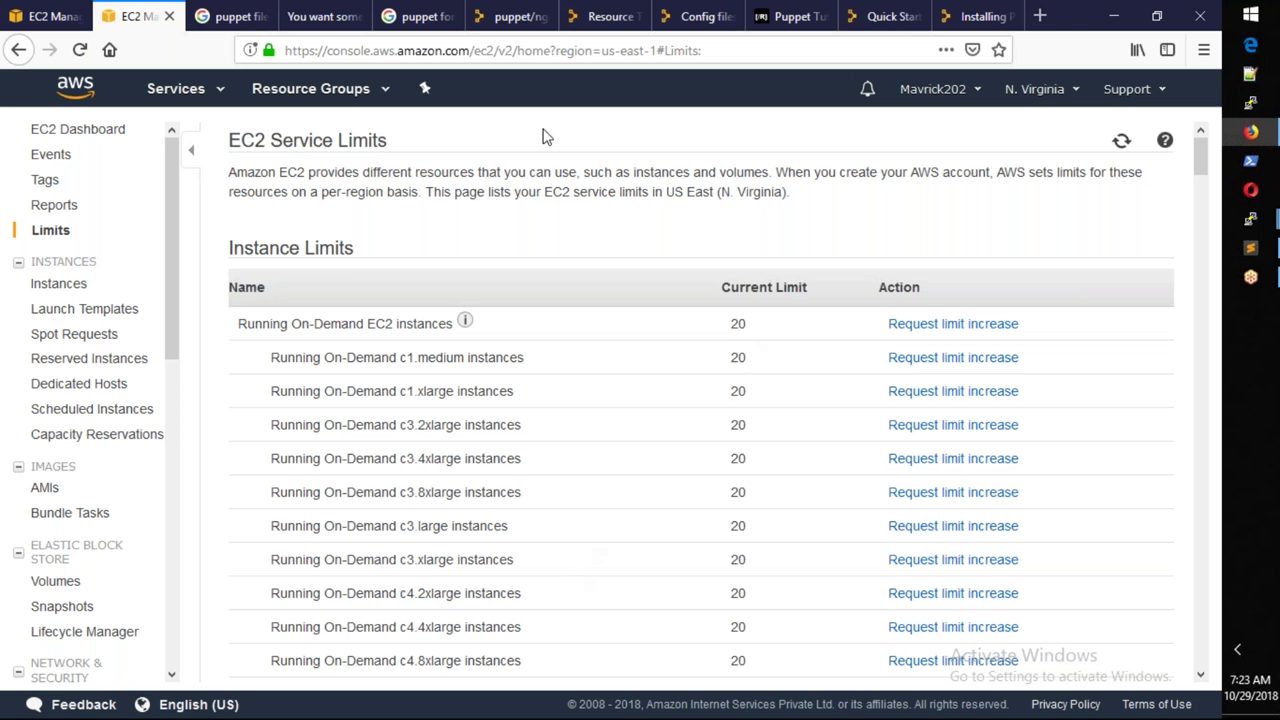
Step: Revisit the EC2 service limits page and return to the launch wizard's instance details
left_click(50, 17)
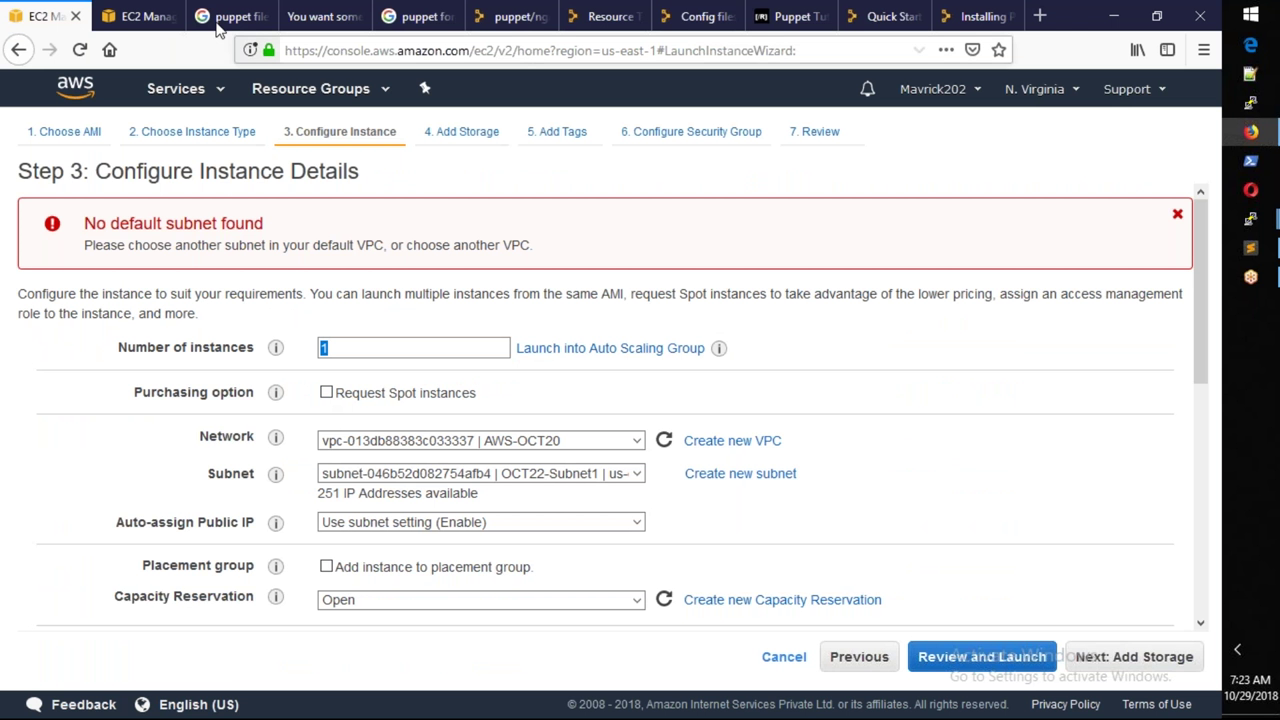
left_click(133, 14)
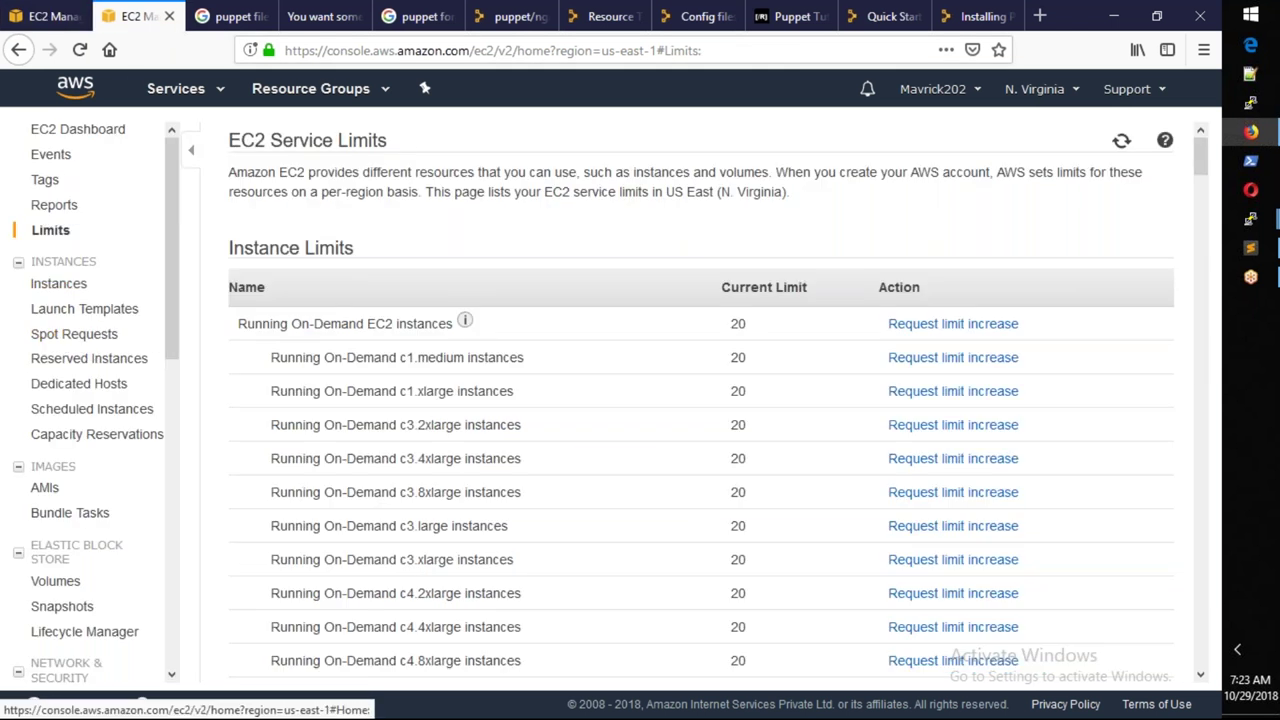
left_click(17, 14)
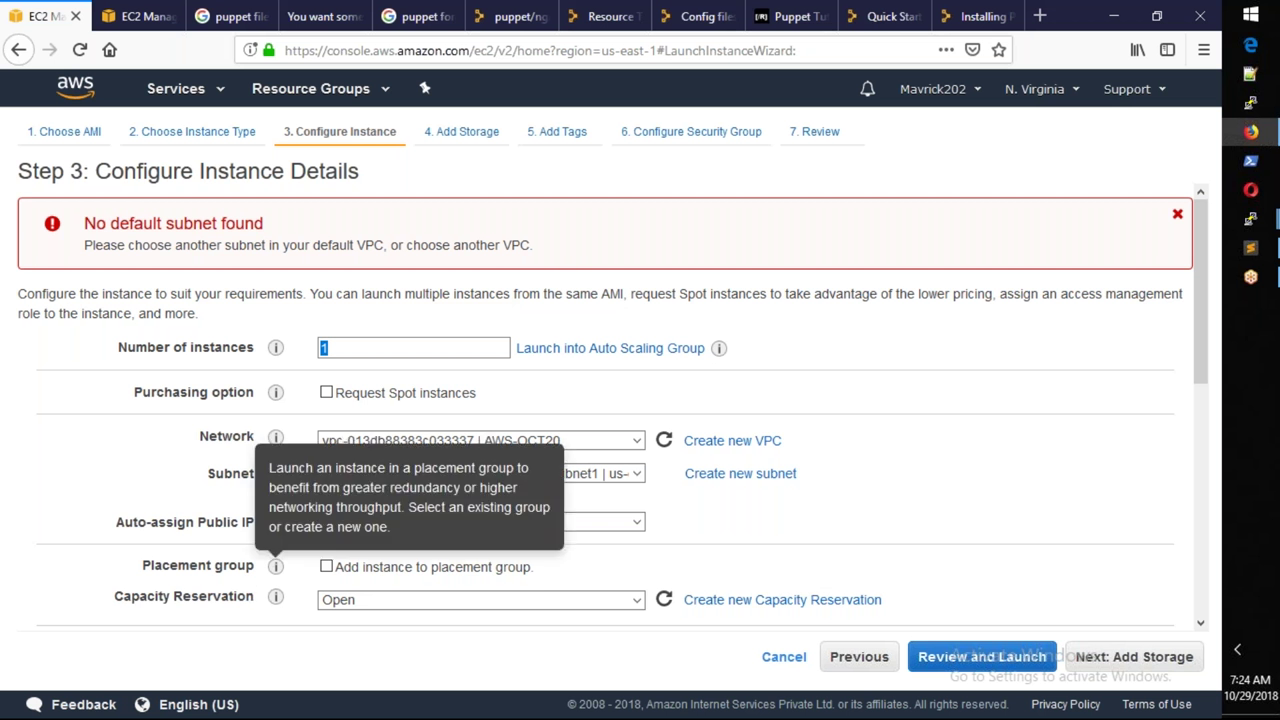
Step: Search Google for "aws placement group" in the tab with the Puppet file search results
key("super+r")
type("m")
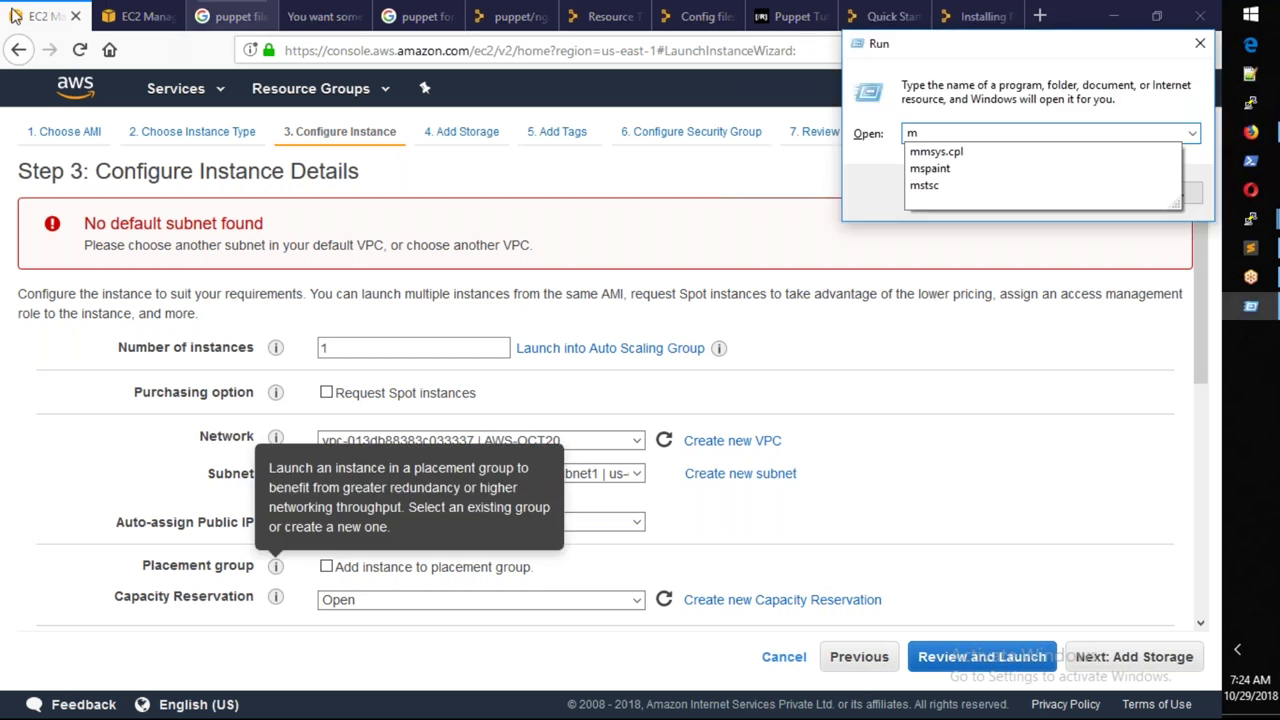
left_click(228, 16)
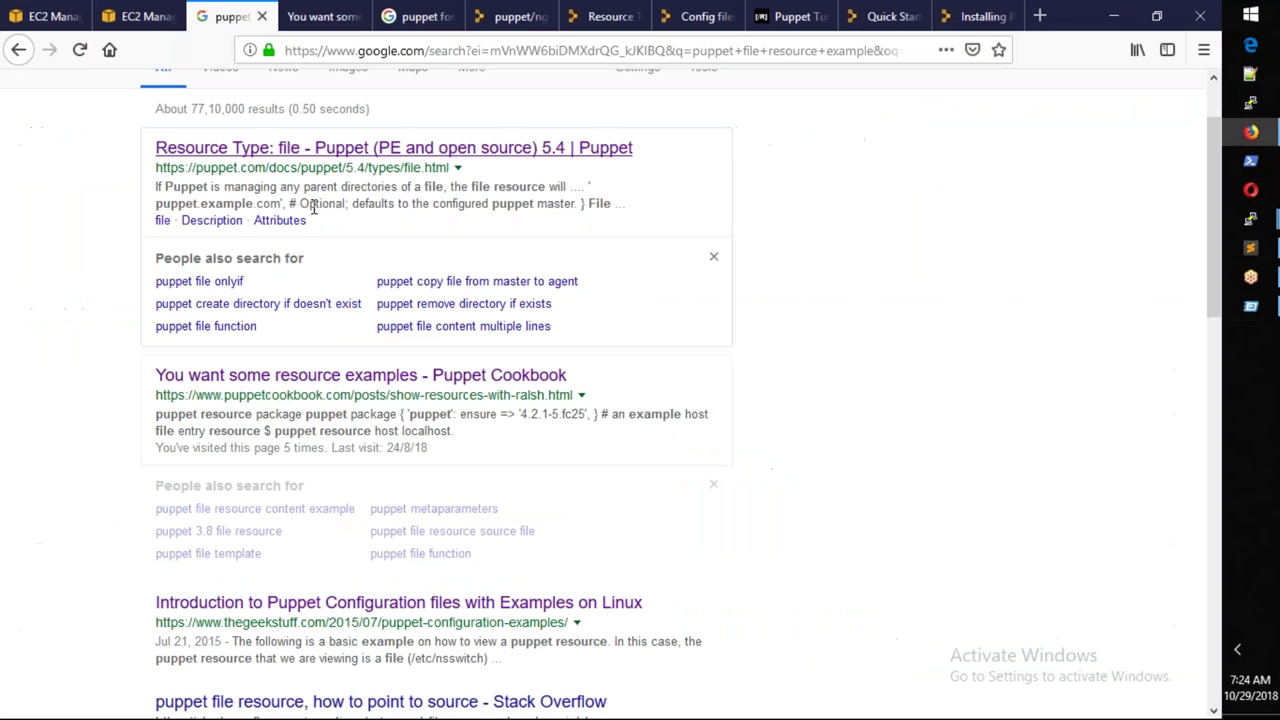
scroll(312, 205, "up", 2)
left_click(389, 120)
key("ctrl+a")
type("pa")
key("BackSpace")
key("BackSpace")
type("aws pal")
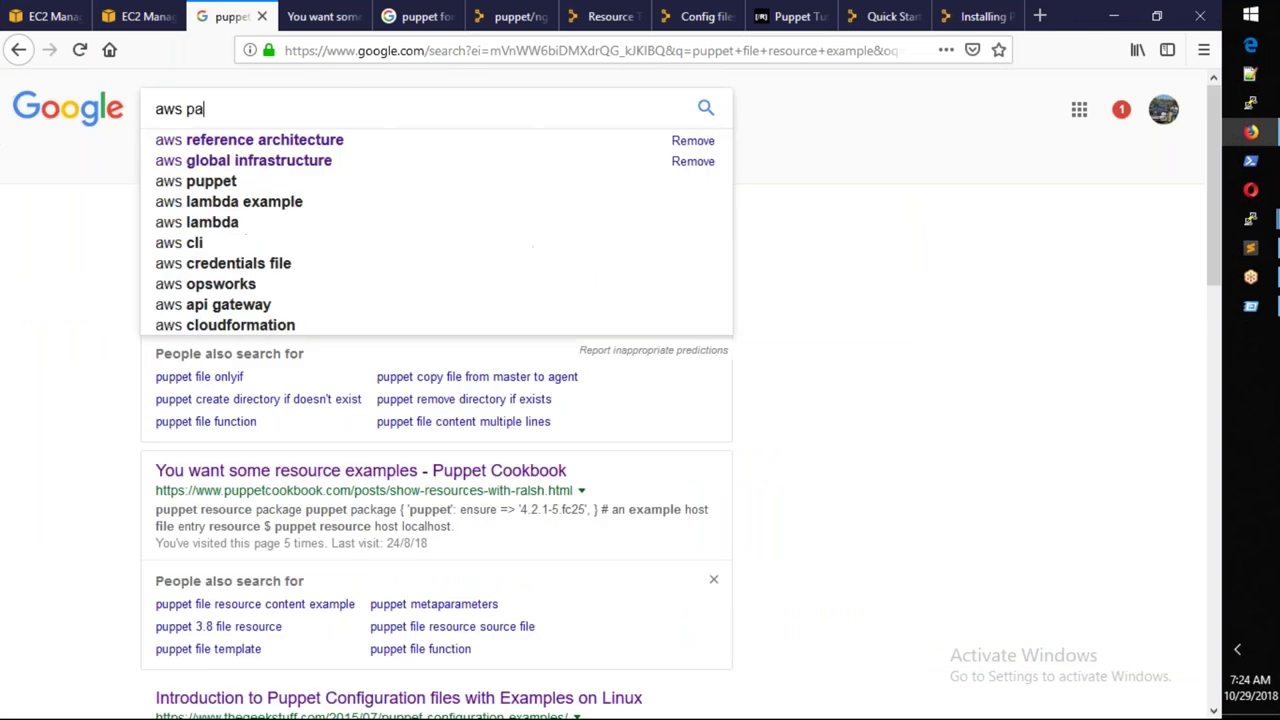
key("BackSpace")
key("BackSpace")
type("lac")
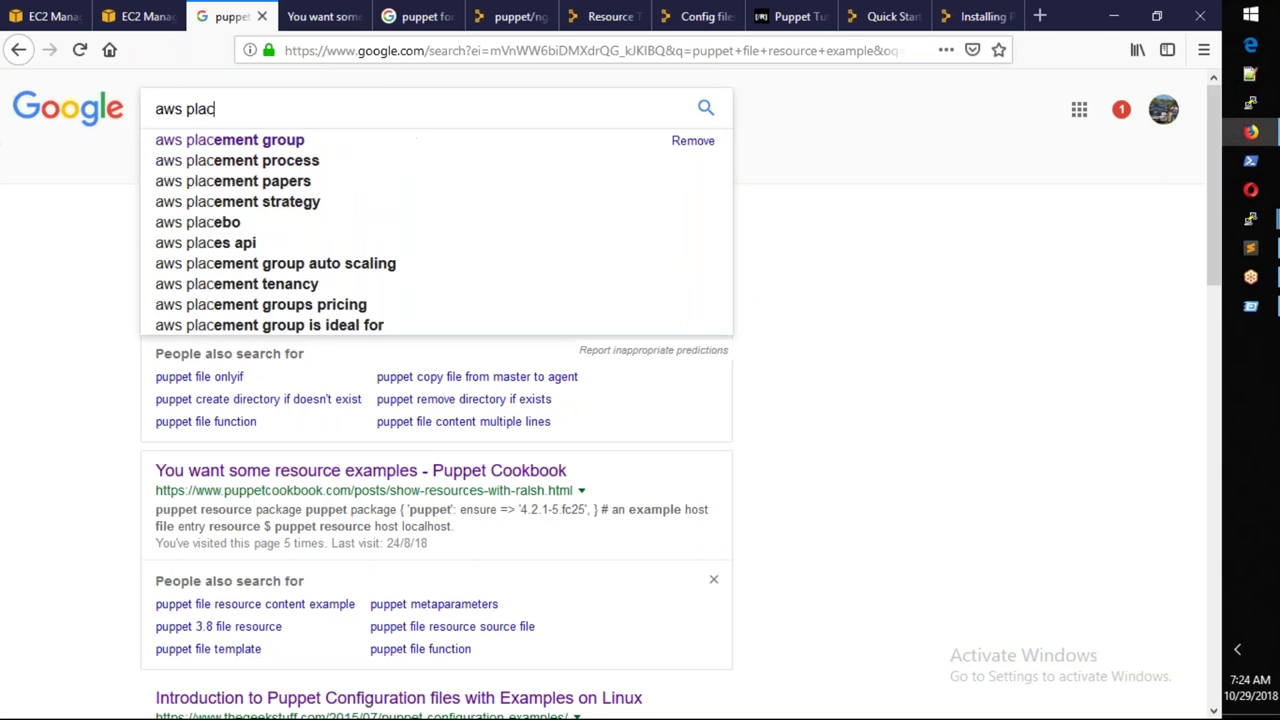
key("Down")
key("Return")
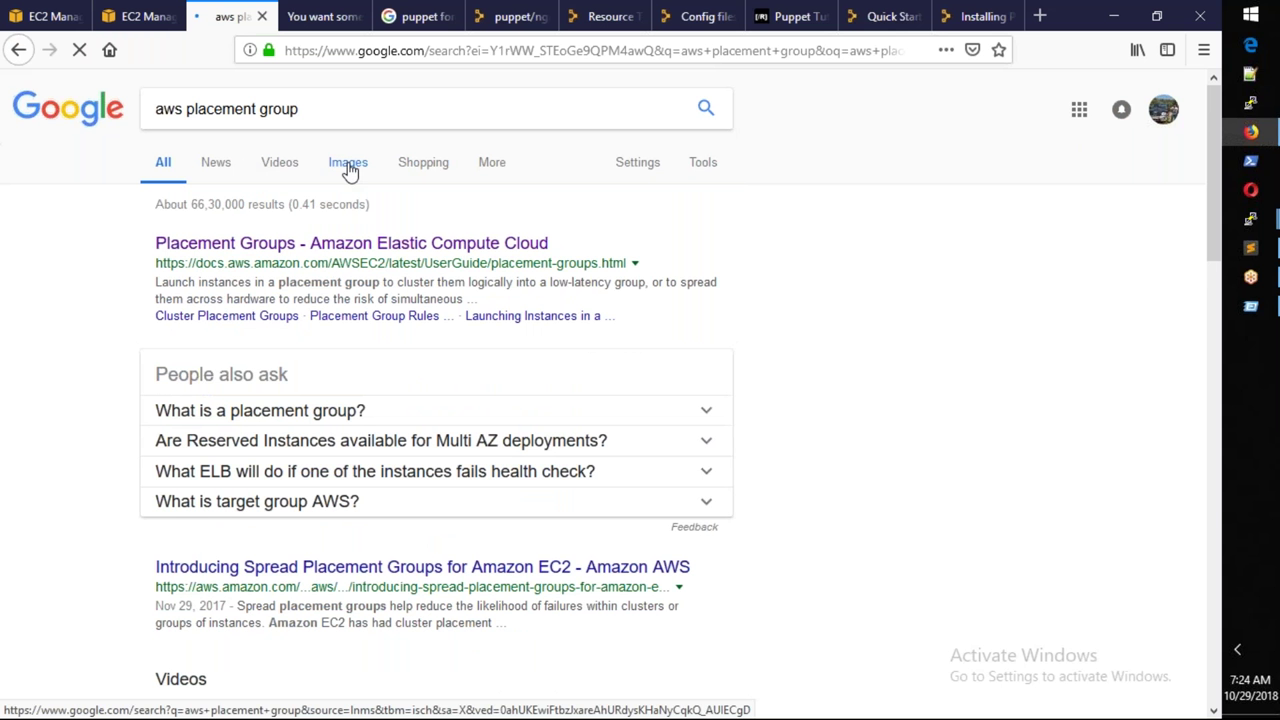
Step: Show the image results for the placement group search and enlarge the "AWS EC2 - Placement Groups" diagram
left_click(348, 164)
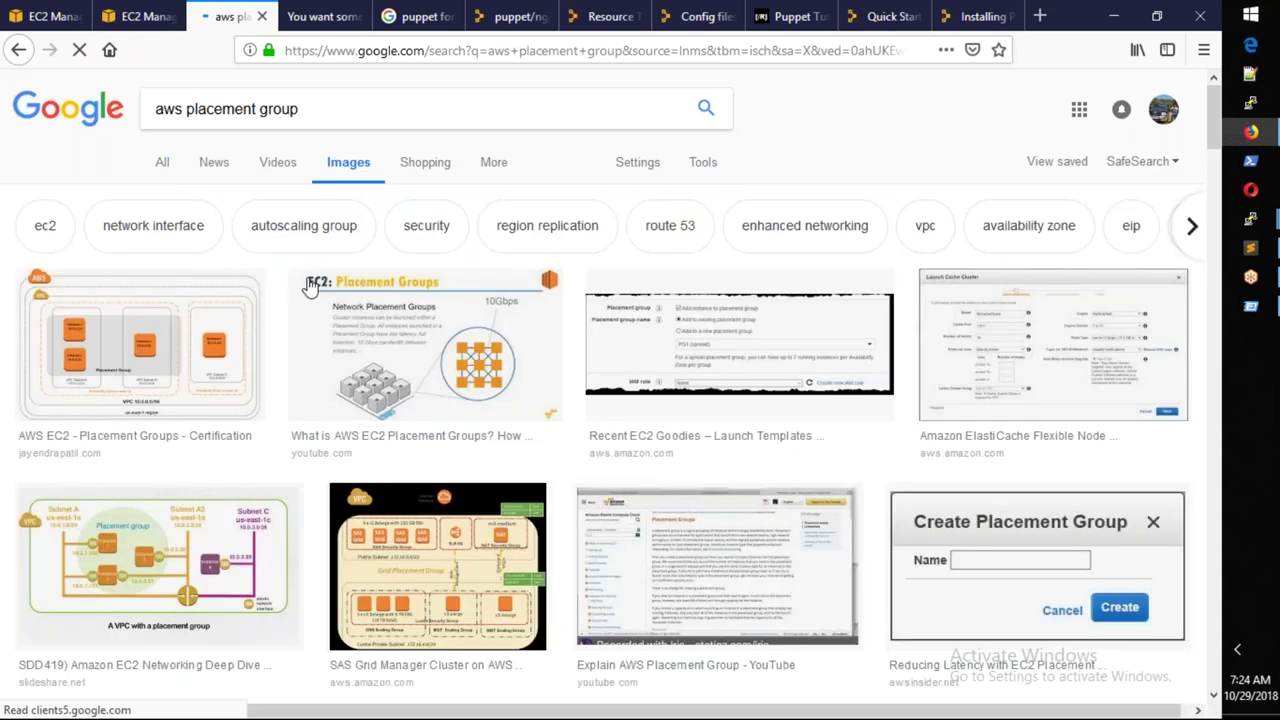
left_click(174, 342)
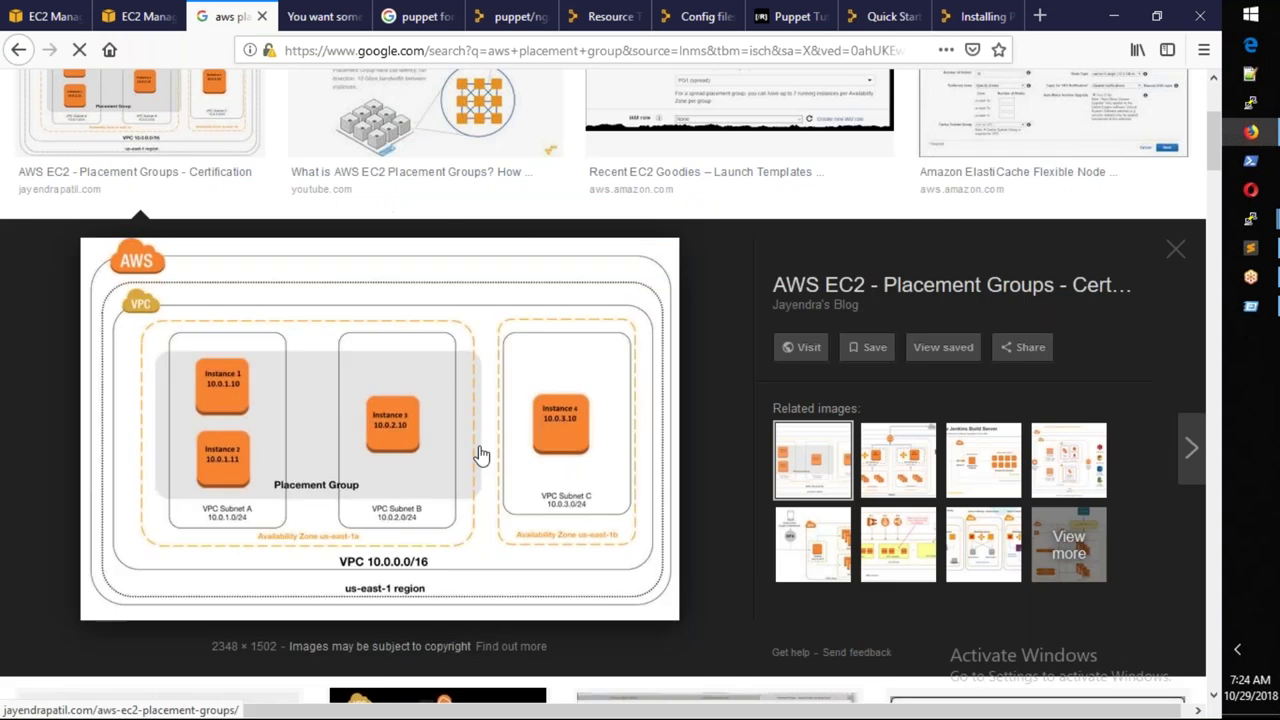
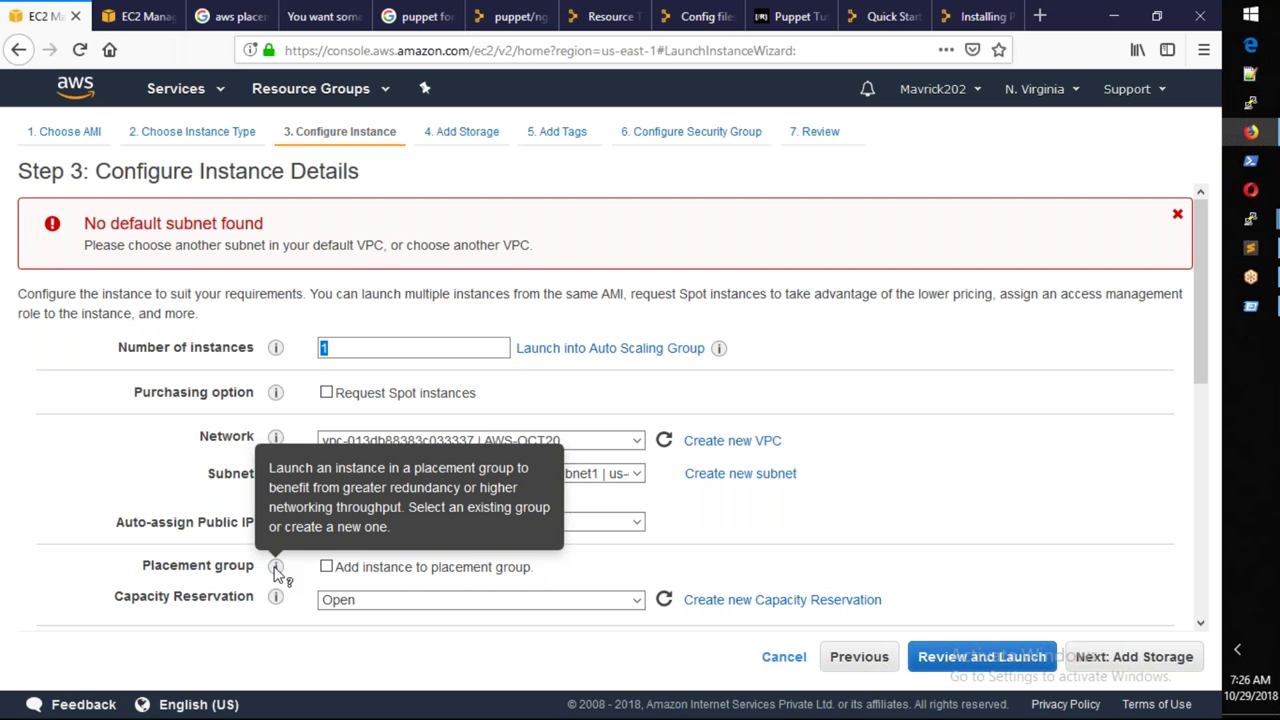
Step: Read the help text of the placement group option in the launch wizard's instance details
double_click(497, 487)
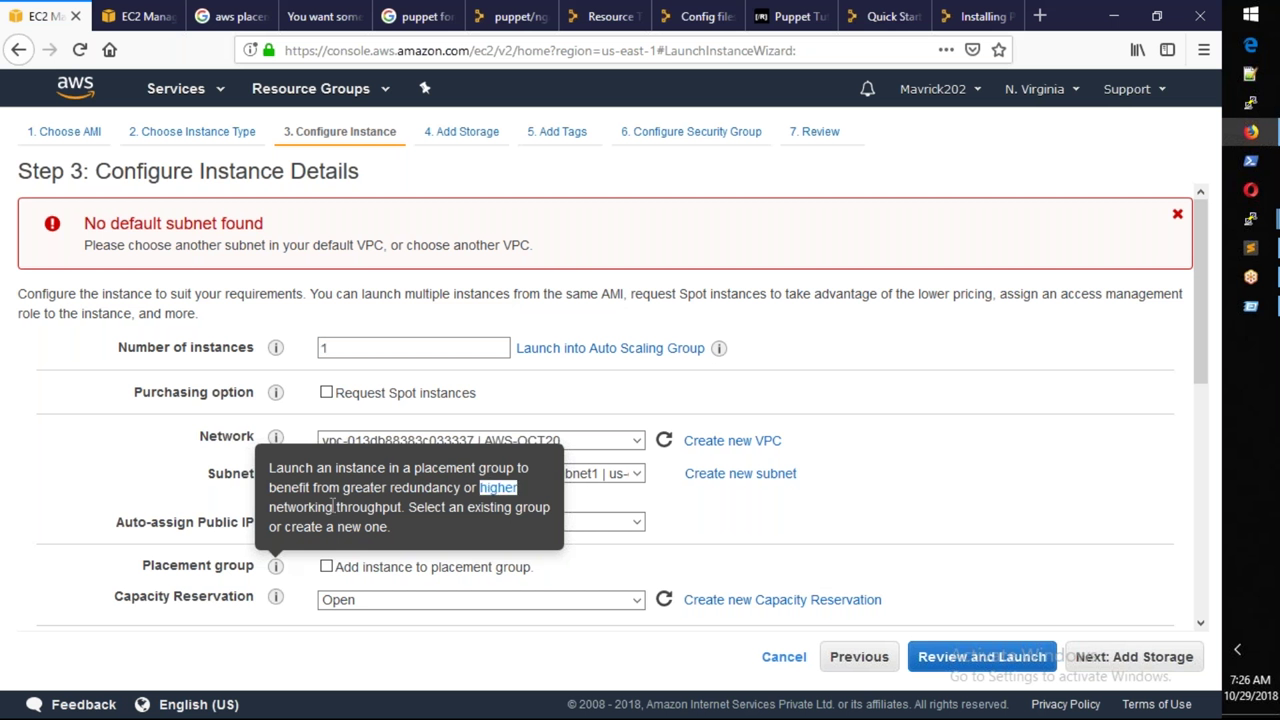
Step: Highlight the "higher networking throughput" phrase in the placement group help text and glance over the instance settings
left_click_drag(481, 487, 404, 509)
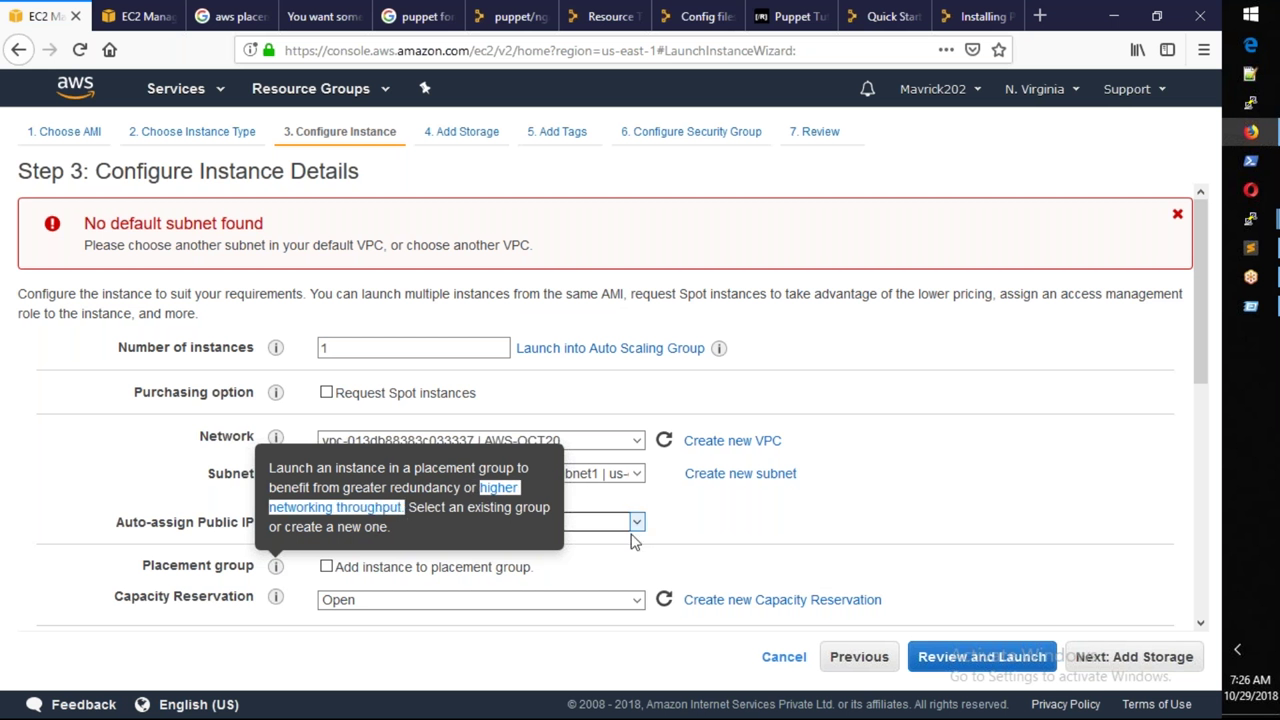
mouse_move(275, 567)
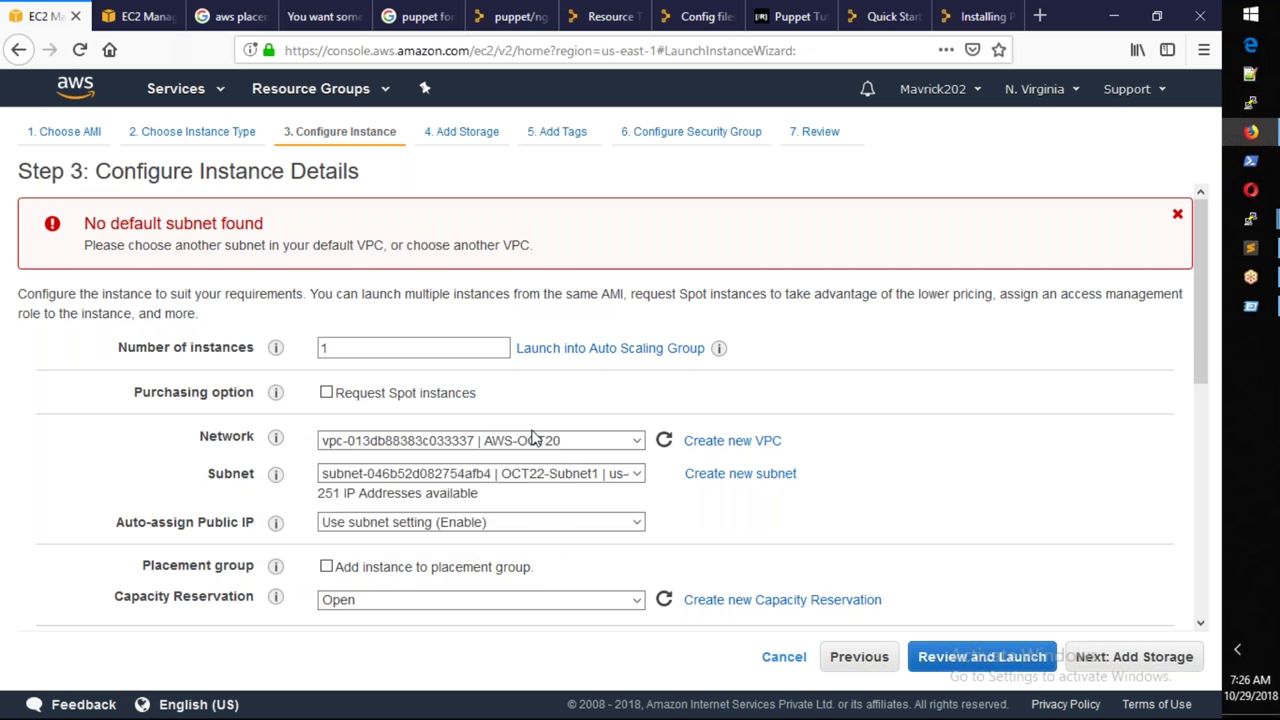
scroll(532, 437, "down", 3)
scroll(497, 440, "up", 3)
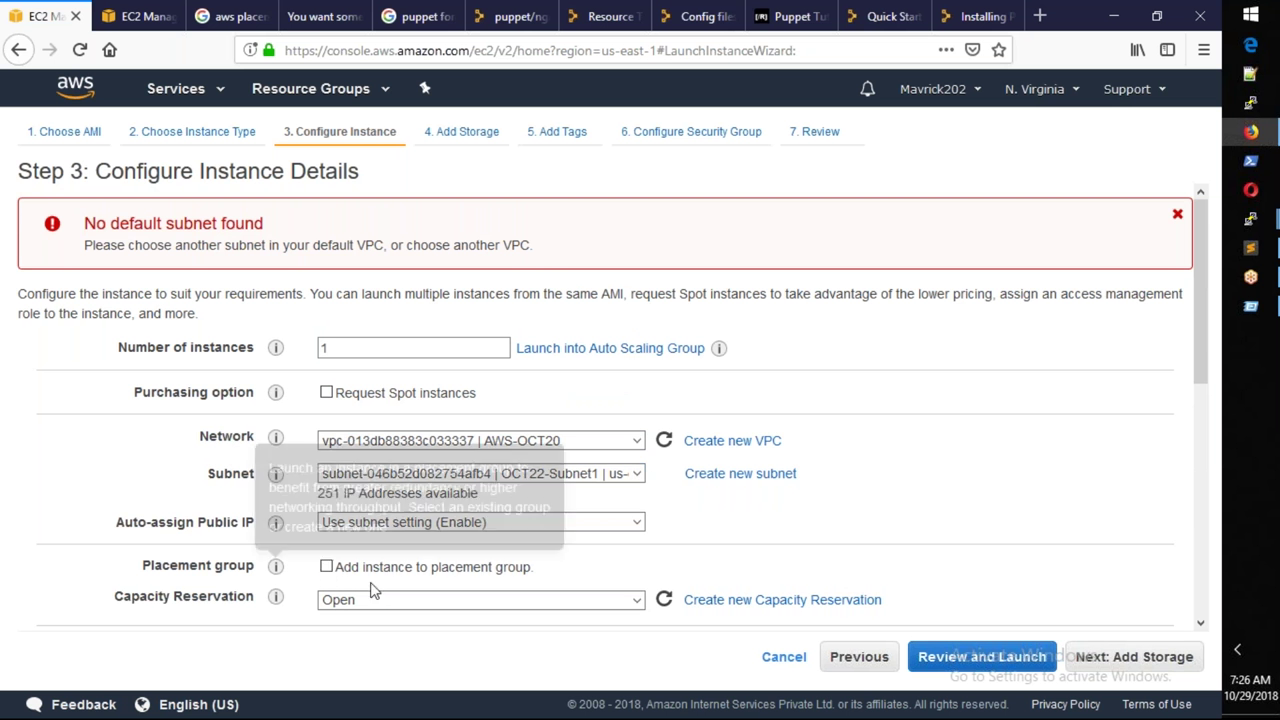
Step: Examine the Capacity Reservation setting's available choices and its help text in the instance details
scroll(378, 590, "down", 1)
scroll(378, 588, "down", 3)
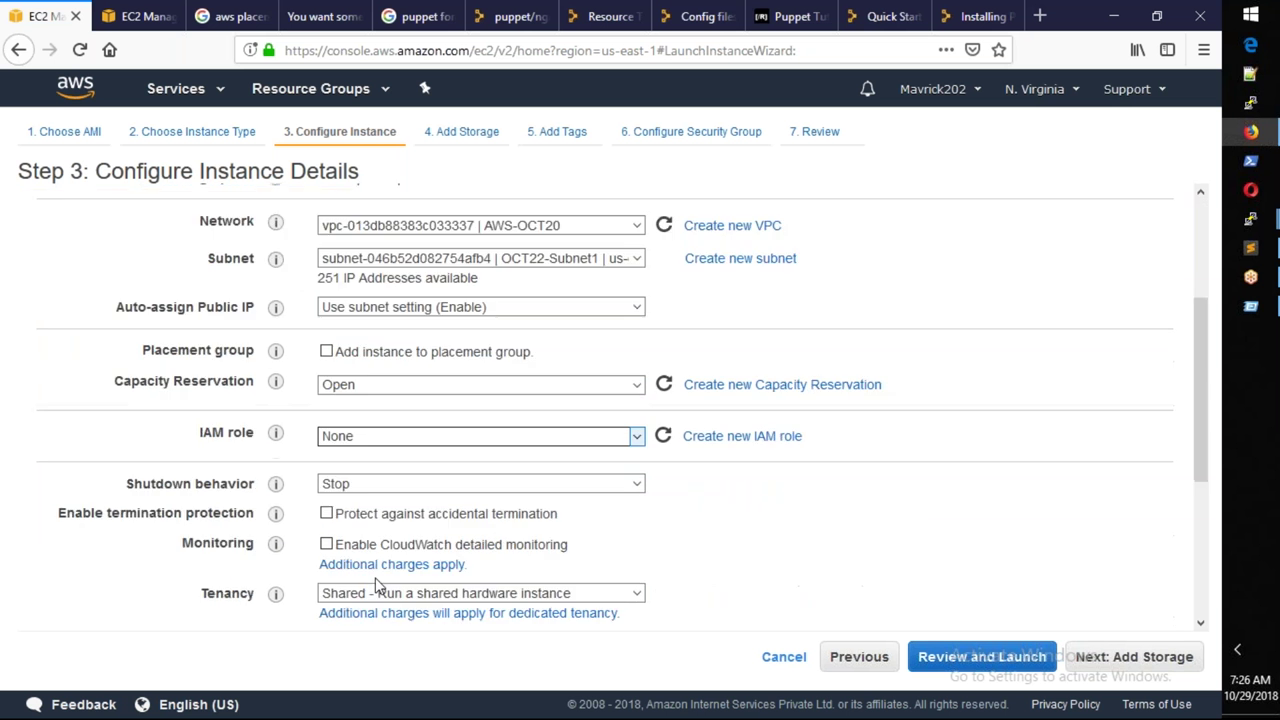
scroll(378, 590, "down", 1)
left_click_drag(113, 328, 245, 340)
left_click(471, 337)
left_click(471, 337)
left_click(114, 371)
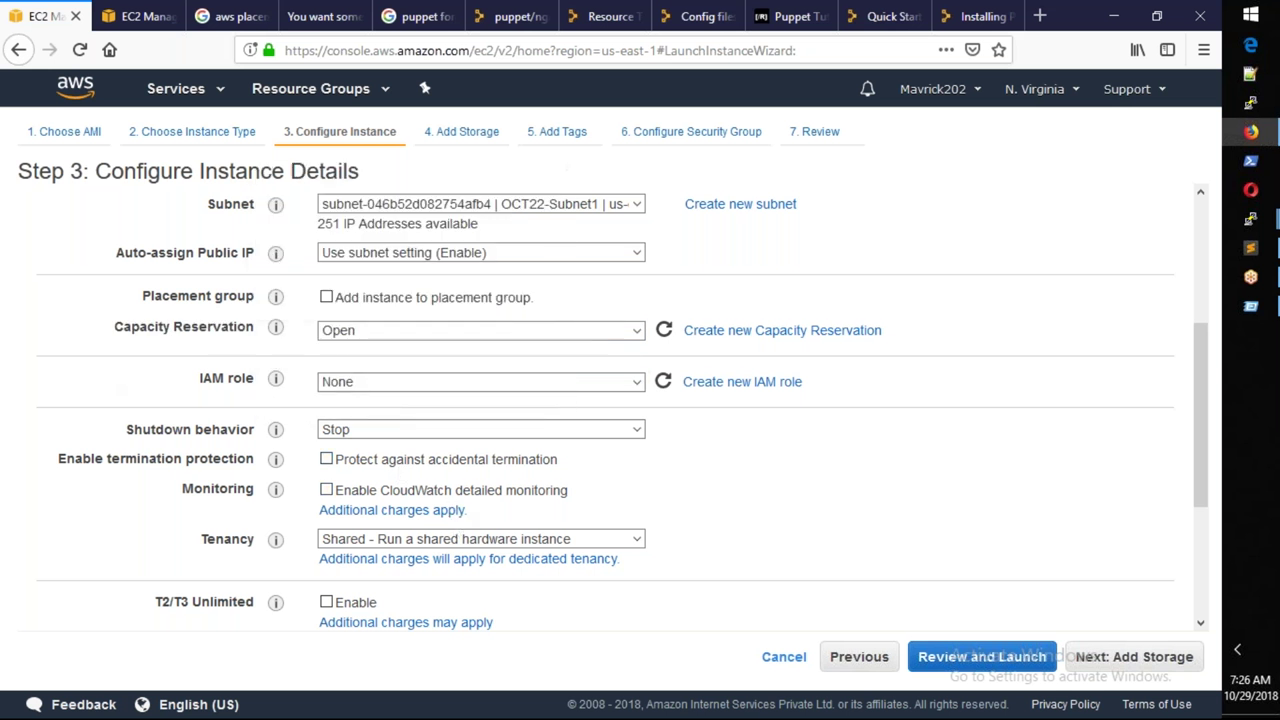
mouse_move(277, 329)
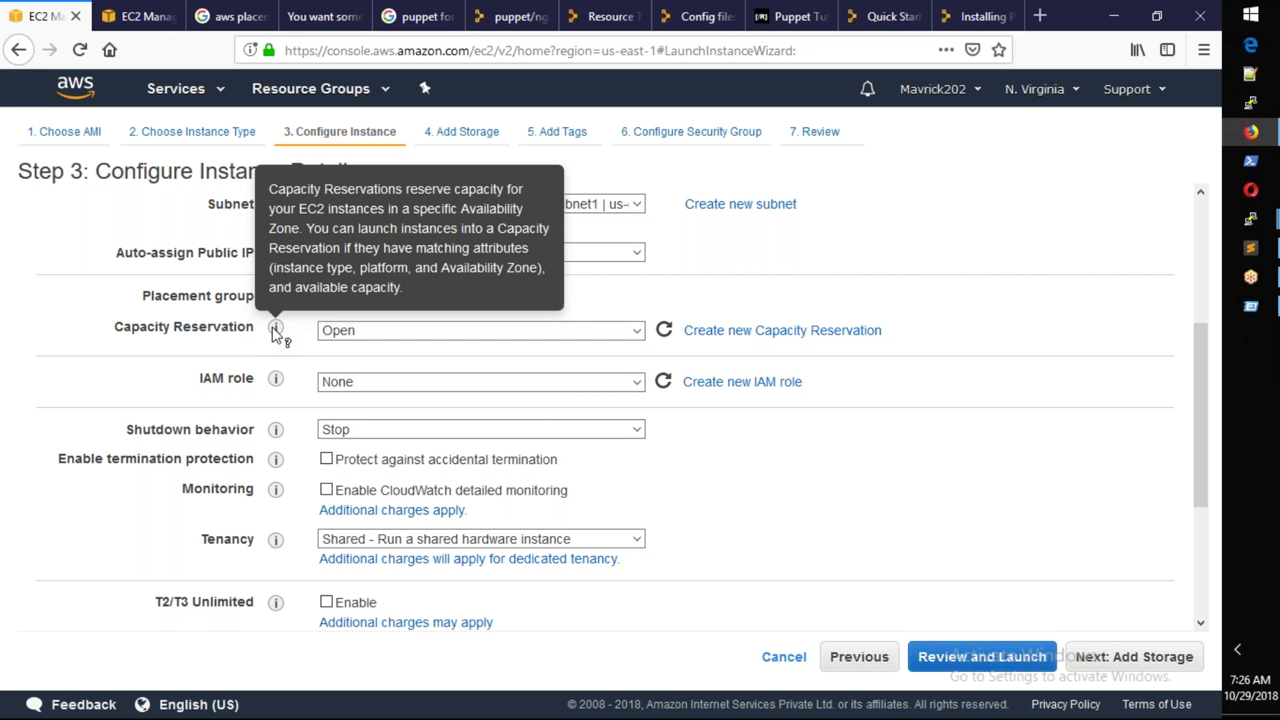
Step: Copy the Capacity Reservation label and search Google for "capacity reservation aws" in the tab with the placement group images
left_click_drag(267, 332, 118, 337)
key("ctrl+c")
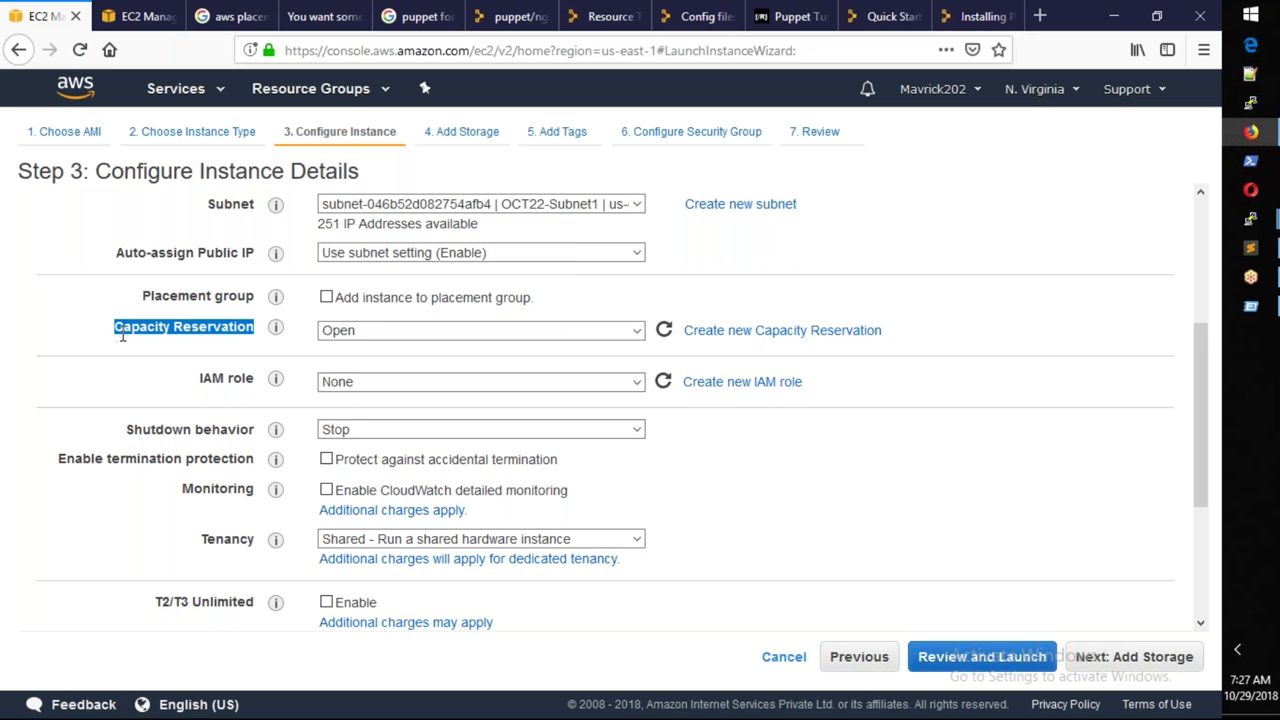
left_click(213, 17)
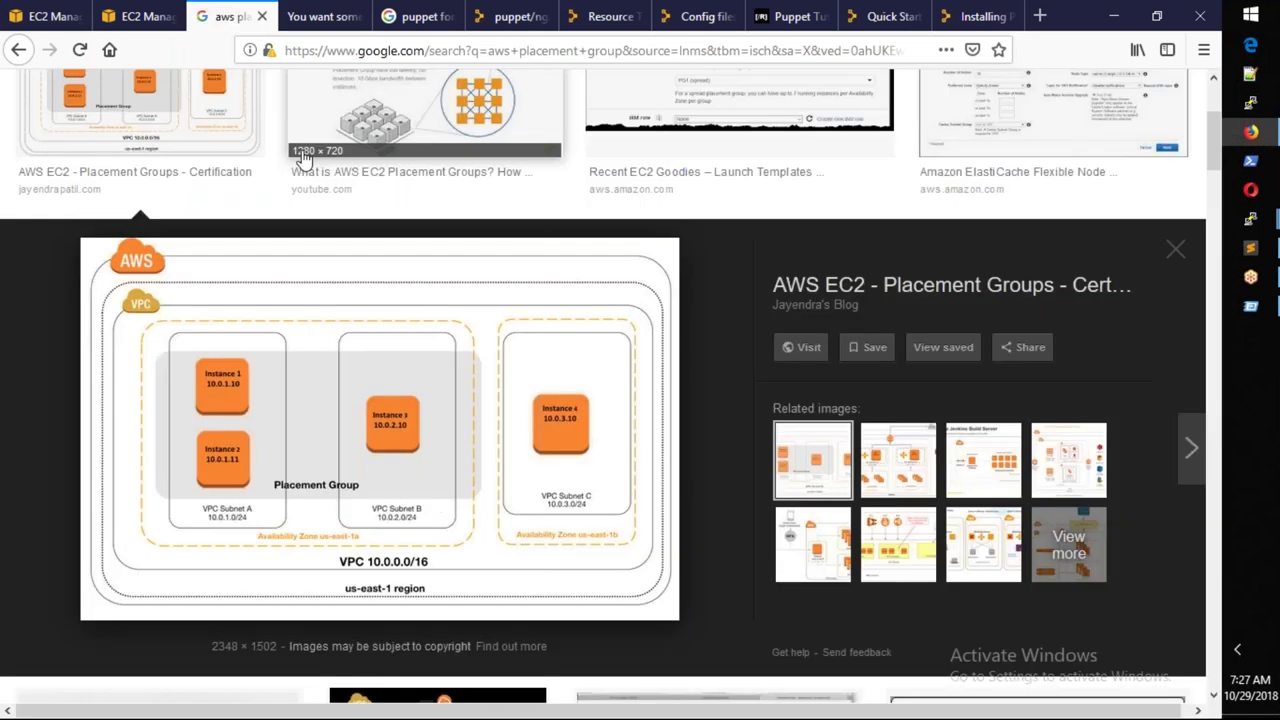
scroll(303, 158, "up", 3)
left_click(320, 50)
type("g")
key("Return")
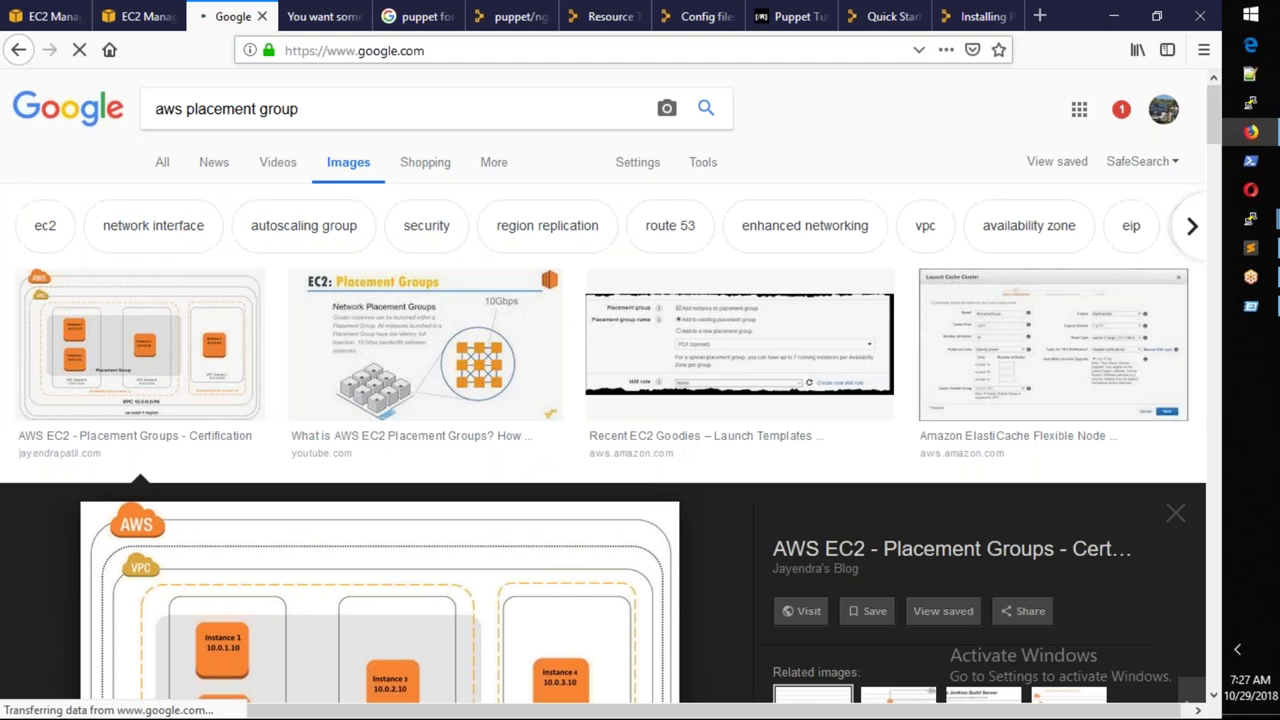
key("ctrl+v")
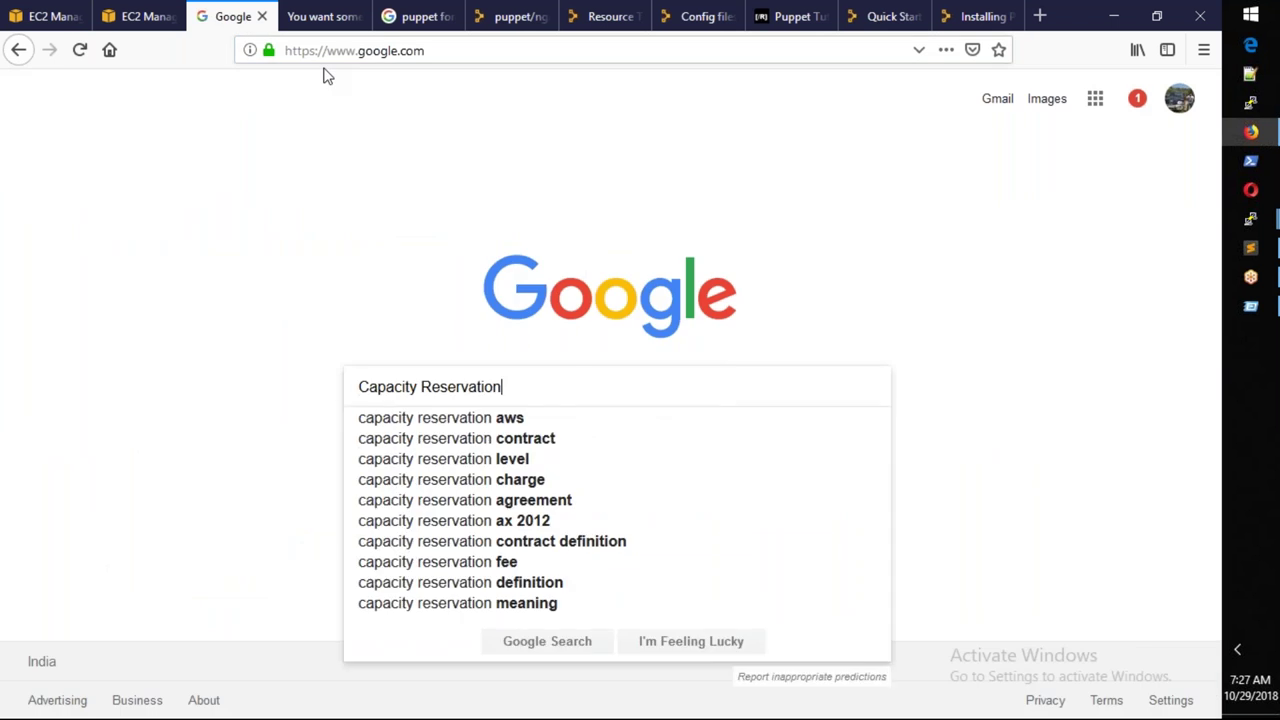
key("Down")
key("Return")
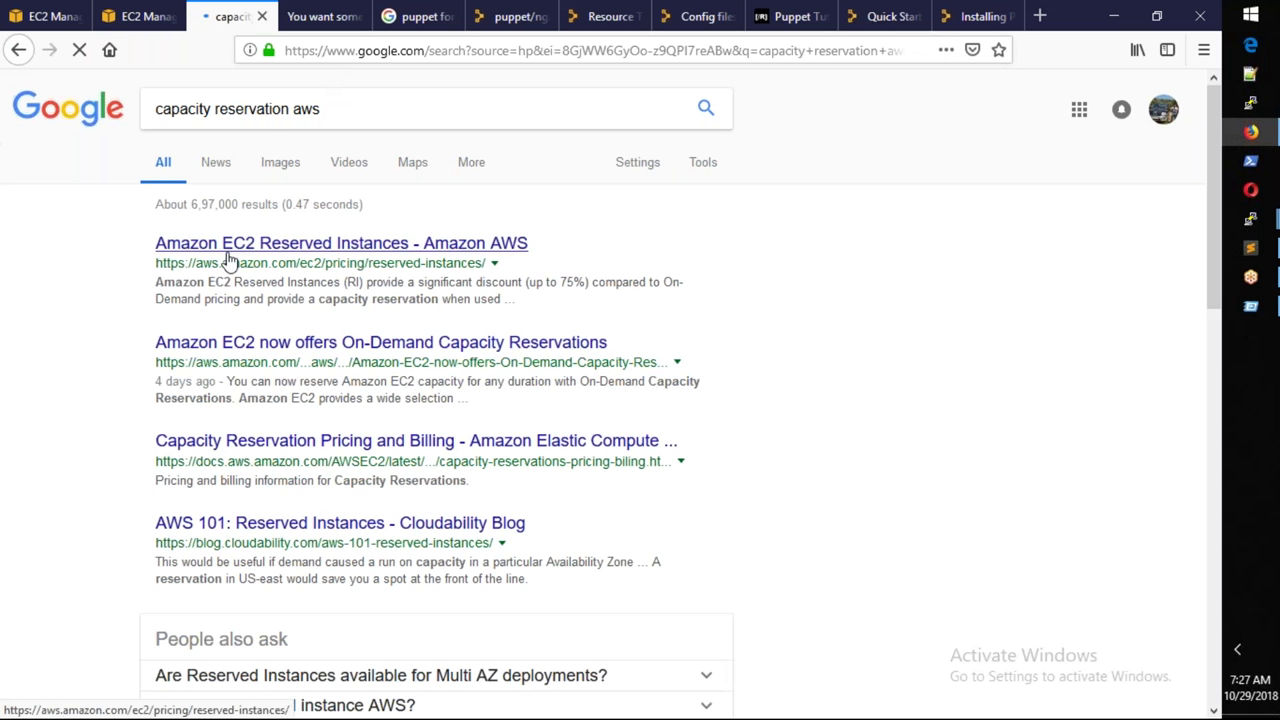
Step: Open the "Amazon EC2 Reserved Instances" and "Capacity Reservation Pricing and Billing" results in new tabs and skim the billing page
middle_click(227, 252)
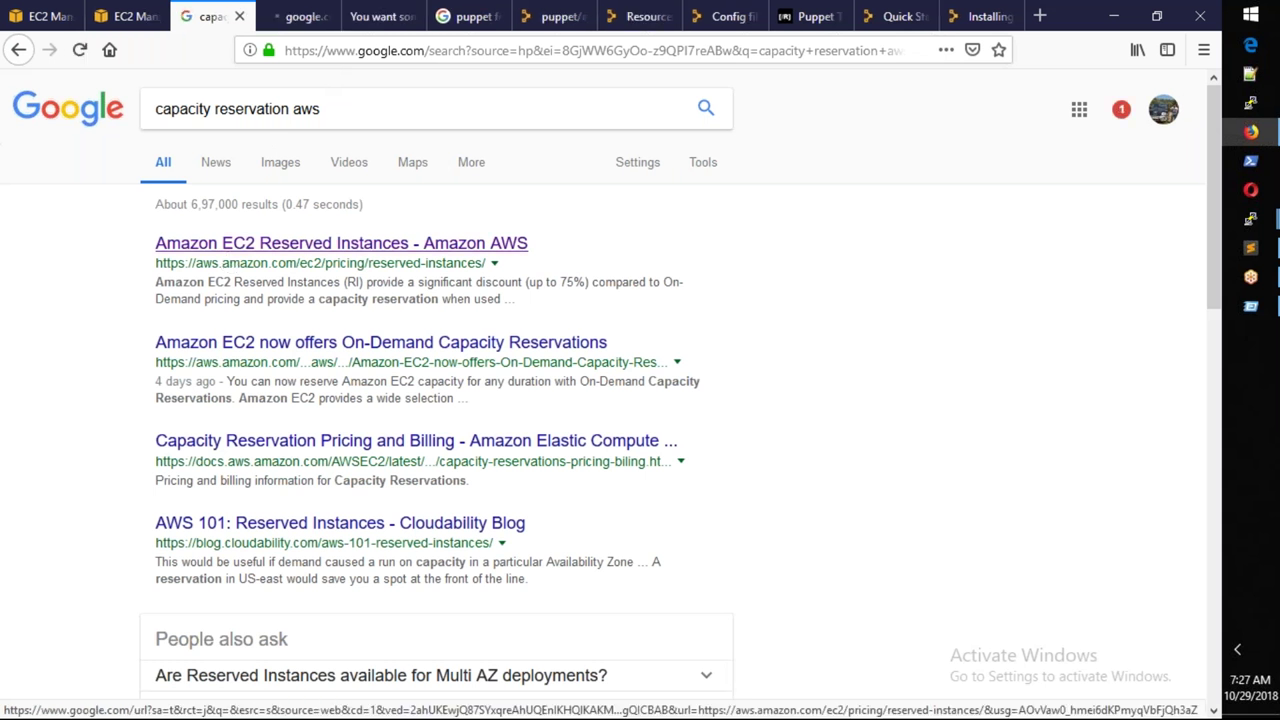
middle_click(253, 449)
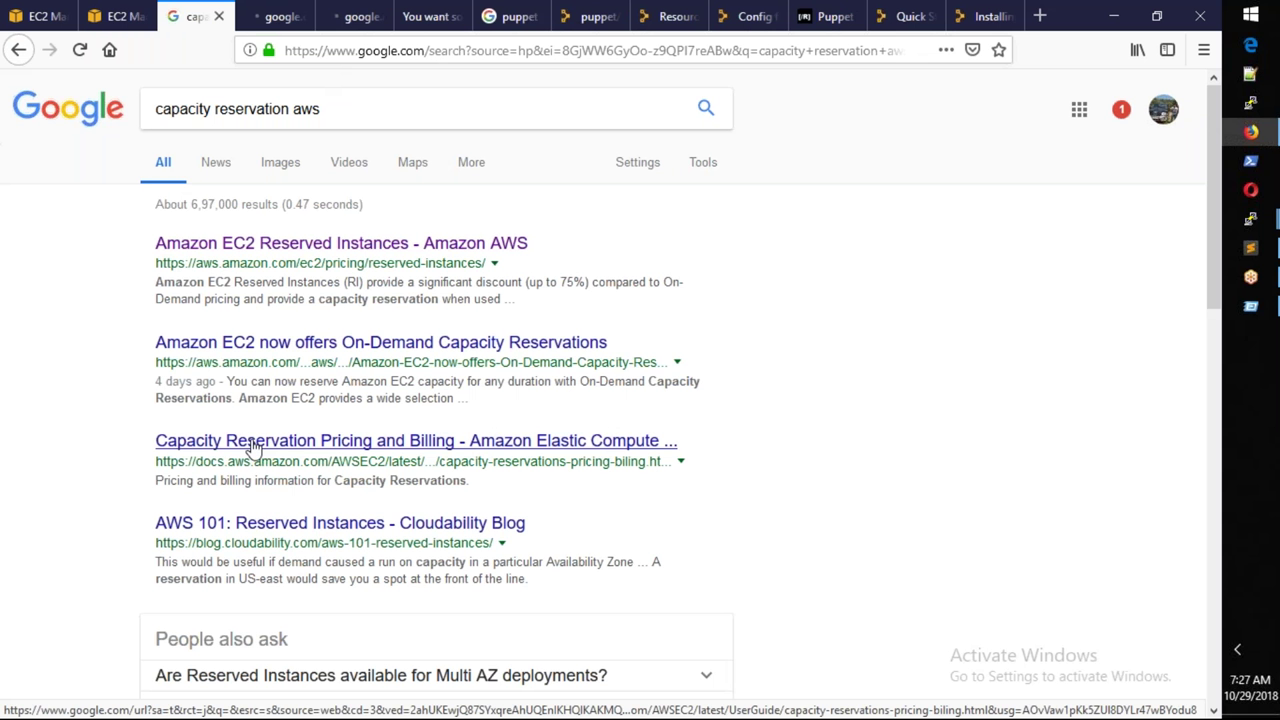
left_click(272, 18)
left_click(345, 16)
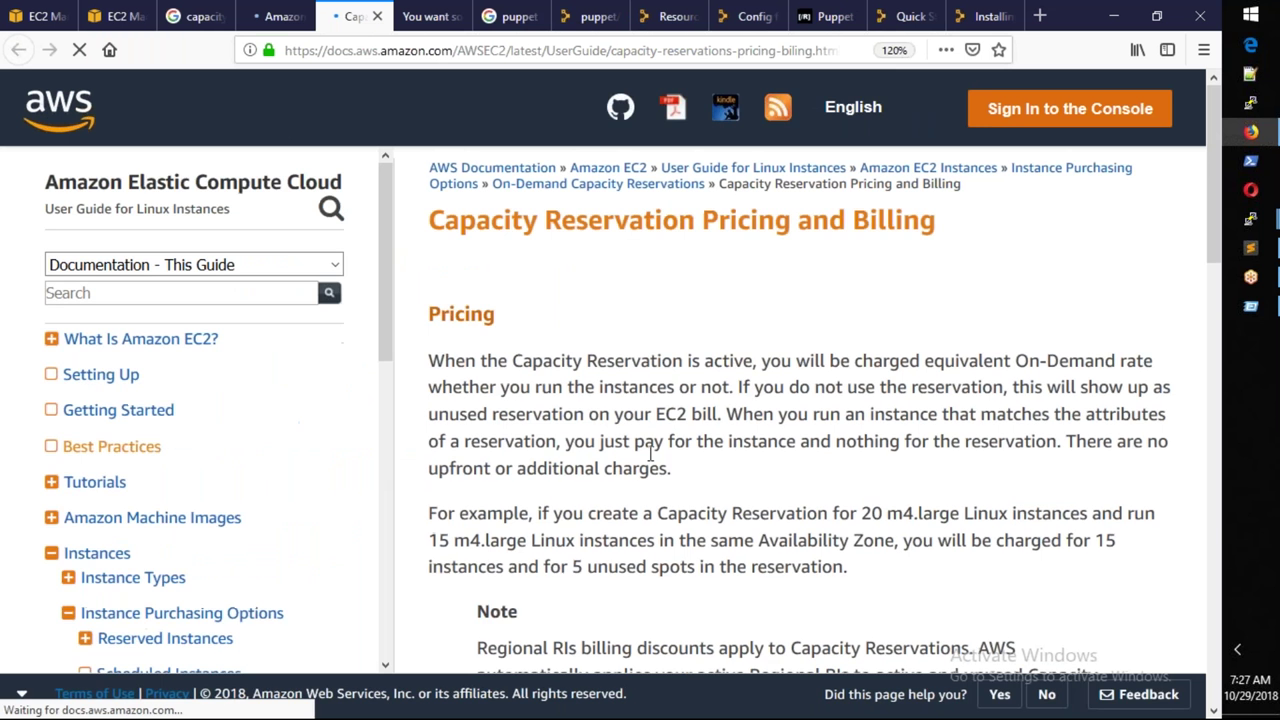
scroll(650, 455, "down", 4)
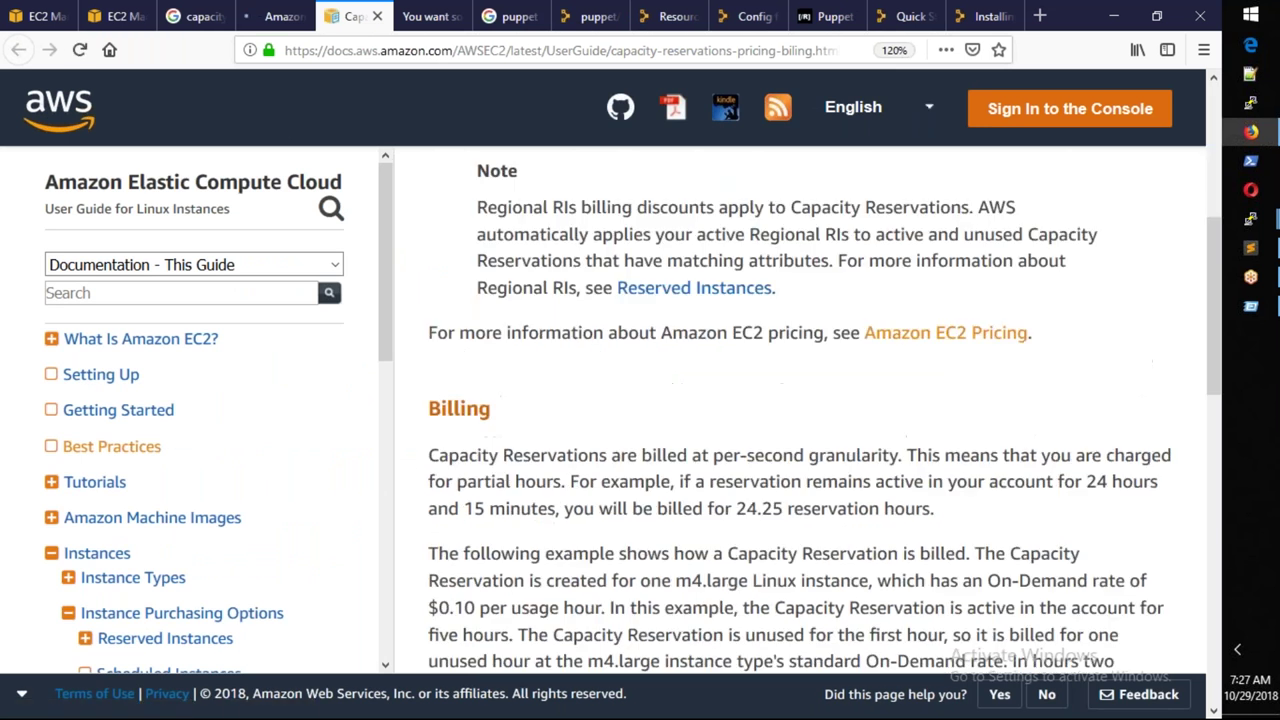
scroll(650, 455, "up", 4)
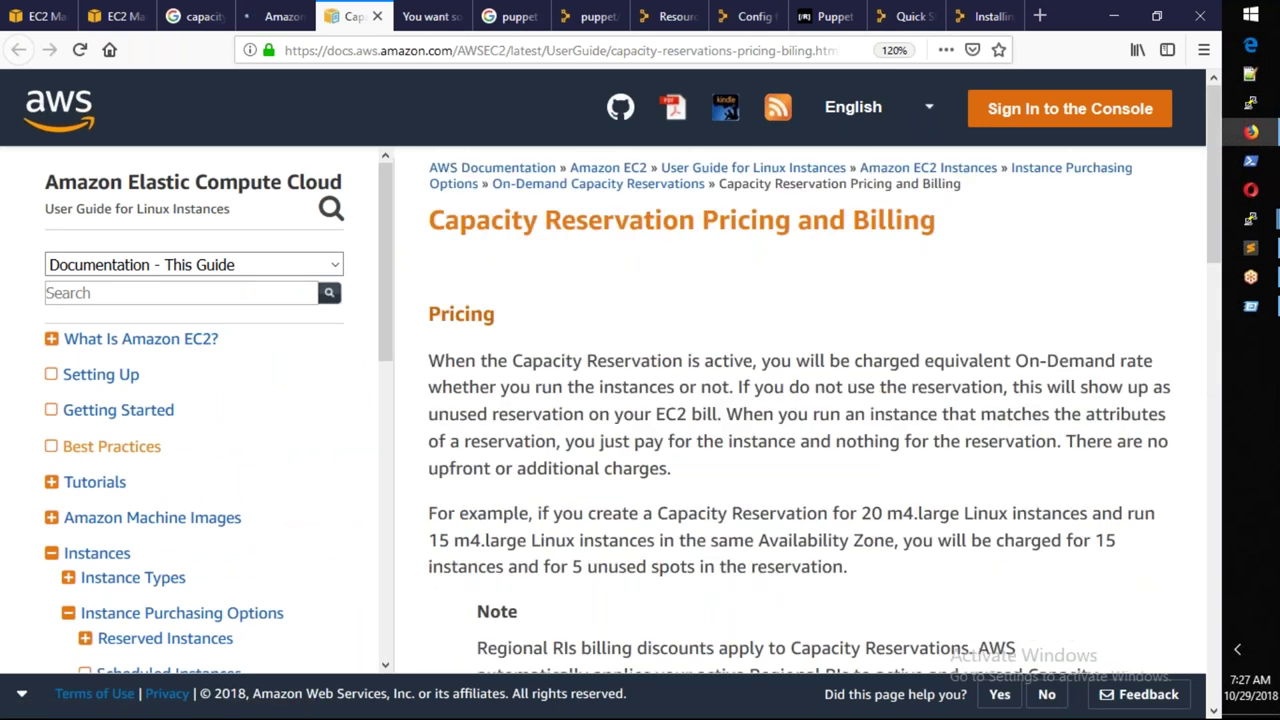
scroll(670, 399, "down", 5)
scroll(670, 399, "up", 5)
Step: Revisit the wizard's Capacity Reservation setting and close the Amazon EC2 Reserved Instances page, leaving the pricing and billing documentation open
left_click(36, 20)
left_click(256, 330)
left_click_drag(256, 330, 116, 334)
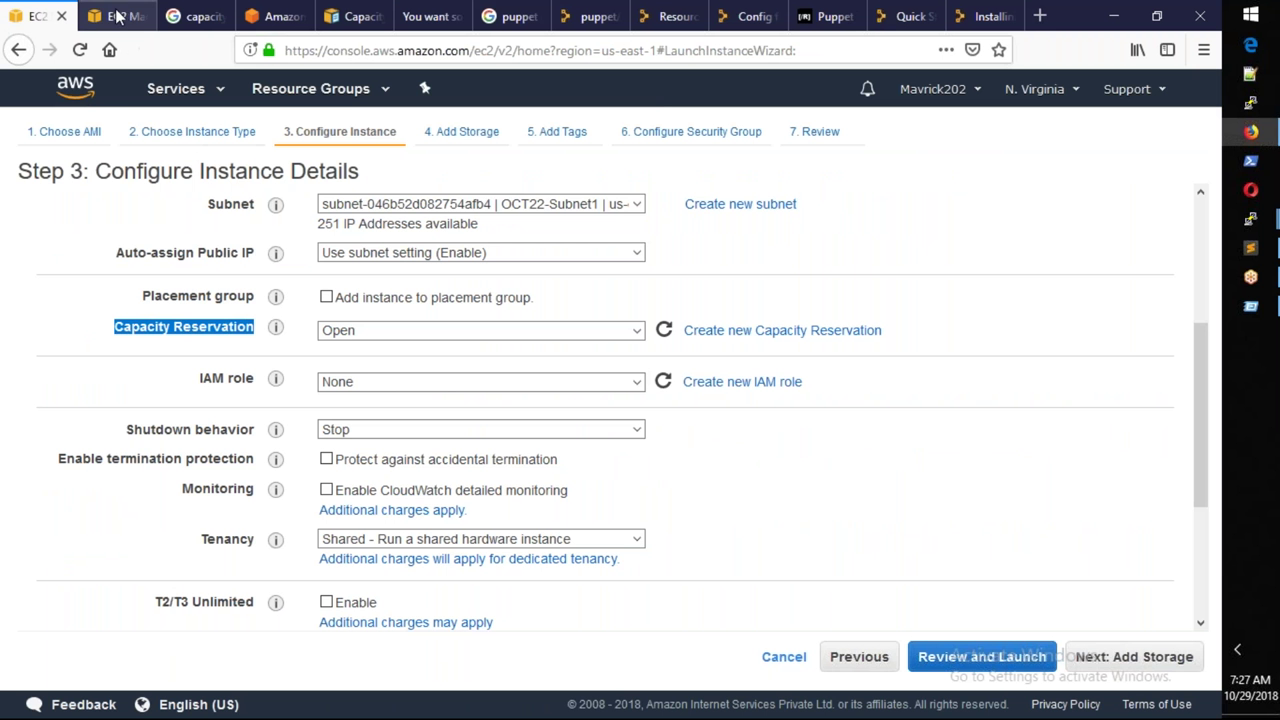
left_click(117, 17)
left_click(184, 18)
left_click(275, 17)
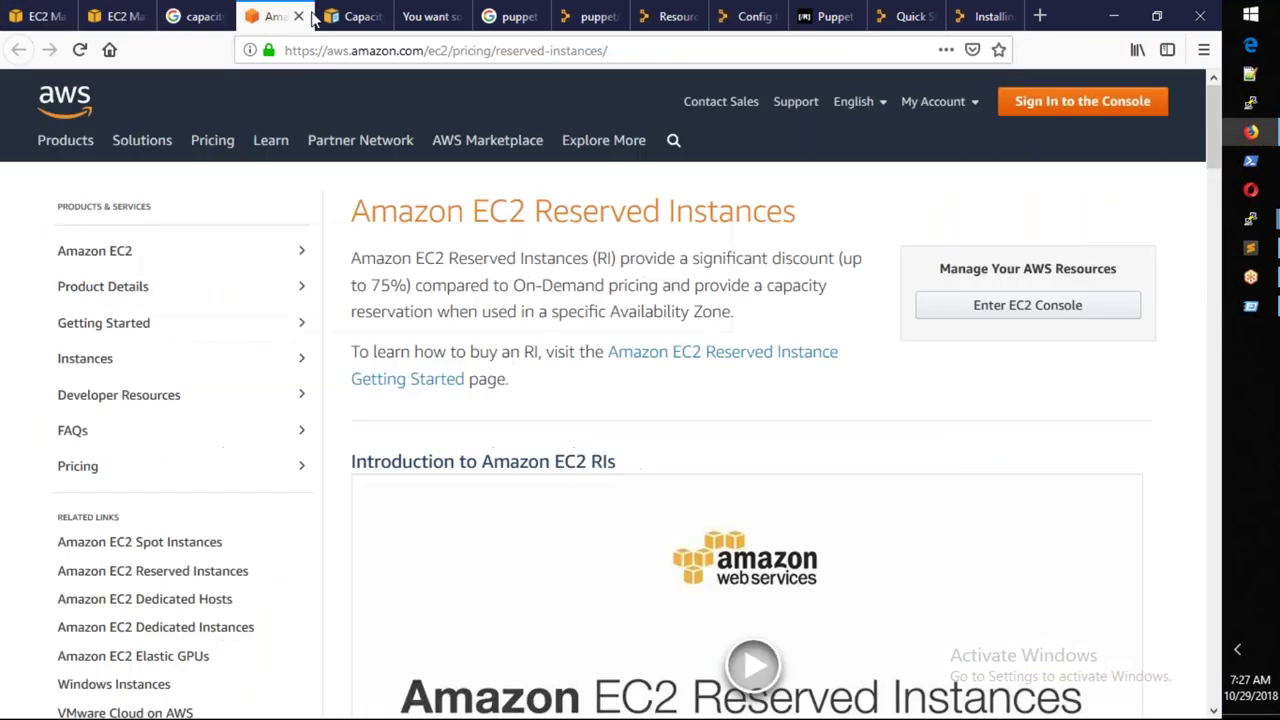
left_click(316, 17)
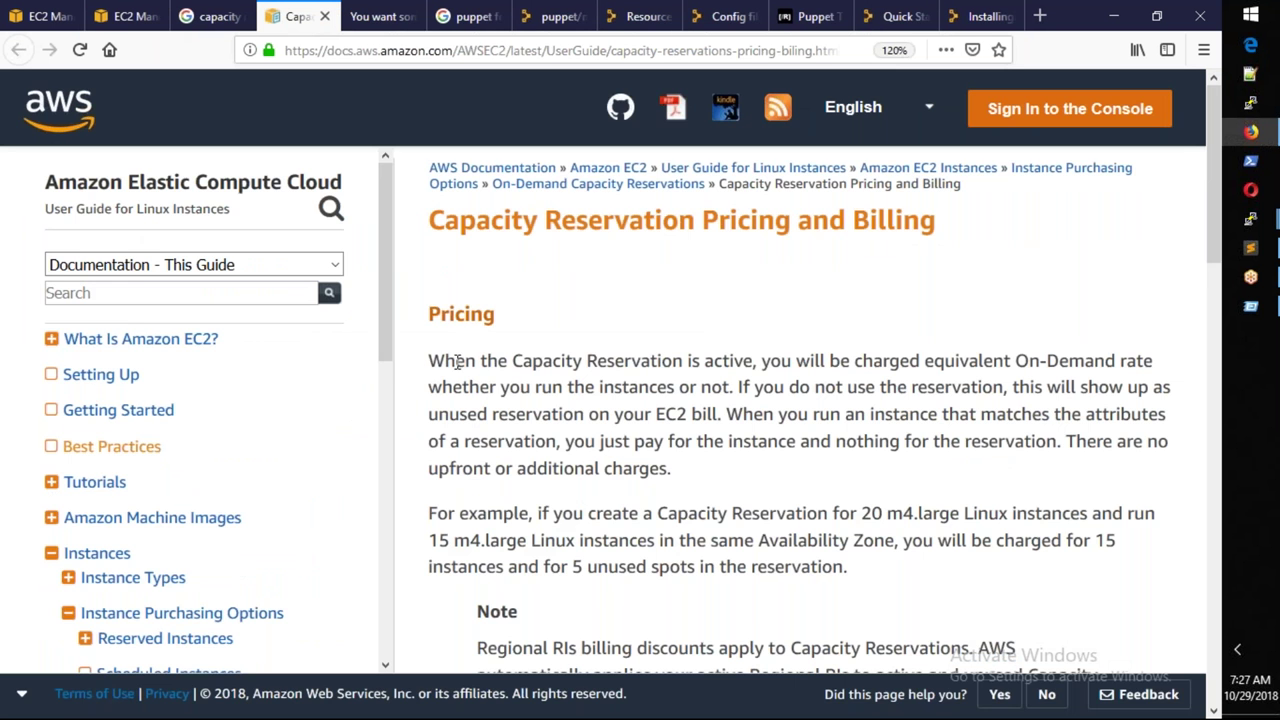
Step: Read the Pricing section's first paragraph on how active and unused capacity reservations are charged
mouse_move(445, 360)
left_mouse_down()
mouse_move(1006, 361)
mouse_move(1064, 388)
mouse_move(464, 361)
left_mouse_up()
left_click_drag(762, 360, 714, 411)
left_click(775, 410)
left_click_drag(439, 414, 612, 416)
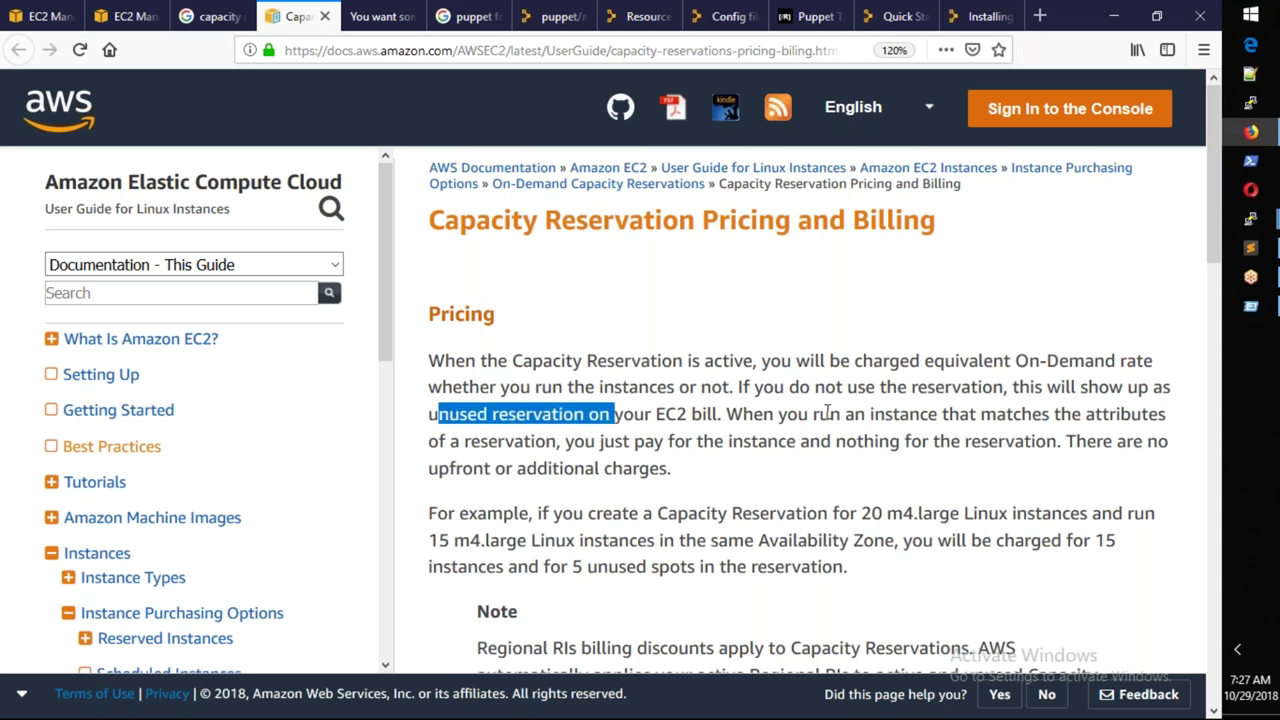
left_click_drag(743, 420, 892, 416)
left_click_drag(657, 413, 503, 446)
left_click_drag(622, 441, 776, 474)
left_click(698, 480)
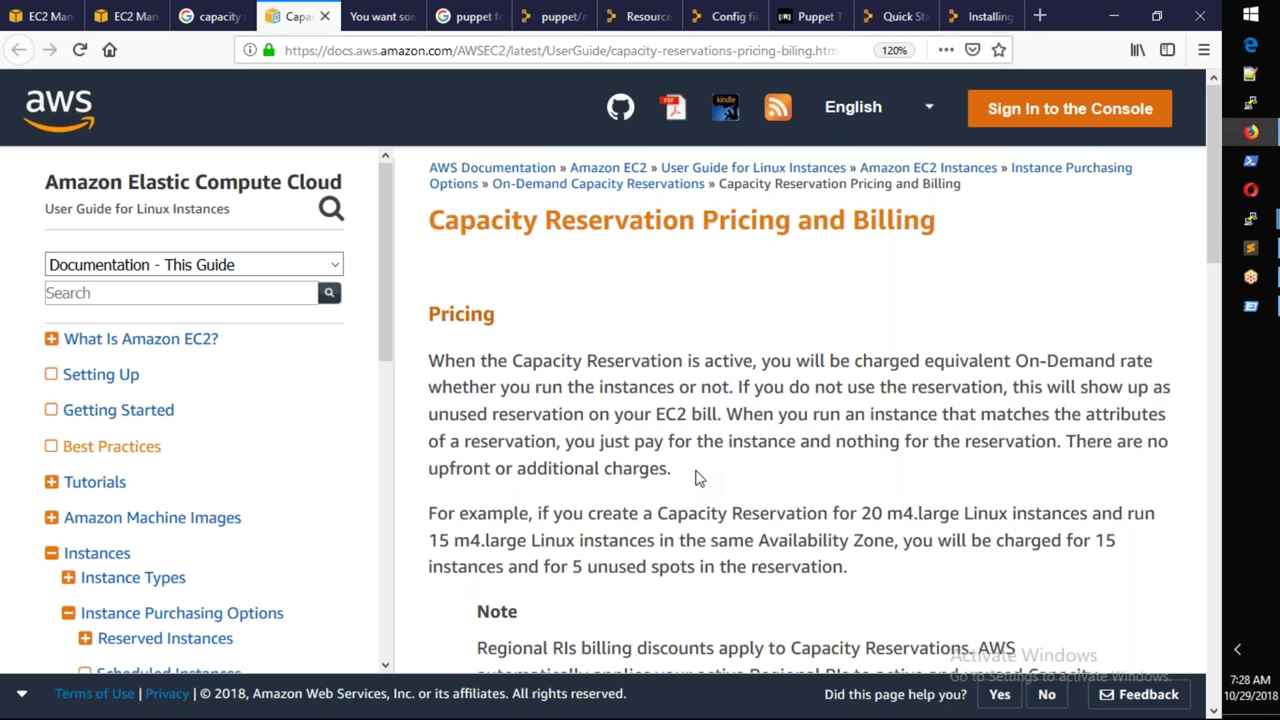
scroll(698, 479, "down", 1)
Step: Return to the launch wizard and reread the Capacity Reservation help text
key("ctrl+1")
mouse_move(275, 330)
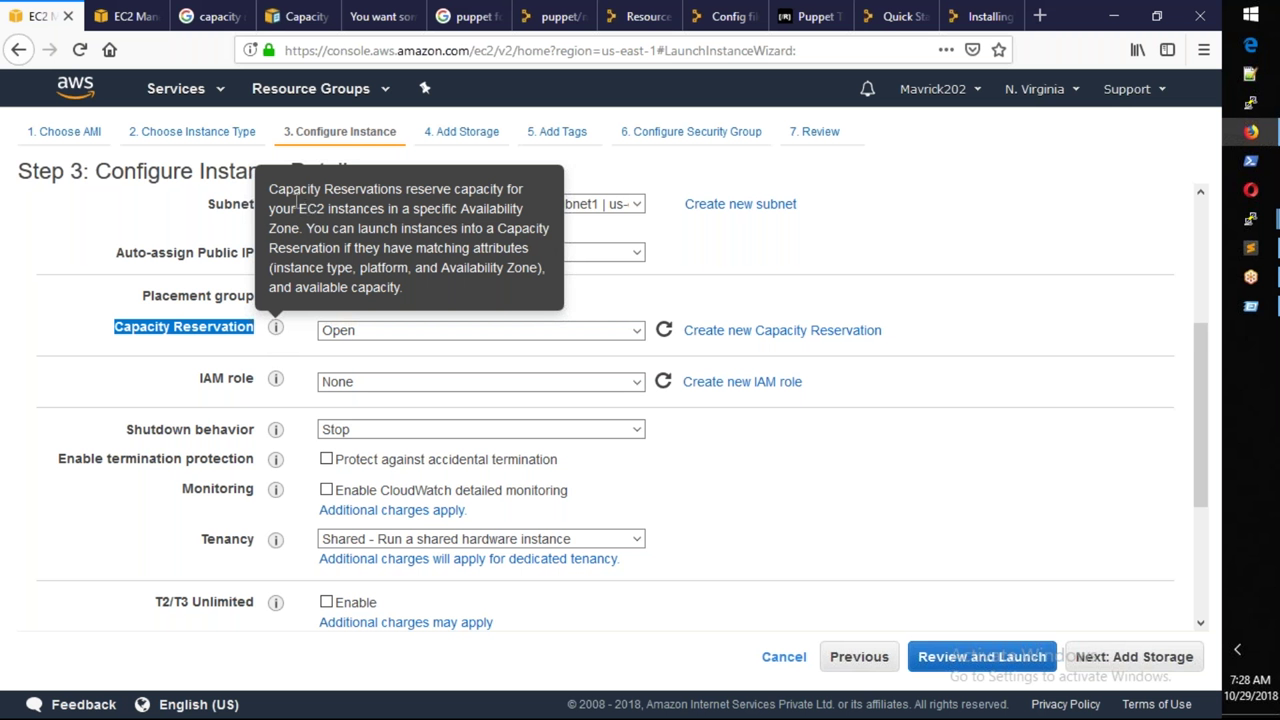
left_click_drag(268, 190, 303, 228)
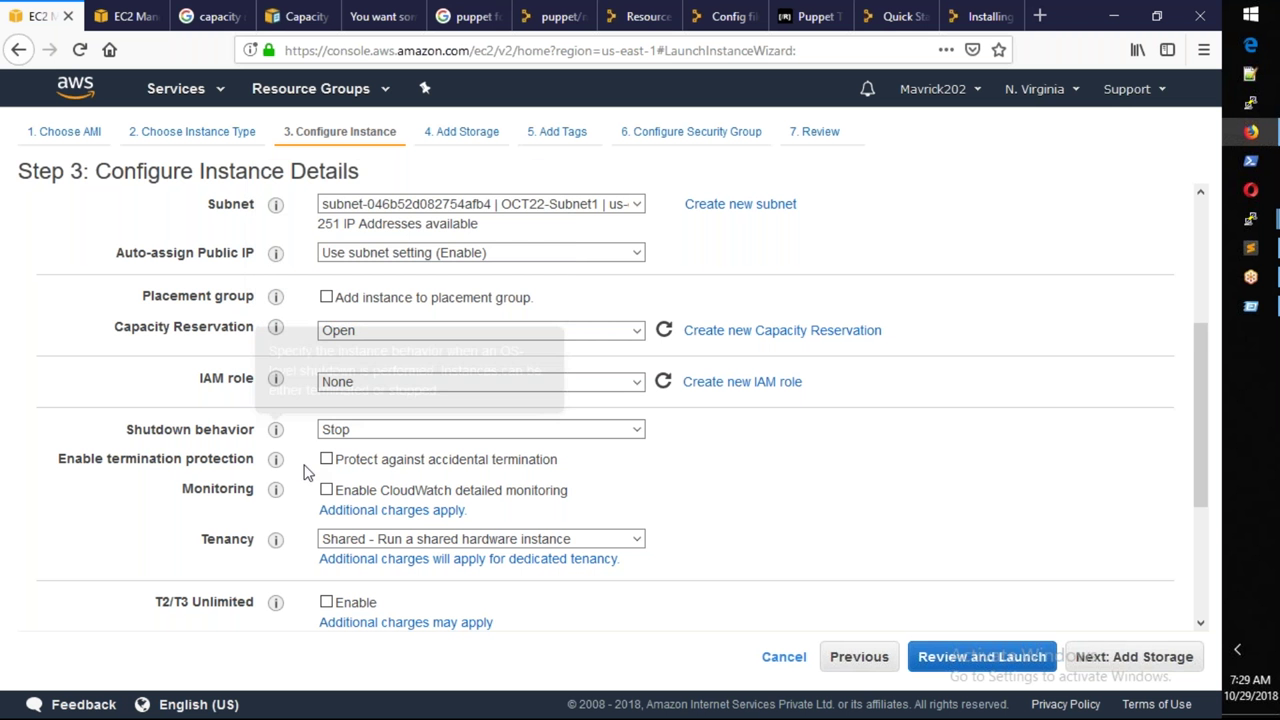
Step: View the Reserved Instances and Capacity Reservations pages in the other EC2 console tab
left_click(118, 25)
left_click(103, 358)
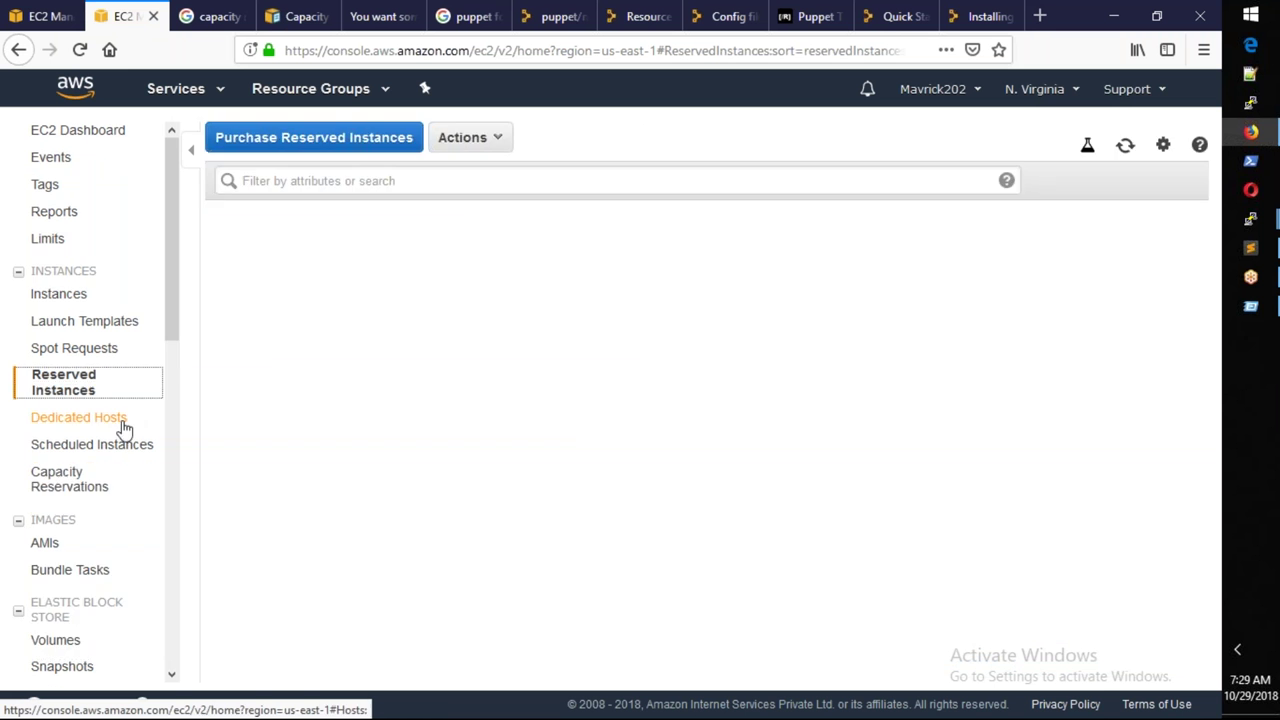
left_click(75, 484)
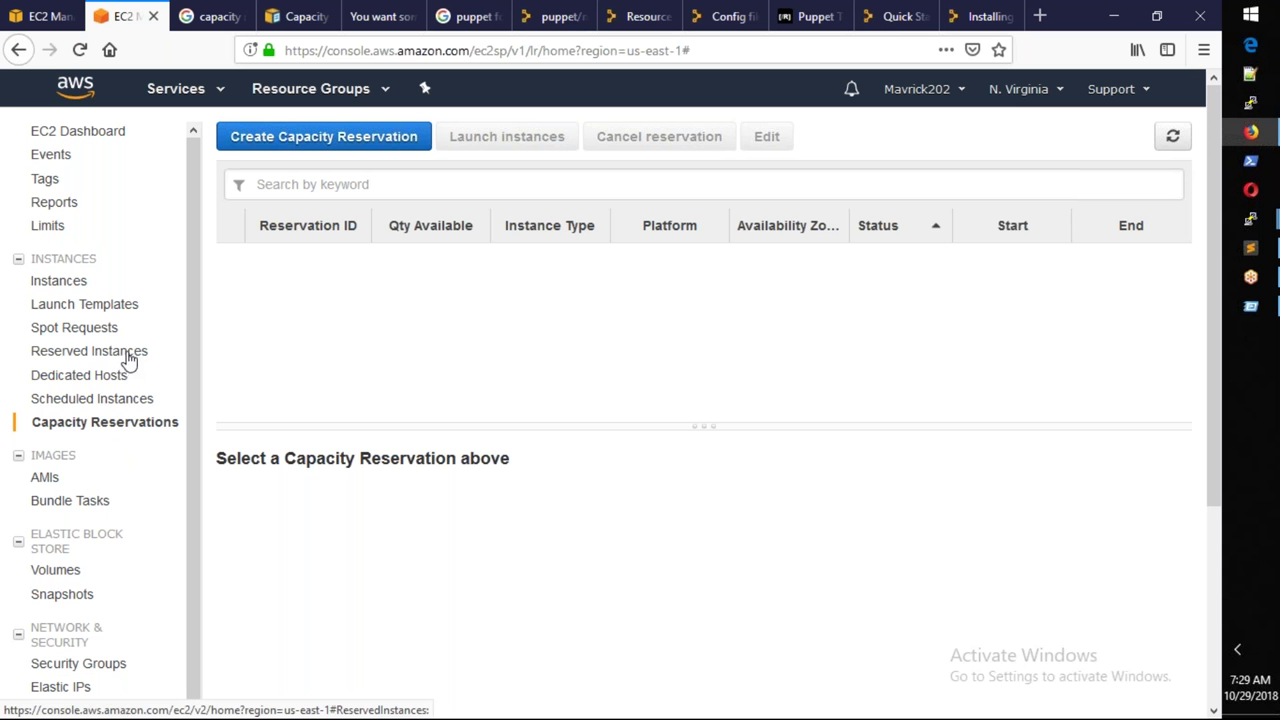
Step: Set the Capacity Reservation to None in the launch wizard's instance details
left_click(47, 17)
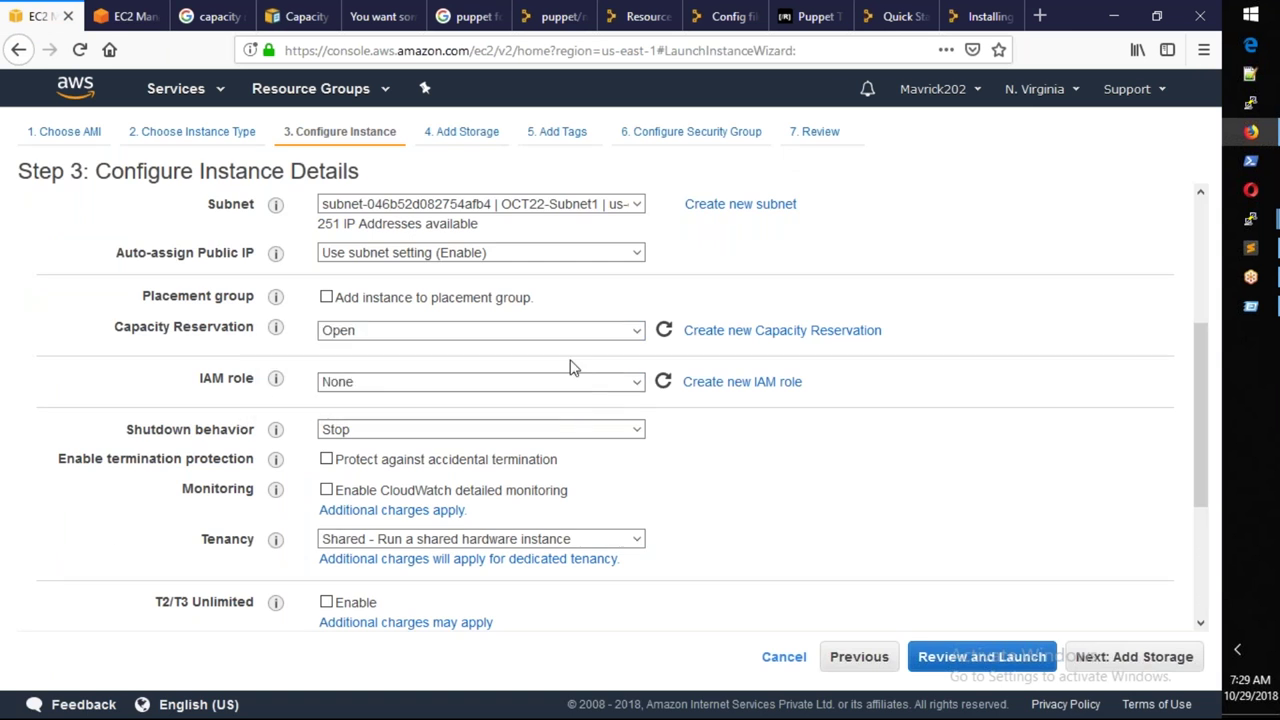
left_click(535, 333)
left_click(510, 372)
left_click_drag(112, 328, 246, 328)
Step: Review the IAM role setting and set the instance's shutdown behavior to Terminate
left_click_drag(200, 378, 242, 383)
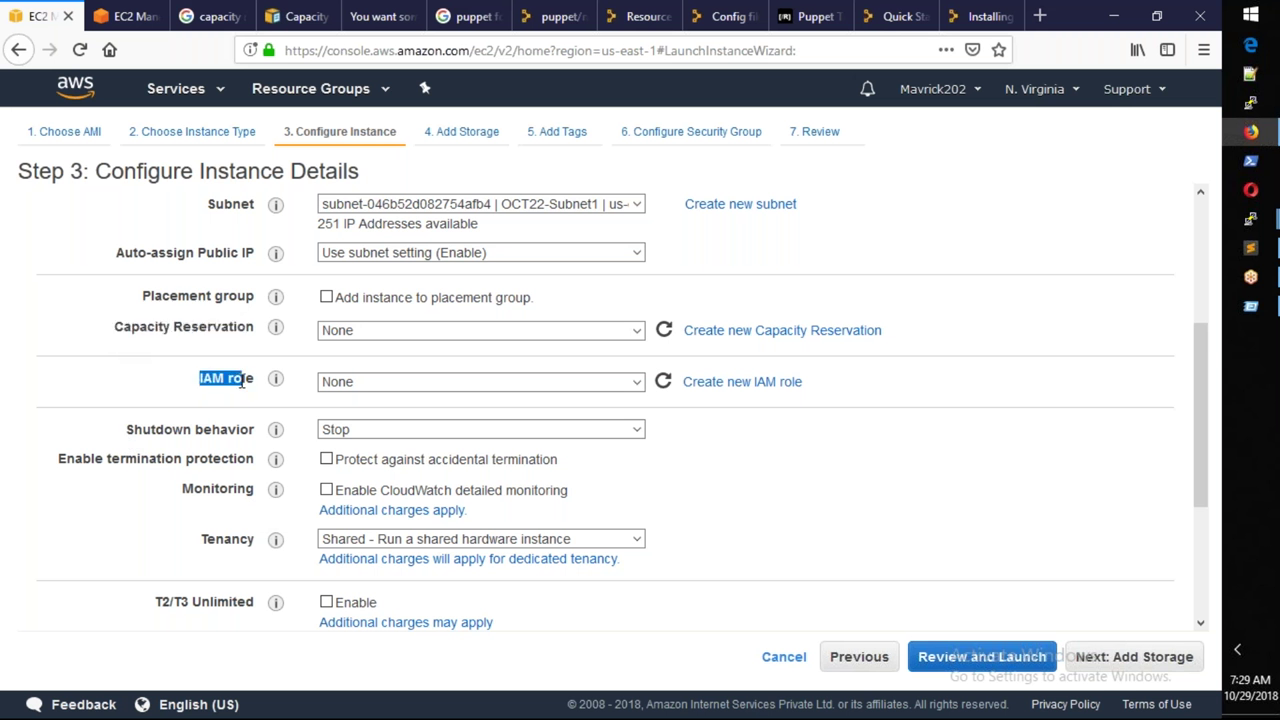
left_click_drag(127, 430, 241, 430)
left_click(445, 437)
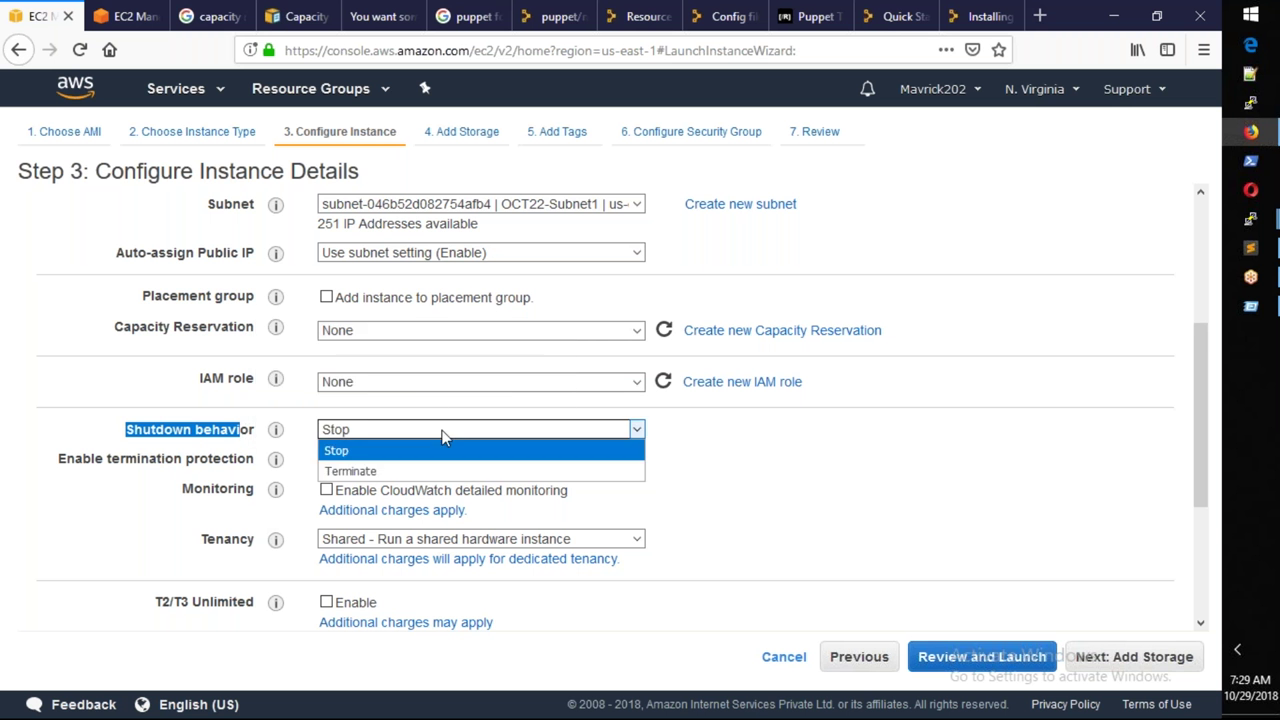
left_click(341, 452)
Step: Inspect the Instance State actions available for the PuppetMaster instance and compare them with the wizard's shutdown behavior setting
left_click(124, 20)
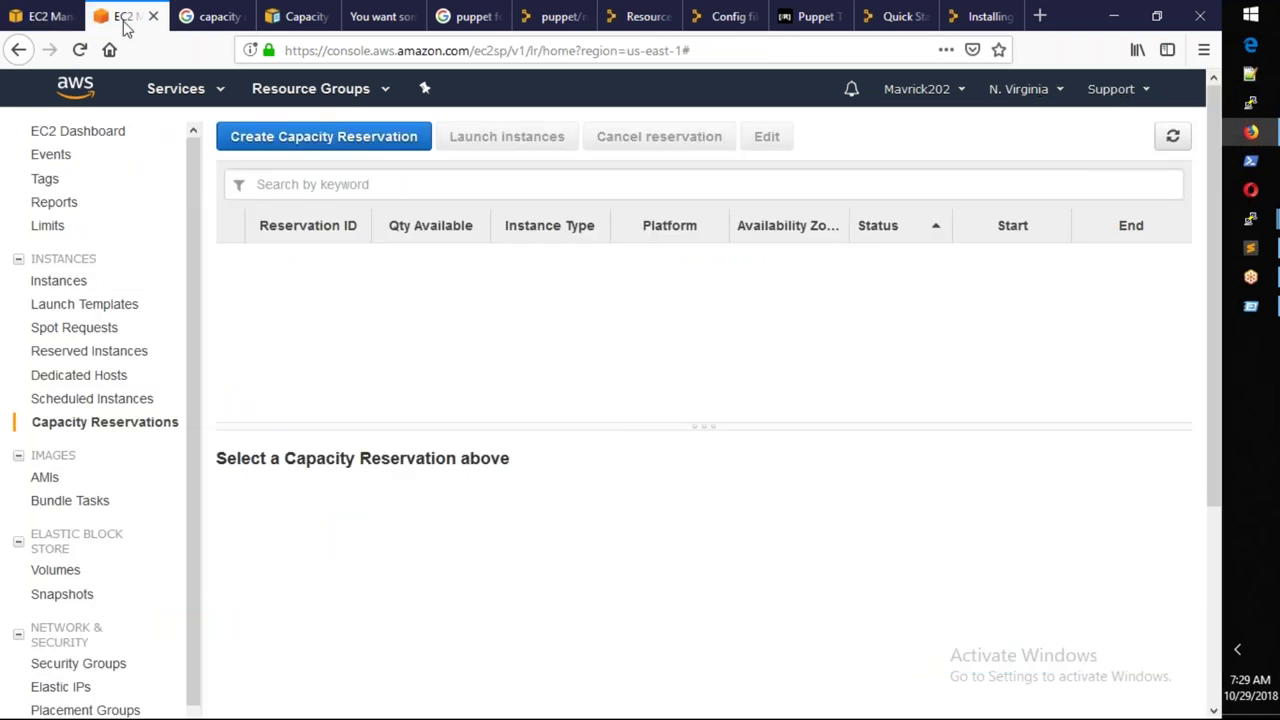
left_click(57, 282)
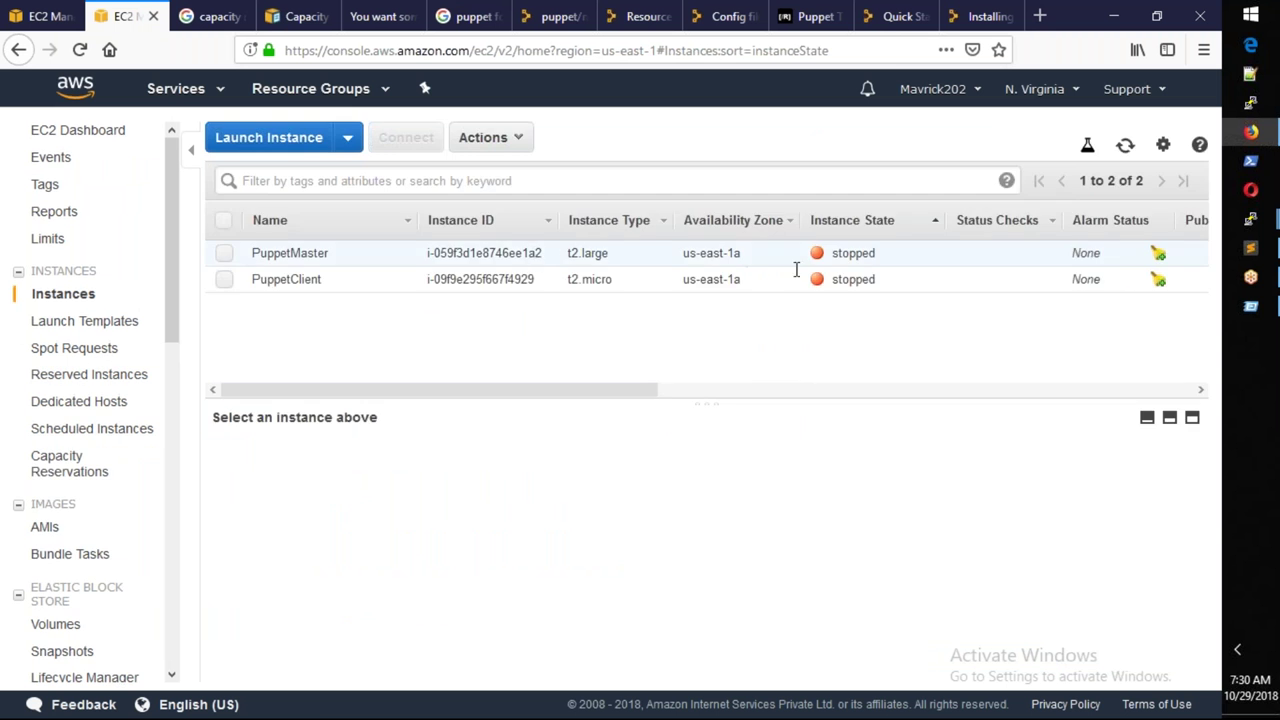
left_click(796, 258)
right_click(565, 252)
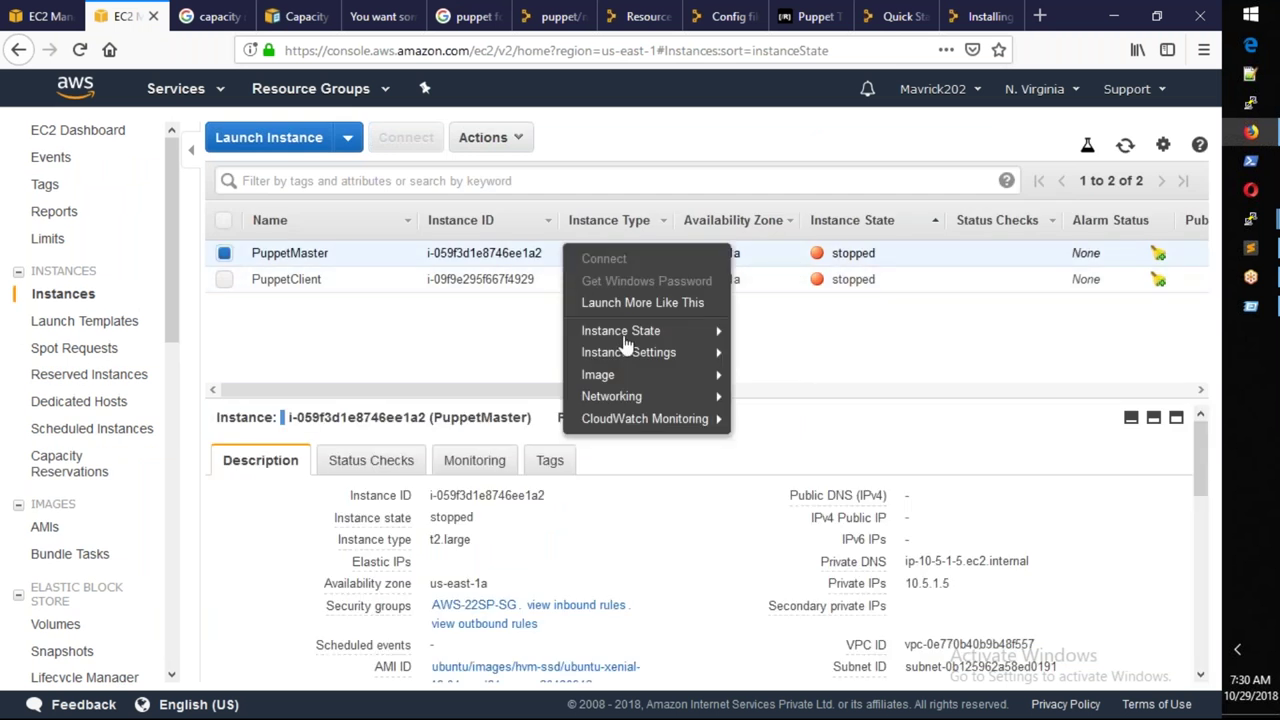
mouse_move(625, 332)
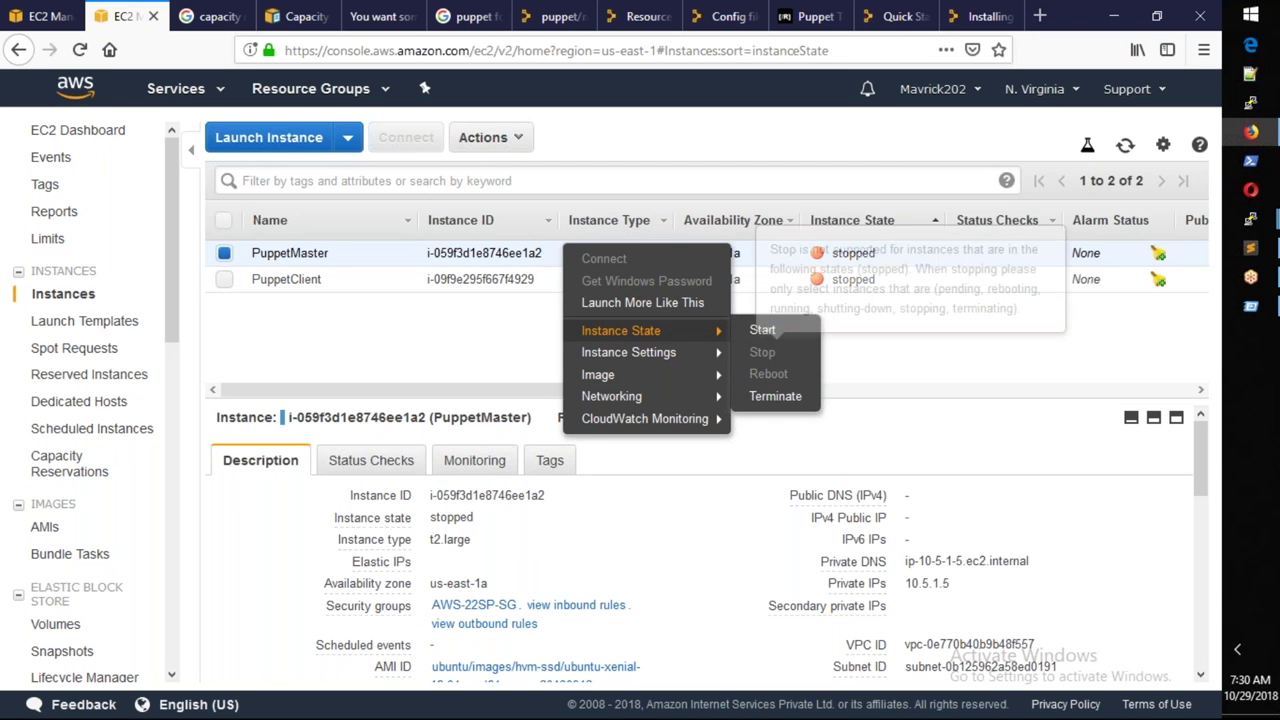
left_click(44, 18)
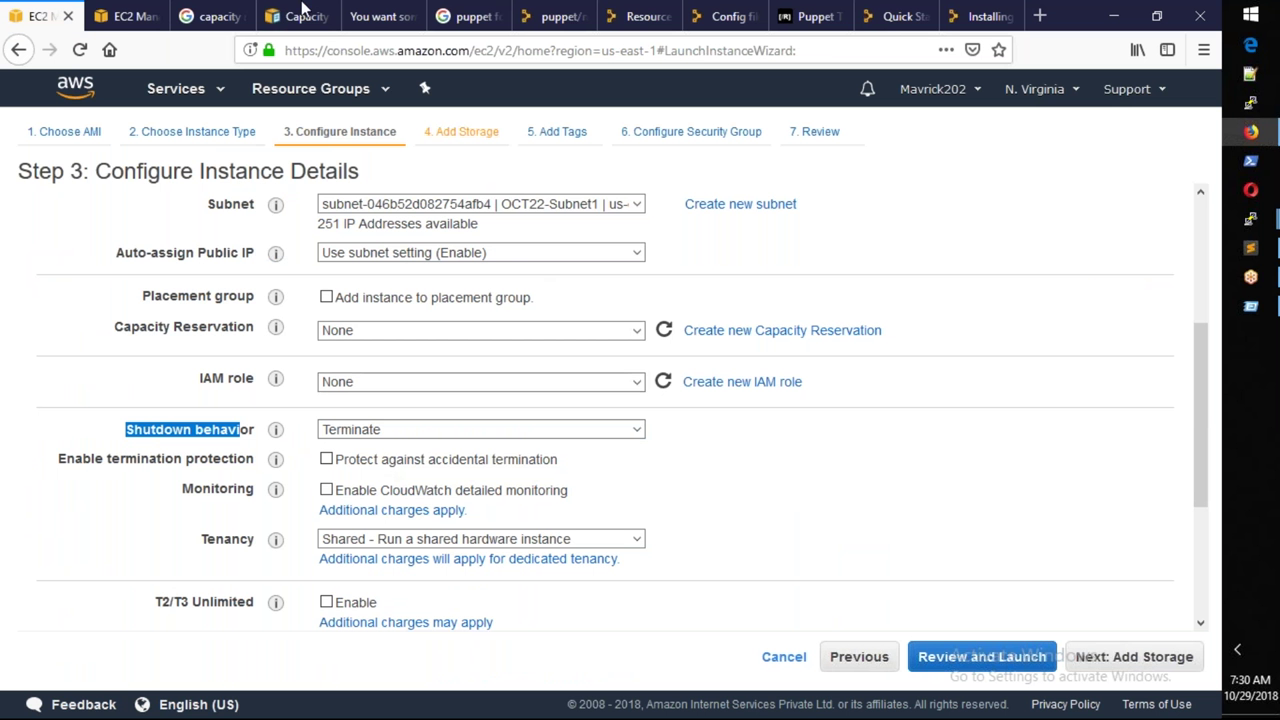
left_click(135, 20)
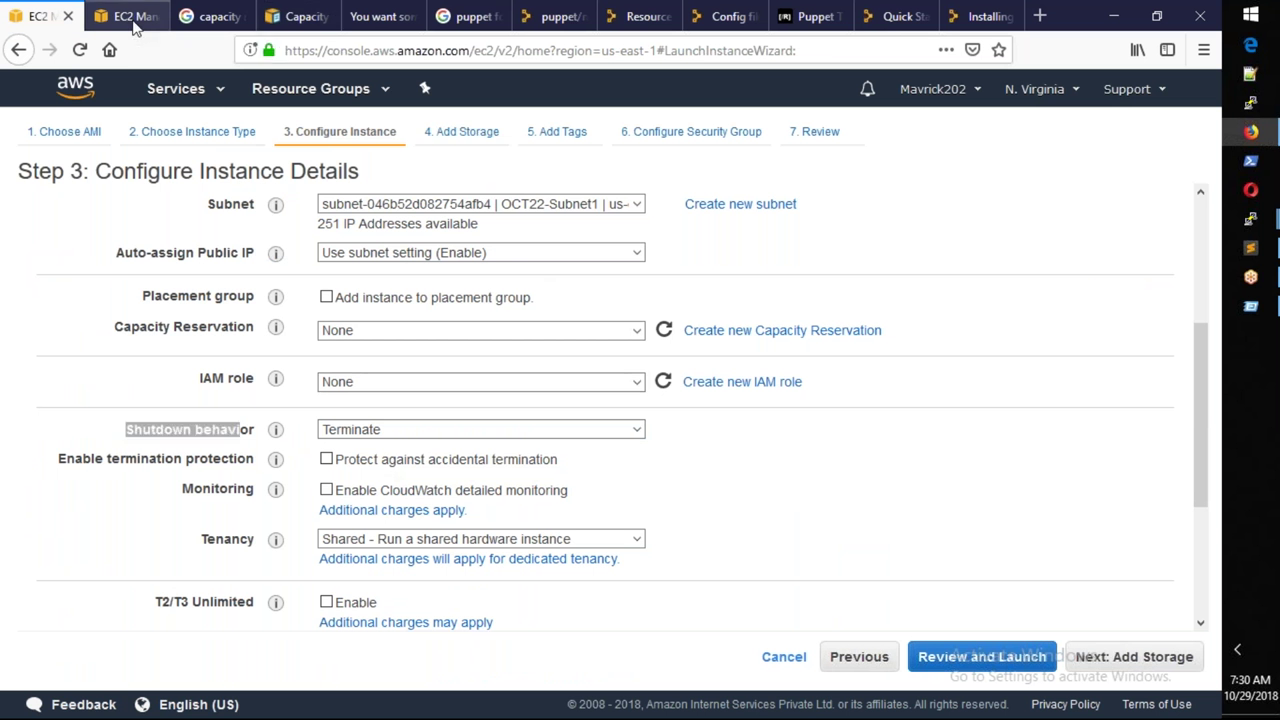
left_click(900, 355)
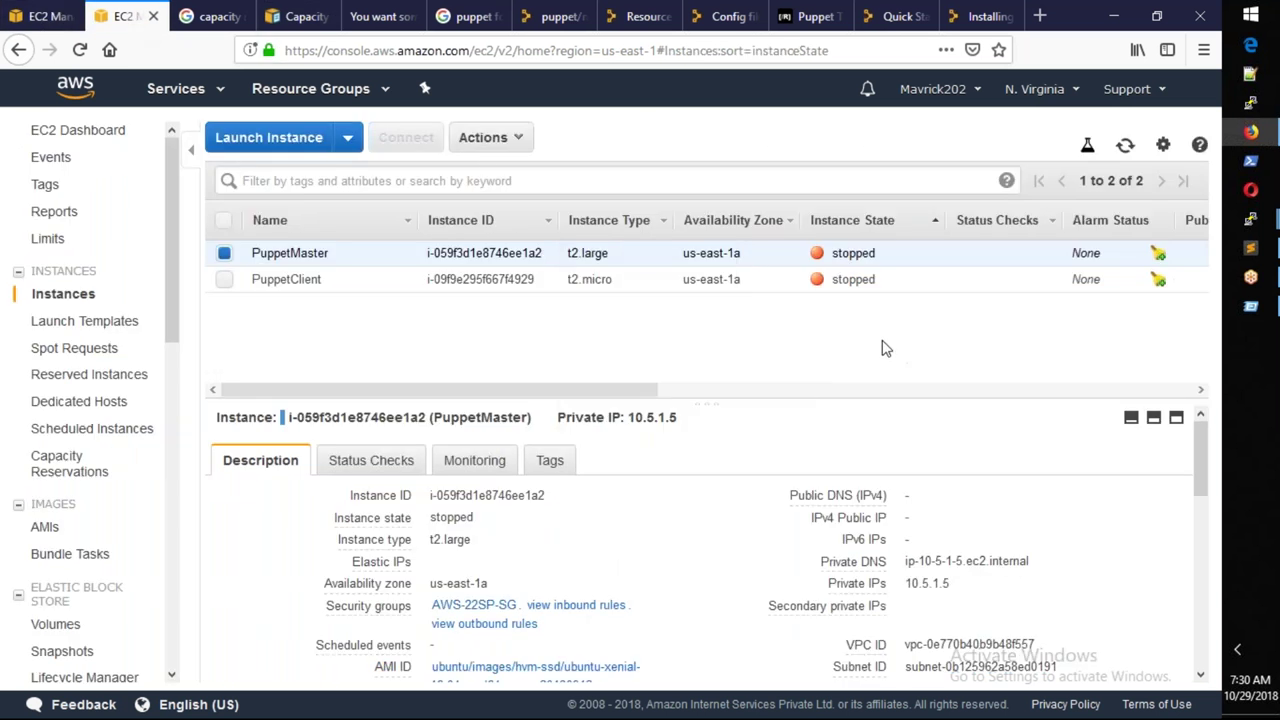
Step: Compare the Stop and Terminate shutdown behavior options in the launch wizard's instance details, leaving the setting on Stop
left_click(38, 17)
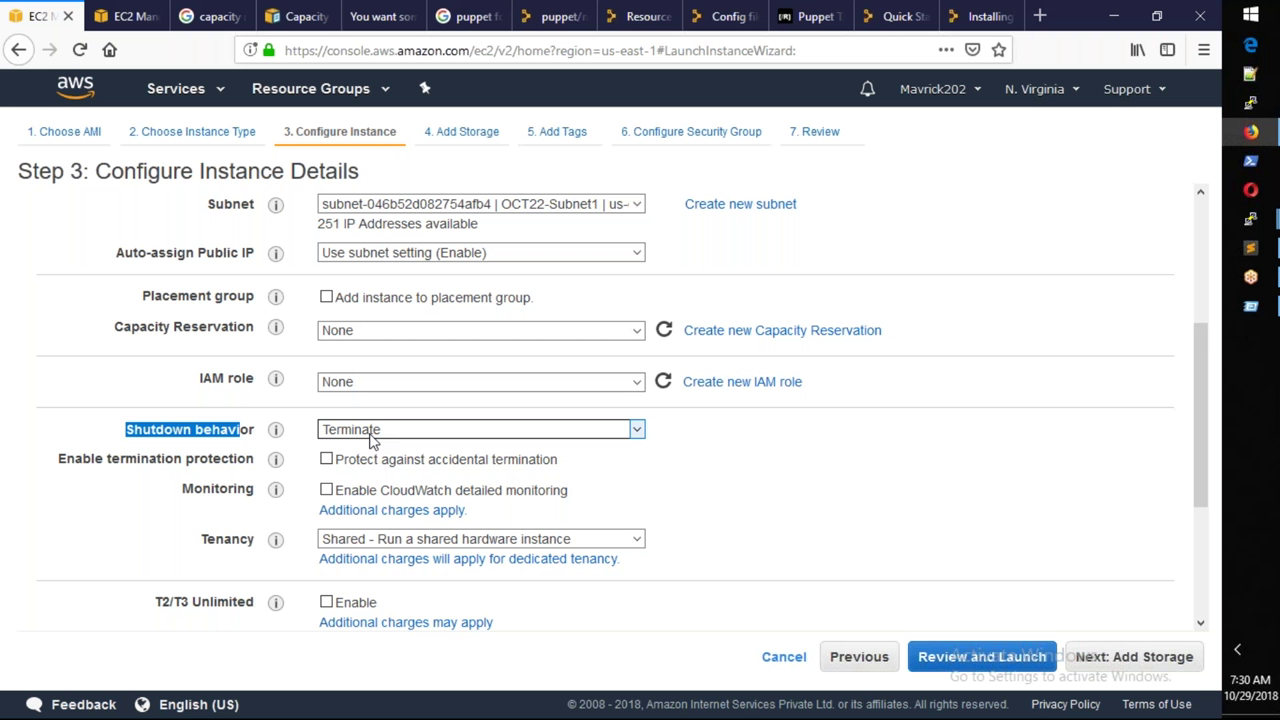
left_click(370, 430)
left_click(370, 470)
left_click(363, 434)
left_click(353, 450)
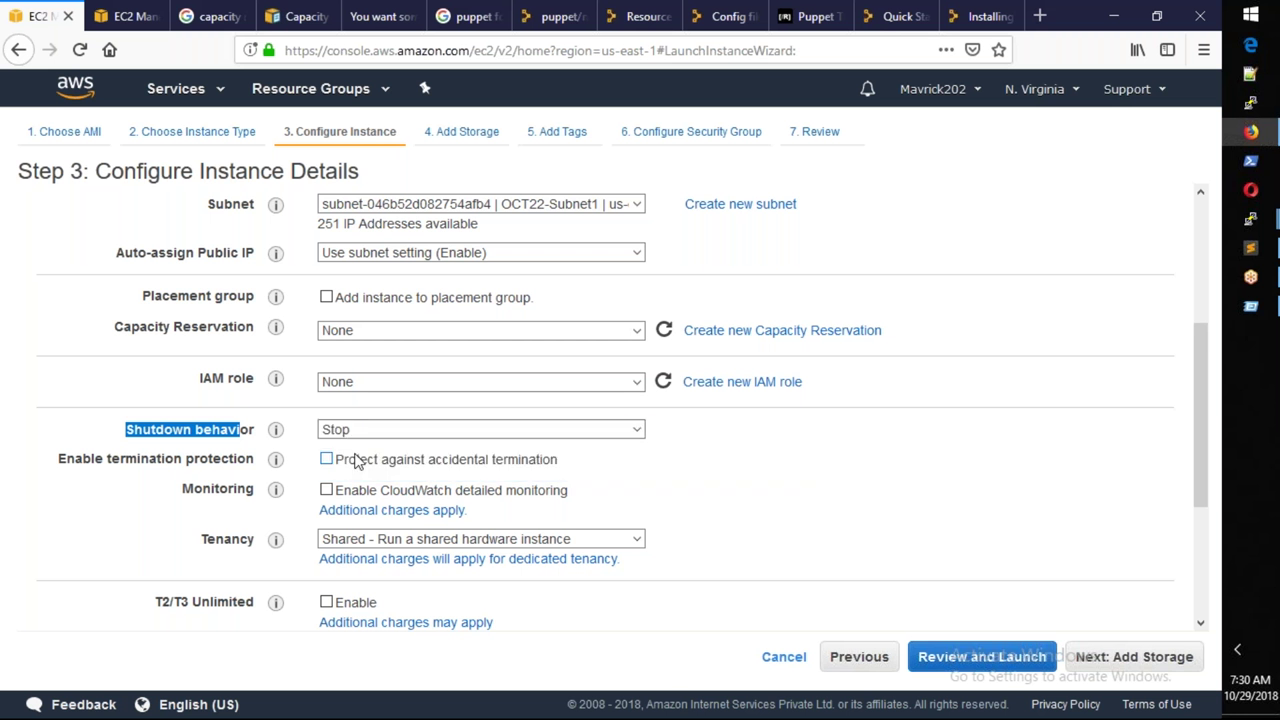
left_click(366, 432)
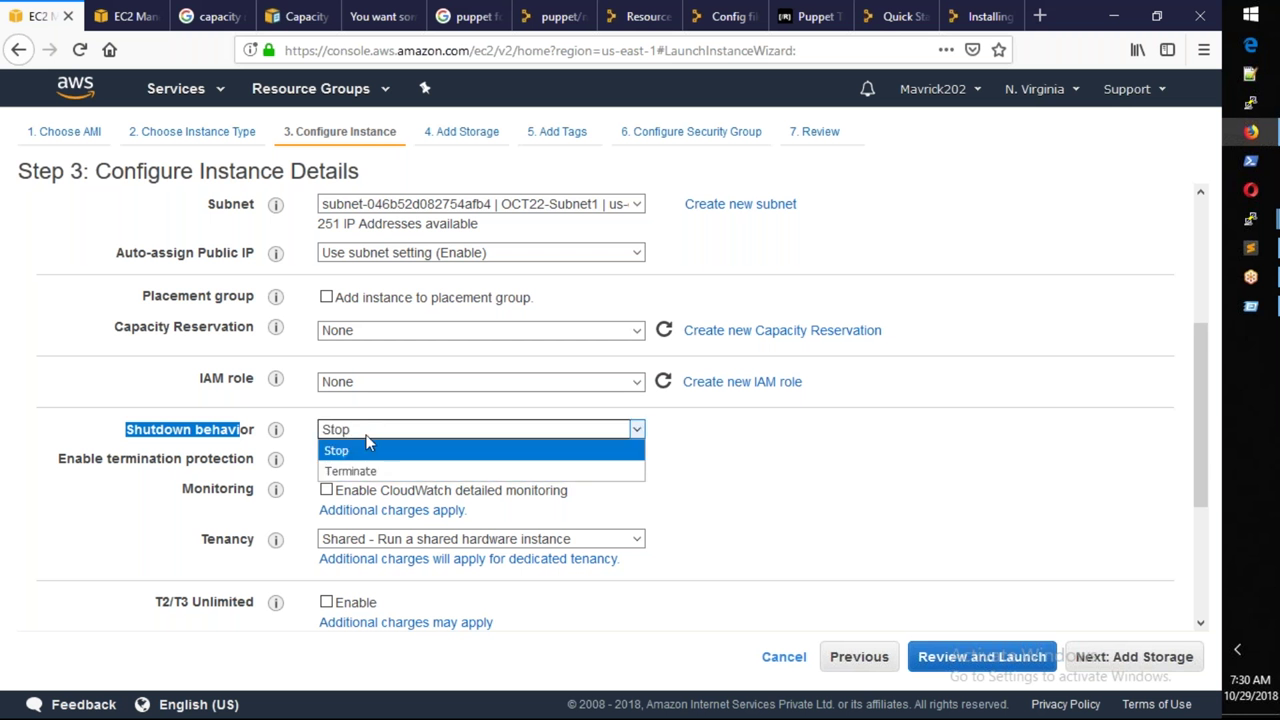
left_click(365, 470)
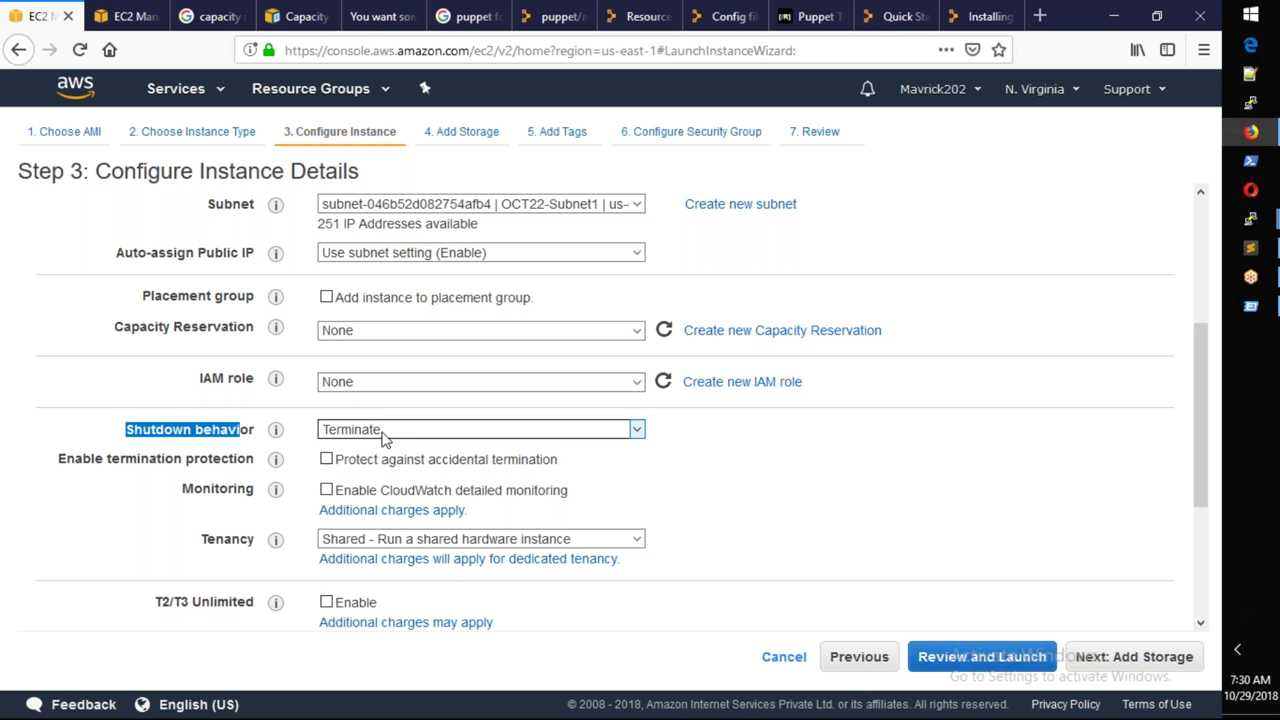
left_click(383, 437)
left_click(383, 449)
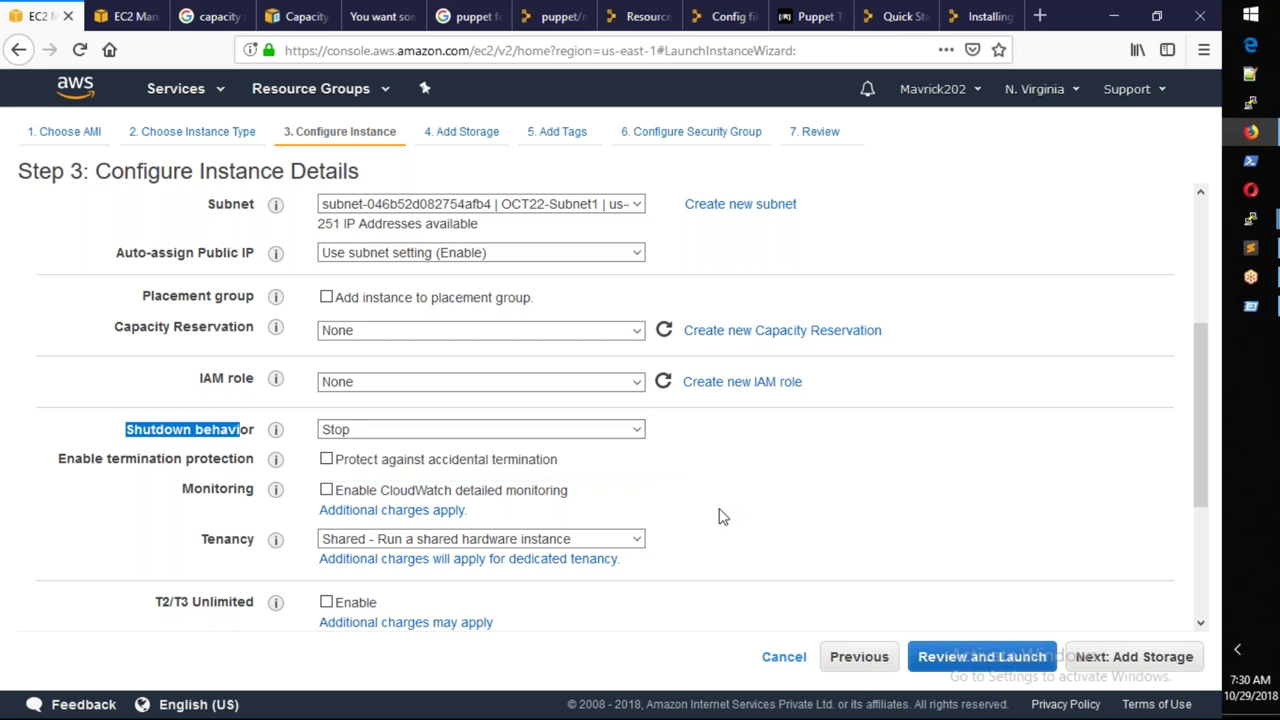
left_click(685, 510)
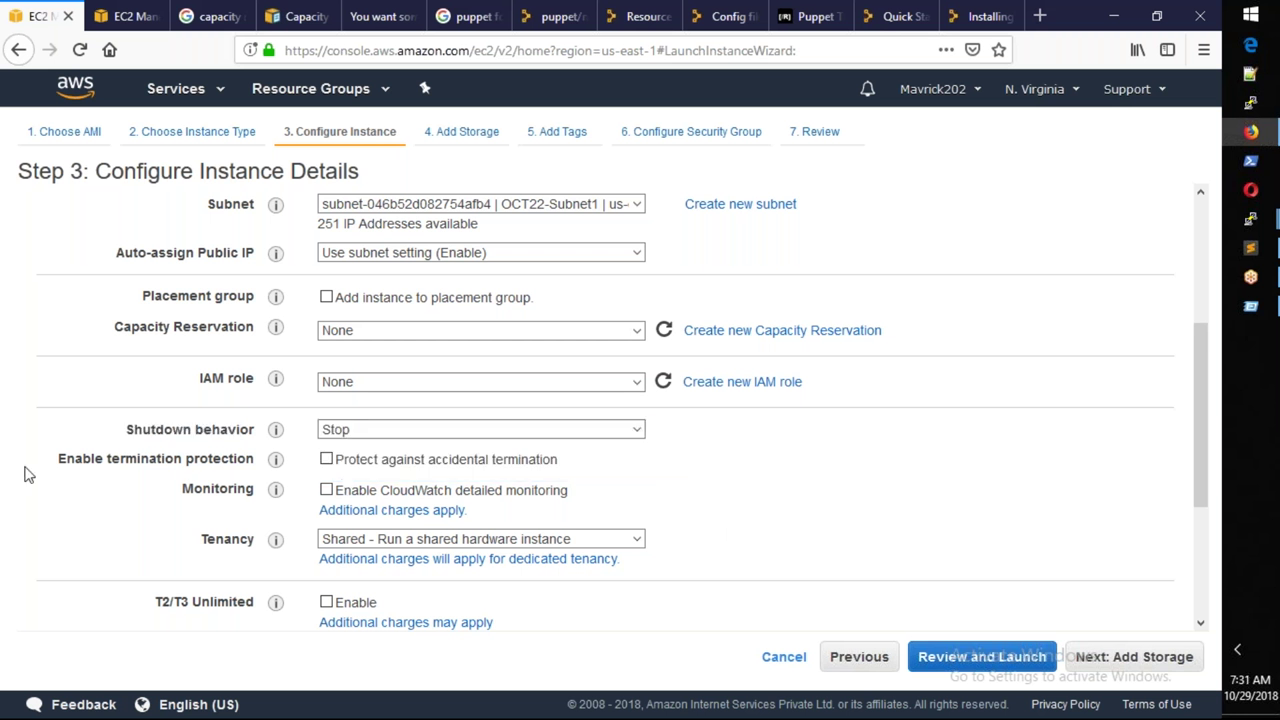
Step: Enable protection against accidental termination in the launch wizard and check the PuppetMaster instance's Instance State actions in the other console tab
left_click(326, 459)
left_click(127, 20)
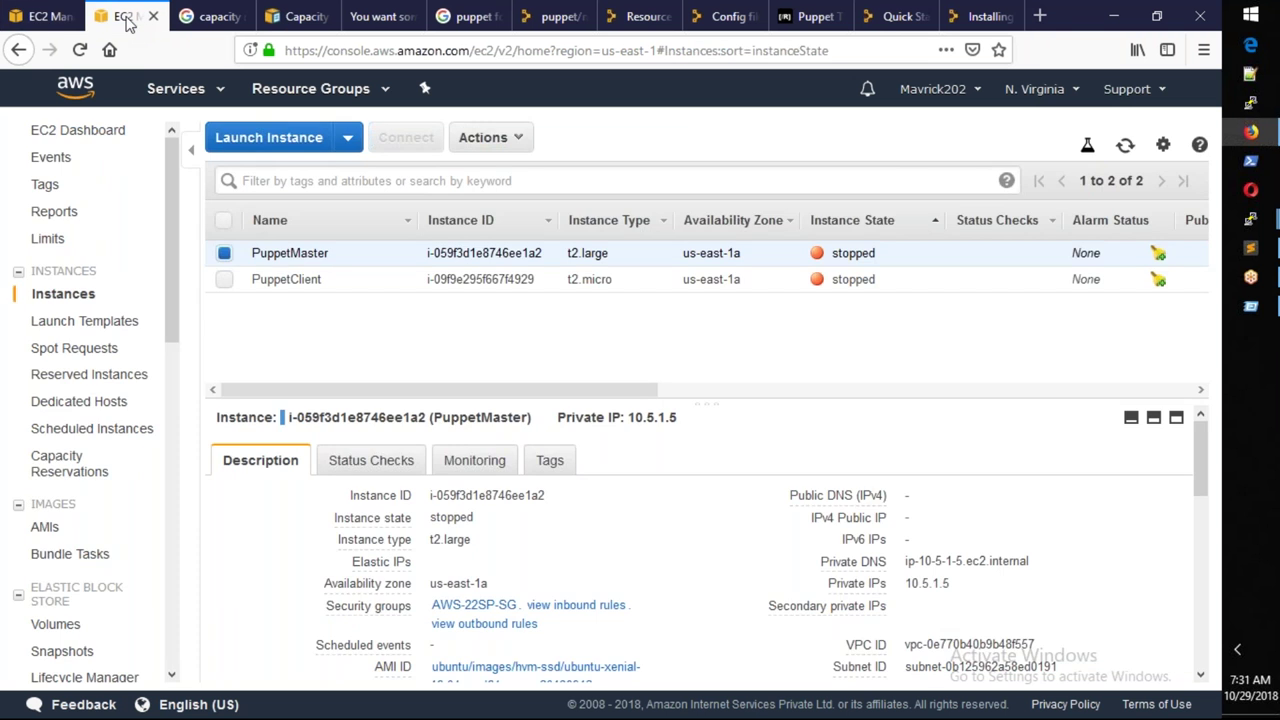
right_click(708, 250)
mouse_move(764, 330)
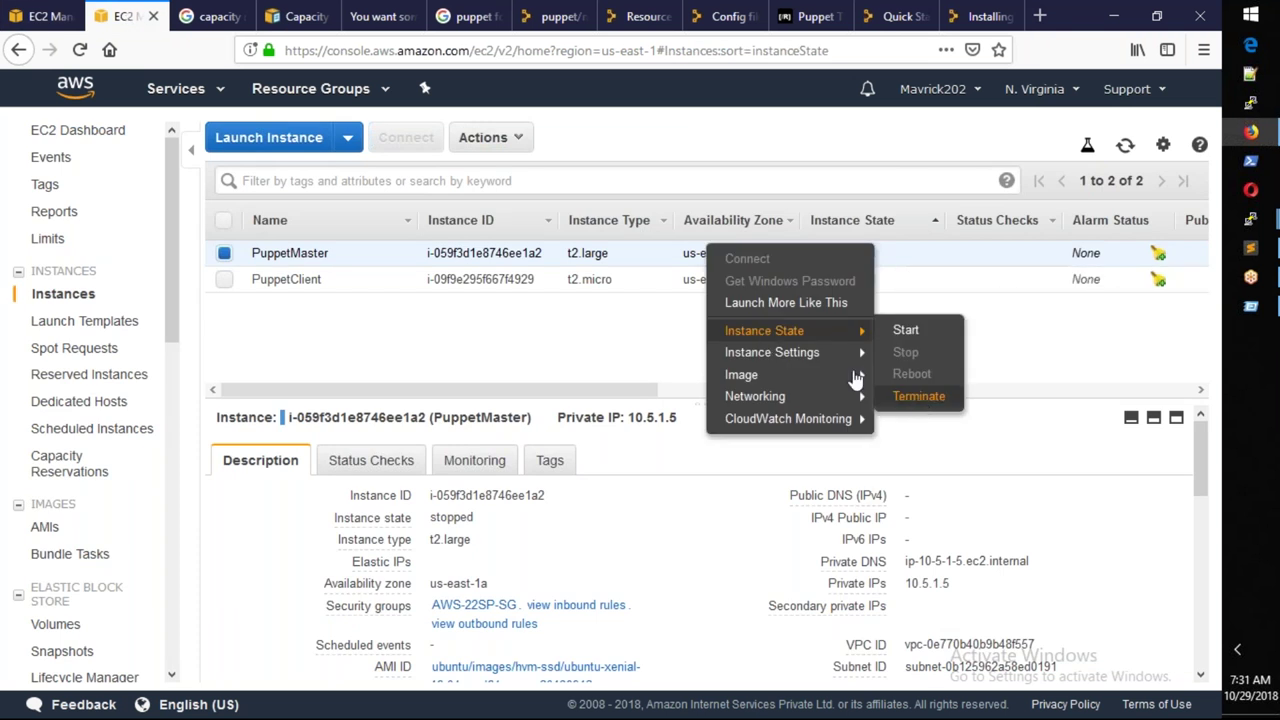
left_click(35, 16)
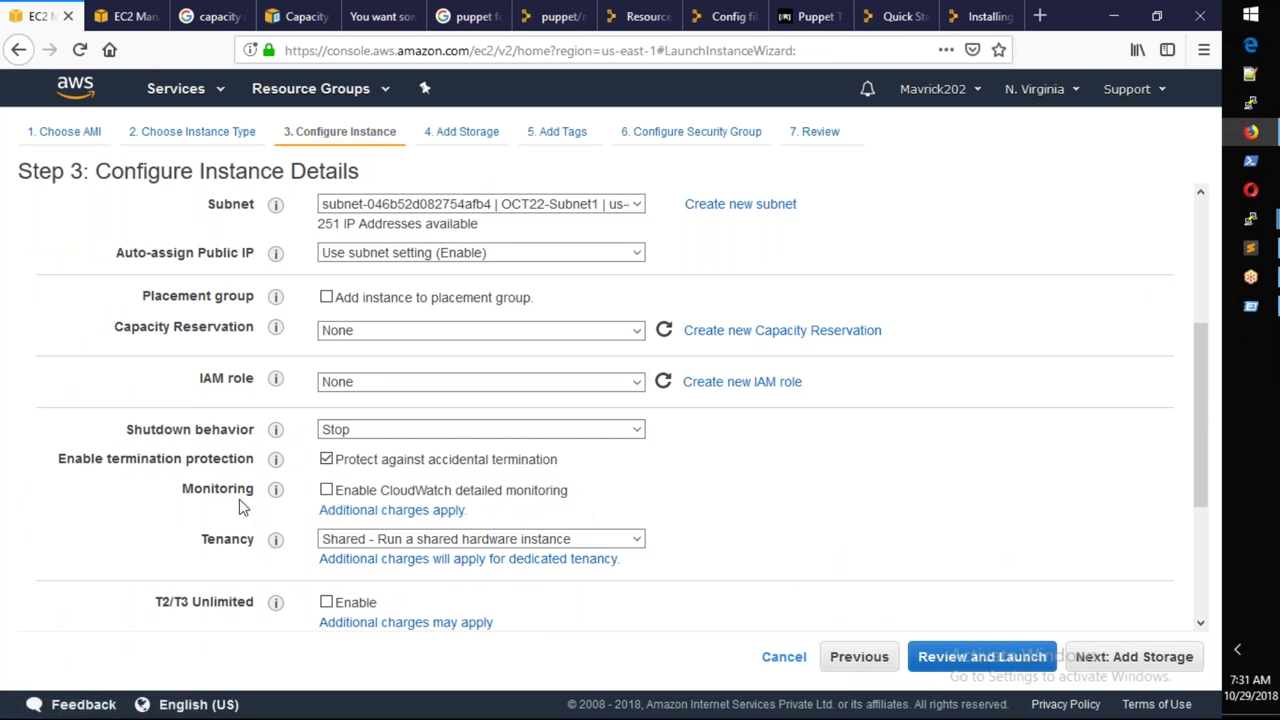
Step: View the PuppetMaster instance's CPU Utilization monitoring graph and the available period options
left_click(118, 20)
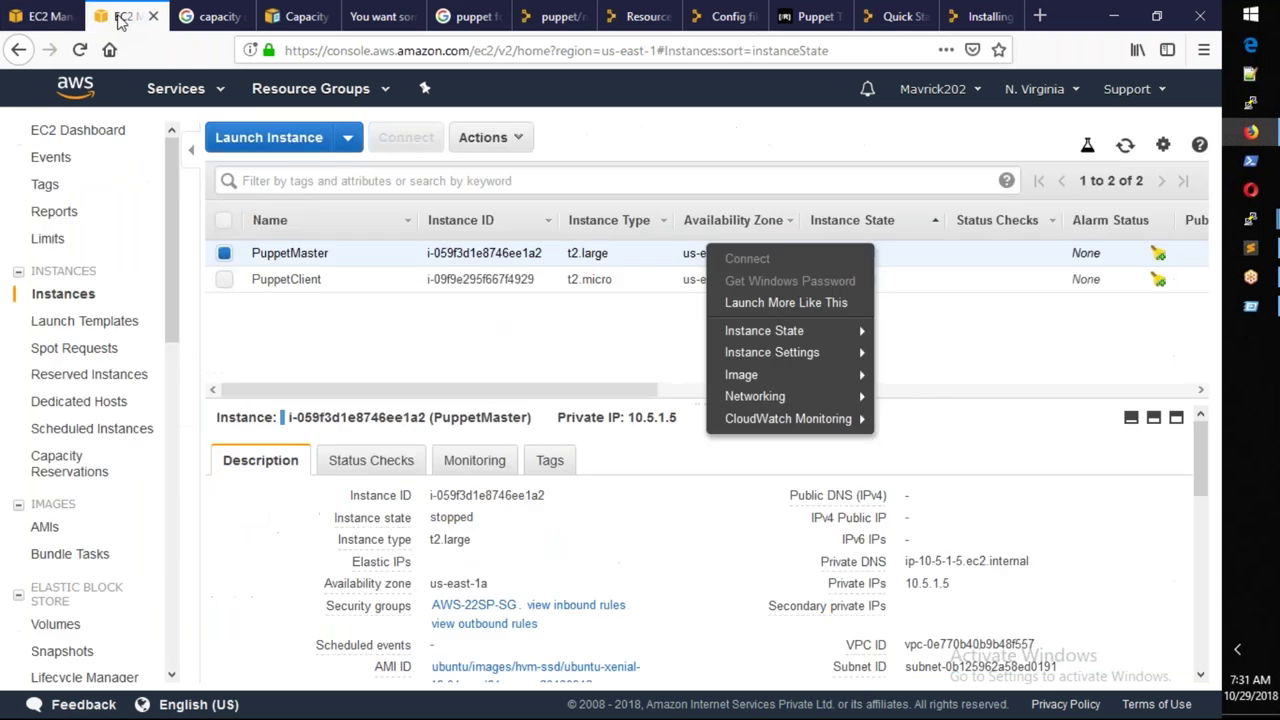
left_click(497, 460)
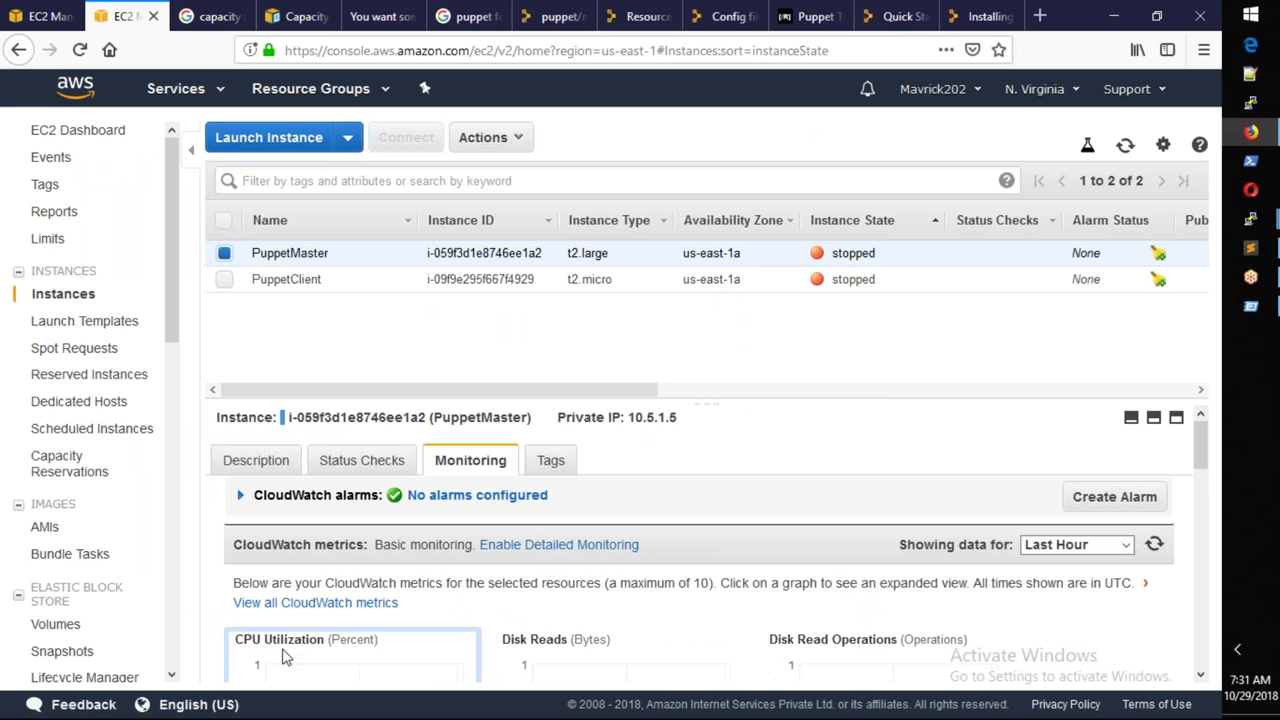
left_click(282, 651)
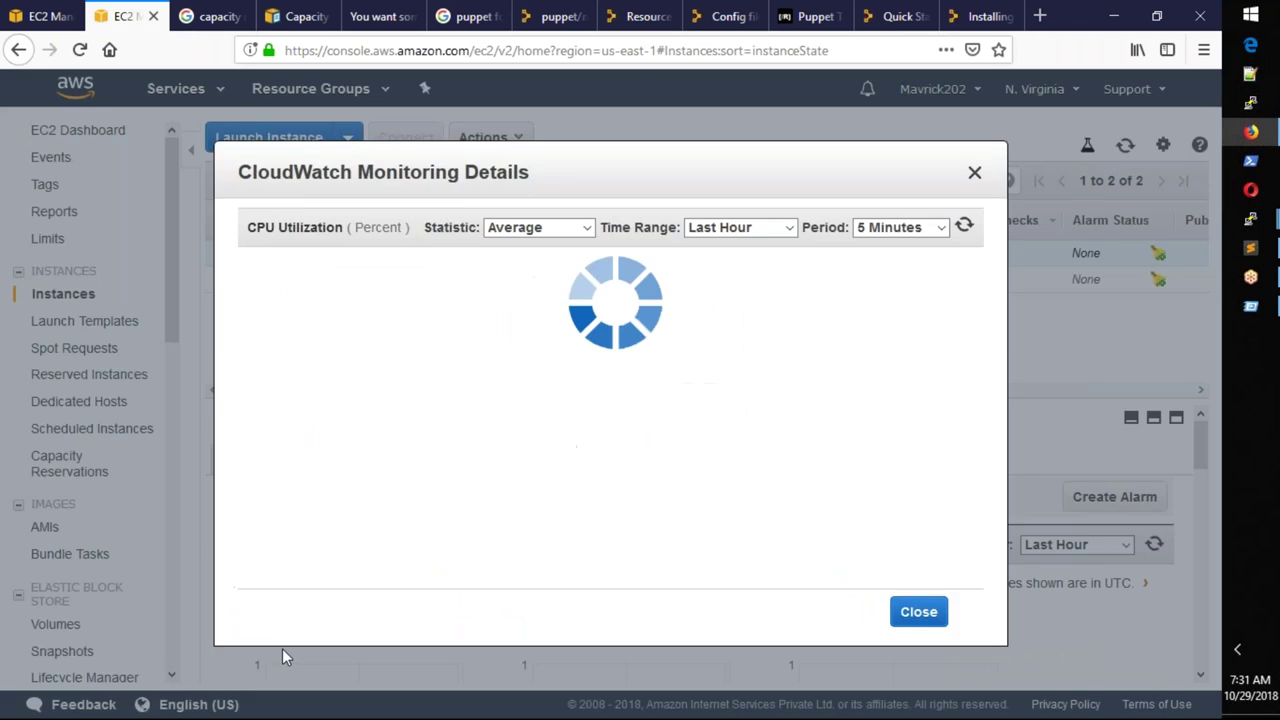
left_click(962, 229)
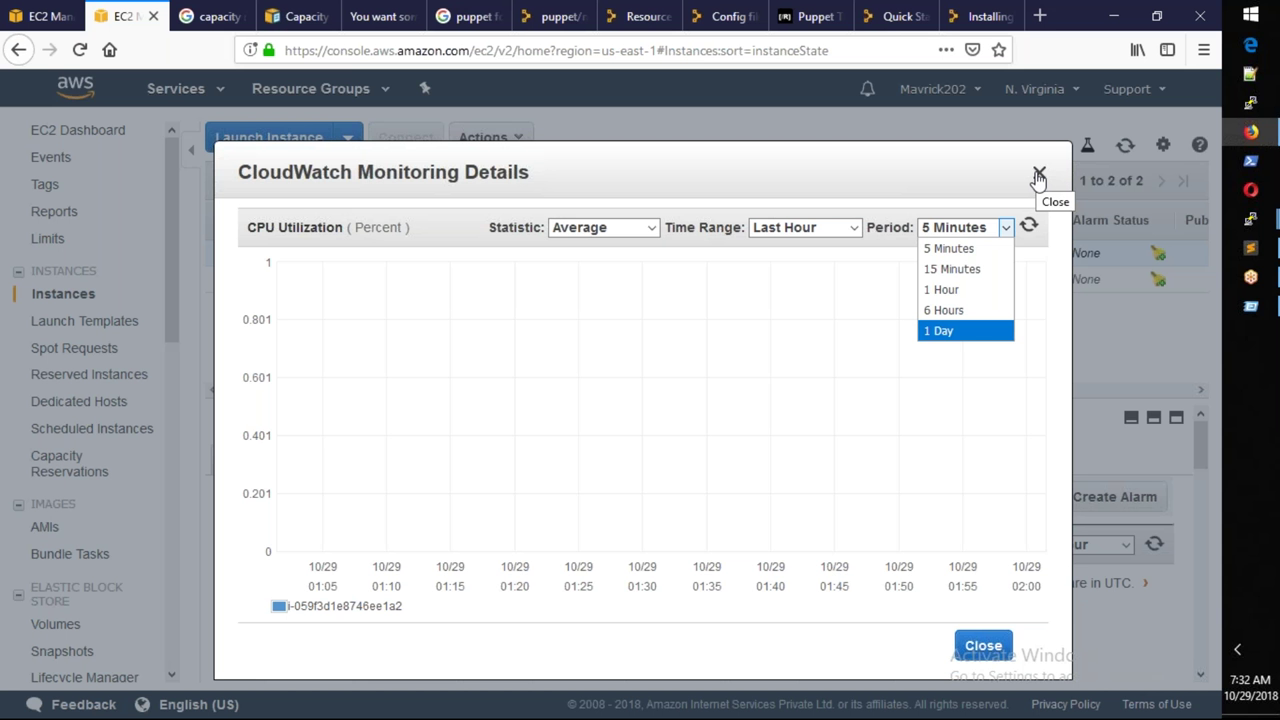
Step: Load amazon.in in a new browser tab, reload the page as a web traffic example, and close the tab
left_click(1040, 16)
type("amazon.in")
key("Return")
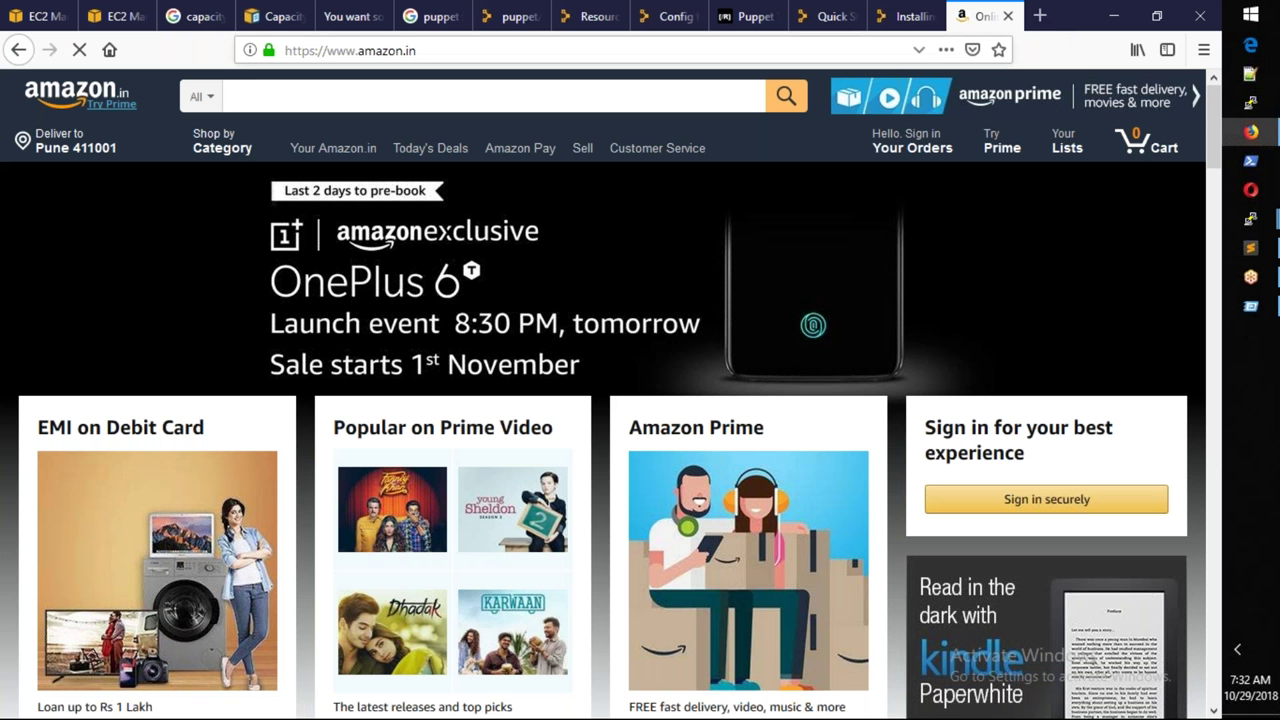
key("ctrl+l")
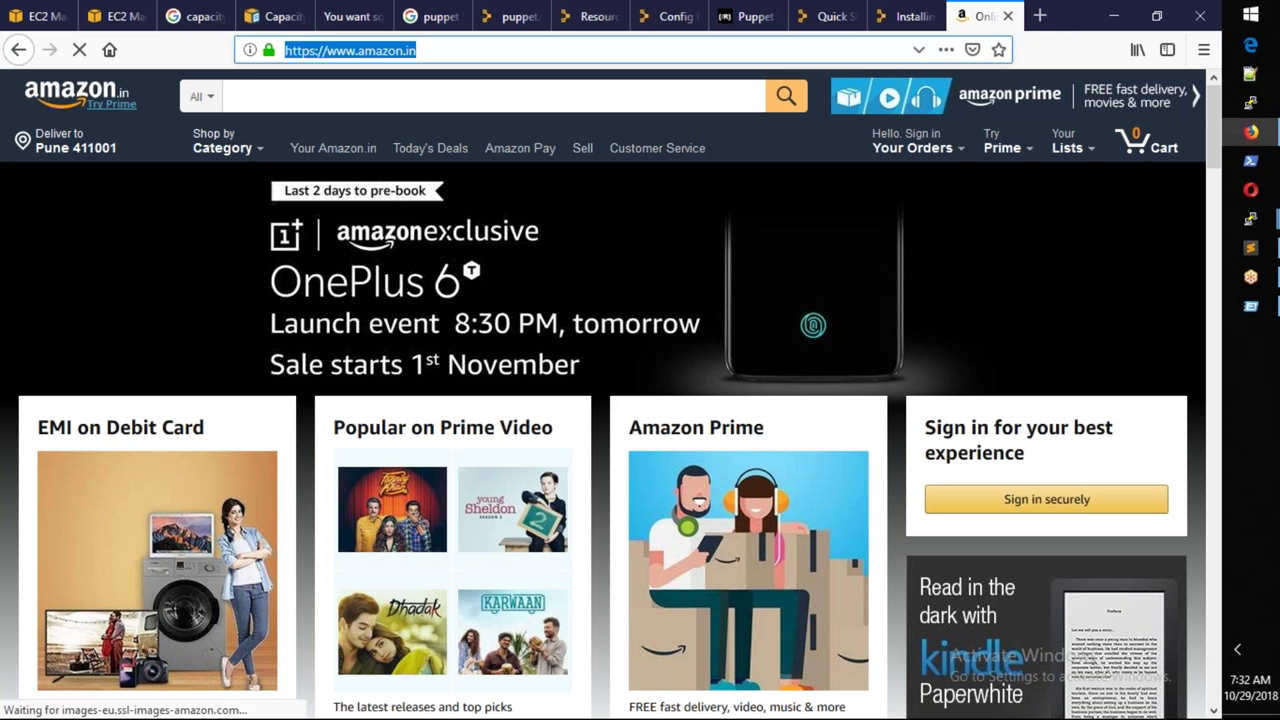
key("Return")
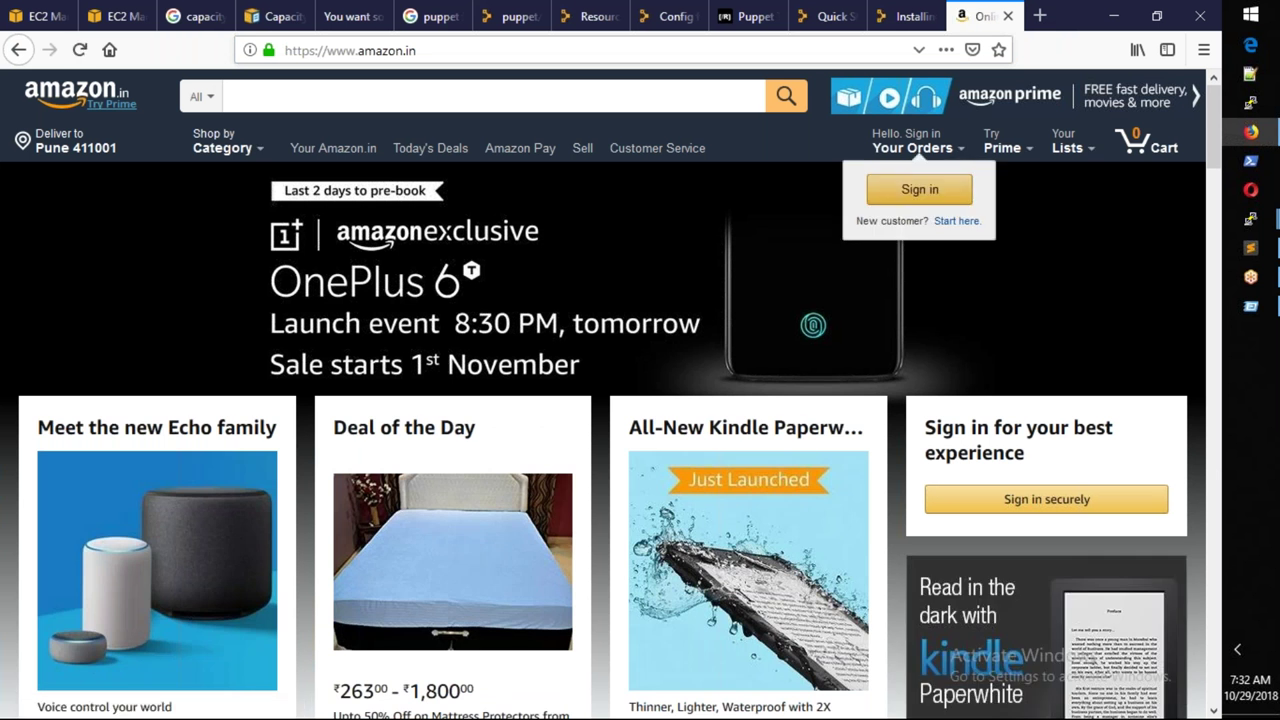
left_click(687, 40)
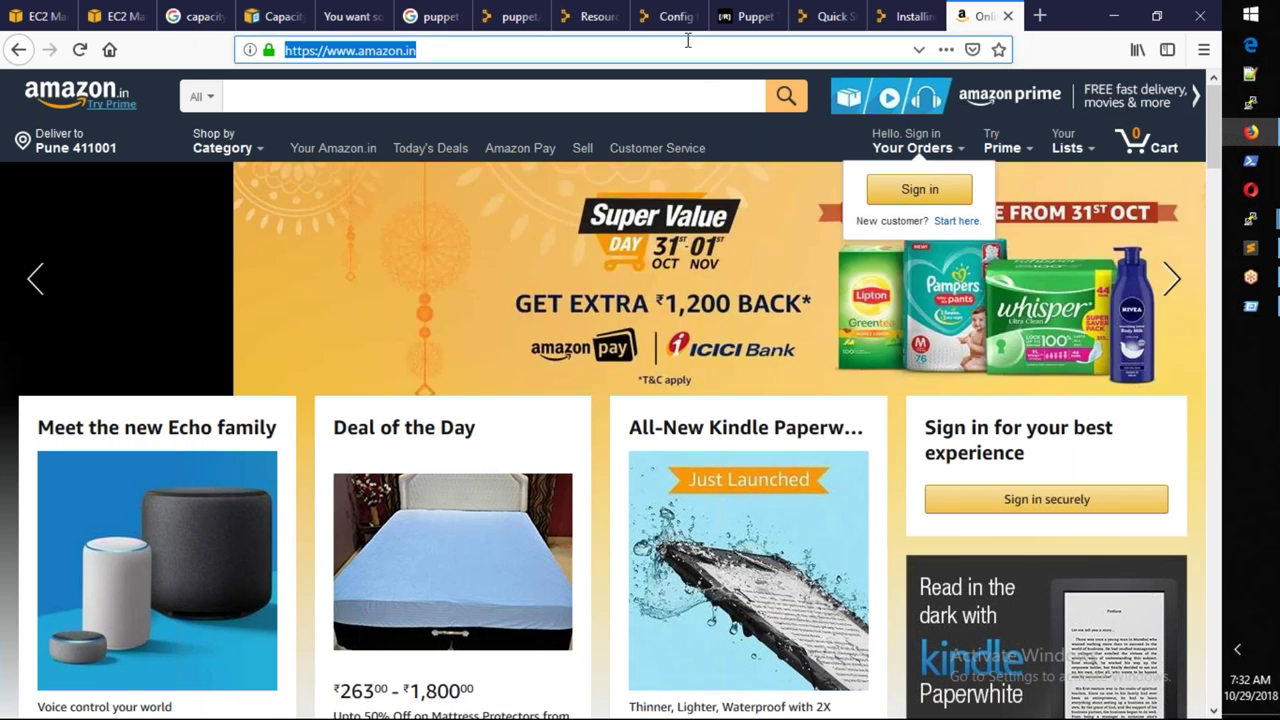
key("Return")
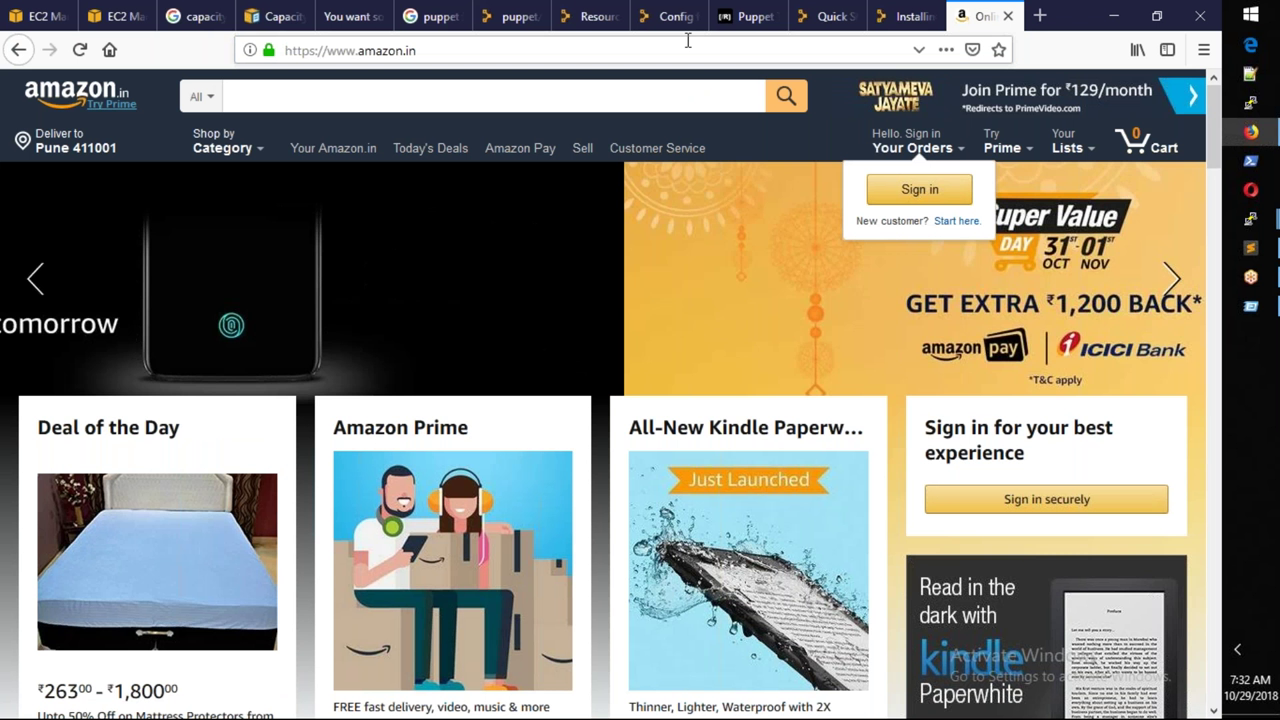
left_click_drag(688, 42, 305, 50)
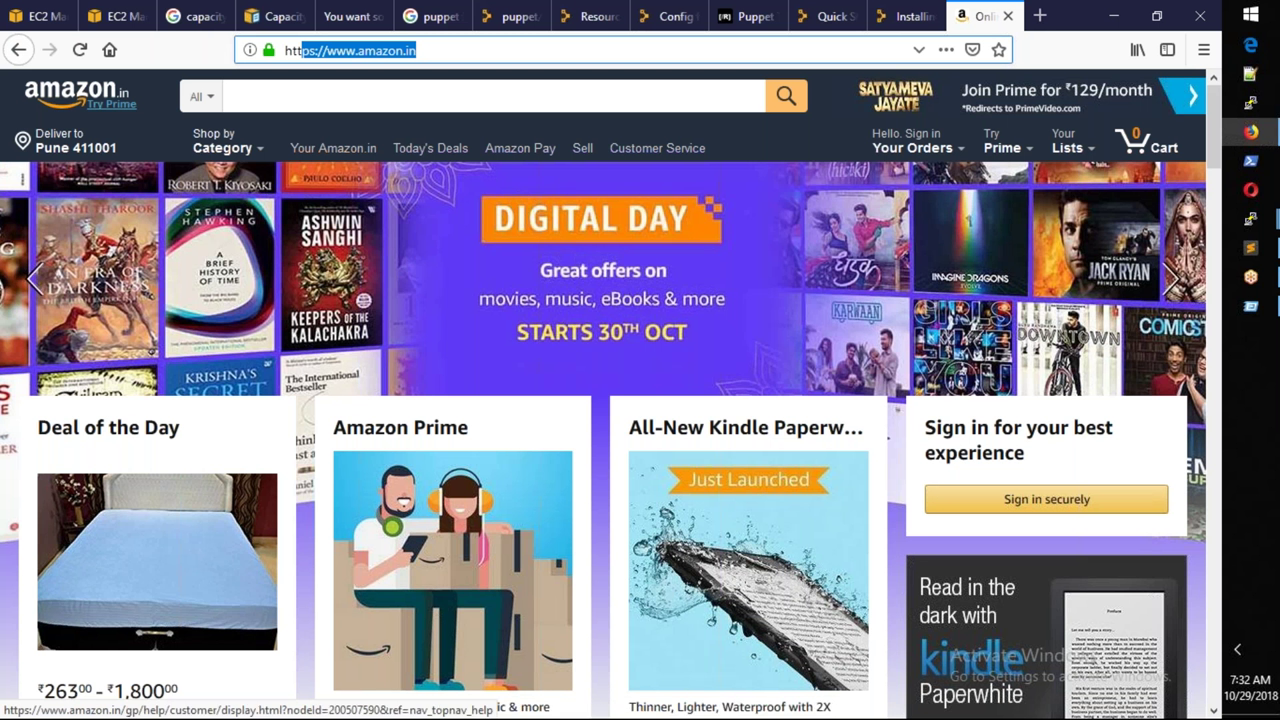
middle_click(962, 10)
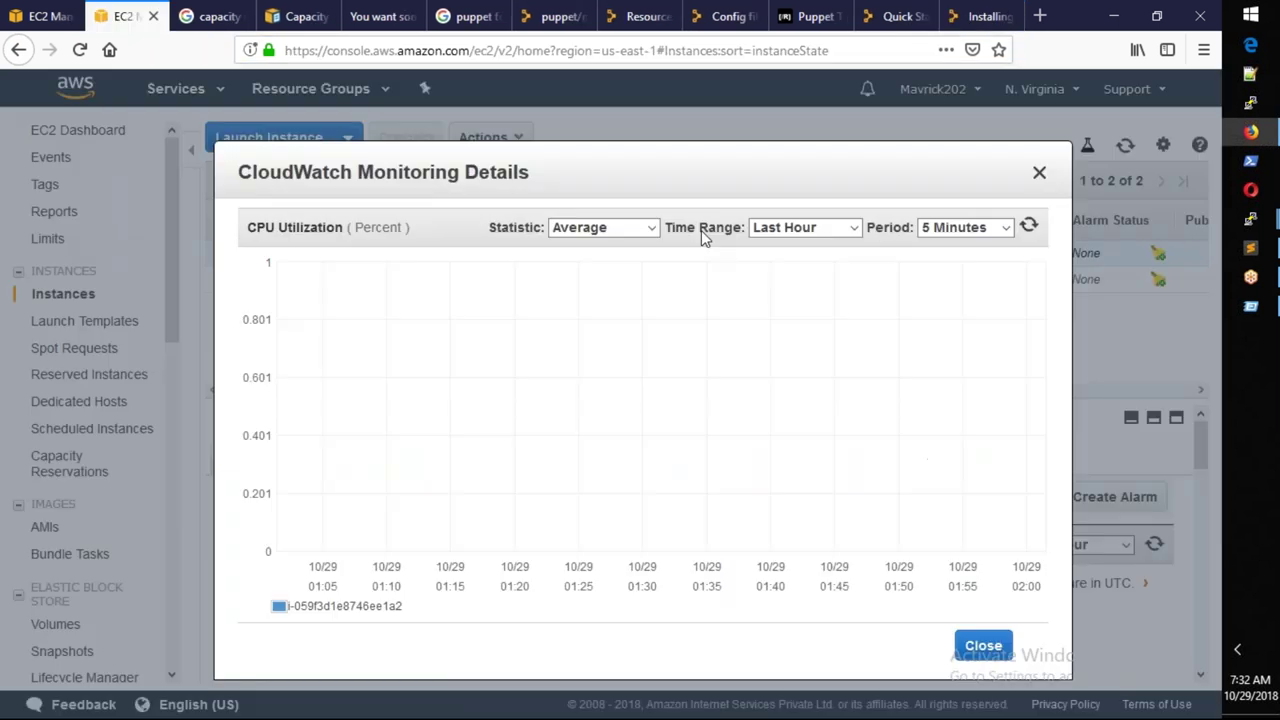
Step: Close the CPU Utilization details, enable CloudWatch detailed monitoring in the launch wizard and review the Tenancy options
key("Escape")
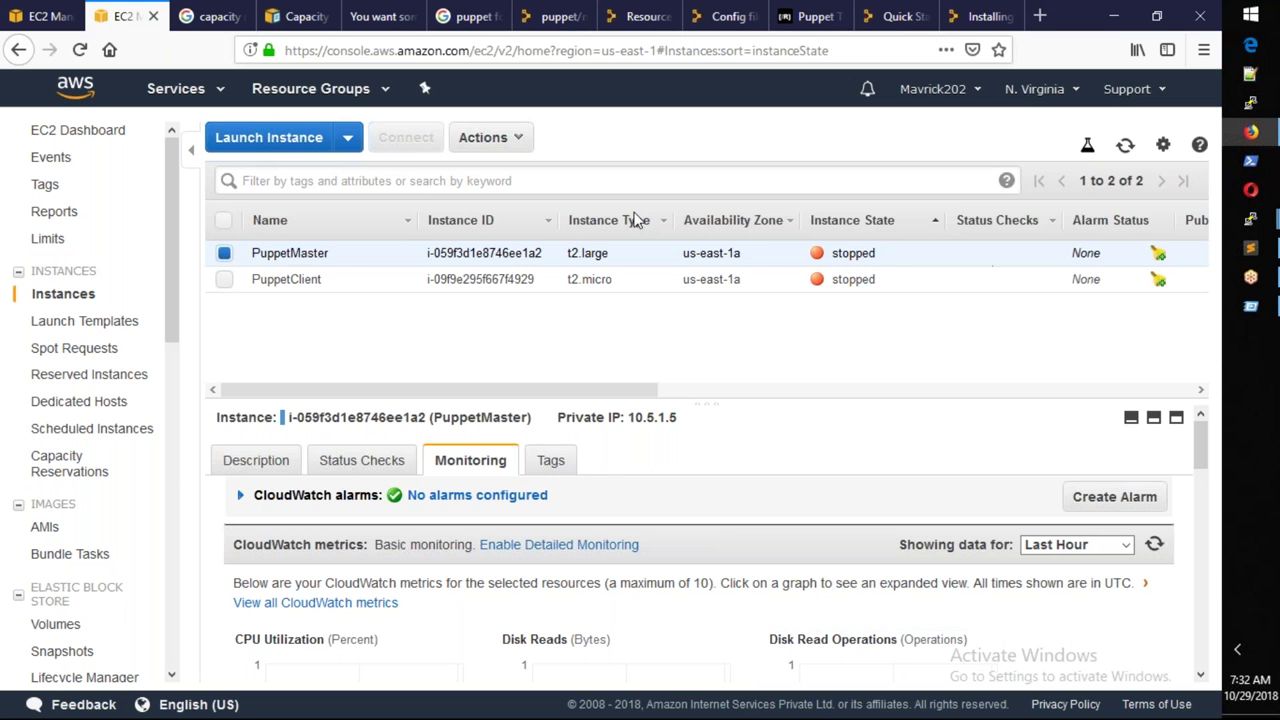
left_click(35, 17)
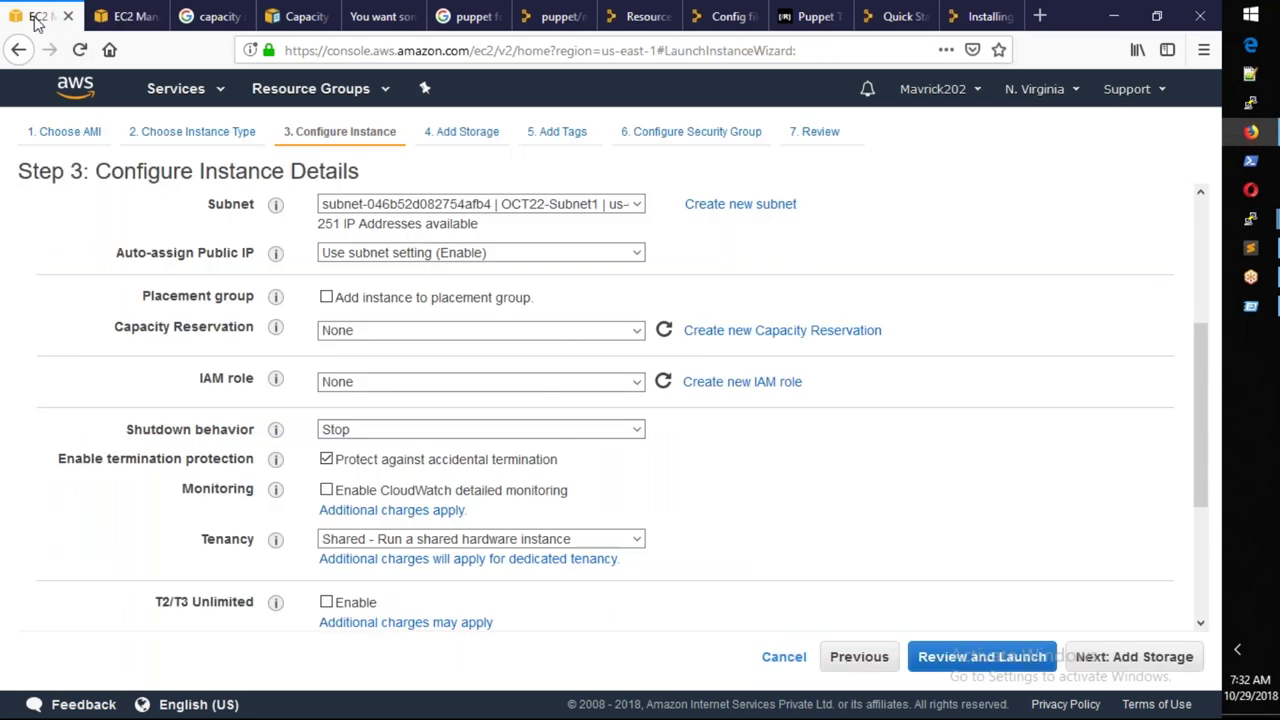
left_click(326, 489)
left_click(543, 540)
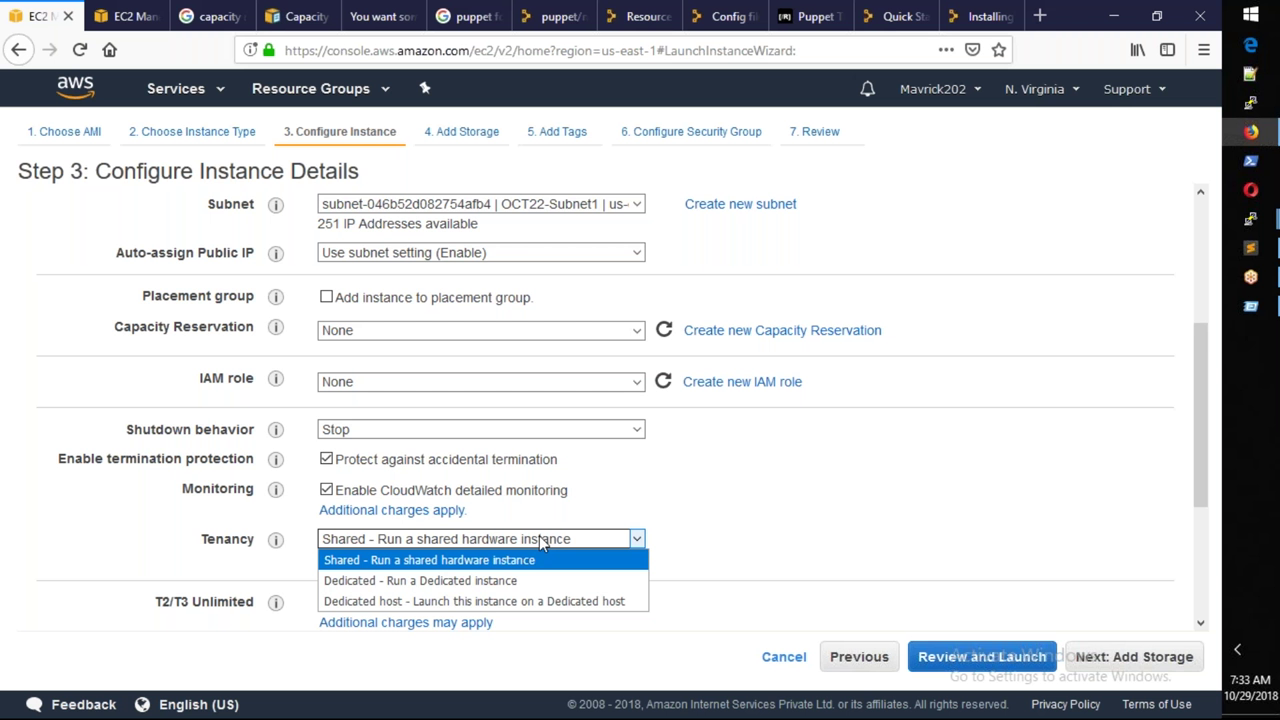
left_click(543, 540)
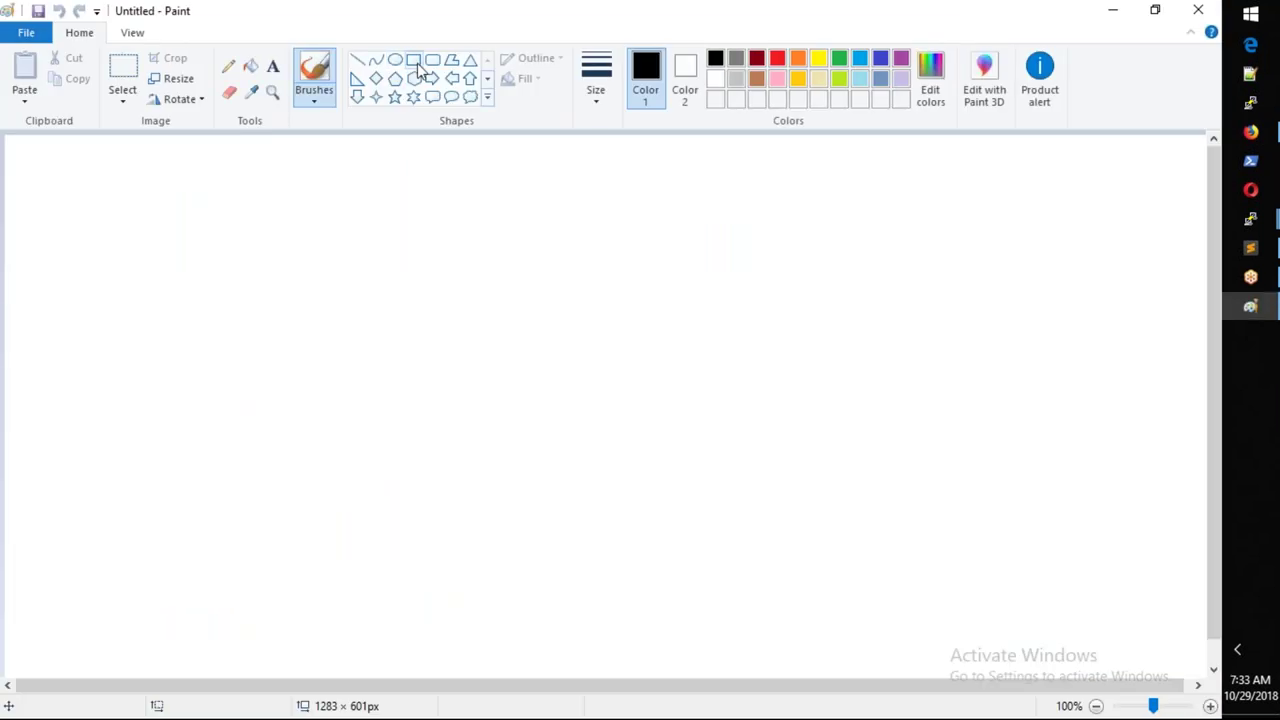
Step: In Paint, draw a large rectangle outline about 829 × 517 px and shift it slightly left on the canvas
left_click(415, 61)
left_click_drag(219, 174, 997, 657)
left_click_drag(851, 571, 782, 580)
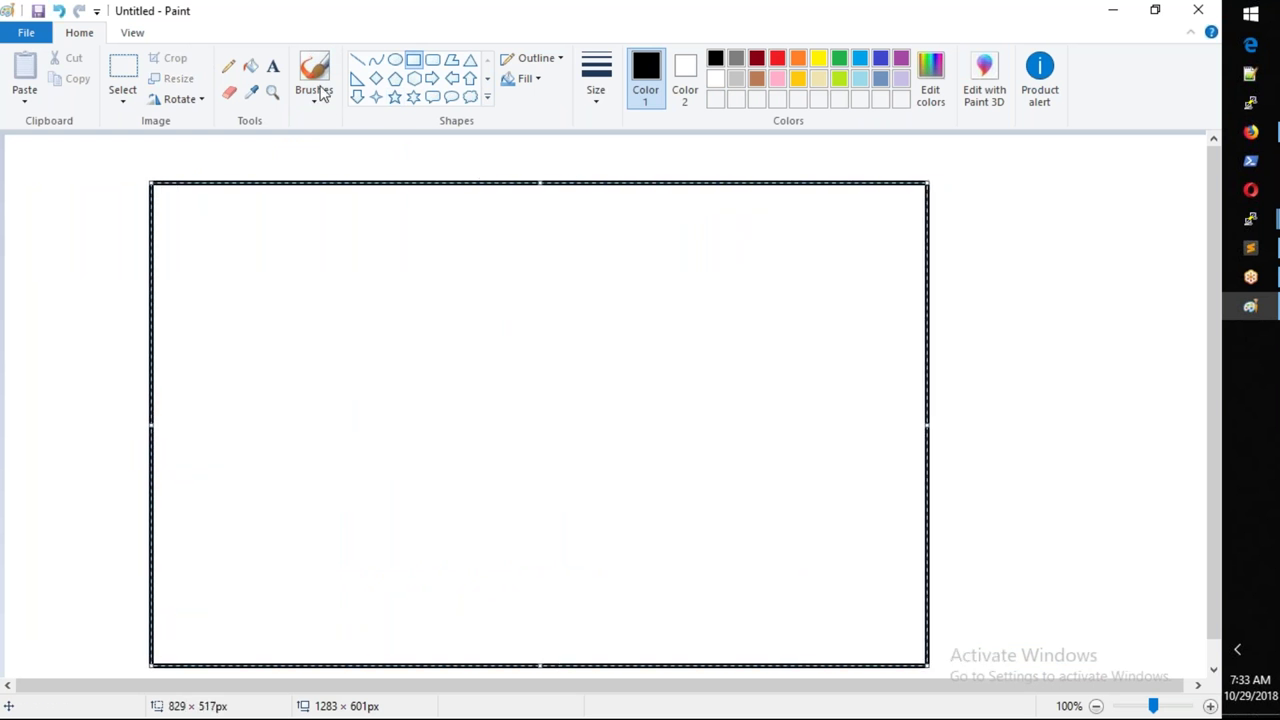
Step: Add the text label "AWS AZ - us-east-1A" above the large rectangle
left_click(272, 65)
left_click(197, 168)
type("KMS A")
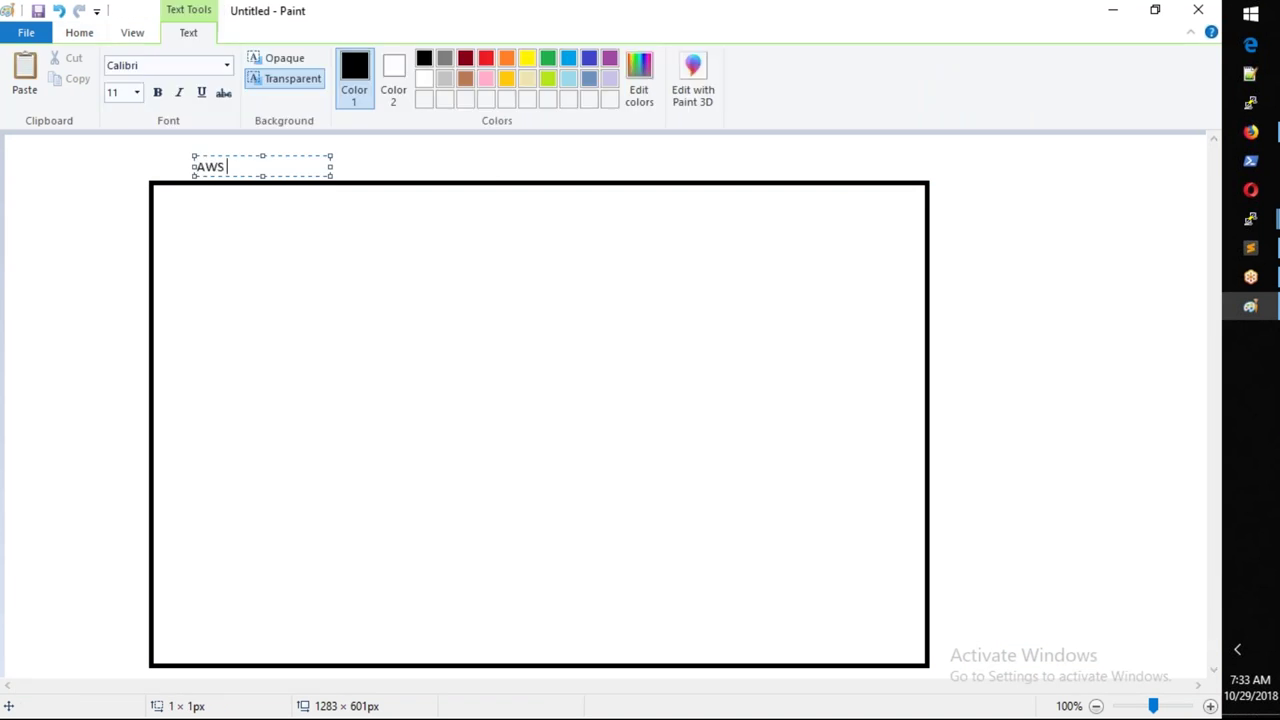
key("ctrl+z")
type("Z - us-east-1a")
key("BackSpace")
type("A")
left_click(609, 317)
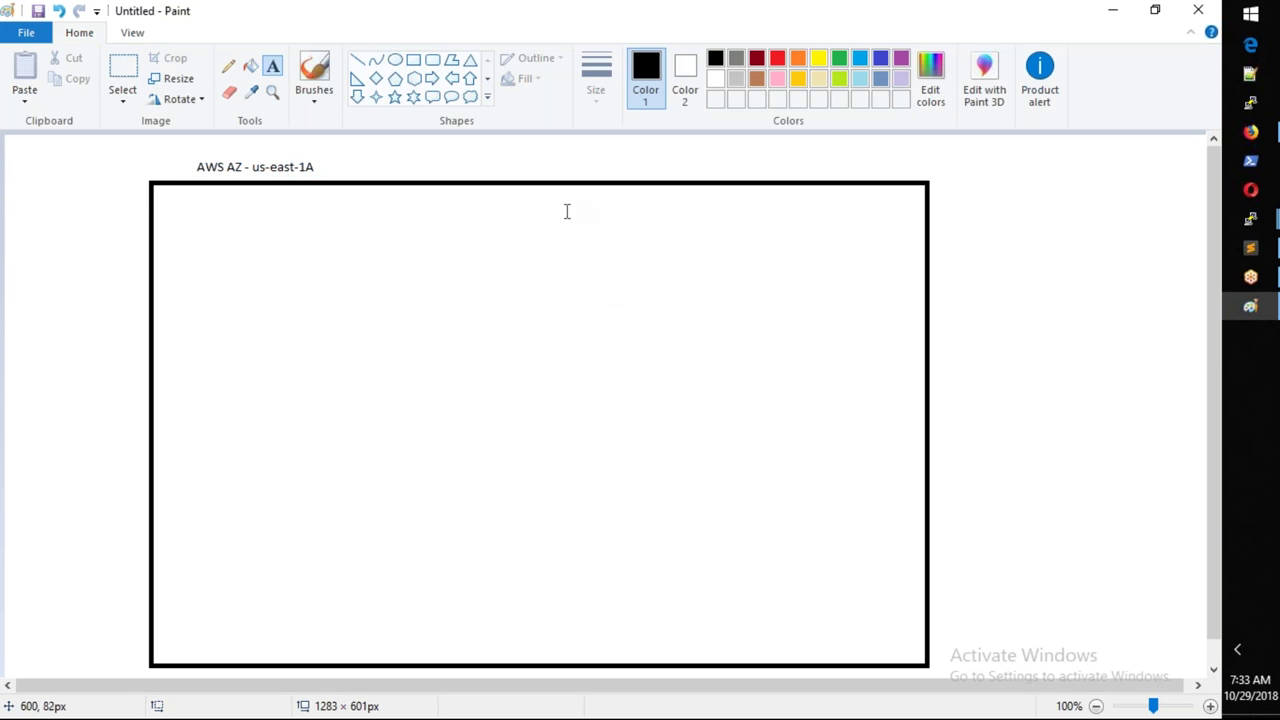
Step: Draw a tall rectangle inside the large one and place two copies of it side by side to its right
left_click(414, 66)
left_click_drag(202, 223, 414, 632)
left_click(127, 78)
left_click_drag(194, 214, 417, 641)
key("ctrl+c")
key("ctrl+v")
left_click_drag(295, 405, 632, 434)
key("ctrl+v")
left_click_drag(216, 352, 785, 403)
Step: Label the three inner rectangles RACK-1, RACK-2 and RACK-3 from left to right, near their upper edges
left_click(273, 66)
left_click(254, 237)
type("RACK-1")
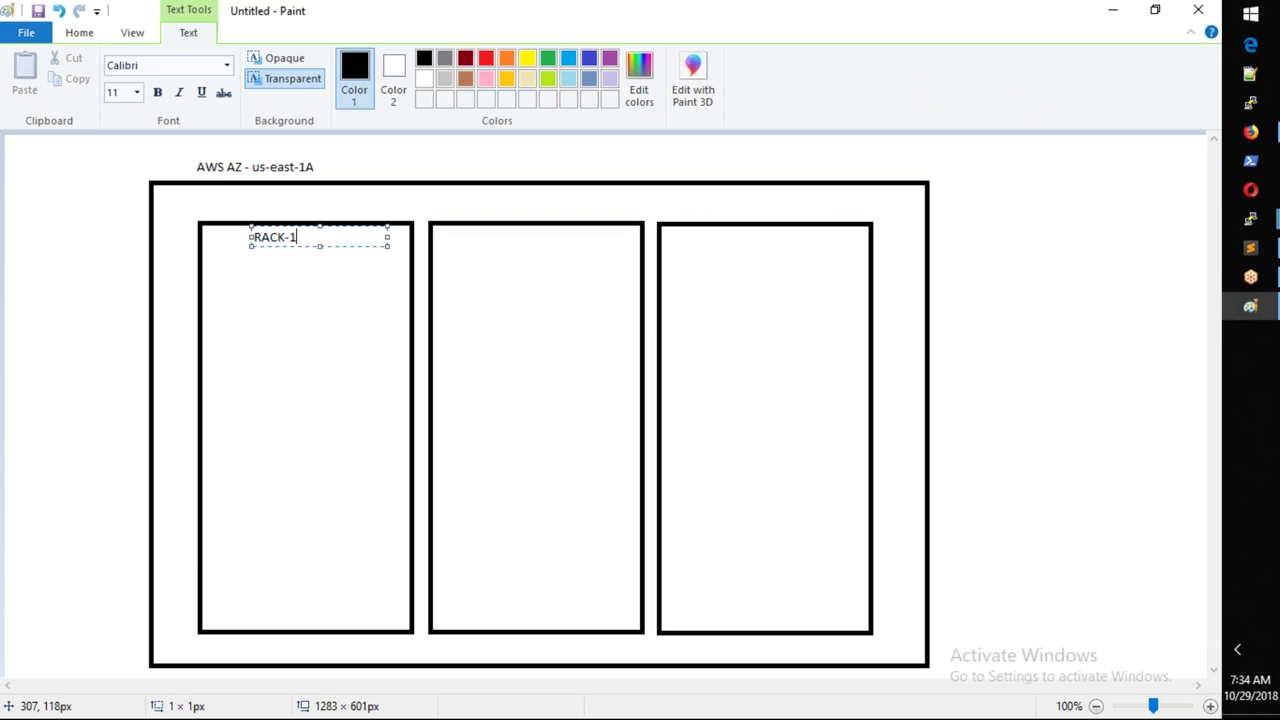
left_click(485, 232)
left_click(485, 233)
type("RACK-2")
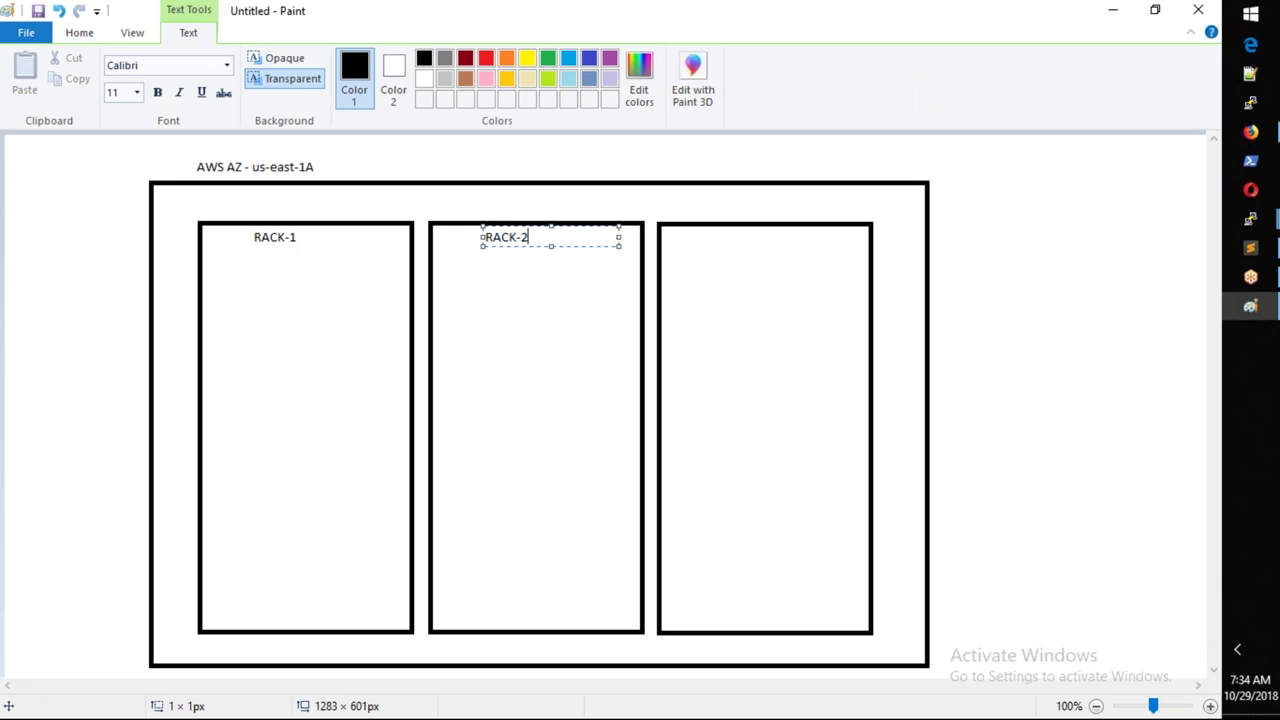
left_click(711, 234)
left_click(710, 233)
type("RACK-3")
key("Return")
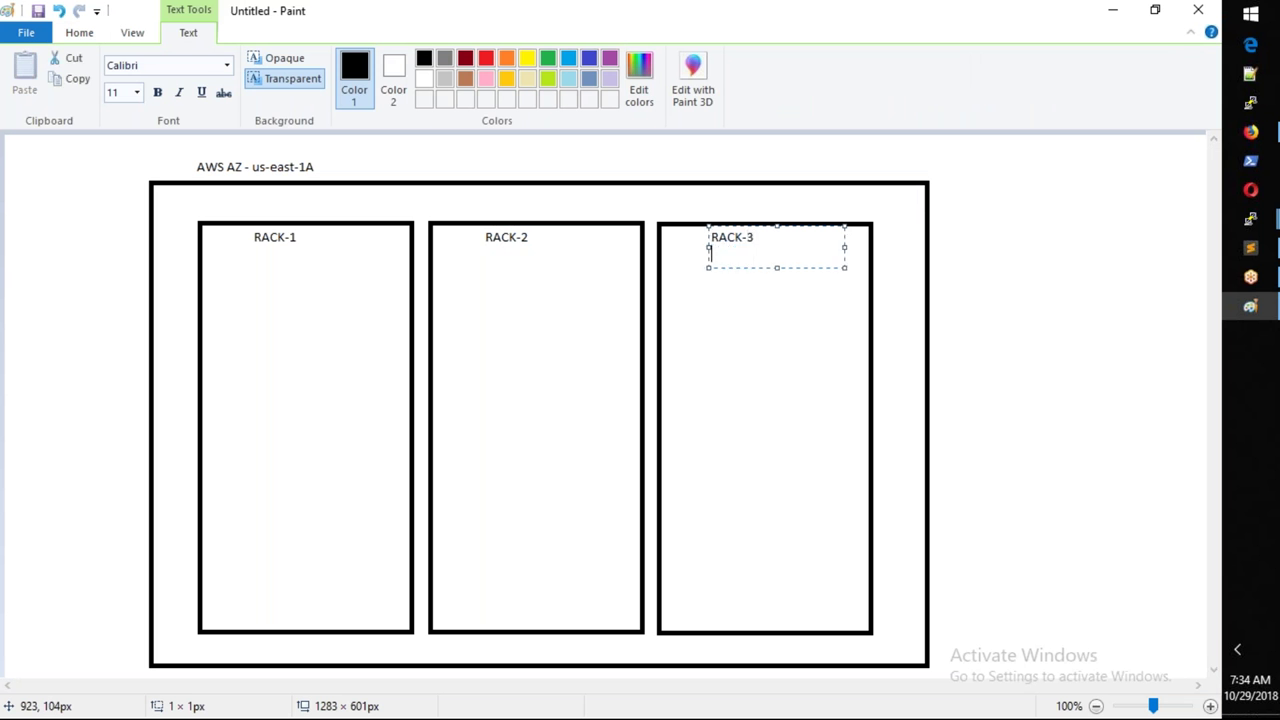
left_click(1117, 289)
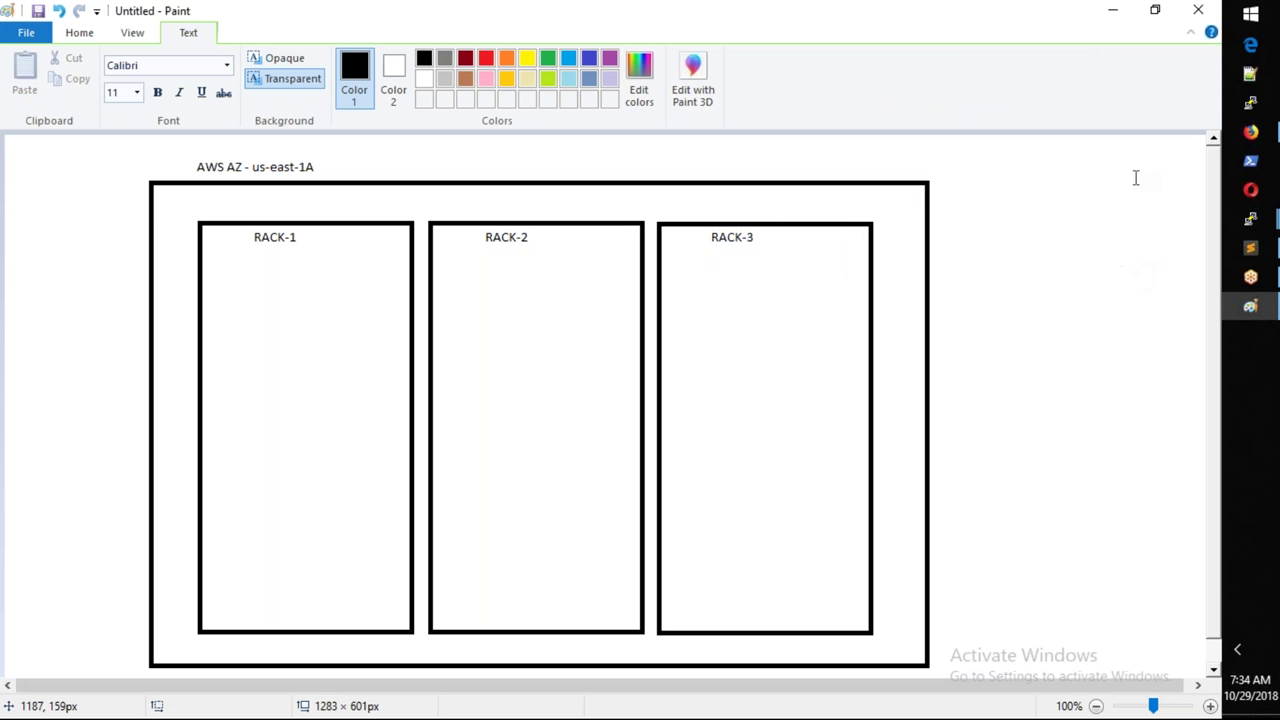
Step: Switch to Firefox and search Google for "datacenter rack" in the tab holding the puppet nginx search
mouse_move(1250, 131)
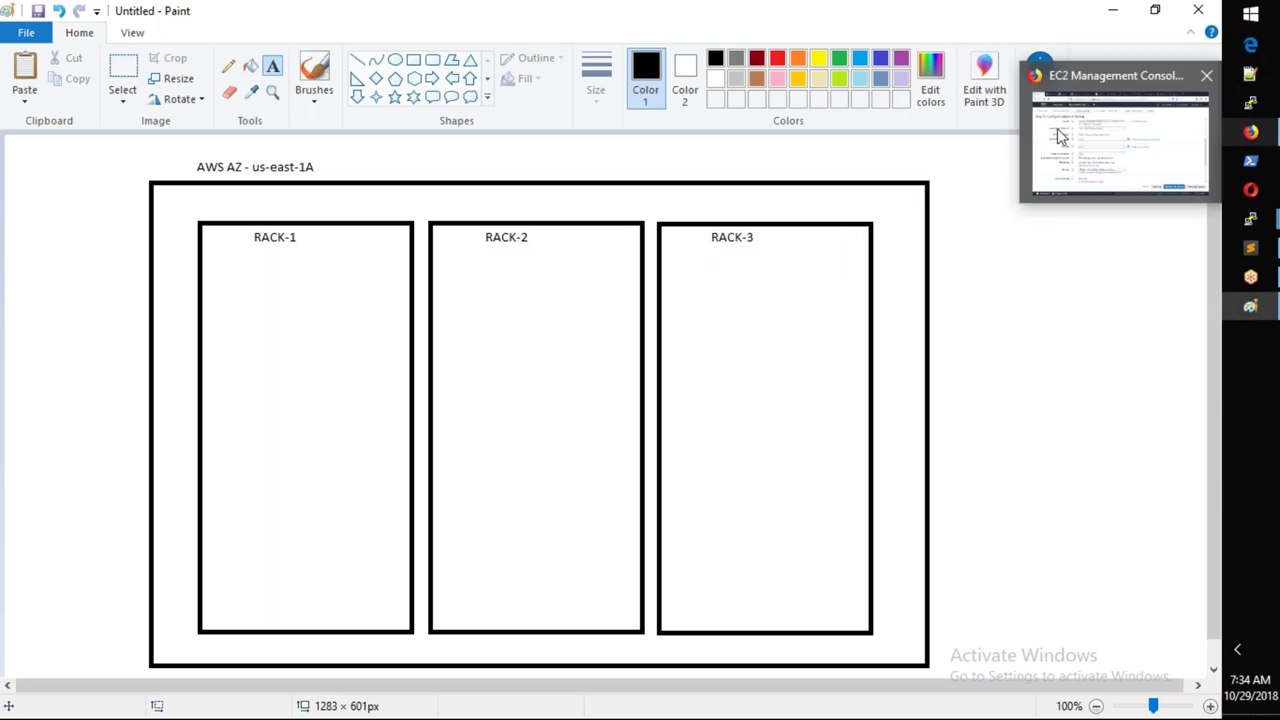
left_click(1060, 137)
left_click(470, 16)
triple_click(300, 108)
type("da")
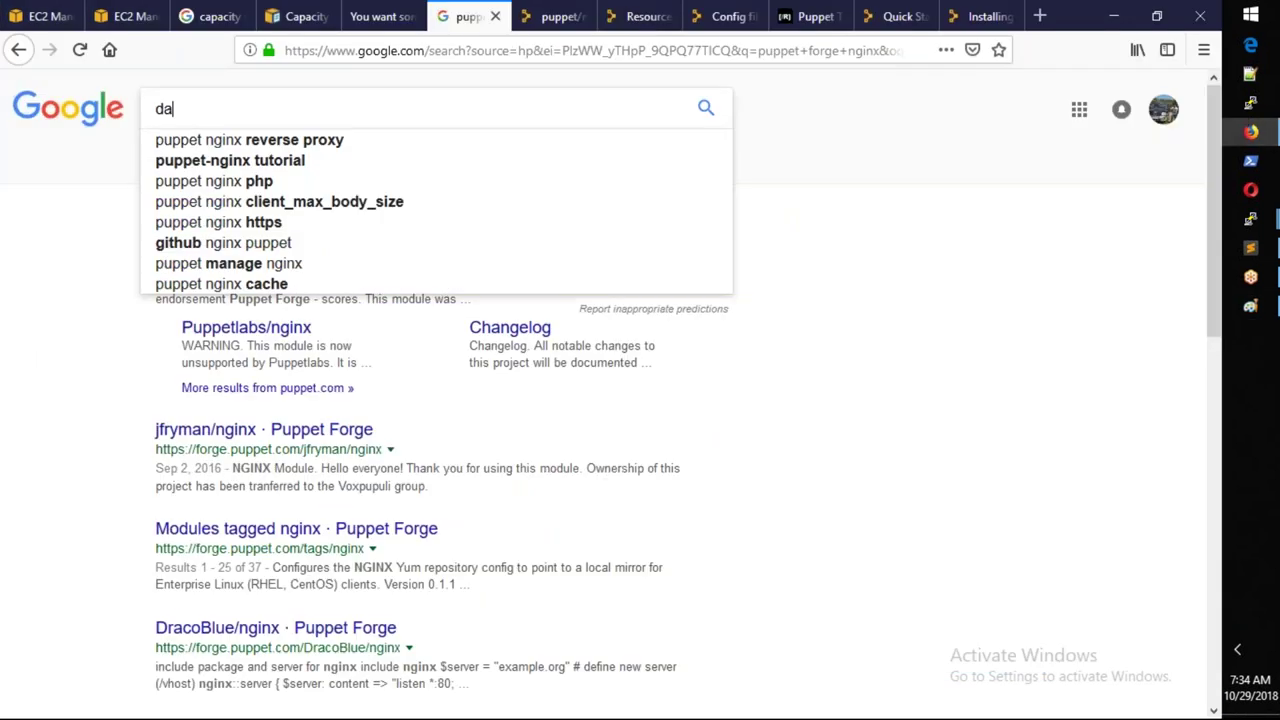
type("tacenter rack")
key("Down")
key("BackSpace")
key("BackSpace")
key("BackSpace")
key("BackSpace")
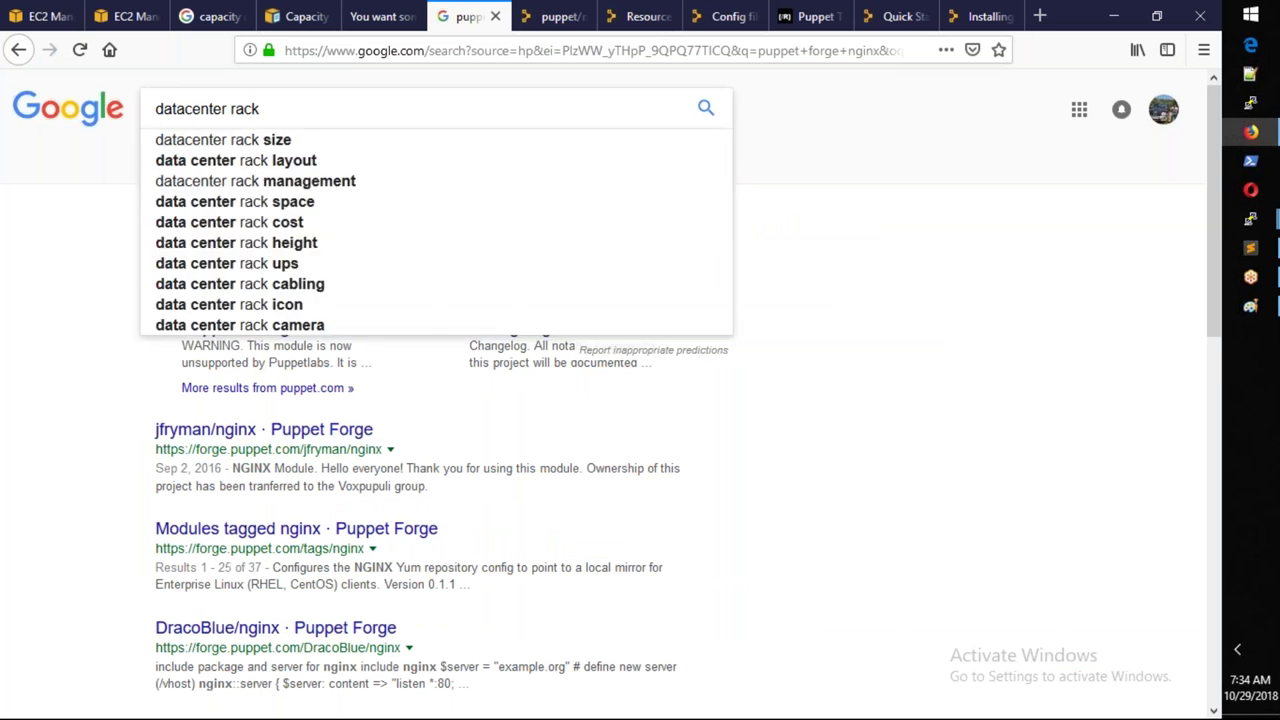
key("Return")
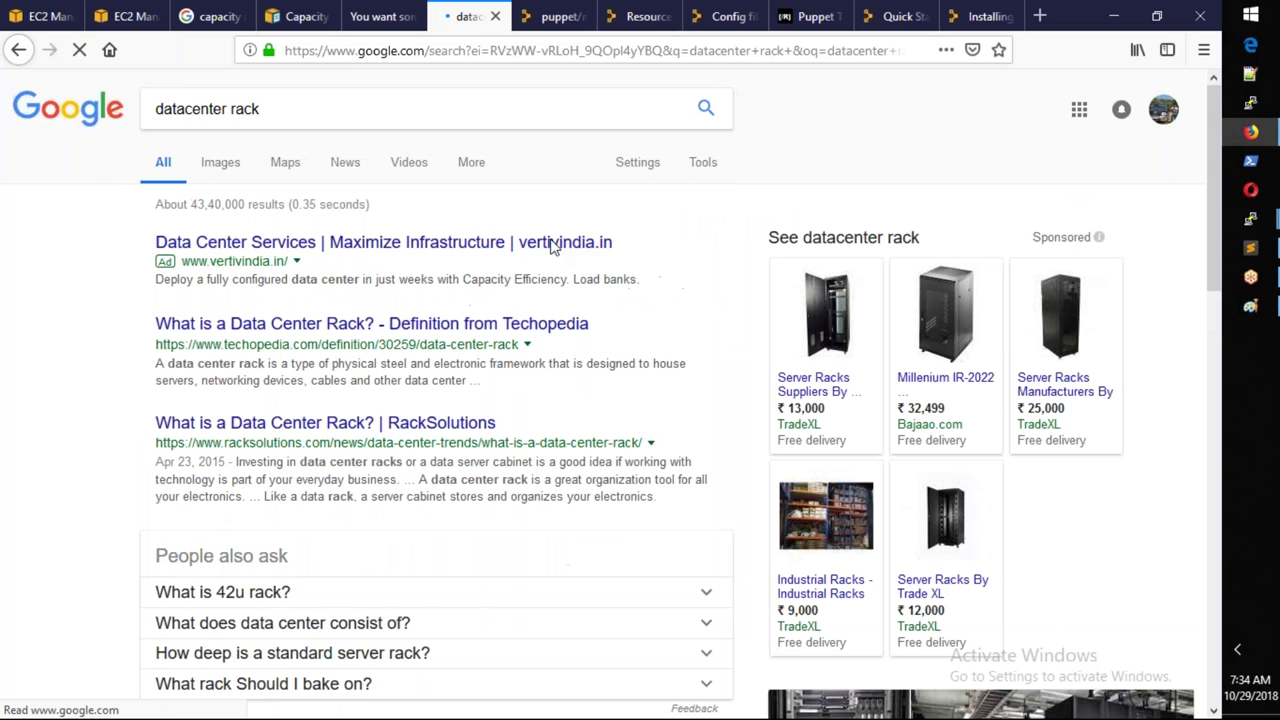
Step: Show the image results for "datacenter rack" and enlarge the related photo of a technician working on a server rack
left_click(214, 178)
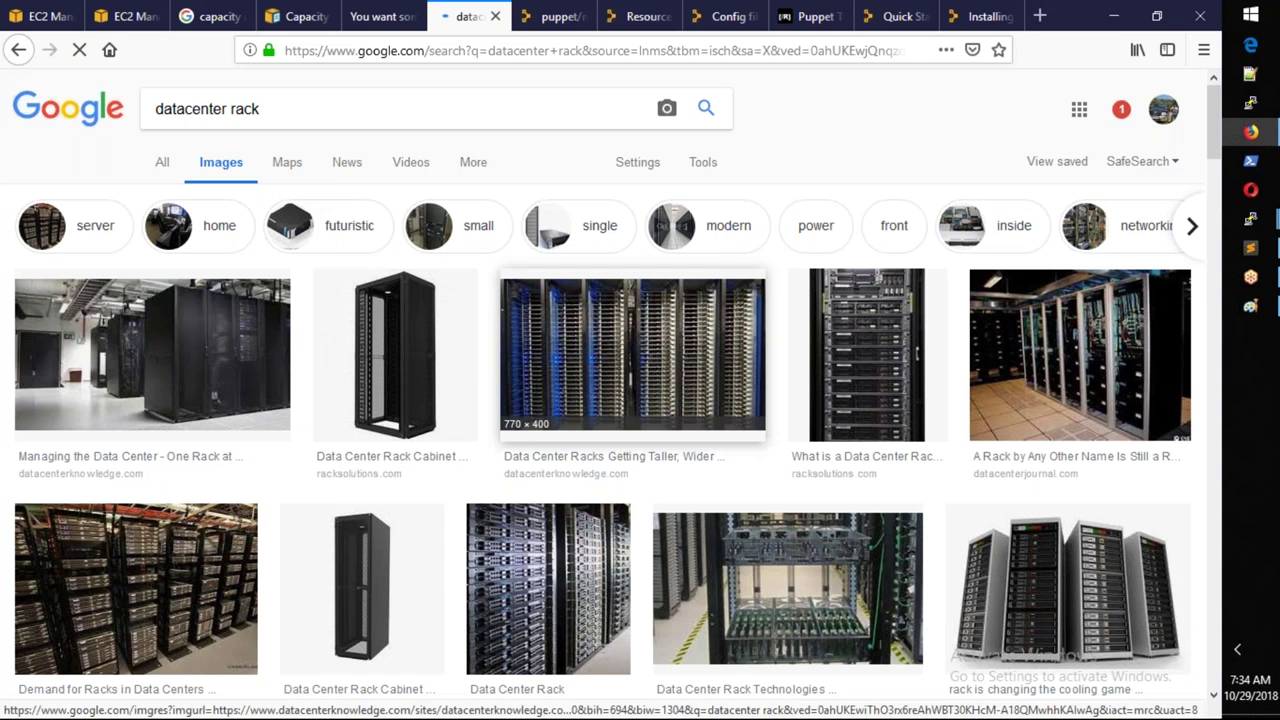
left_click(152, 355)
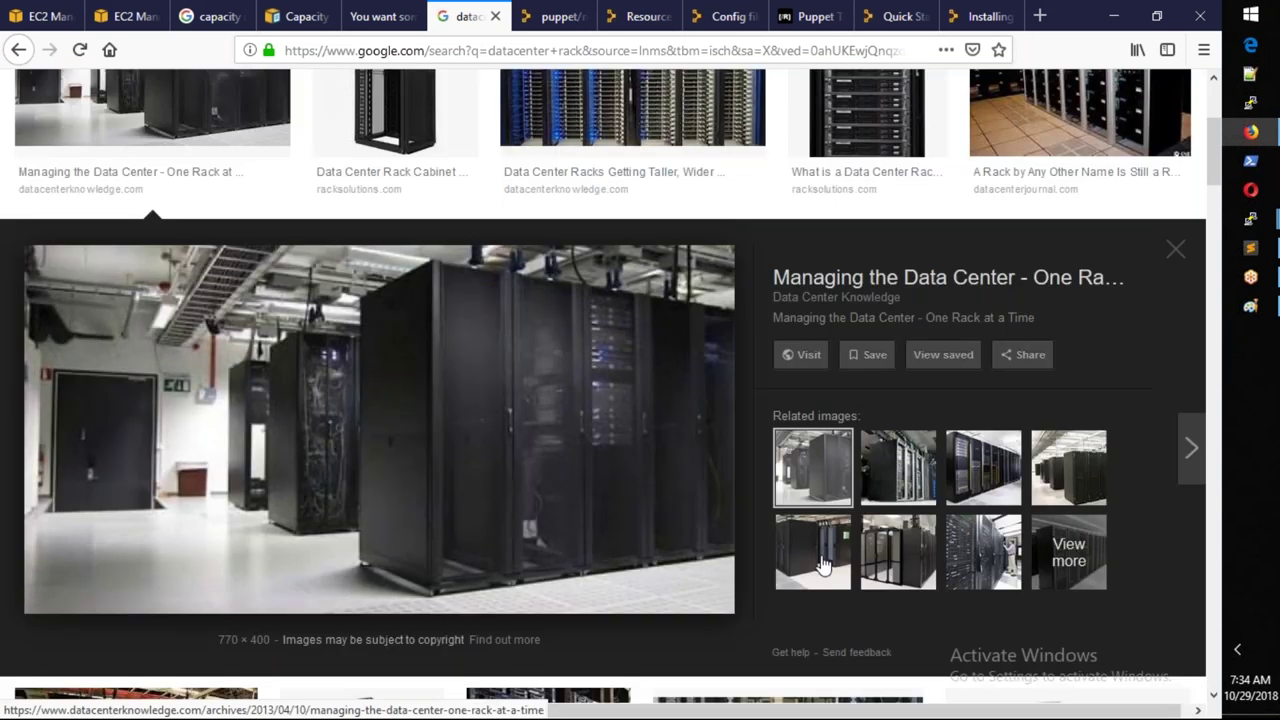
left_click(975, 563)
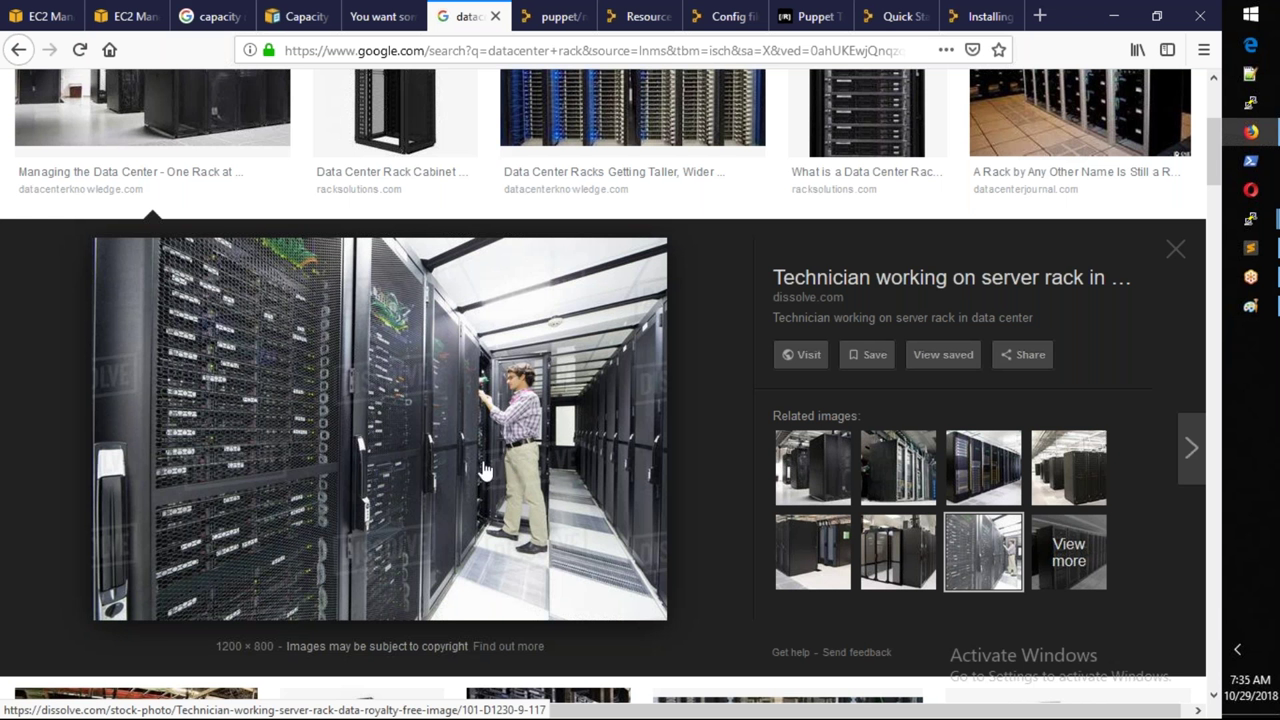
Step: Switch to Paint, draw a rounded rectangle about 163 × 109 px in the upper half of RACK-1 and place a copy below it
key("alt+Tab")
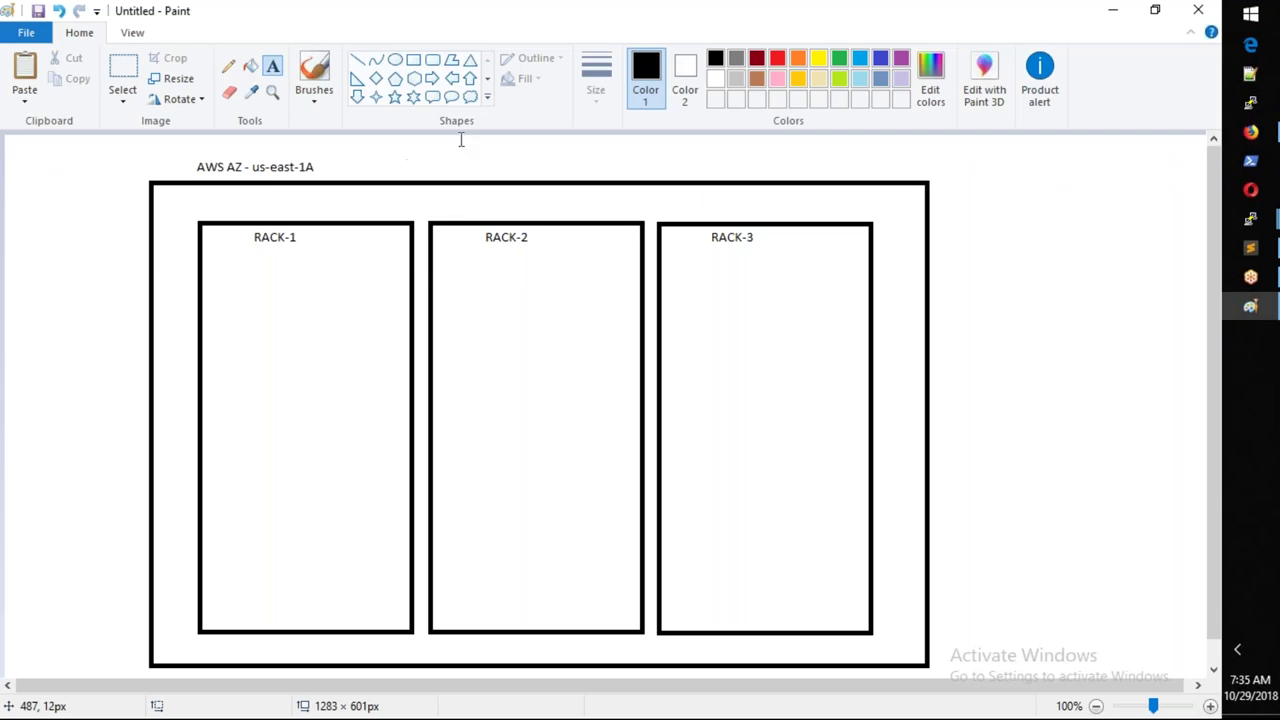
left_click(432, 60)
left_click_drag(231, 288, 382, 389)
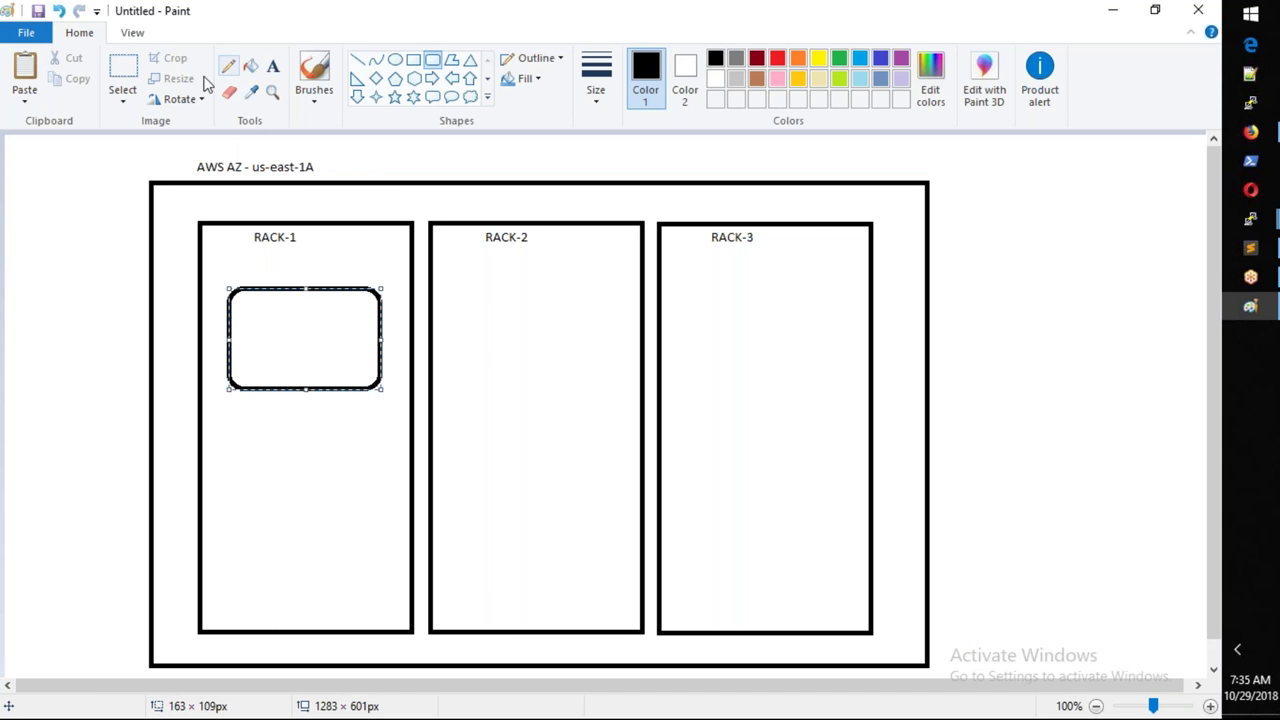
left_click(128, 82)
left_click_drag(224, 281, 386, 396)
key("ctrl+c")
key("ctrl+v")
left_click_drag(107, 216, 309, 475)
Step: Place two stacked copies of the rounded rectangle inside RACK-2 and two more inside RACK-3
key("ctrl+v")
left_click_drag(63, 220, 516, 365)
key("ctrl+v")
left_click_drag(68, 211, 517, 506)
key("ctrl+v")
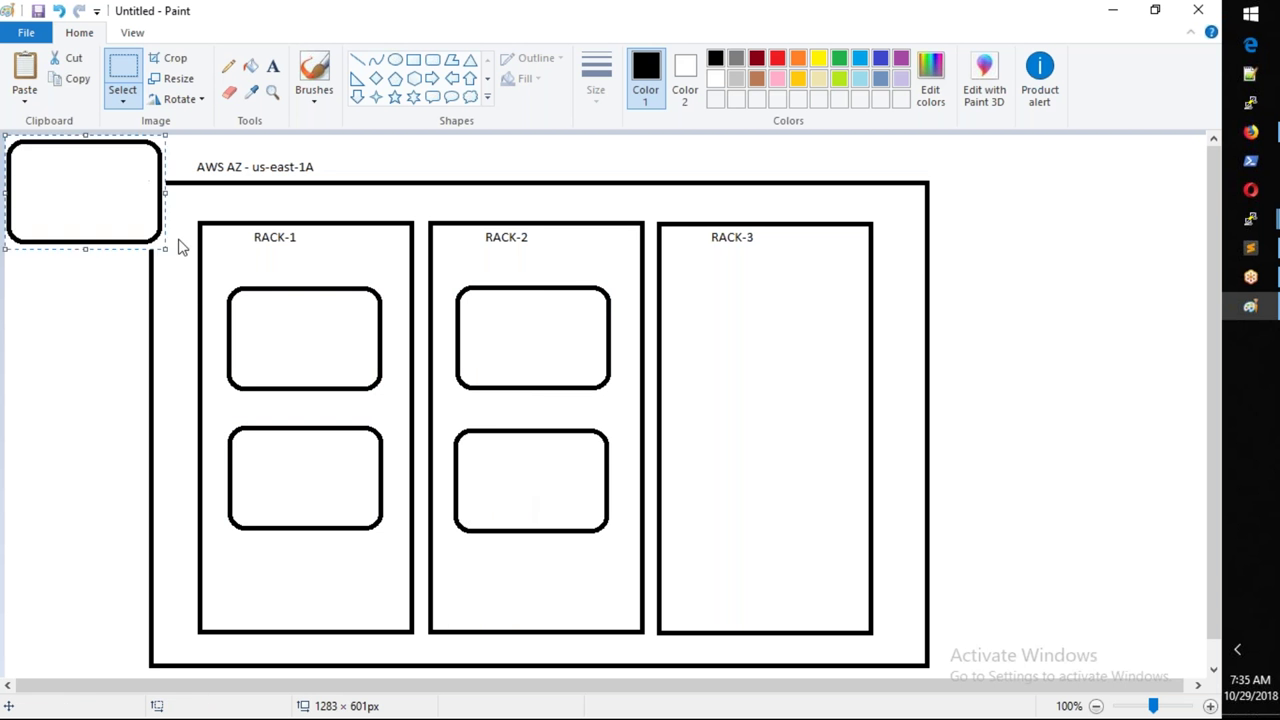
left_click_drag(117, 206, 762, 338)
key("ctrl+v")
left_click_drag(100, 229, 782, 520)
left_click(983, 414)
Step: Draw a small rounded rectangle about 47 × 42 px inside the upper box of RACK-1, near its upper-left corner
left_click(433, 60)
mouse_move(249, 305)
left_mouse_down()
mouse_move(252, 325)
mouse_move(295, 346)
left_mouse_up()
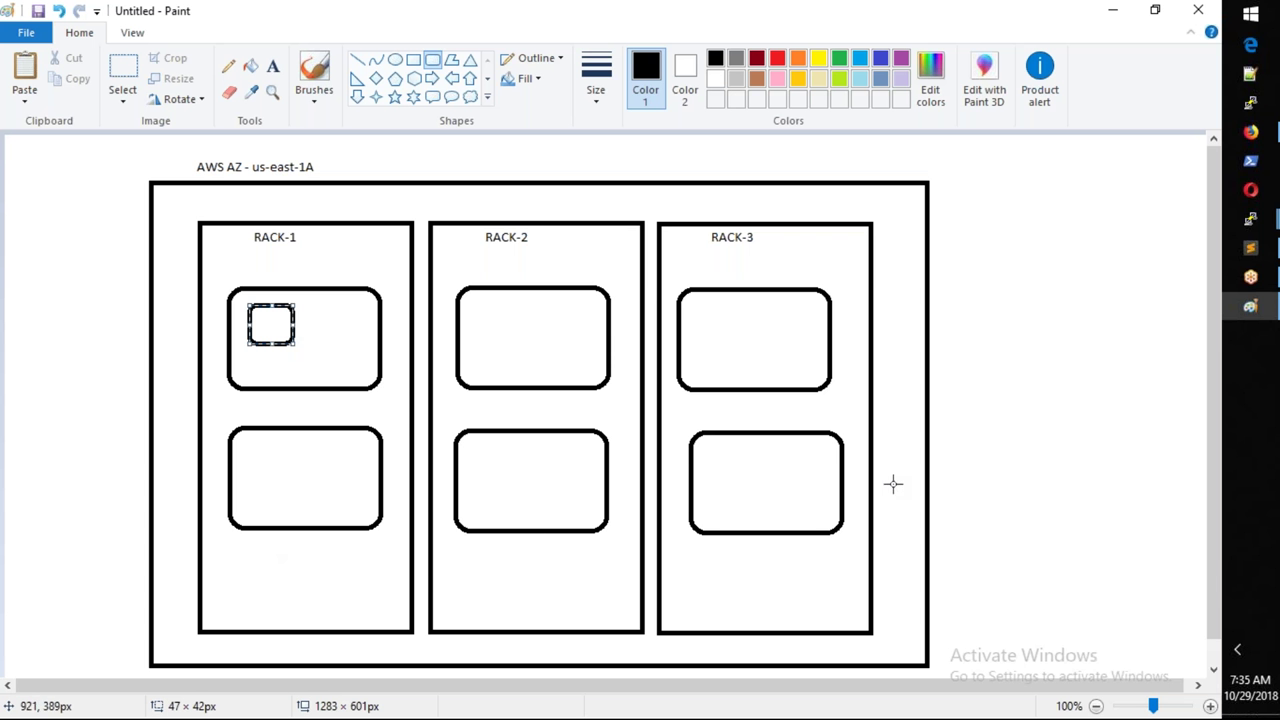
left_click(1091, 386)
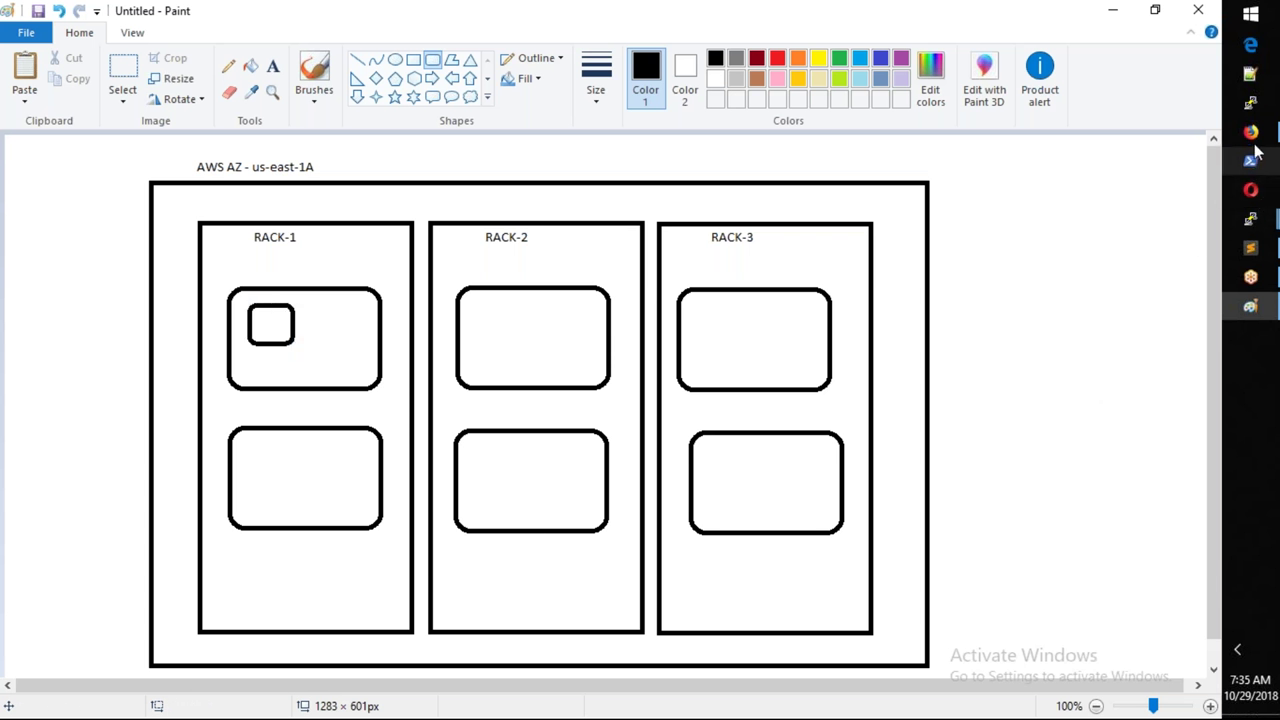
Step: Switch to the EC2 launch wizard in Firefox and view the Tenancy choices, keeping "Shared - Run a shared hardware instance"
mouse_move(1251, 132)
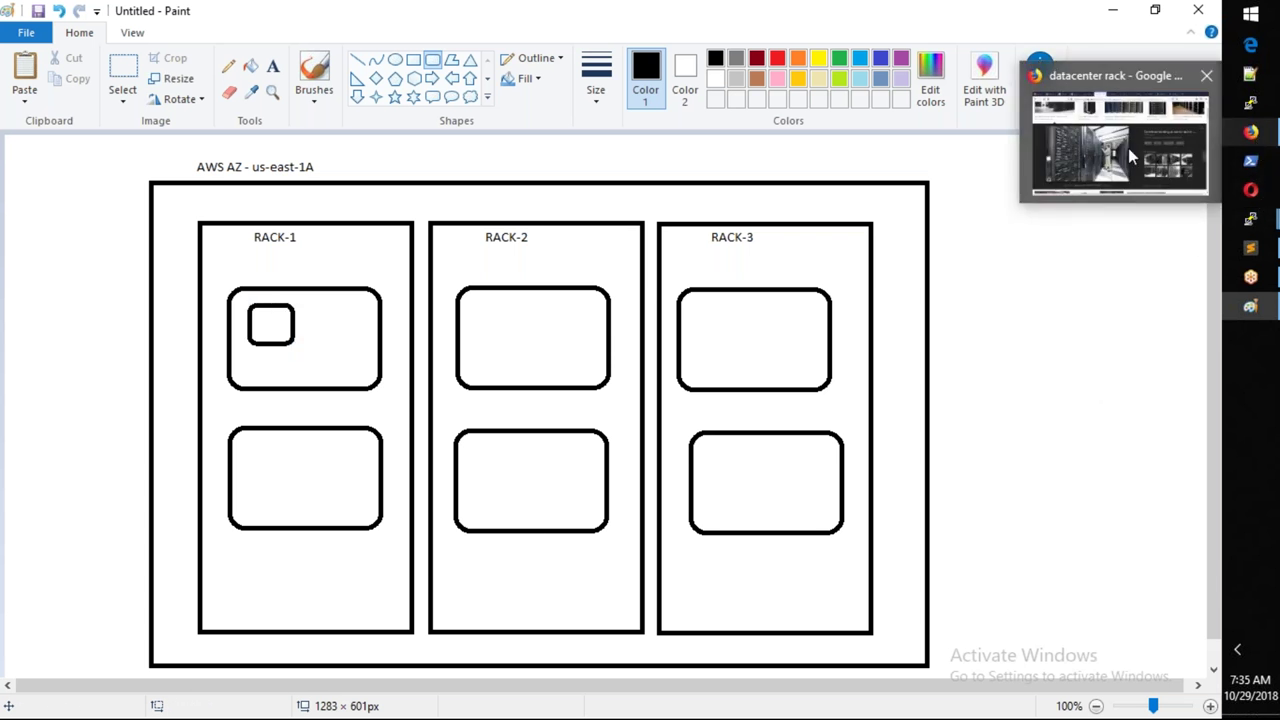
left_click(1128, 148)
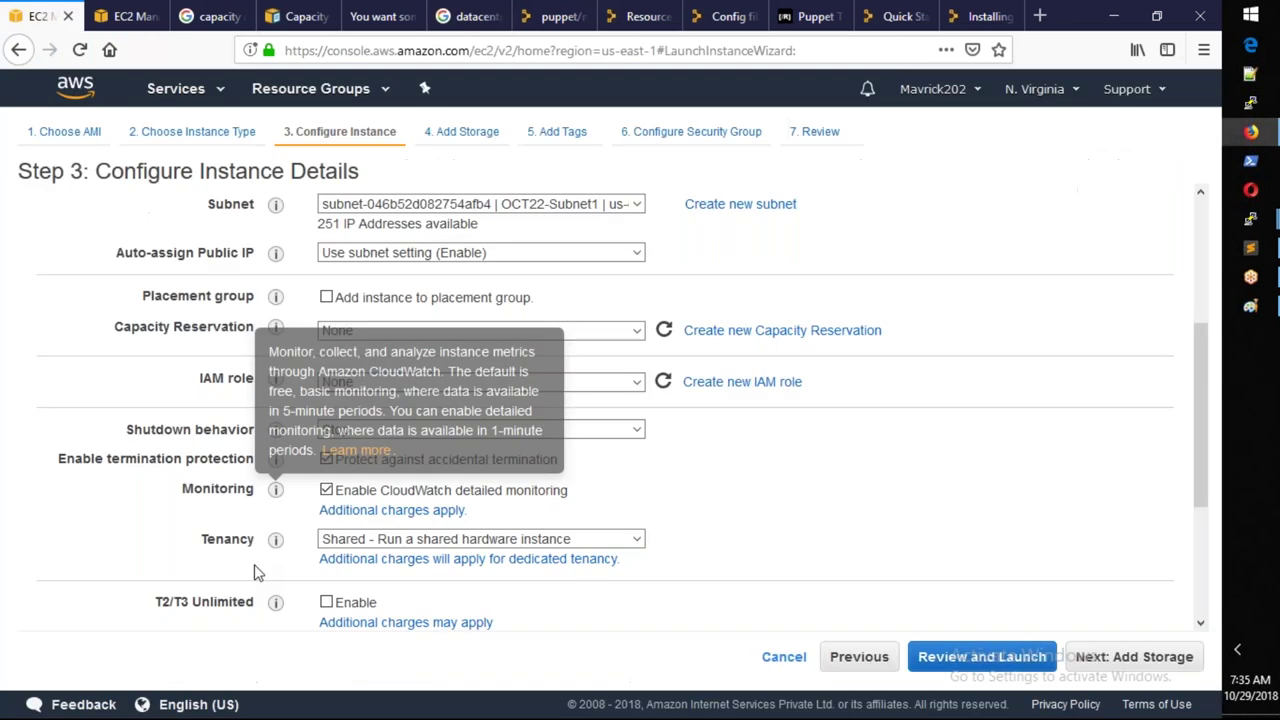
left_click(380, 539)
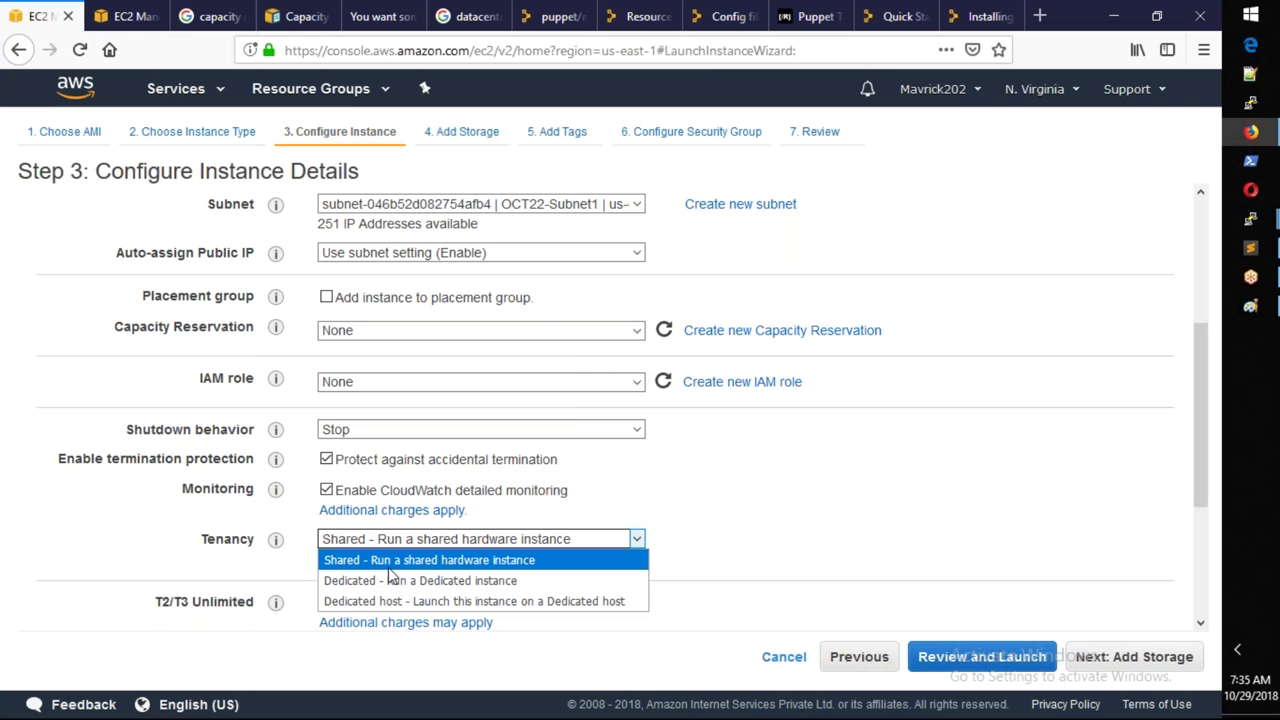
left_click(455, 562)
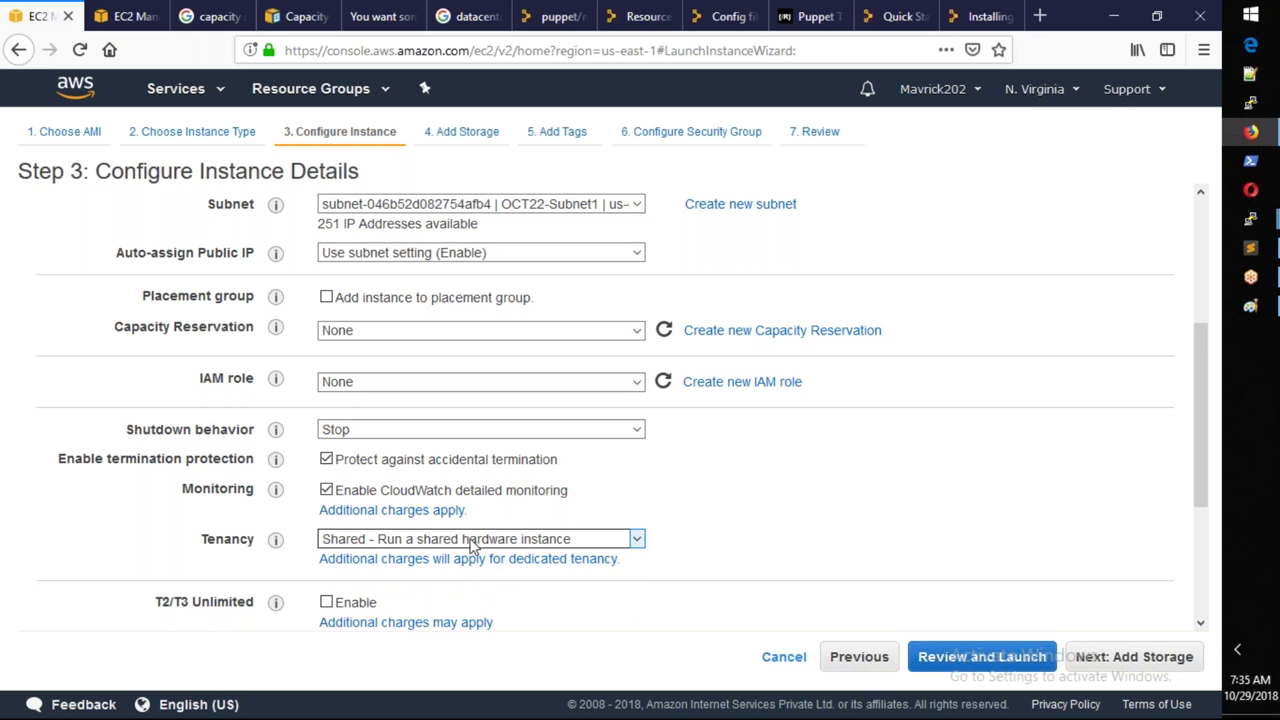
Step: Switch to Paint and label the small rounded rectangle in RACK-1 "INS"
key("alt+Tab")
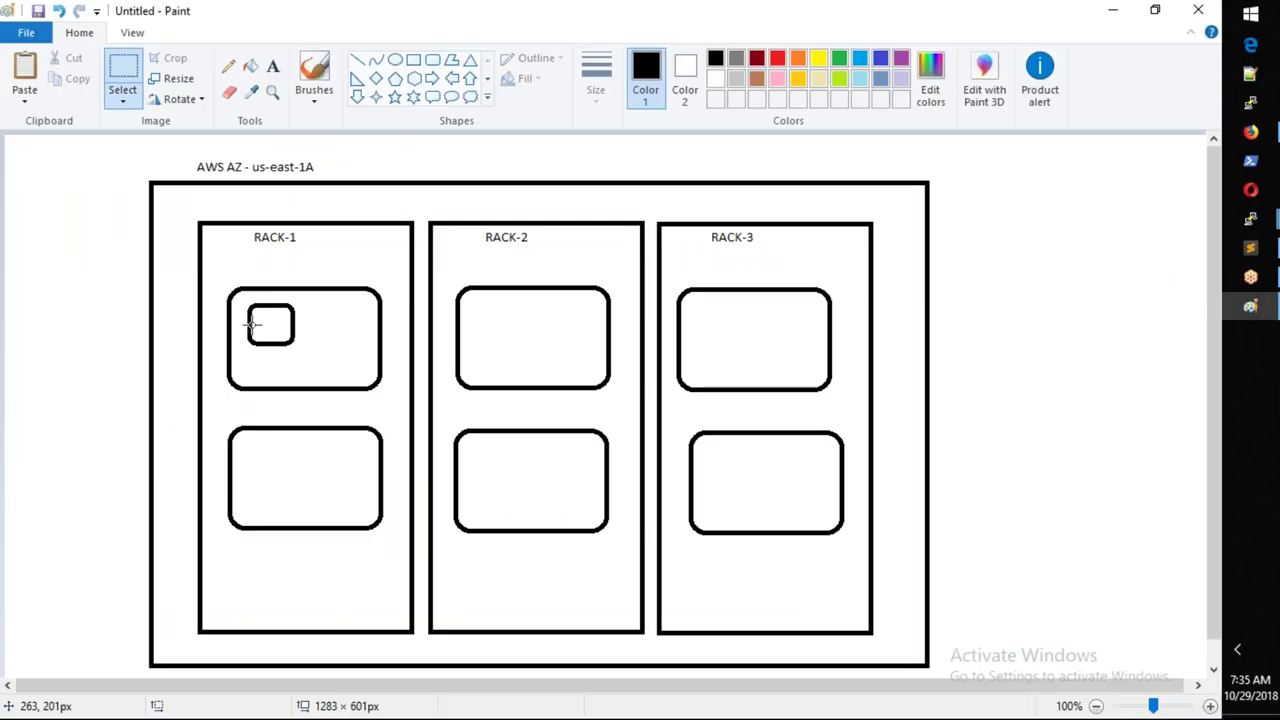
left_click(276, 66)
left_click(258, 317)
type("INS")
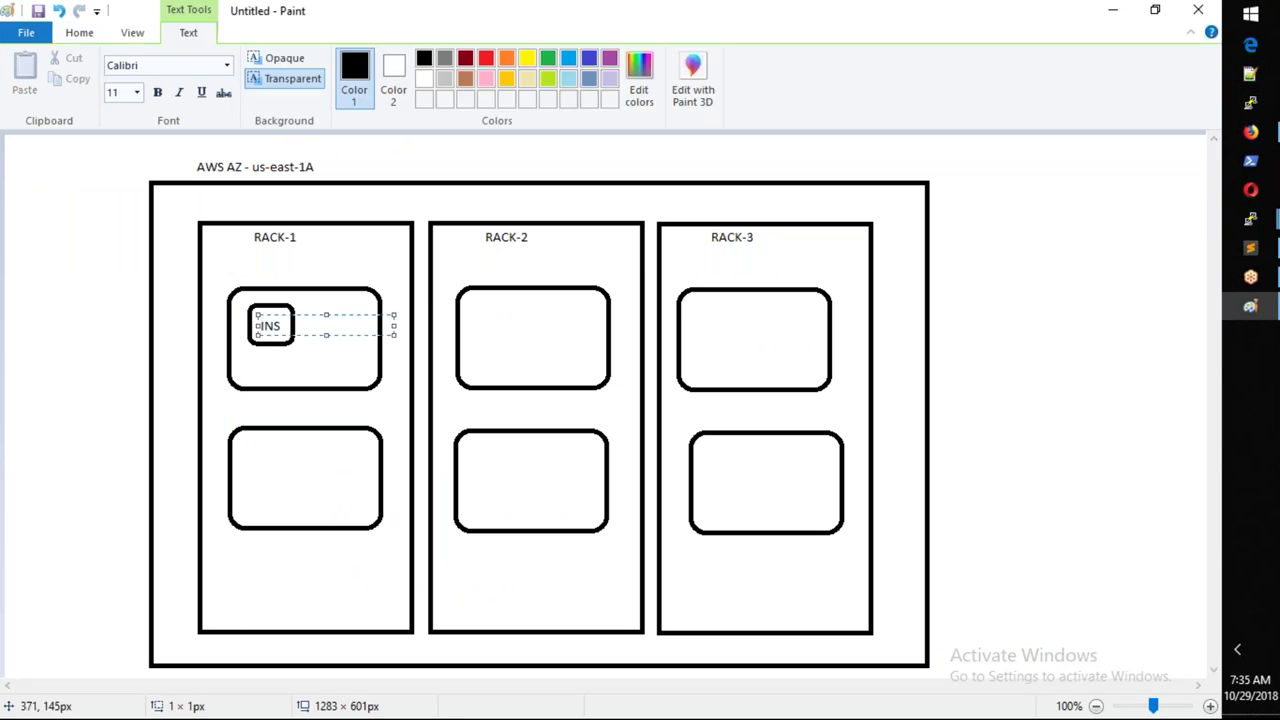
left_click(72, 291)
Step: Place three copies of the small INS box in the upper RACK-1 box to form a two-by-two grid
left_click(122, 75)
left_click_drag(243, 296, 302, 349)
key("ctrl+c")
key("ctrl+v")
left_click_drag(50, 161, 346, 324)
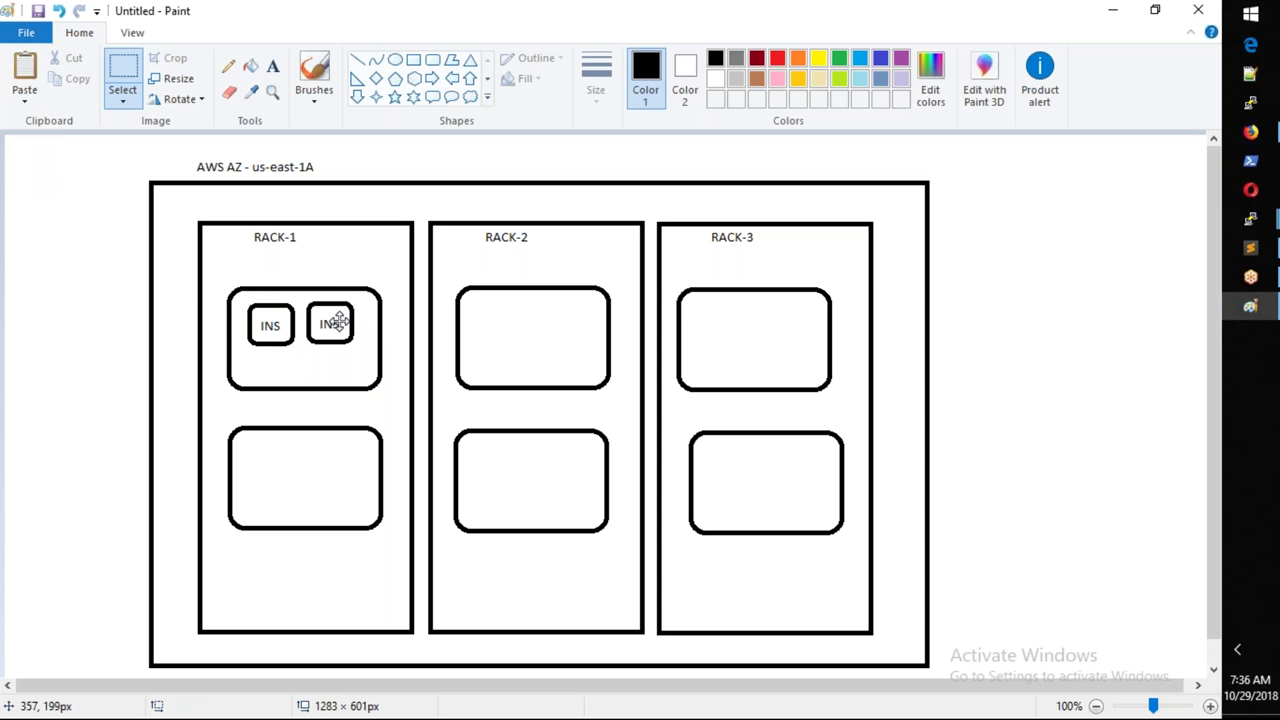
key("ctrl+v")
left_click_drag(43, 167, 282, 372)
key("ctrl+v")
left_click_drag(34, 163, 331, 366)
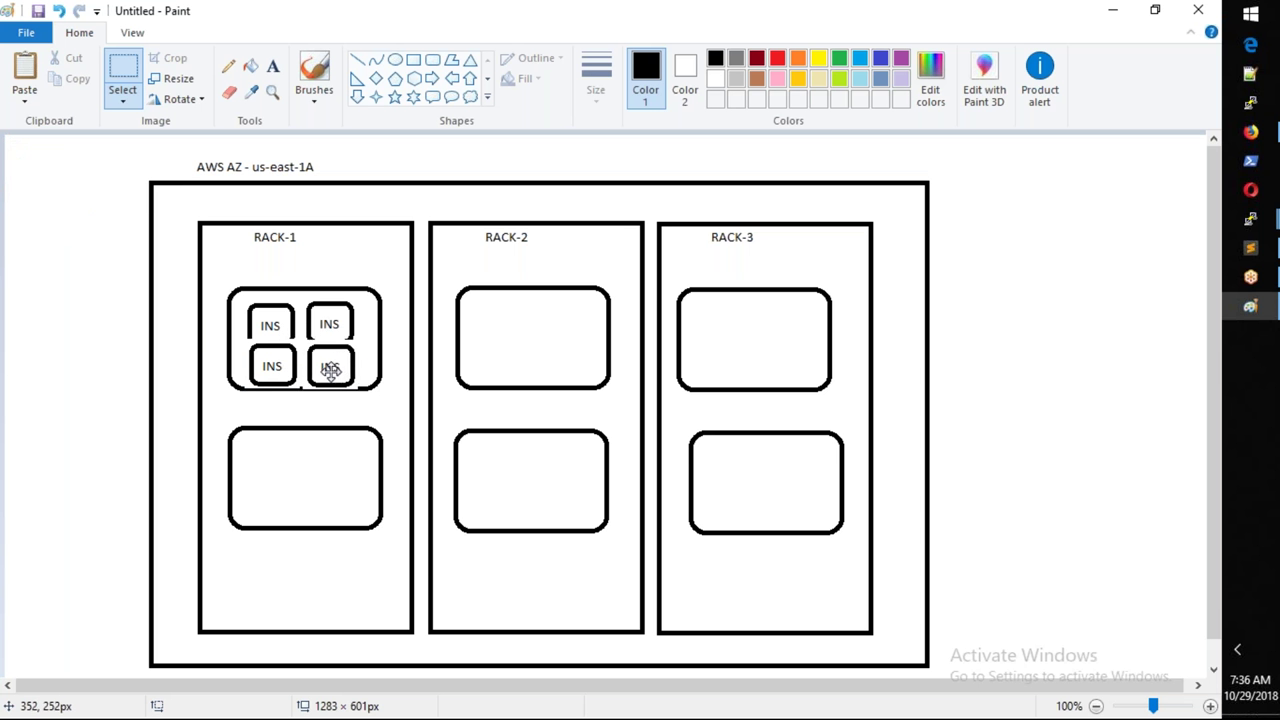
left_click(1059, 322)
Step: Switch to Firefox and open the Your VPCs list of the VPC console in the second EC2 tab
mouse_move(1248, 133)
left_click(1115, 151)
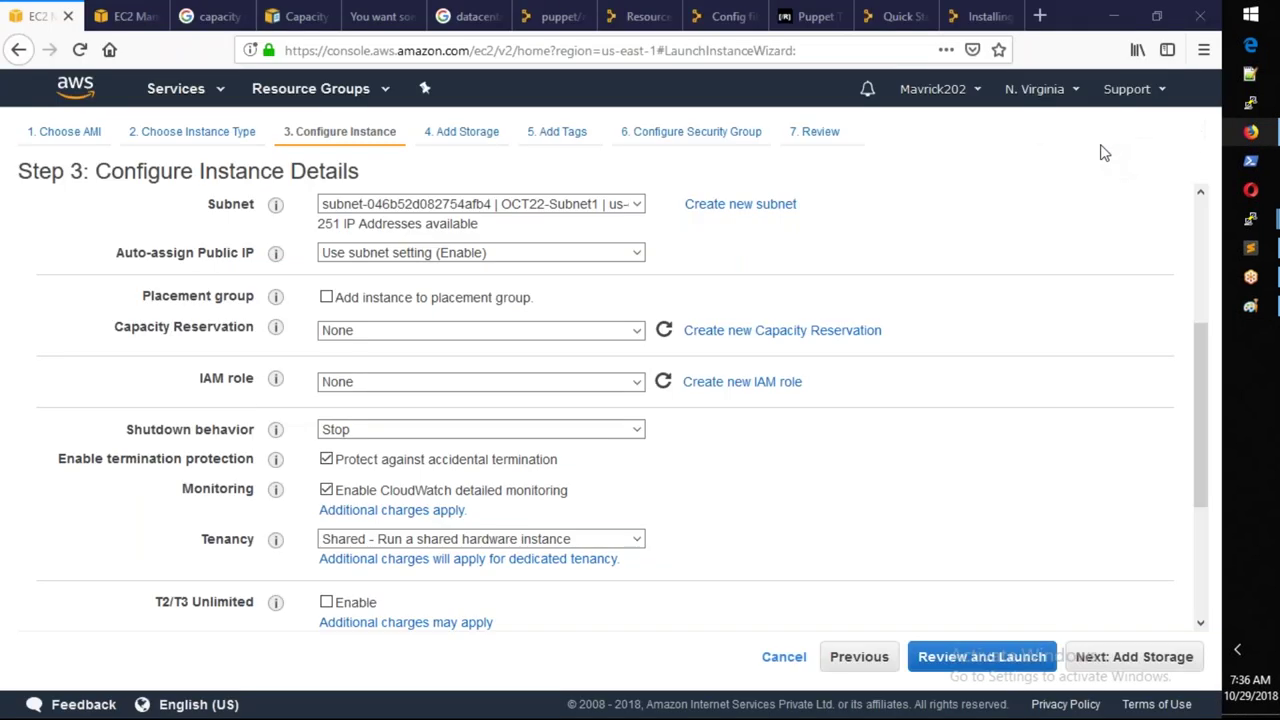
left_click(125, 17)
left_click(176, 88)
scroll(308, 541, "down", 4)
left_click(300, 537)
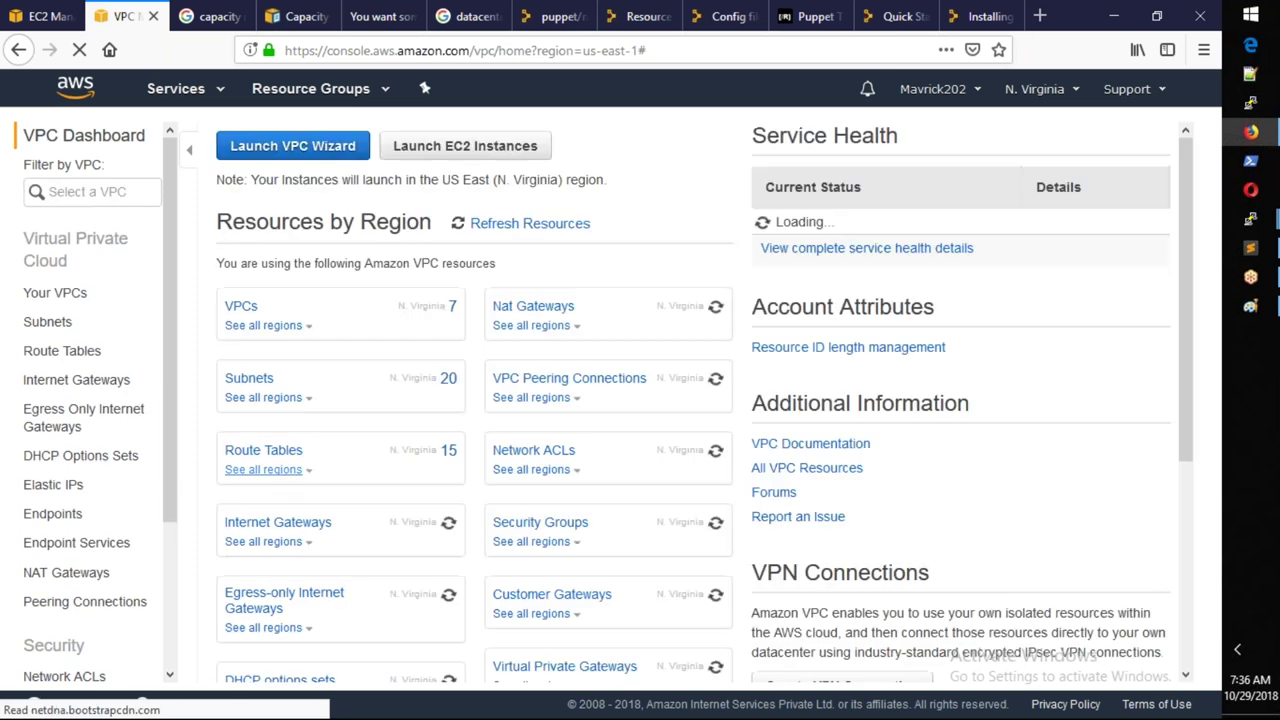
left_click(55, 292)
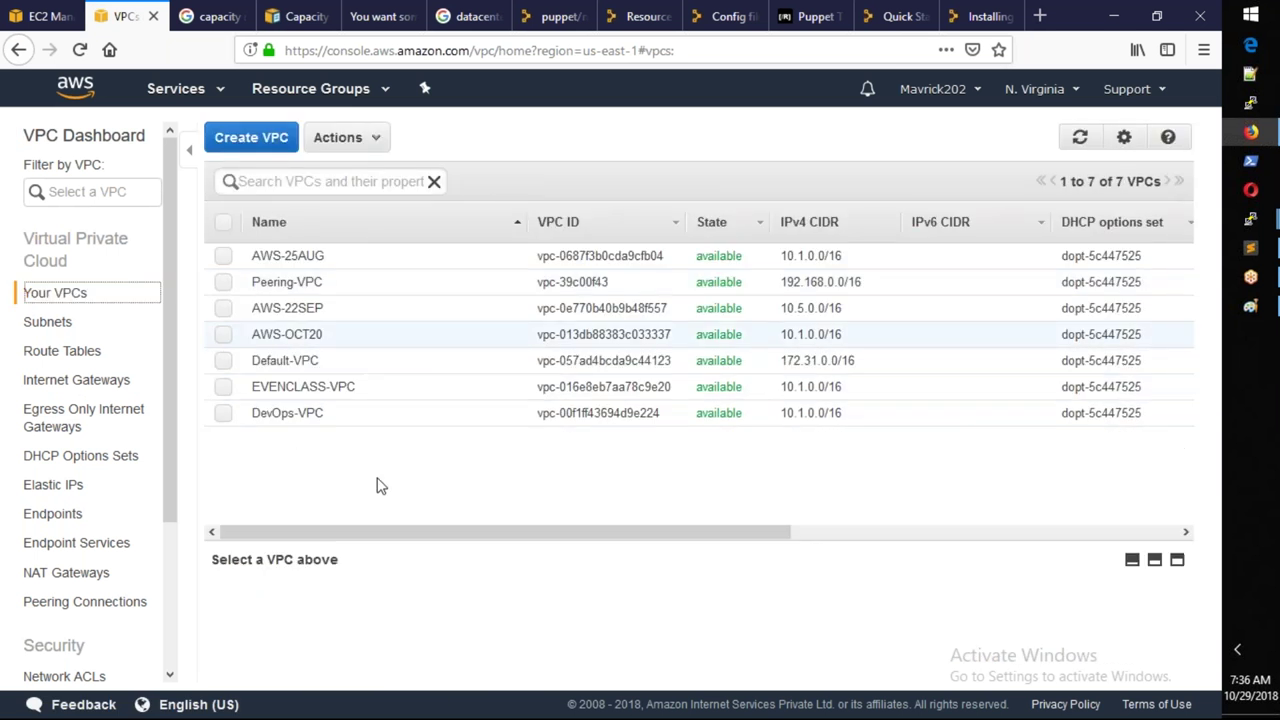
Step: Compare the details of the AWS-22SEP and AWS-OCT20 VPCs, leaving AWS-OCT20 selected
left_click(310, 316)
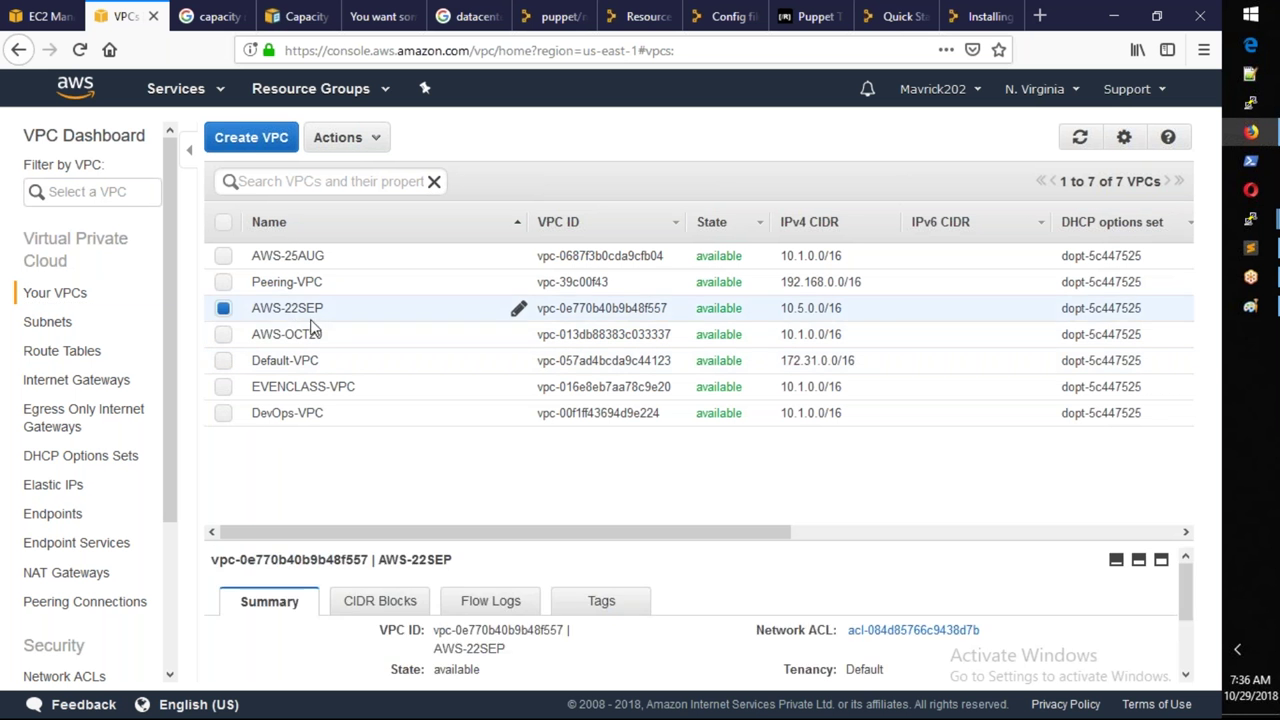
left_click(313, 334)
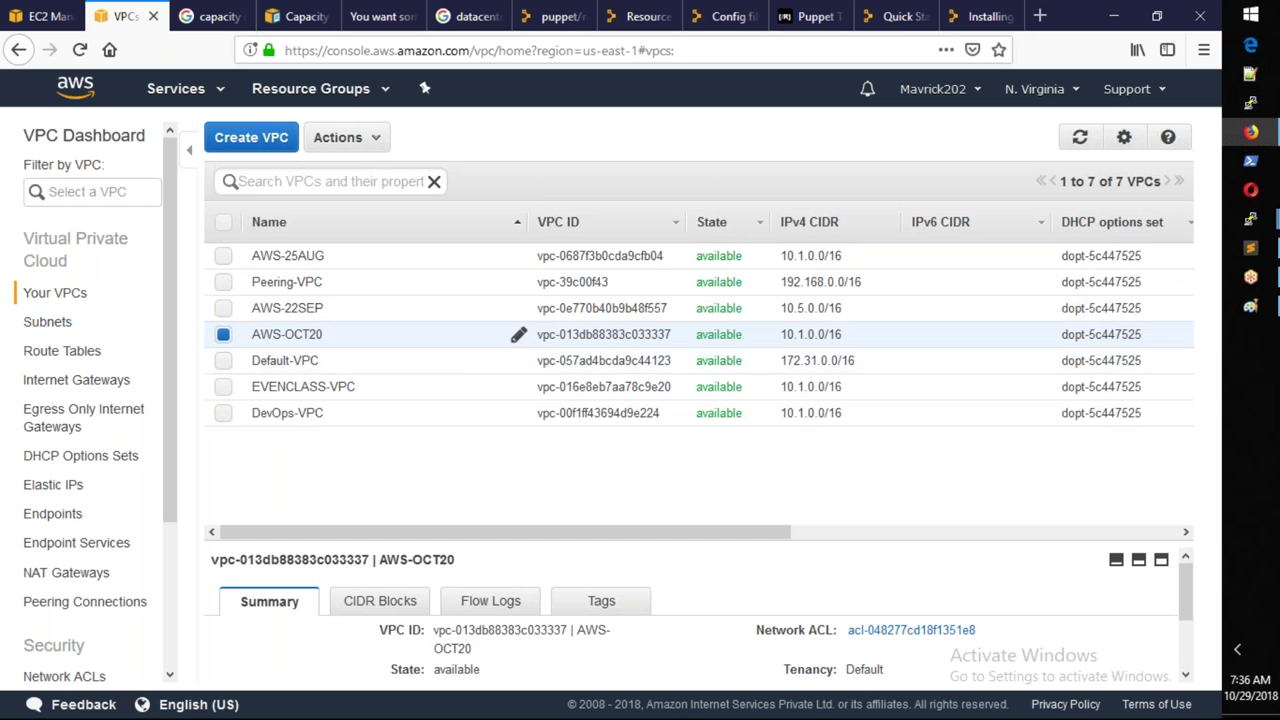
left_click(320, 308)
left_click(320, 334)
Step: Glance at the rack diagram in Paint, and review the Tenancy options in Firefox's EC2 launch wizard, keeping the shared hardware option
key("alt+Tab")
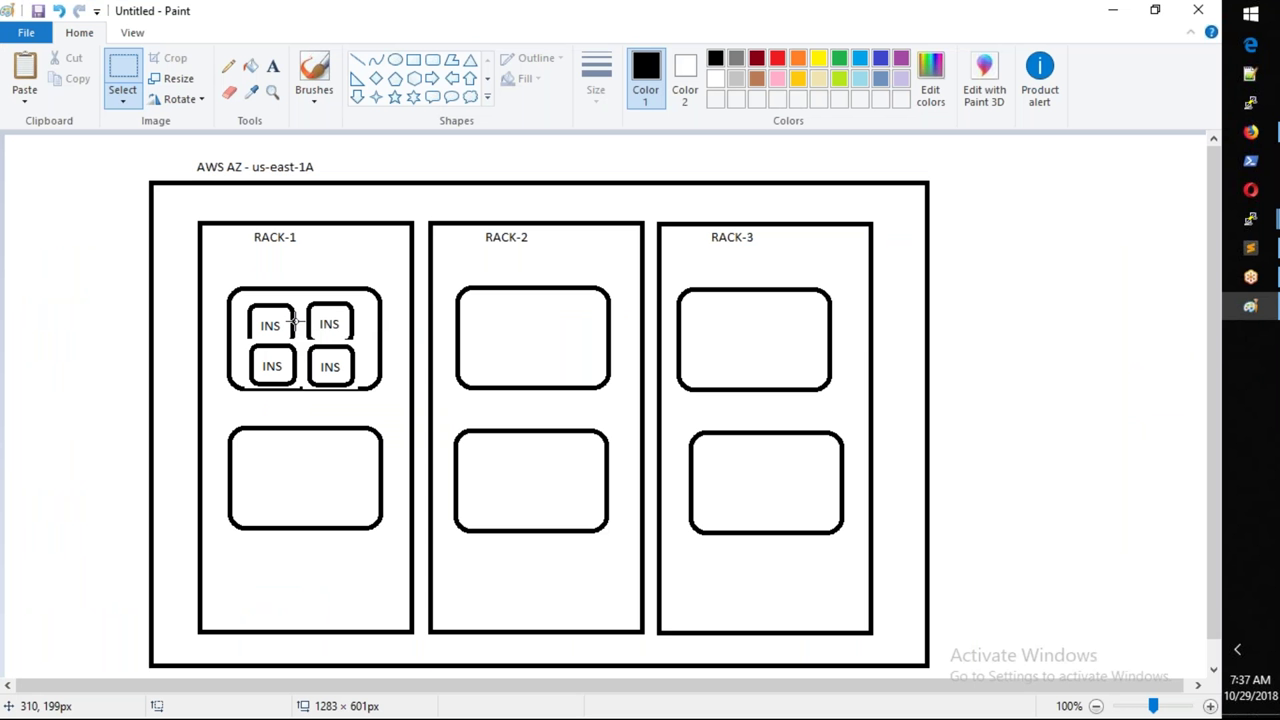
key("alt+Tab")
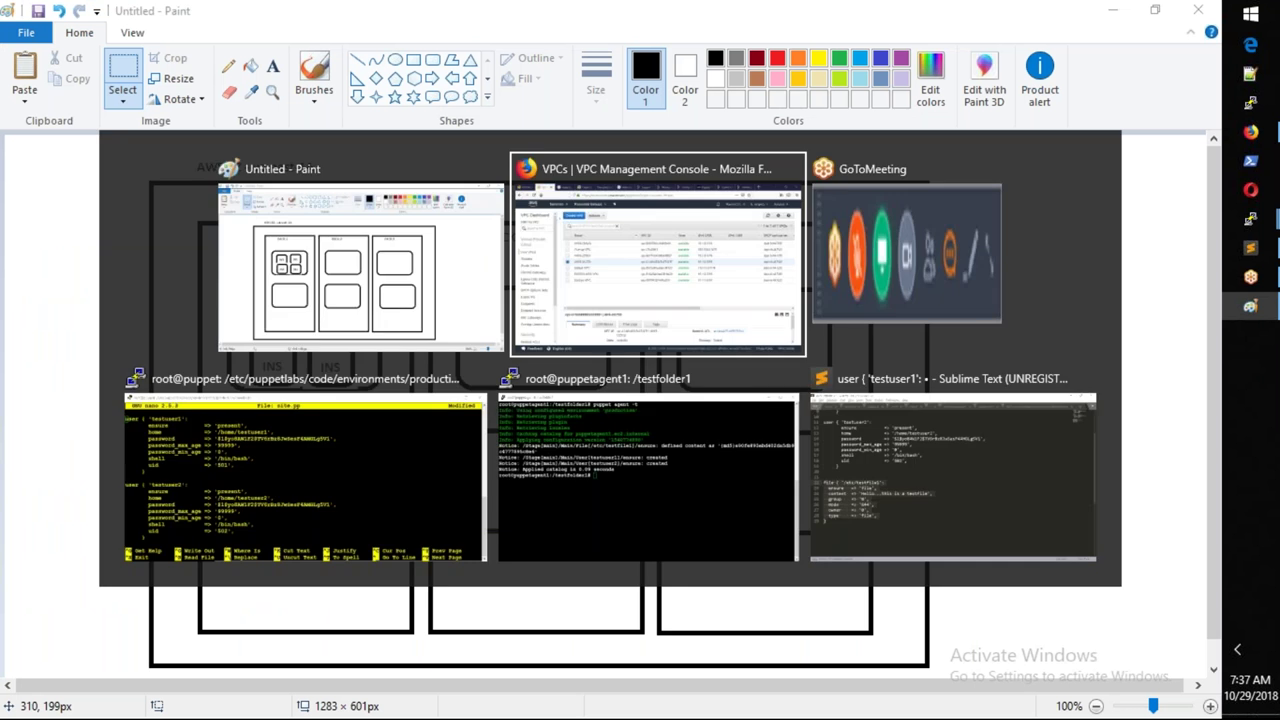
left_click(520, 334)
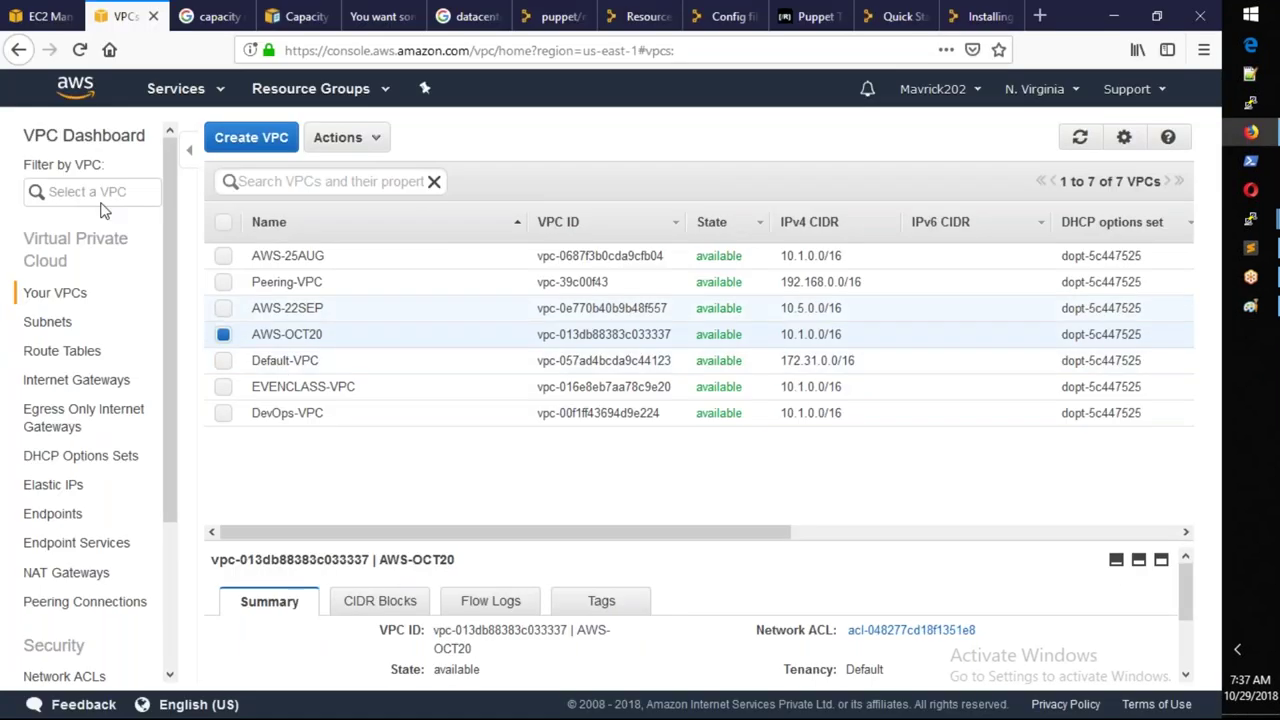
left_click(50, 17)
left_click(430, 539)
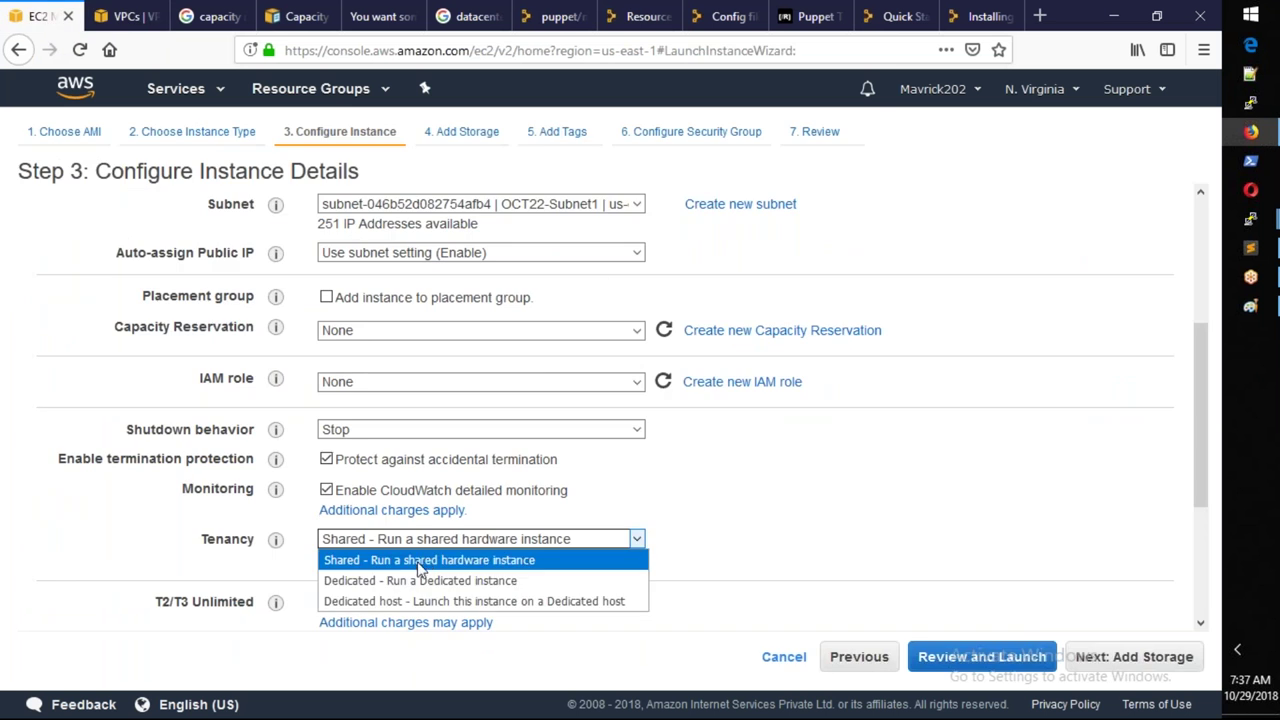
left_click(425, 560)
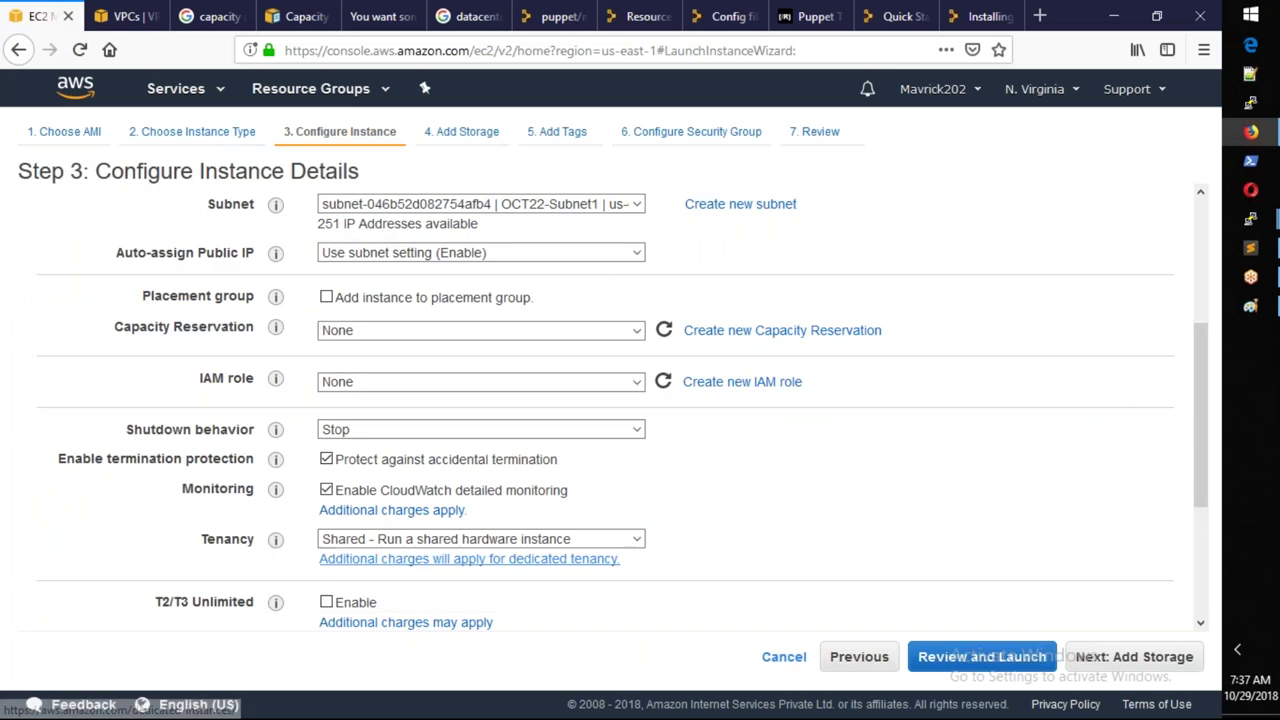
Step: Open a blank Notepad window over the Paint diagram and enter "HIPAA -" on the first line
left_click(1250, 305)
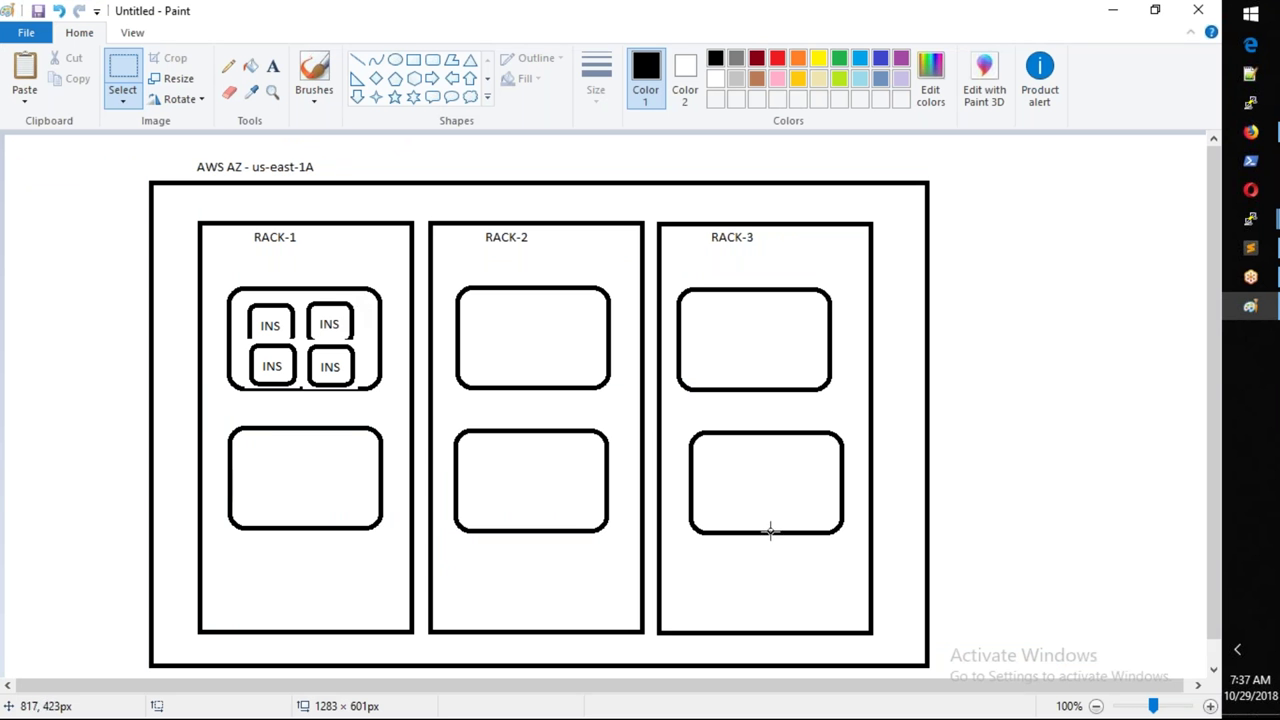
key("super+r")
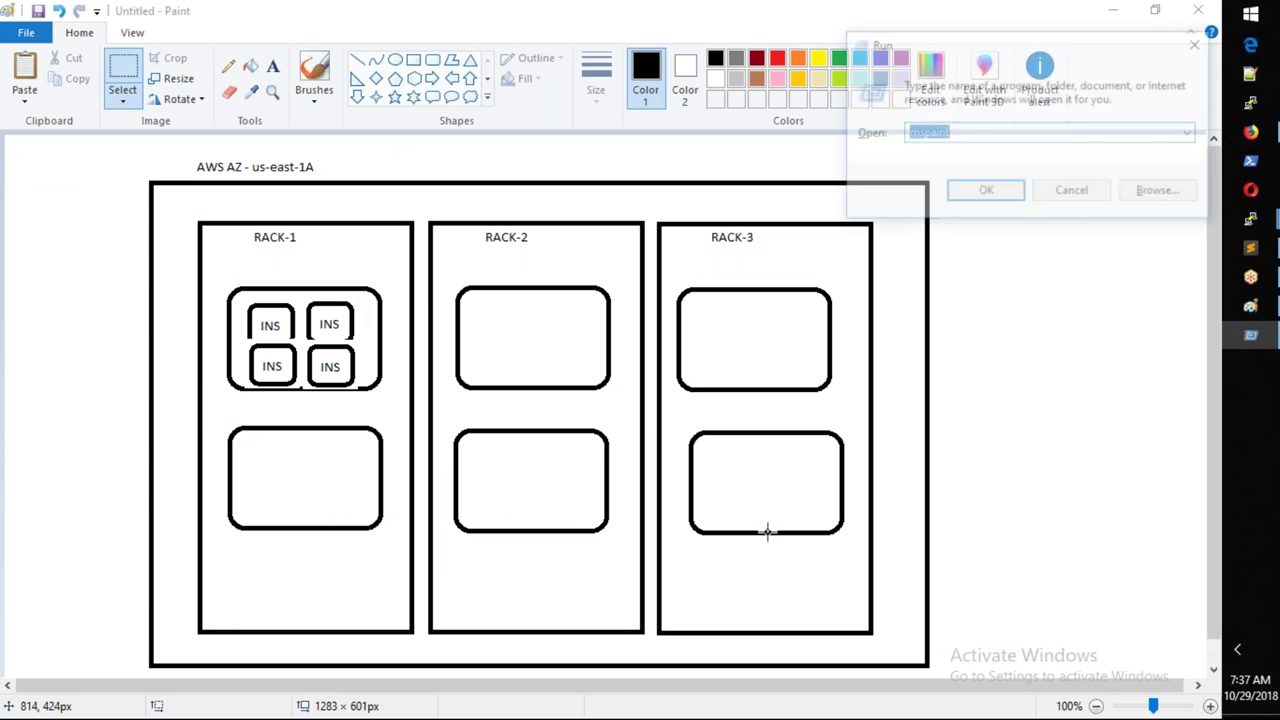
key("Return")
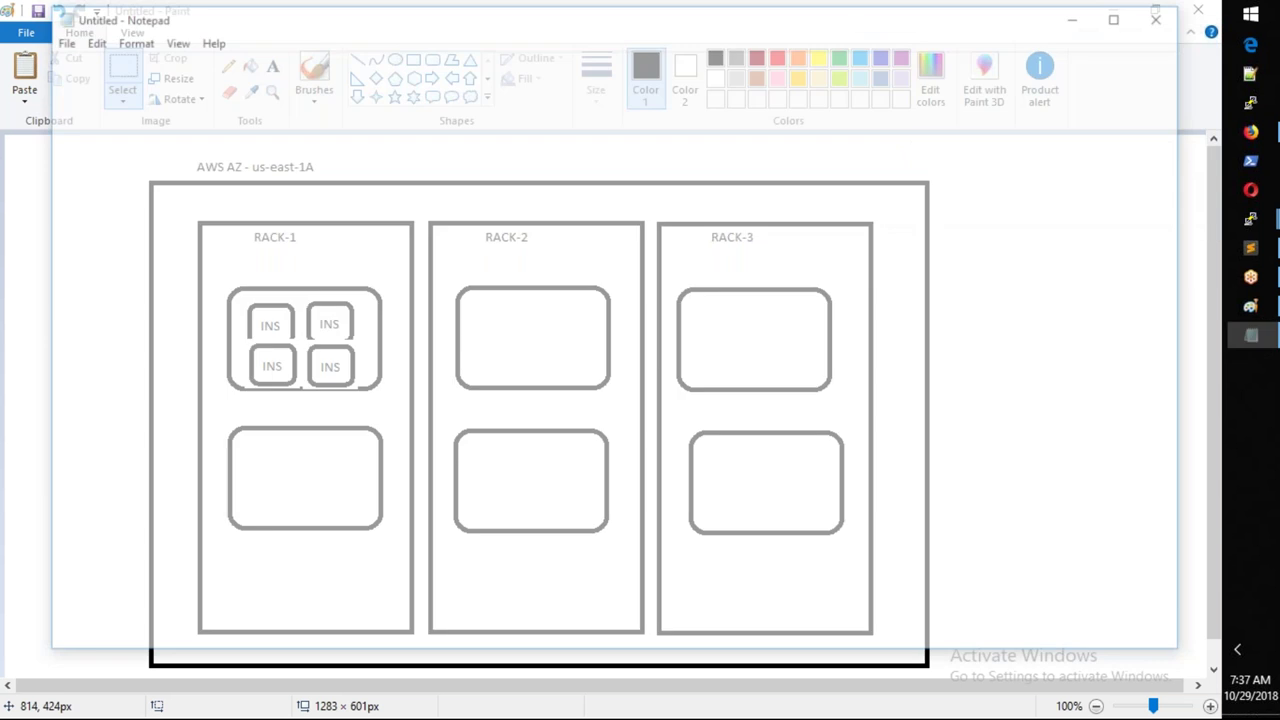
type("HIPAA -")
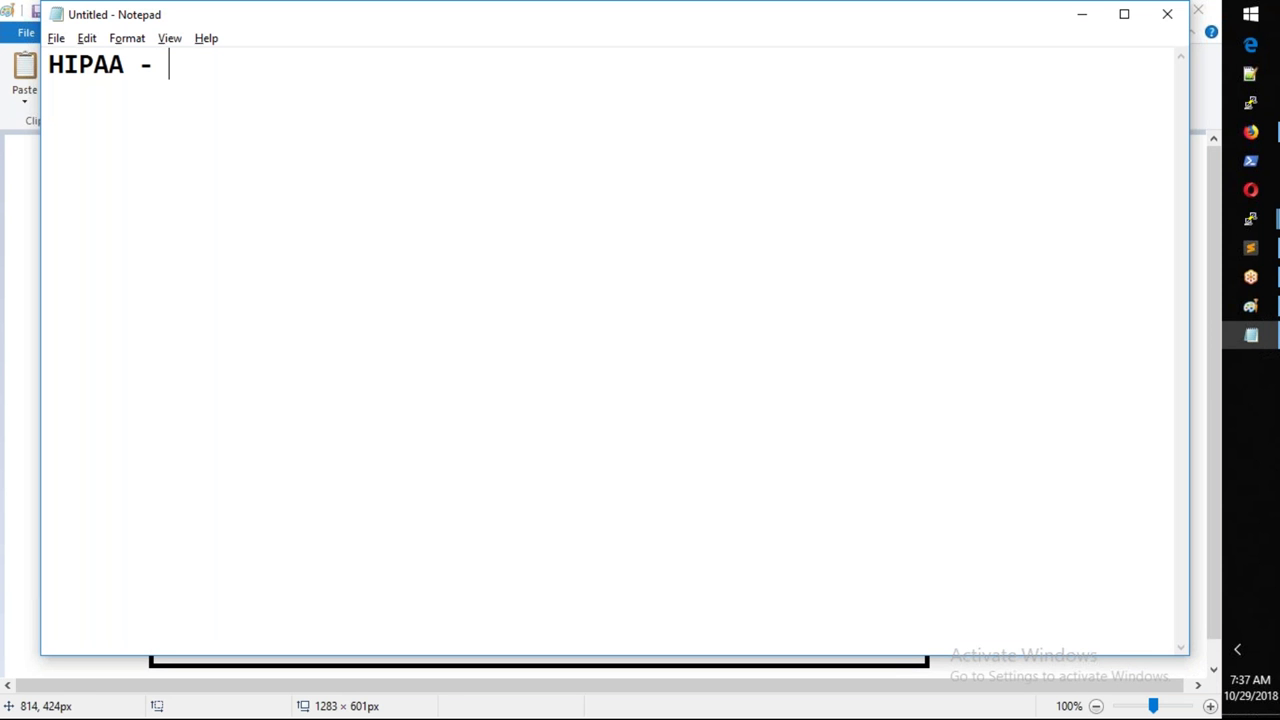
Step: Switch to Paint and undo the three pasted INS copies in the upper RACK-1 box
key("alt+Tab")
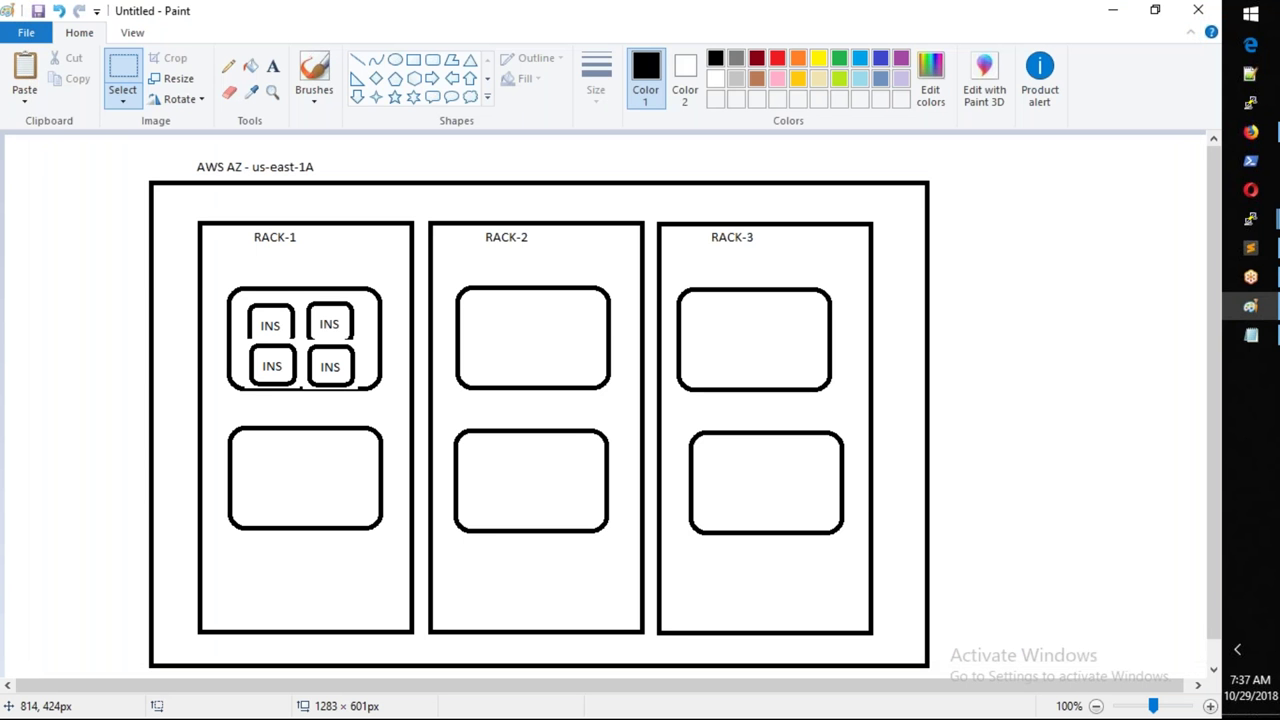
key("ctrl+z")
key("ctrl+z")
key("ctrl+z")
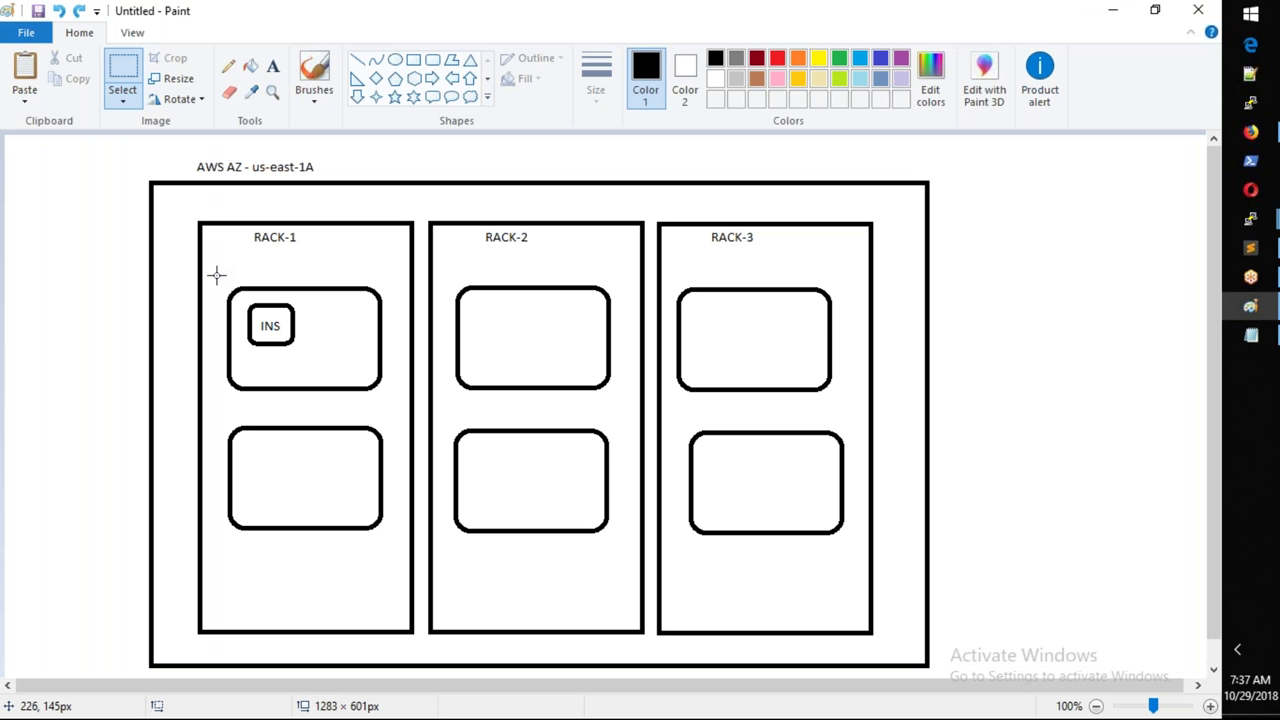
Step: Copy the INS box in RACK-1 and place the duplicate just to its right inside the same upper box
left_click_drag(241, 296, 300, 353)
left_click(226, 246)
key("ctrl+c")
key("ctrl+v")
left_click_drag(34, 160, 331, 329)
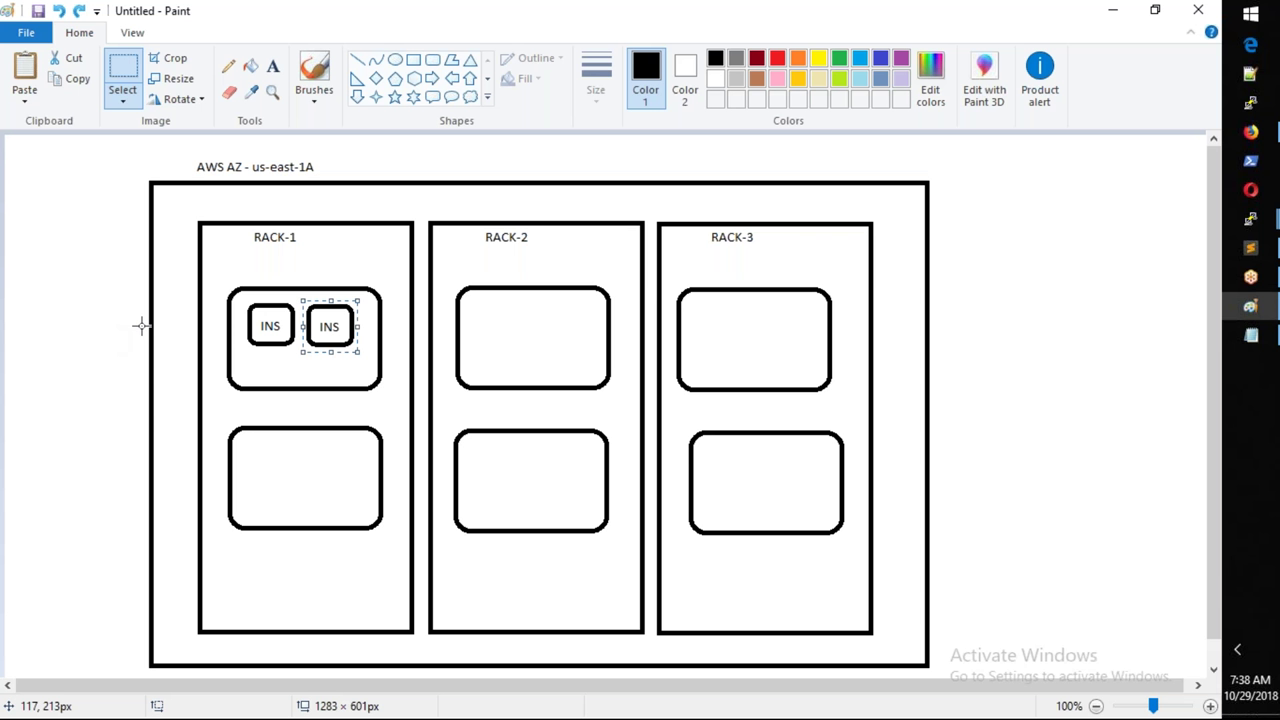
Step: Add the text label "HP DL 380 Server" just above the upper box in RACK-1
left_click(272, 66)
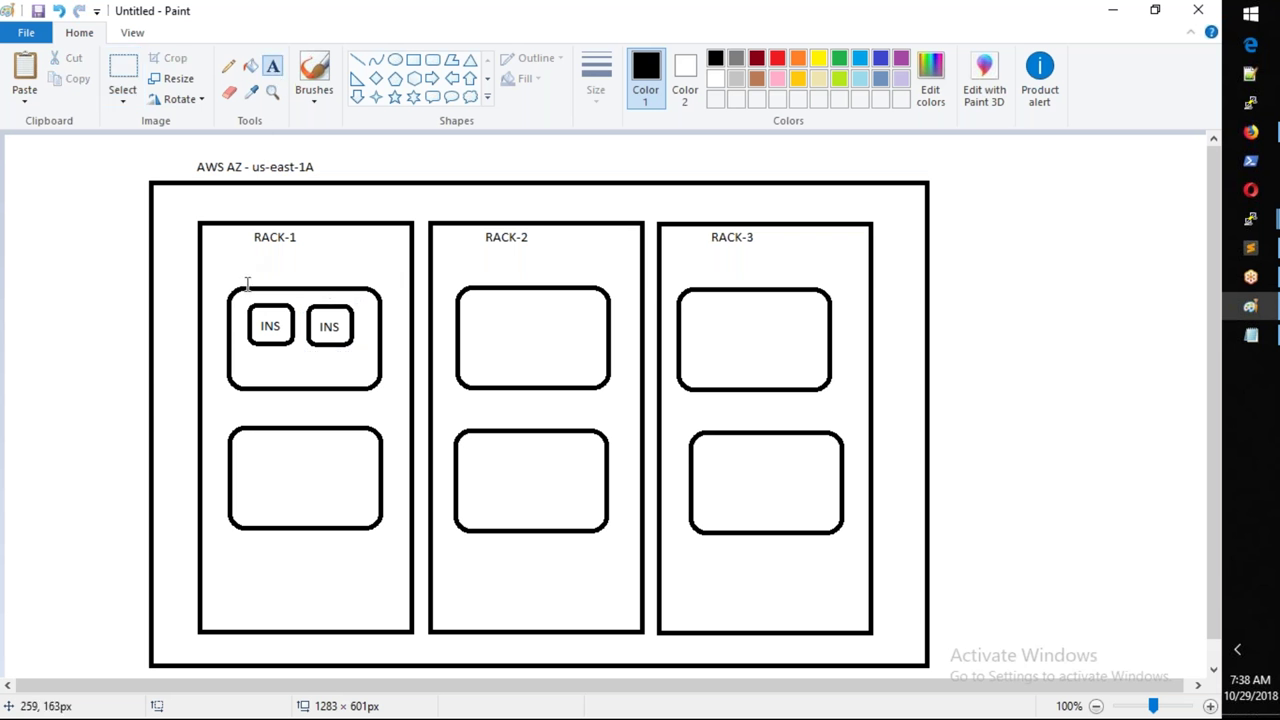
left_click_drag(246, 276, 382, 285)
type("P DL 380 Server")
key("Left")
key("Left")
key("Left")
key("Left")
key("Left")
key("Left")
key("Left")
key("Left")
key("Left")
key("Left")
key("Left")
key("Left")
key("Left")
key("Left")
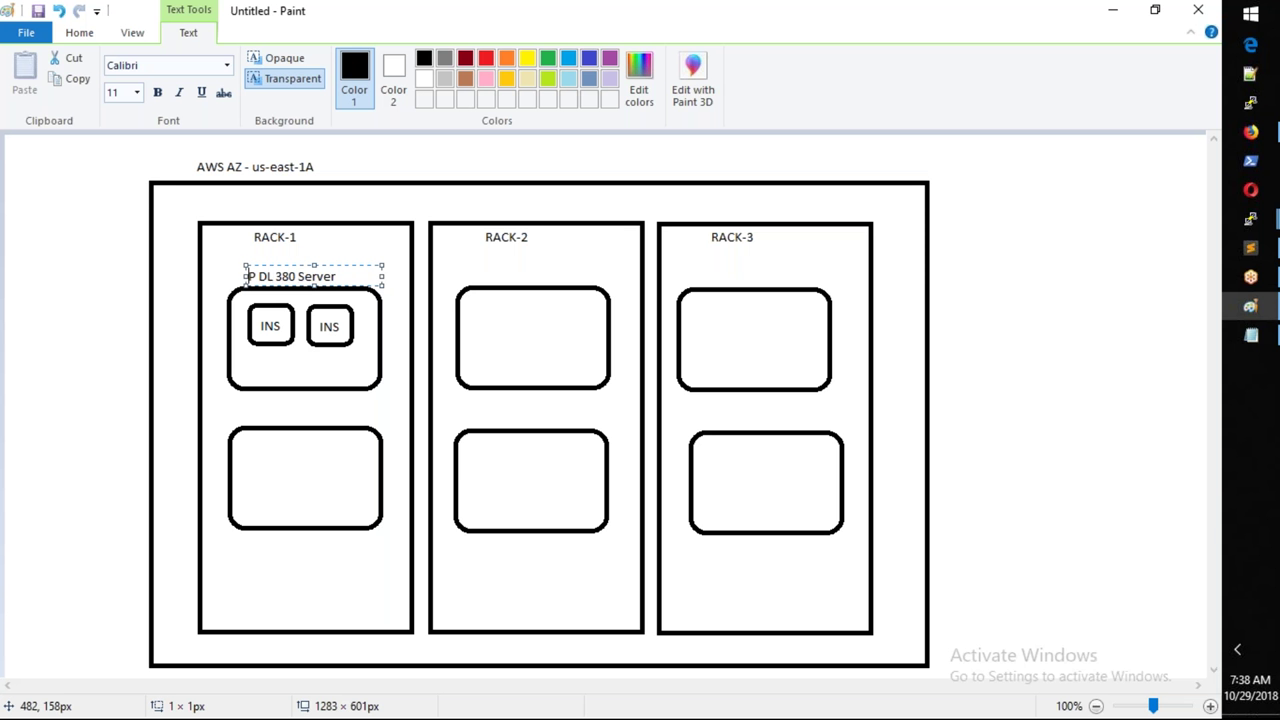
type("H")
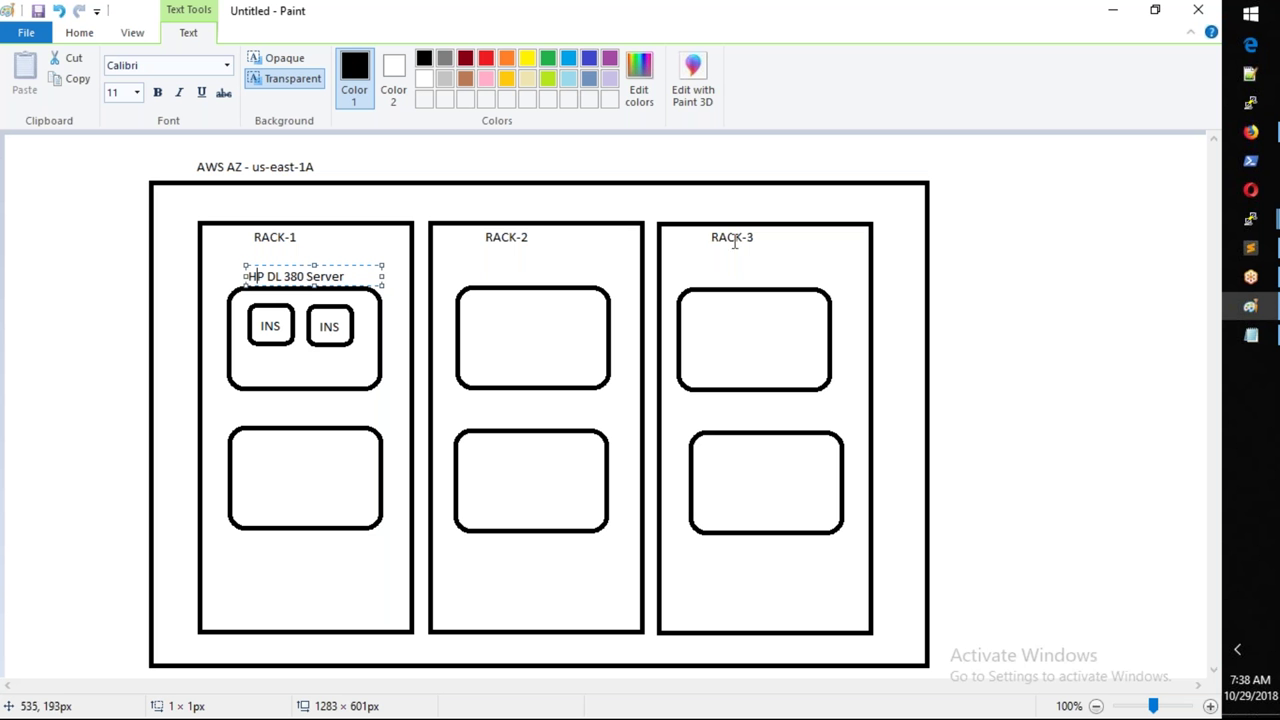
left_click(1163, 254)
Step: Switch to Firefox's VPC list and view the details of the AWS-OCT20 VPC, then return to Paint
left_click(1250, 136)
left_click(130, 17)
left_click(350, 308)
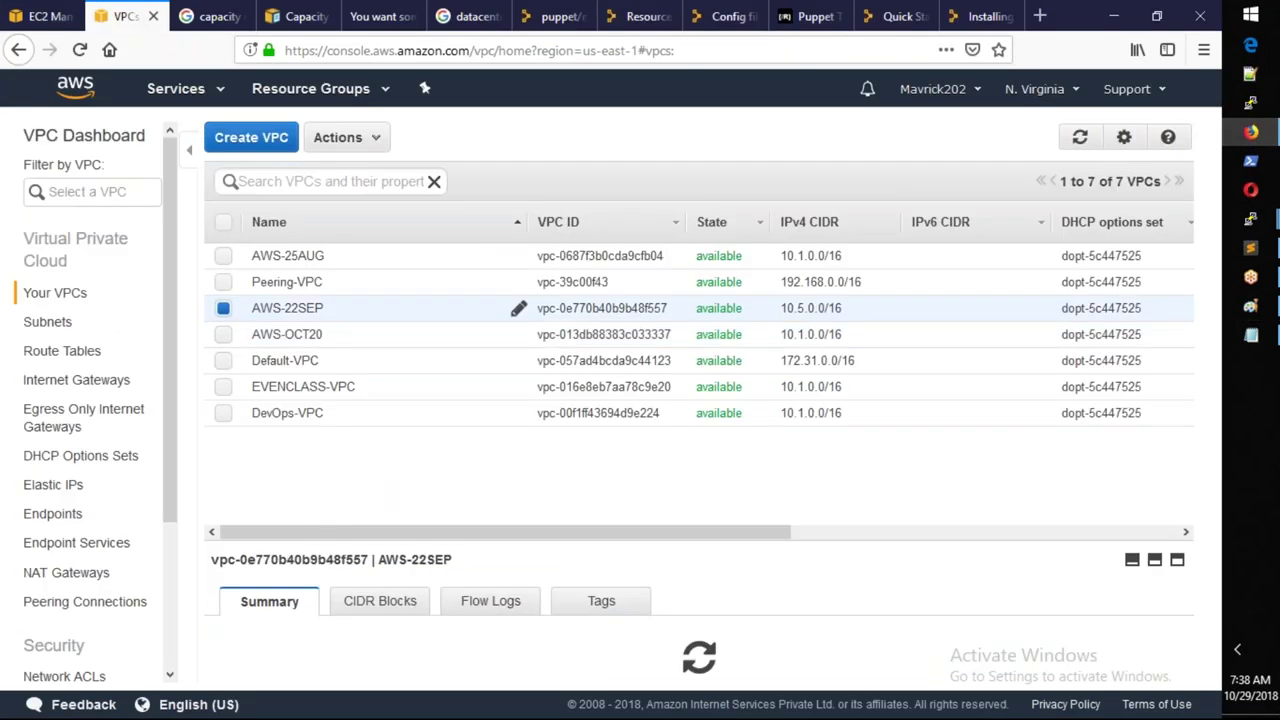
left_click(350, 326)
left_click(350, 317)
left_click(352, 338)
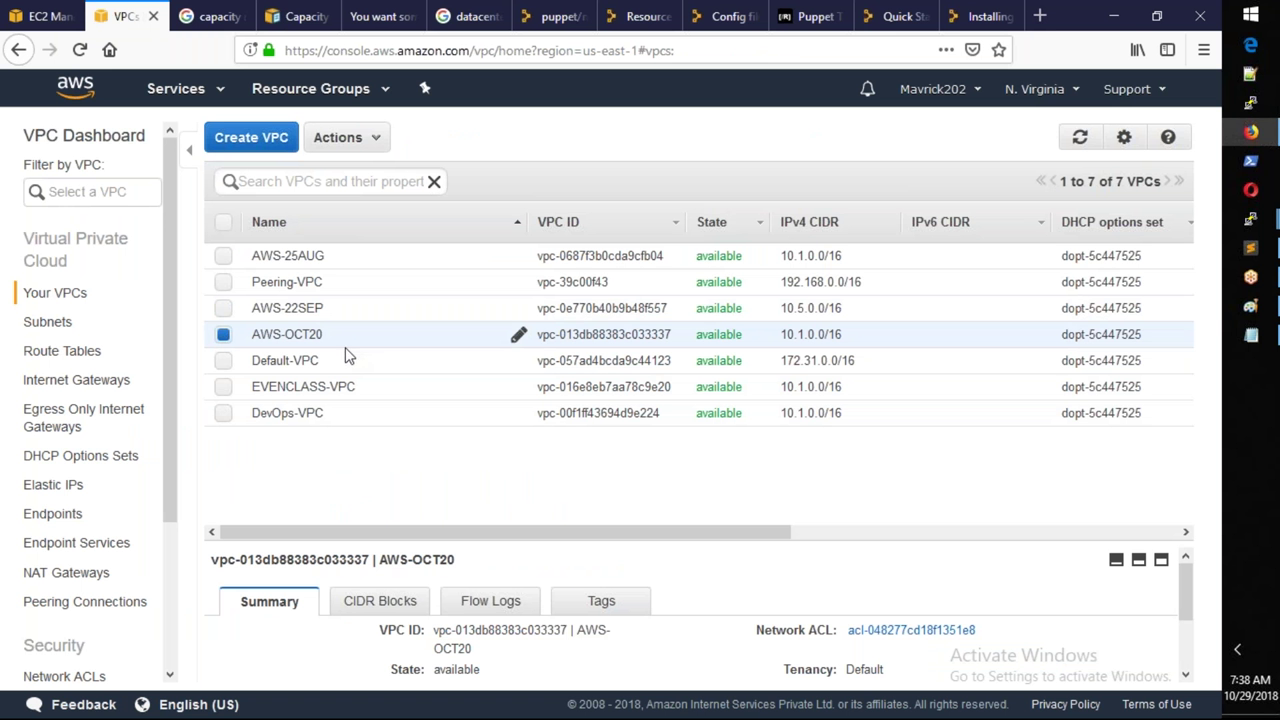
key("alt+Tab")
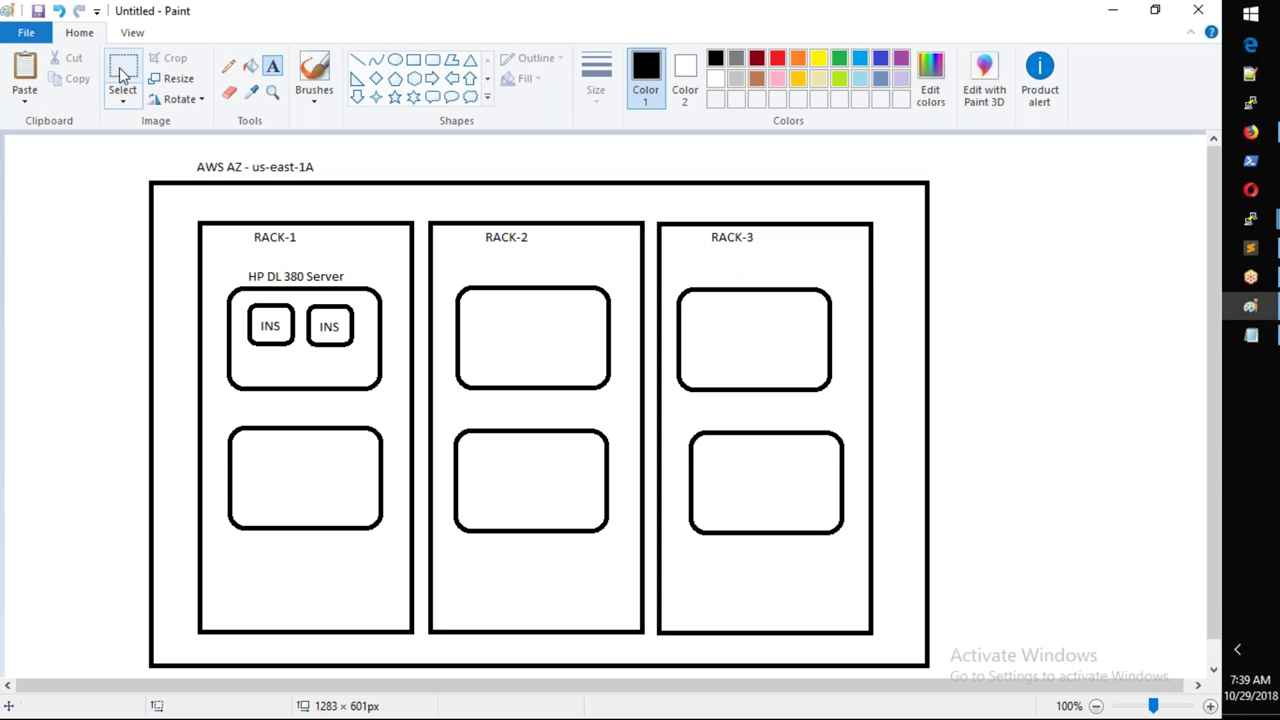
Step: In Firefox's EC2 launch wizard, set Tenancy to "Dedicated - Run a Dedicated instance", and return to the rack diagram in Paint
mouse_move(1250, 131)
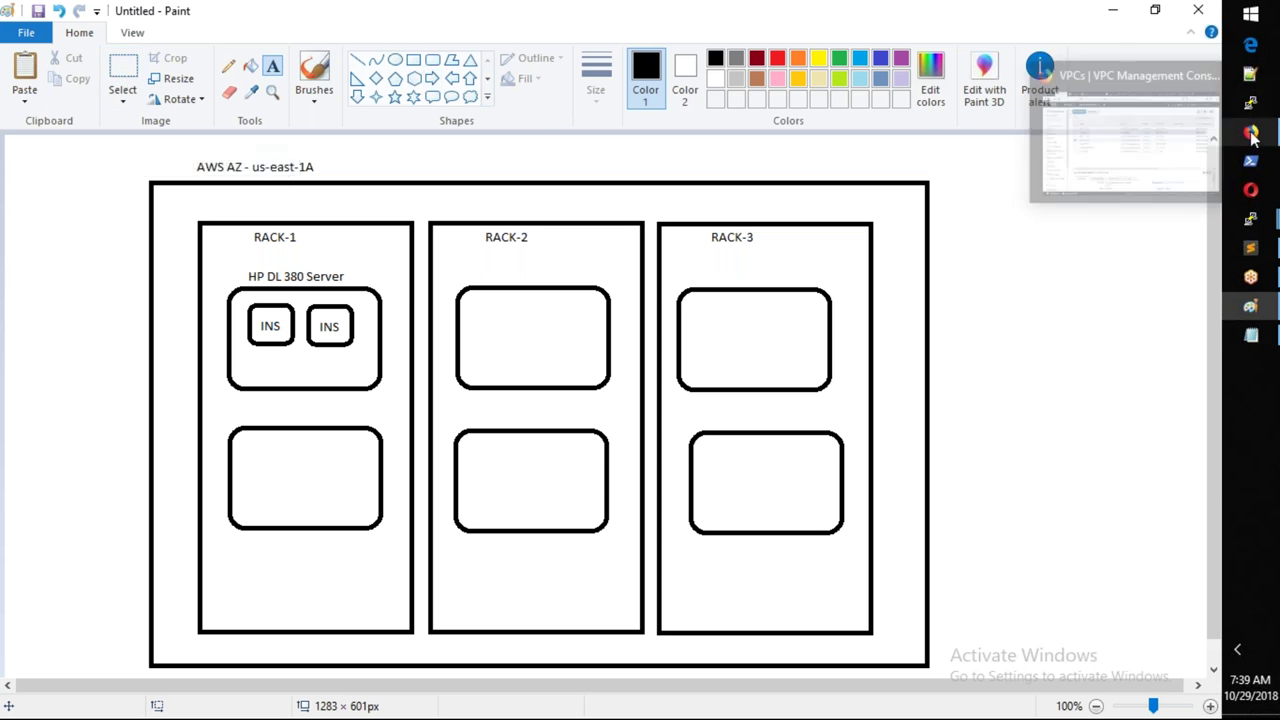
left_click(1105, 125)
key("ctrl+Page_Up")
left_click(400, 539)
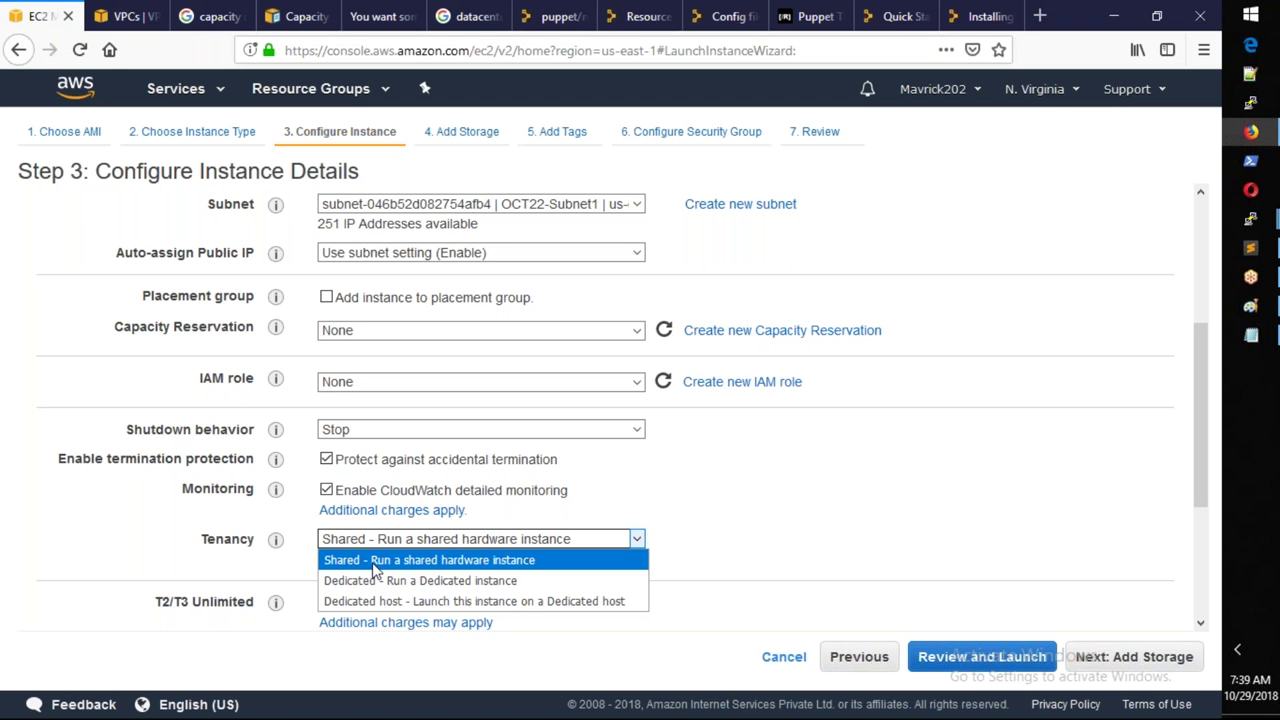
left_click(873, 507)
key("alt+Tab")
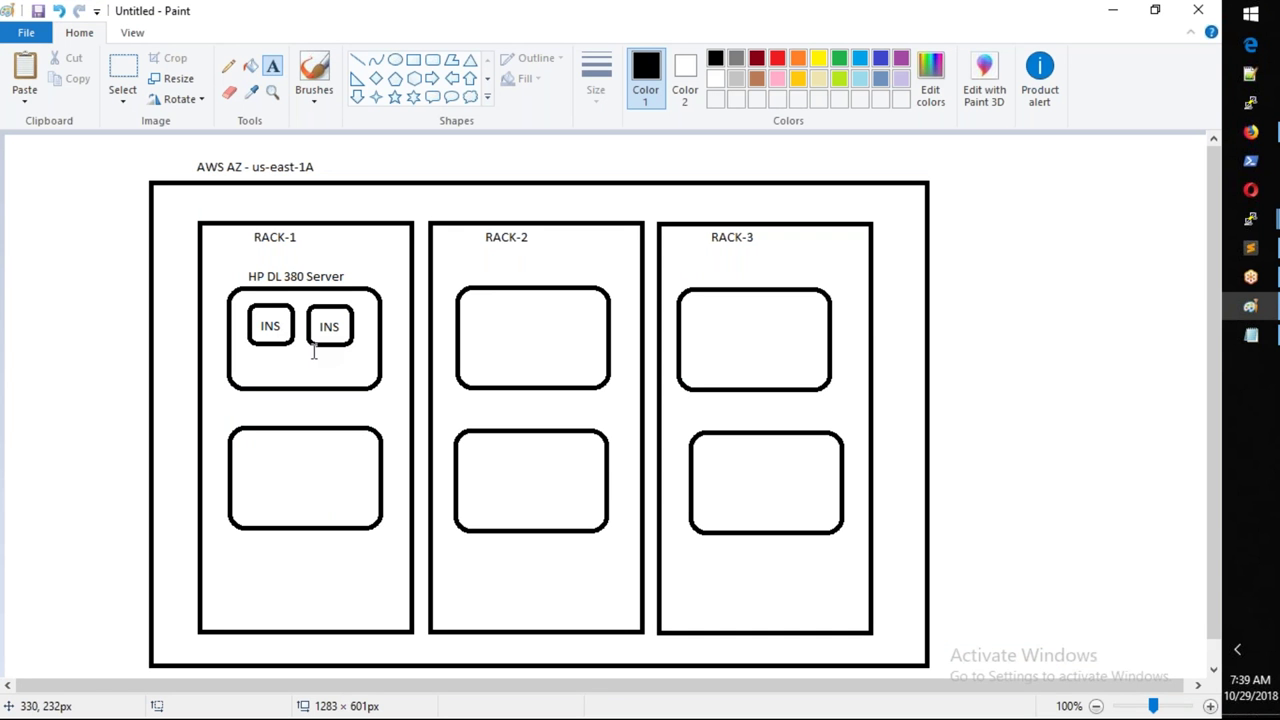
key("alt+Tab")
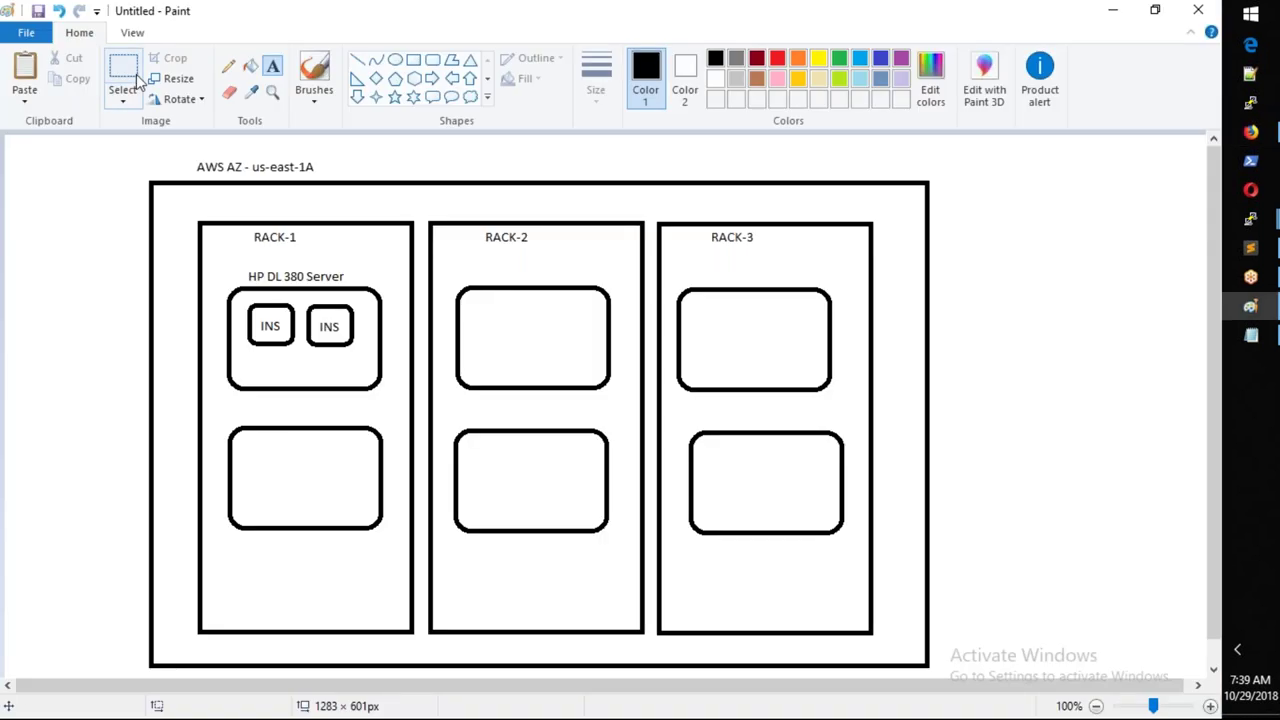
Step: Move the two INS boxes slightly upward inside the upper RACK-1 box
left_click(123, 85)
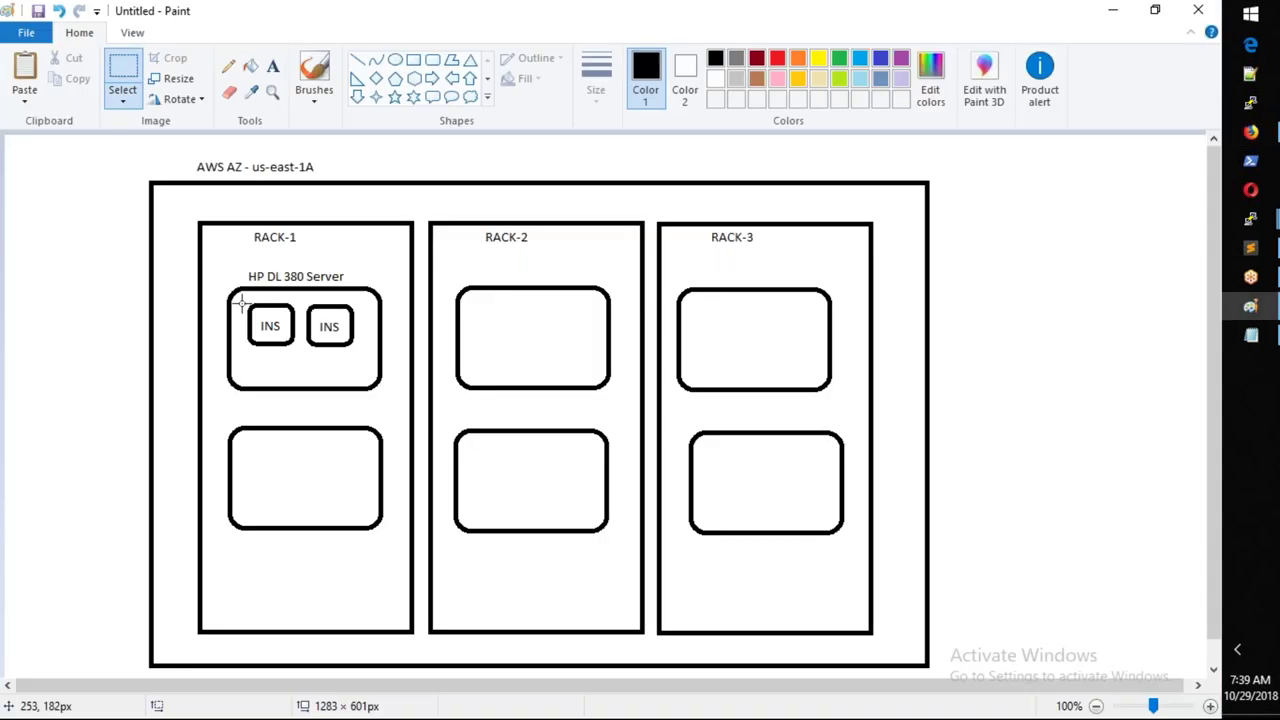
left_click_drag(245, 301, 340, 332)
left_click(200, 246)
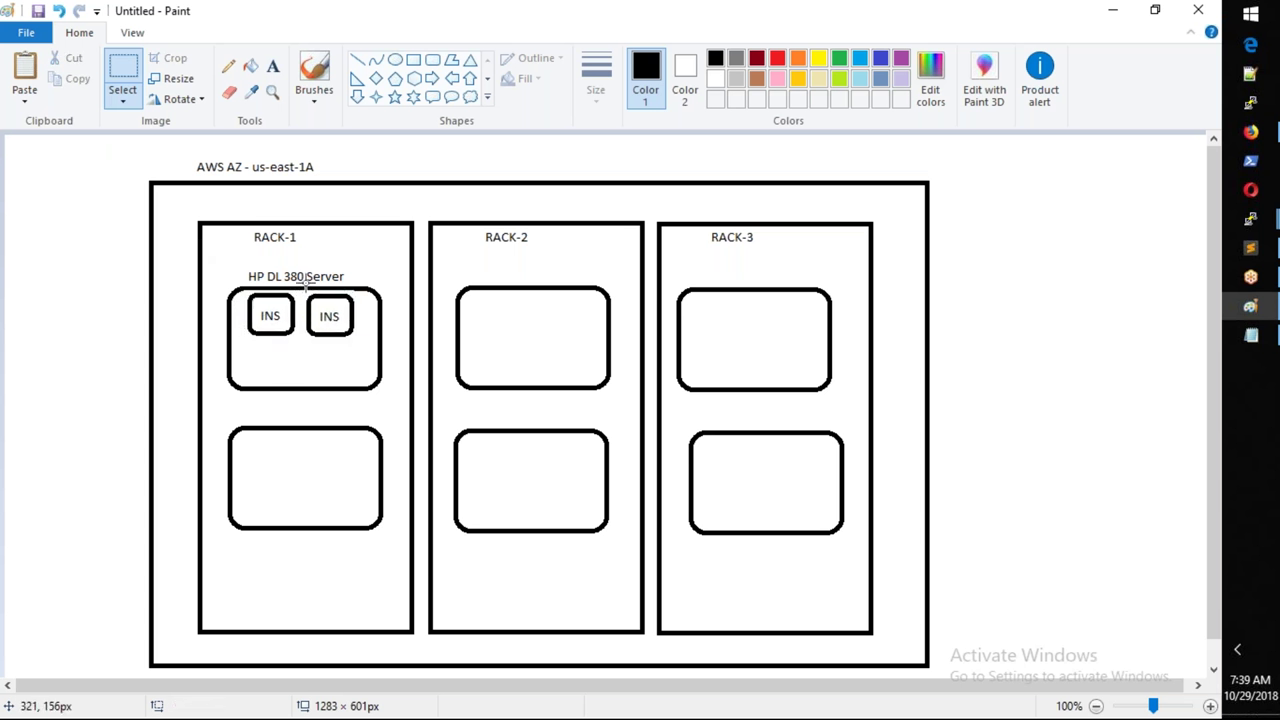
Step: Copy an INS box and place two duplicates as a second row inside the upper RACK-1 box
left_click_drag(305, 293, 357, 341)
key("ctrl+c")
key("ctrl+v")
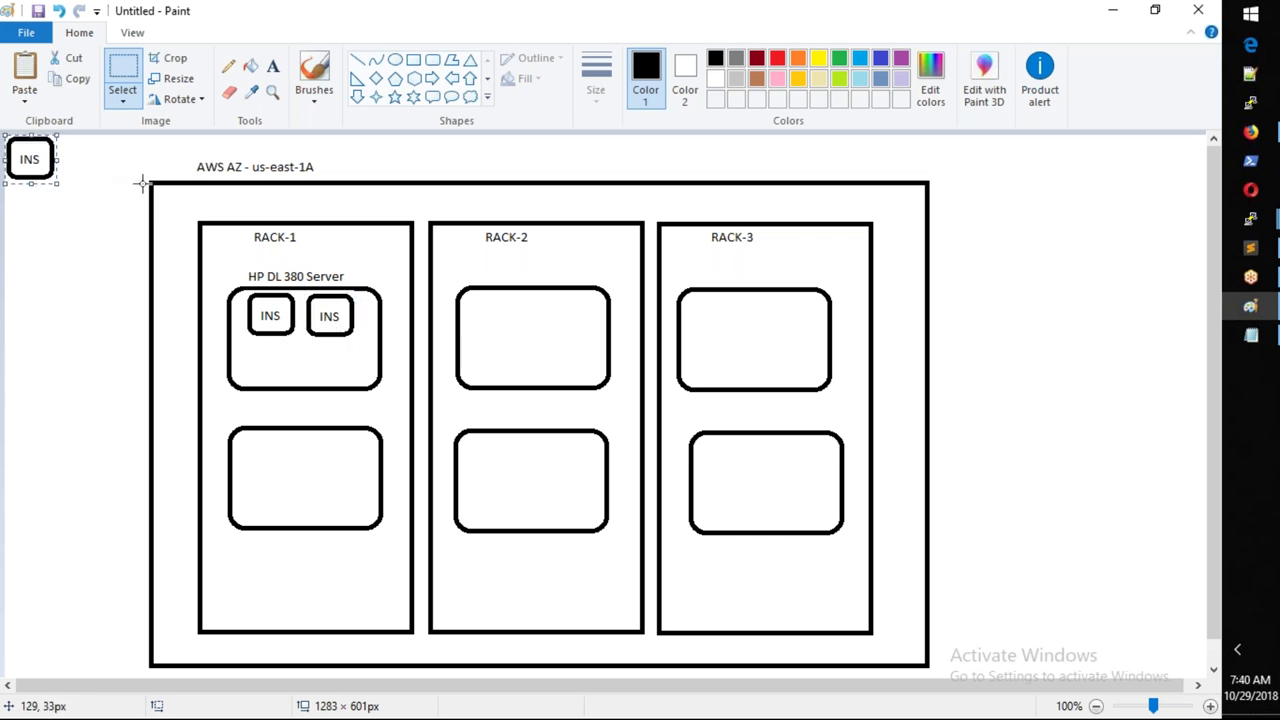
left_click_drag(30, 166, 270, 368)
key("ctrl+v")
left_click_drag(67, 181, 331, 362)
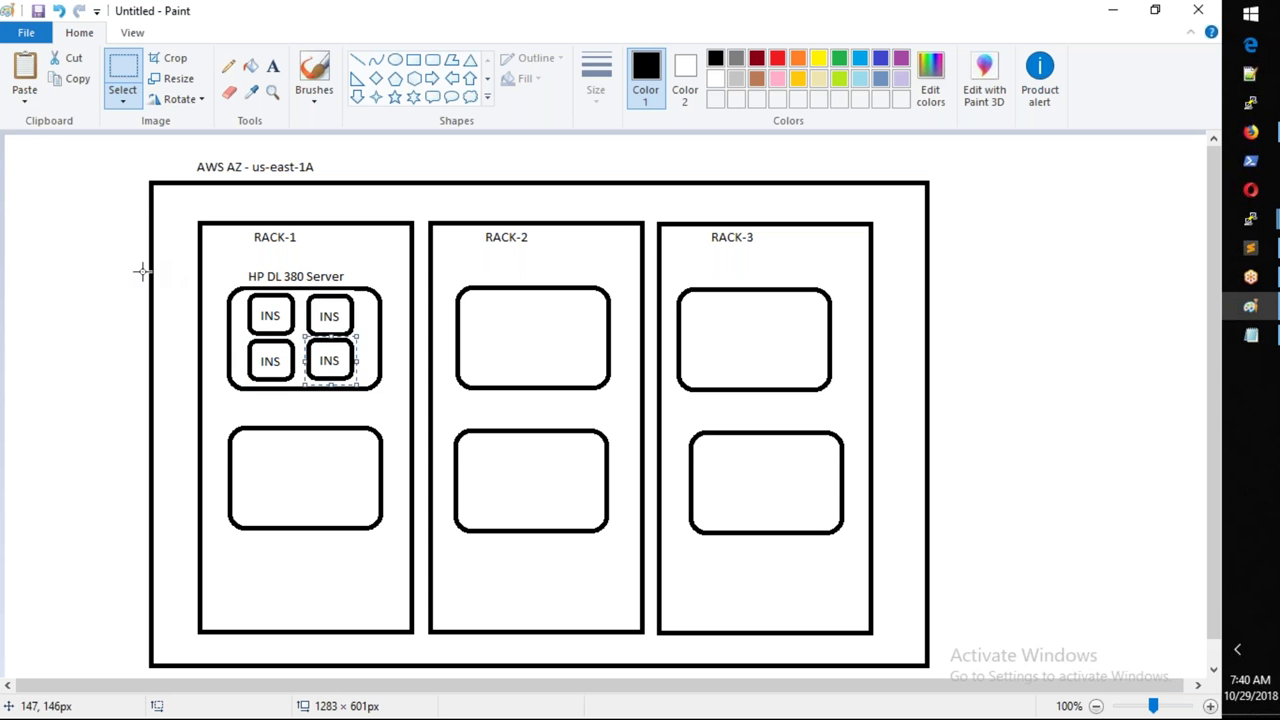
left_click(33, 270)
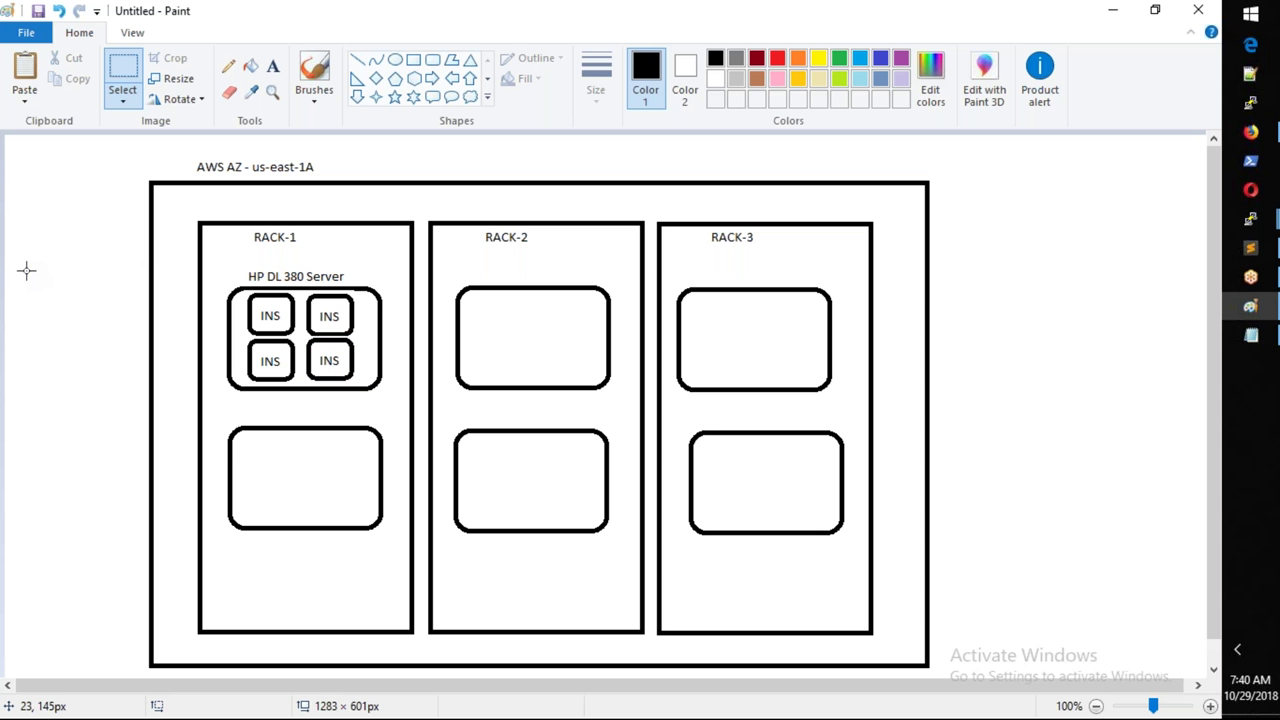
Step: Switch to Firefox's EC2 launch wizard and set Tenancy to "Dedicated host - Launch this instance on a Dedicated host"
left_click(1243, 133)
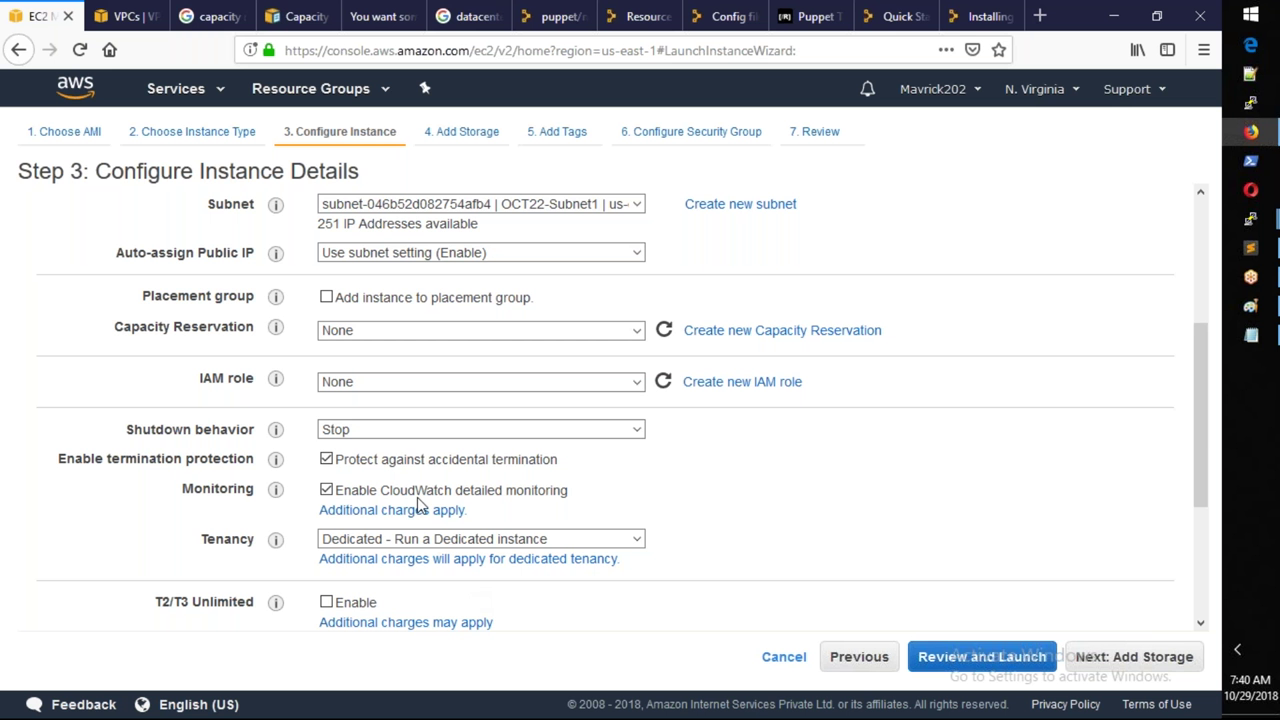
key("alt+Tab")
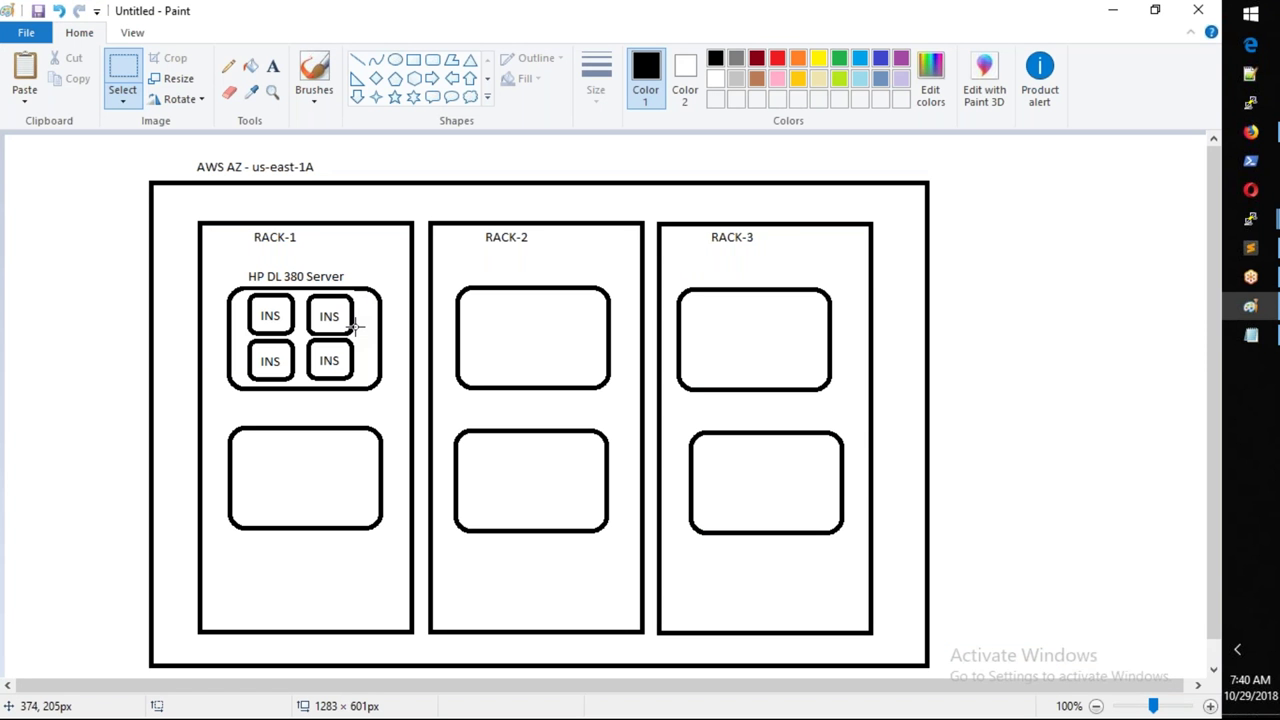
key("alt+Tab")
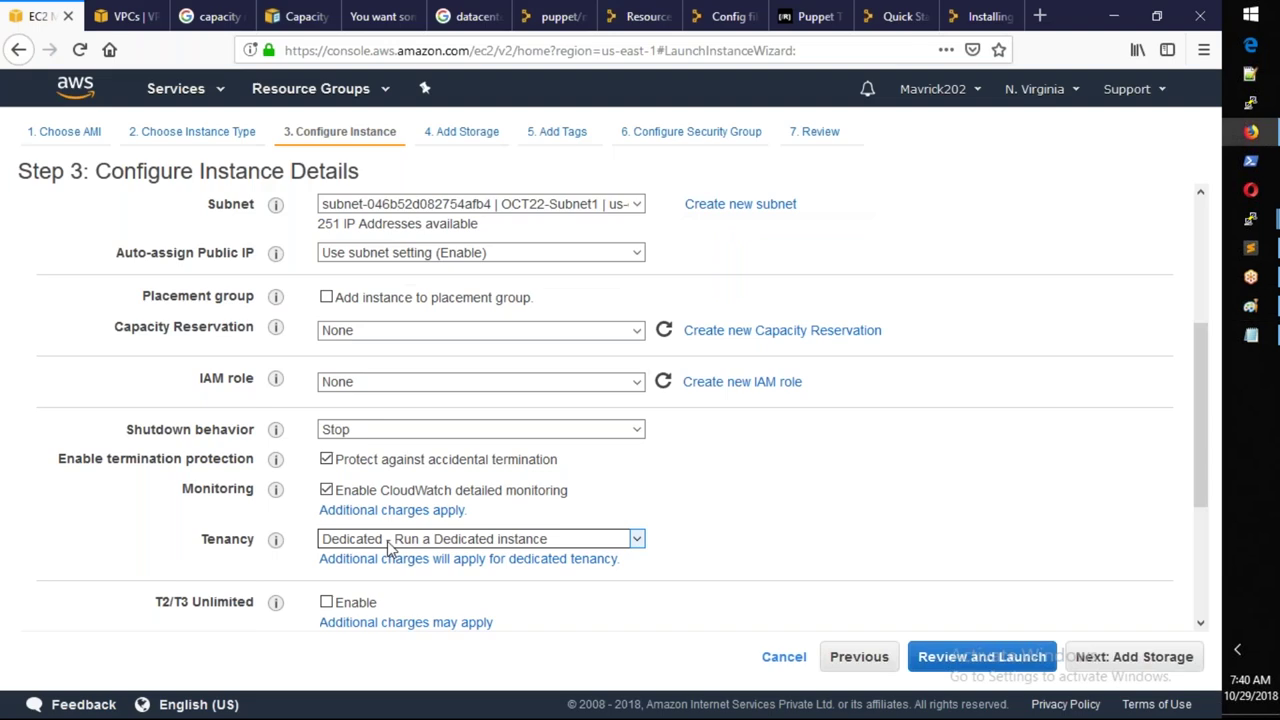
left_click(387, 542)
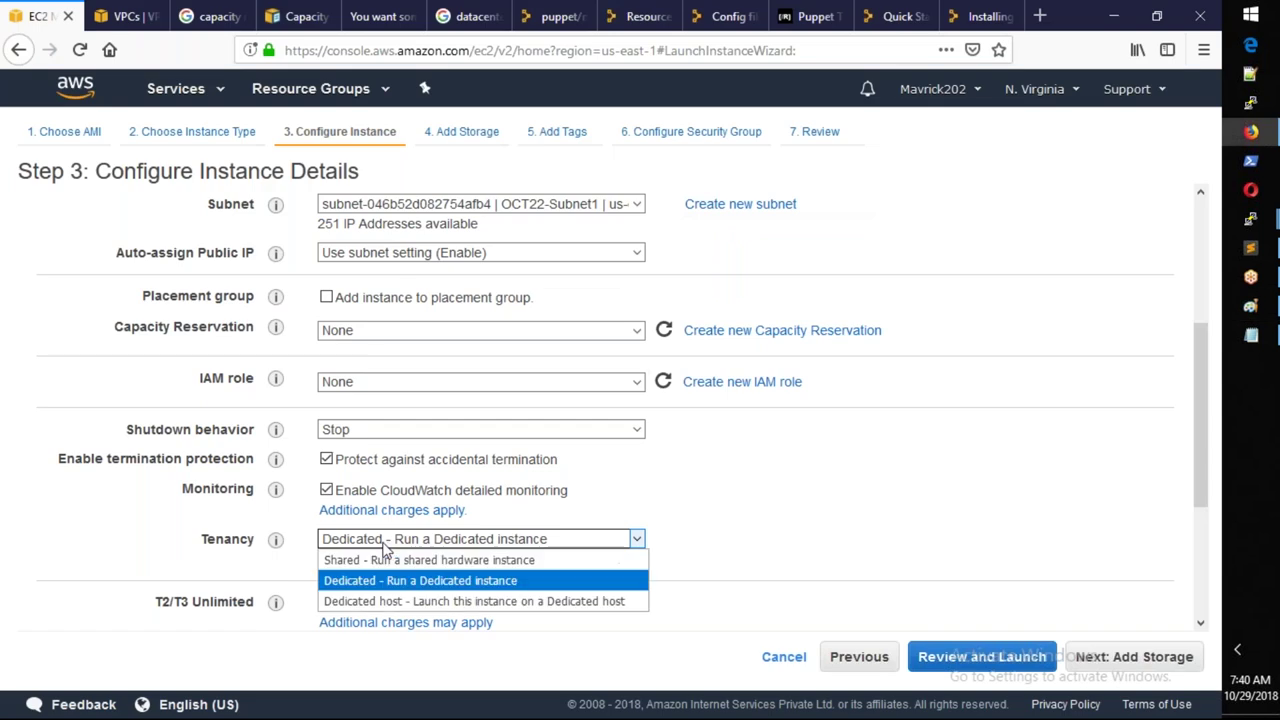
left_click(370, 601)
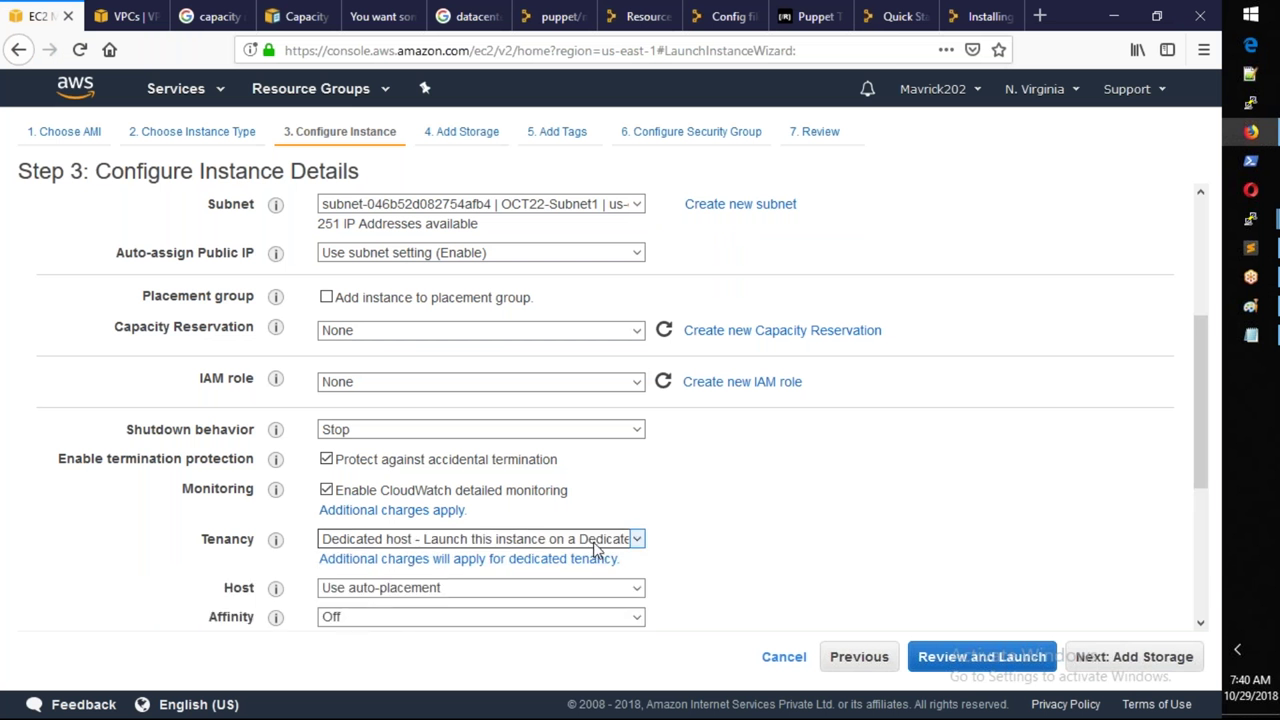
Step: Glance at the rack diagram in Paint, and set Tenancy to "Shared - Run a shared hardware instance" in Firefox's launch wizard
key("alt+Tab")
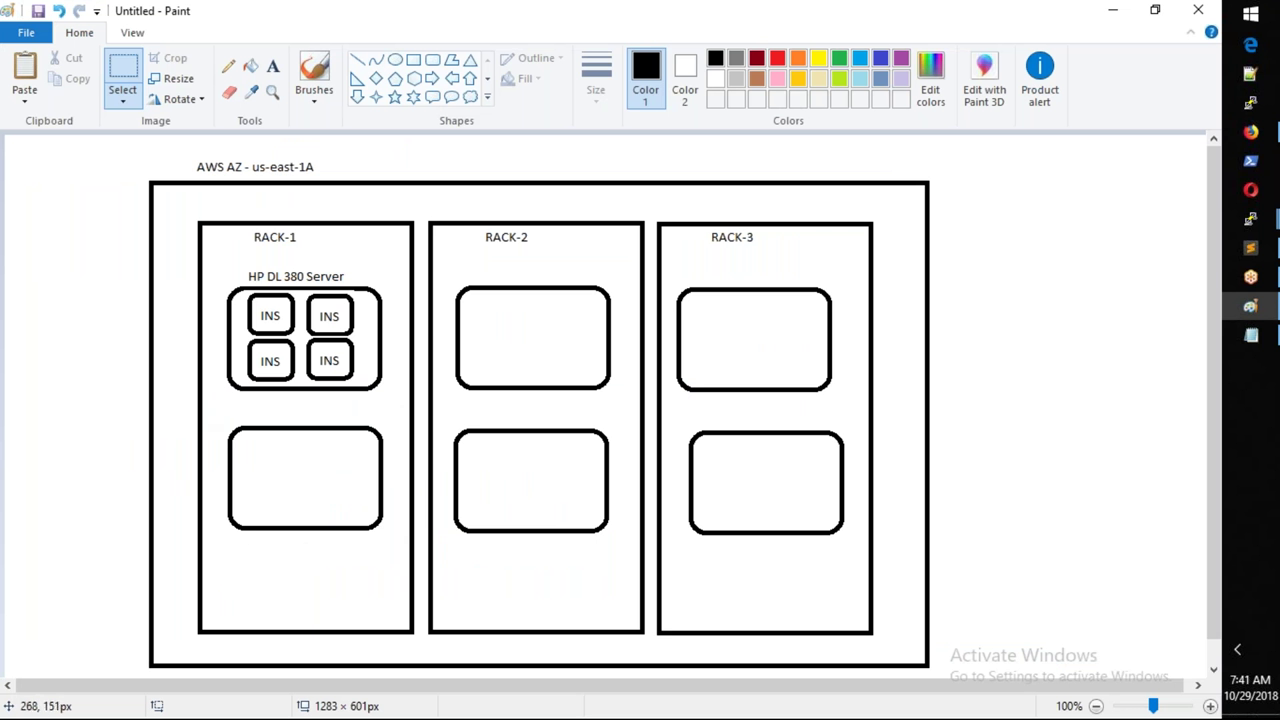
key("alt+Tab")
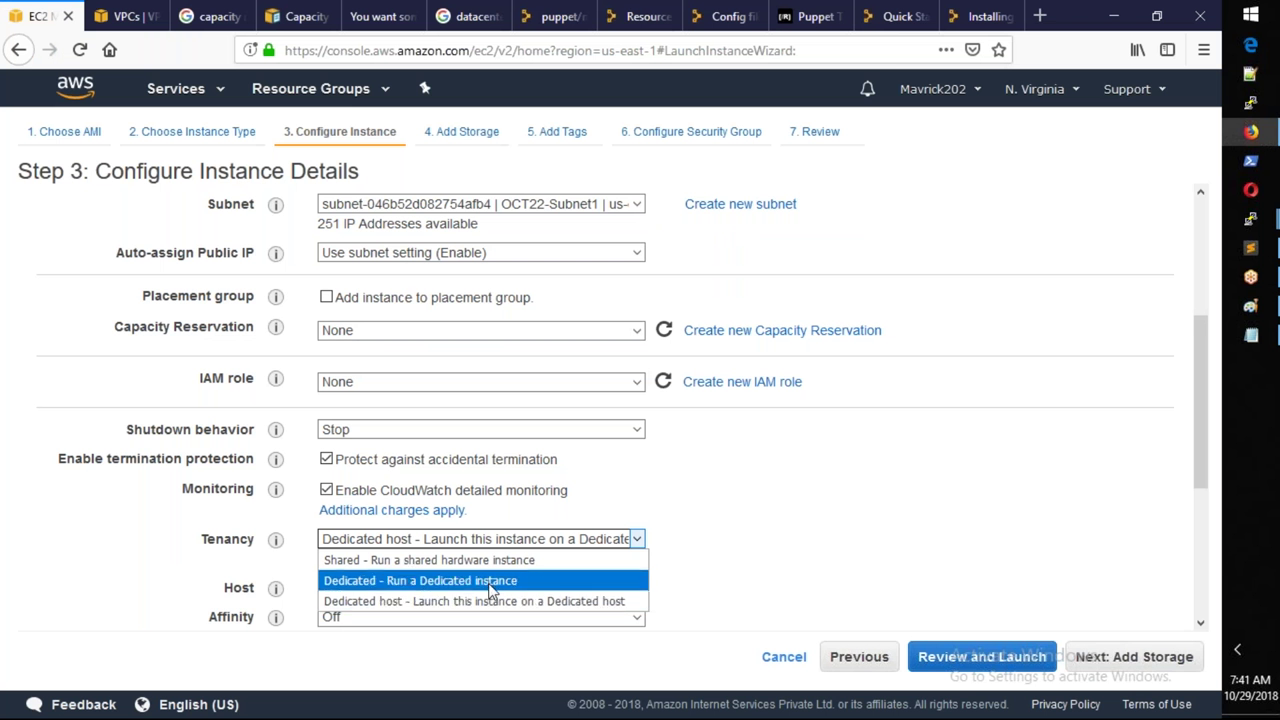
key("alt+Tab")
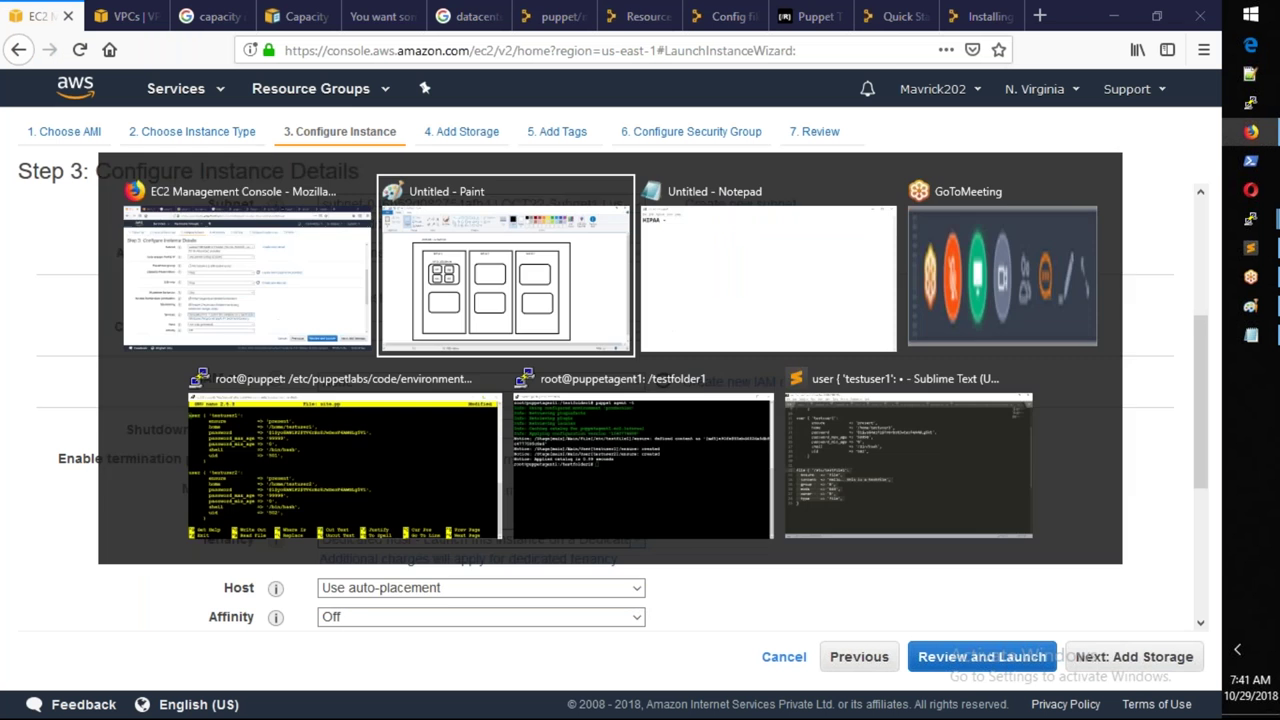
key("alt+Tab")
left_click(575, 540)
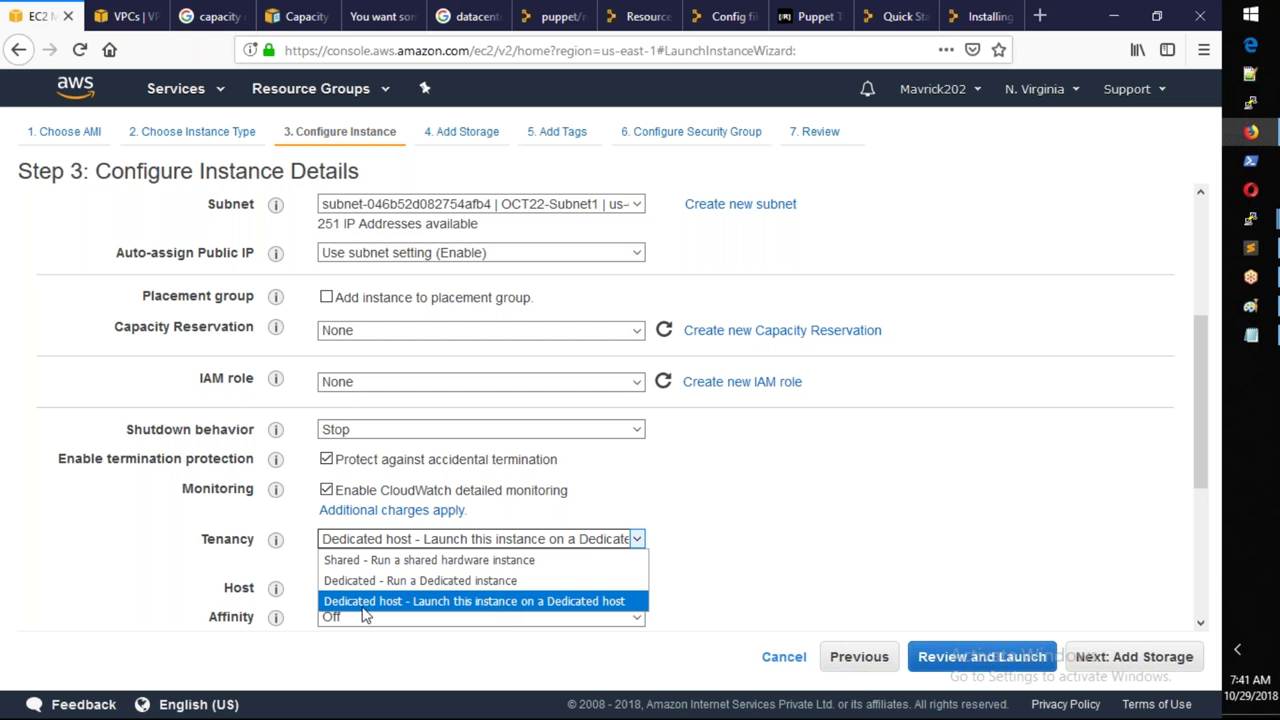
left_click(435, 562)
left_click(445, 539)
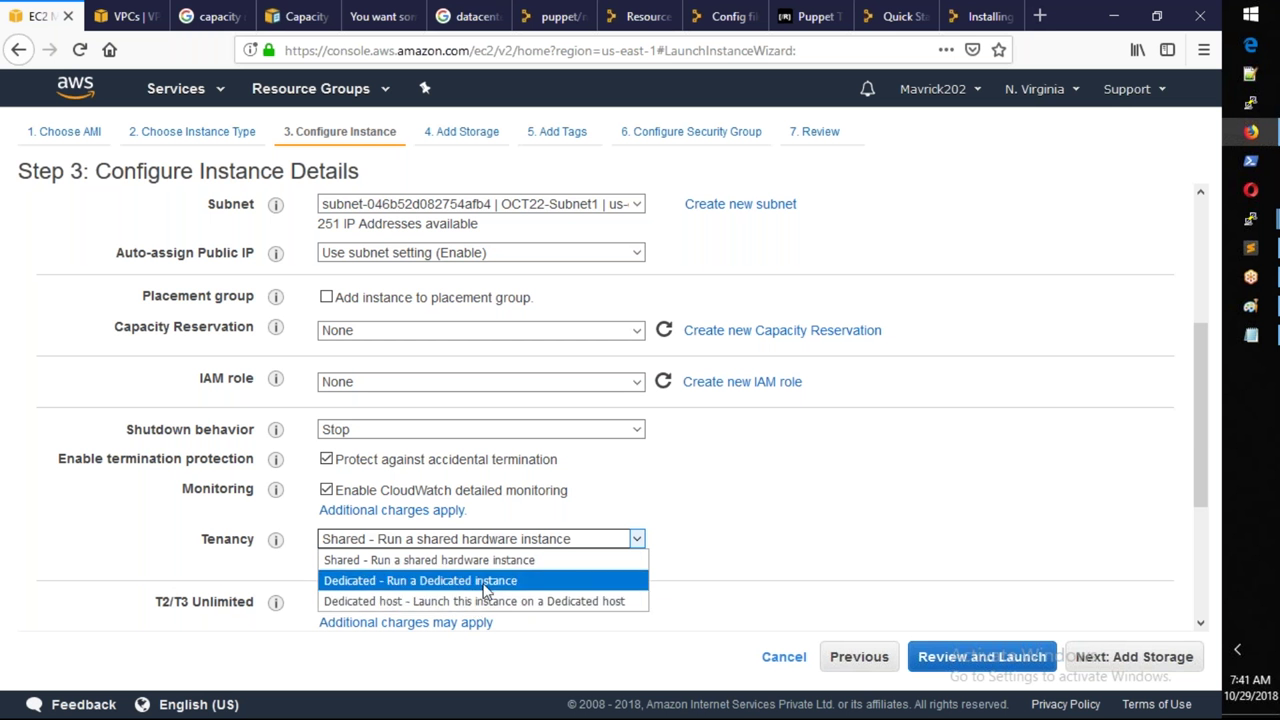
left_click(843, 503)
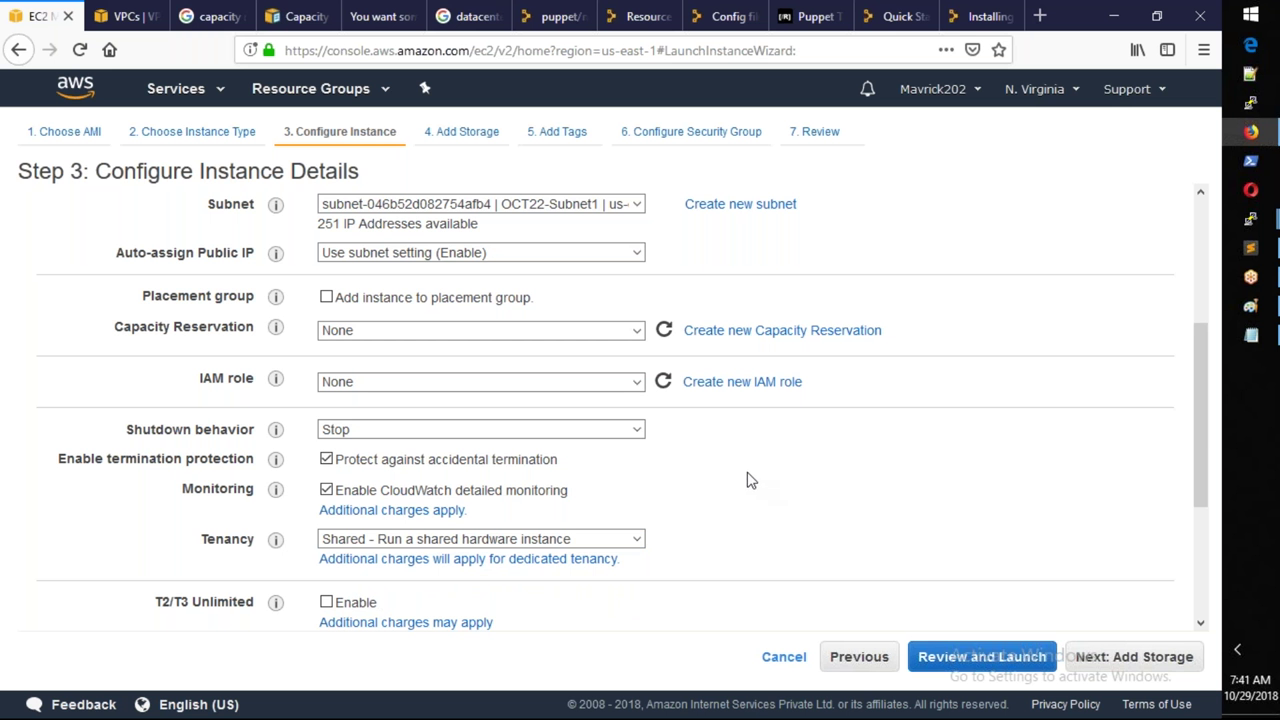
Step: Examine the T2/T3 Unlimited setting below Tenancy in the instance details
scroll(749, 480, "down", 3)
left_click_drag(157, 425, 225, 462)
left_click(225, 462)
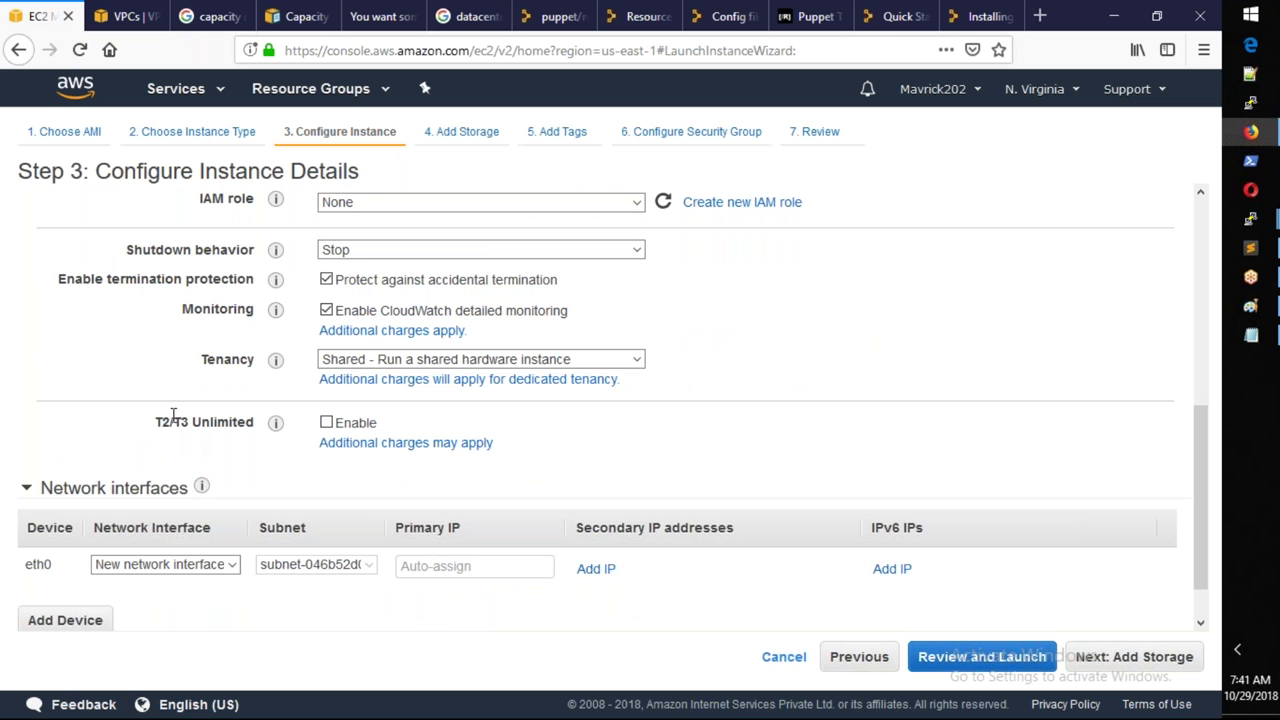
left_click_drag(173, 414, 232, 424)
left_click(240, 471)
left_click(355, 425)
left_click_drag(173, 422, 198, 454)
Step: Go back to the instance types, select m5d.2xlarge, and continue to the instance details with that type
left_click(862, 660)
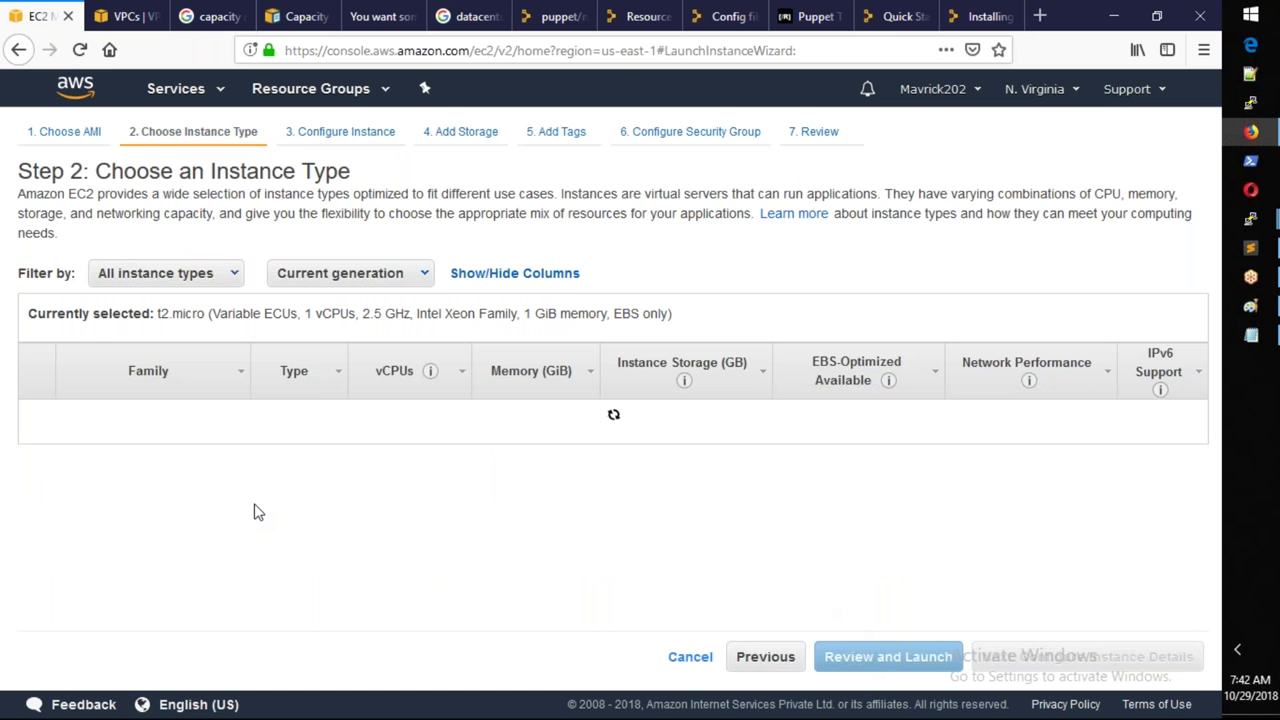
scroll(255, 512, "down", 3)
scroll(255, 512, "down", 8)
left_click(37, 531)
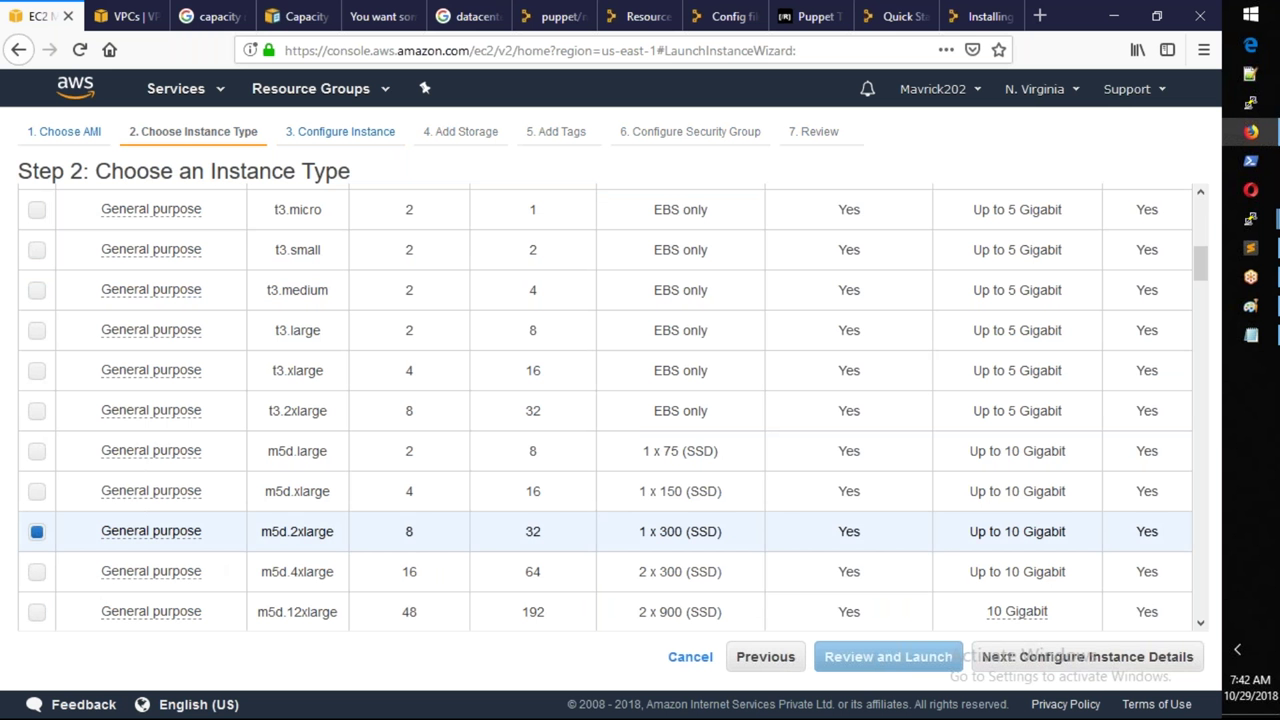
left_click(1100, 657)
left_click(304, 412)
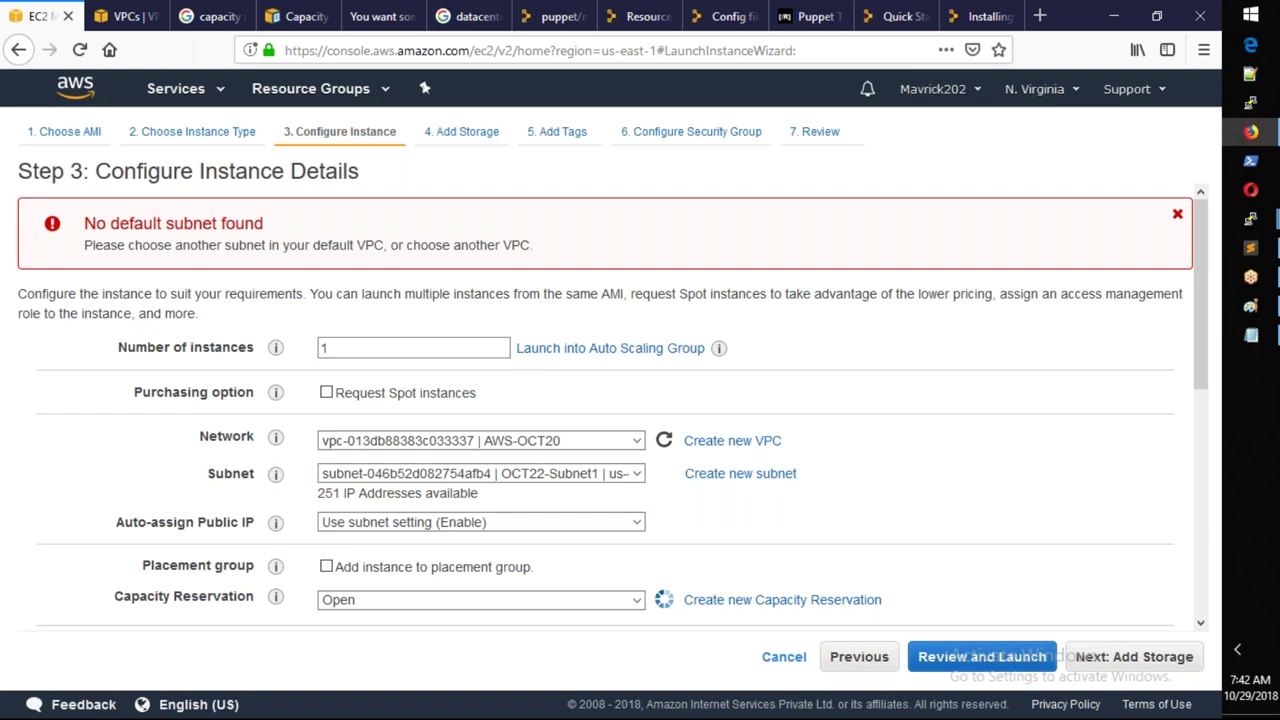
Step: Review the instance details for m5d.2xlarge, checking the options around Tenancy and EBS optimization
scroll(562, 512, "down", 3)
scroll(562, 512, "down", 1)
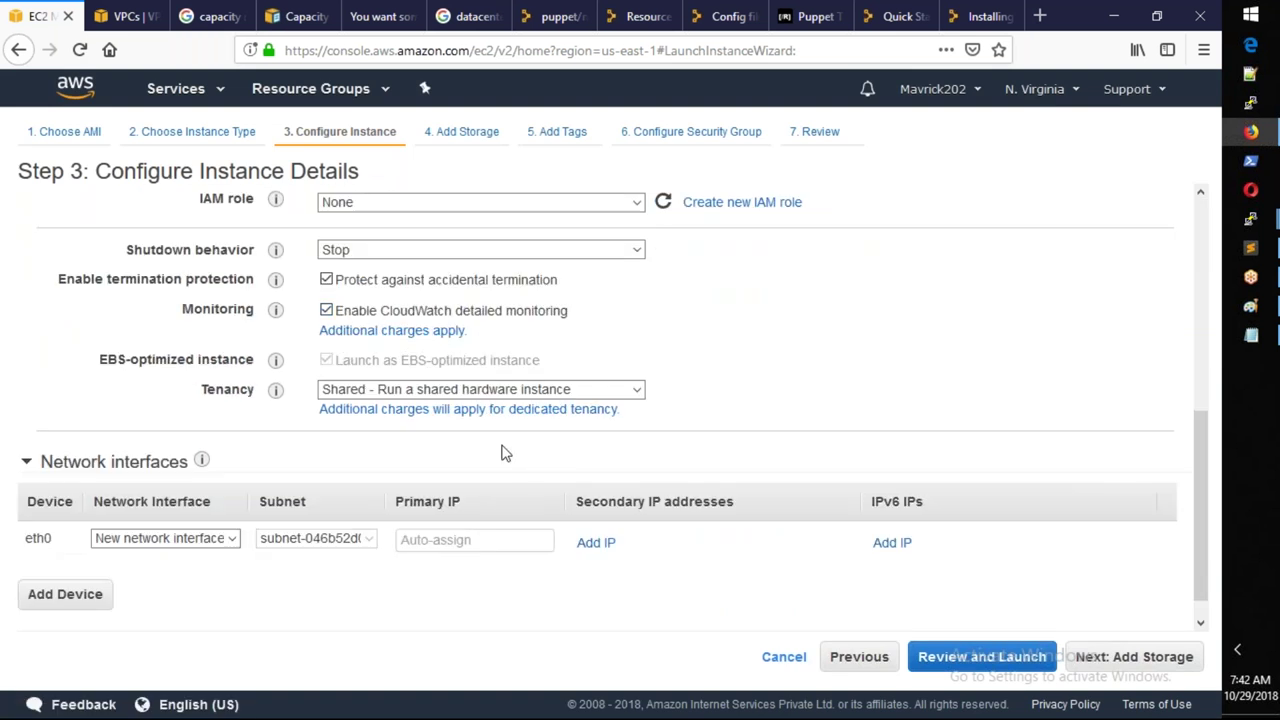
scroll(505, 453, "up", 1)
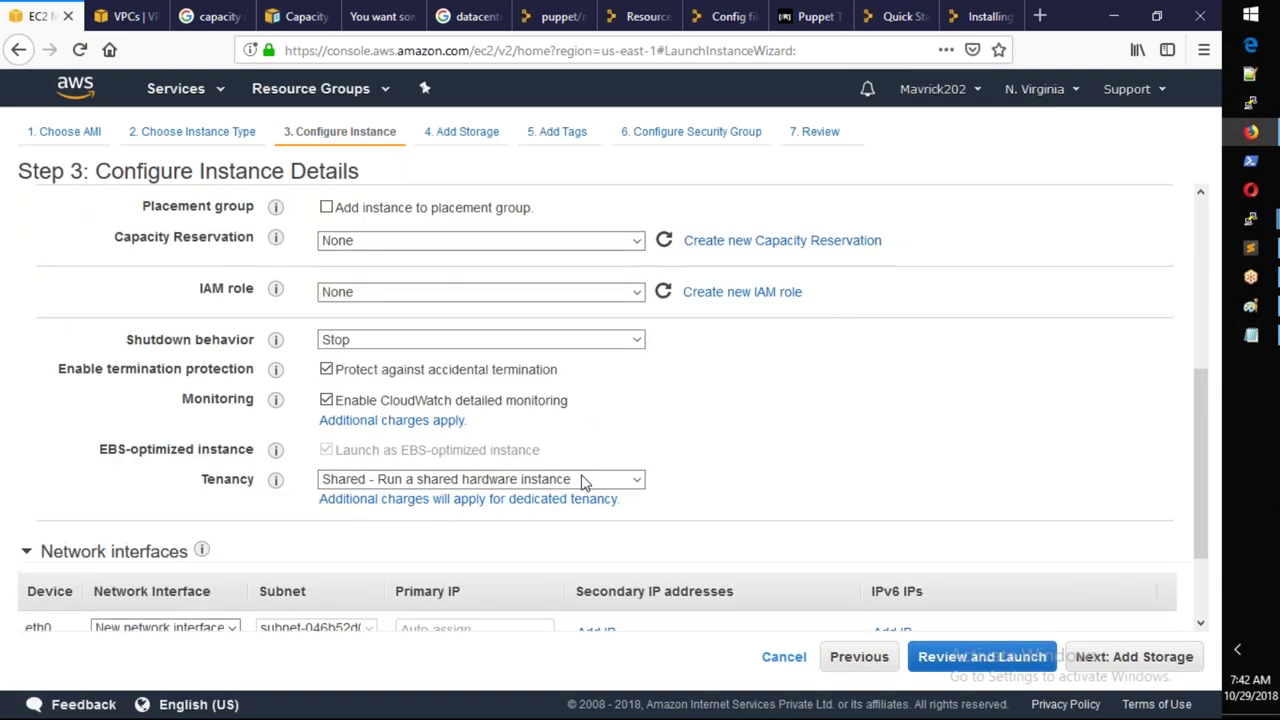
Step: Go back to the instance types, select t2.micro, and continue to the instance details with that type, reviewing down to Network interfaces
left_click(858, 657)
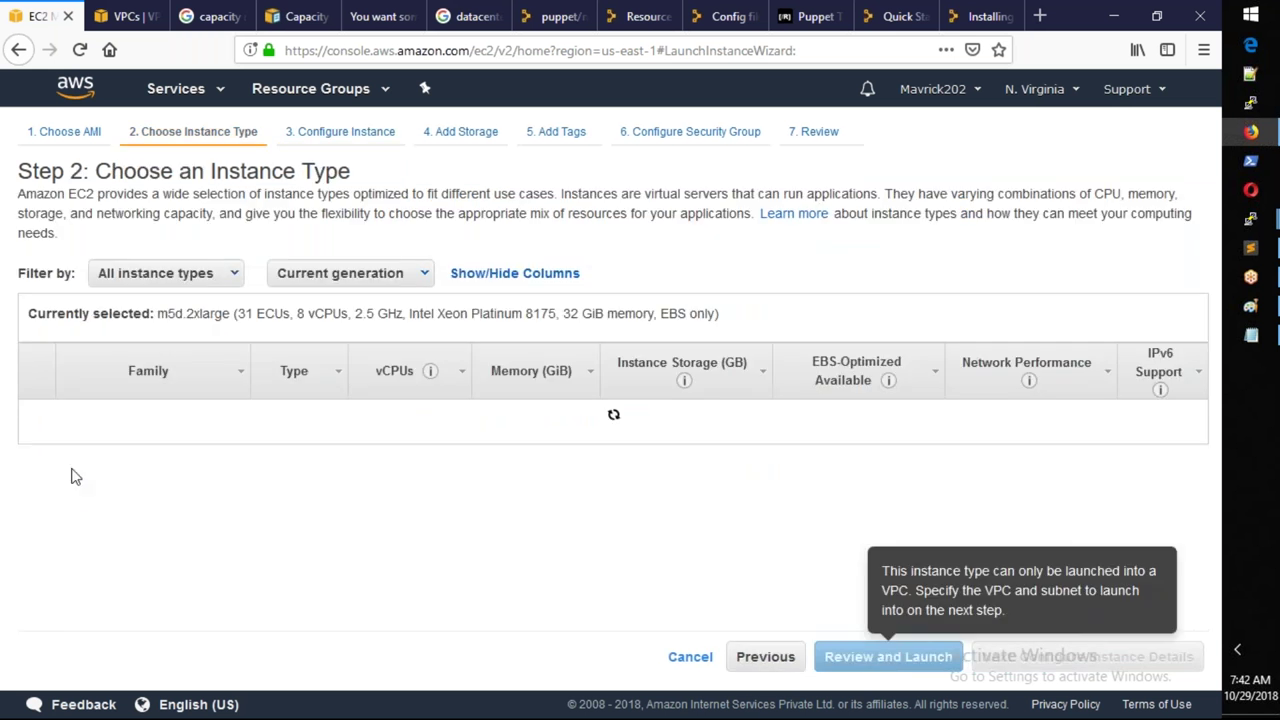
left_click(266, 482)
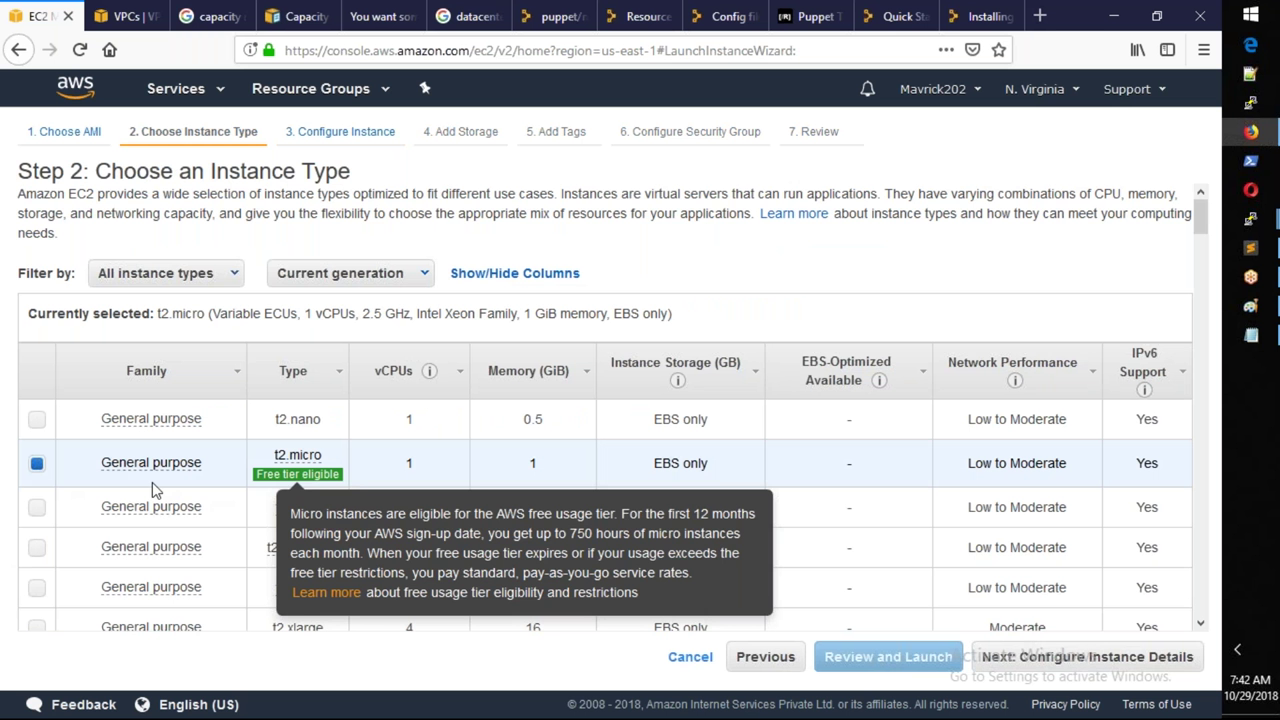
left_click(1087, 656)
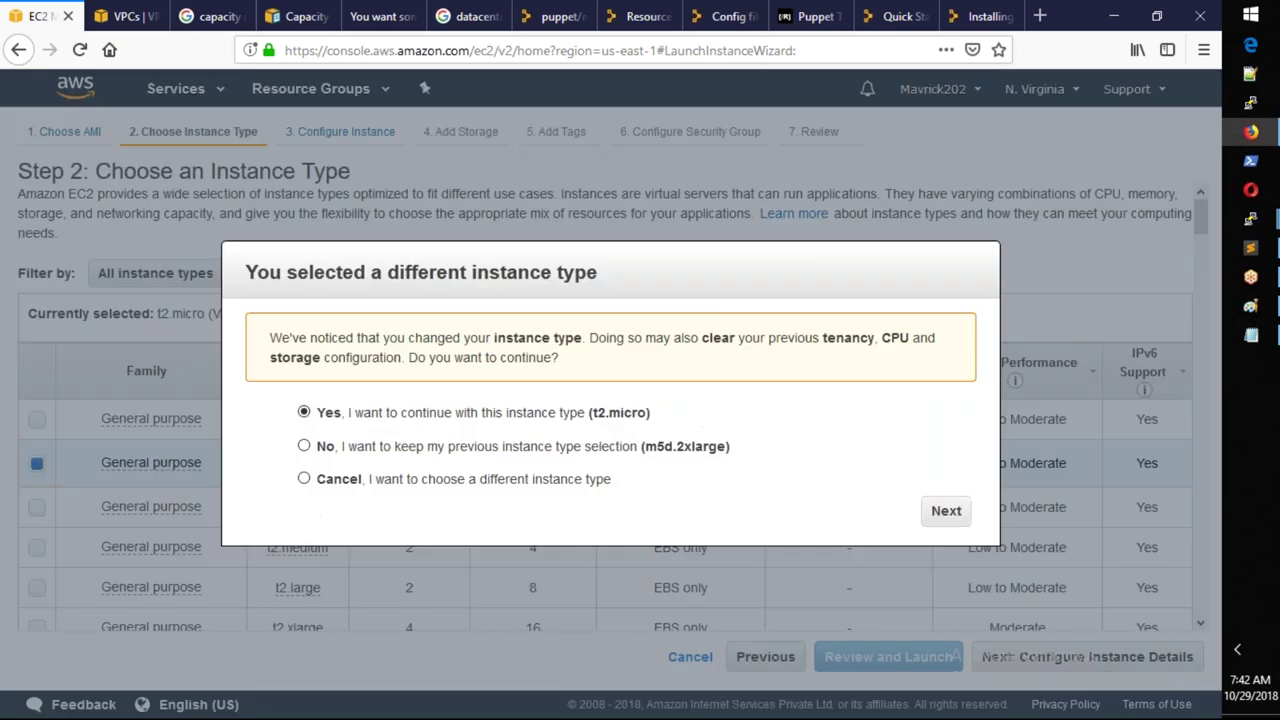
left_click(963, 511)
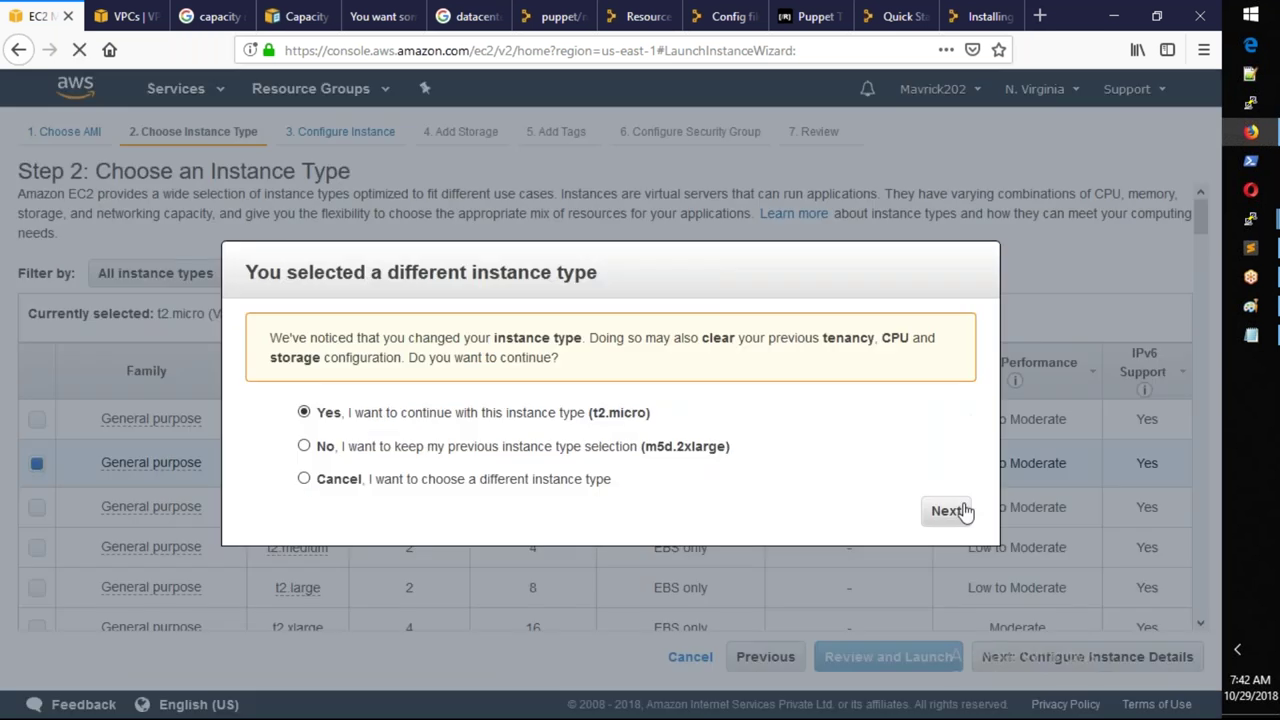
scroll(697, 501, "down", 3)
scroll(713, 511, "down", 1)
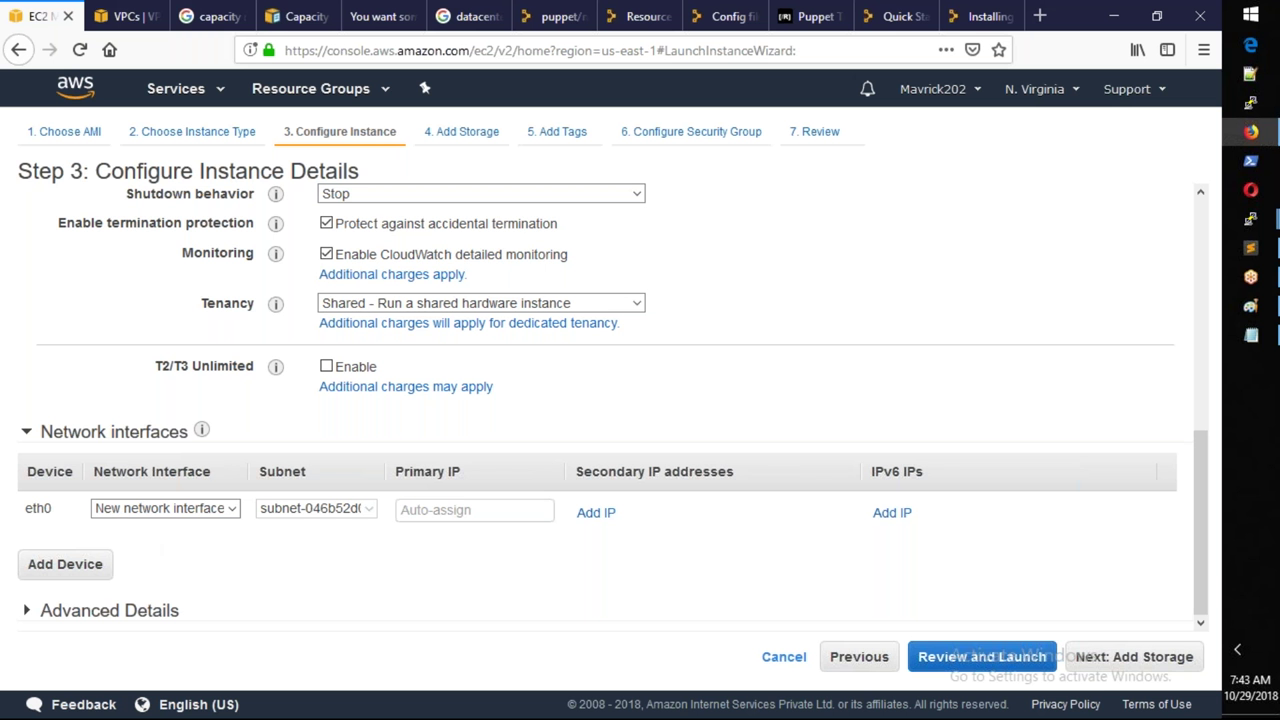
Step: Close all the open Puppet tabs in the browser, keeping the AWS and Google ones
left_click(556, 14)
left_click(581, 17)
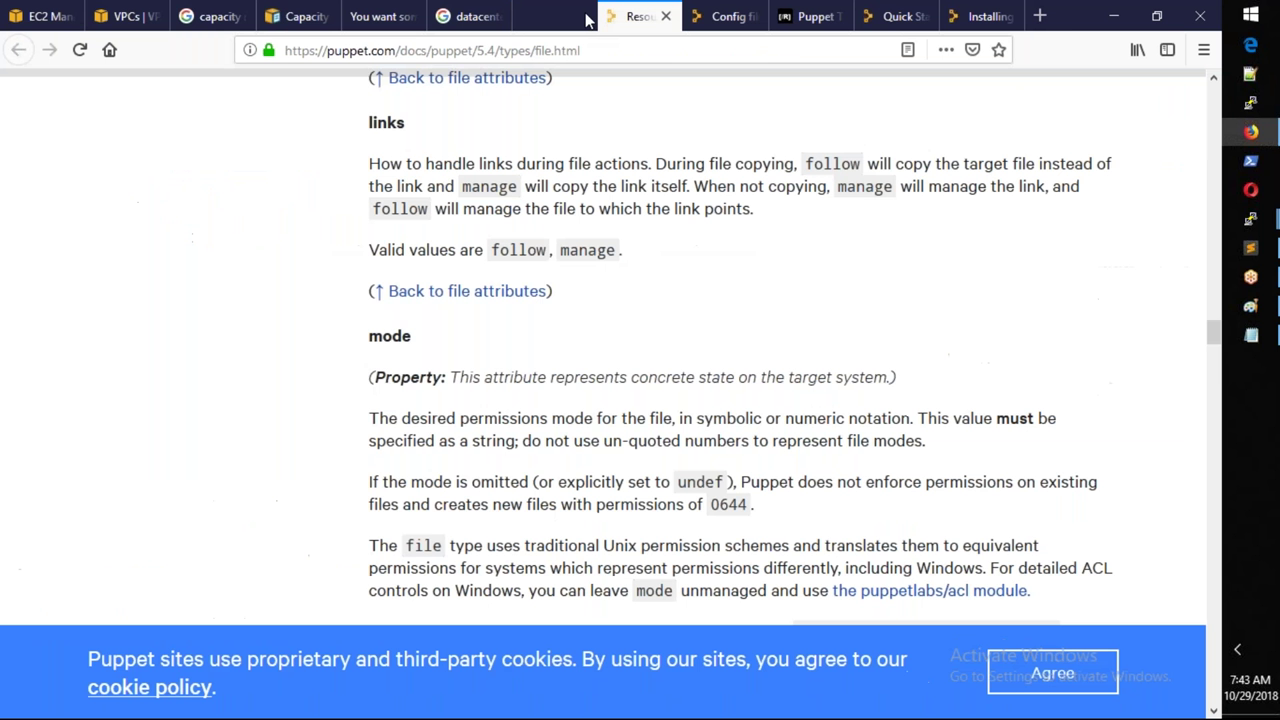
key("ctrl+w")
key("ctrl+w")
key("ctrl+w")
key("ctrl+w")
key("ctrl+w")
Step: Open the Google home page in place of the datacenter rack results and enter "network" as the search term
left_click(397, 57)
type("g")
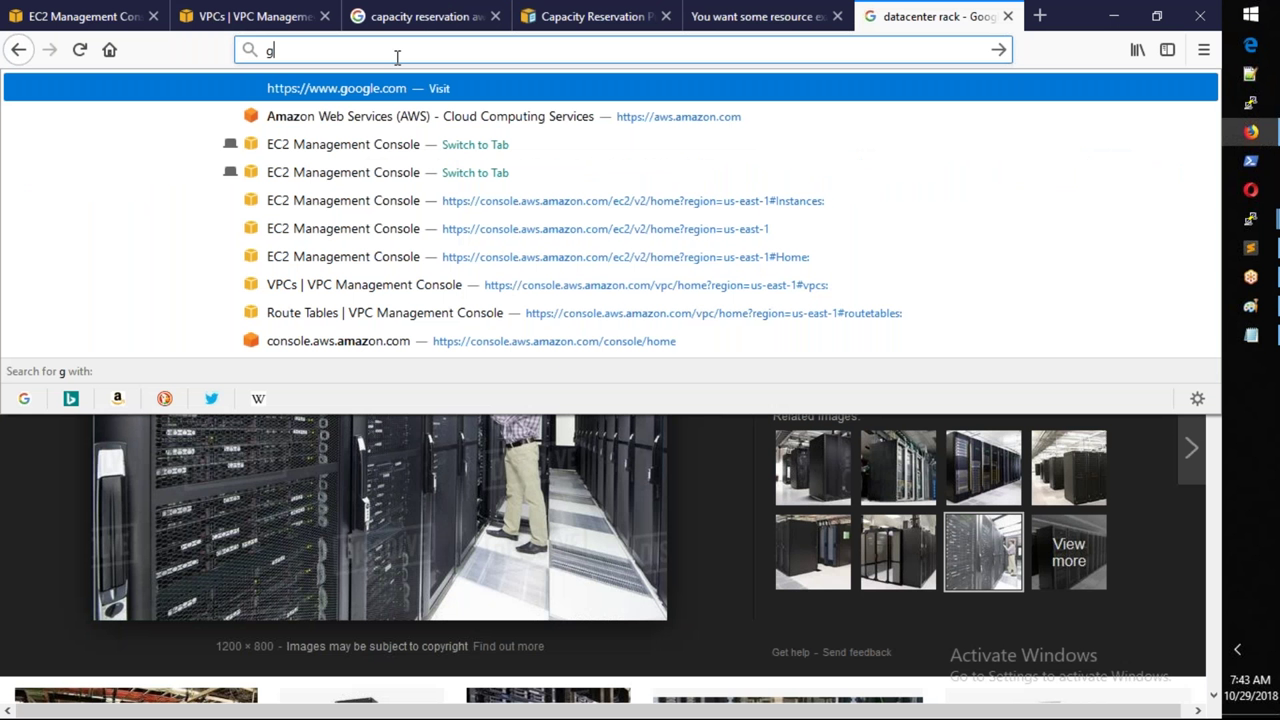
key("Return")
type("net")
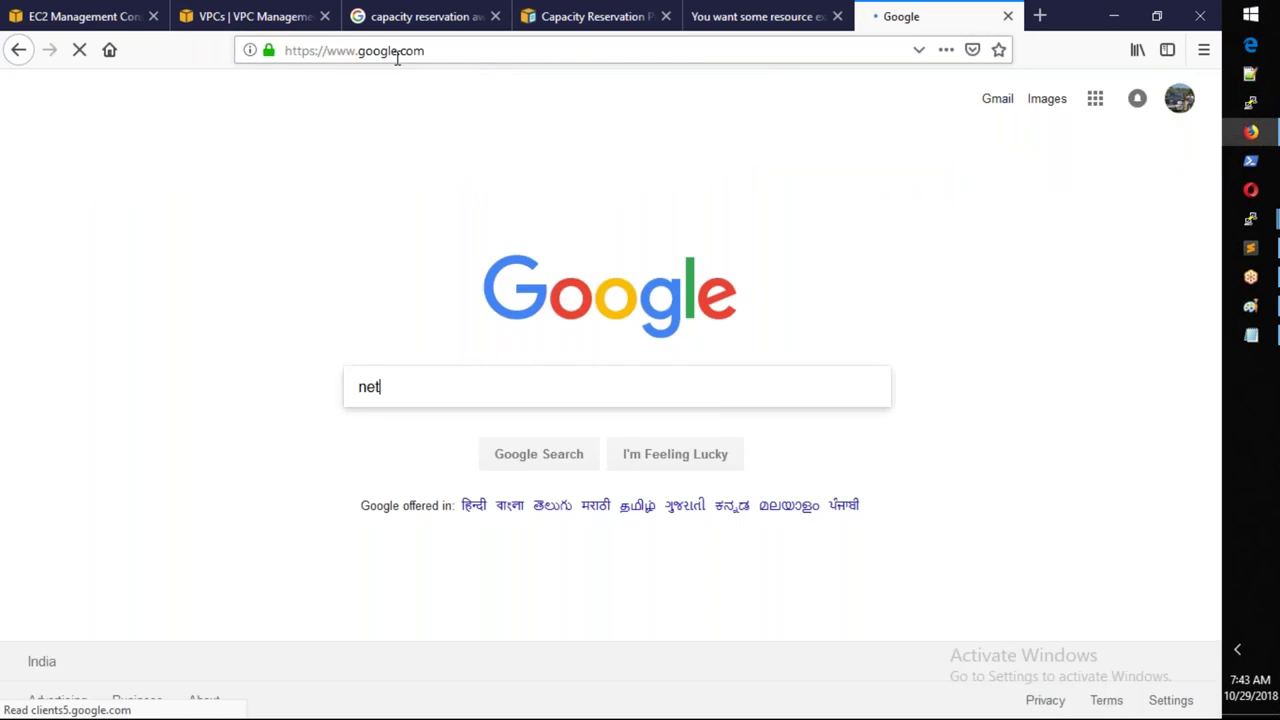
type("work")
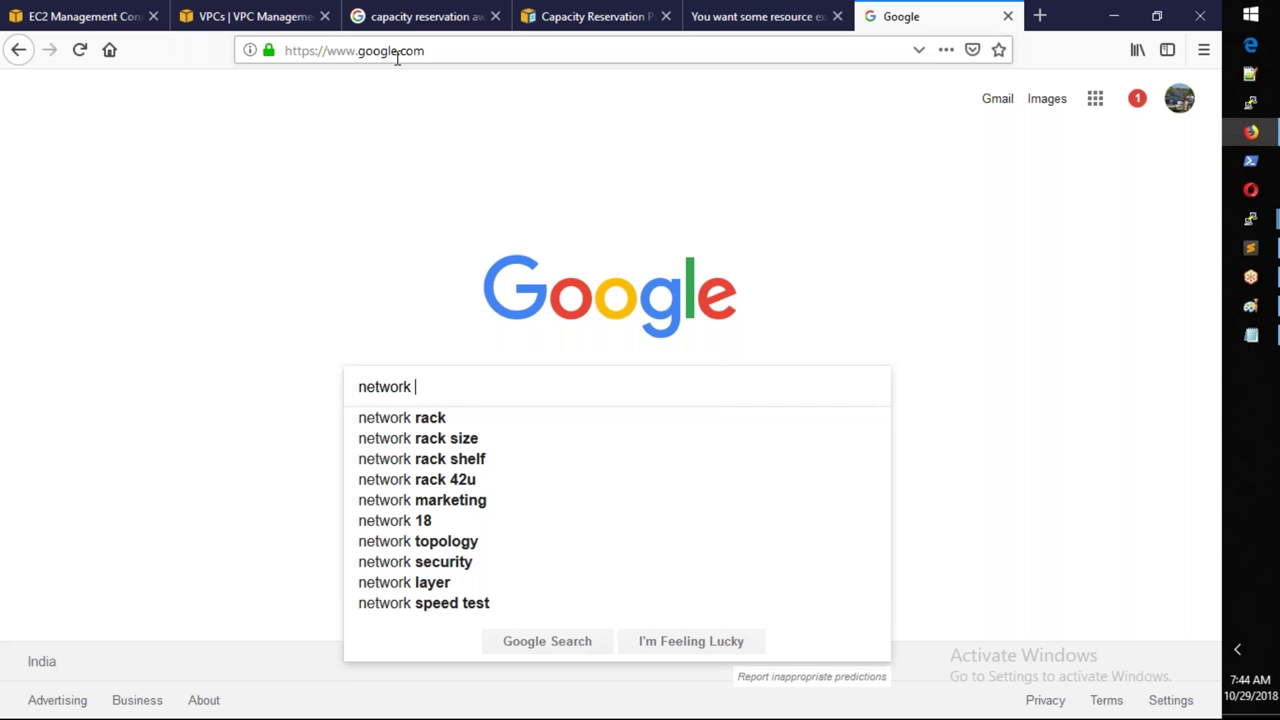
Step: Switch to Paint and place a copy of an INS box in the lower server of RACK-1
left_click(1251, 310)
left_click_drag(243, 292, 299, 337)
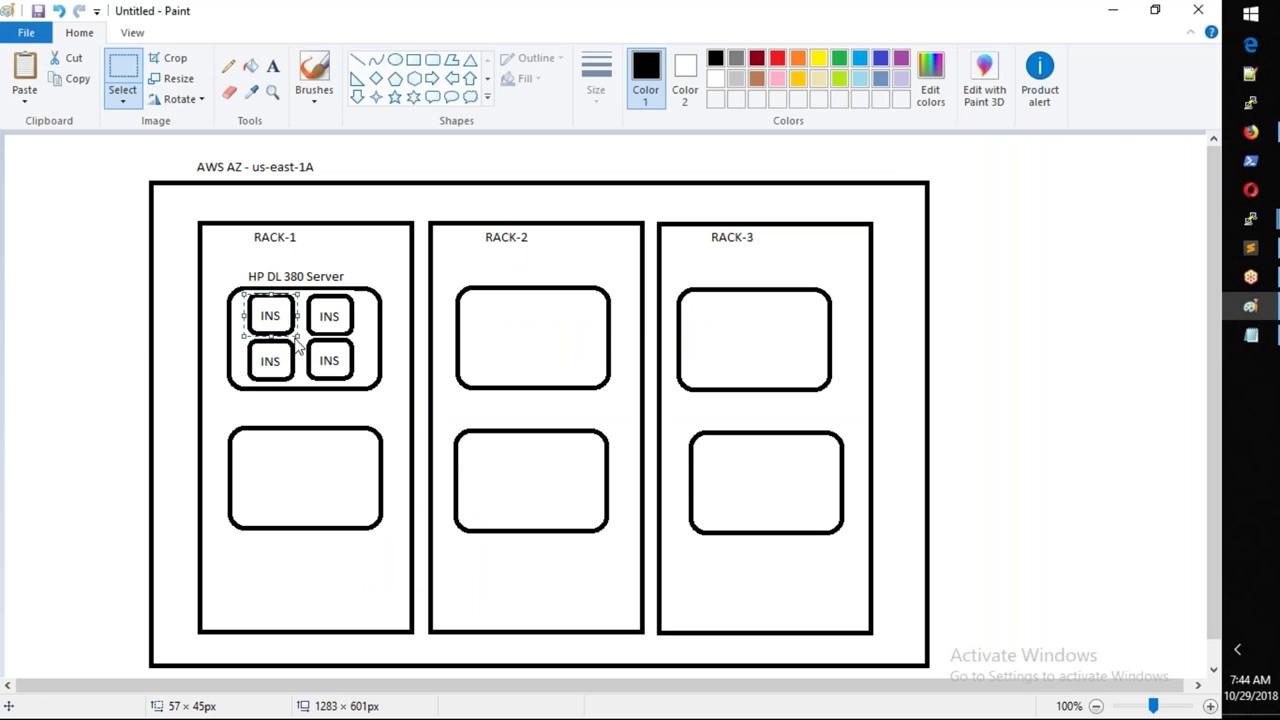
key("ctrl+c")
key("ctrl+v")
left_click_drag(23, 158, 336, 468)
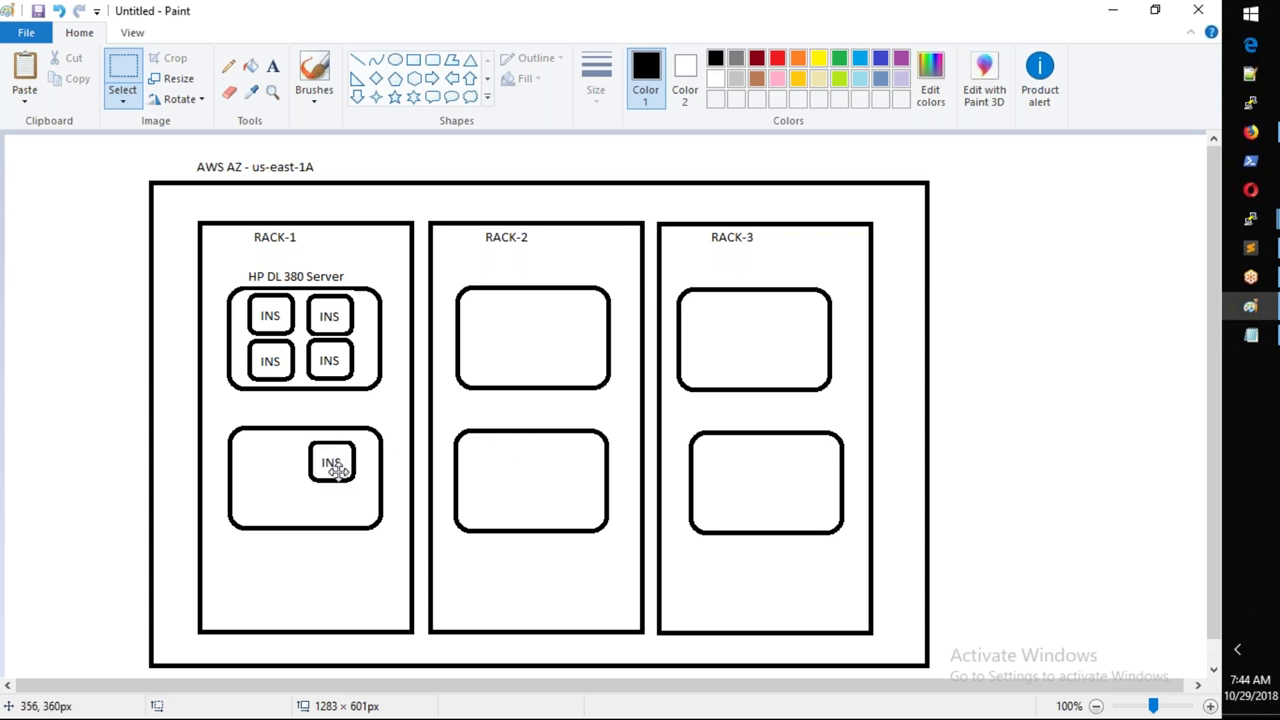
left_click(325, 590)
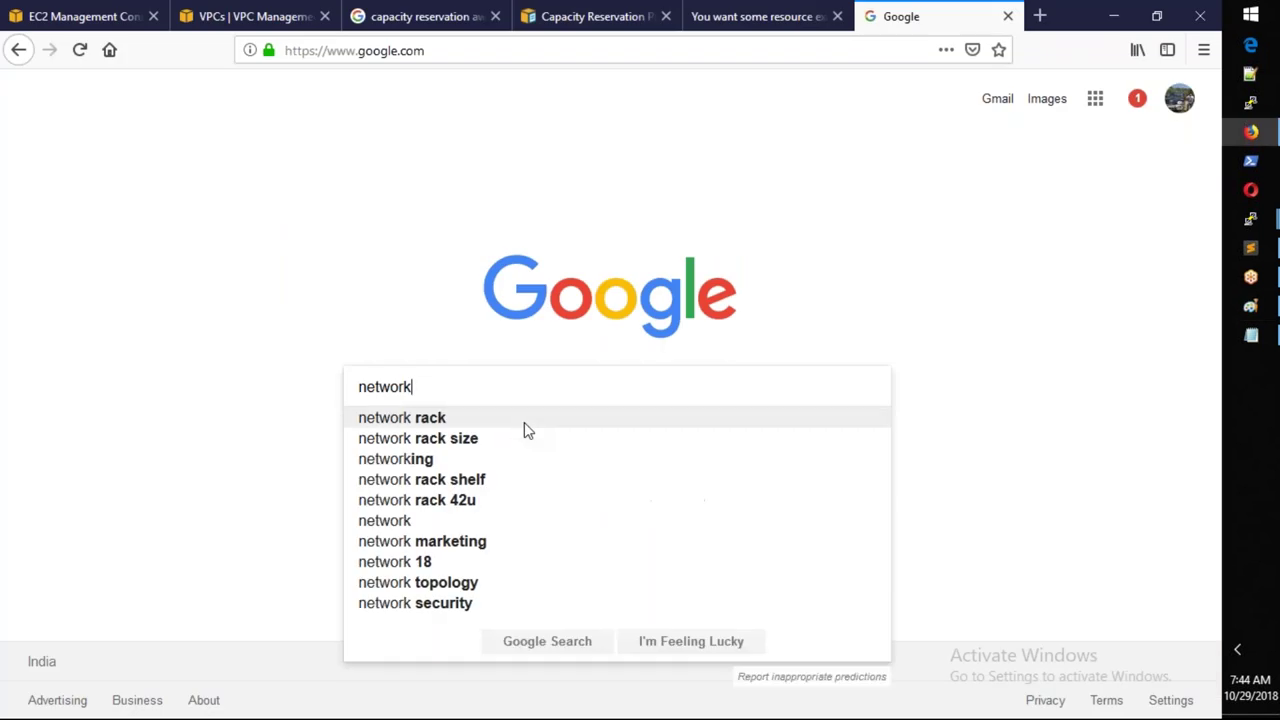
Step: Return to Firefox and clear the term "network" from the Google search
key("BackSpace")
key("BackSpace")
key("BackSpace")
key("BackSpace")
key("BackSpace")
key("BackSpace")
key("BackSpace")
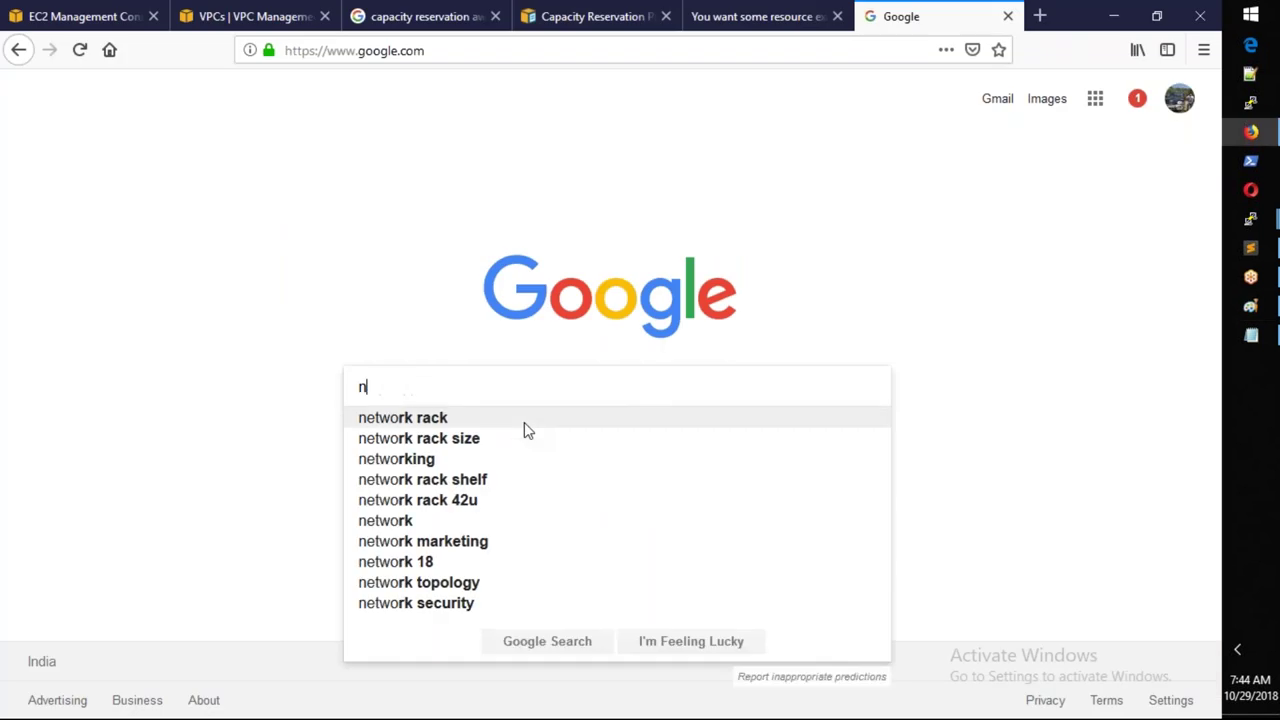
type("network inte")
key("BackSpace")
key("BackSpace")
key("BackSpace")
key("BackSpace")
key("BackSpace")
key("BackSpace")
key("BackSpace")
key("BackSpace")
key("BackSpace")
key("BackSpace")
key("BackSpace")
key("BackSpace")
Step: Search Google for "aws network interface max"
type("aws")
key("BackSpace")
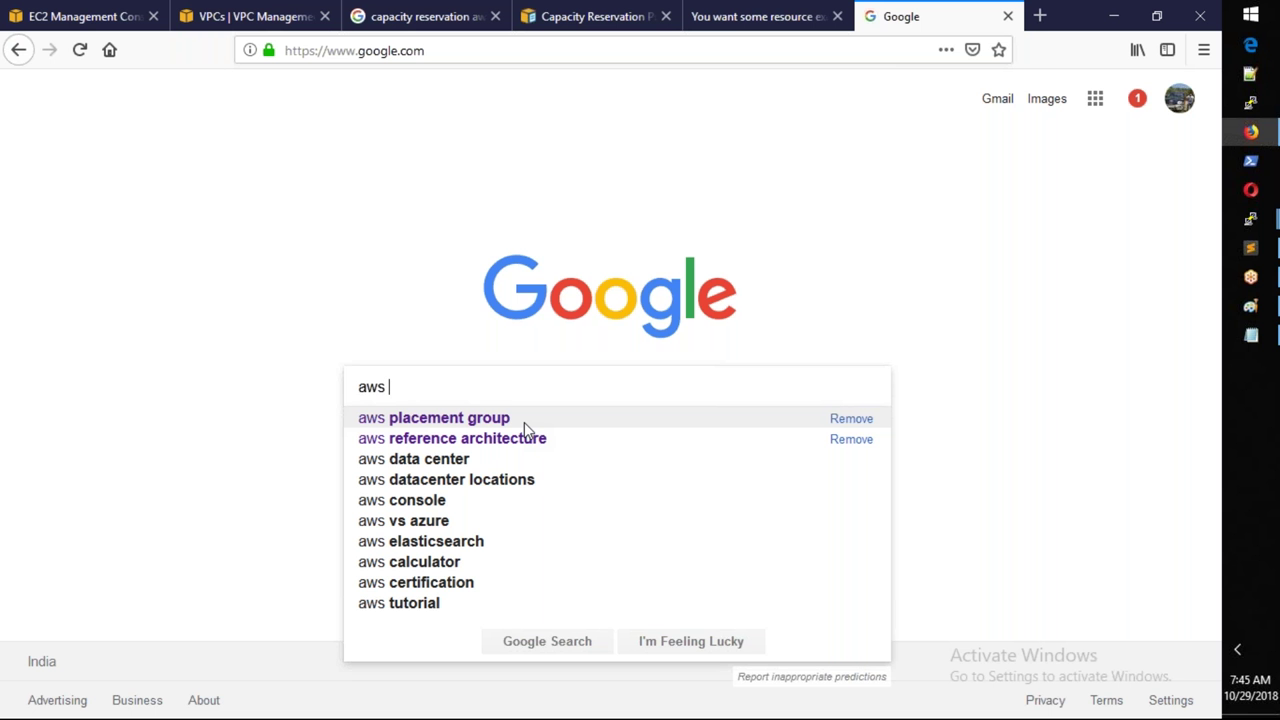
type("netw")
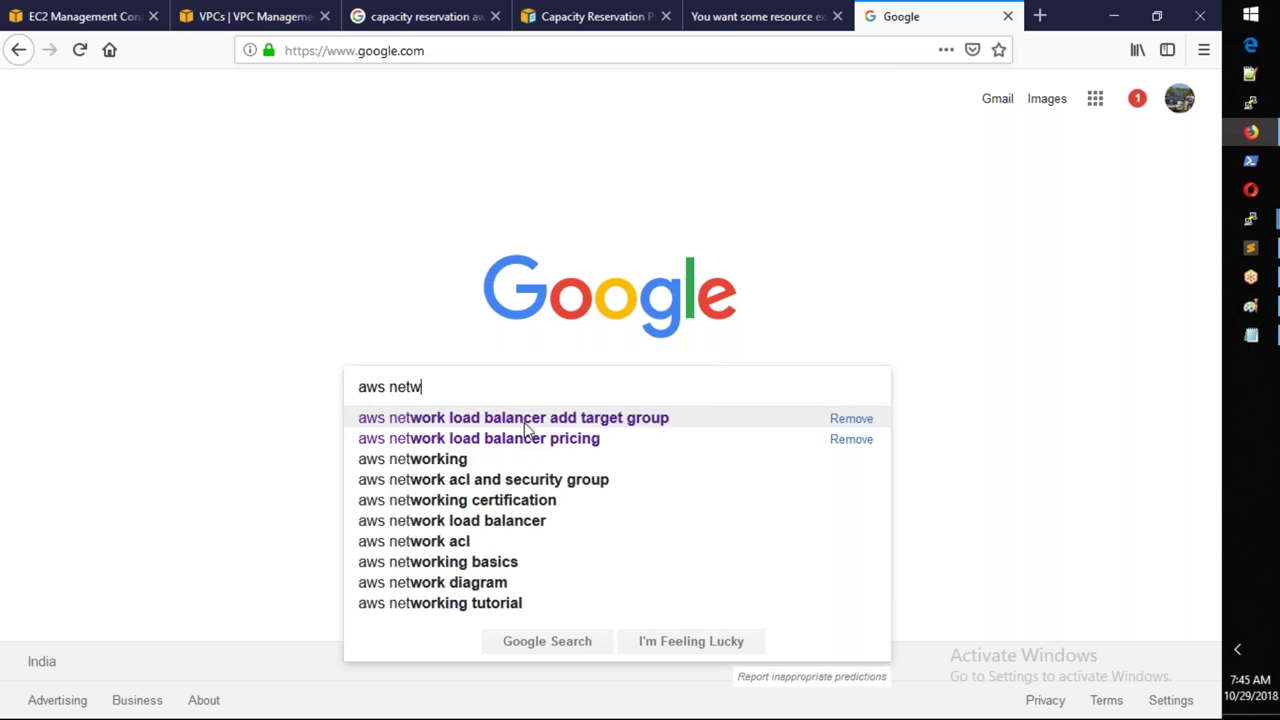
type("ork interface ma")
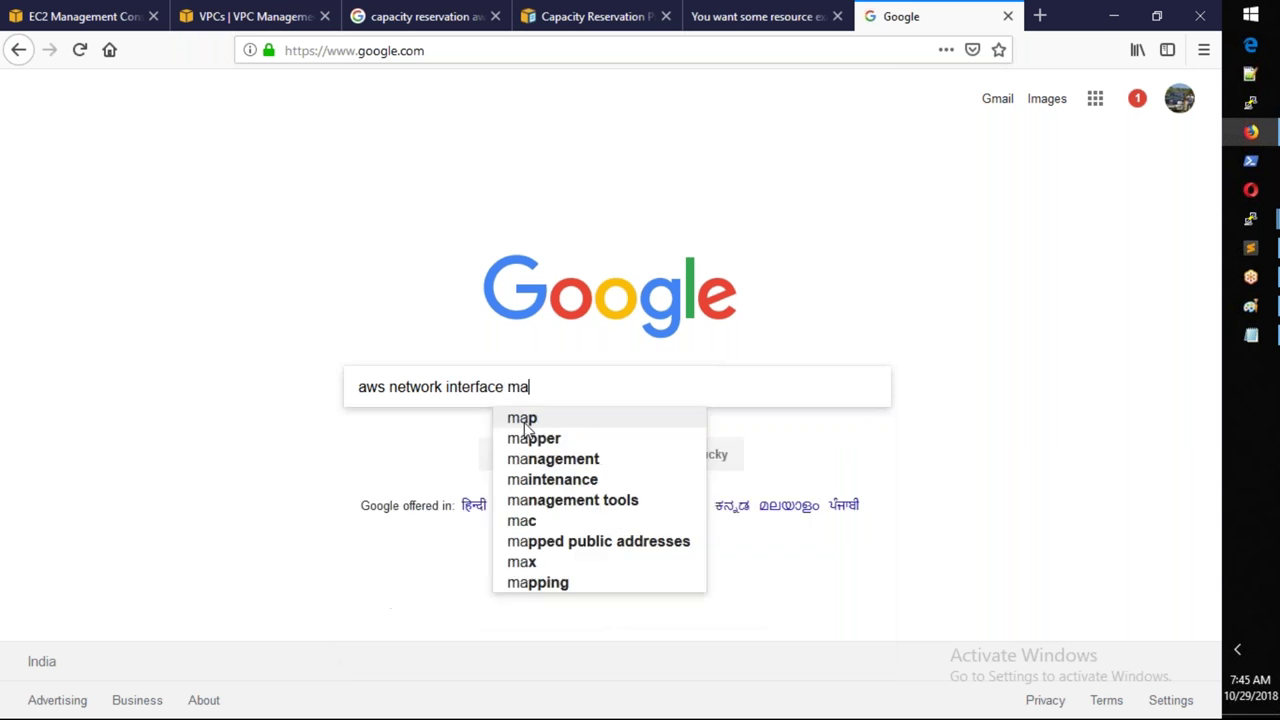
type("x")
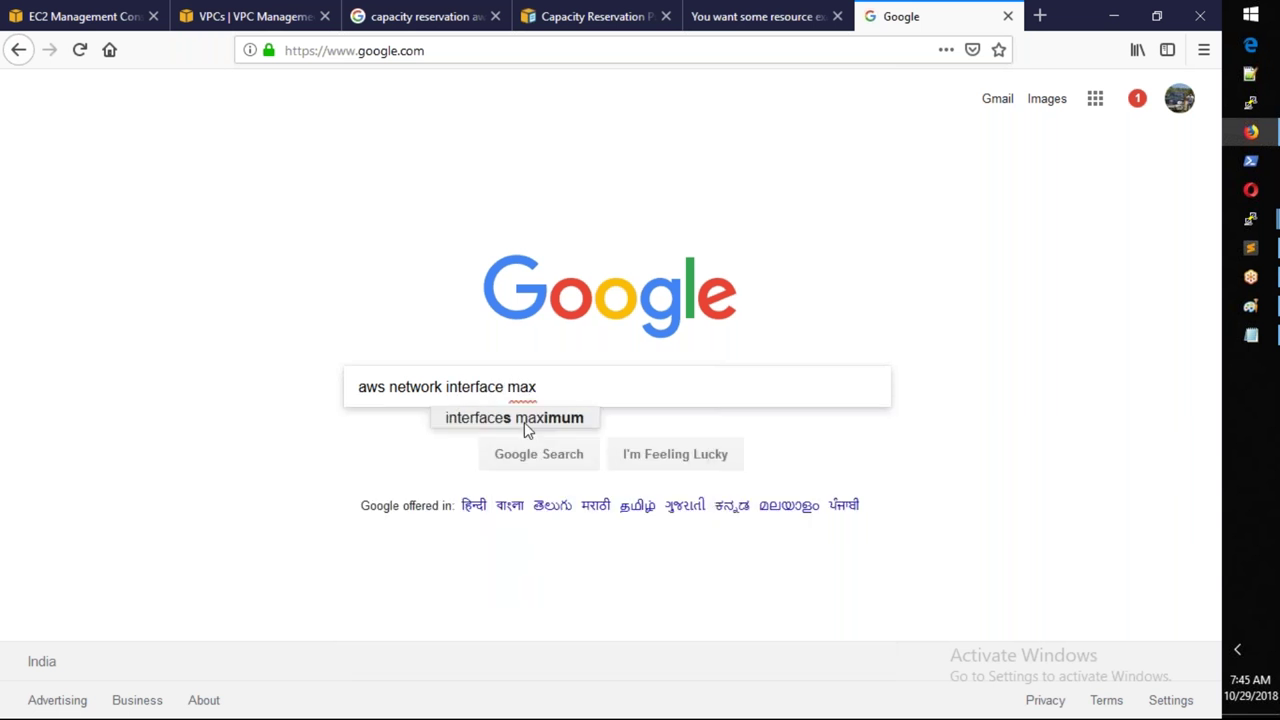
key("Return")
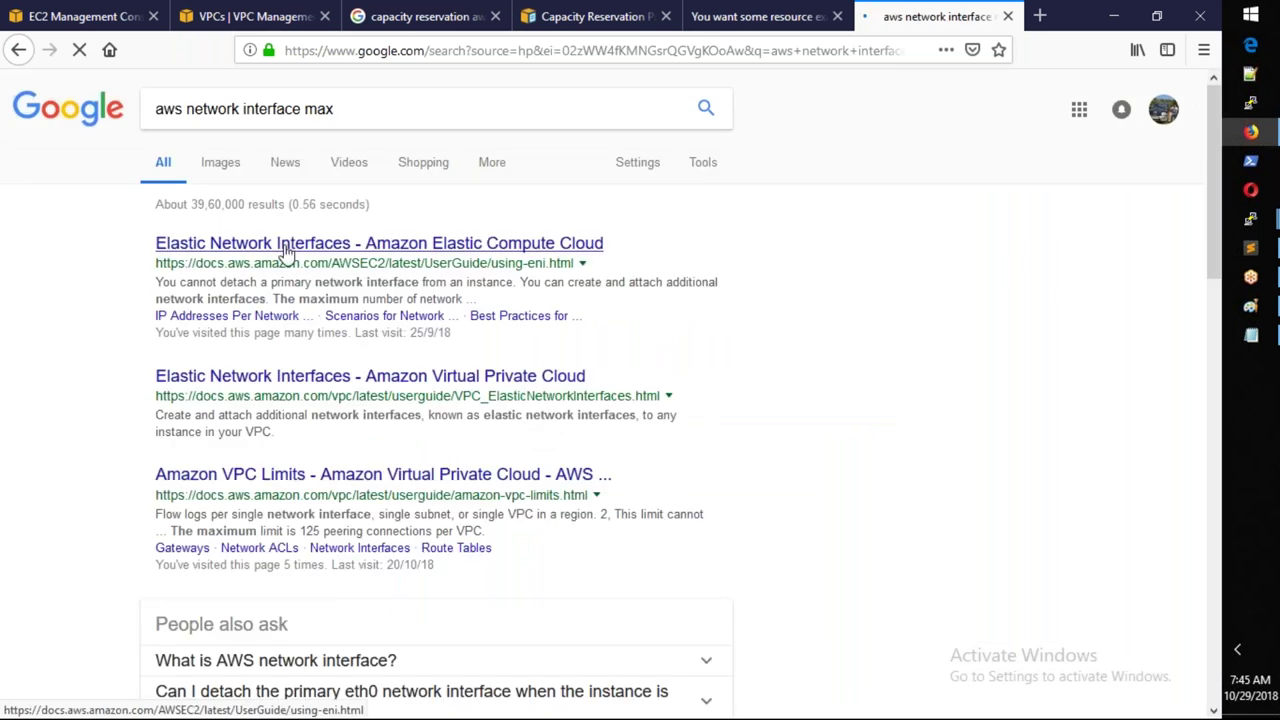
Step: Open the EC2 Elastic Network Interfaces and Amazon VPC Limits results in separate tabs, and view the Elastic Network Interfaces page
middle_click(287, 250)
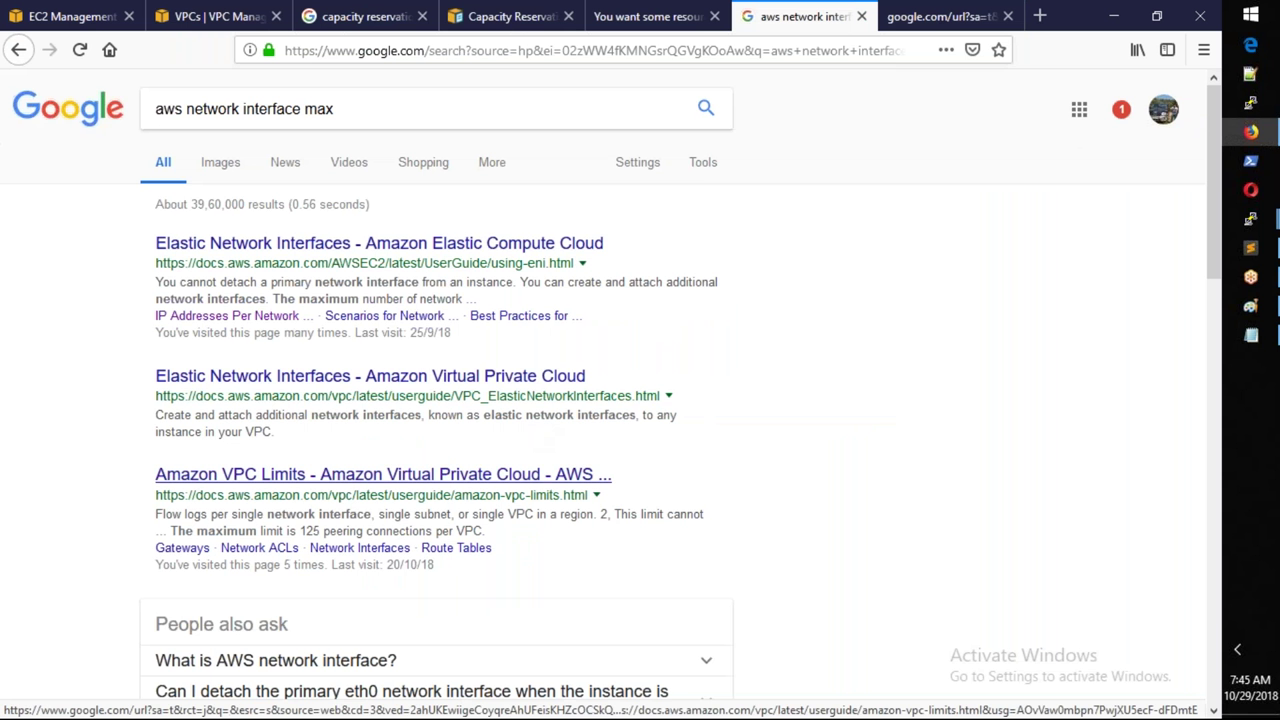
middle_click(383, 474)
left_click(830, 16)
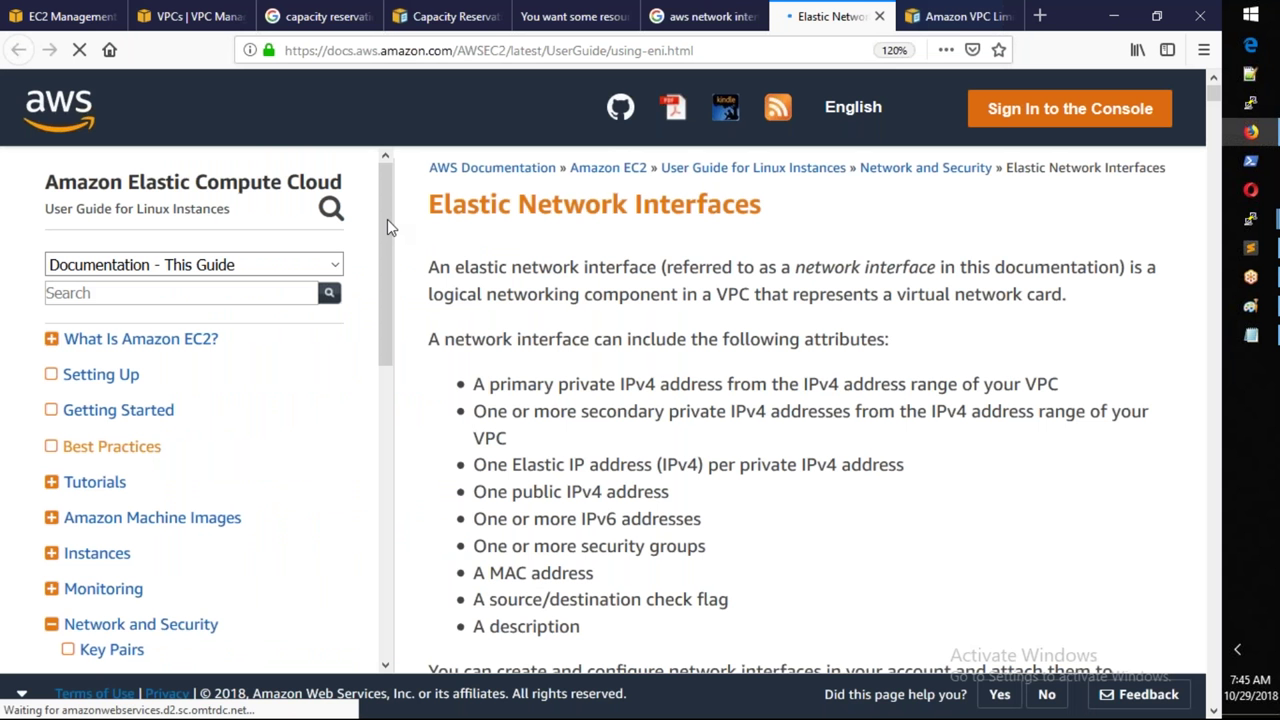
Step: Examine the Amazon VPC Limits page through its resource tables, from VPC and Subnets down to VPN Connections
key("ctrl+Tab")
scroll(614, 514, "down", 3)
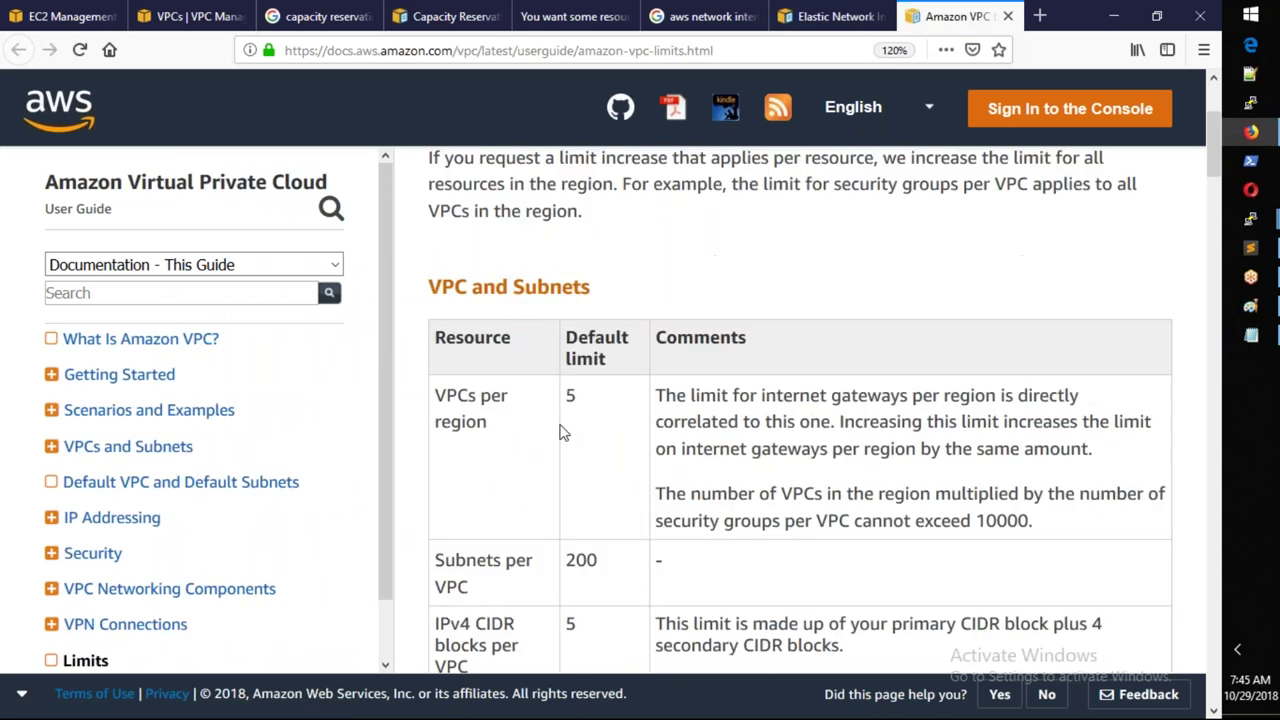
scroll(724, 464, "up", 3)
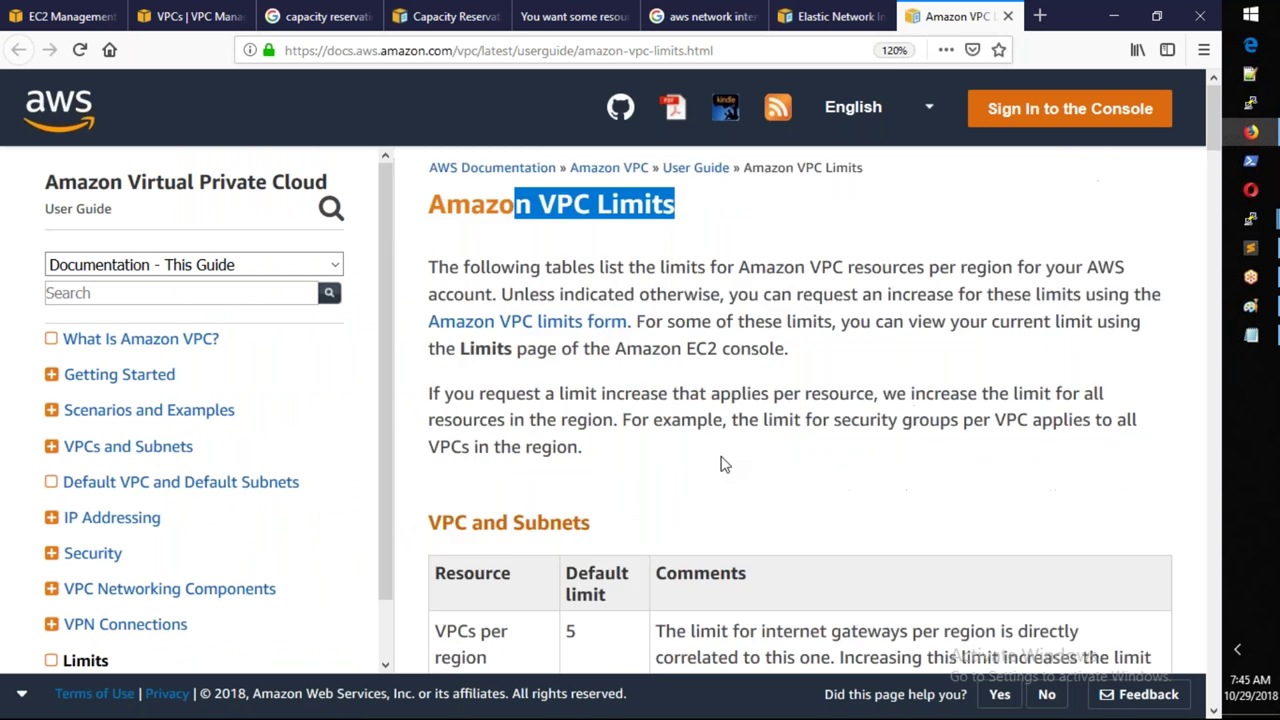
scroll(724, 464, "down", 1)
scroll(724, 464, "down", 10)
scroll(724, 464, "down", 5)
scroll(724, 464, "down", 5)
scroll(718, 452, "down", 2)
scroll(718, 452, "down", 5)
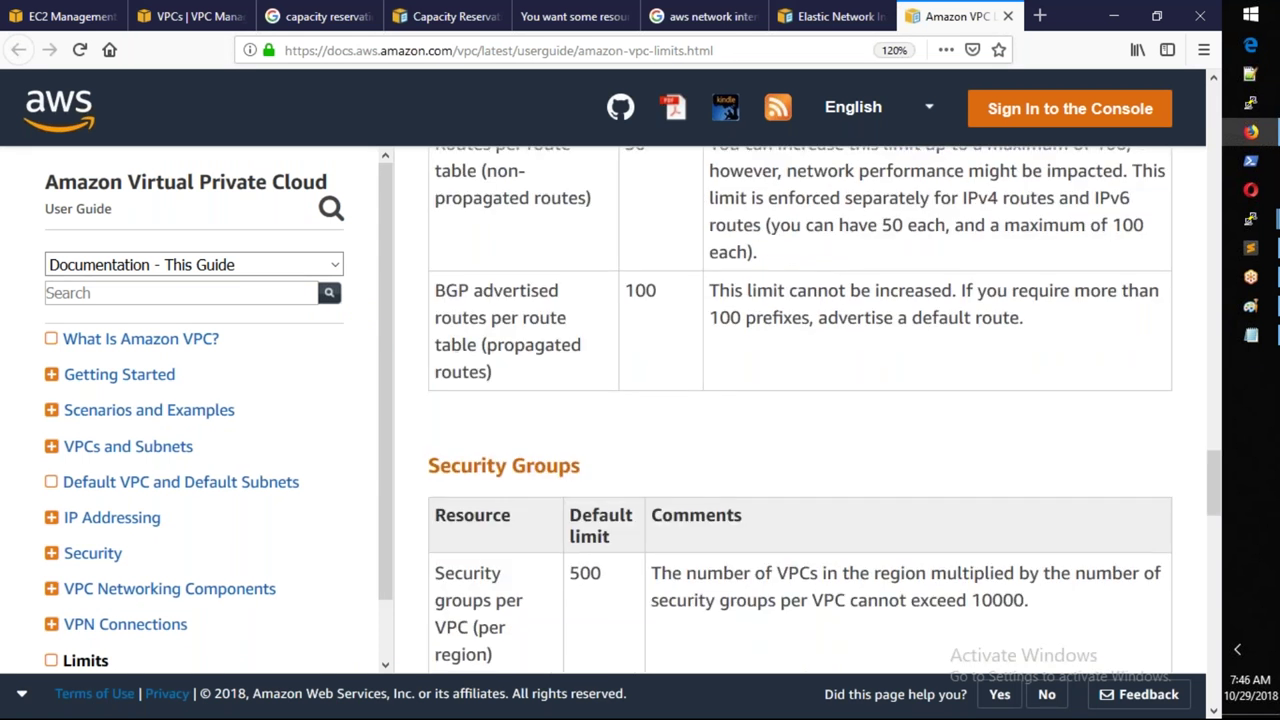
scroll(697, 480, "down", 5)
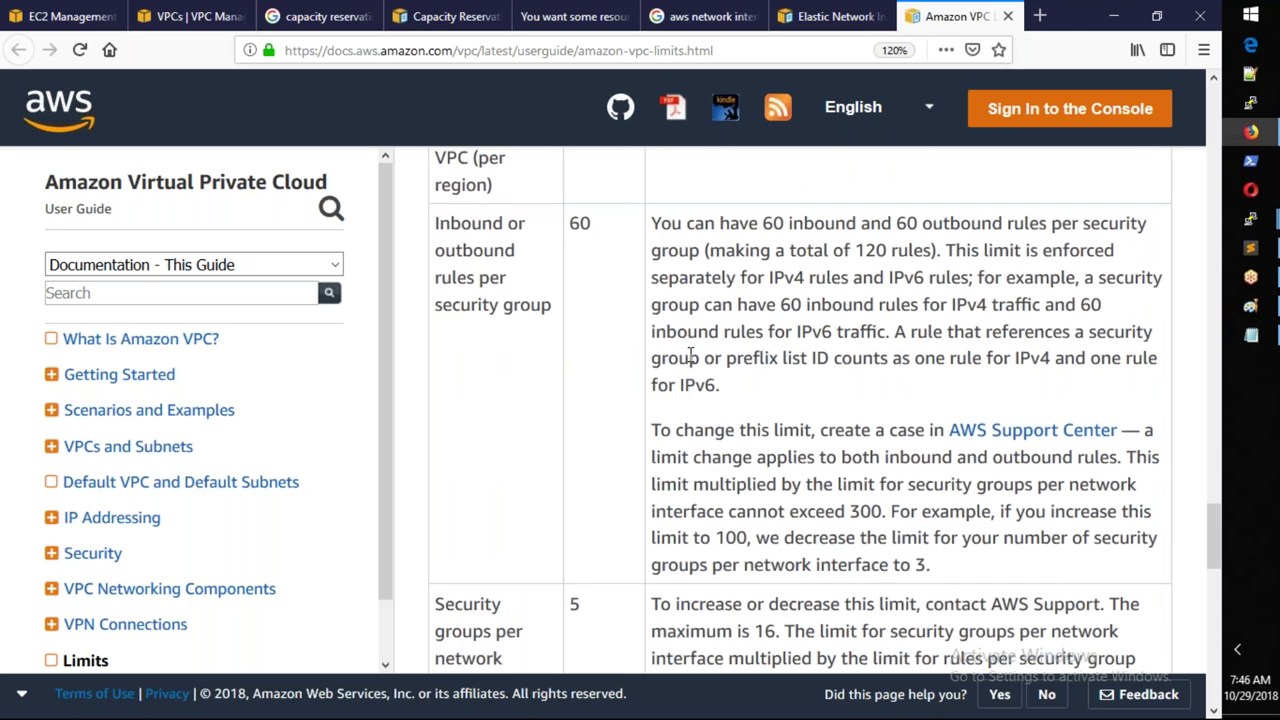
scroll(690, 357, "up", 4)
scroll(577, 464, "down", 10)
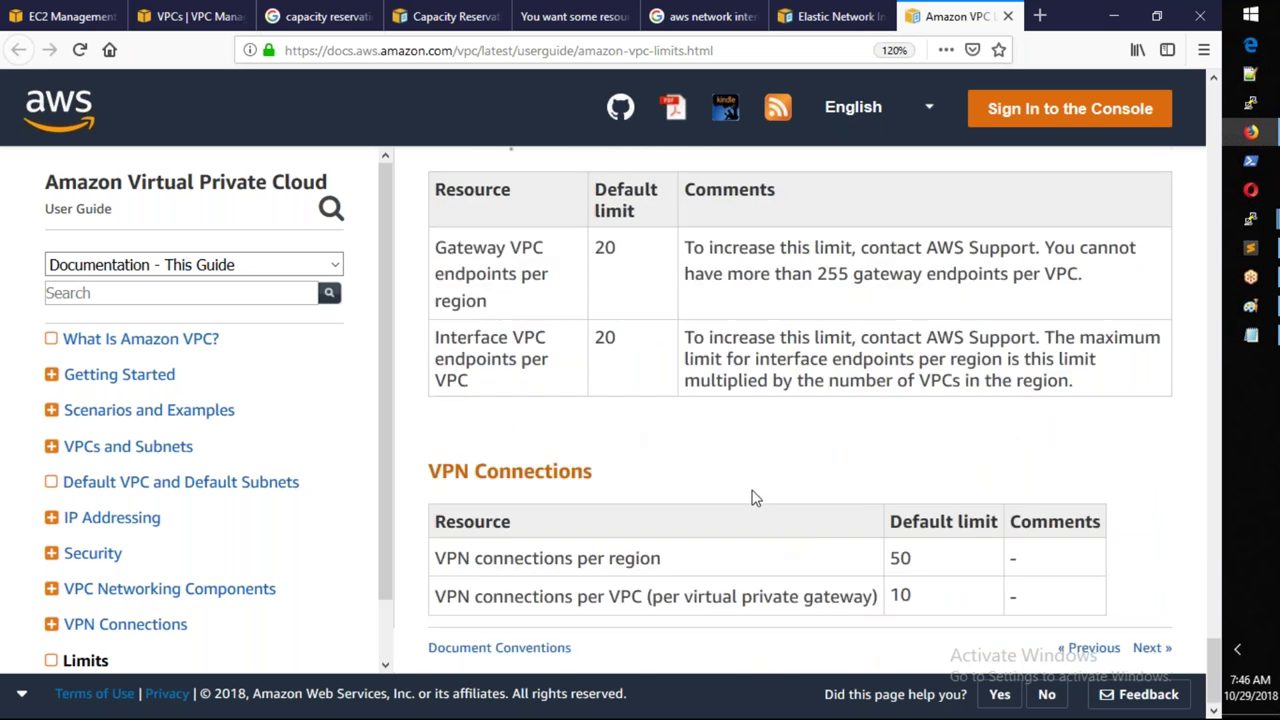
Step: Examine the "IP Addresses Per Network Interface Per Instance Type" table on the Elastic Network Interfaces page, highlighting the c1.medium and c5.18xlarge limits
left_click(803, 17)
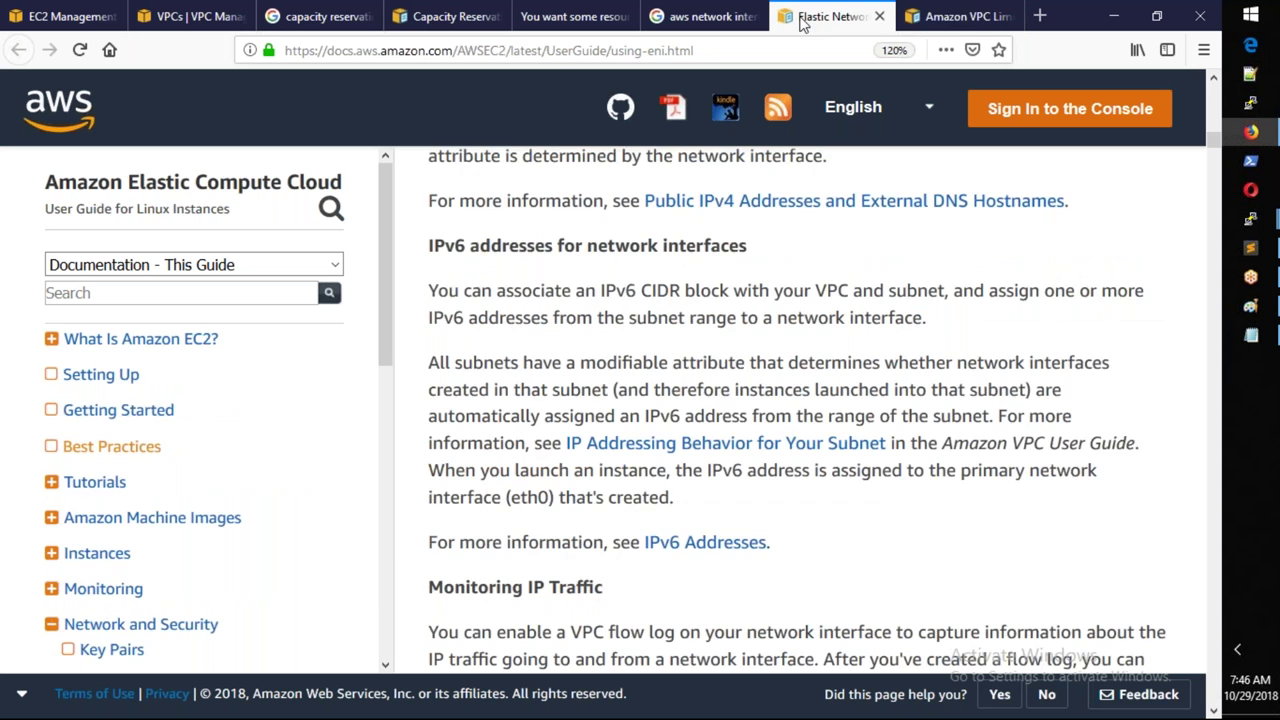
scroll(800, 400, "down", 5)
scroll(591, 369, "up", 1)
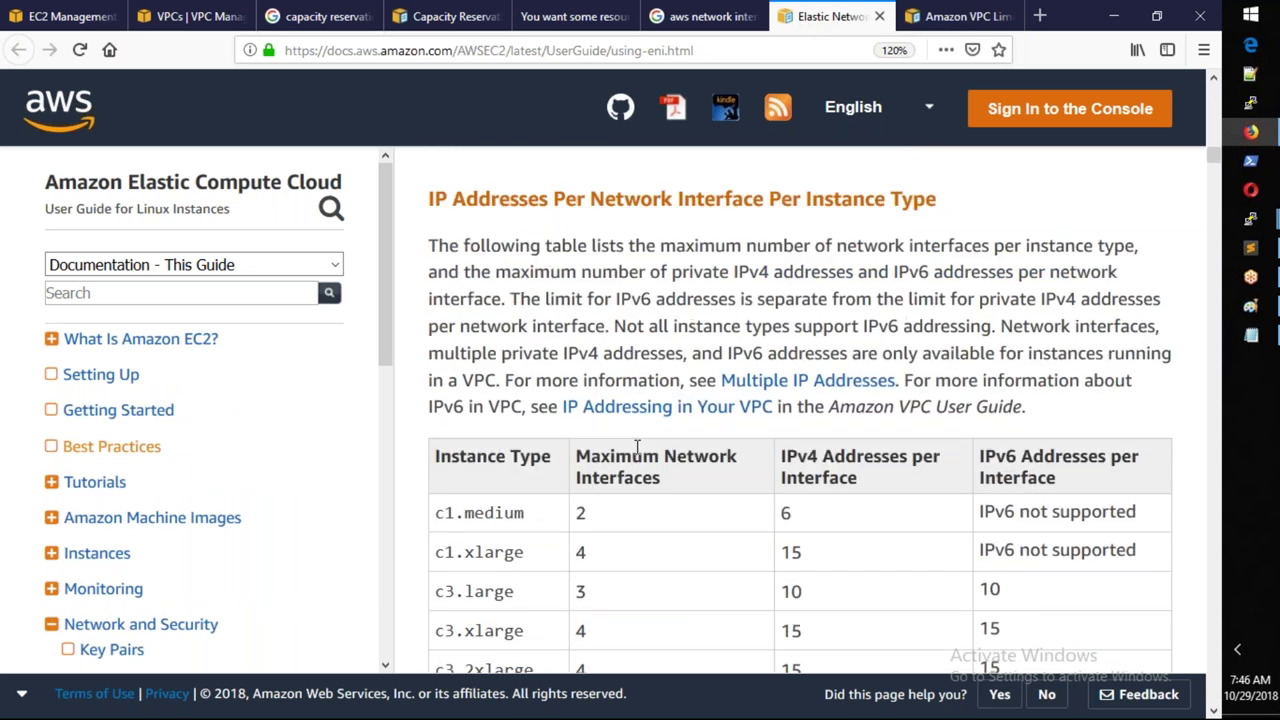
scroll(641, 441, "down", 1)
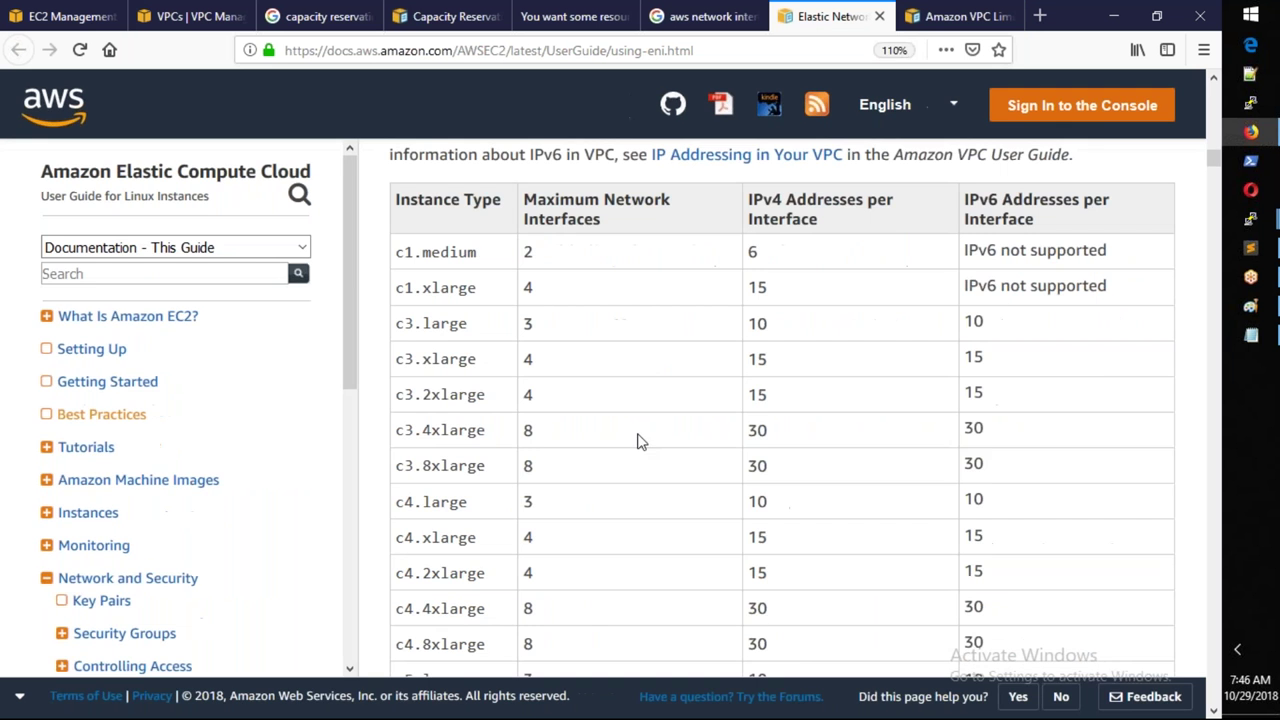
scroll(641, 441, "up", 2)
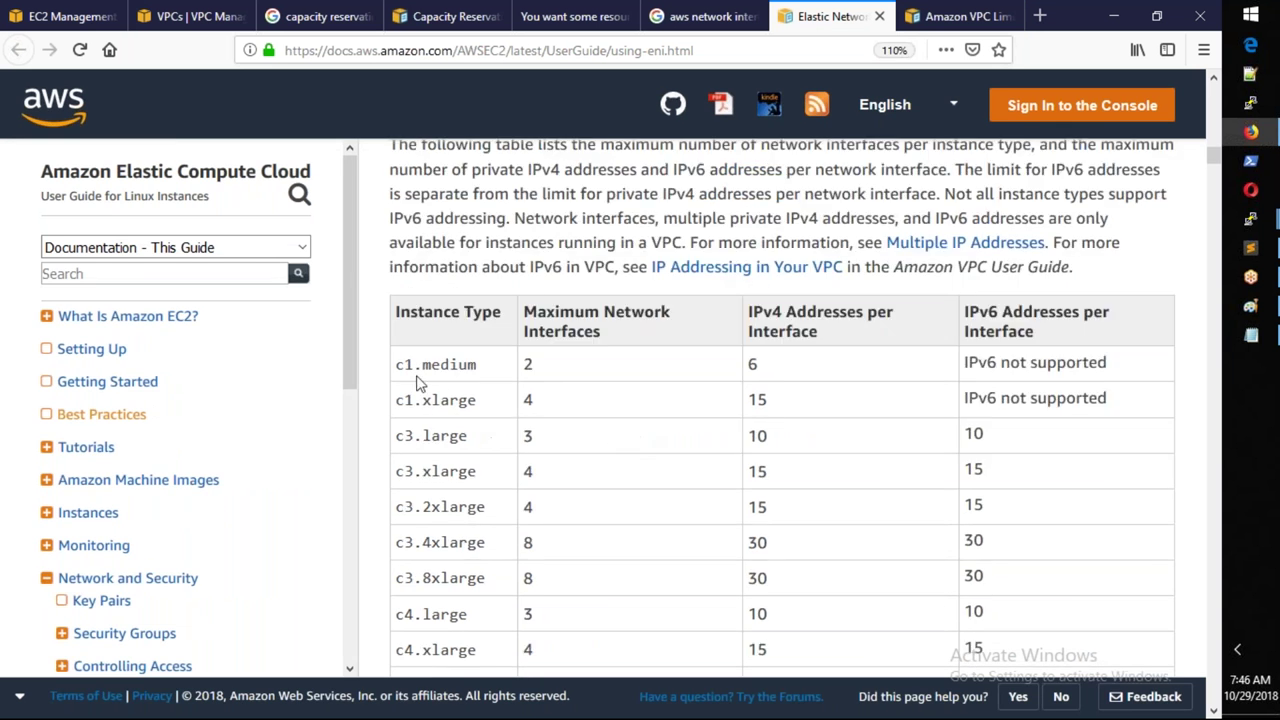
left_click_drag(404, 366, 457, 372)
left_click_drag(550, 380, 519, 418)
left_click_drag(537, 364, 520, 364)
left_click_drag(766, 366, 749, 363)
scroll(546, 449, "down", 6)
left_click_drag(548, 309, 519, 311)
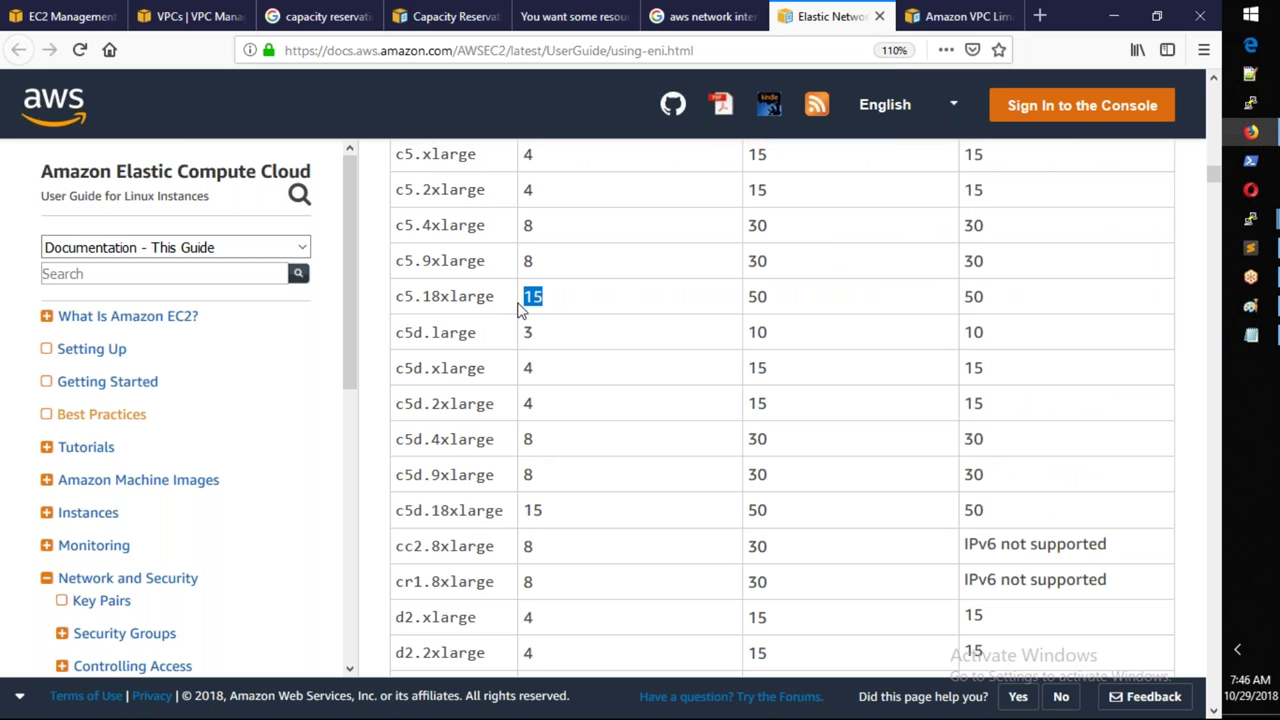
Step: Return to the EC2 launch wizard, add a second network interface eth1 to the instance, and remove it again
left_click(35, 20)
left_click(90, 563)
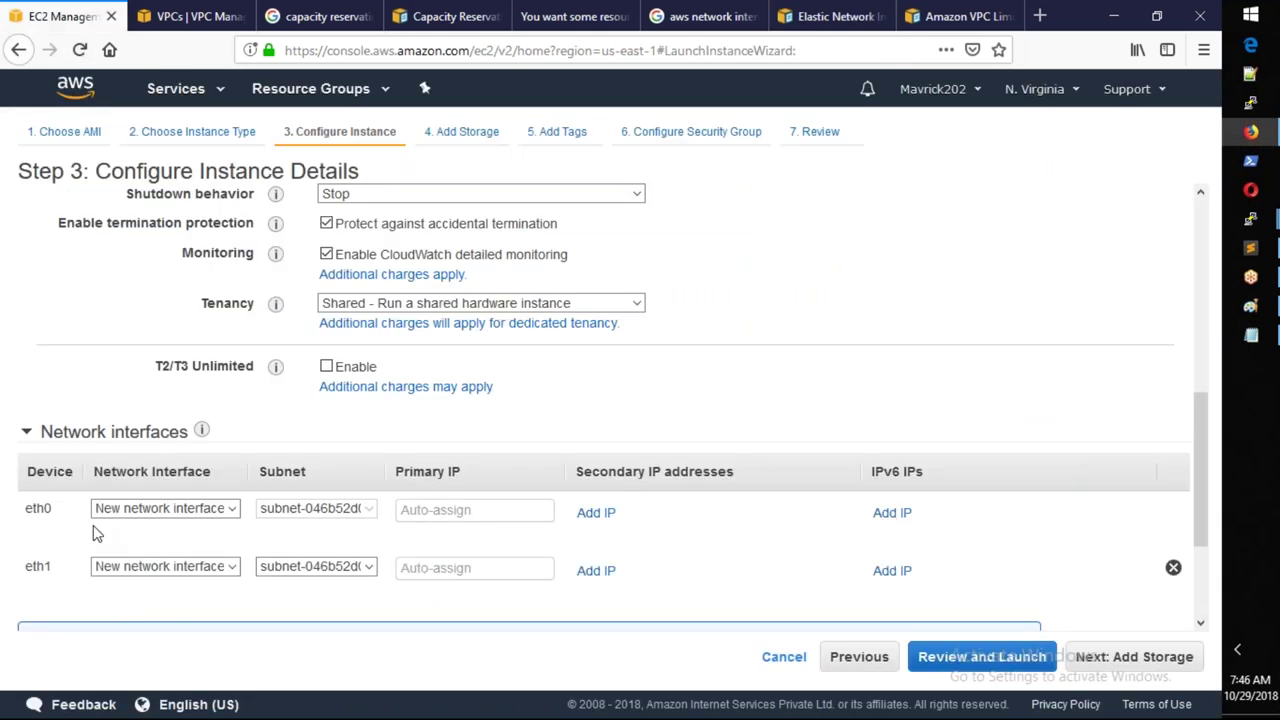
scroll(92, 533, "down", 3)
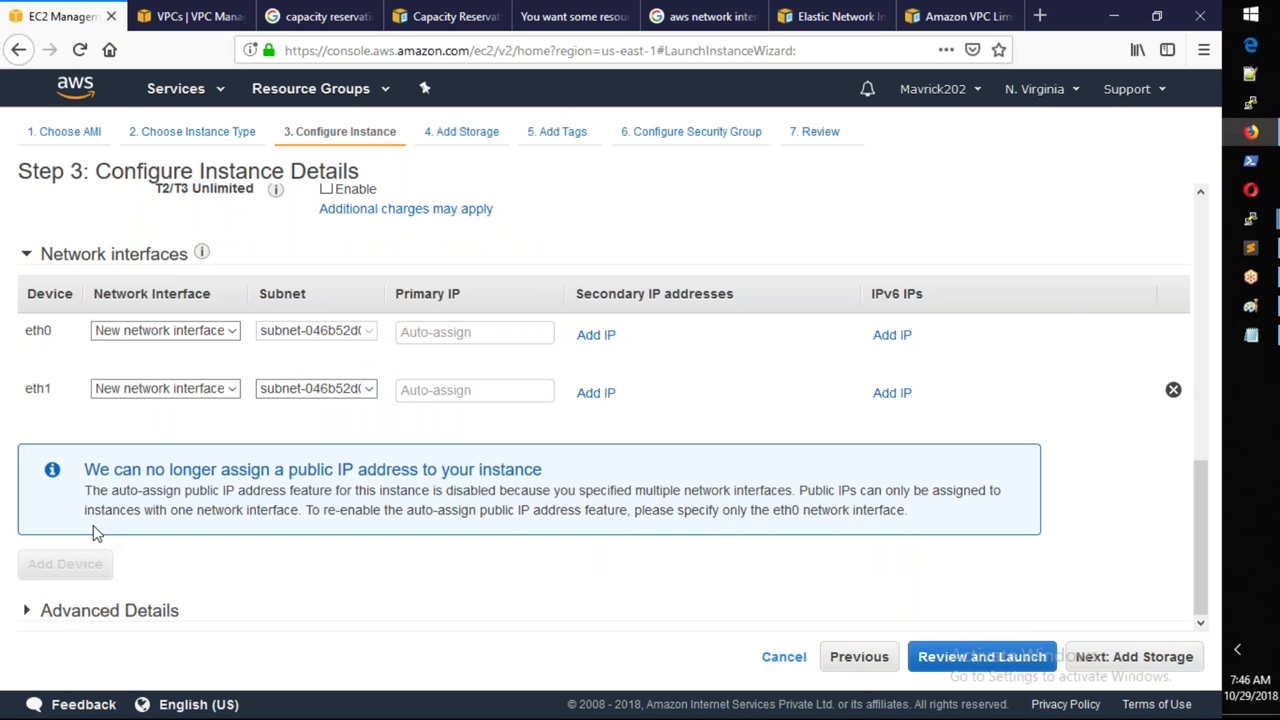
left_click(1174, 390)
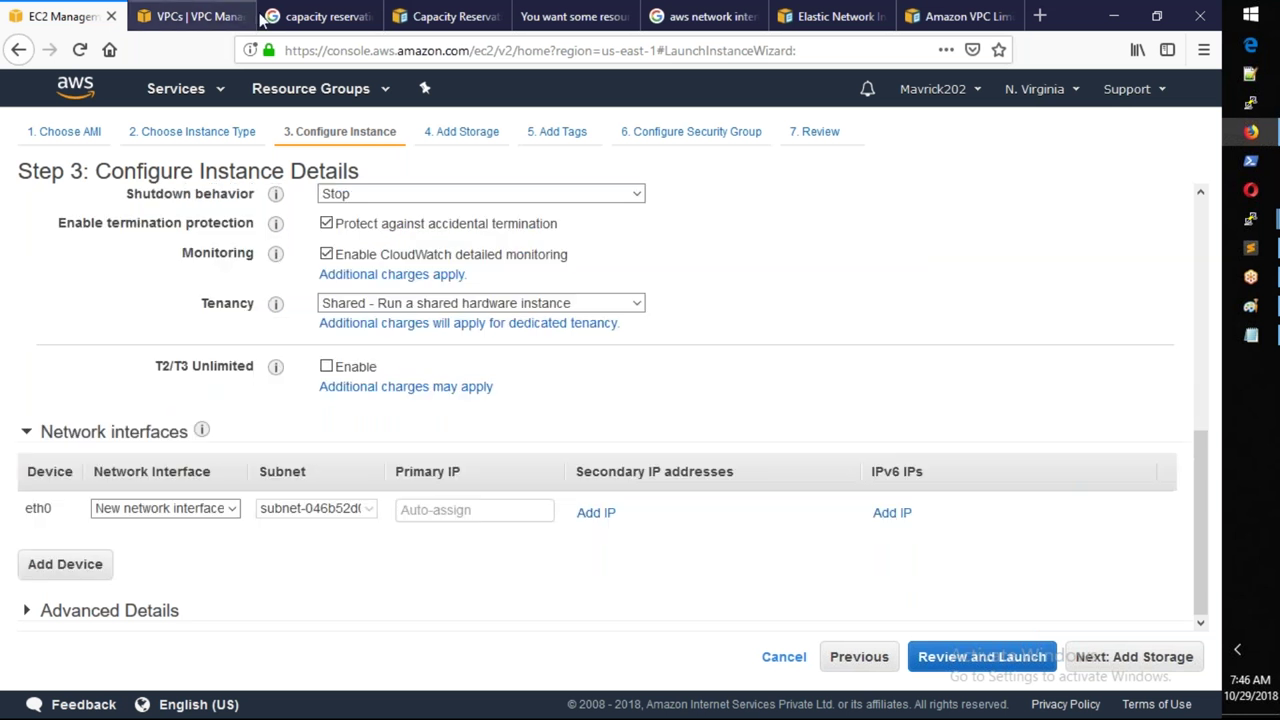
Step: Return to the Elastic Network Interfaces documentation and examine the per-instance-type limits table down to the r3 and r4 rows
left_click(455, 17)
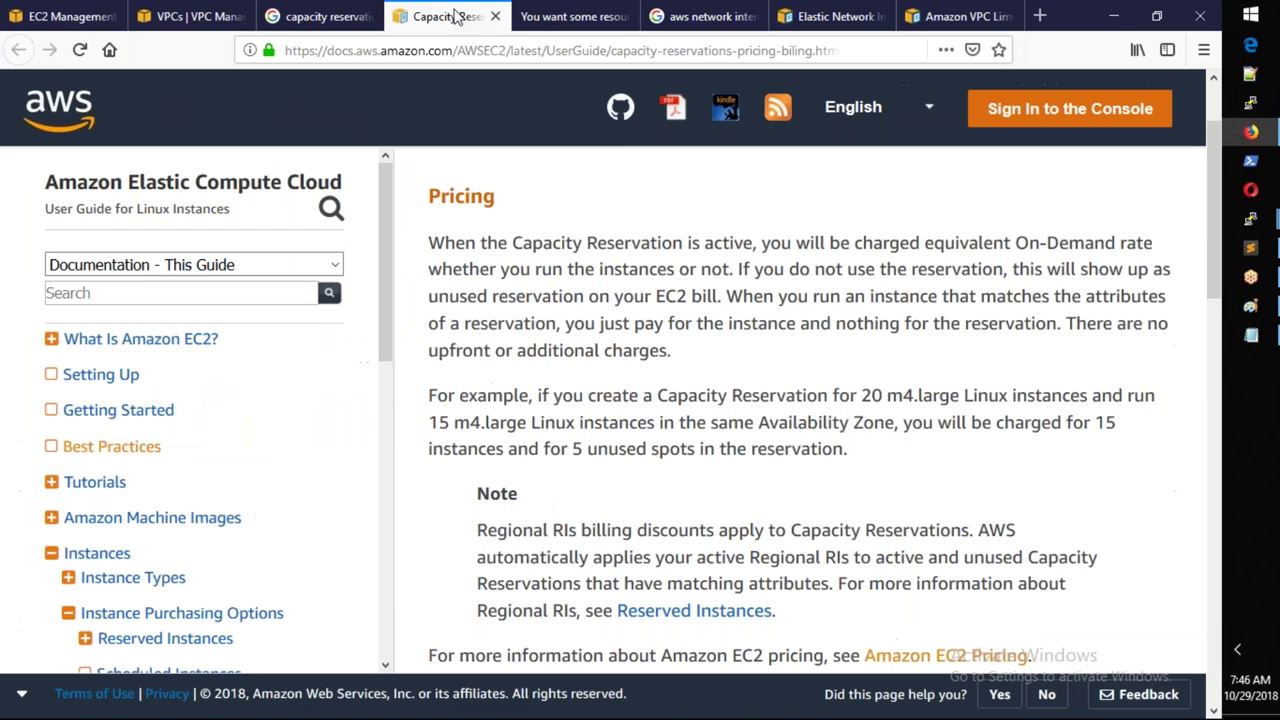
key("ctrl+8")
left_click(789, 16)
scroll(866, 477, "down", 15)
scroll(870, 475, "down", 6)
scroll(874, 475, "down", 3)
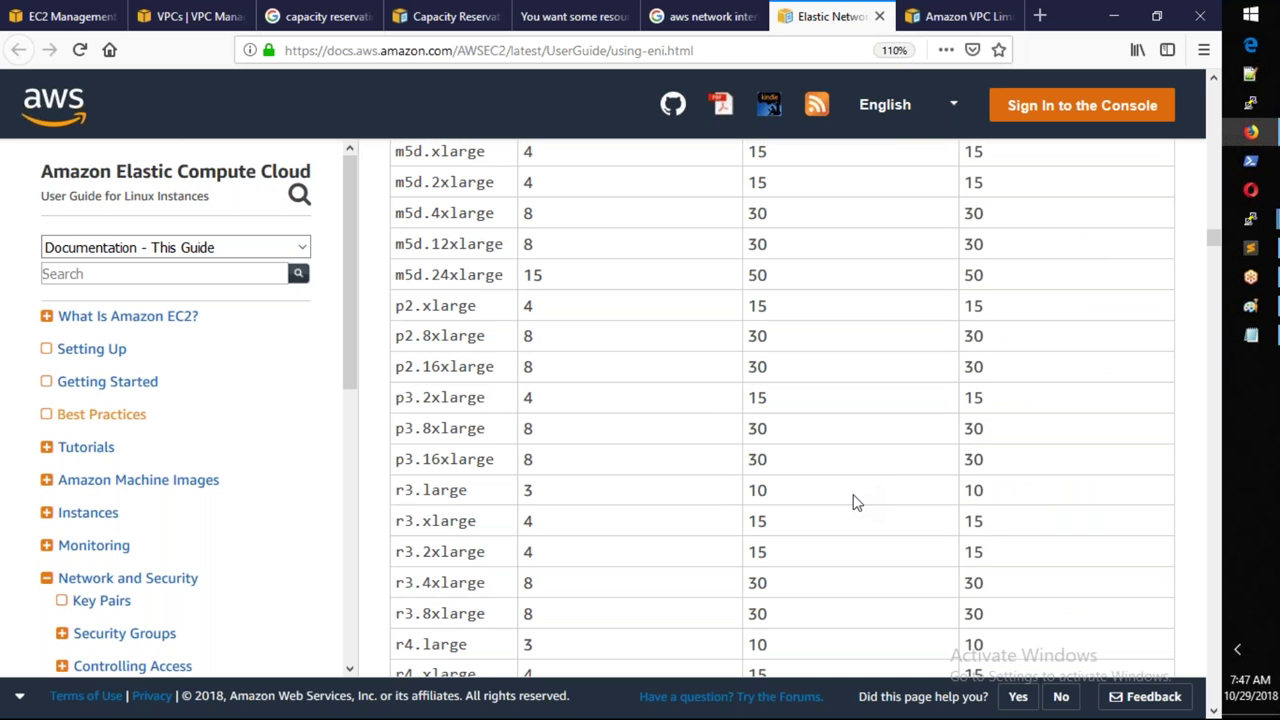
Step: Open a new Paint canvas and draw a rounded rectangle of about 260 × 187 px left of the canvas centre
key("super+r")
type("mspaint")
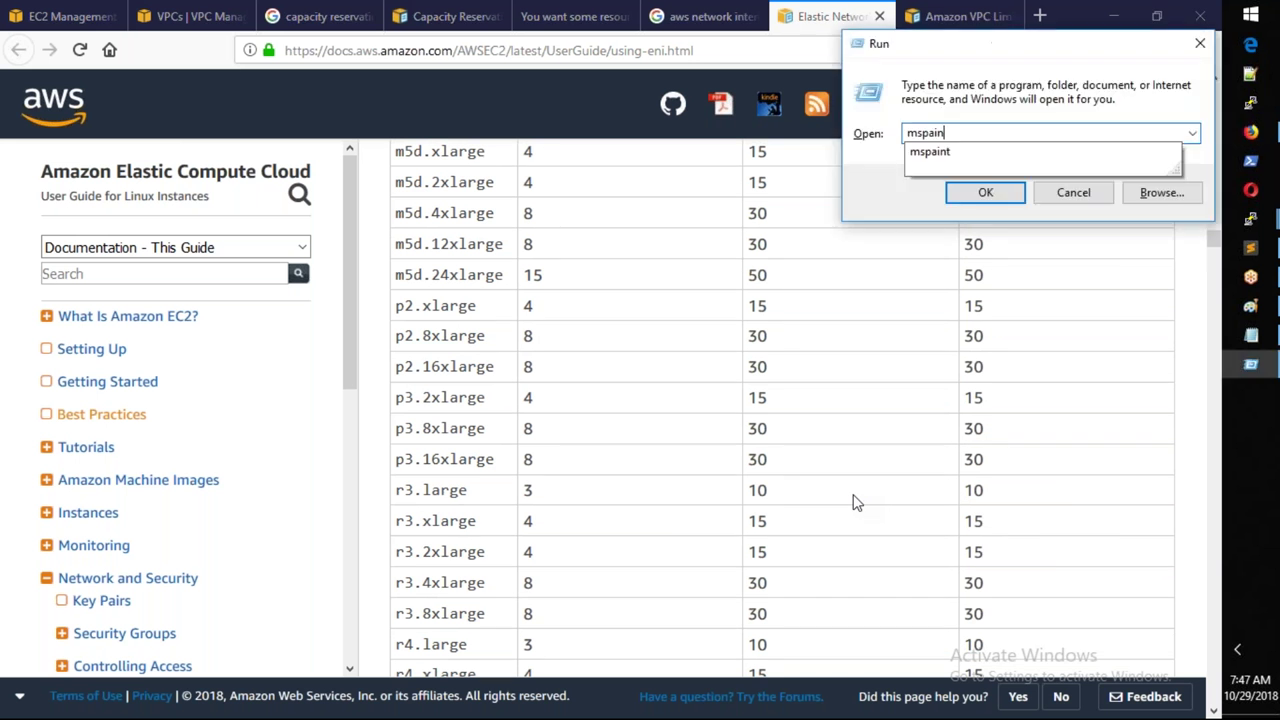
key("Return")
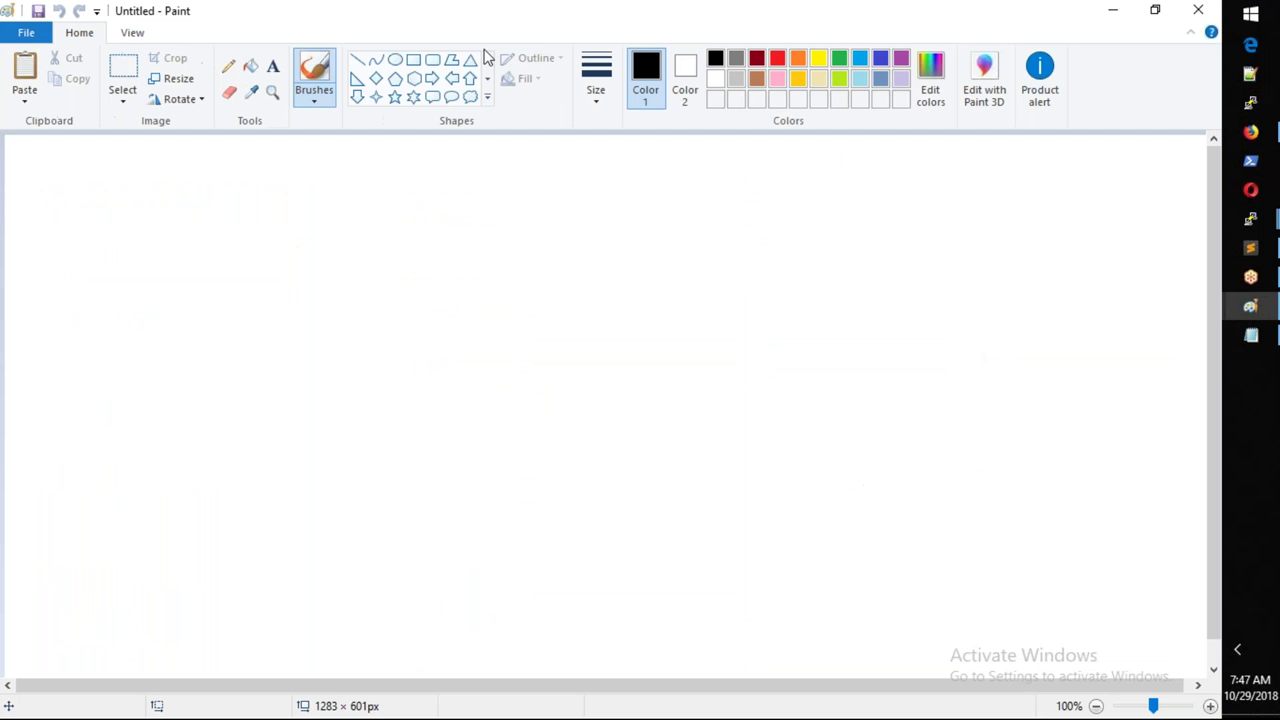
mouse_move(379, 282)
left_mouse_down()
mouse_move(396, 470)
mouse_move(489, 465)
left_mouse_up()
key("ctrl+z")
left_click(432, 59)
left_click_drag(304, 290, 550, 466)
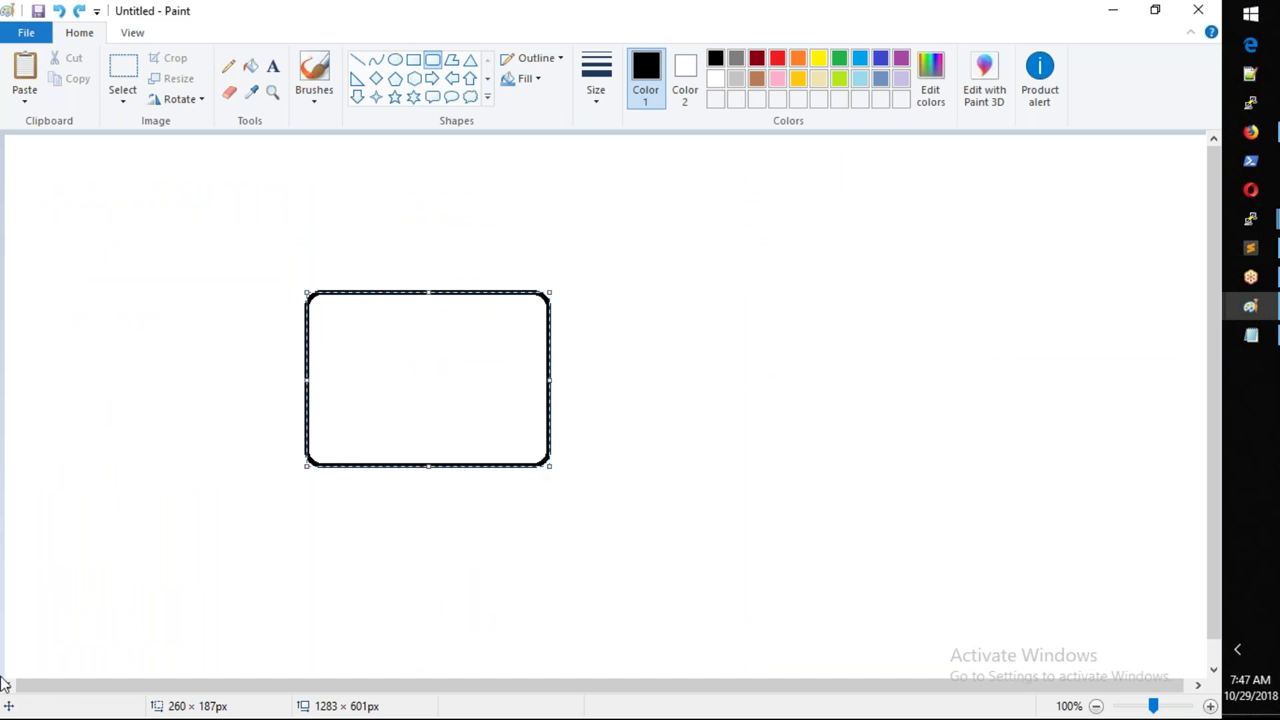
left_click(280, 10)
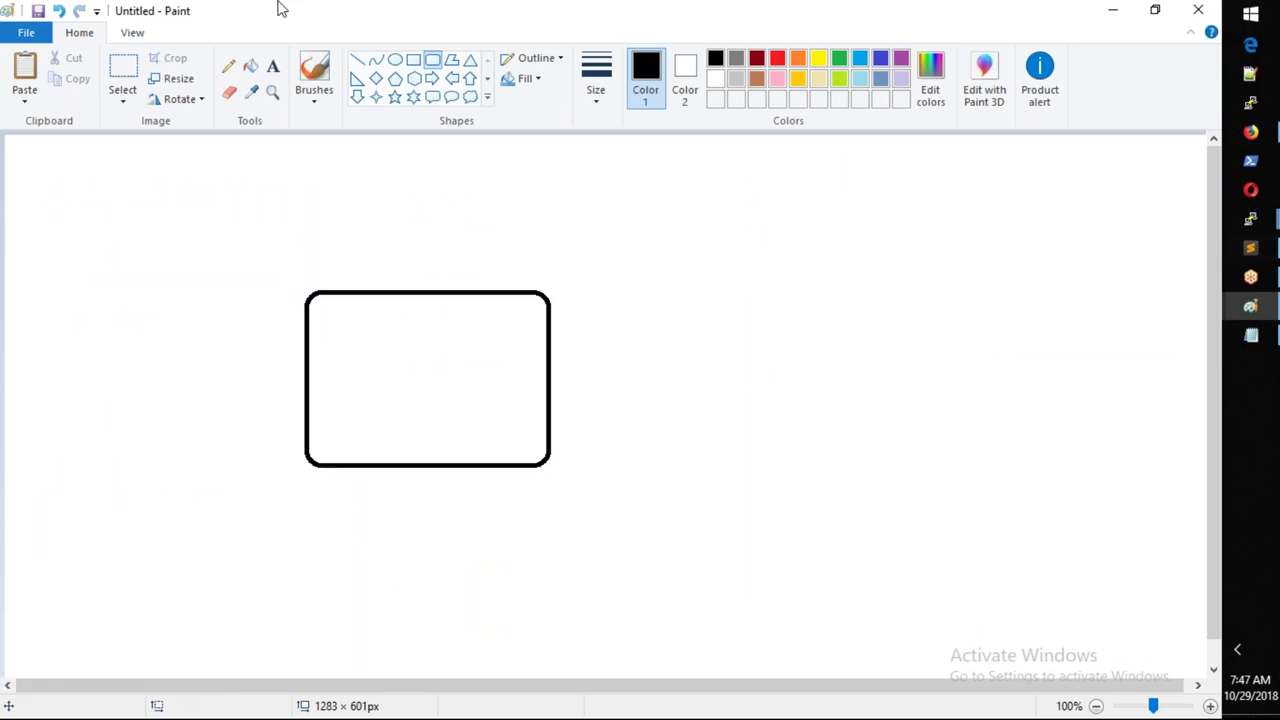
Step: Draw three horizontal lines, each about 115 px long, extending outward from the upper, middle and lower right edge of the rounded rectangle
left_click(360, 62)
left_click_drag(551, 315, 656, 316)
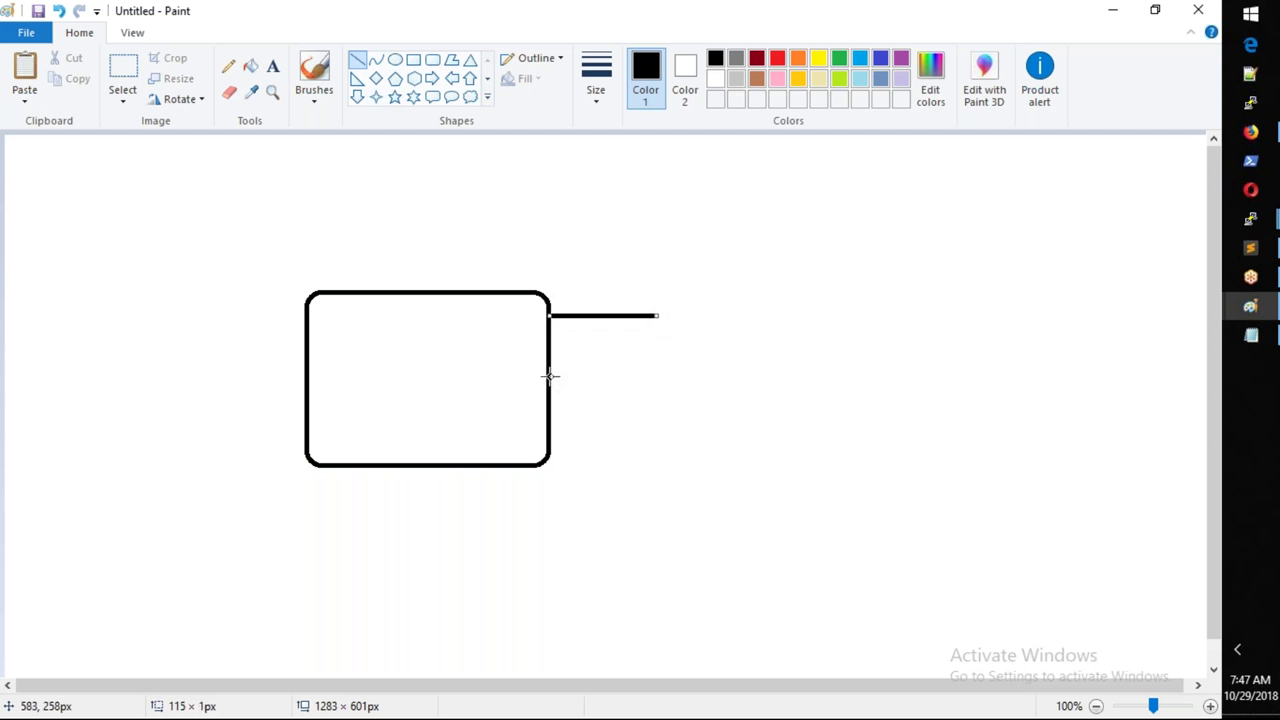
left_click_drag(550, 376, 661, 376)
left_click_drag(549, 440, 657, 441)
left_click(733, 420)
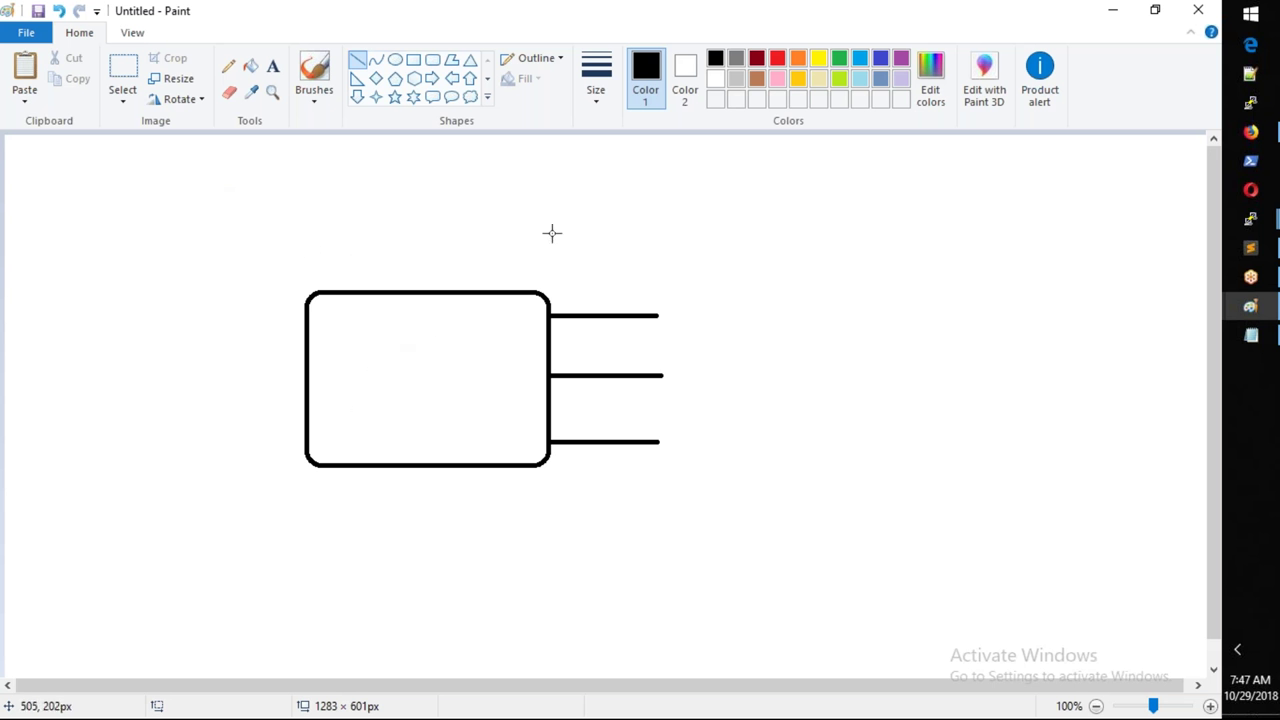
Step: Add the text label "Mgmt (22, 3389, )" just above the top line
left_click(273, 69)
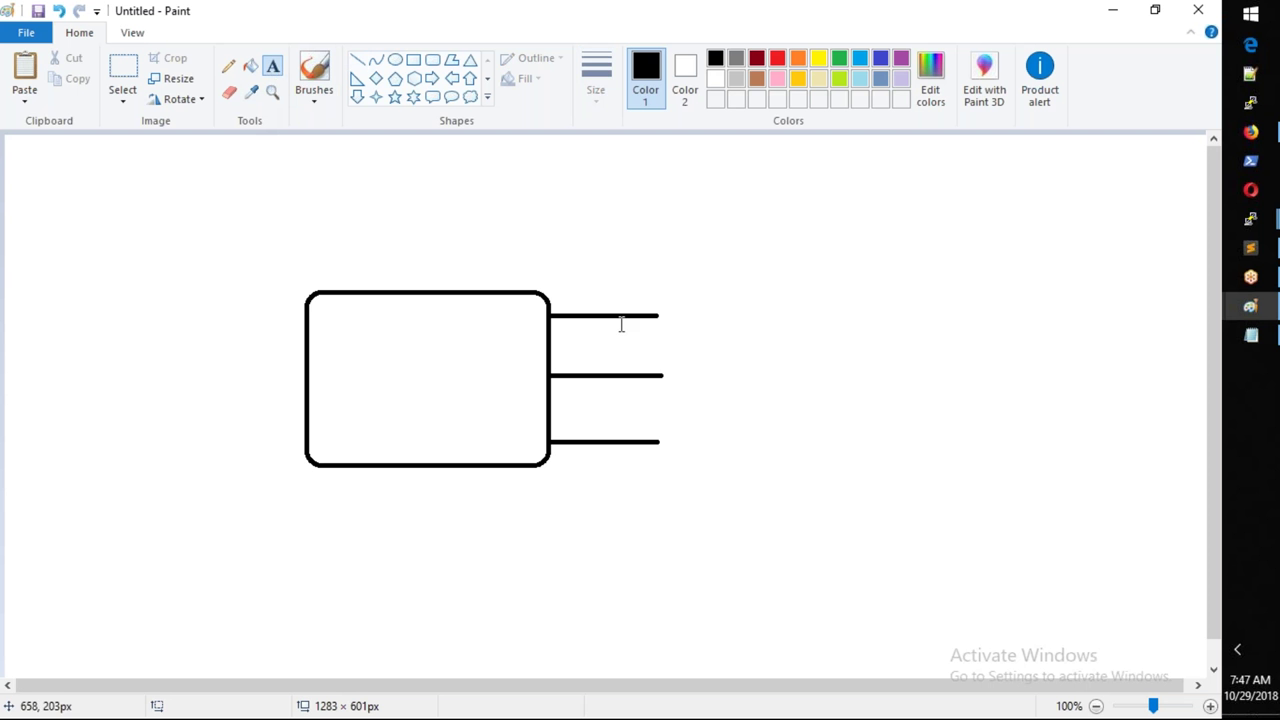
left_click(559, 294)
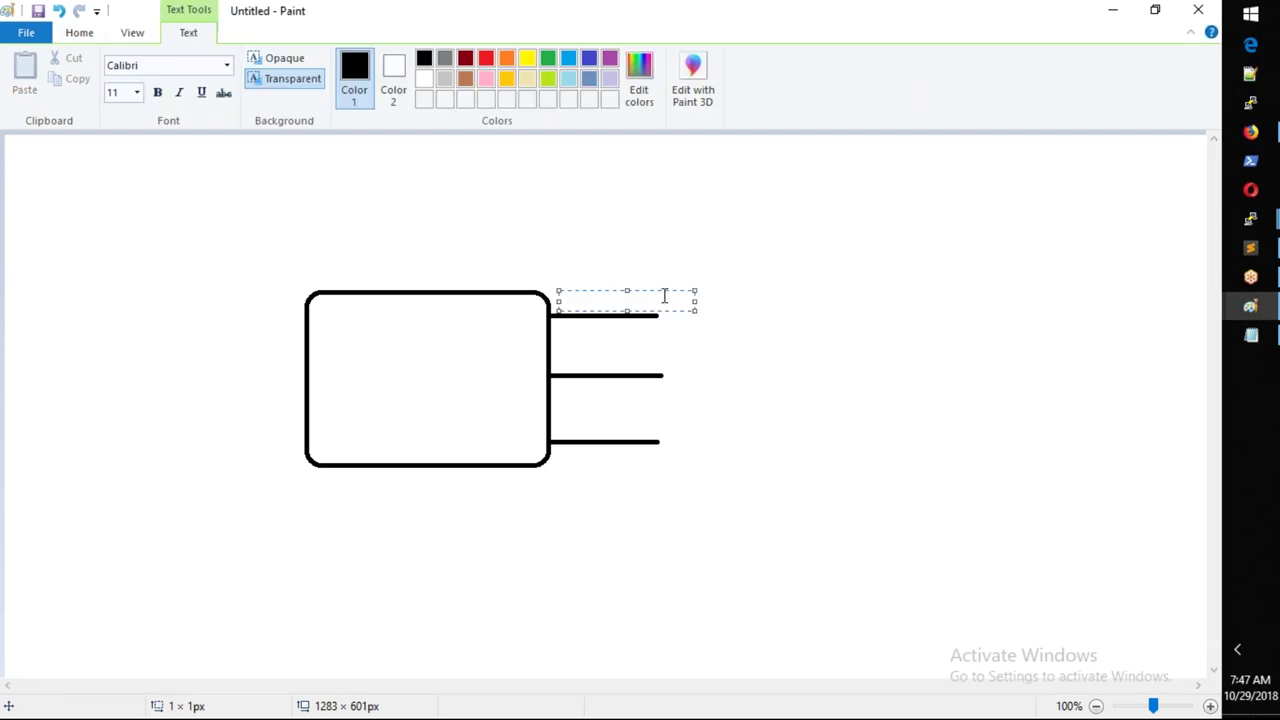
type("Mgmt (22, 3389,")
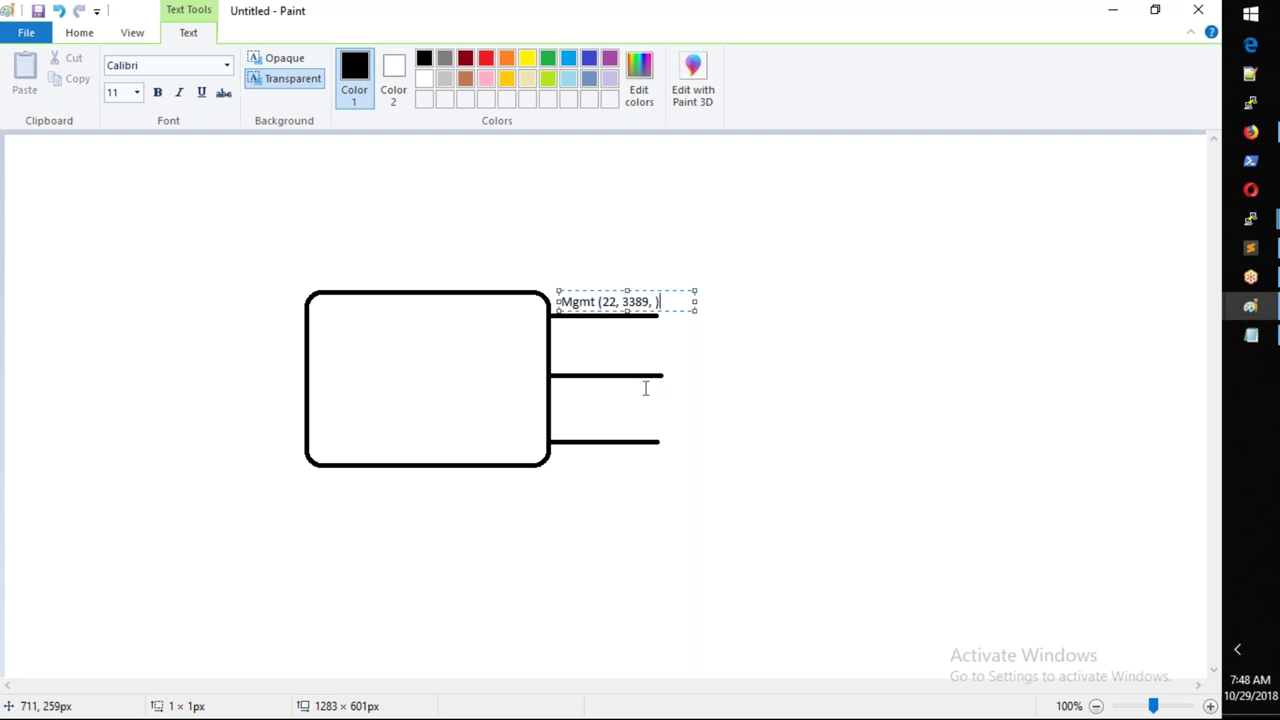
Step: Label the middle line "Application (1433, 3306)" and widen the text box to about 257 px so the label fits on one line
left_click(567, 362)
left_click(567, 362)
type("Application")
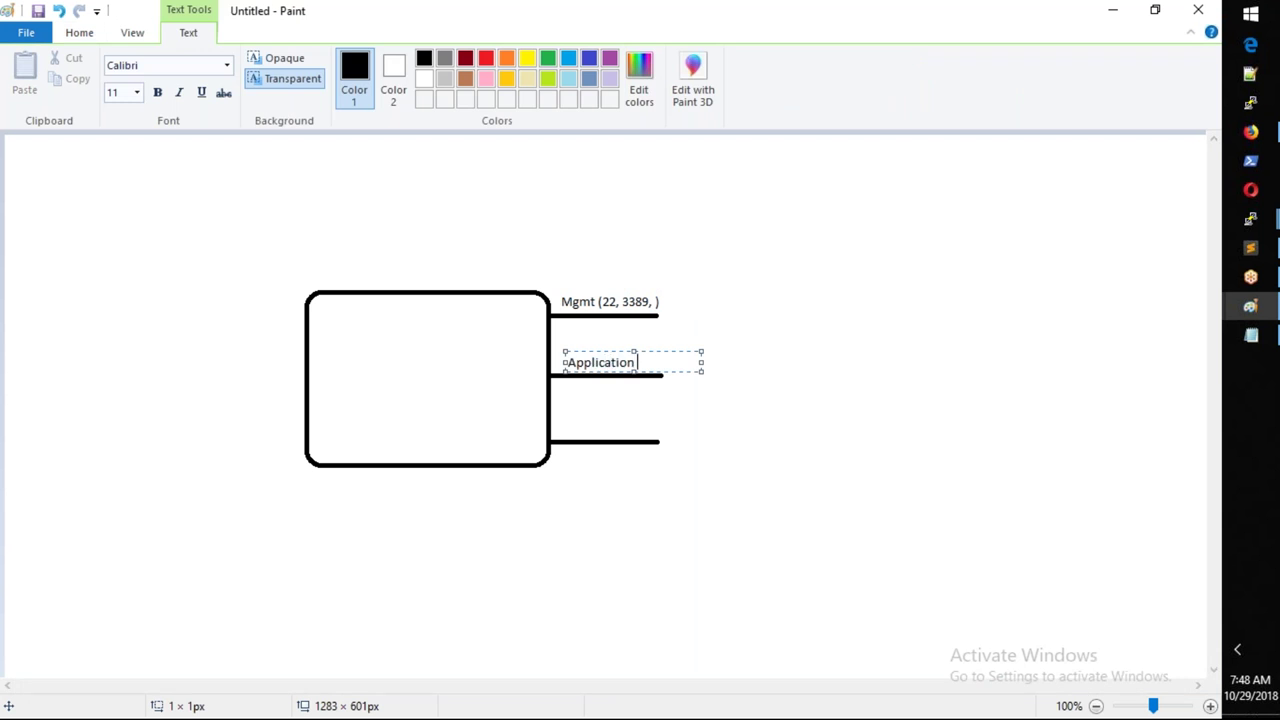
type(" (1433, 3306")
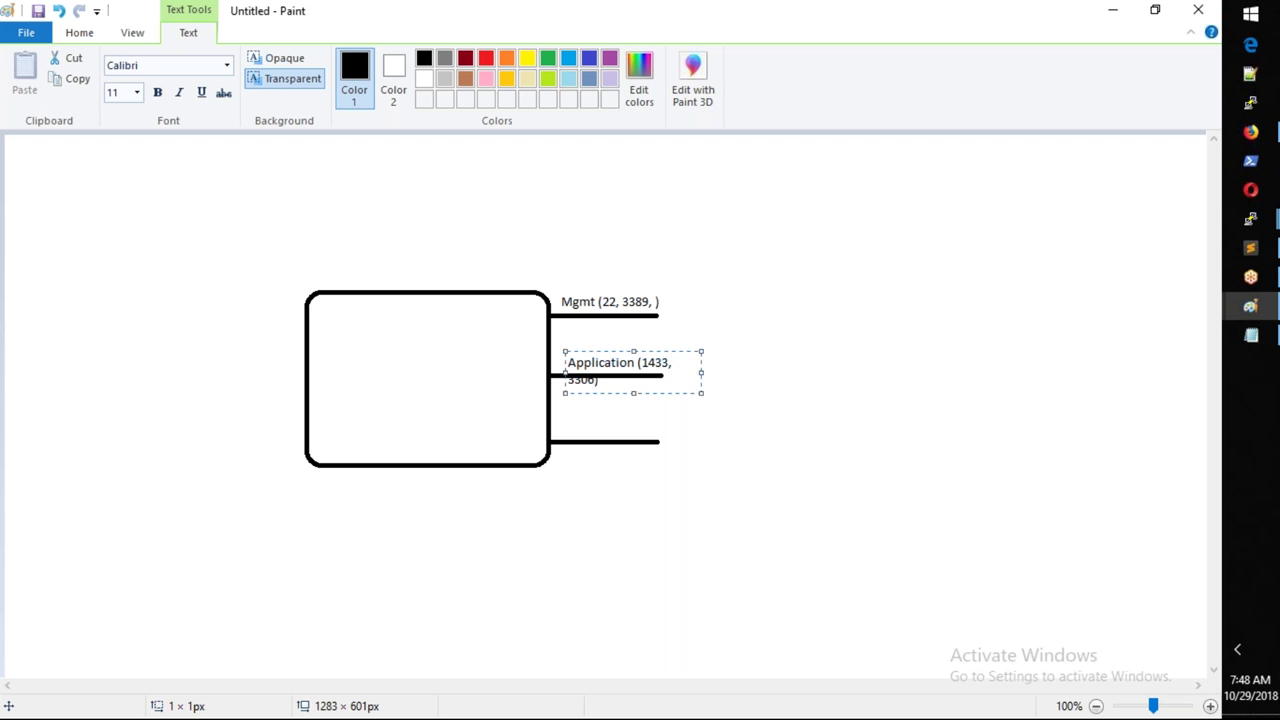
left_click_drag(702, 372, 802, 372)
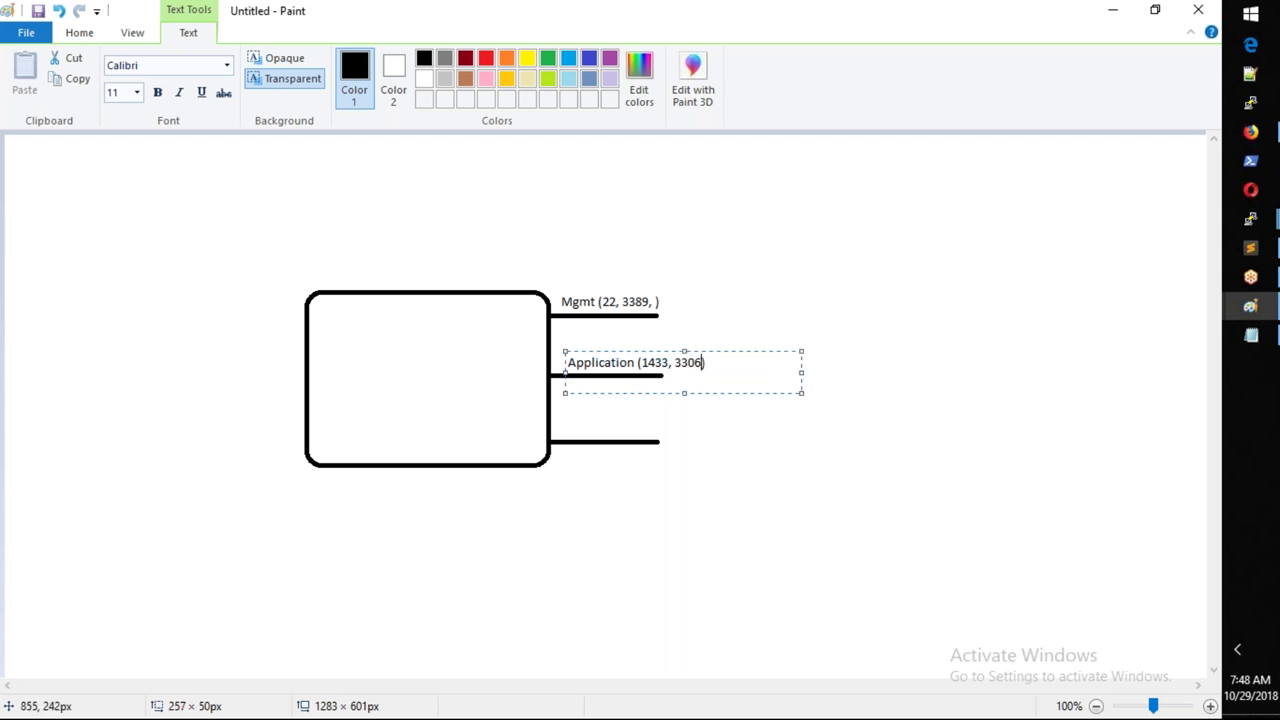
left_click(922, 334)
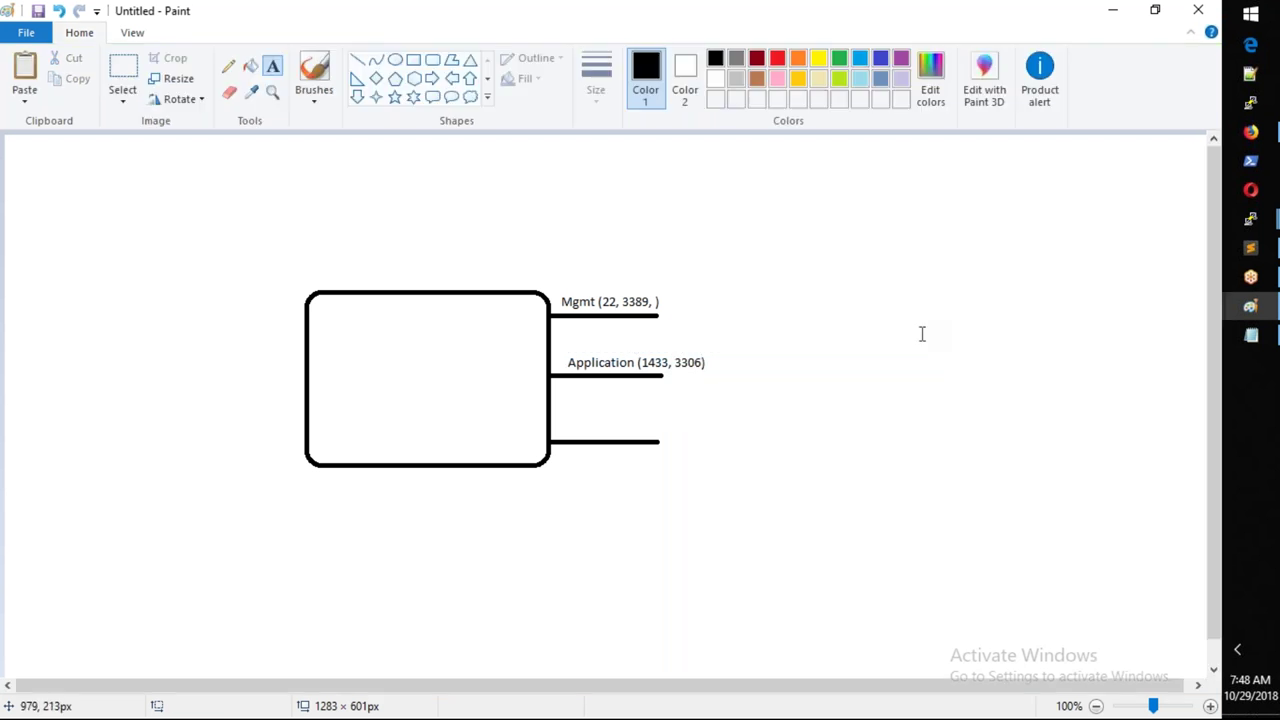
Step: Add the text label "Backup" above the lowest line coming out of the box
left_click(566, 420)
type("Backup")
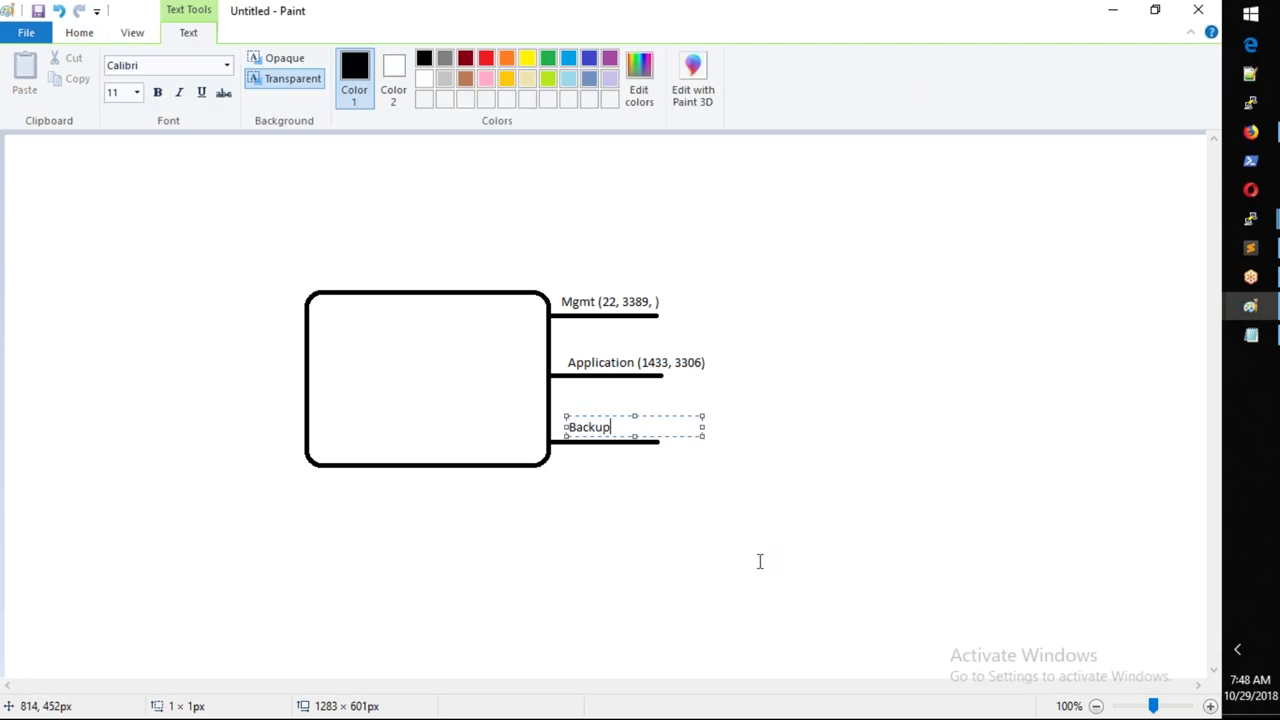
left_click(760, 560)
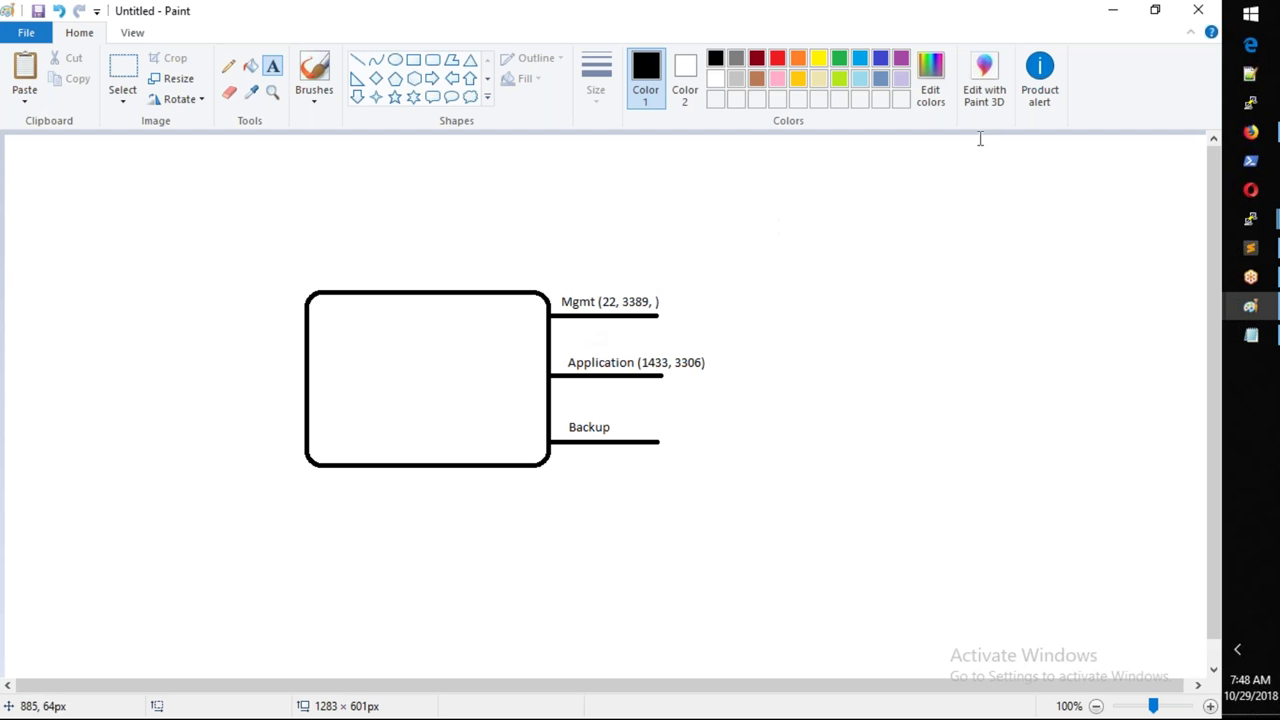
Step: Switch to Firefox and, in the Elastic Network Interfaces guide's network diagram, tick the VPC and underline Subnet A and Subnet B in red
mouse_move(1250, 104)
mouse_move(1250, 133)
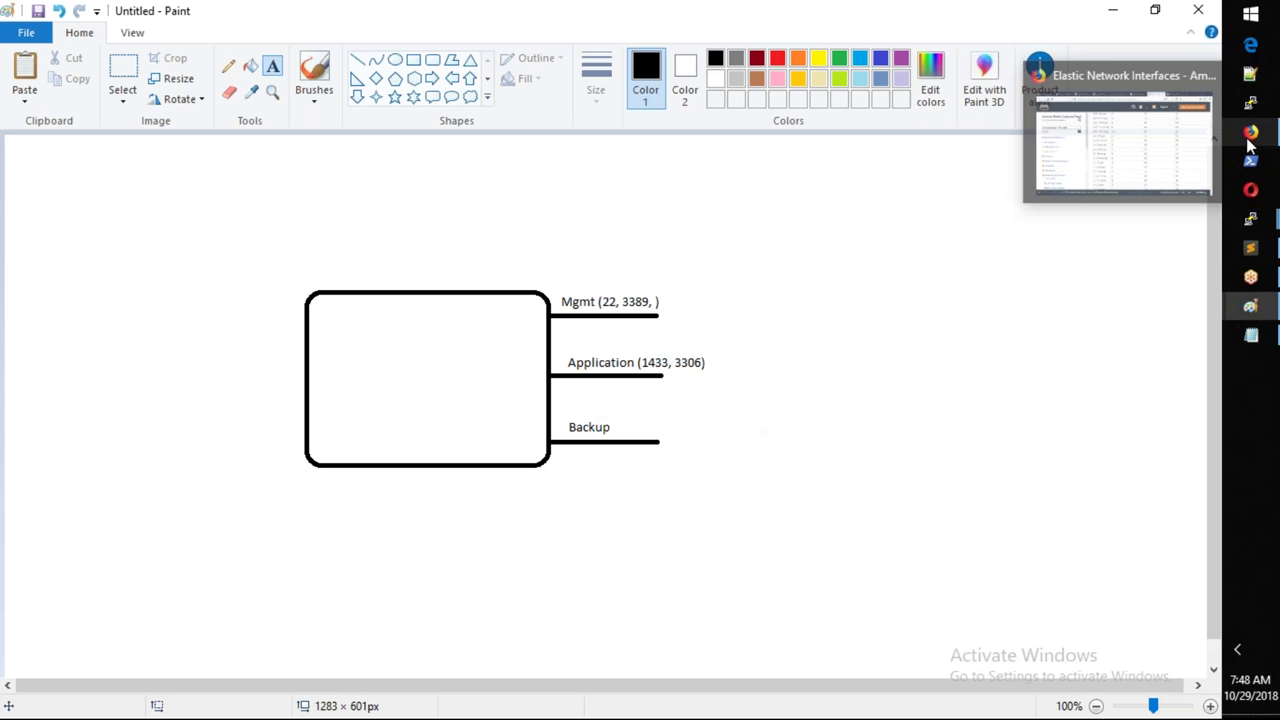
left_click(1122, 165)
scroll(690, 440, "down", 10)
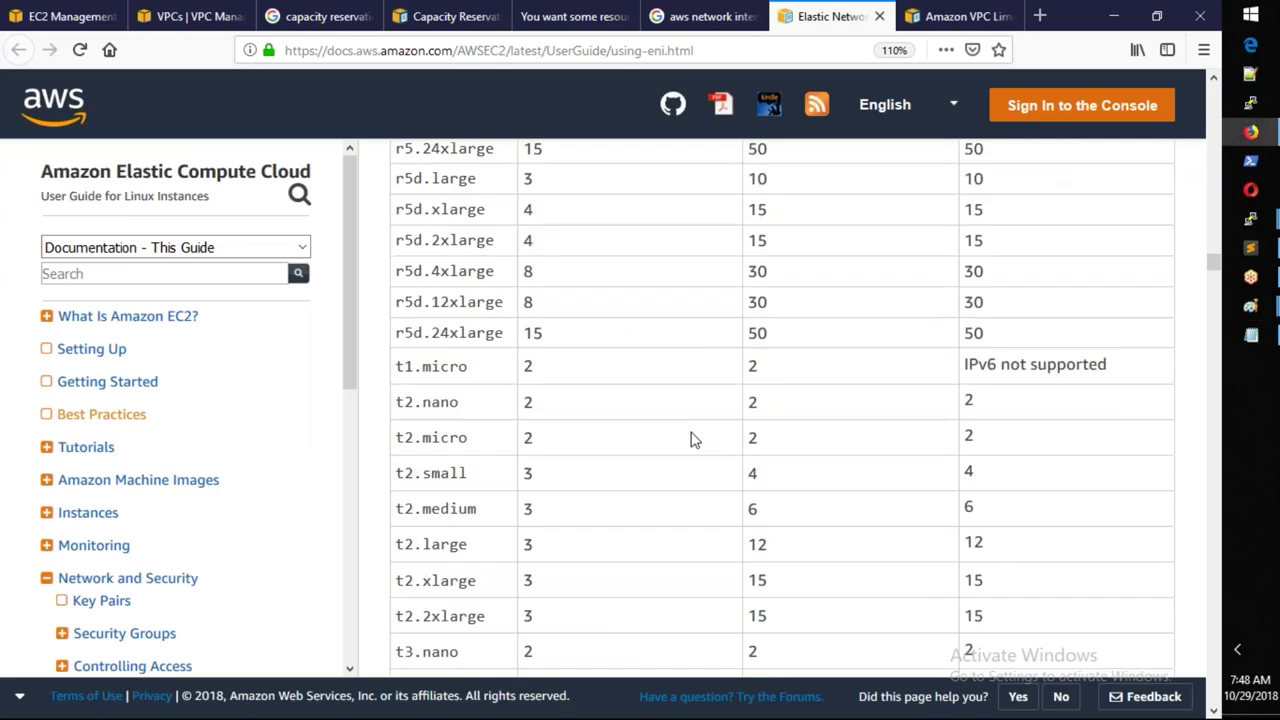
scroll(693, 440, "down", 8)
scroll(693, 440, "down", 6)
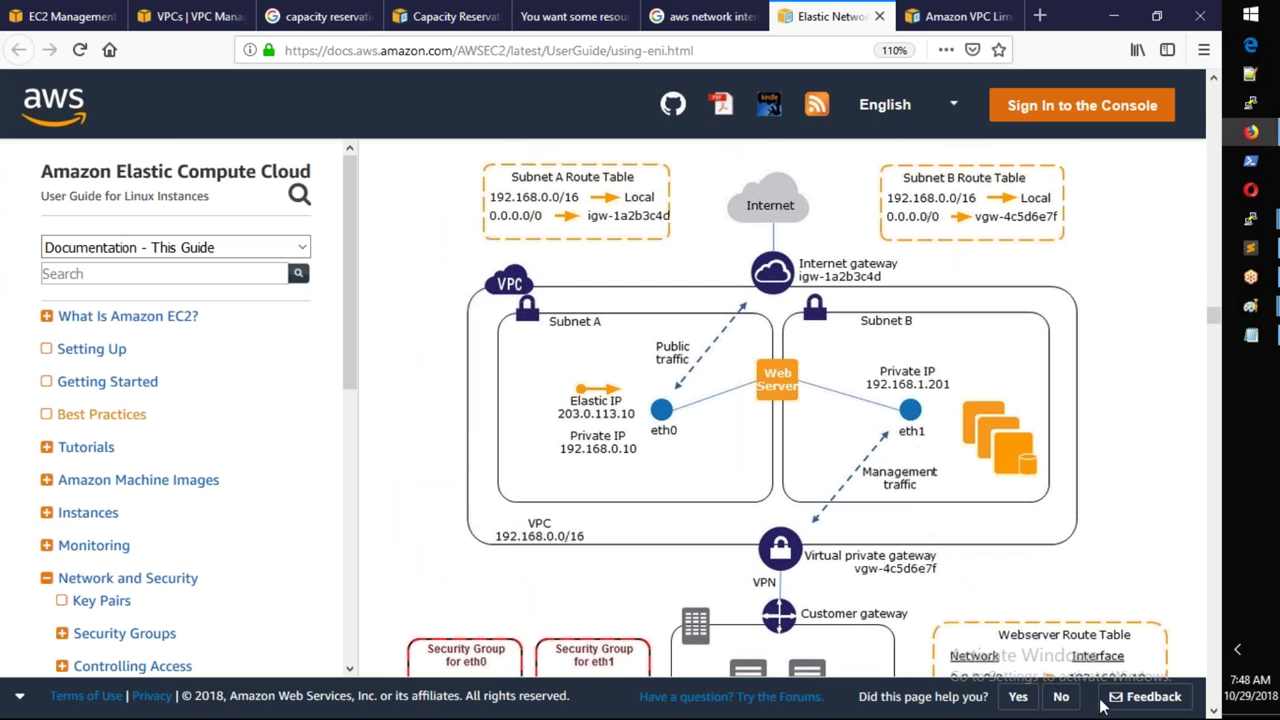
left_click_drag(530, 276, 570, 261)
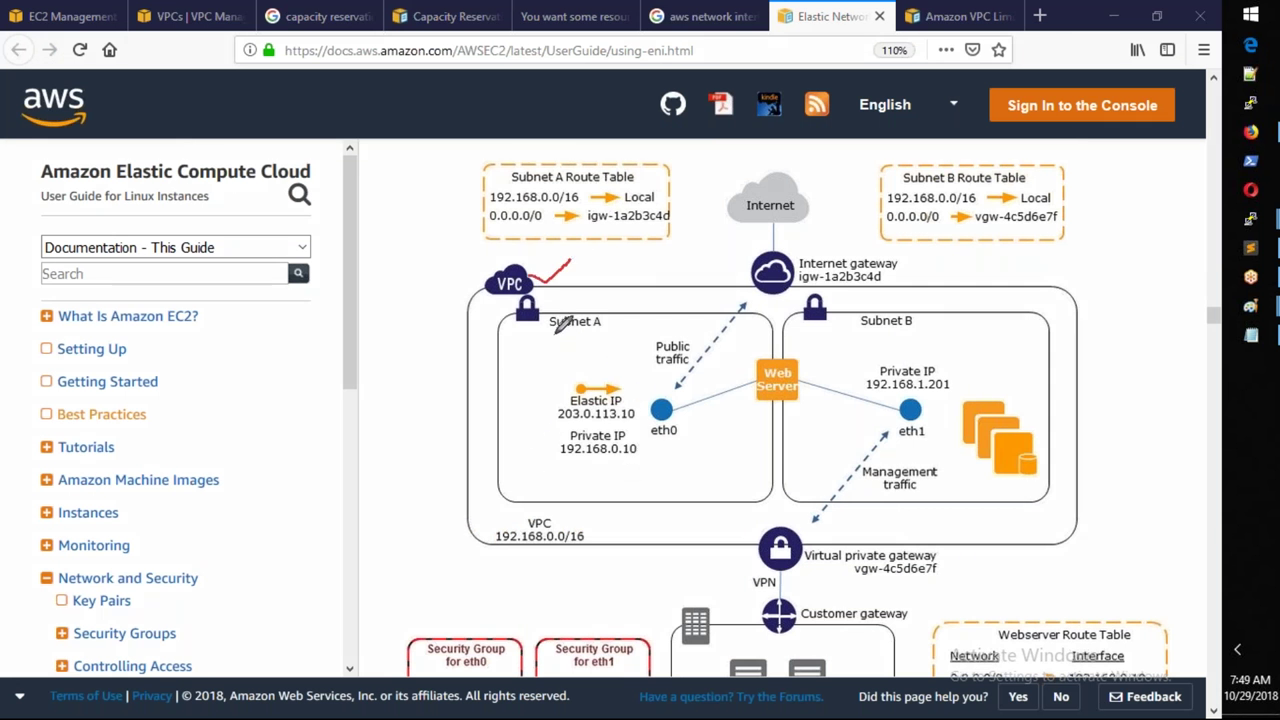
left_click_drag(550, 338, 604, 338)
left_click_drag(848, 337, 917, 335)
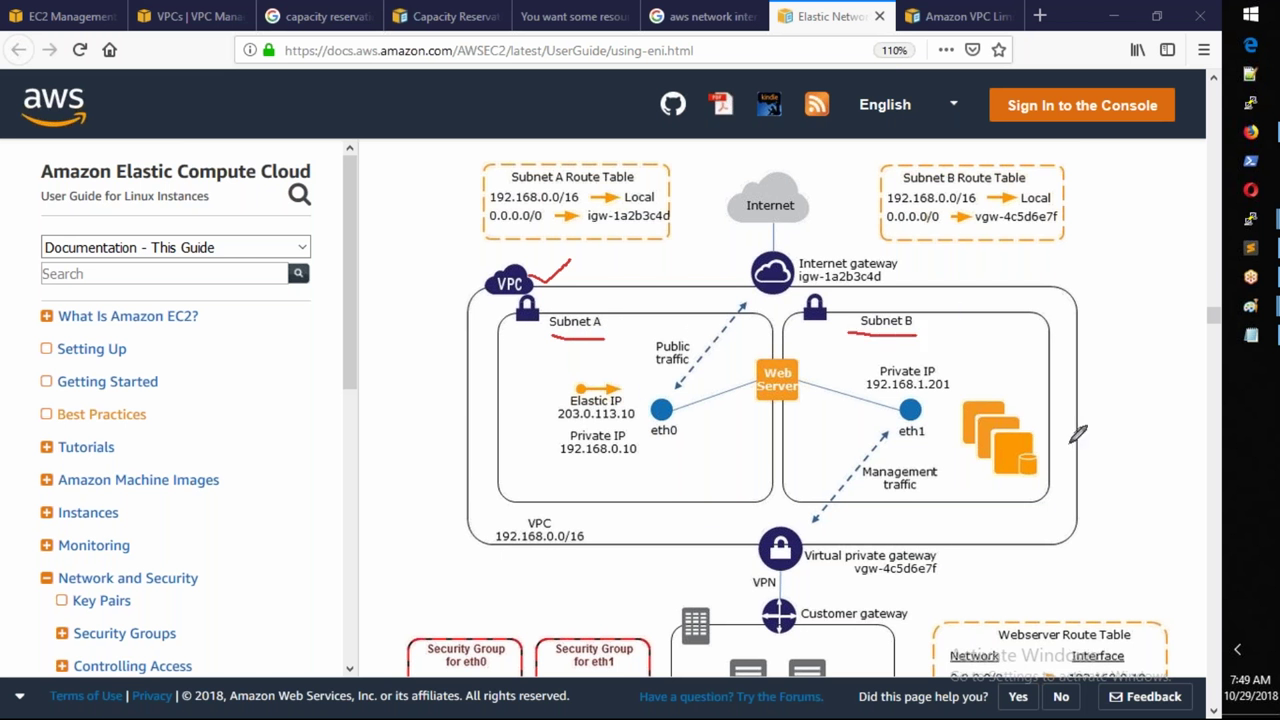
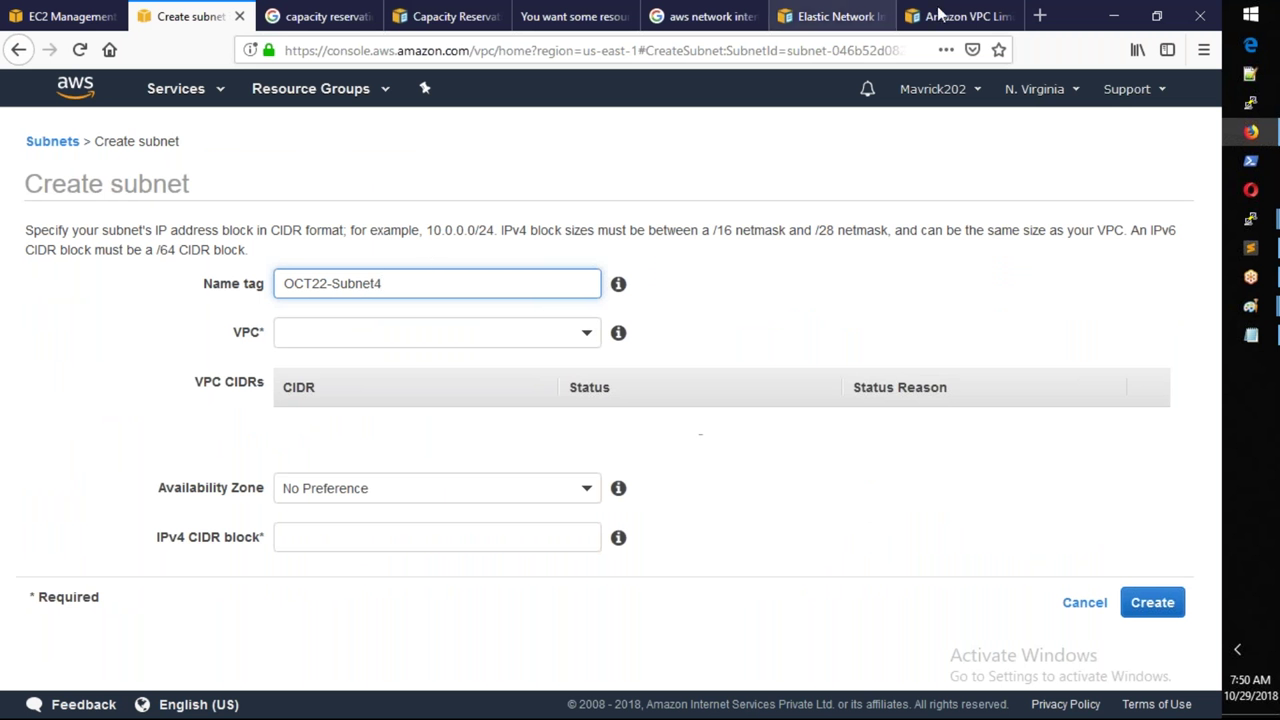
Step: Assign the new OCT22-Subnet4 to VPC vpc-013db88383c033337 and the us-east-1a availability zone
left_click(400, 333)
left_click(370, 486)
left_click(378, 475)
left_click(380, 569)
Step: Set the subnet's IPv4 CIDR block to 10.1.5.0/24, create the subnet and return to the subnet list
left_click(367, 521)
type("10.1")
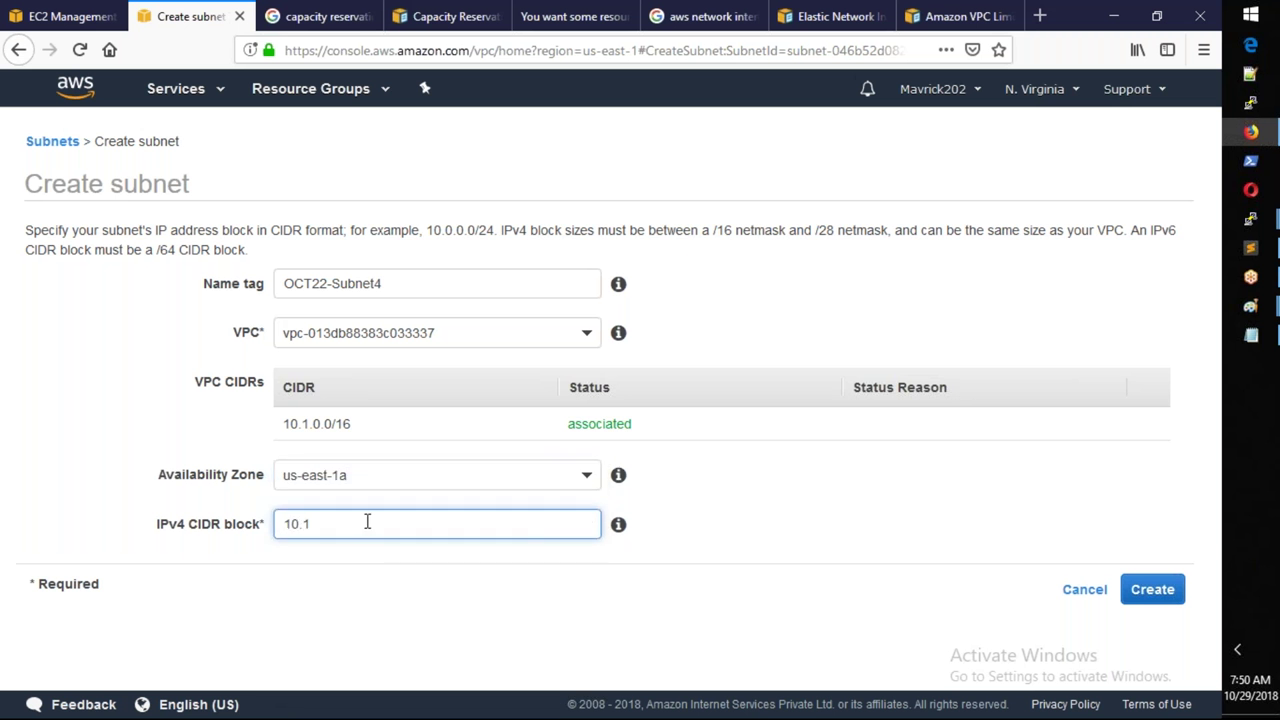
type(".5.0/24")
key("Tab")
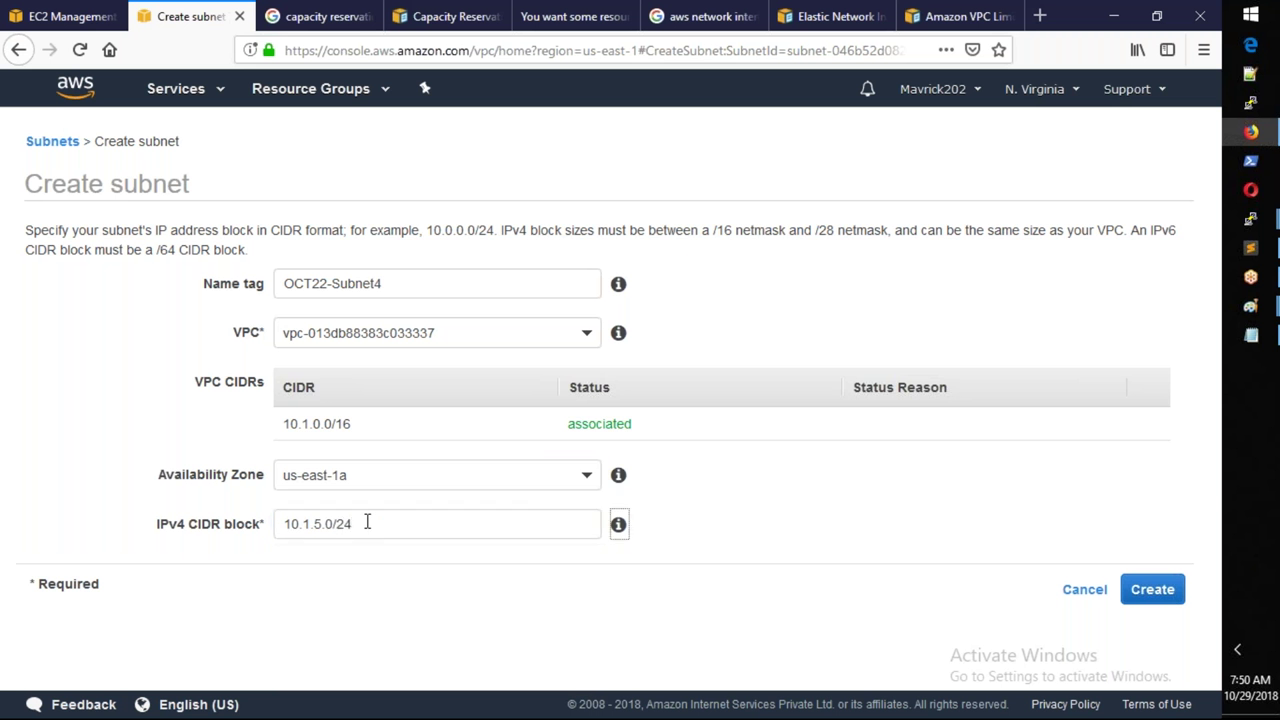
left_click(1155, 592)
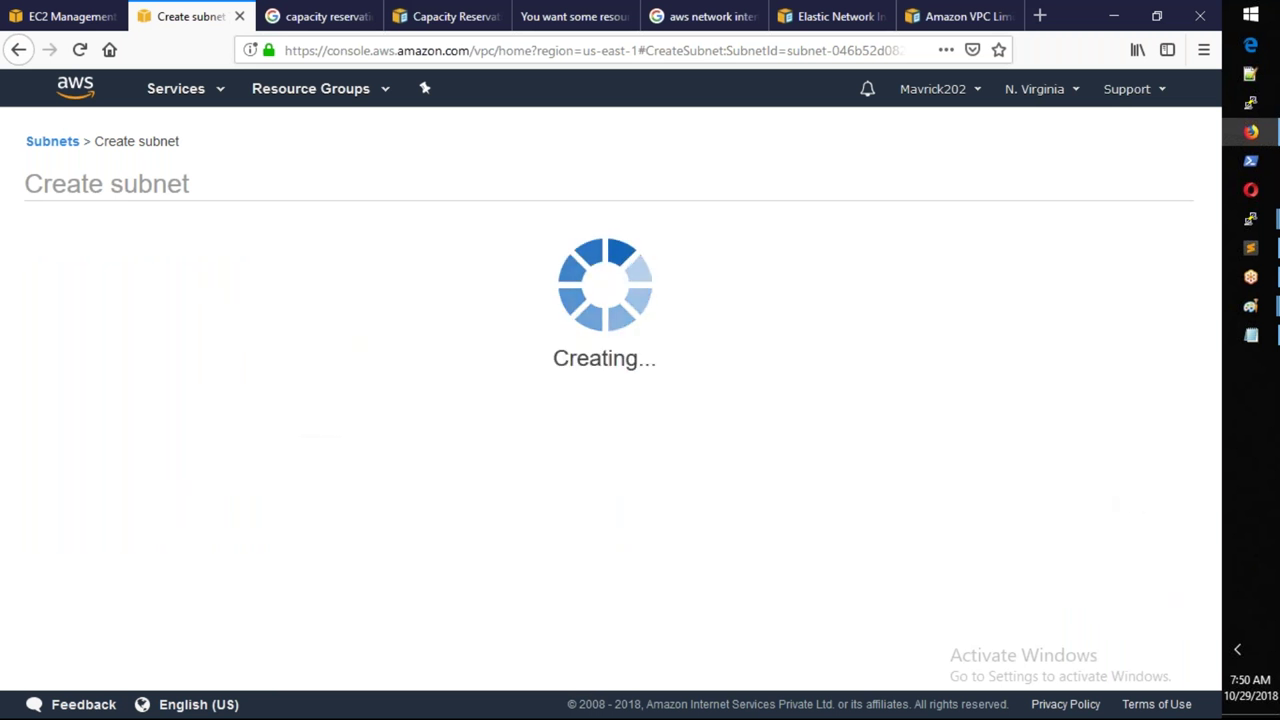
left_click(876, 362)
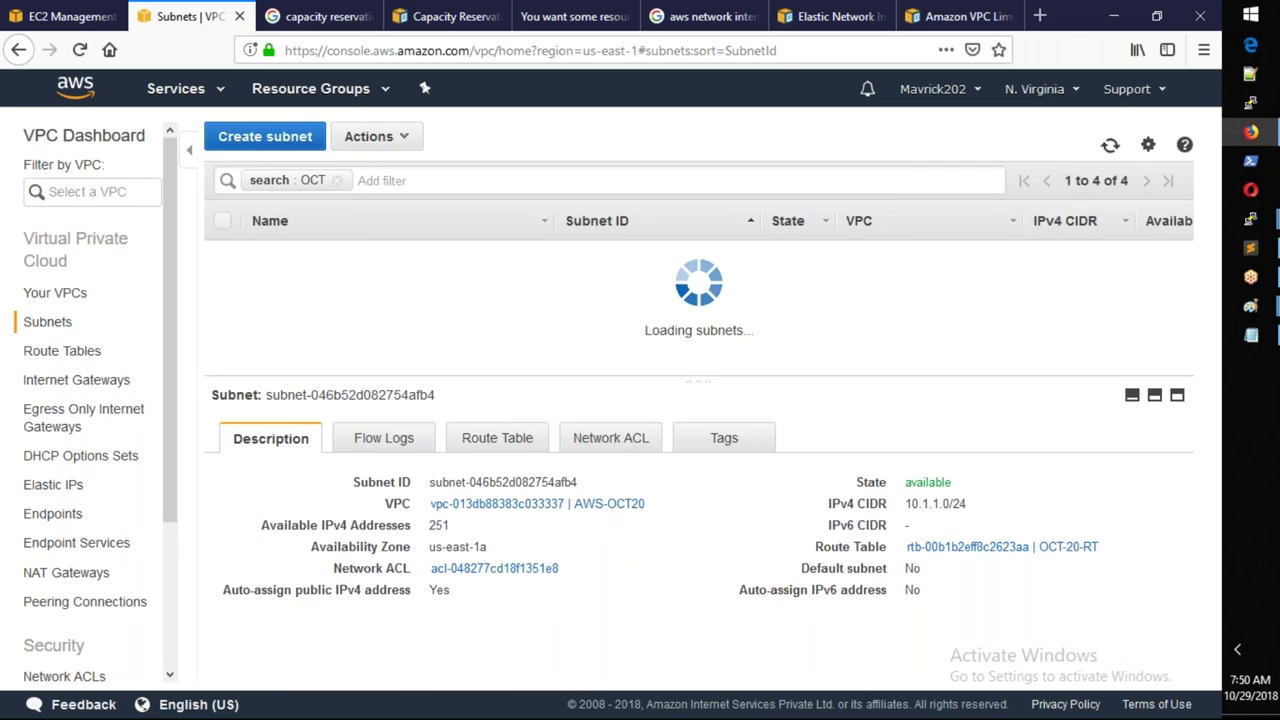
Step: Reload the EC2 launch wizard and proceed with the t2.micro instance type to the instance details
left_click(80, 27)
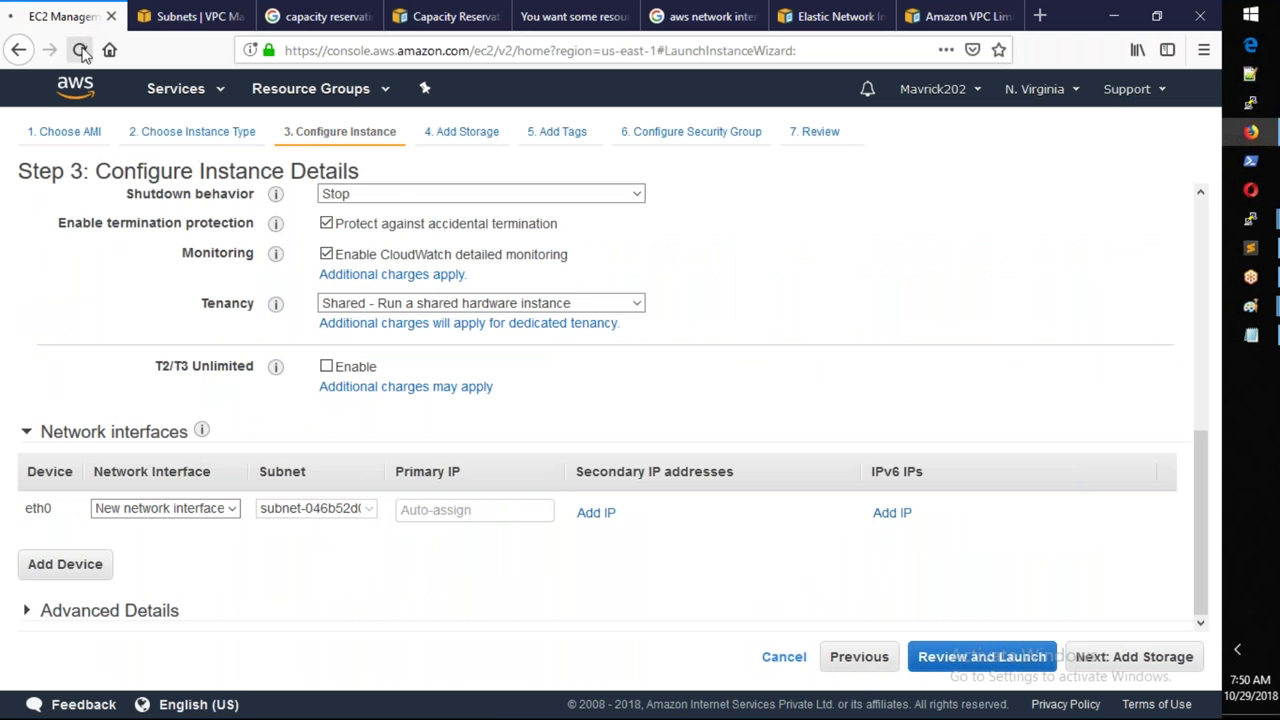
left_click(82, 52)
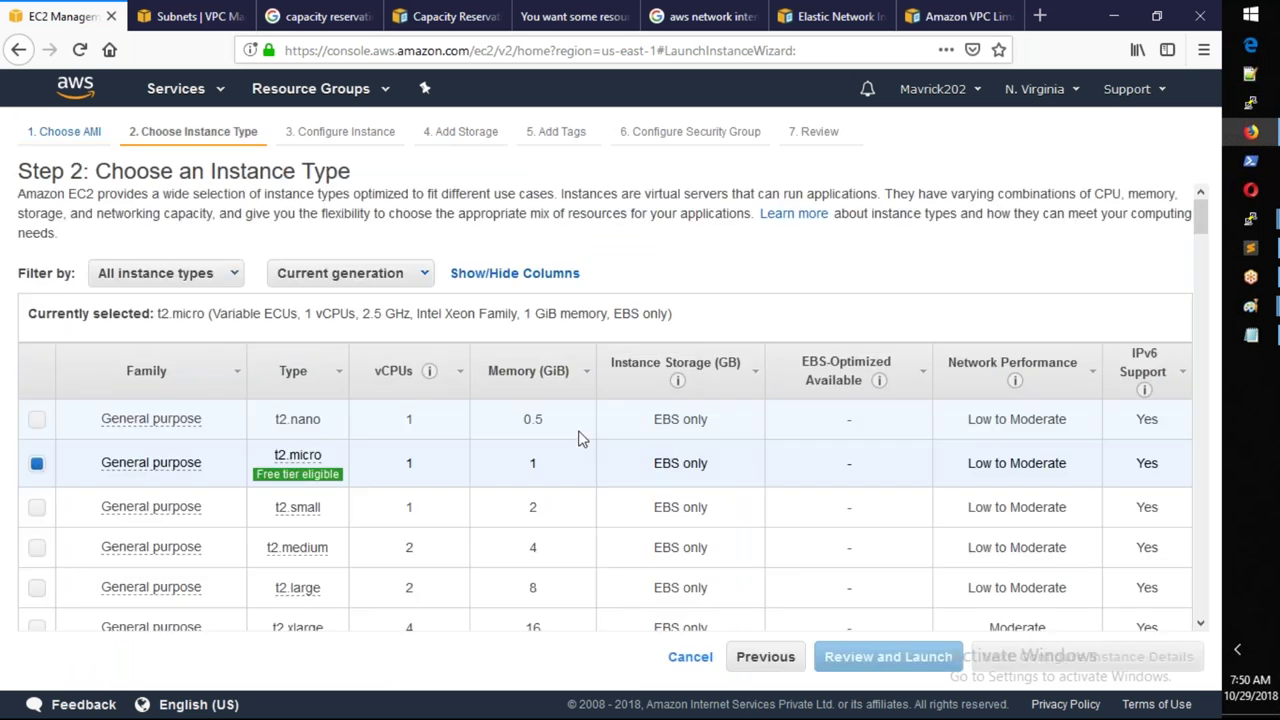
left_click(1163, 663)
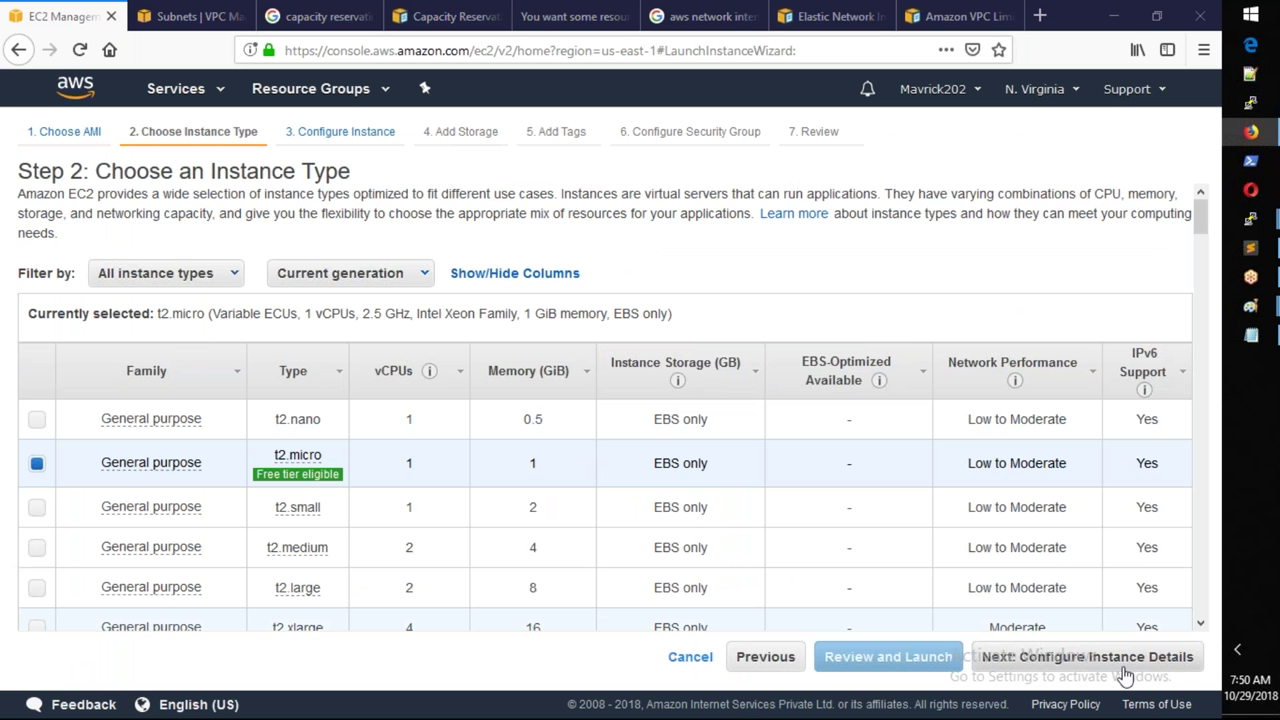
Step: Place the instance in the AWS-OCT20 network and the OCT22-Subnet1 subnet in us-east-1a
scroll(512, 417, "down", 3)
left_click(500, 260)
left_click(537, 345)
left_click(550, 296)
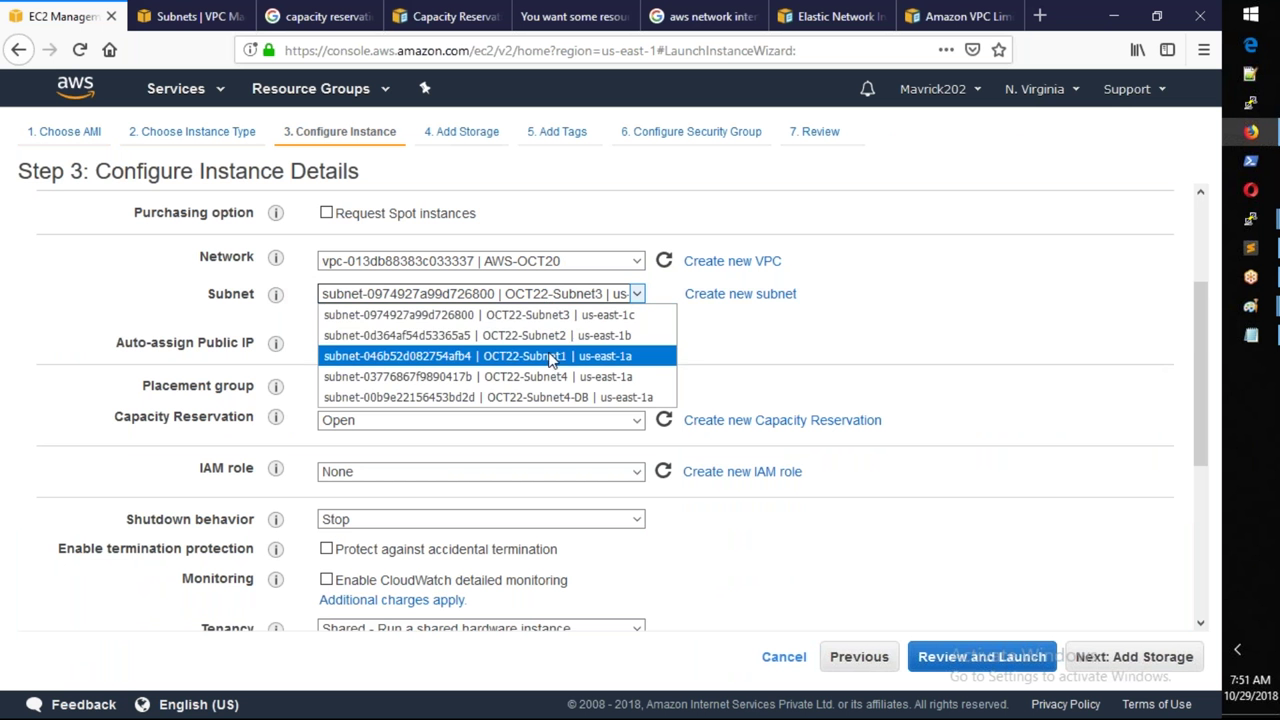
left_click(550, 357)
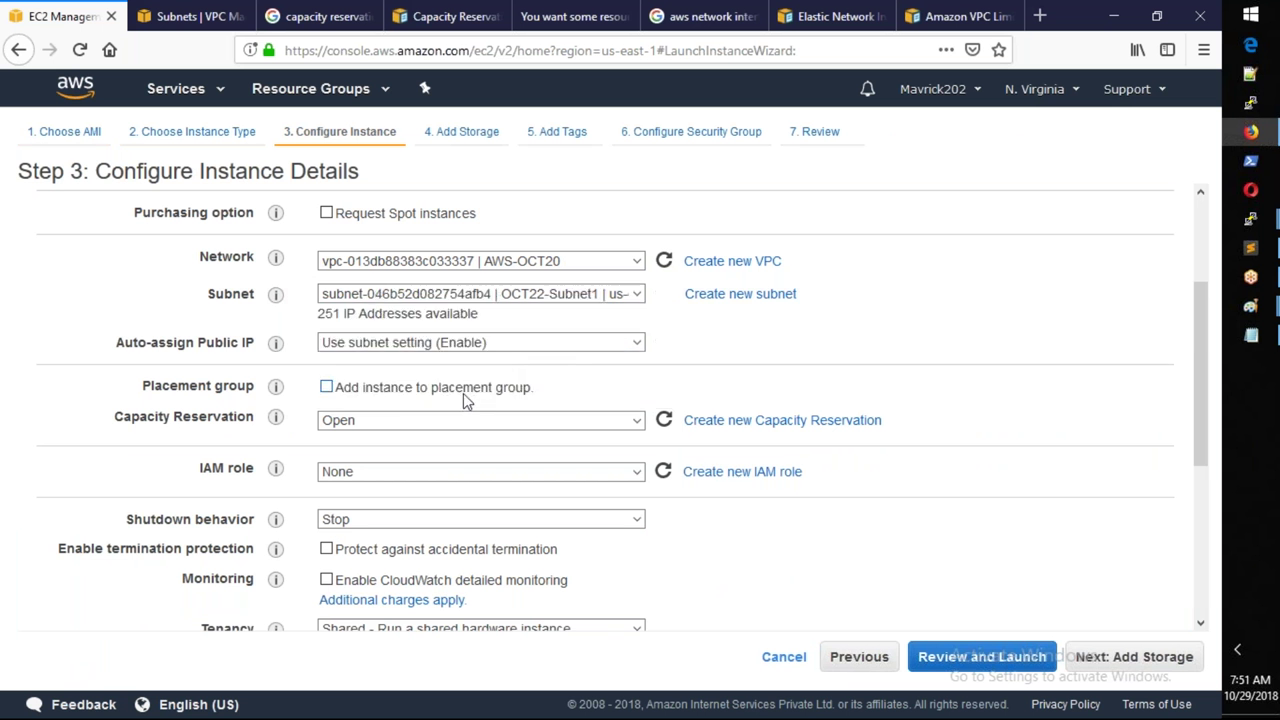
Step: Add a second network interface, eth1, and assign it to the OCT22-Subnet4 subnet (10.1.5.0/24)
scroll(463, 394, "down", 5)
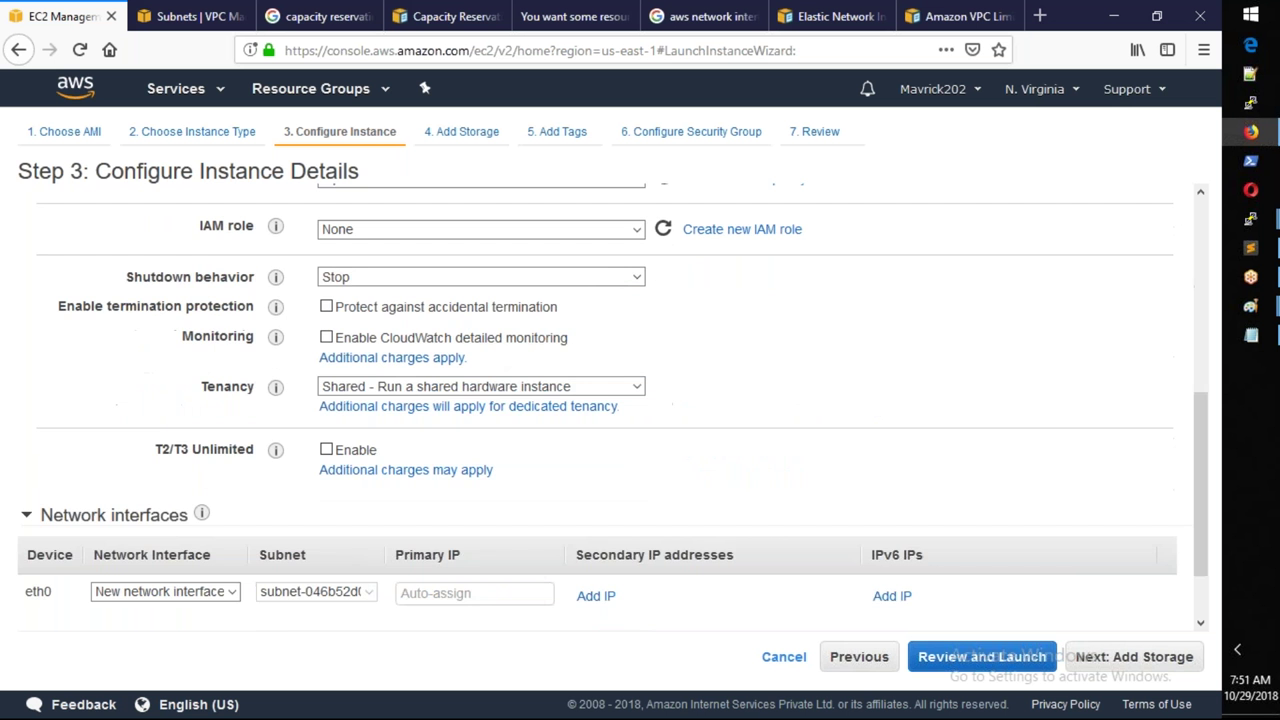
scroll(163, 537, "down", 2)
left_click(55, 563)
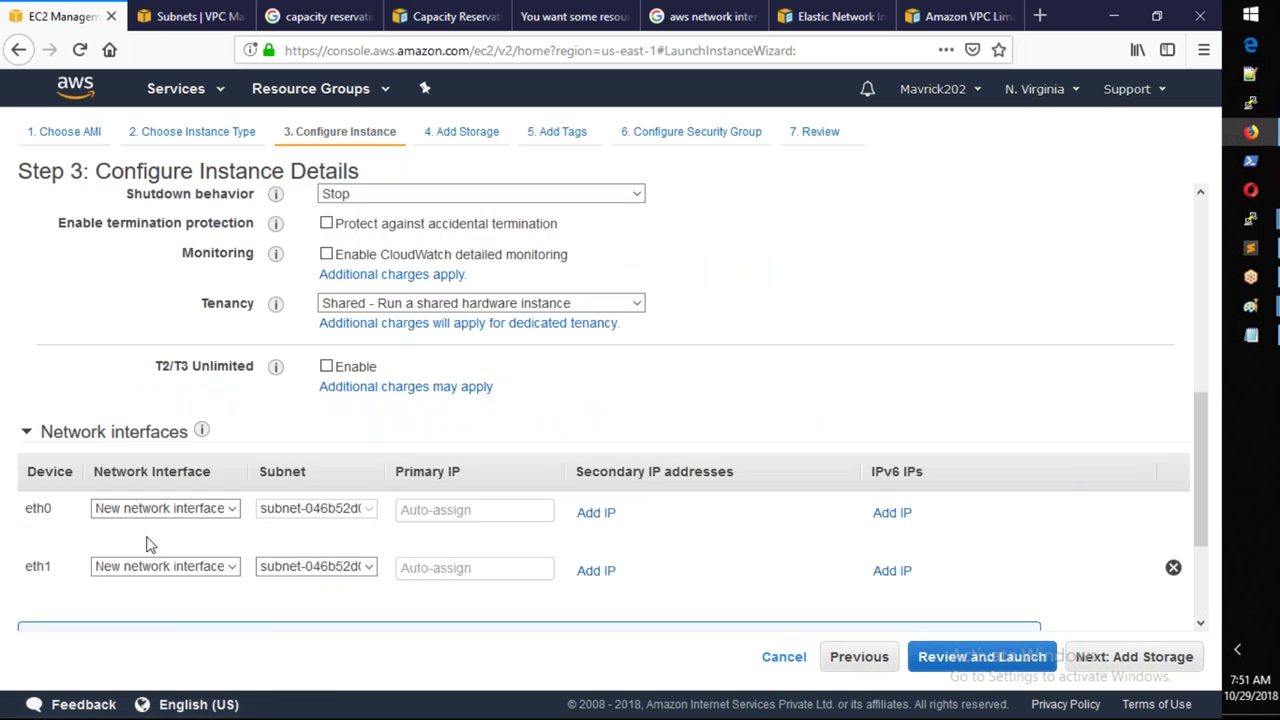
left_click(324, 568)
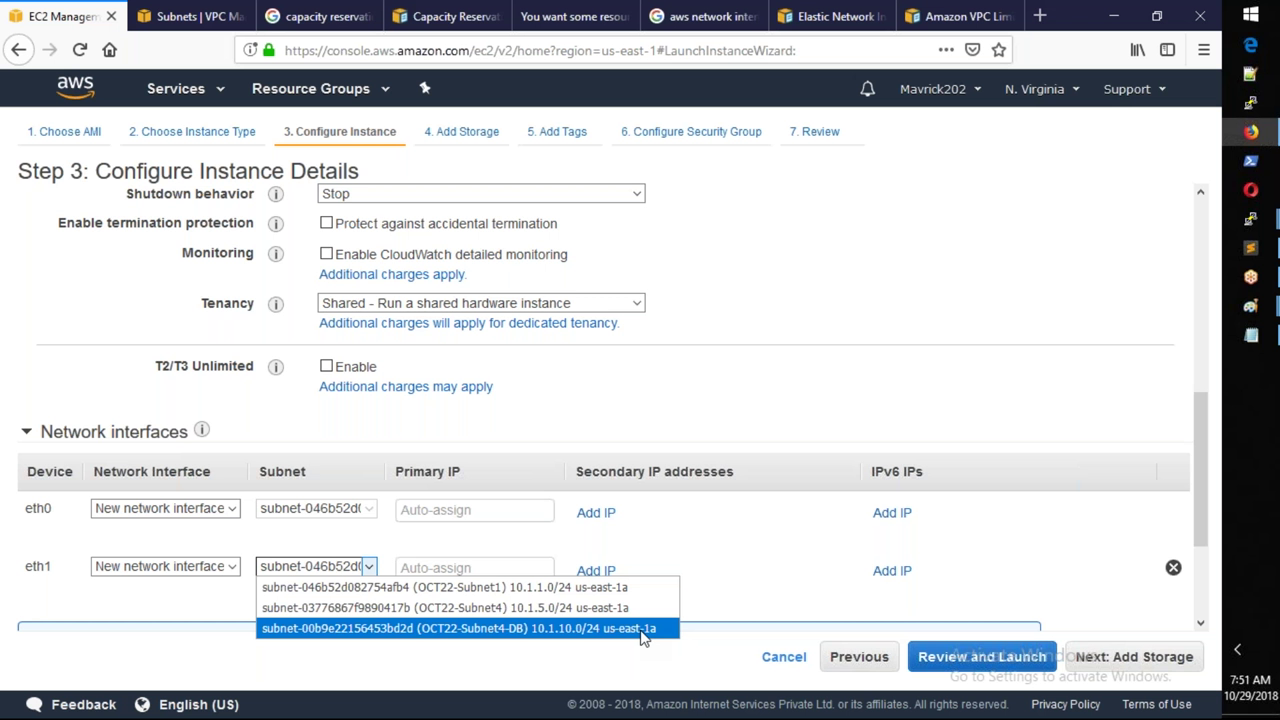
left_click(412, 607)
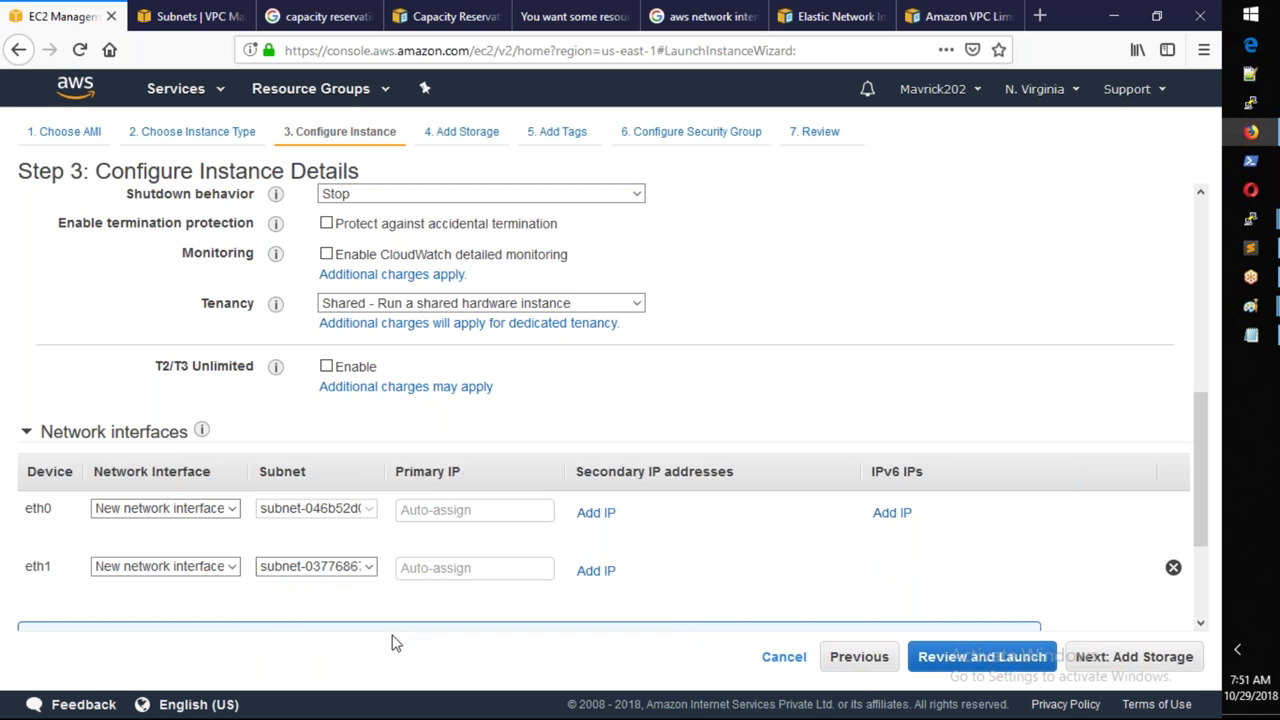
Step: Set the primary IP to 10.1.1.100 for eth0 and 10.1.5.100 for eth1
type("10.1.1.100")
key("Tab")
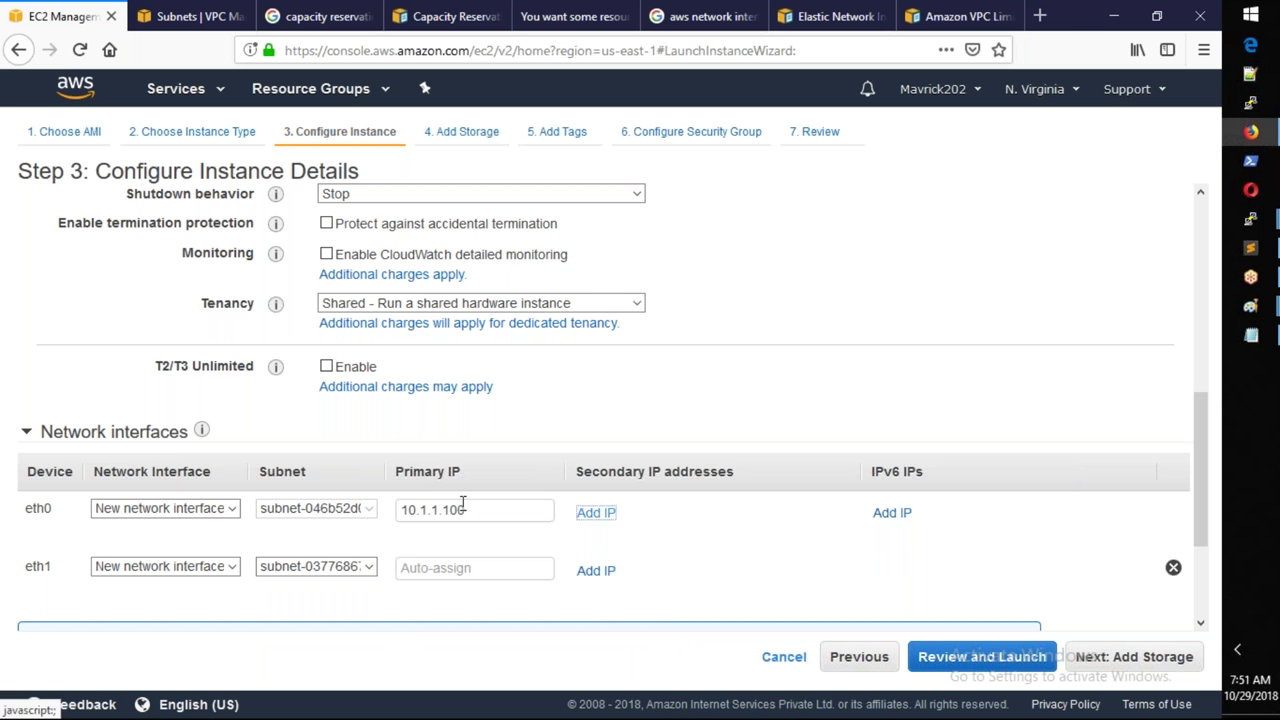
left_click(442, 569)
type("10")
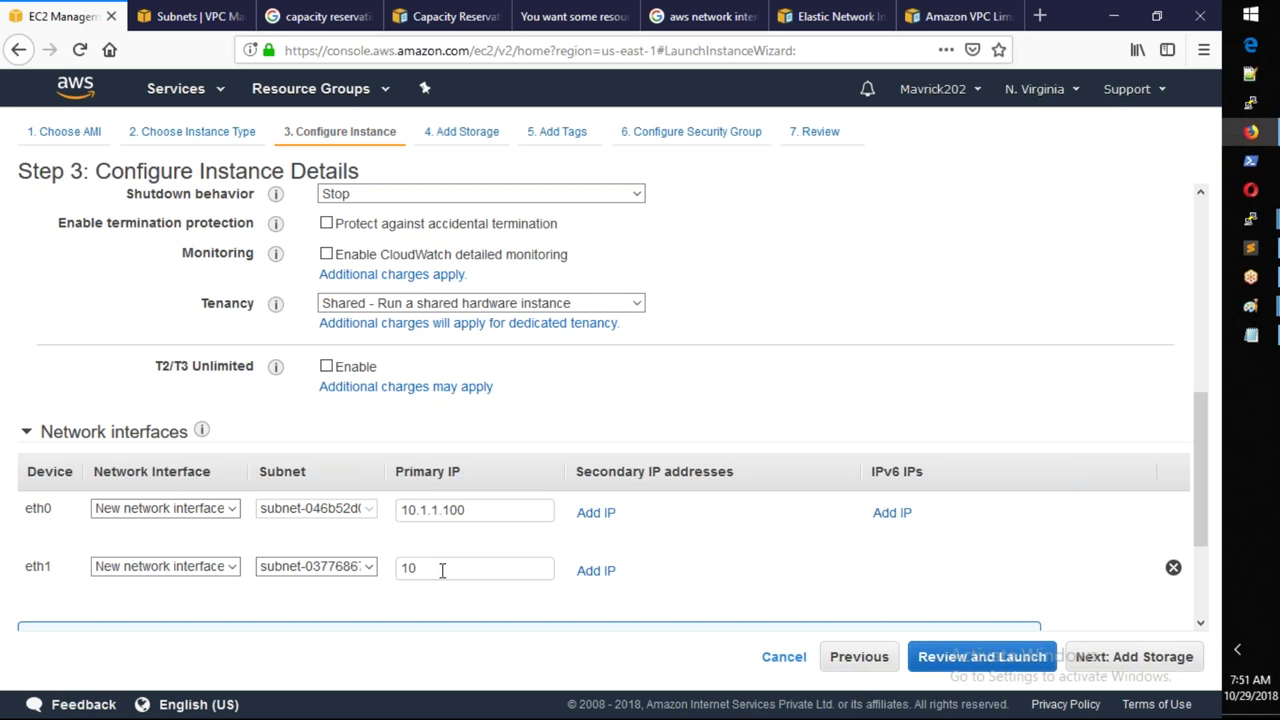
type(".1.5.100")
key("Tab")
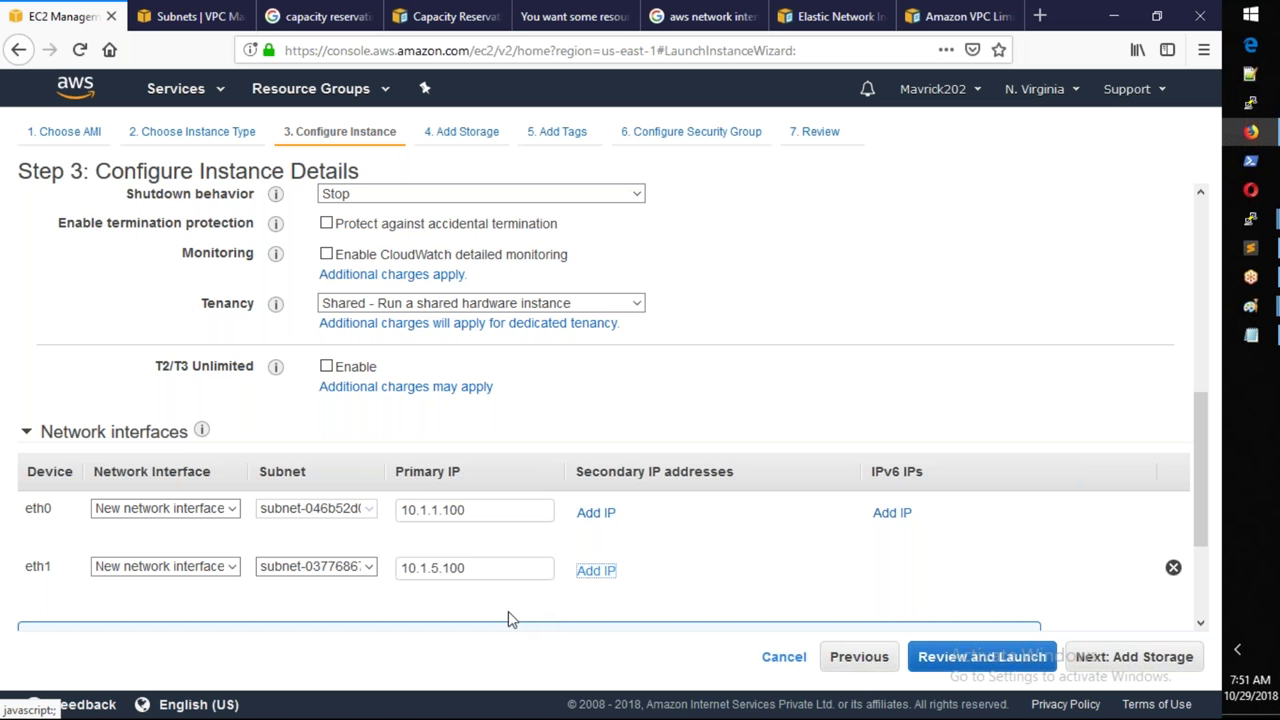
Step: Review the primary IPs of eth0 and eth1 and compare the two interfaces with the box diagram in Paint
left_click_drag(490, 509, 107, 522)
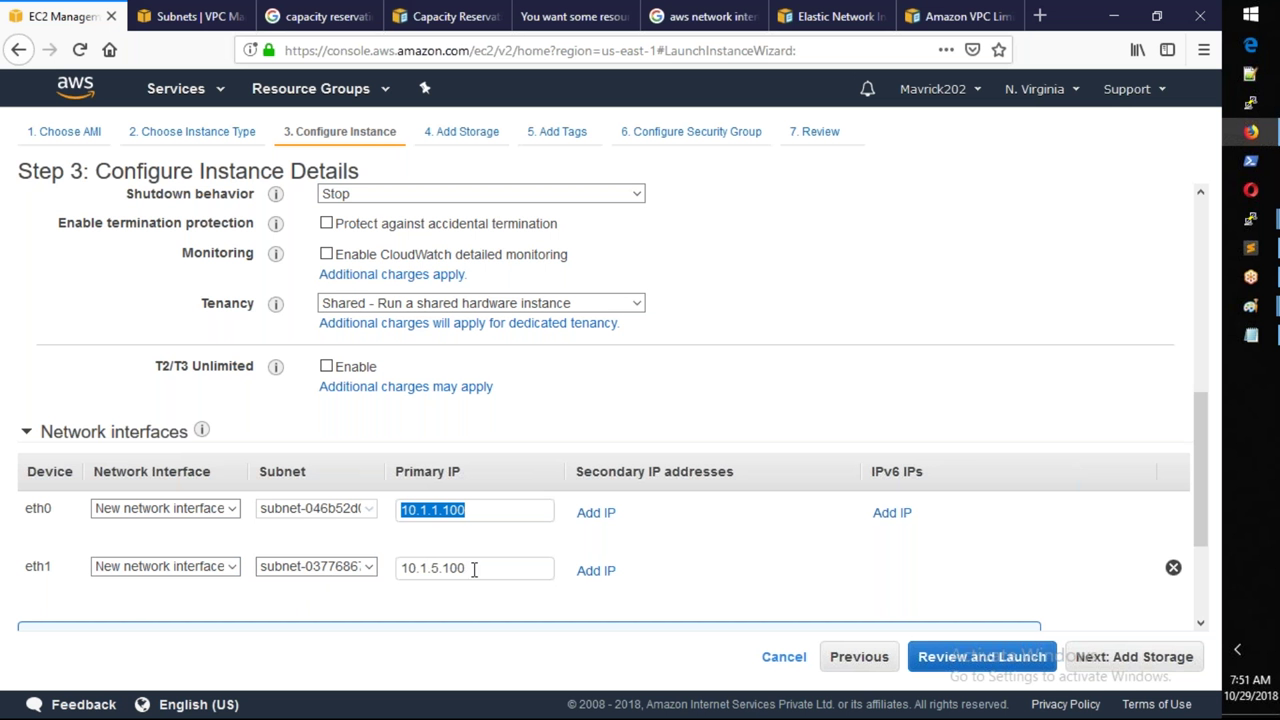
left_click_drag(470, 569, 357, 573)
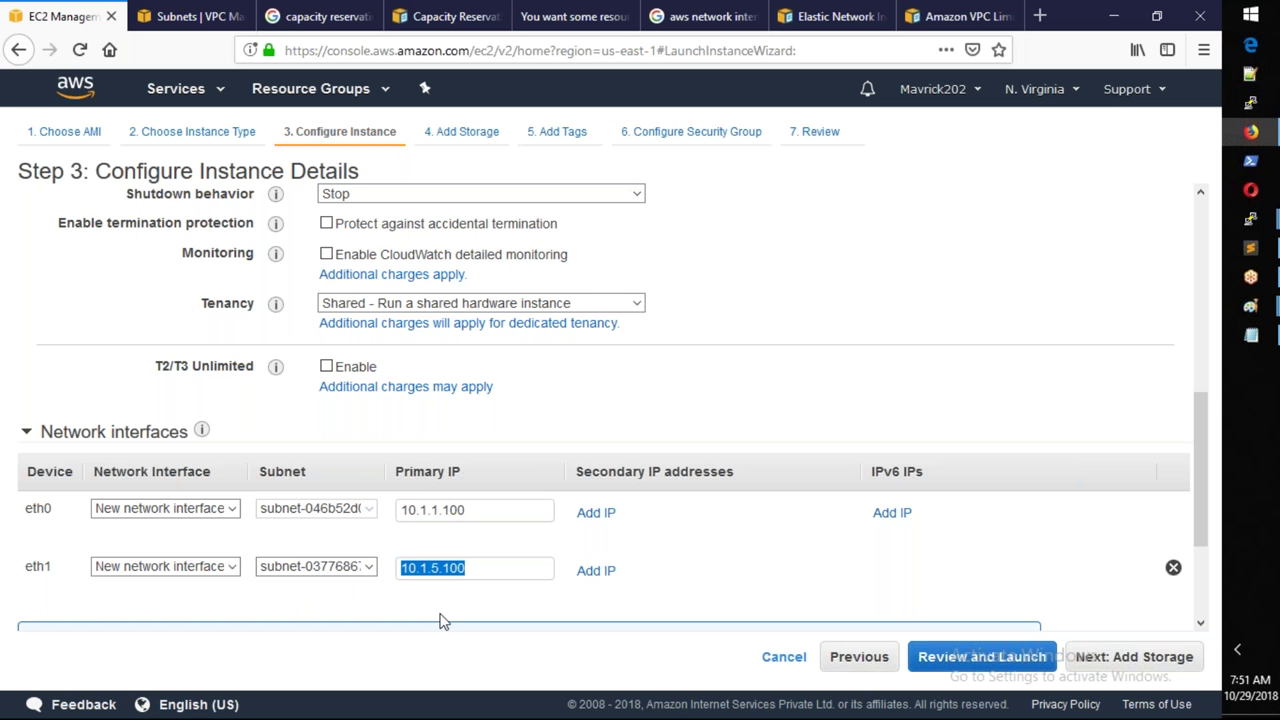
left_click_drag(500, 511, 261, 517)
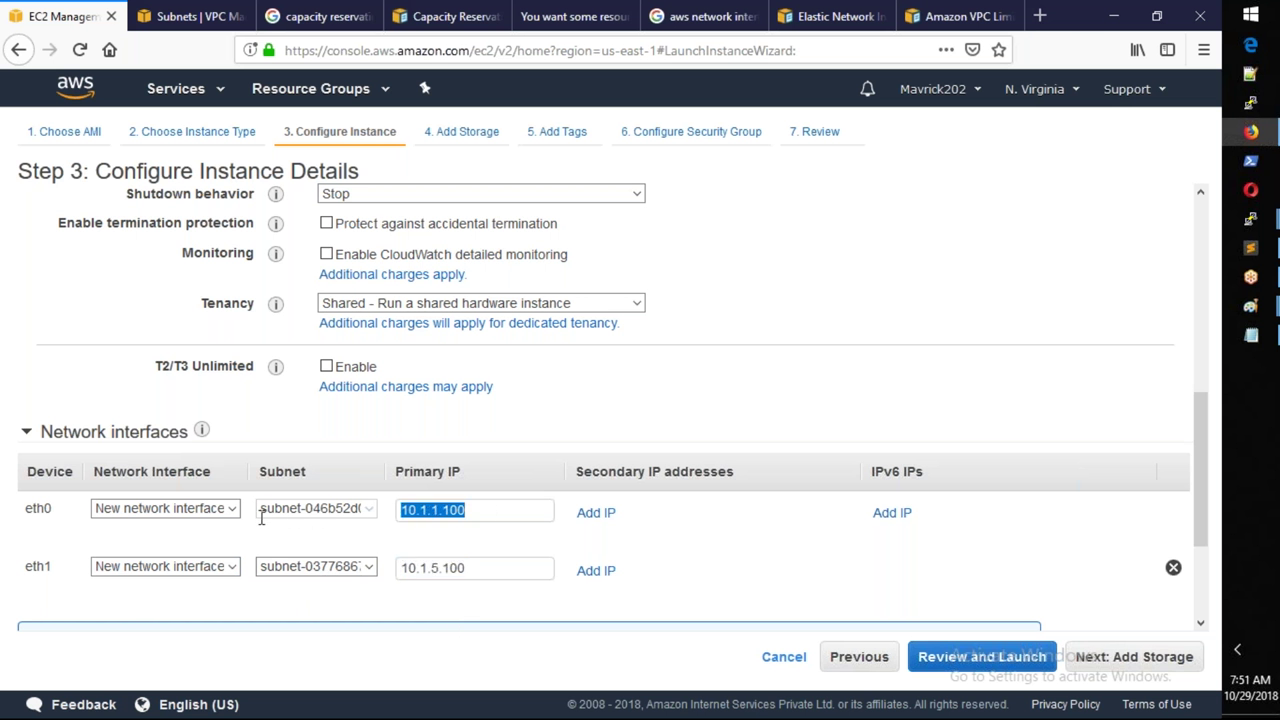
left_click(252, 560)
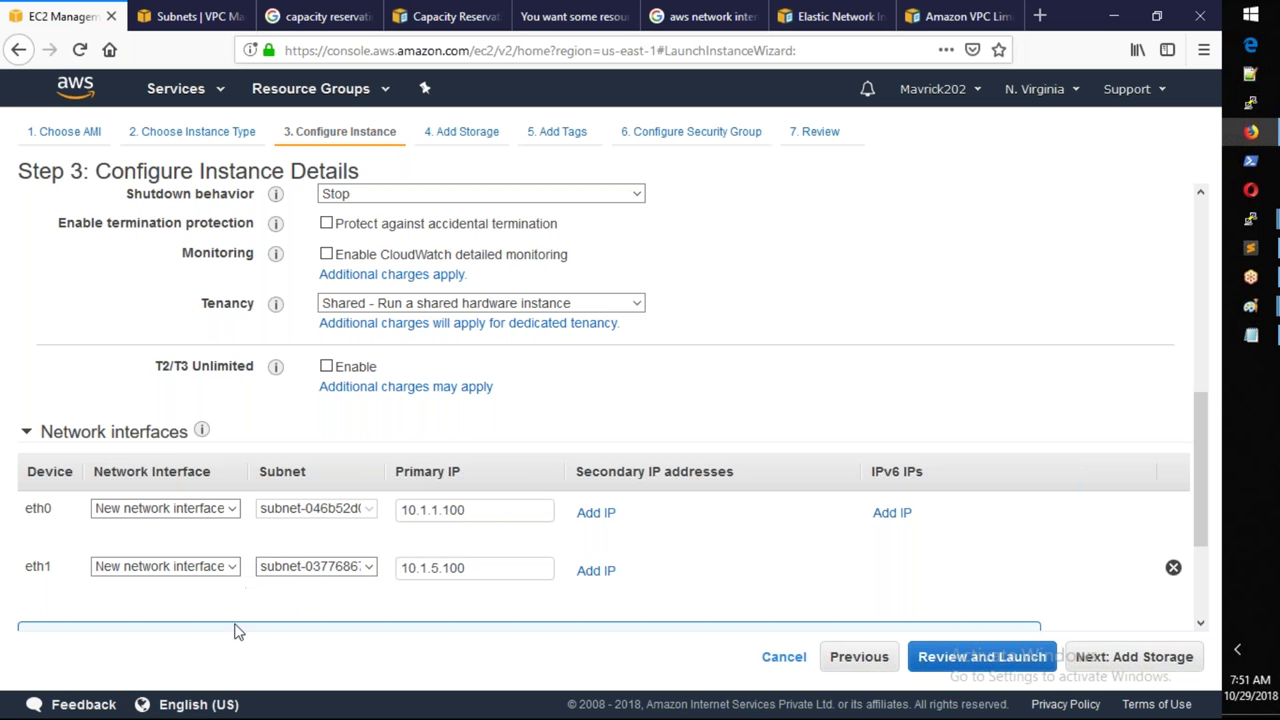
left_click(485, 508)
left_click_drag(485, 508, 401, 509)
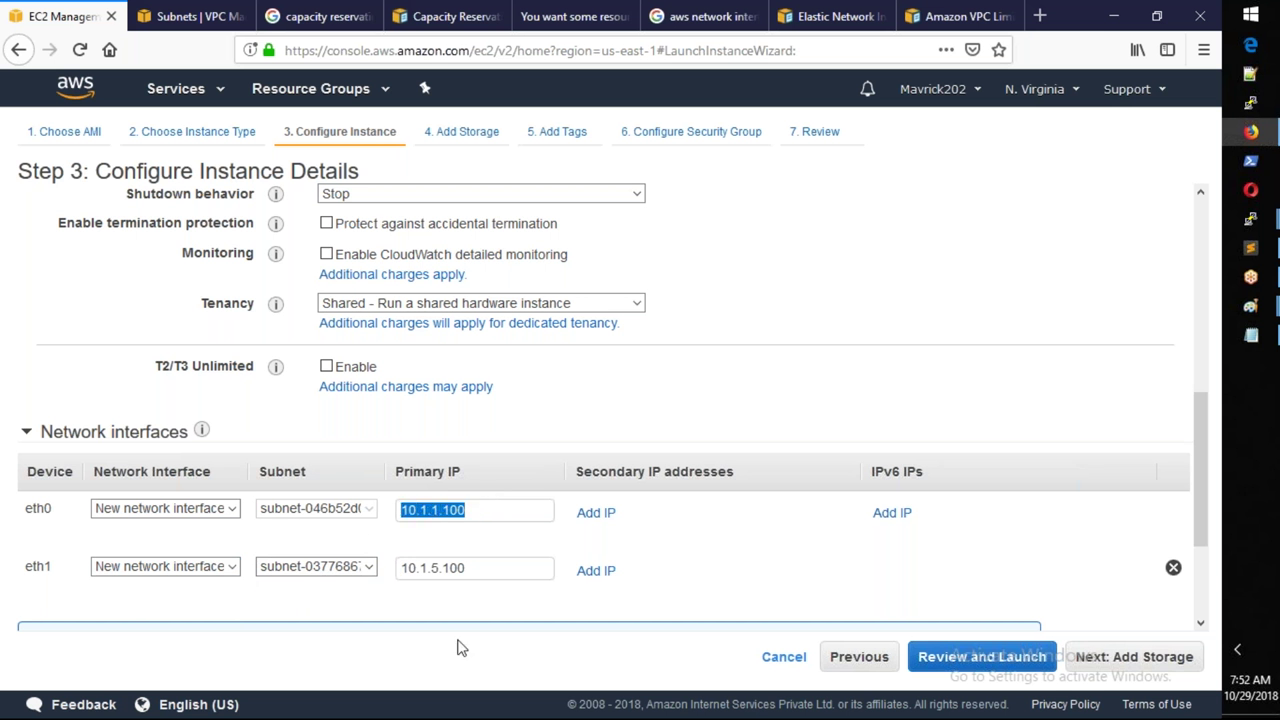
left_click_drag(503, 567, 403, 566)
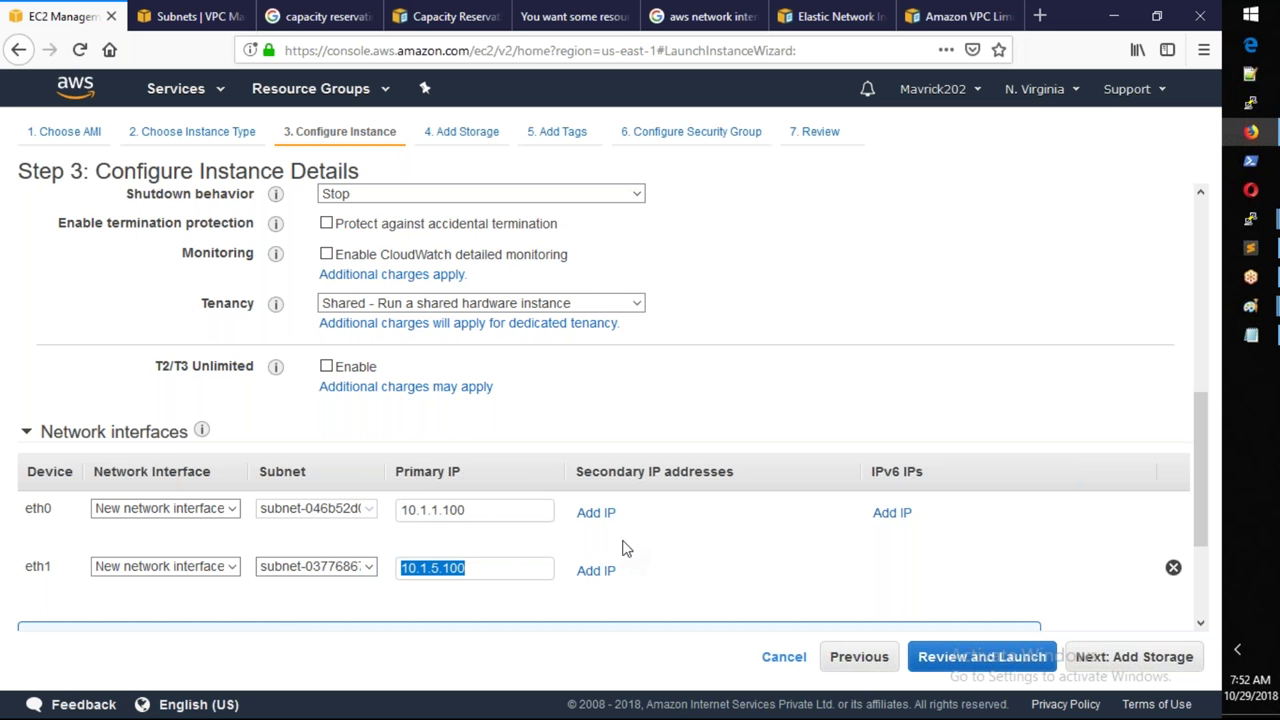
key("alt+Tab")
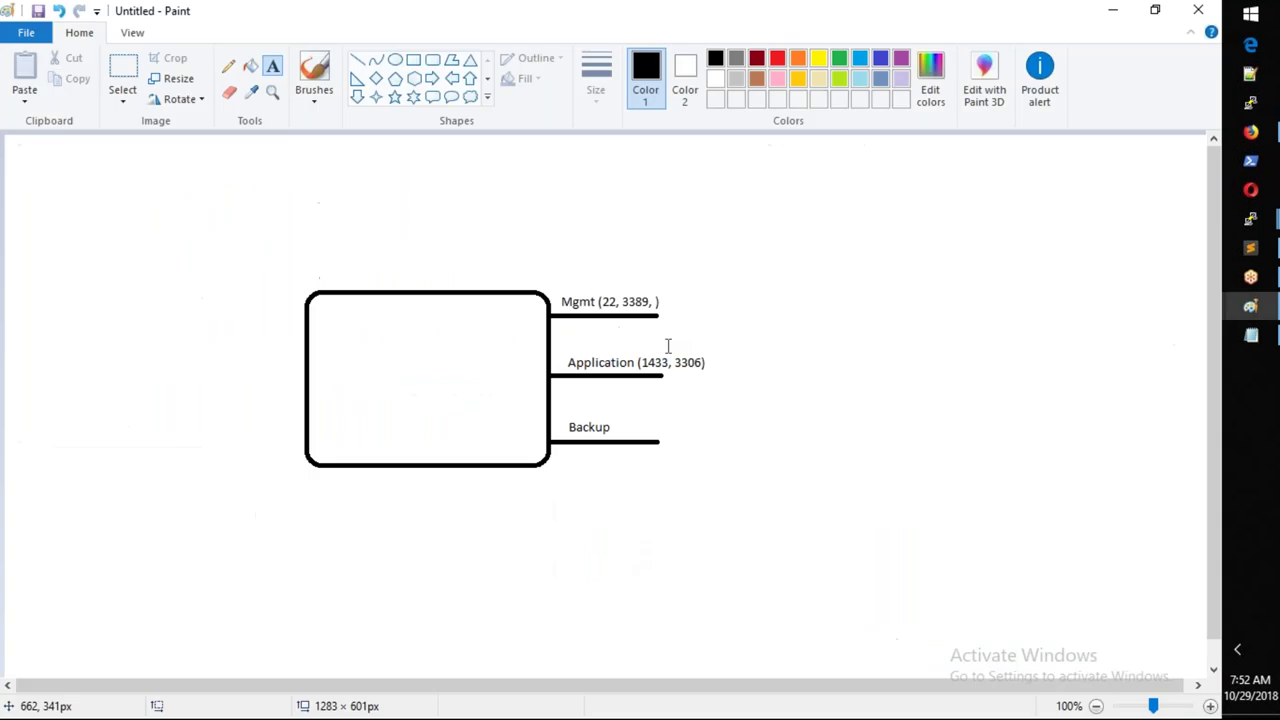
key("alt+Tab")
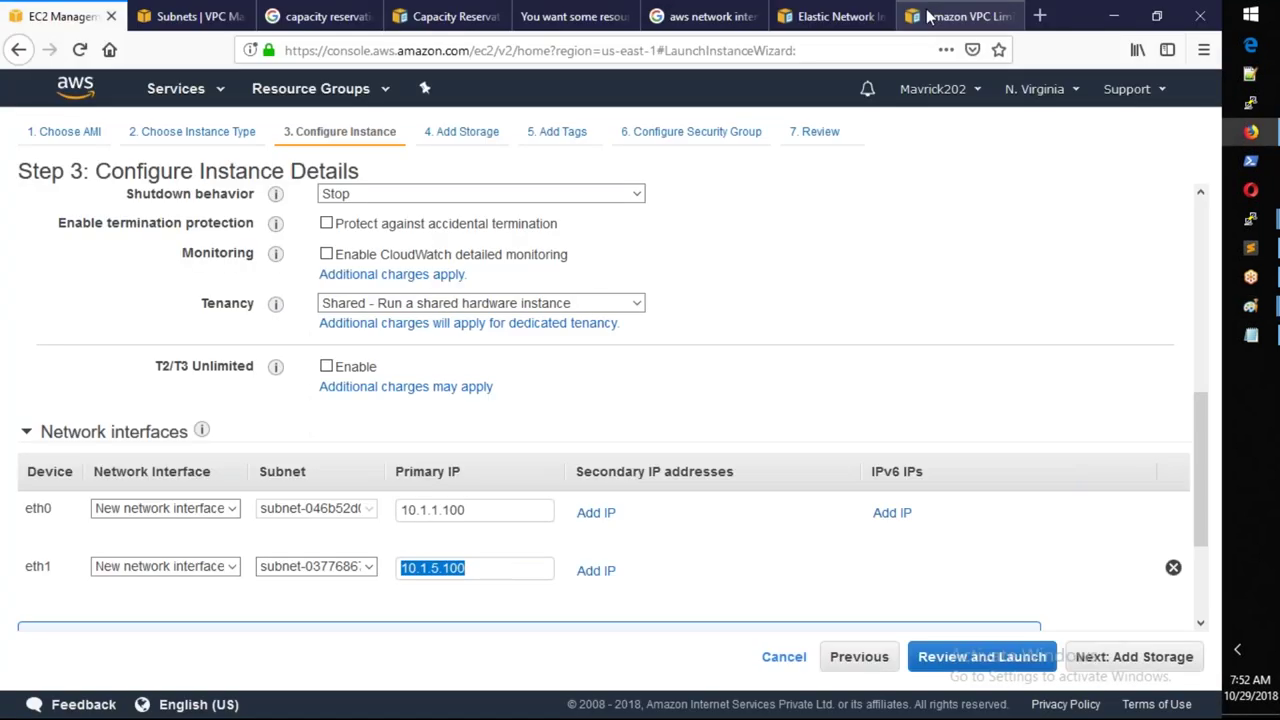
Step: In the Elastic Network Interfaces guide's diagram, trace the public traffic path from eth0 to the internet gateway and write "80/443" beside it
left_click(835, 16)
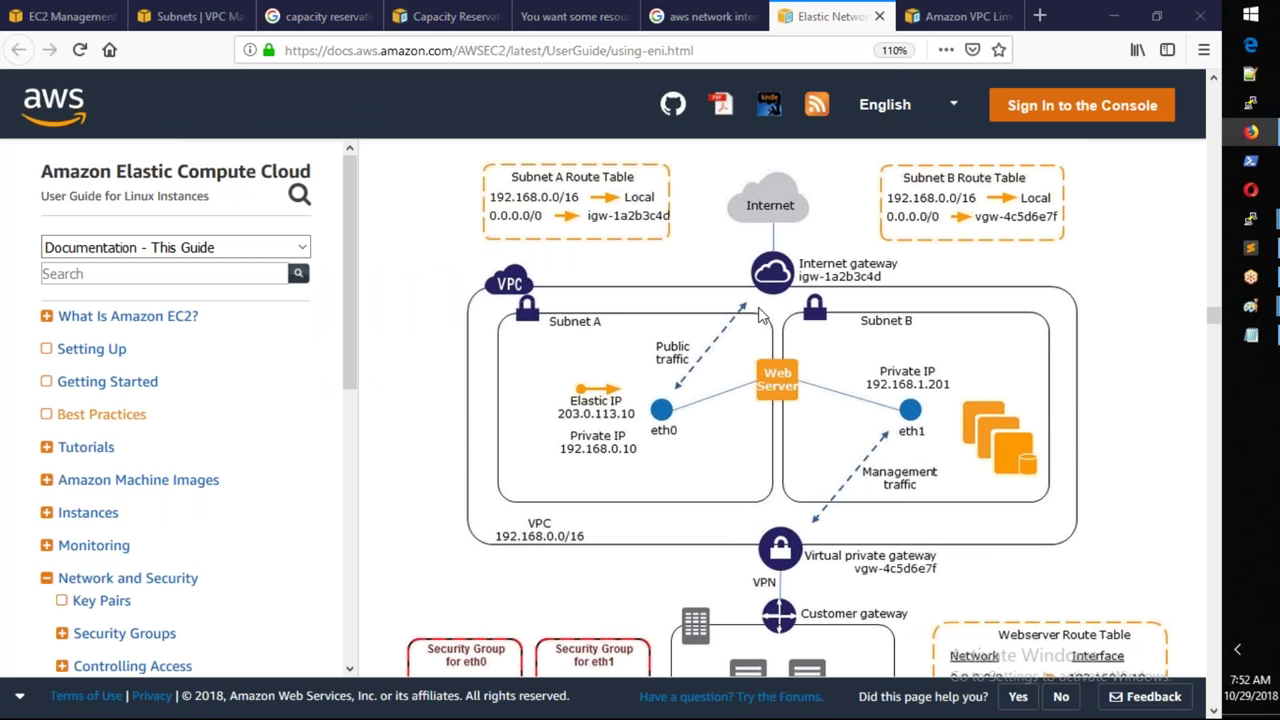
left_click_drag(668, 400, 758, 283)
mouse_move(632, 310)
left_mouse_down()
mouse_move(614, 330)
mouse_move(640, 314)
left_mouse_up()
mouse_move(660, 272)
left_mouse_down()
mouse_move(690, 315)
mouse_move(712, 268)
mouse_move(700, 298)
left_mouse_up()
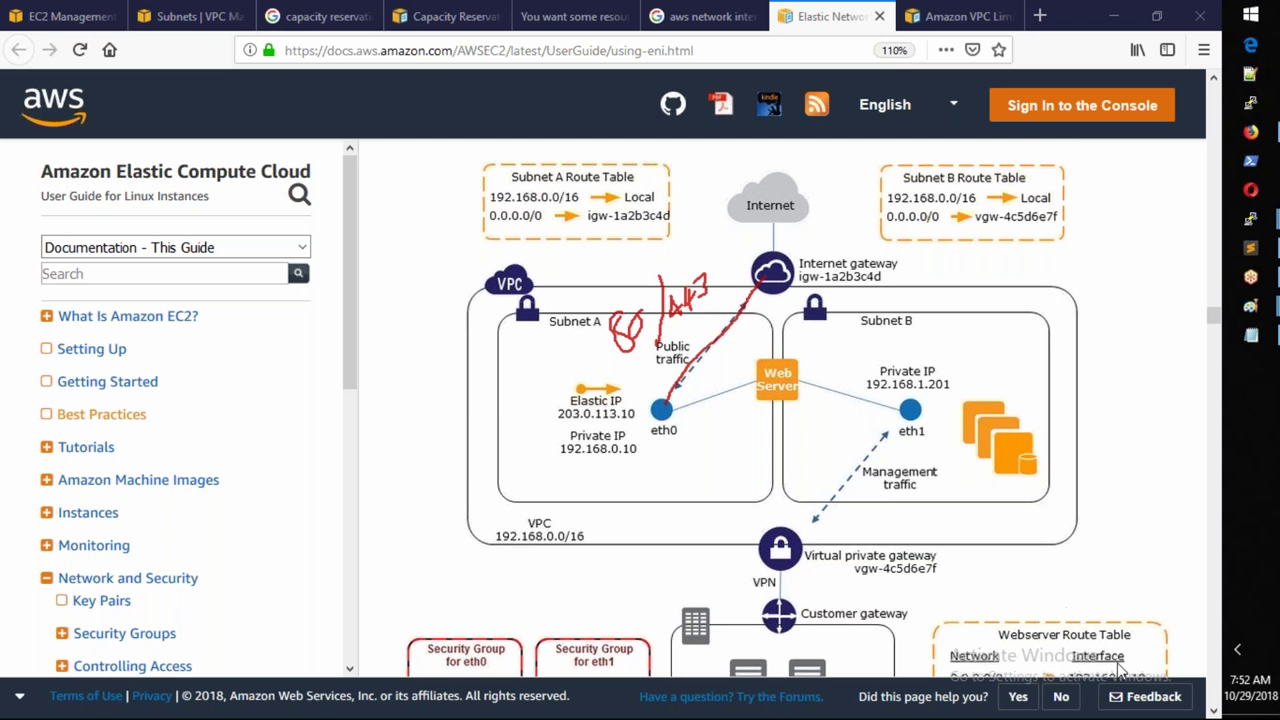
Step: Replace the public traffic markup on the diagram with "443", trace the management path through eth1 marked "22", and clear the annotations
key("e")
mouse_move(700, 300)
left_mouse_down()
mouse_move(708, 328)
mouse_move(714, 298)
mouse_move(726, 338)
mouse_move(727, 294)
mouse_move(745, 305)
mouse_move(738, 316)
left_mouse_up()
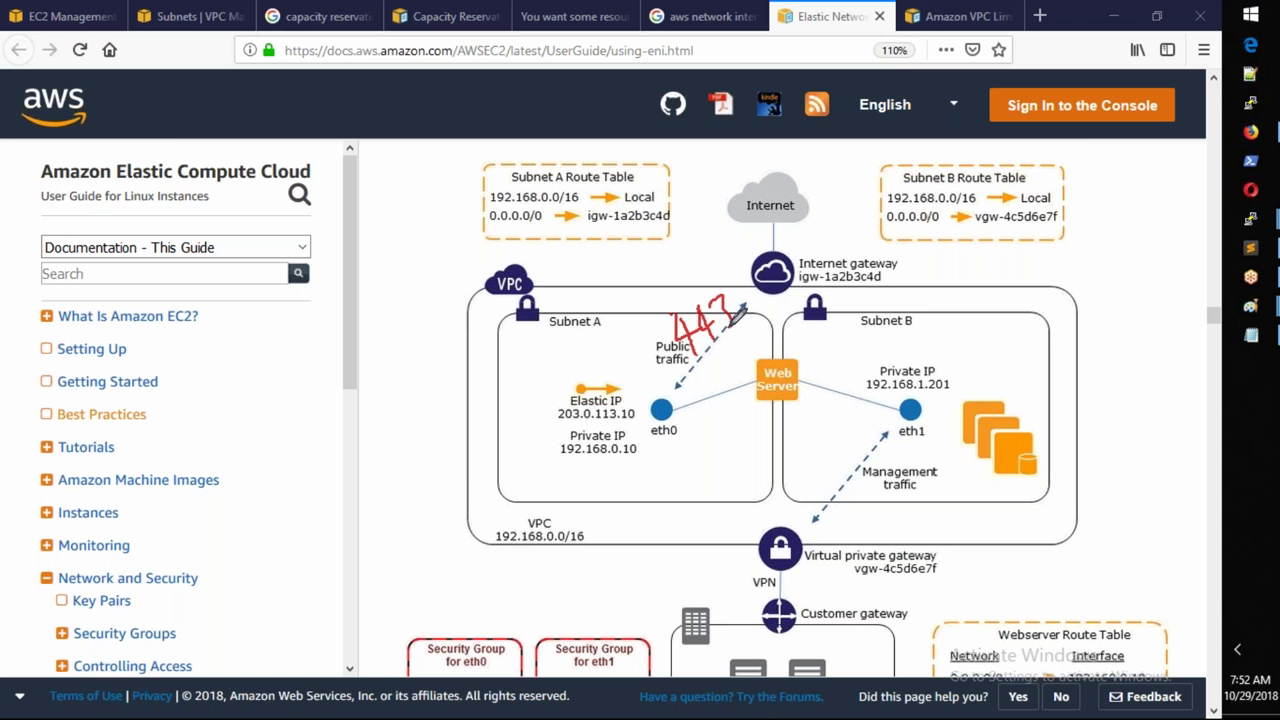
mouse_move(806, 665)
left_mouse_down()
mouse_move(806, 565)
mouse_move(912, 410)
mouse_move(810, 366)
left_mouse_up()
mouse_move(816, 412)
left_mouse_down()
mouse_move(838, 416)
mouse_move(848, 442)
mouse_move(866, 437)
left_mouse_up()
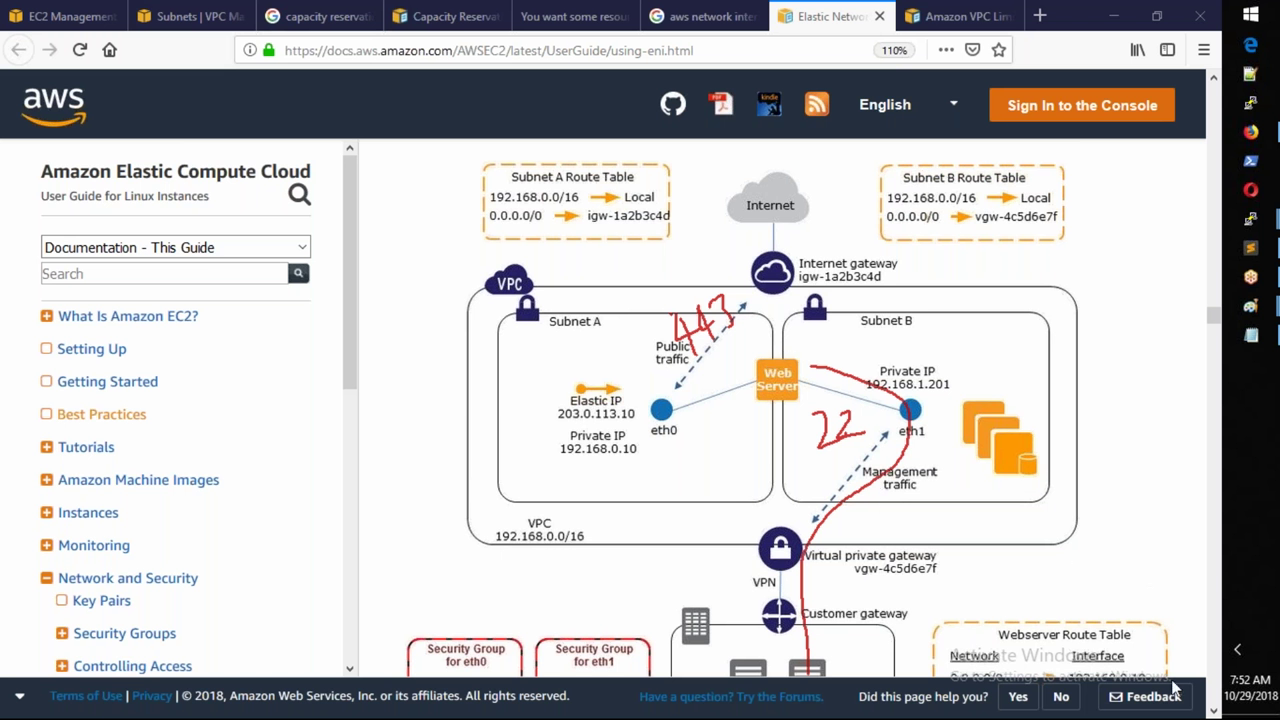
key("Escape")
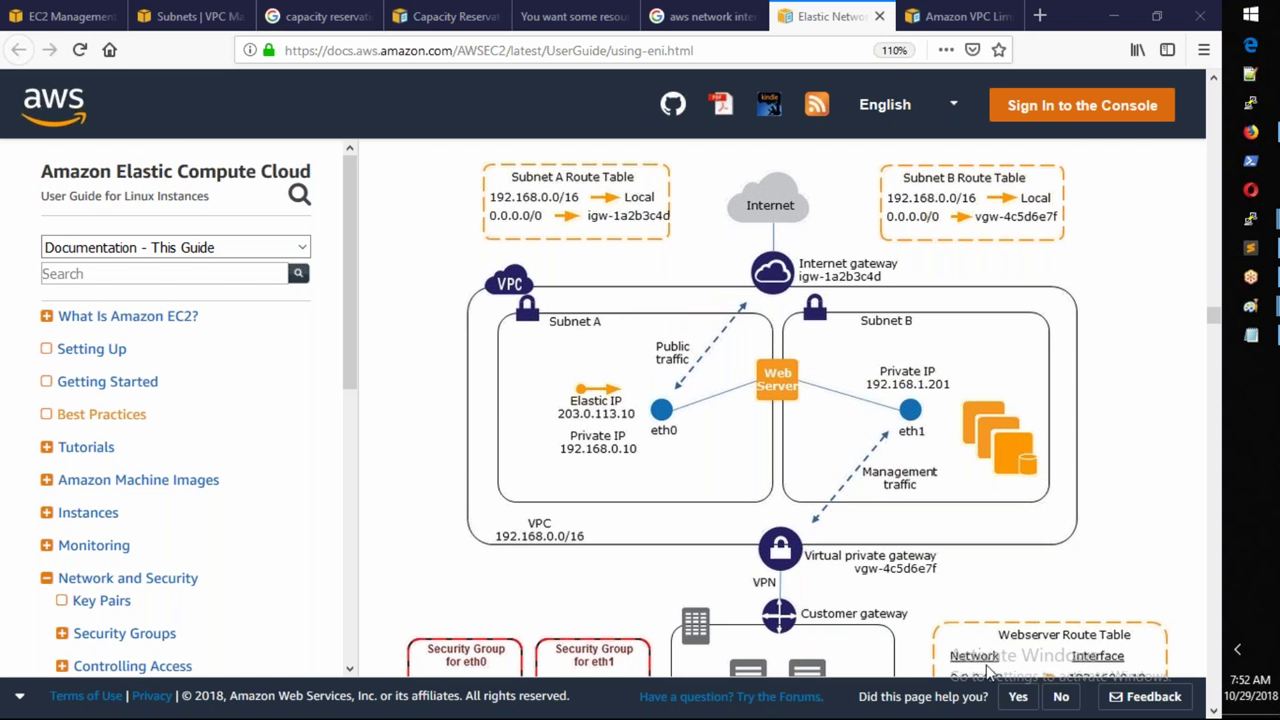
Step: Return to the launch wizard in the EC2 console and change the instance's subnet to OCT22-Subnet2
key("ctrl+1")
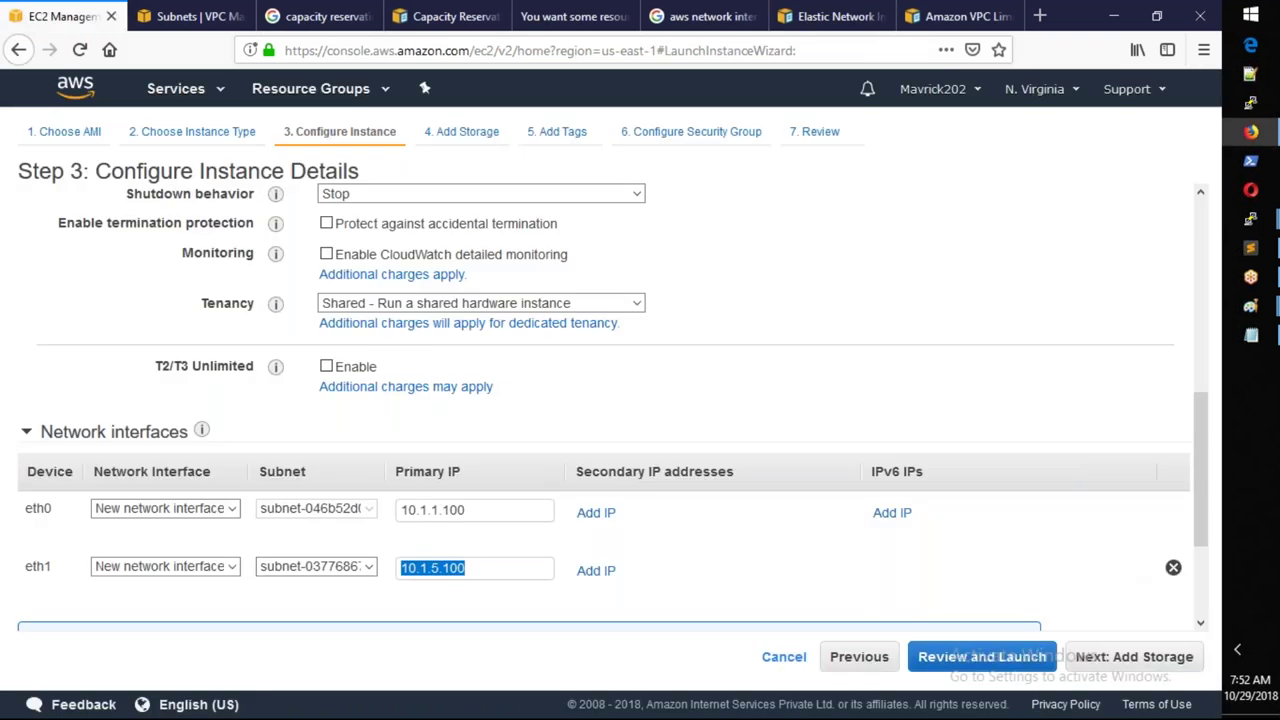
scroll(500, 300, "up", 5)
left_click(495, 238)
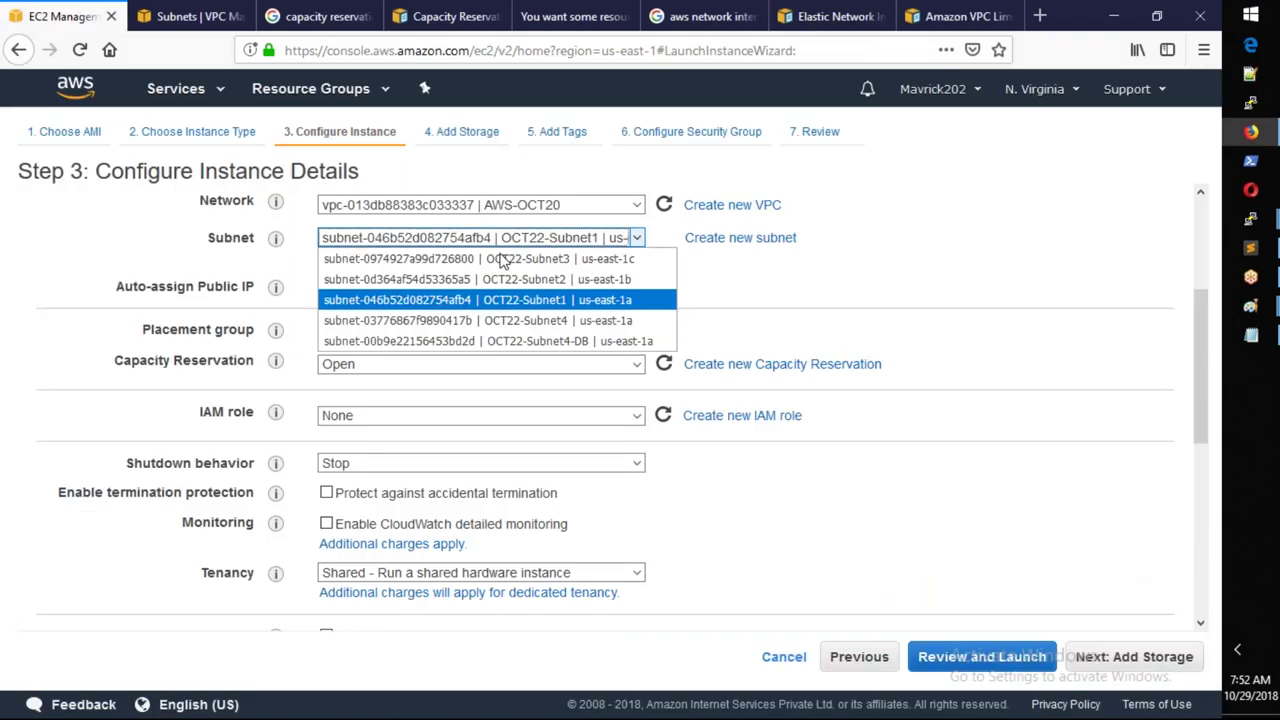
left_click(505, 280)
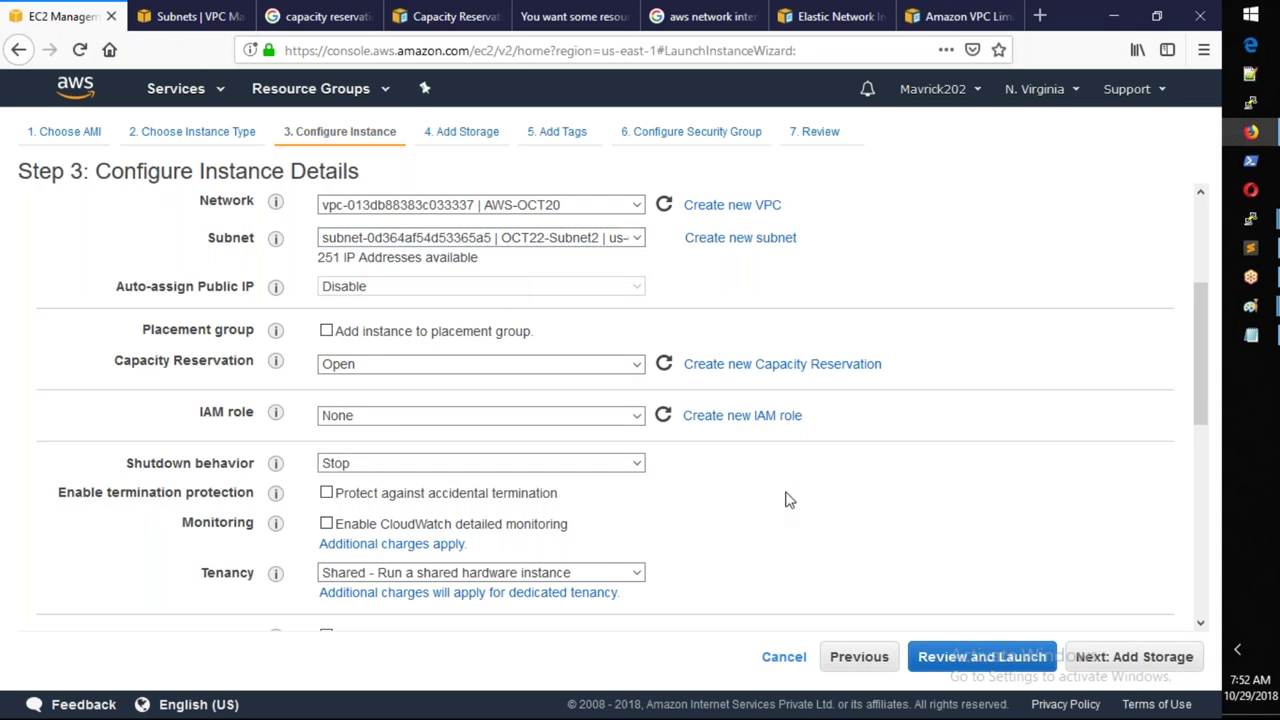
Step: Remove the eth1 network interface and clear eth0's primary IP so it is auto-assigned
scroll(787, 505, "down", 5)
scroll(789, 515, "down", 3)
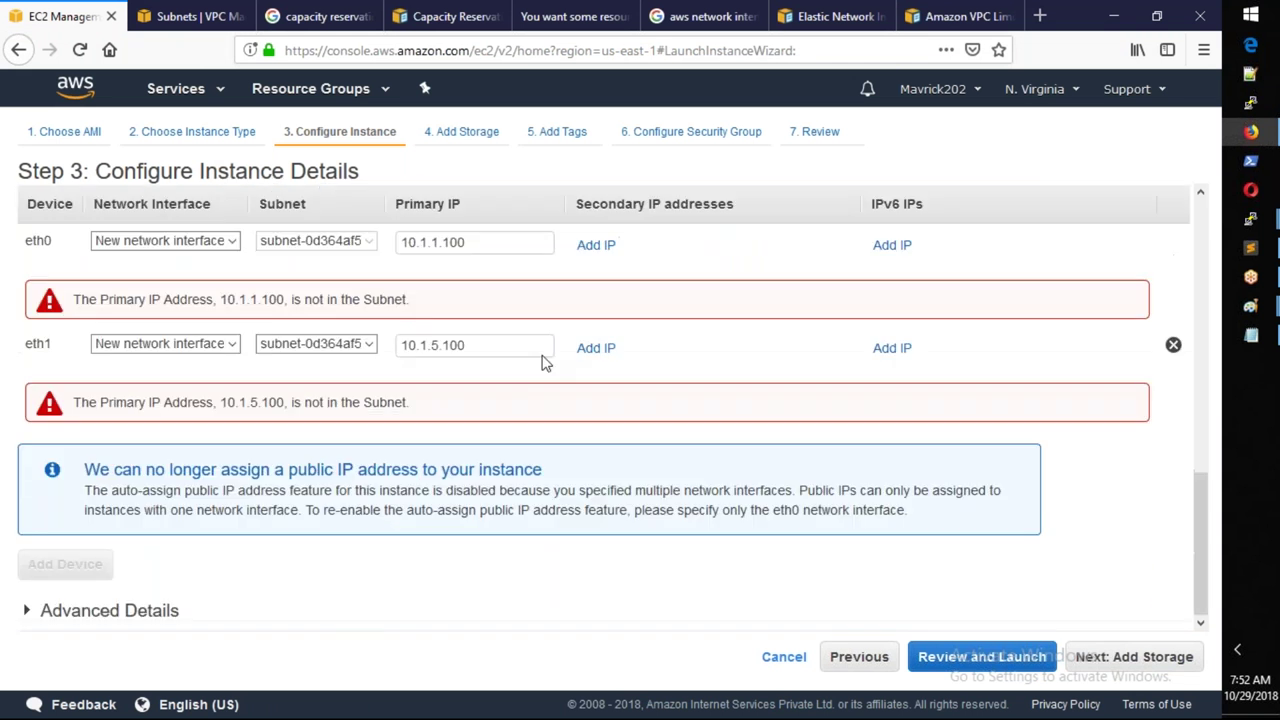
left_click(1171, 343)
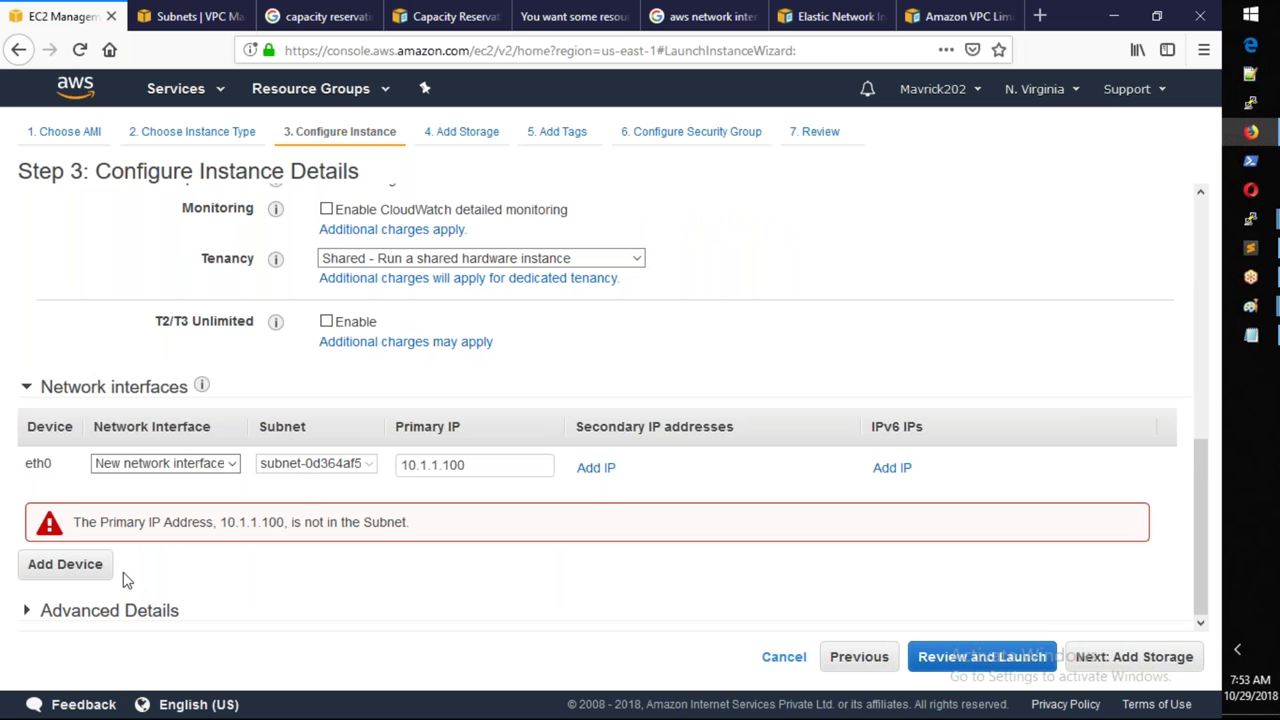
left_click_drag(468, 463, 325, 463)
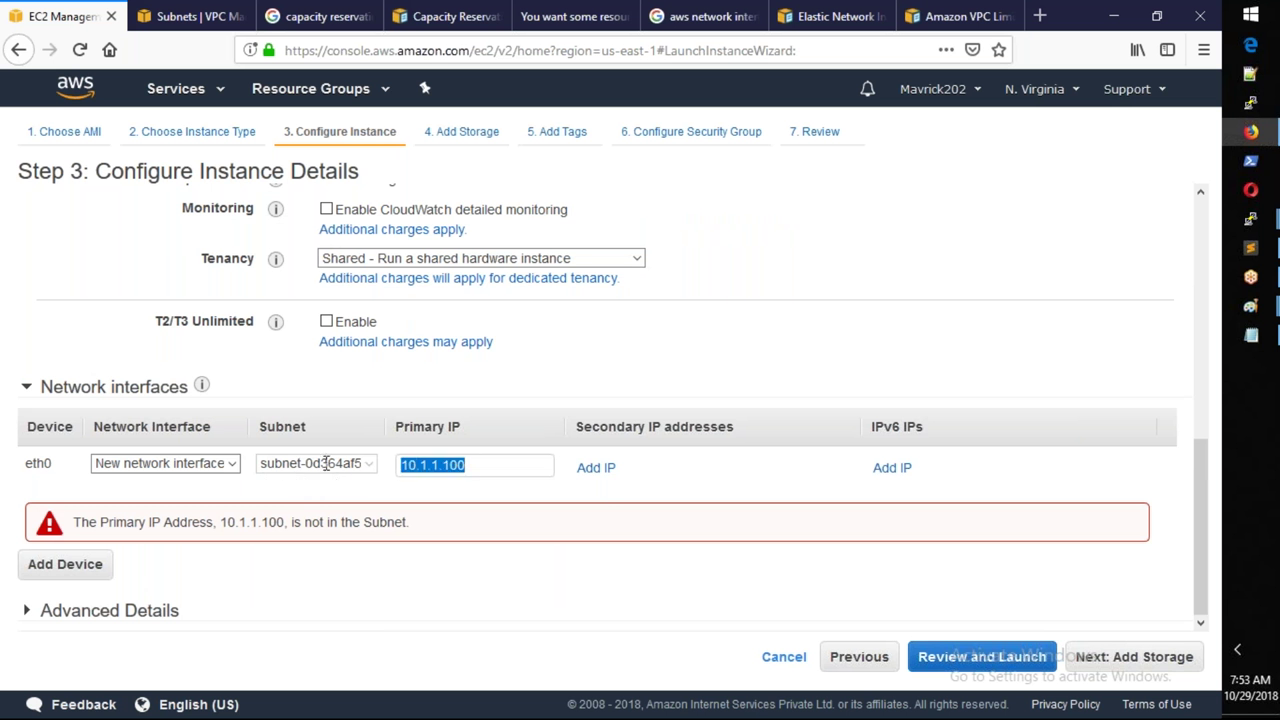
key("BackSpace")
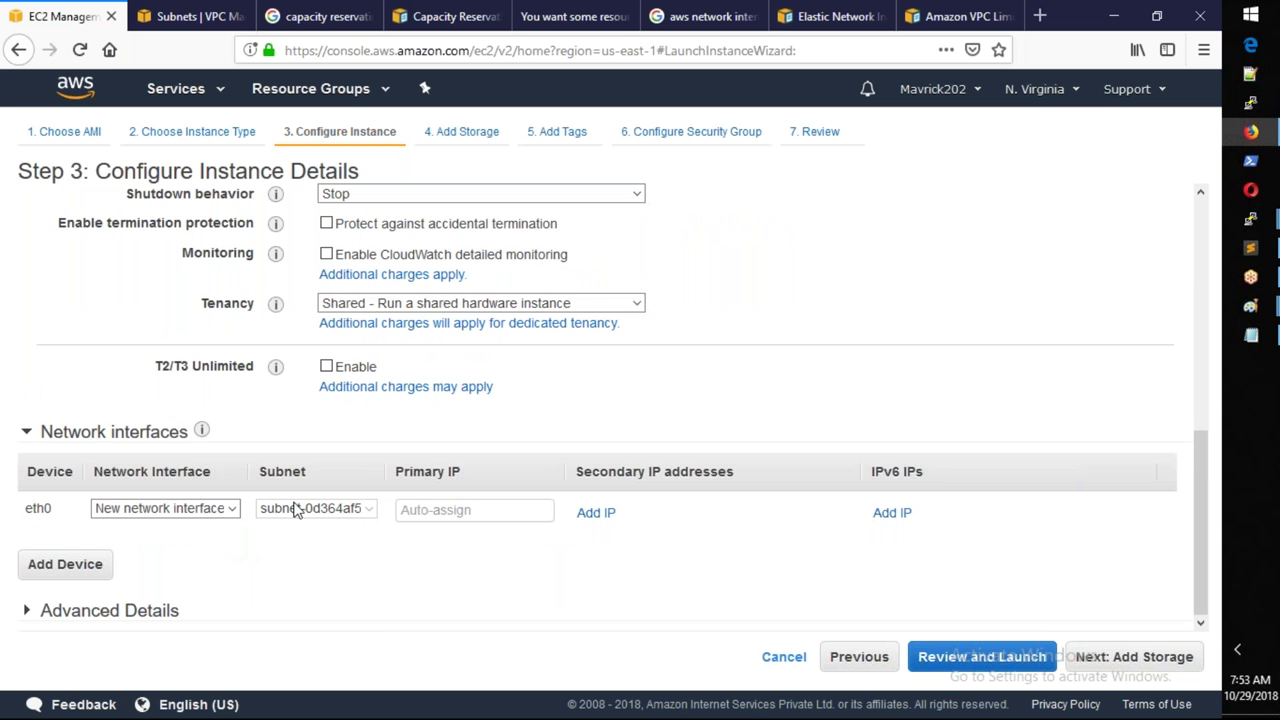
Step: Add the eth1 network interface again and compare its available subnets with the instance's subnet
left_click(60, 567)
left_click(315, 566)
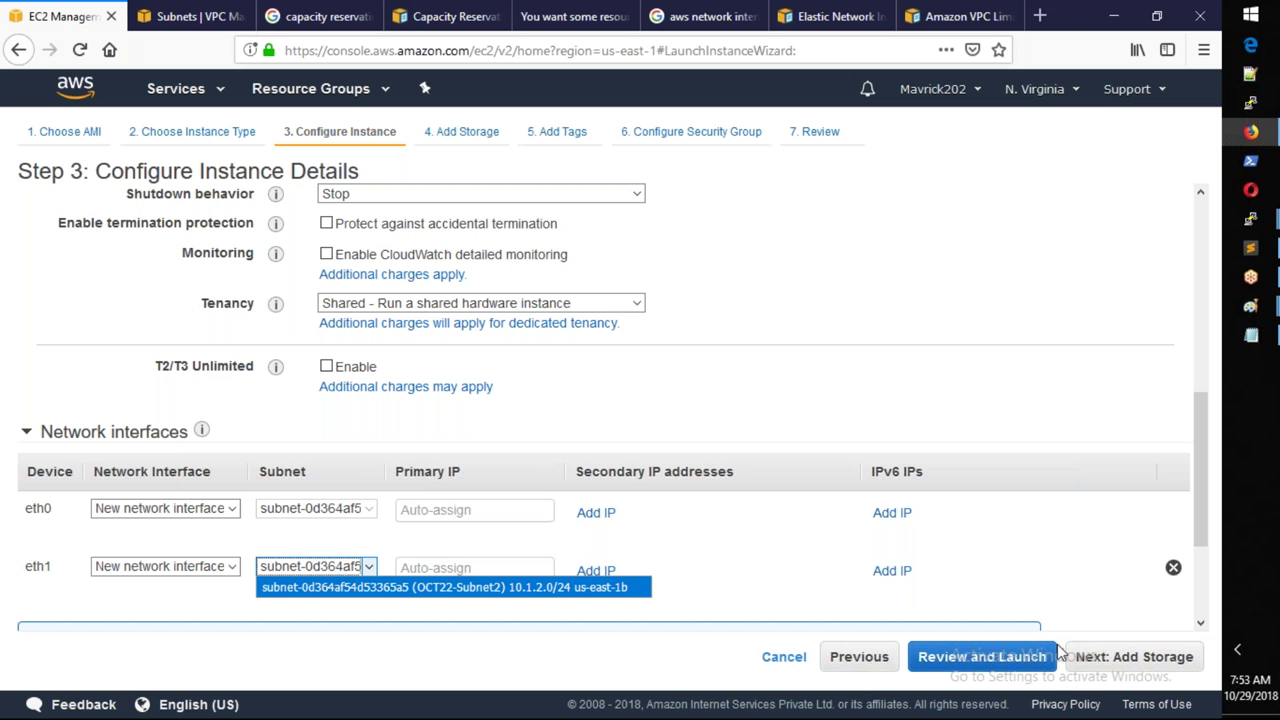
mouse_move(869, 245)
left_mouse_down()
mouse_move(982, 268)
mouse_move(918, 338)
mouse_move(886, 325)
mouse_move(869, 245)
mouse_move(910, 322)
mouse_move(936, 277)
left_mouse_up()
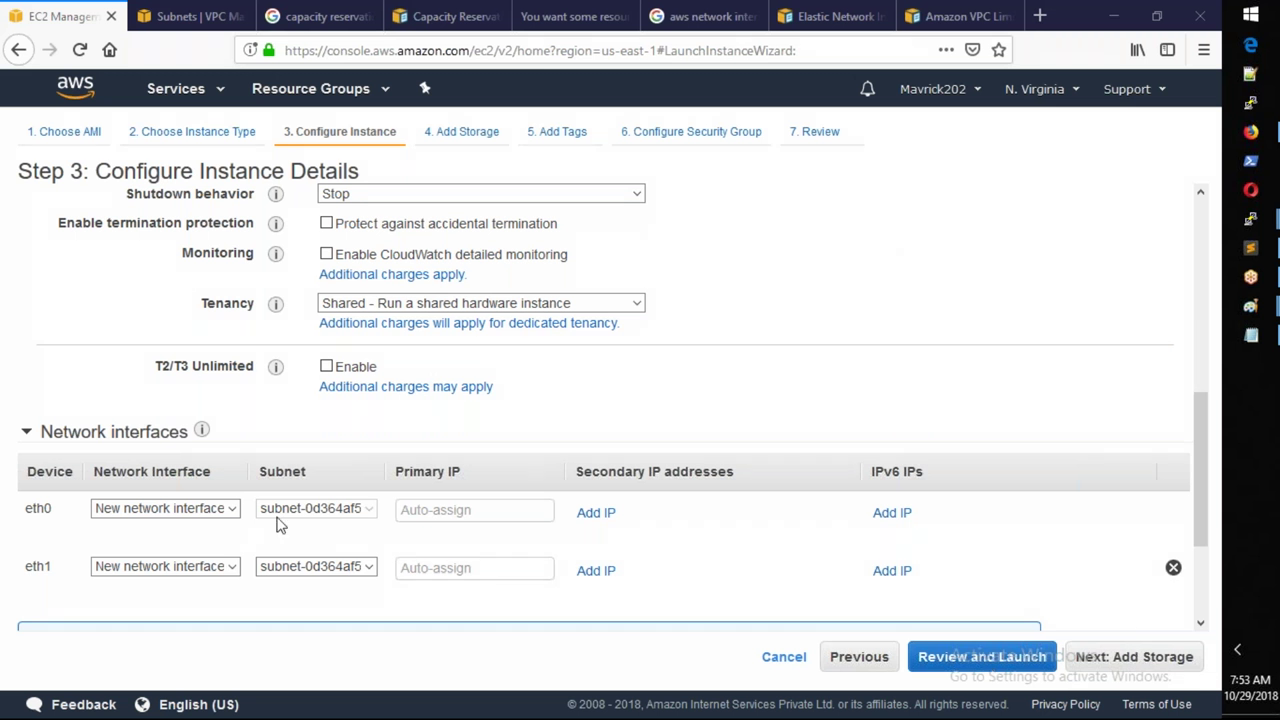
scroll(313, 337, "up", 1)
scroll(313, 337, "up", 3)
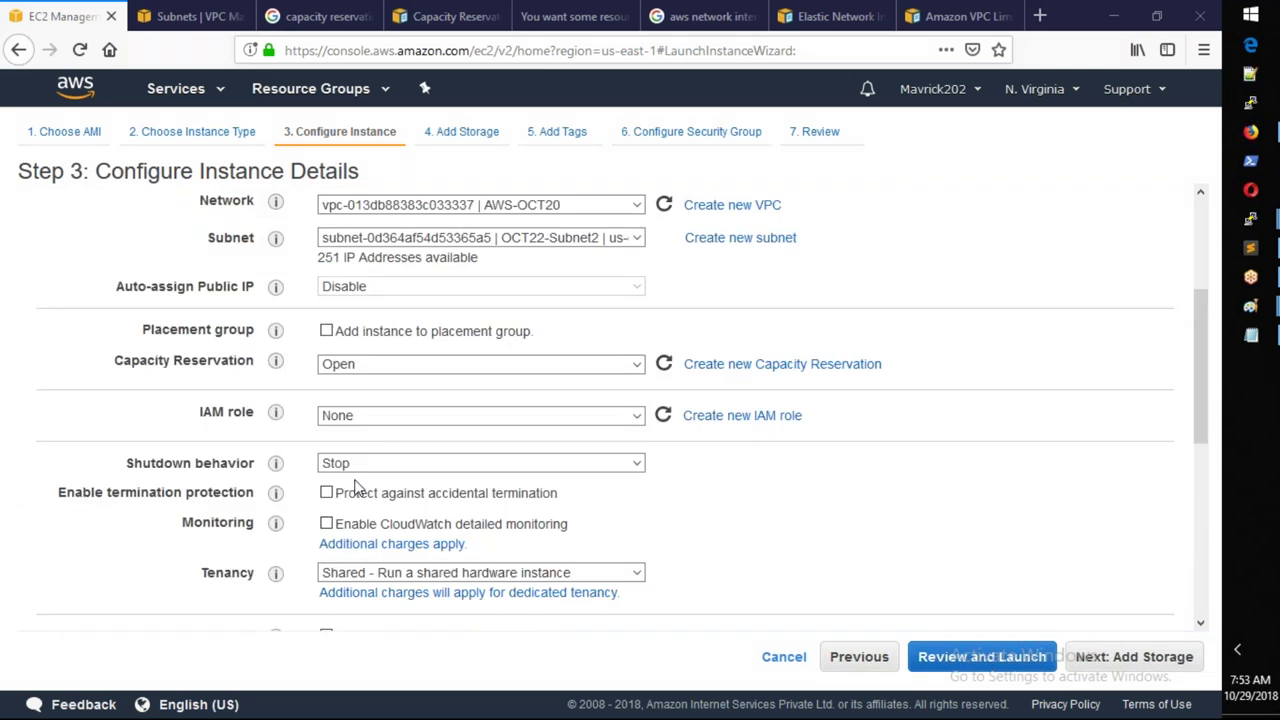
scroll(357, 487, "down", 1)
scroll(357, 487, "down", 5)
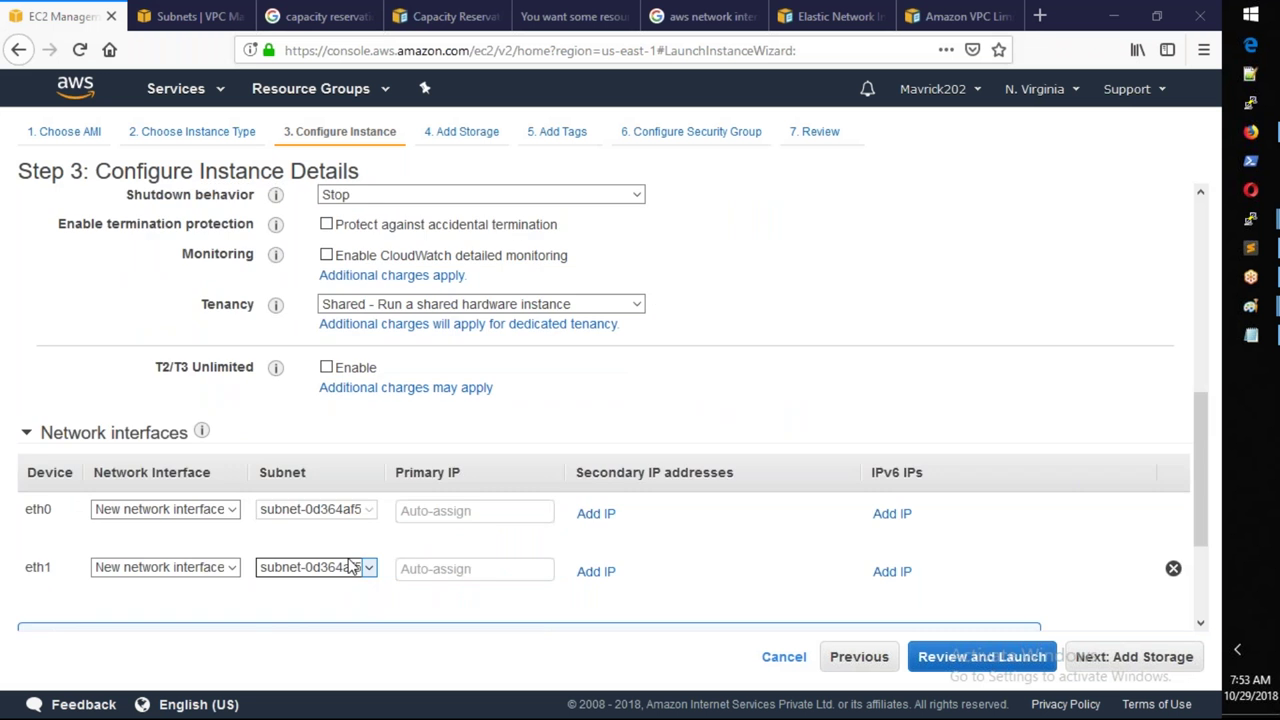
Step: Change the instance's subnet to OCT22-Subnet3 and check the subnet options for eth1
scroll(357, 568, "up", 7)
left_click(467, 420)
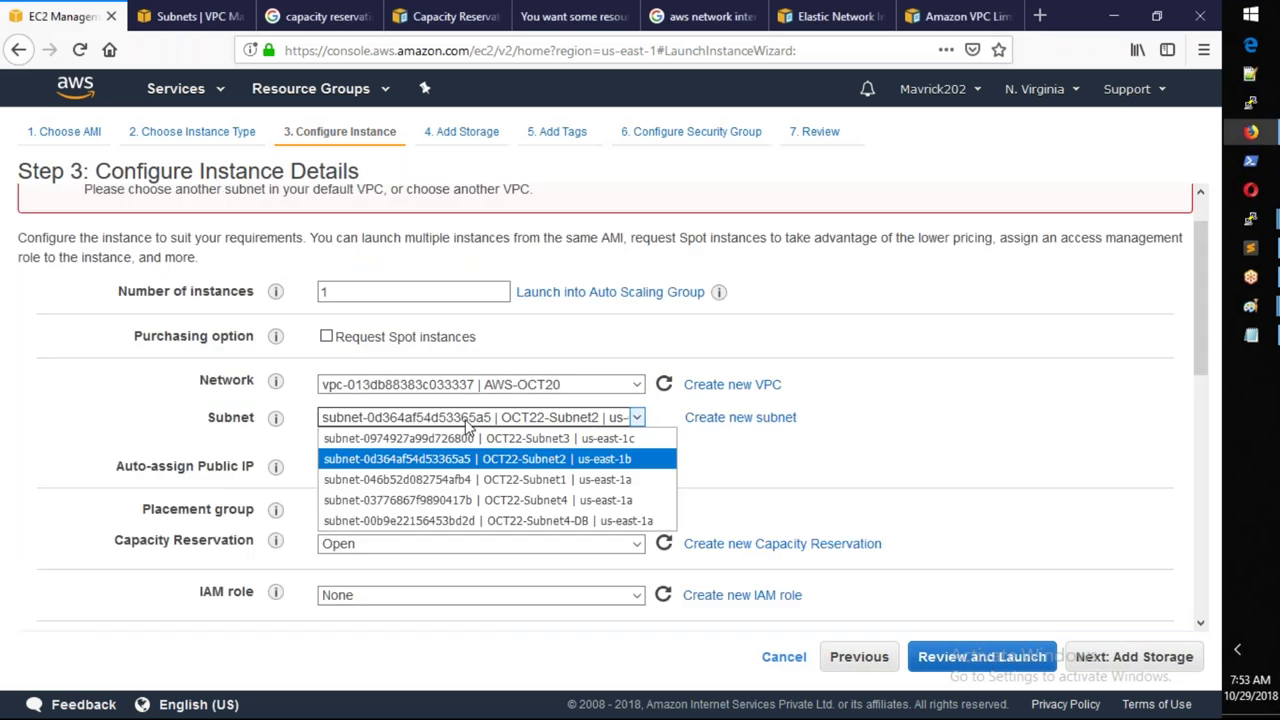
left_click(472, 439)
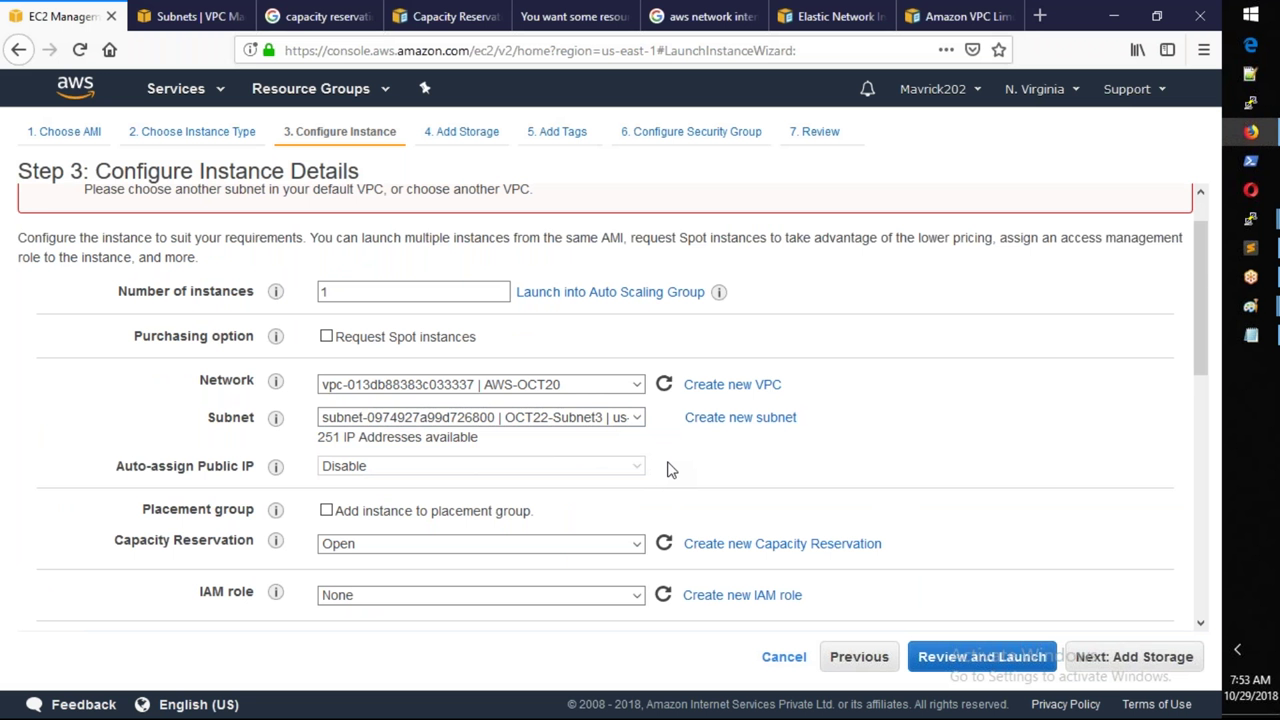
scroll(670, 470, "down", 5)
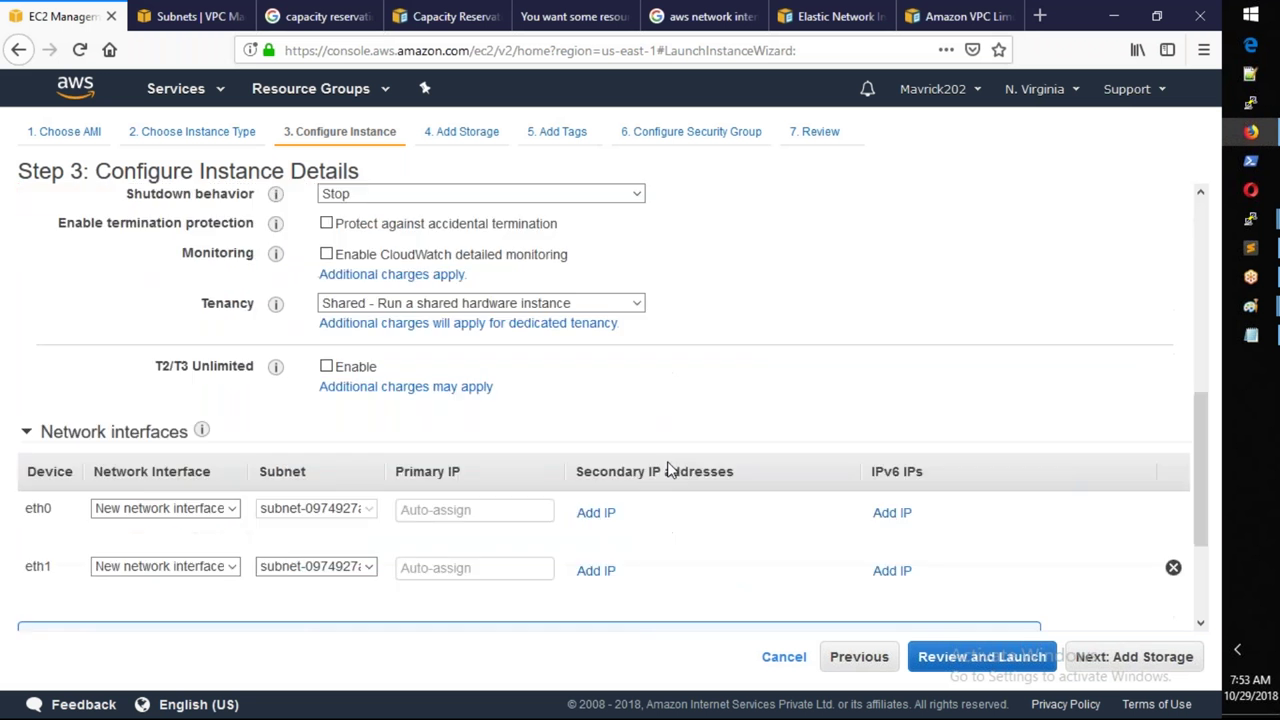
scroll(670, 470, "down", 2)
left_click(337, 476)
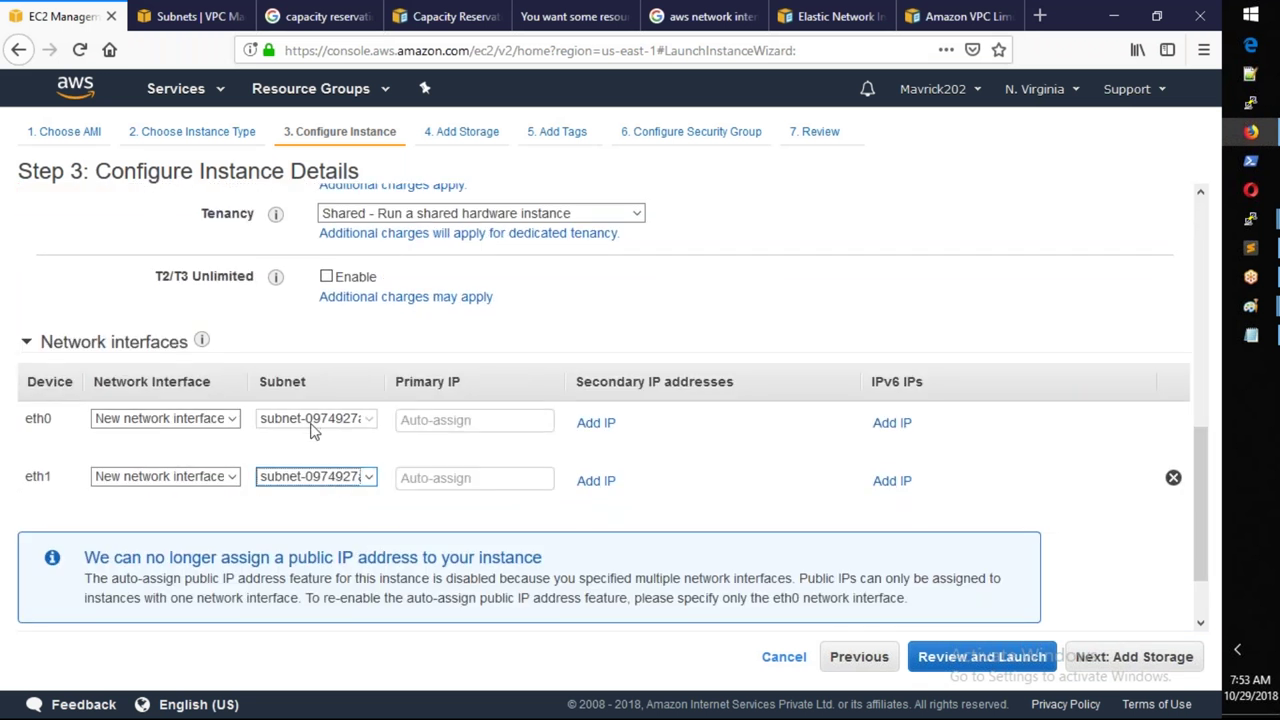
Step: Change the instance's subnet to OCT22-Subnet4 and list the subnets available for eth1
scroll(480, 426, "up", 10)
left_click(480, 418)
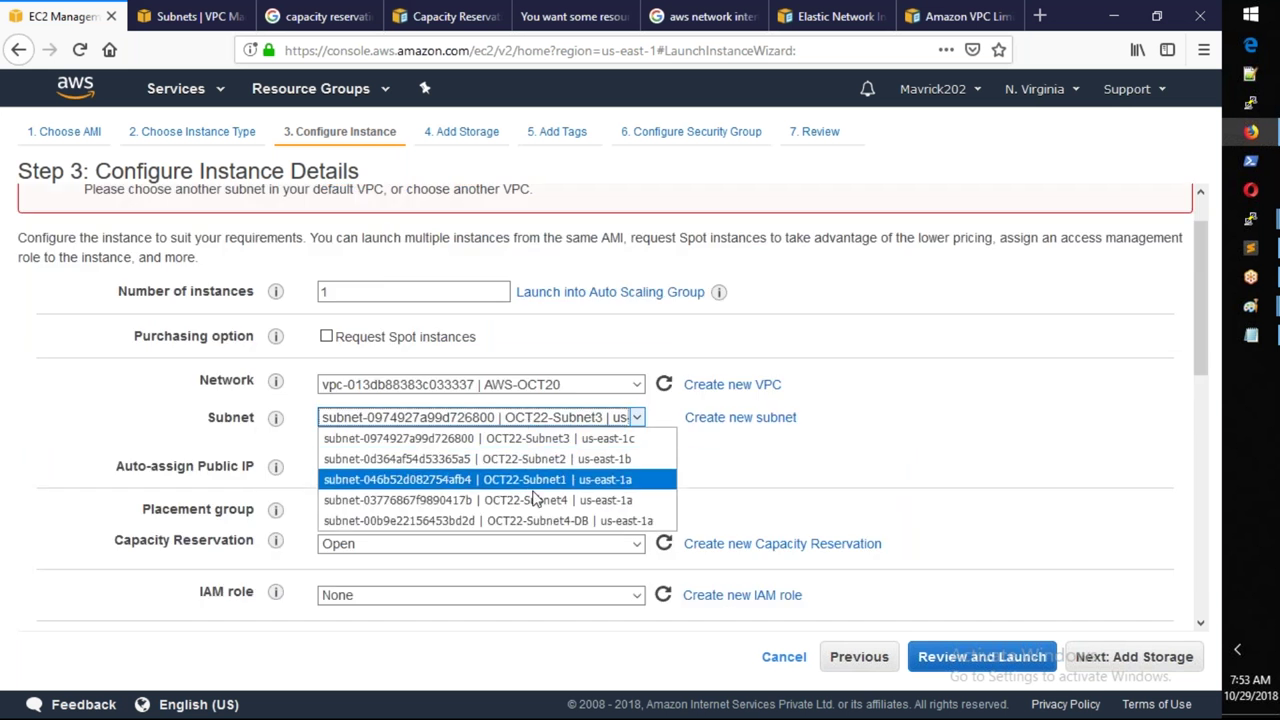
left_click(470, 500)
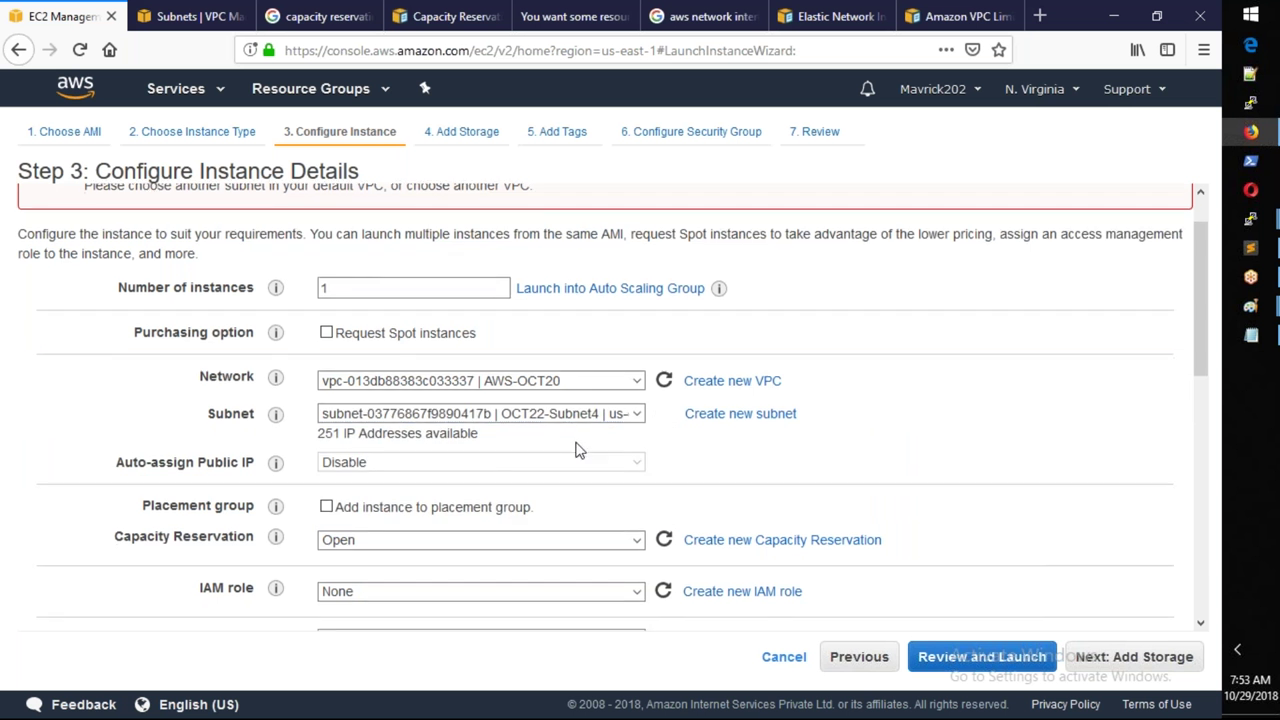
scroll(577, 450, "down", 5)
left_click(315, 476)
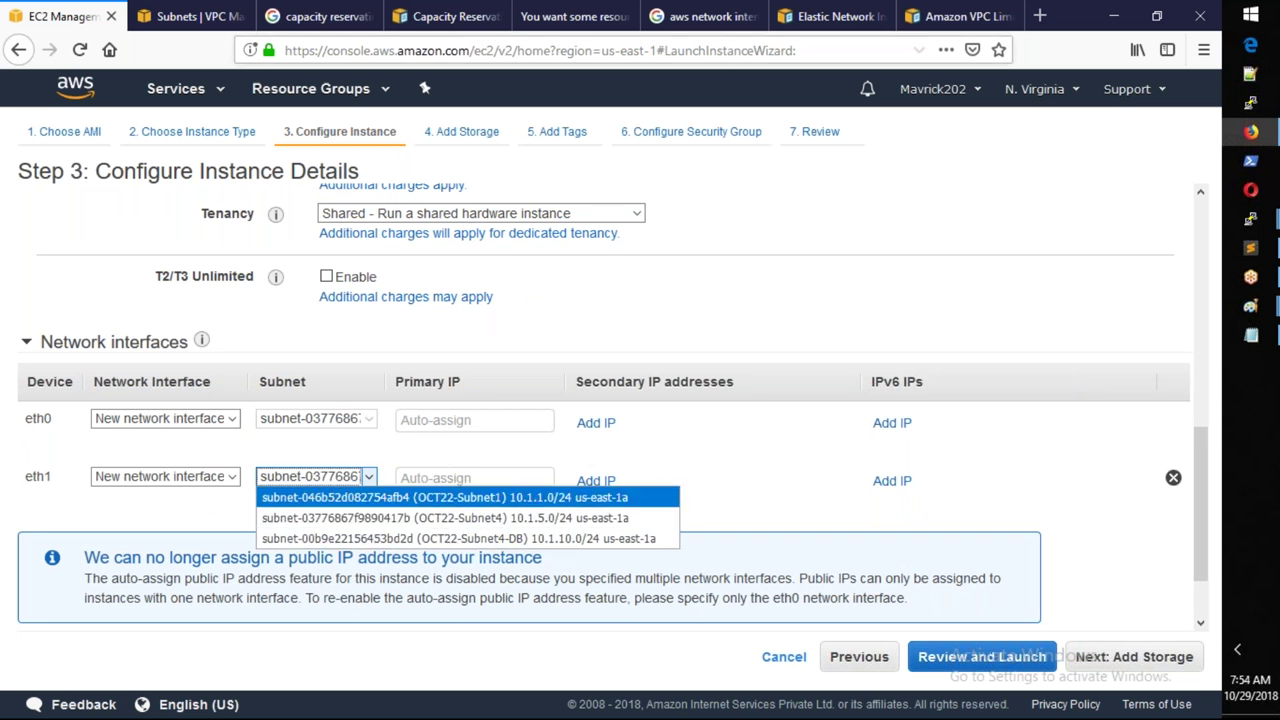
Step: Review the eth0 and eth1 placement in the Elastic Network Interfaces guide's diagram and return to the launch wizard
left_click(817, 20)
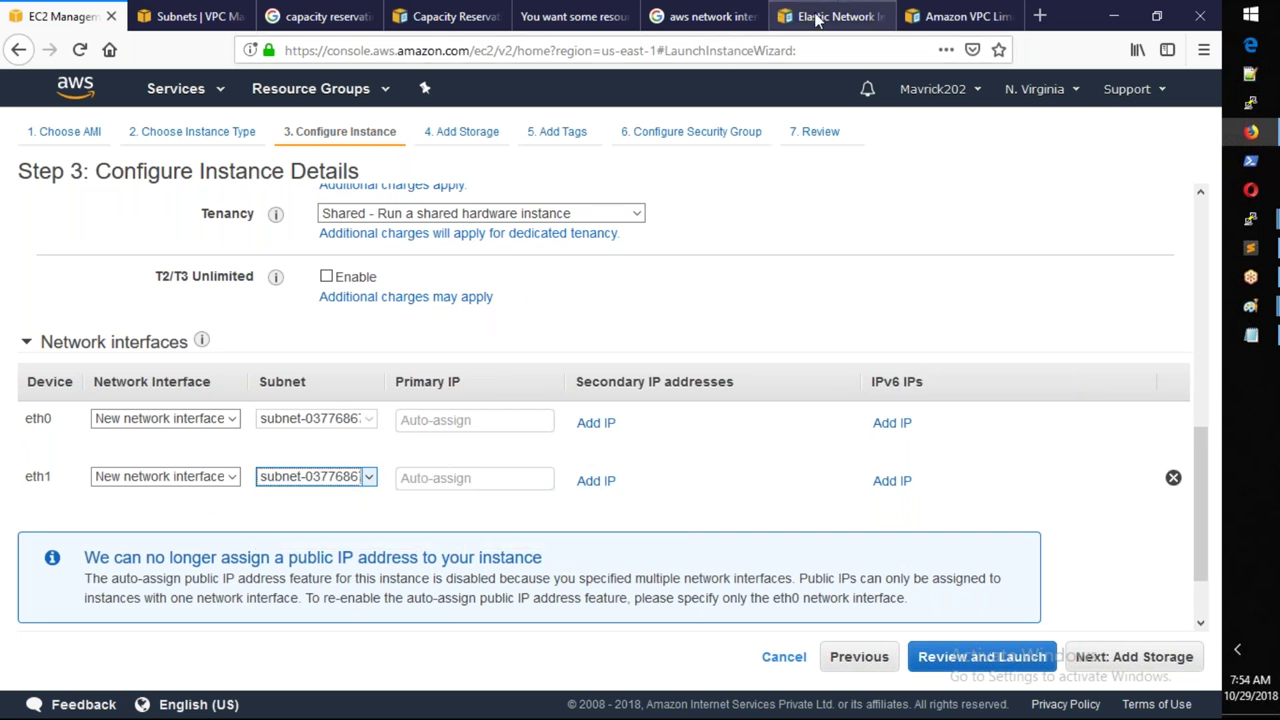
left_click(817, 20)
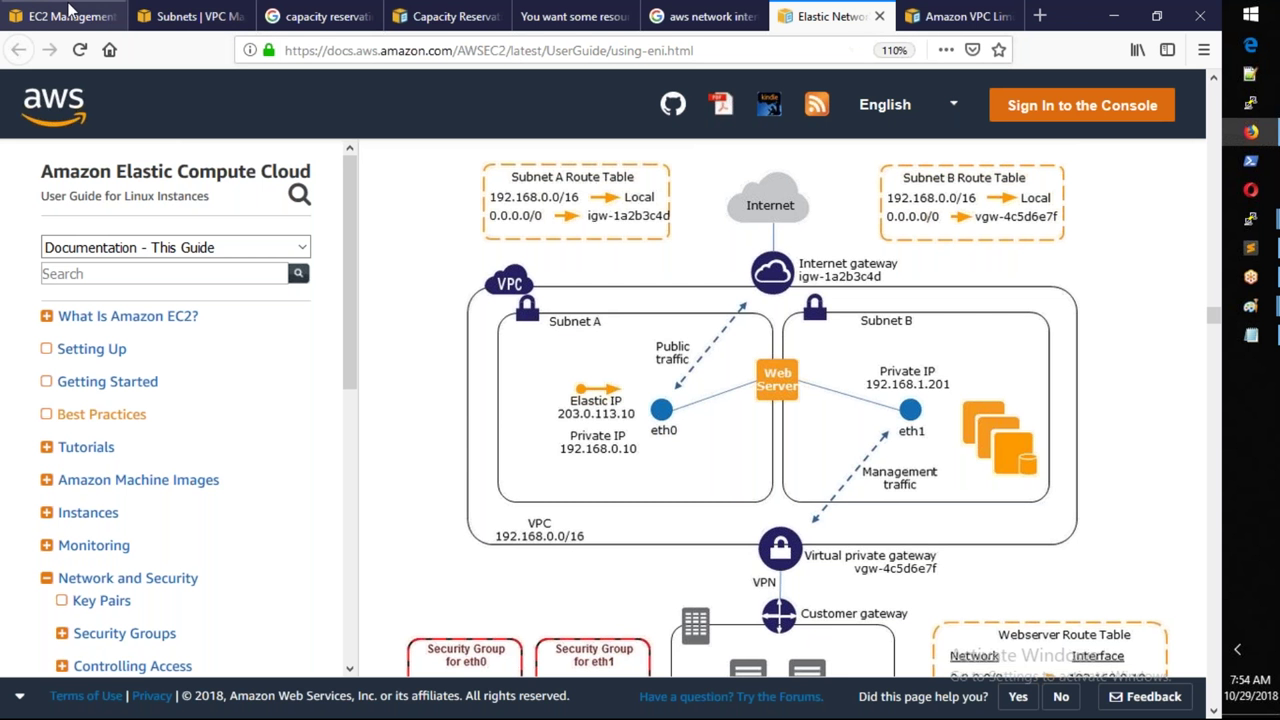
left_click(70, 14)
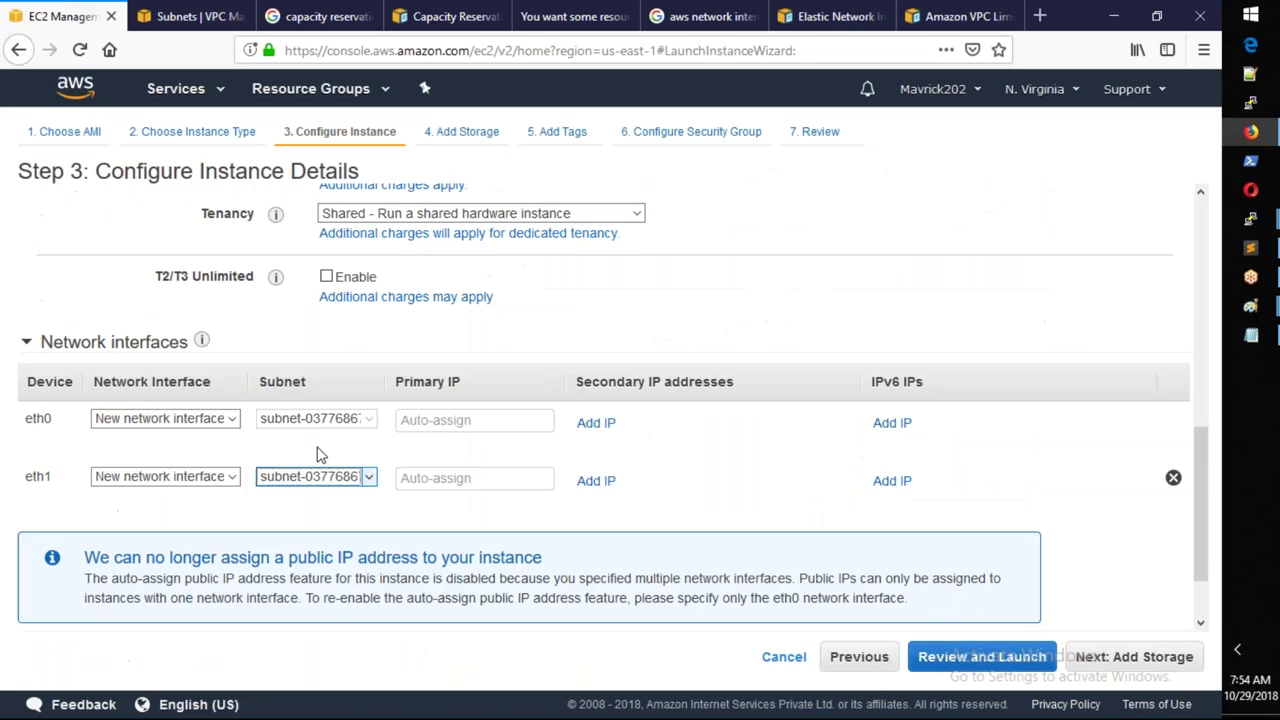
Step: Assign eth1 to the OCT22-Subnet1 subnet (10.1.1.0/24)
left_click(352, 478)
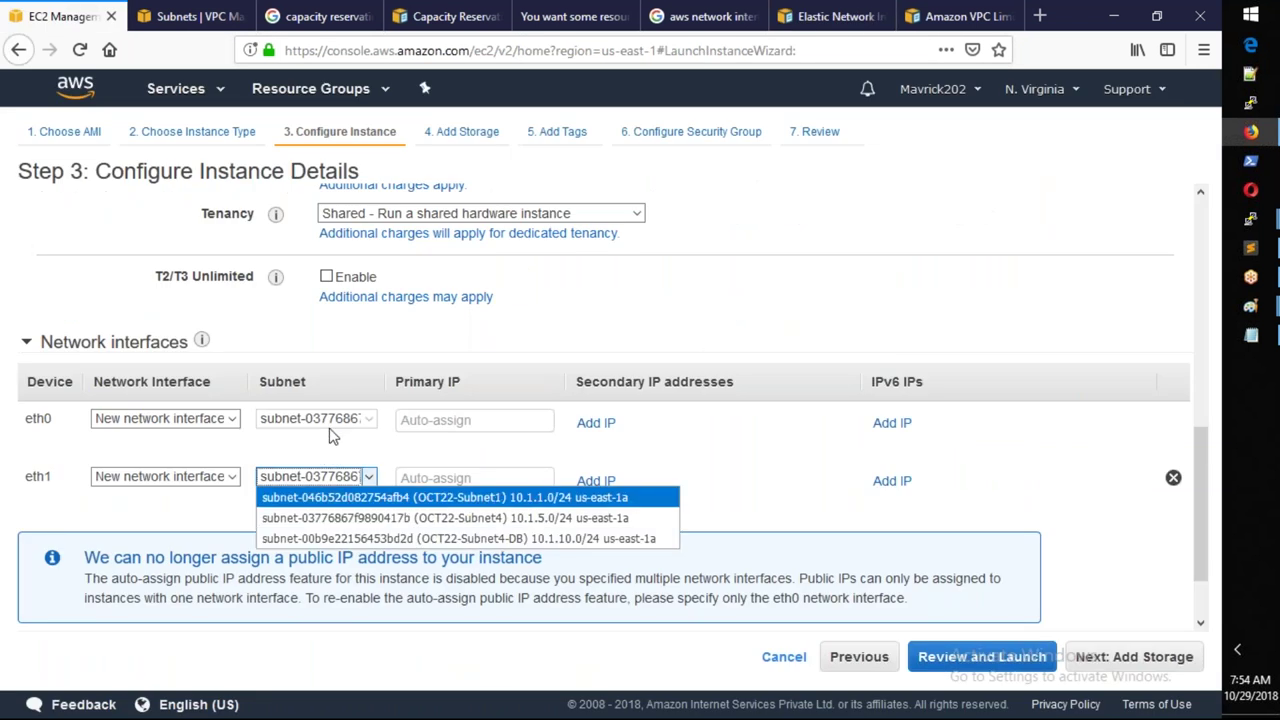
left_click(357, 517)
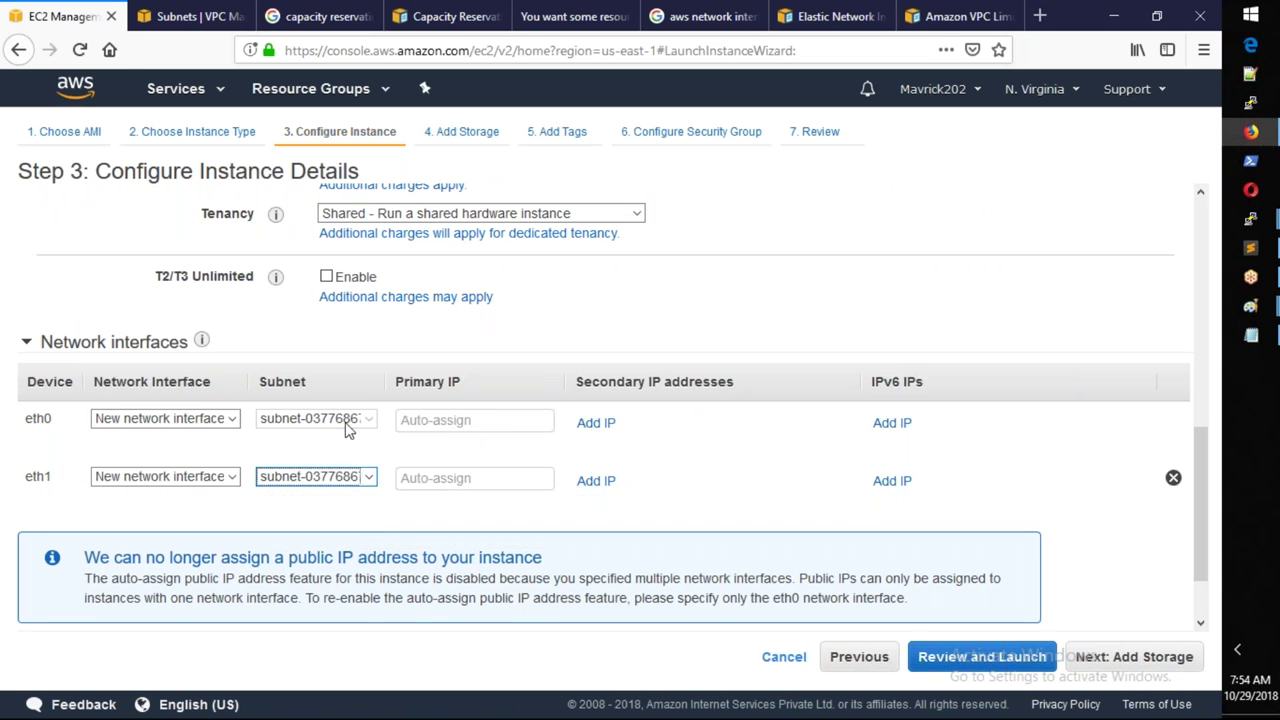
left_click(345, 478)
left_click(352, 498)
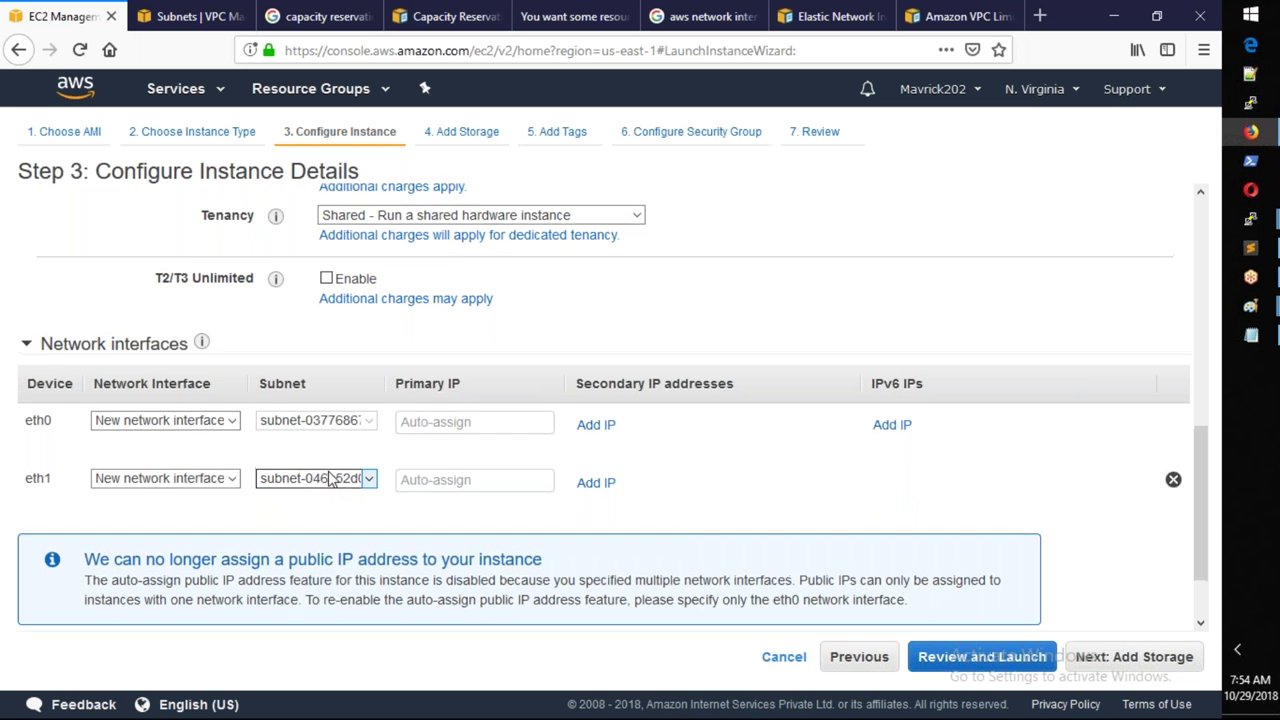
Step: Check the instance's chosen subnet and compare the details of OCT22-Subnet1 and OCT22-Subnet4 in the VPC subnet list
scroll(330, 478, "up", 4)
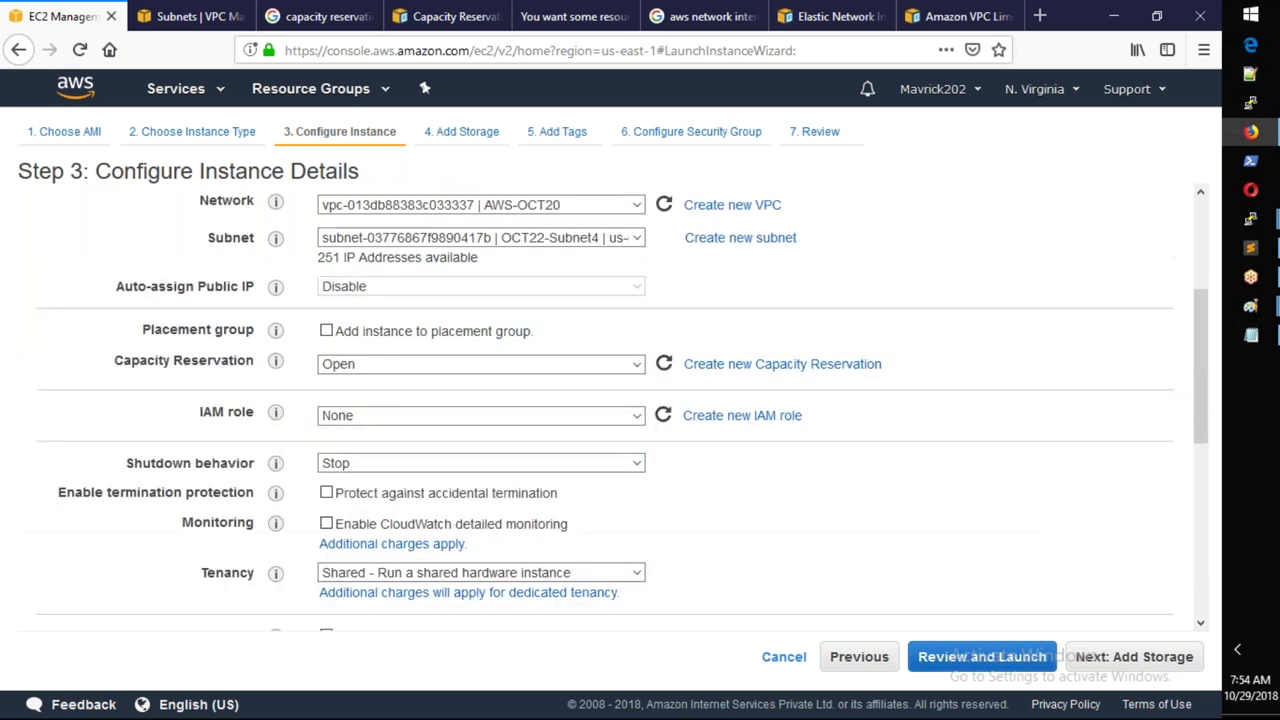
left_click(205, 20)
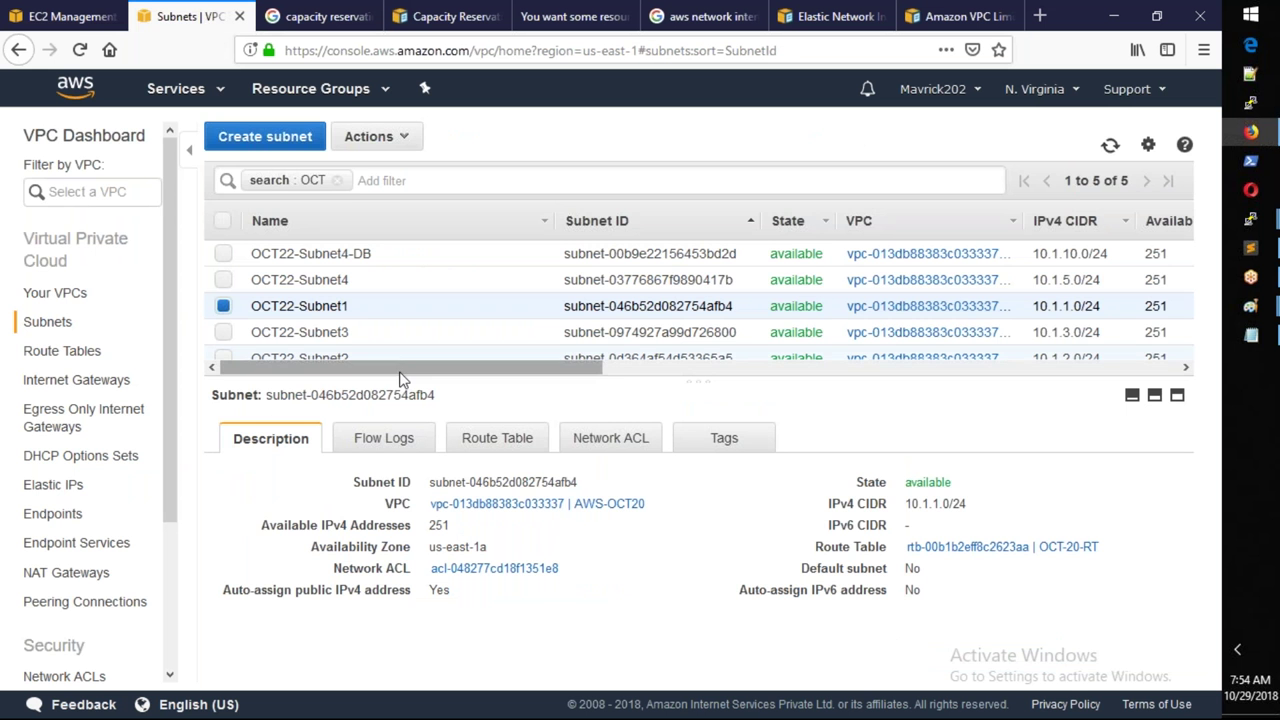
mouse_move(400, 368)
left_mouse_down()
mouse_move(573, 368)
mouse_move(420, 368)
left_mouse_up()
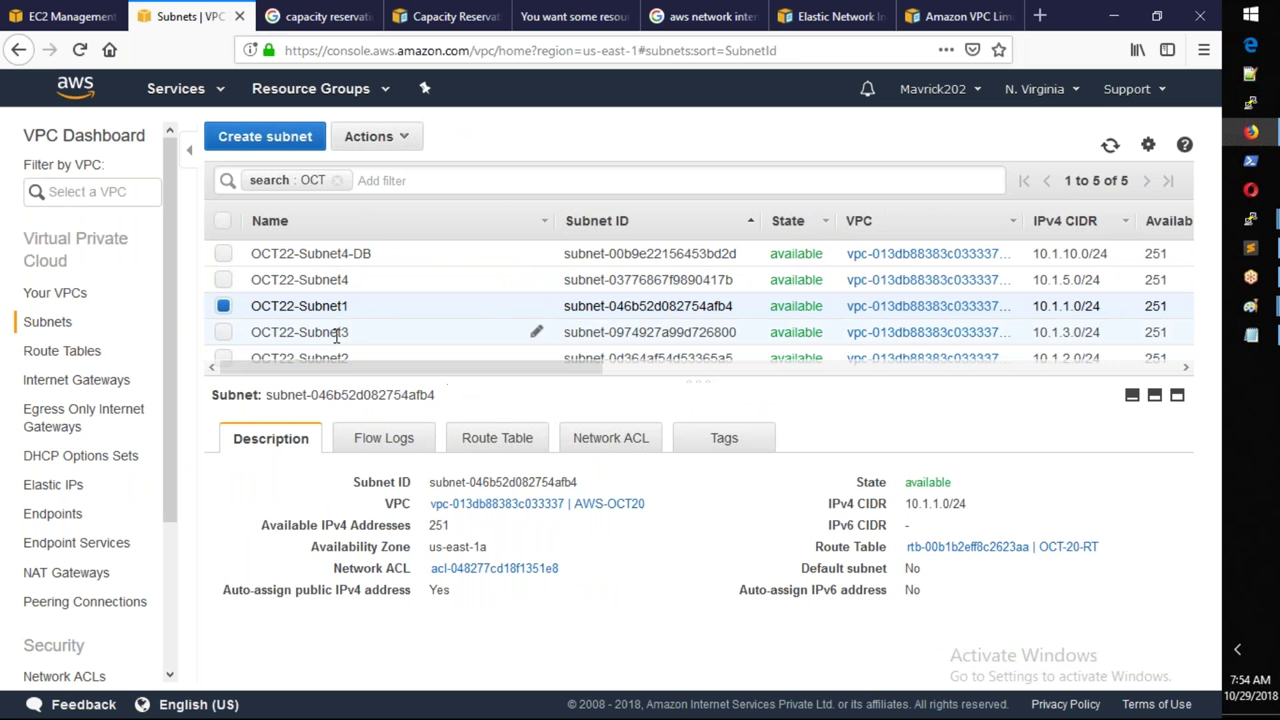
key("Up")
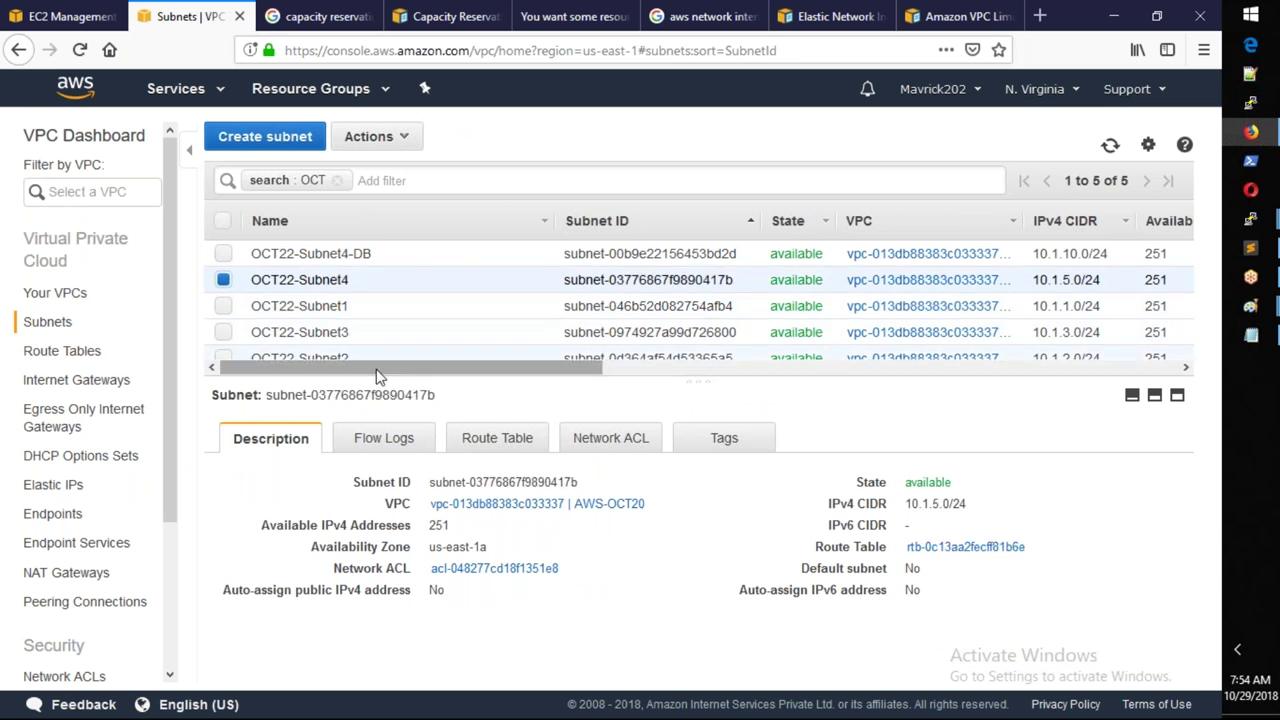
left_click_drag(378, 376, 349, 368)
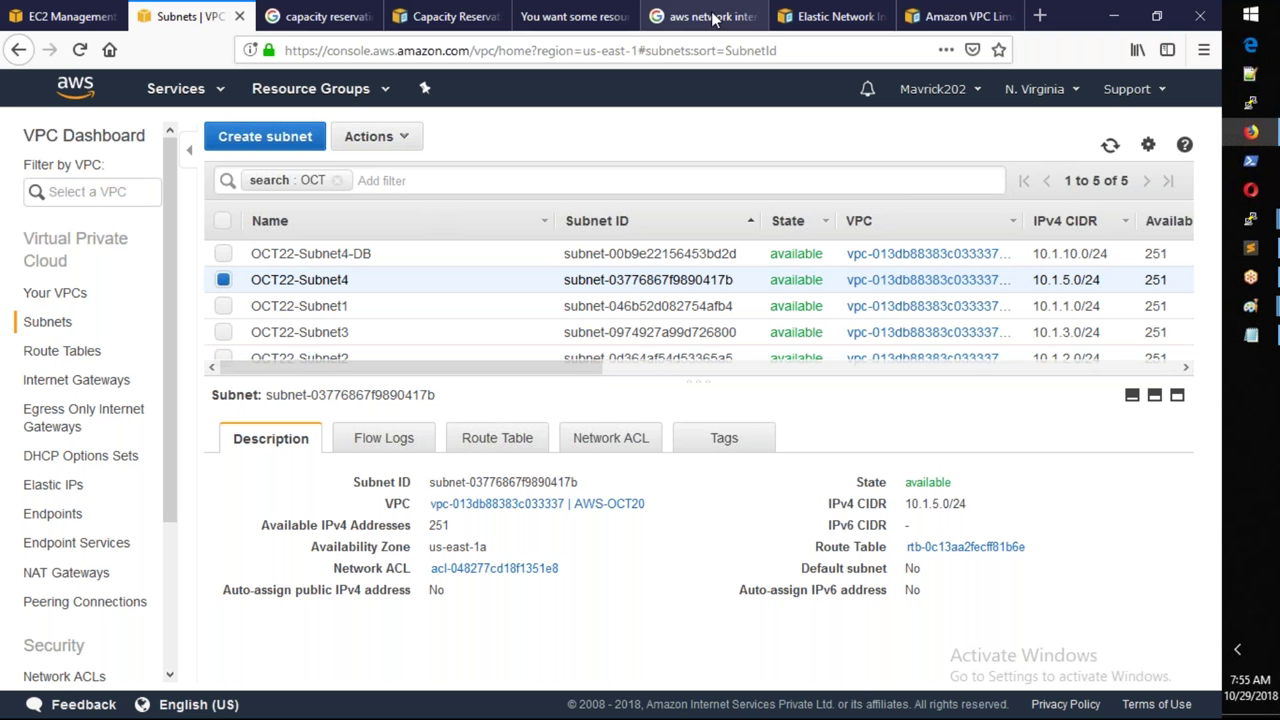
Step: Revisit the guide's network interface diagram and switch to the Paint drawing with the Mgmt, Application and Backup connections
left_click(830, 16)
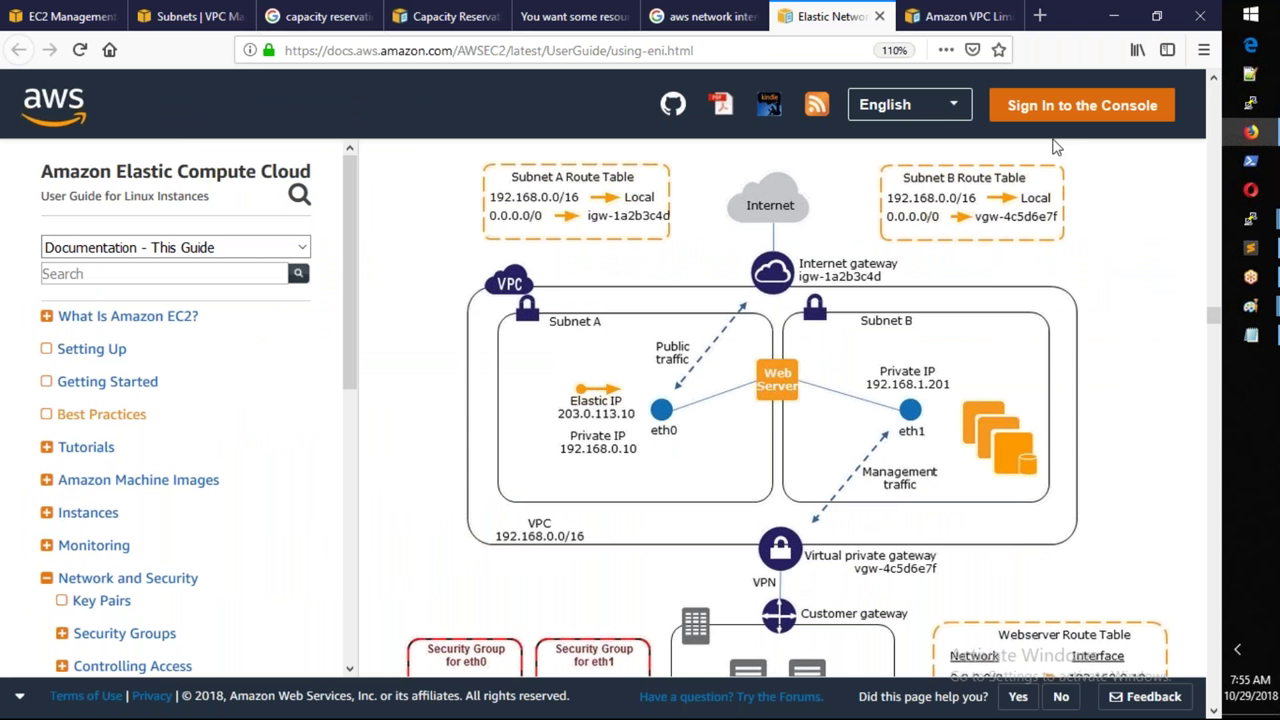
mouse_move(1247, 310)
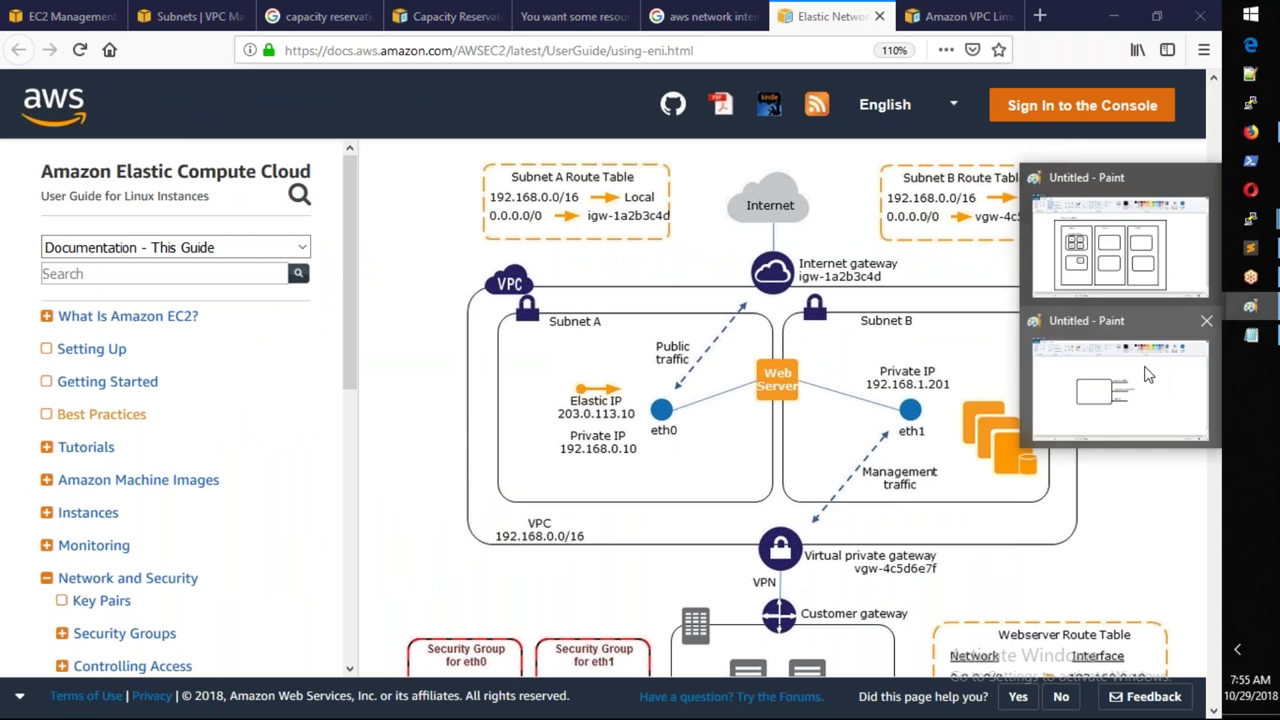
left_click(1103, 400)
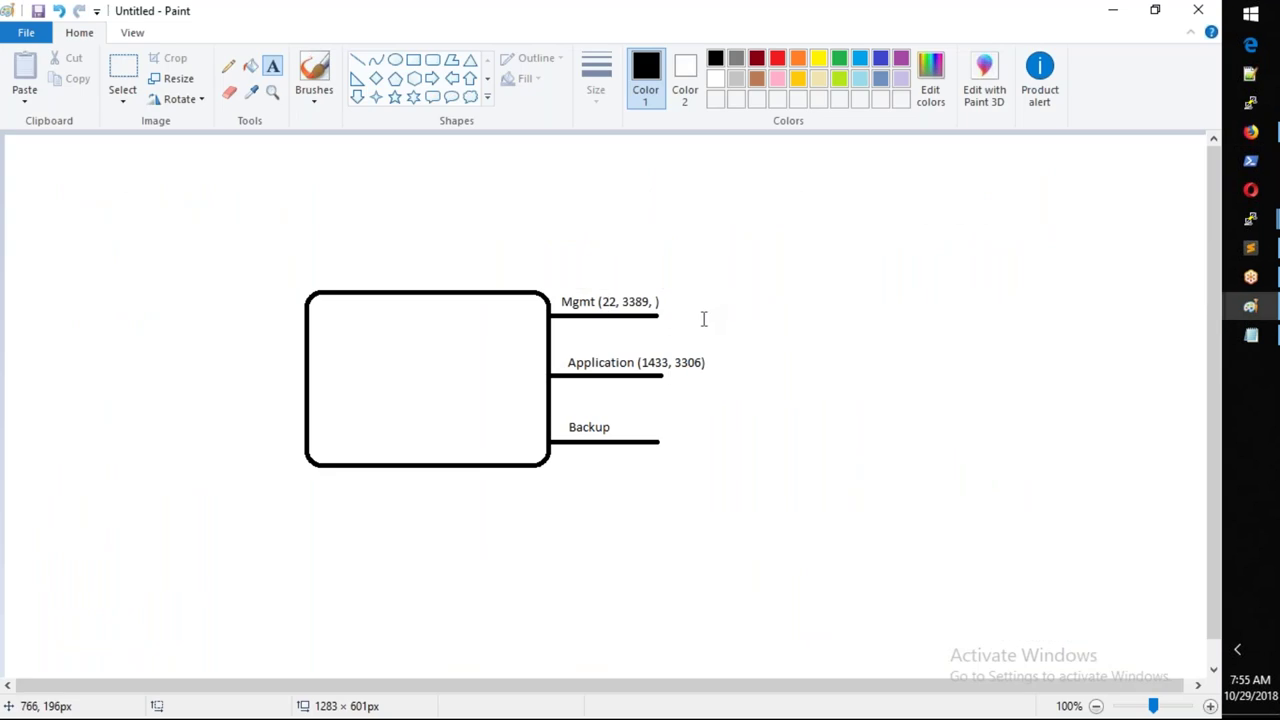
Step: Label the Mgmt, Application and Backup connections in the drawing as subnet1, subnet2 and subnet3 respectively
left_click(703, 318)
type("subnet1")
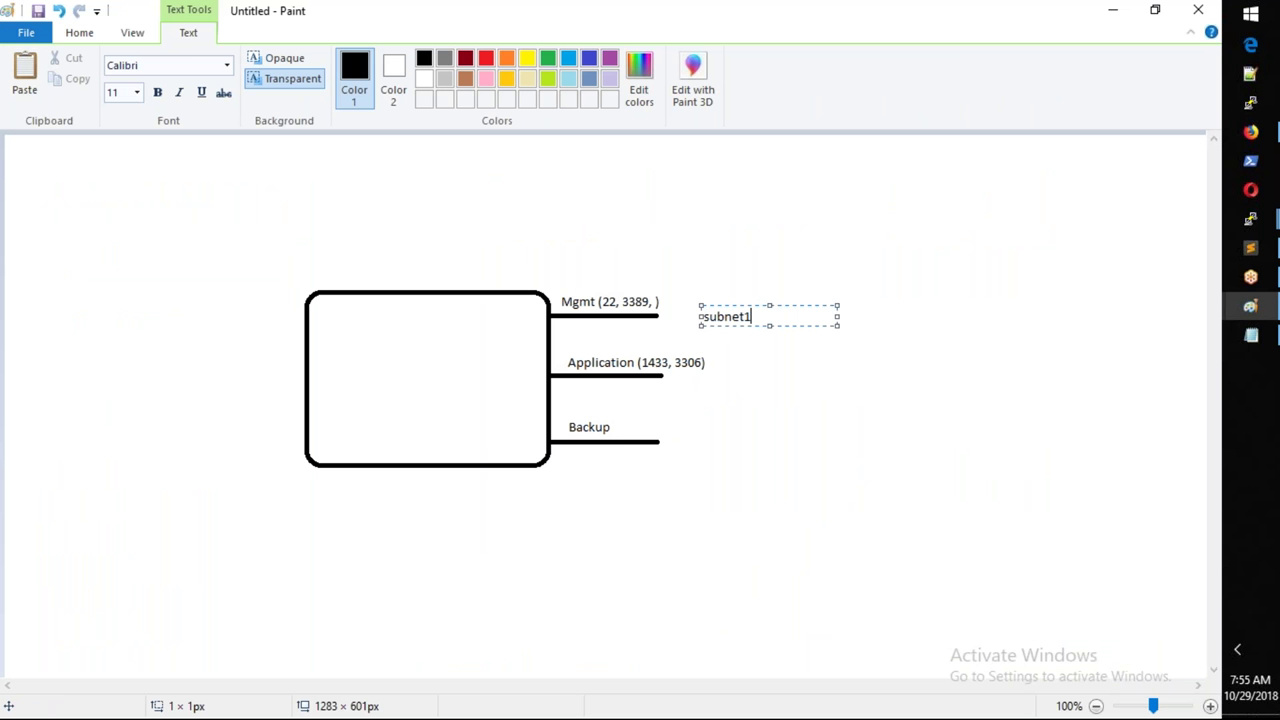
left_click(746, 385)
left_click(745, 362)
type("subnet2")
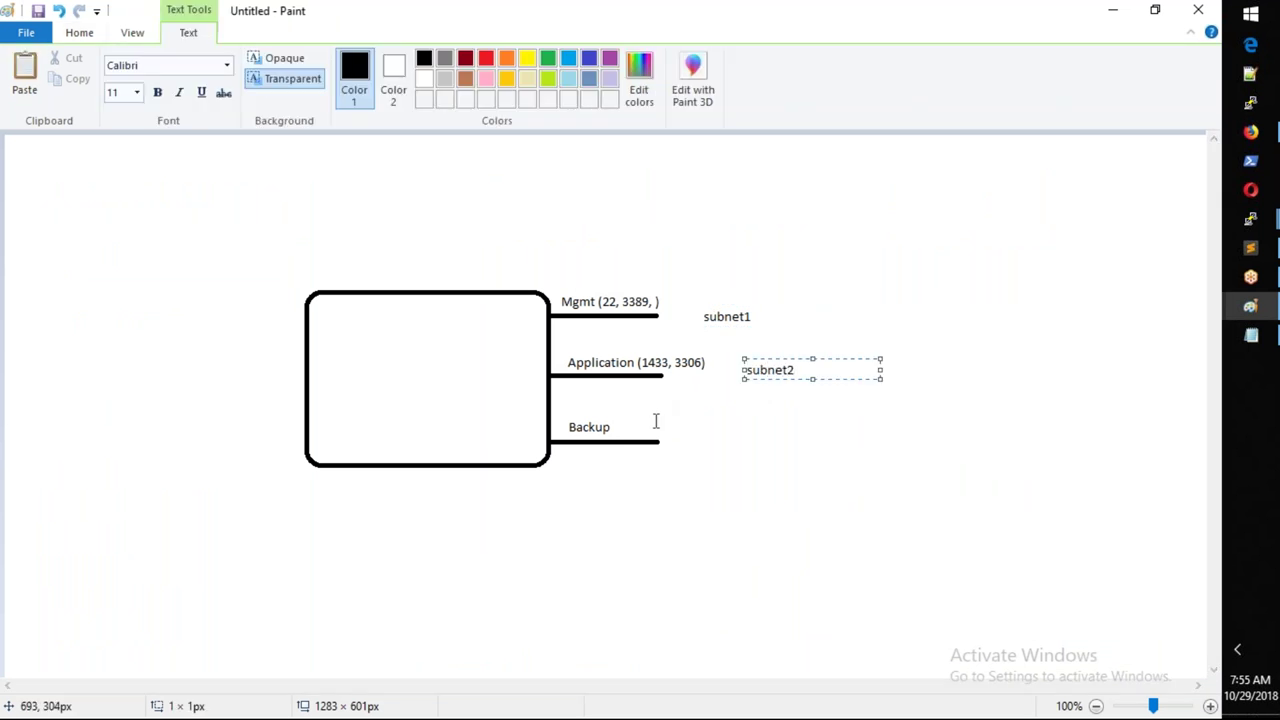
left_click(686, 439)
left_click(688, 437)
type("subnet3")
left_click(818, 664)
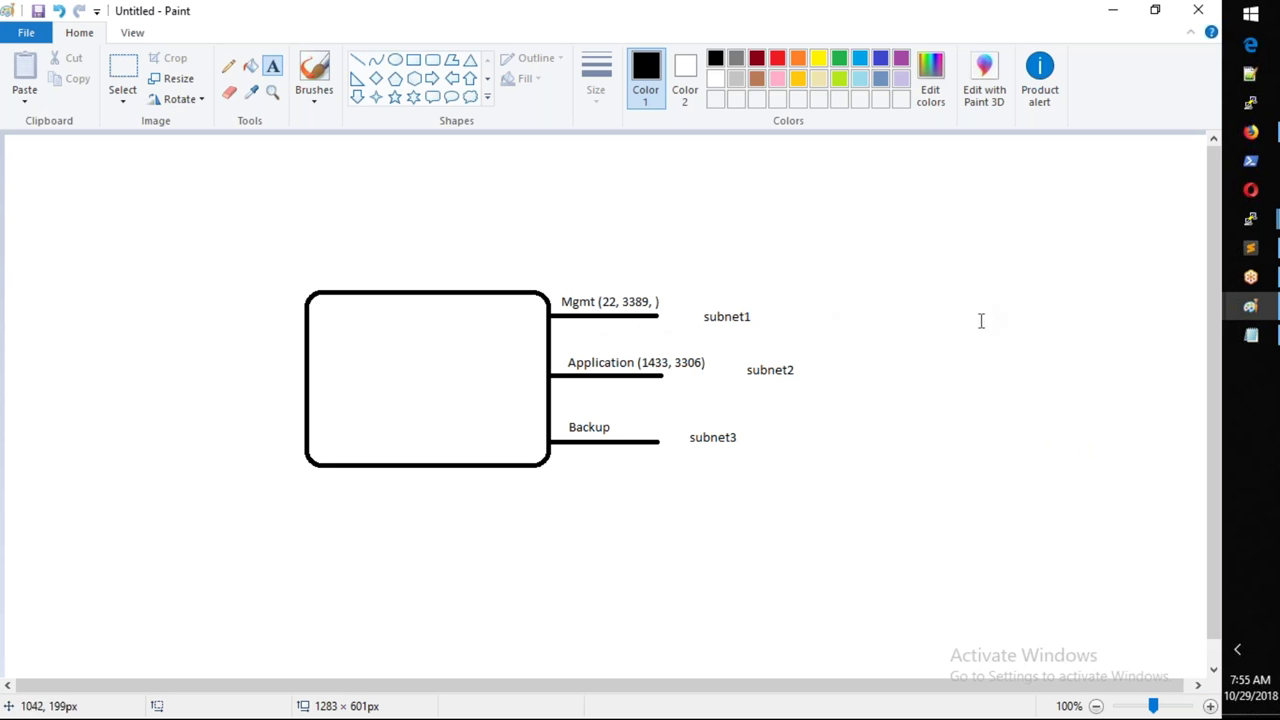
left_click(1034, 390)
left_click(550, 613)
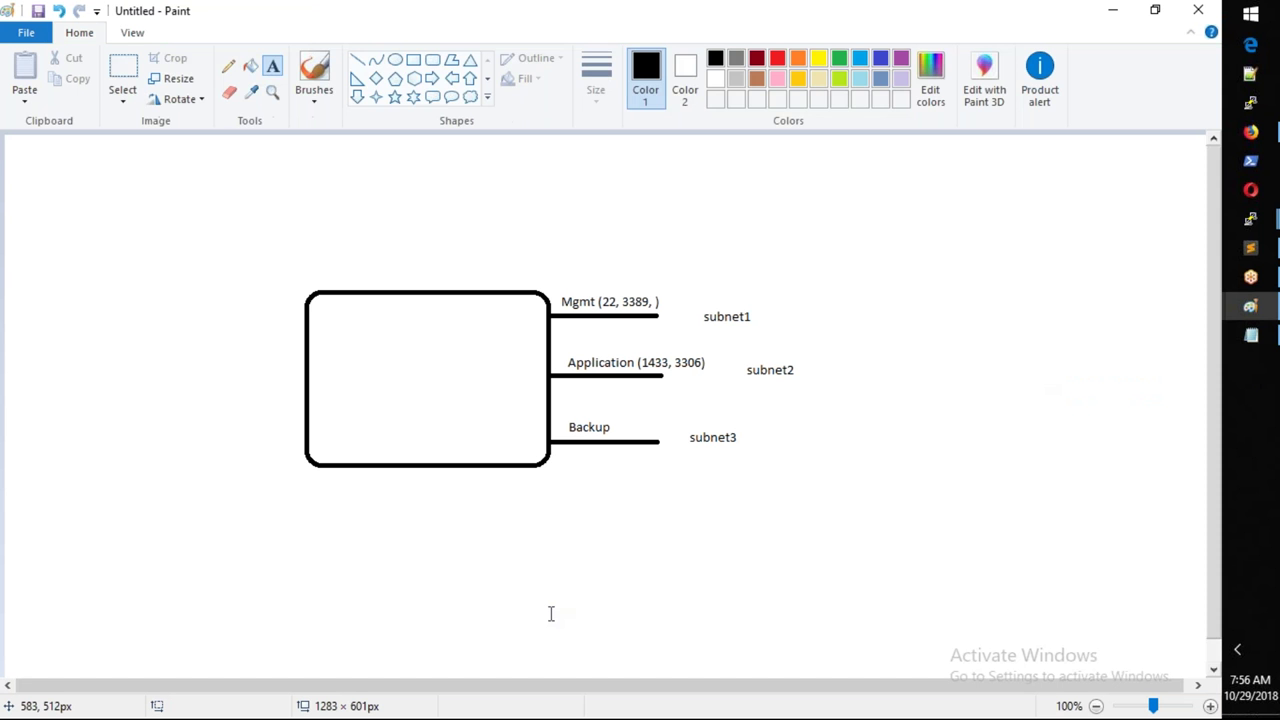
Step: Switch to the EC2 launch wizard in the browser and remove the eth1 network interface
left_click(1250, 131)
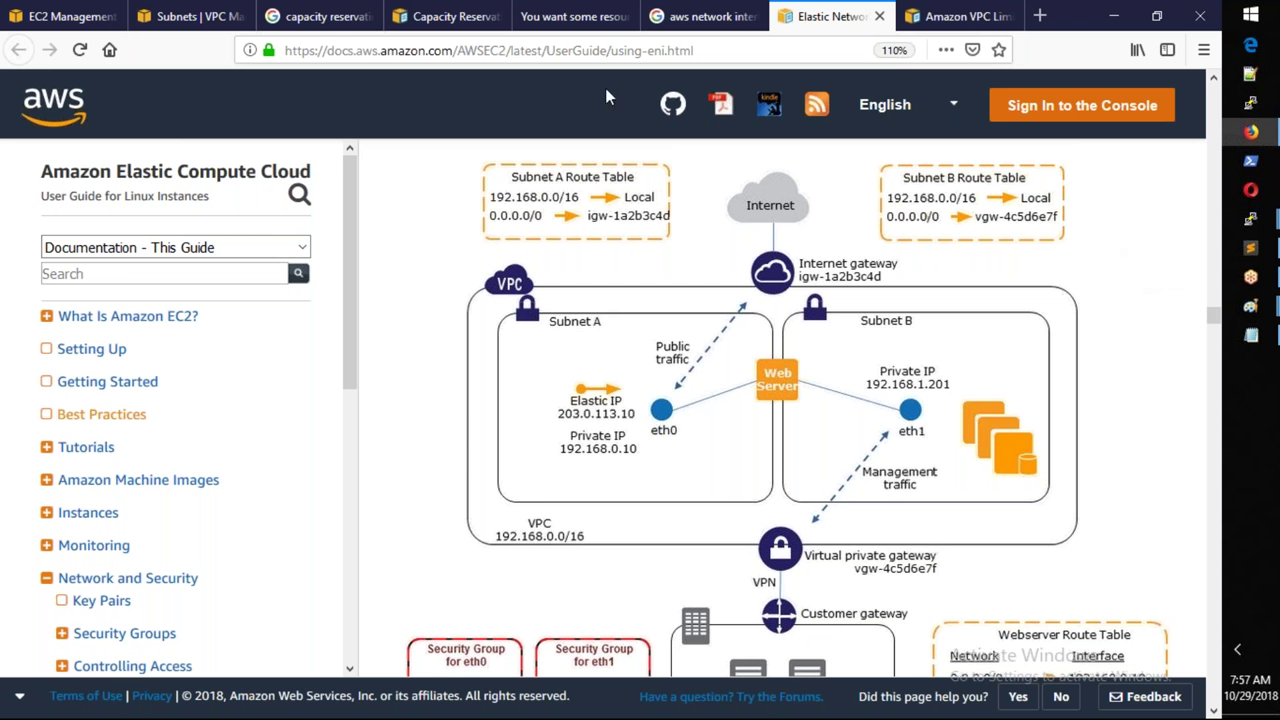
left_click(66, 10)
scroll(505, 385, "down", 2)
scroll(505, 388, "down", 2)
left_click(1174, 480)
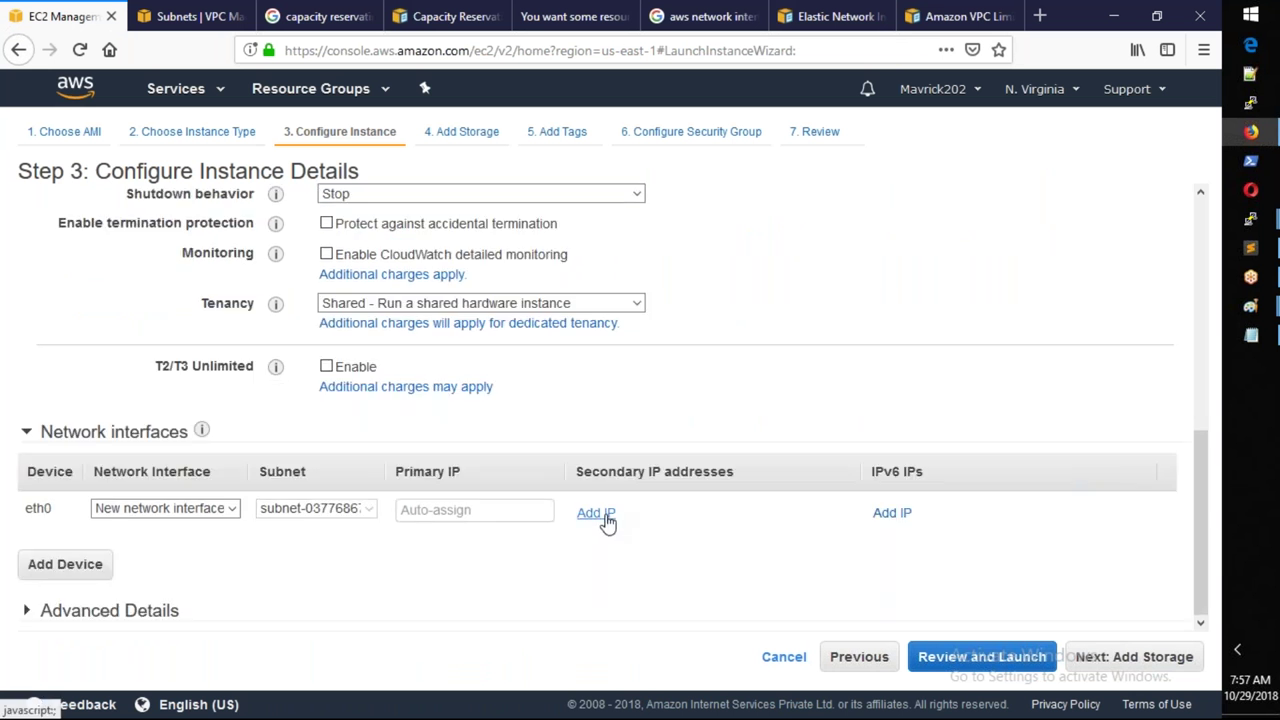
Step: Add a secondary IP entry to eth0 and set its primary IP to 10.1.1.101
left_click(603, 517)
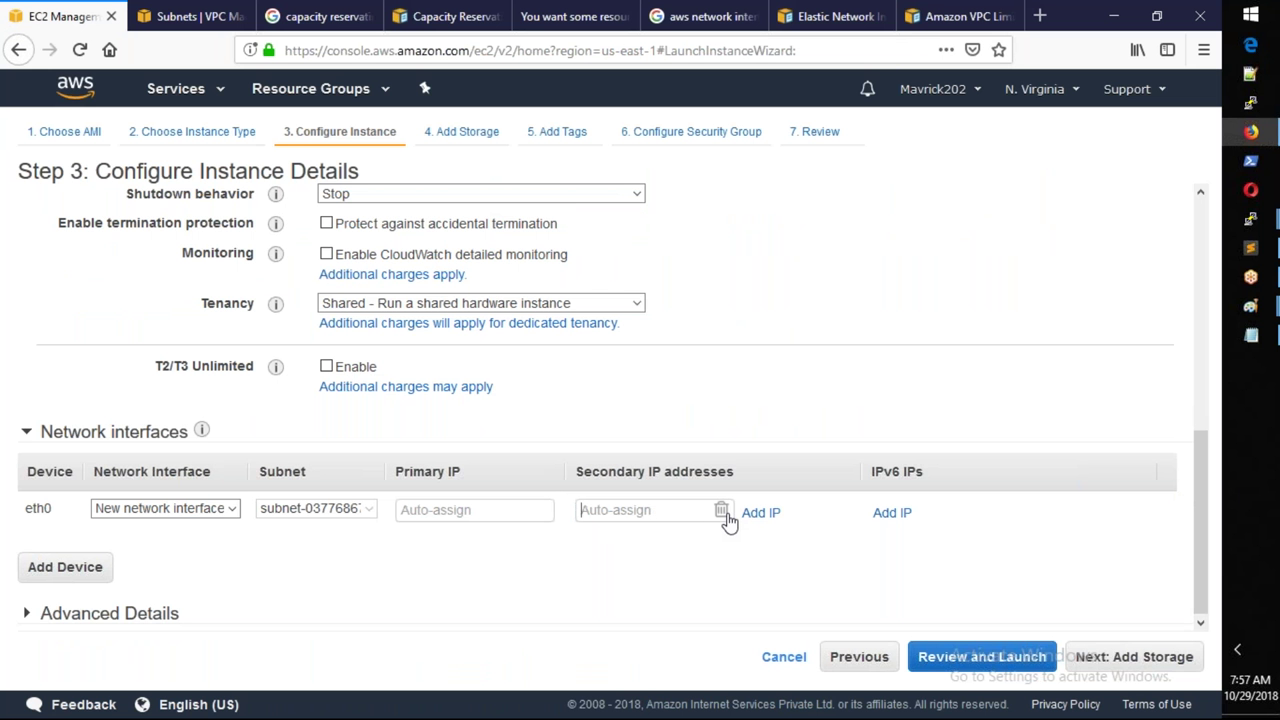
left_click(442, 510)
type("10.1.1.1")
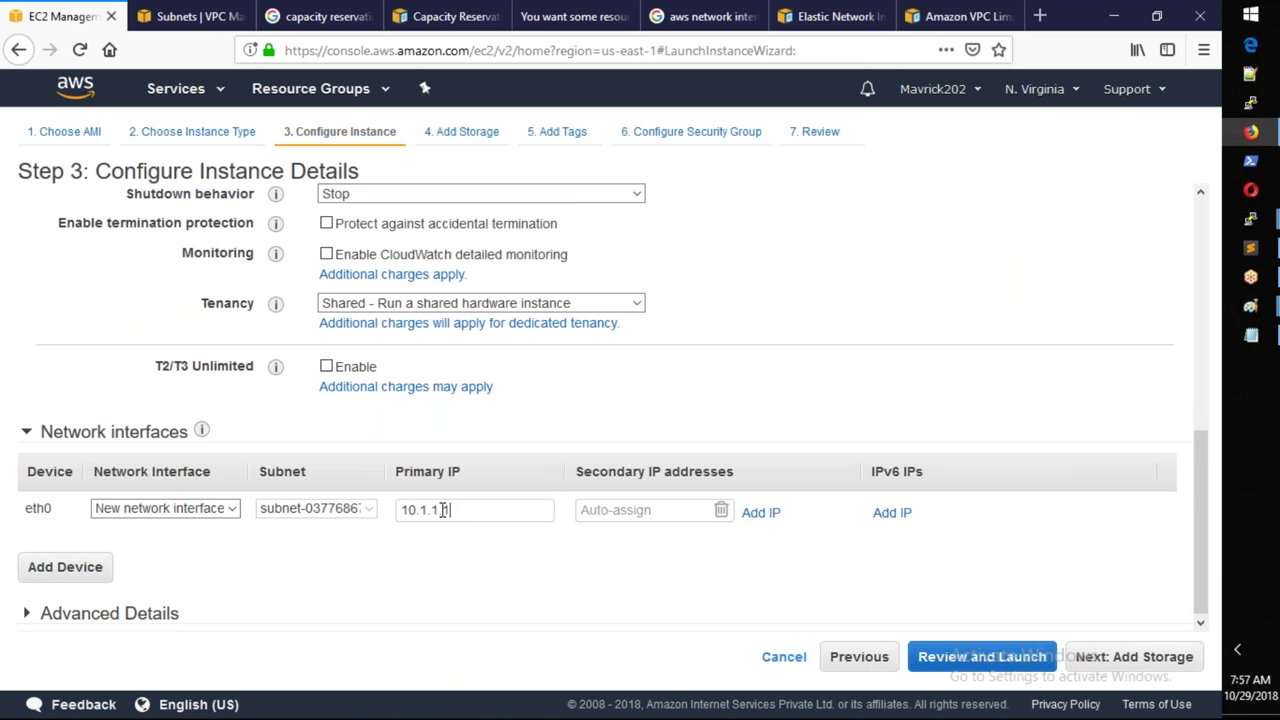
type("01")
key("Tab")
type("1")
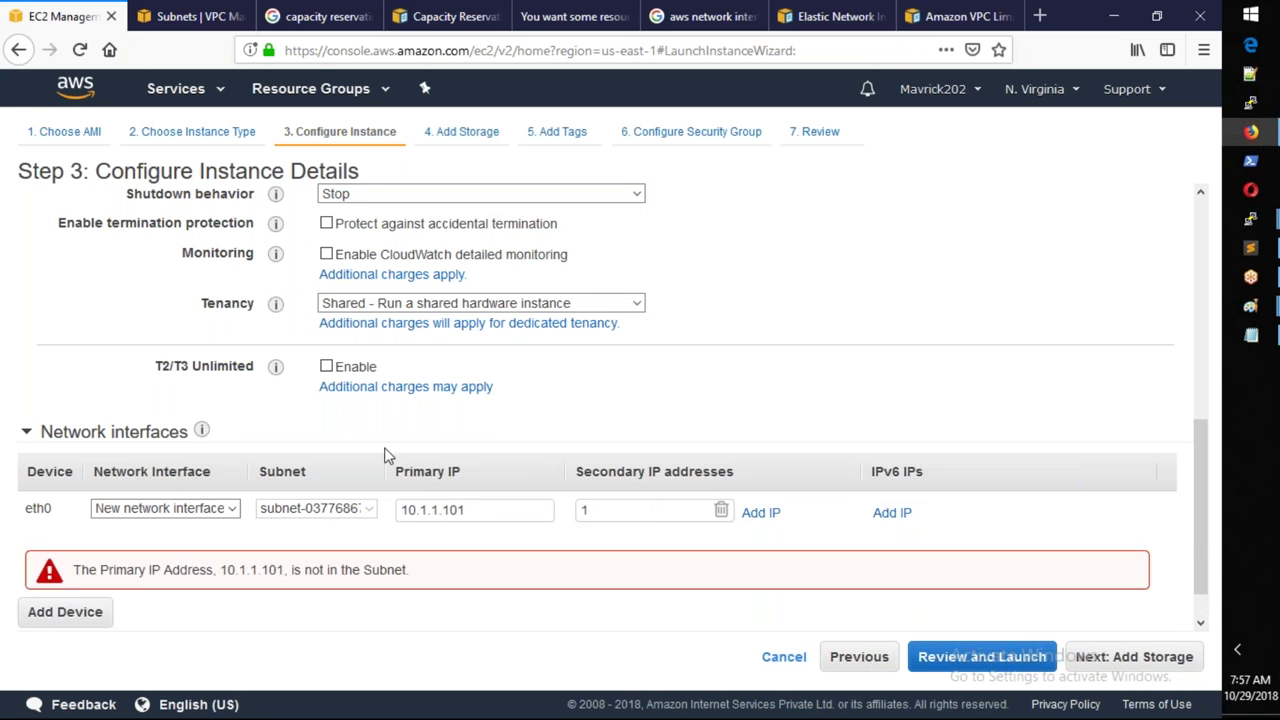
Step: Change the instance's subnet to OCT22-Subnet1 and try adding an eth1 interface
scroll(456, 364, "up", 5)
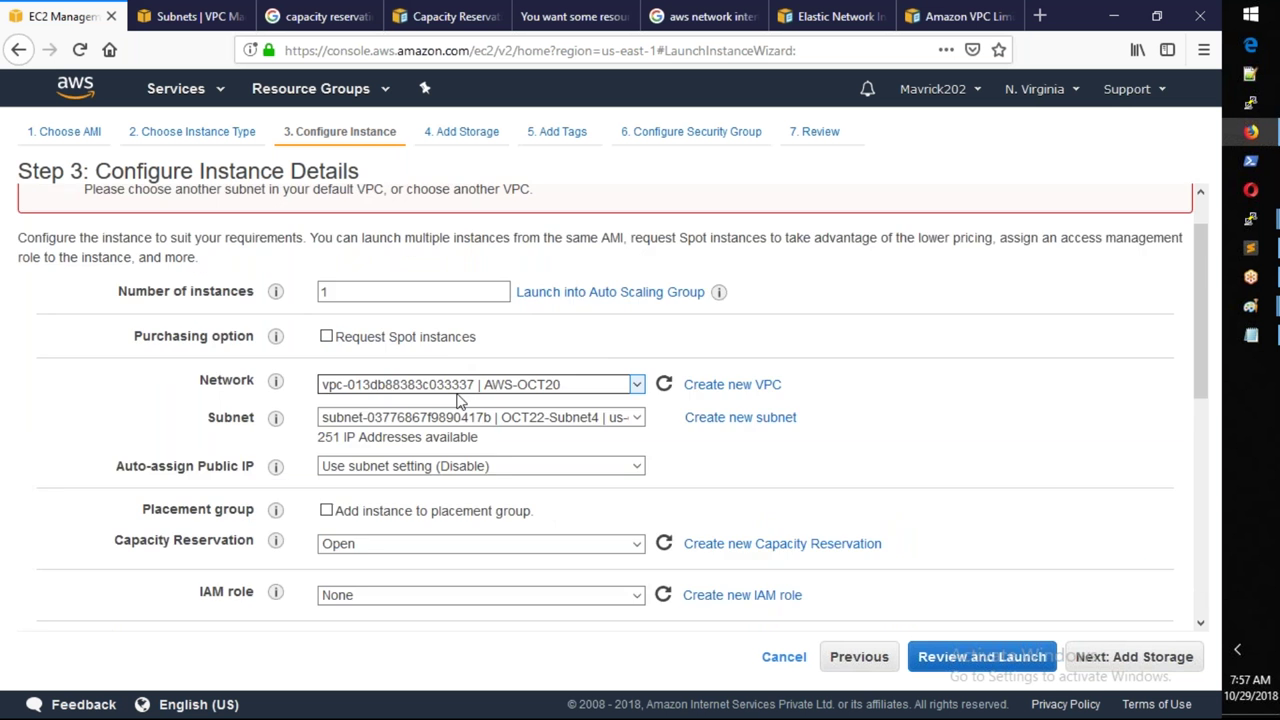
left_click(459, 417)
left_click(488, 430)
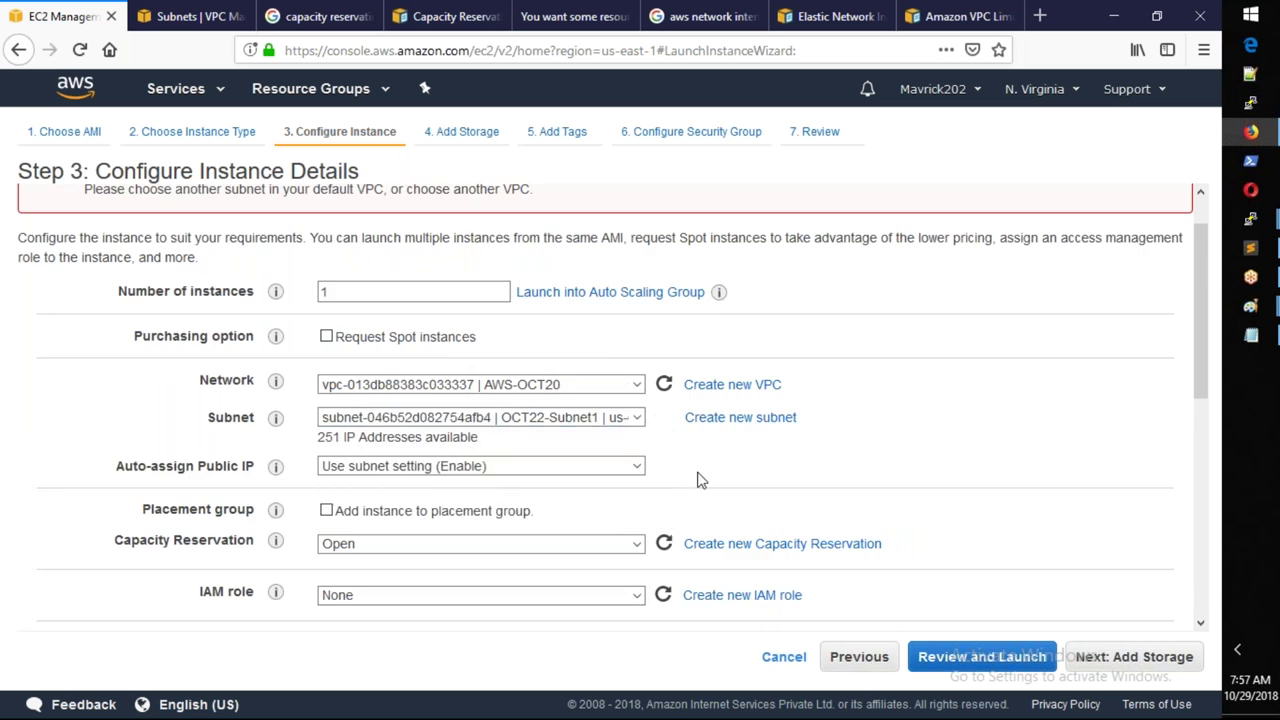
scroll(697, 477, "down", 10)
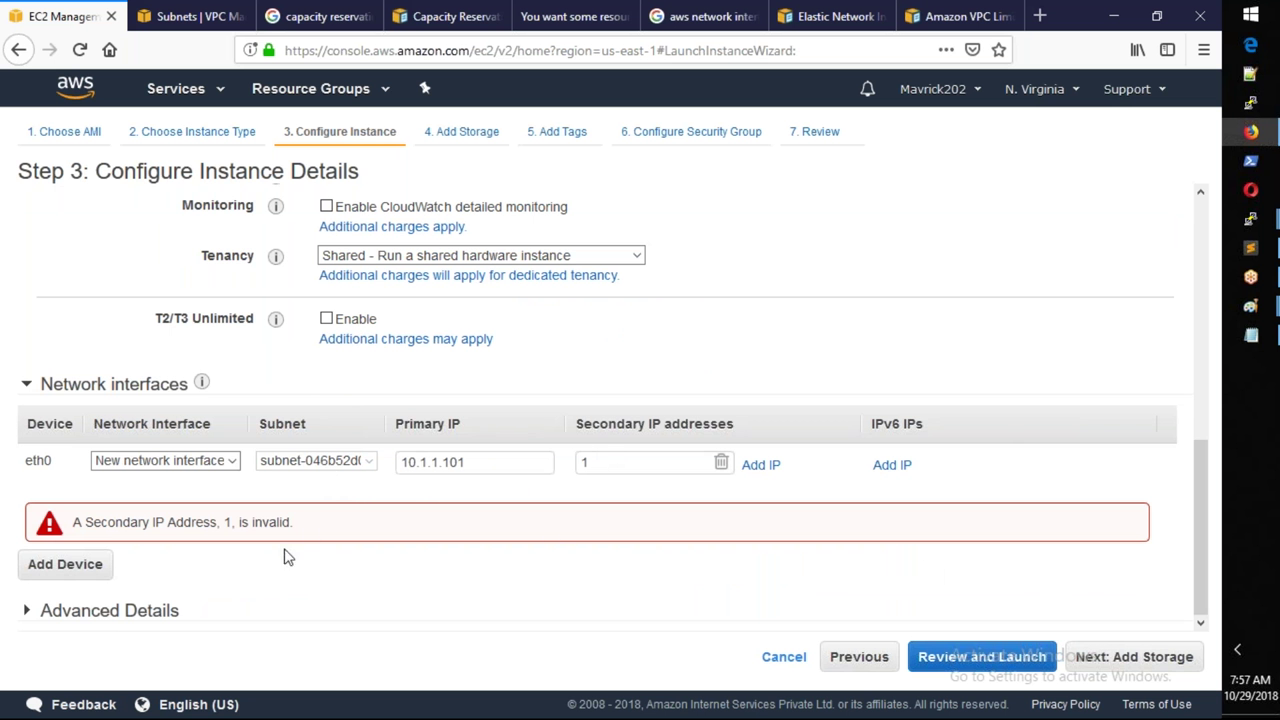
left_click(64, 565)
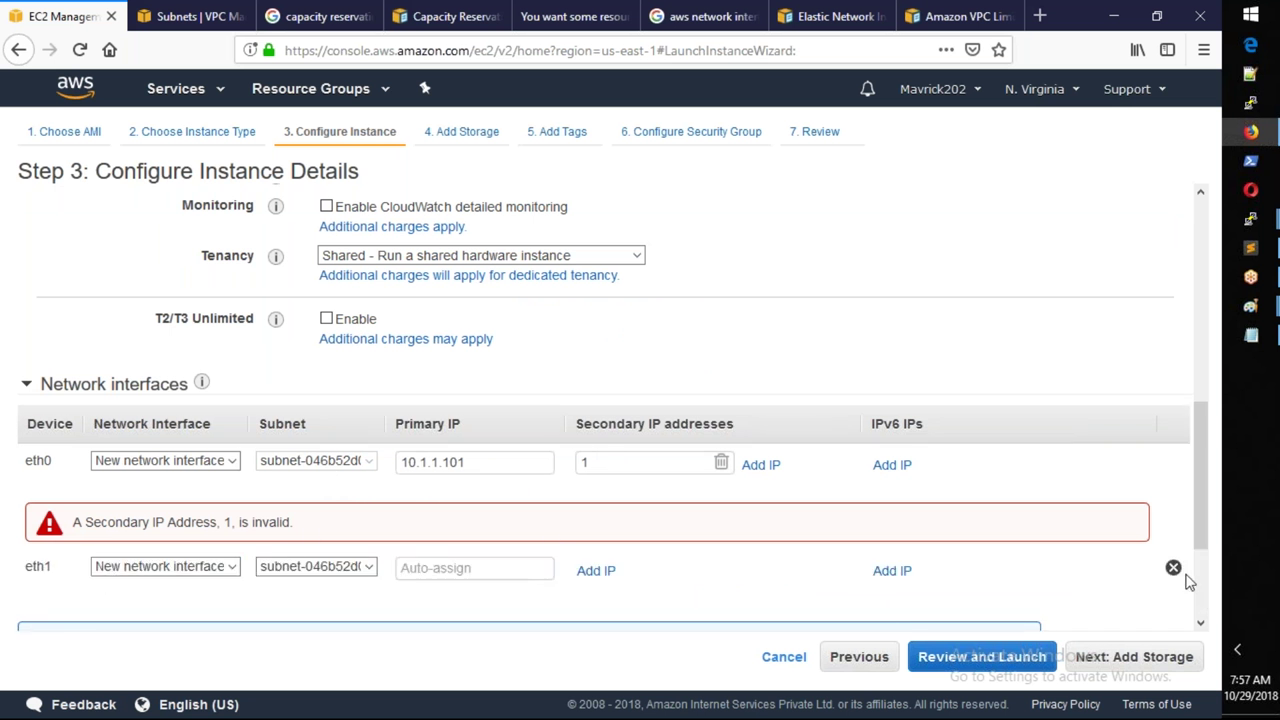
left_click(1173, 568)
Step: Switch the instance's subnet to OCT22-Subnet2 and back to OCT22-Subnet1
scroll(691, 400, "up", 5)
left_click(586, 280)
left_click(523, 321)
left_click(533, 283)
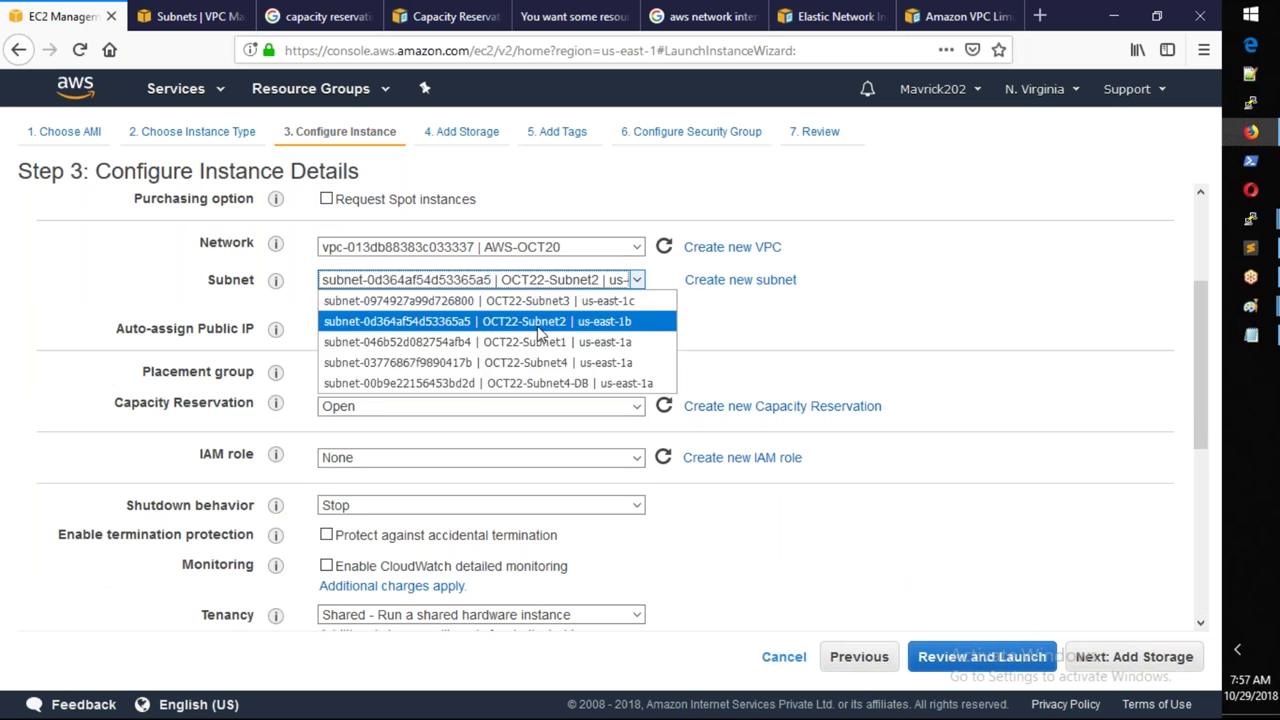
left_click(530, 341)
left_click(524, 375)
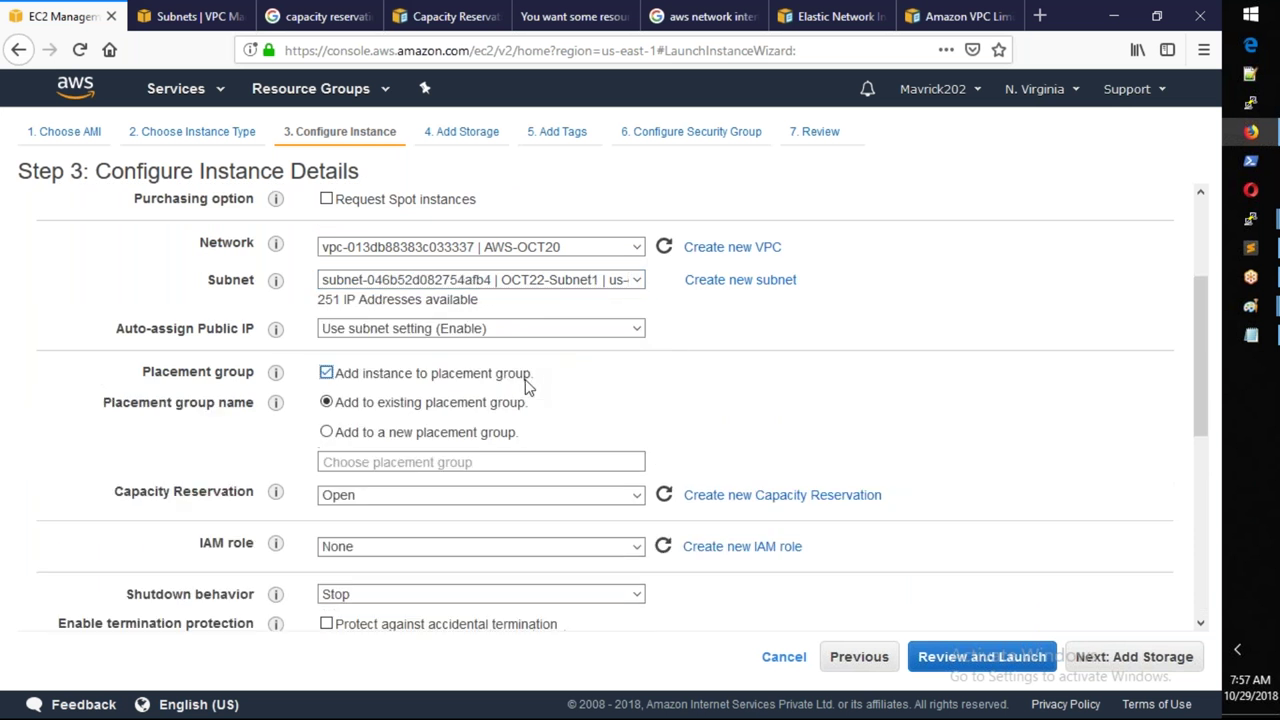
Step: Clear eth0's primary IP and remove its secondary IP entry
scroll(528, 391, "down", 5)
key("ctrl+a")
key("BackSpace")
left_click(721, 466)
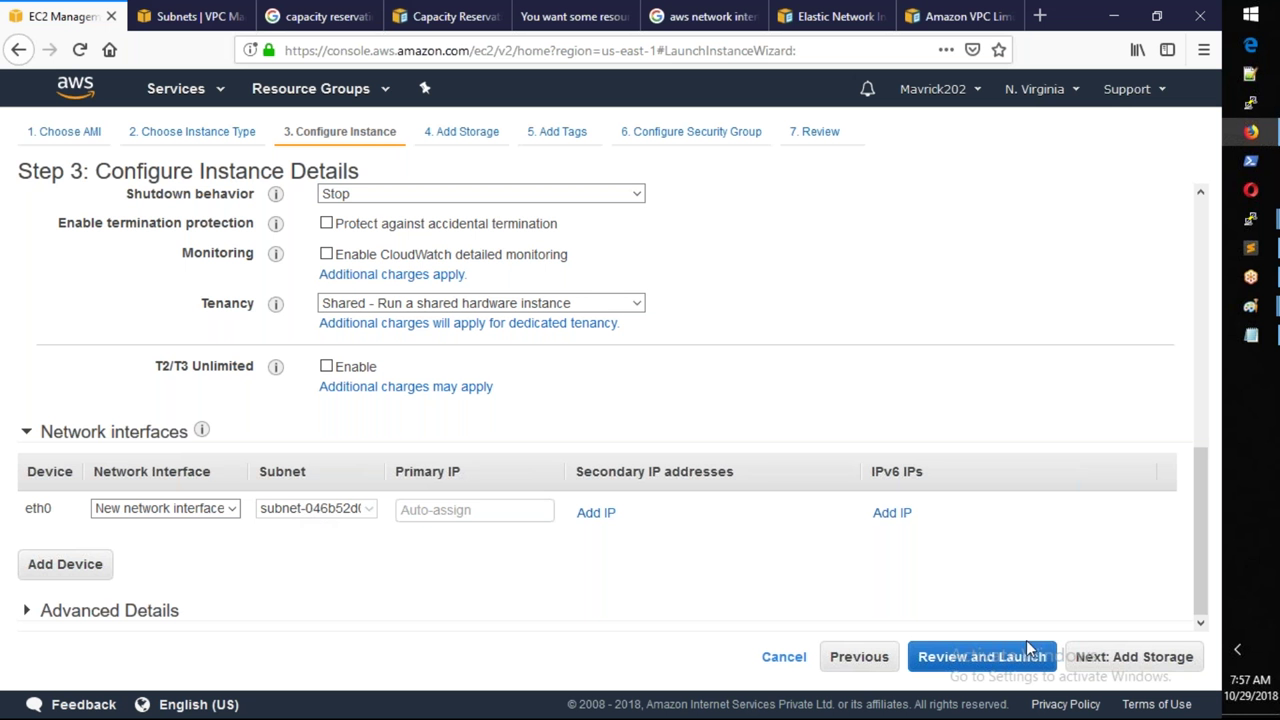
Step: Cancel the current instance launch and start a new one with the t2.micro instance type
scroll(335, 530, "up", 1)
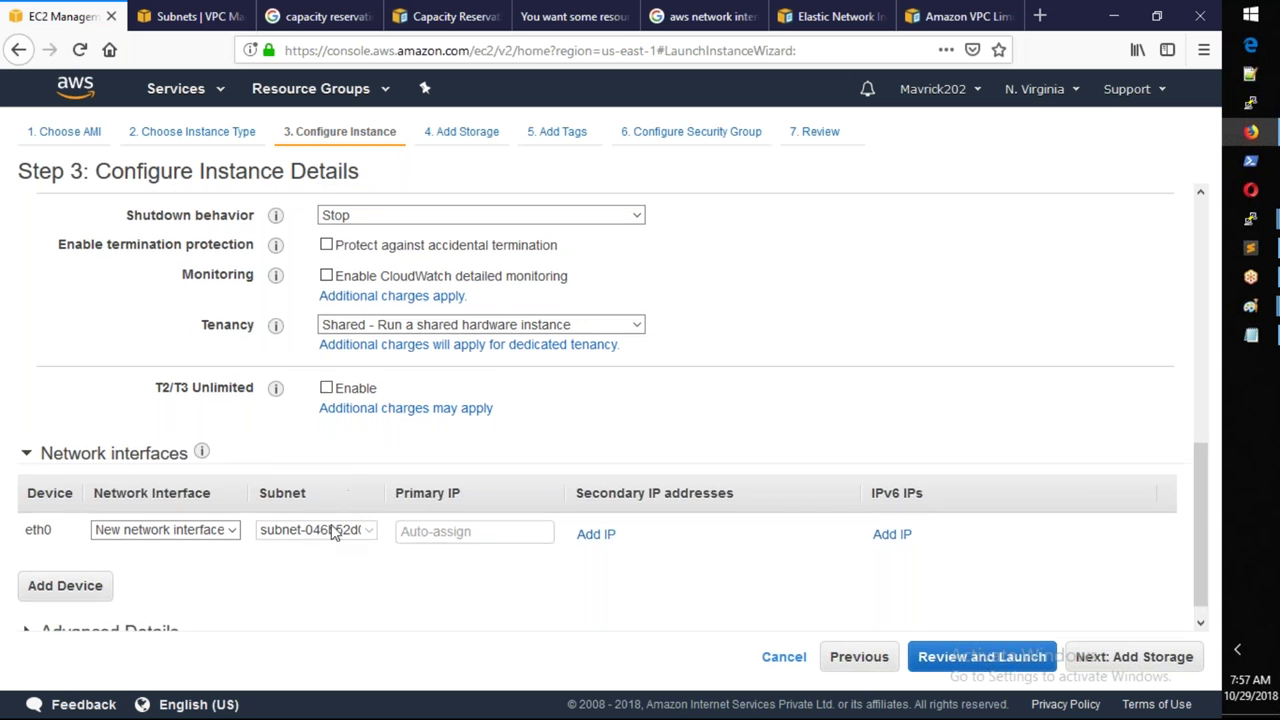
left_click(785, 659)
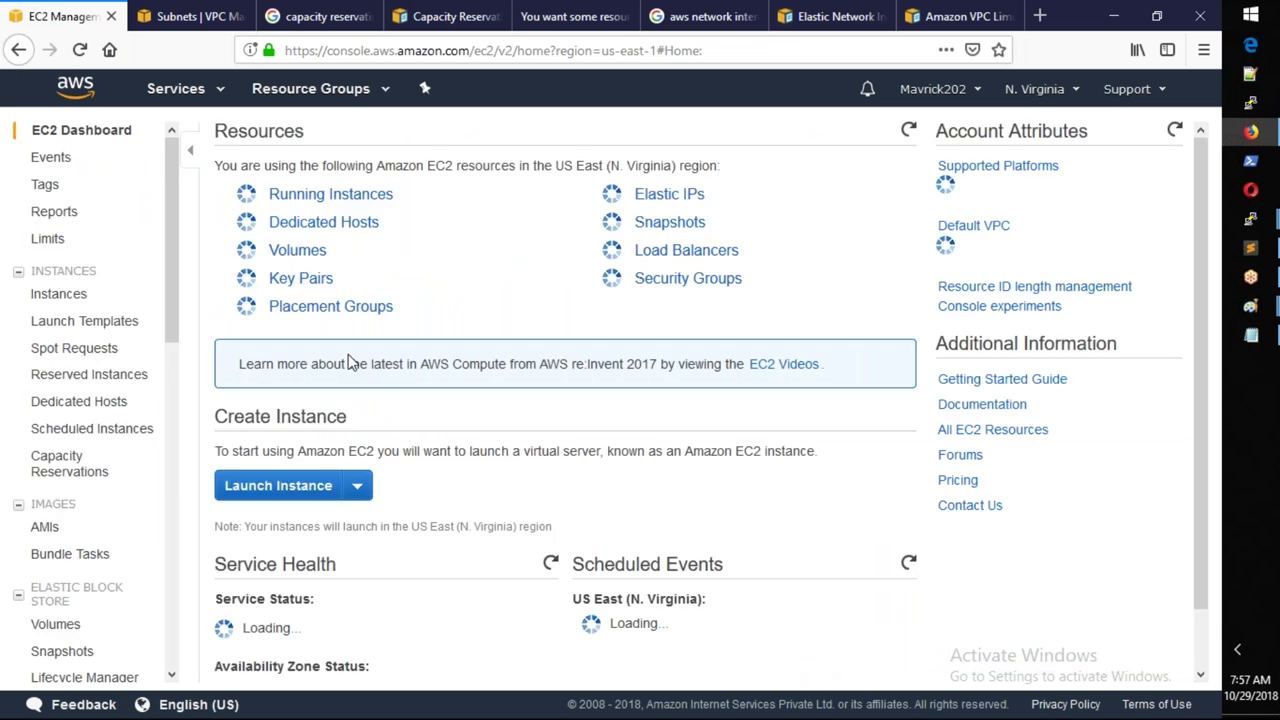
left_click(290, 383)
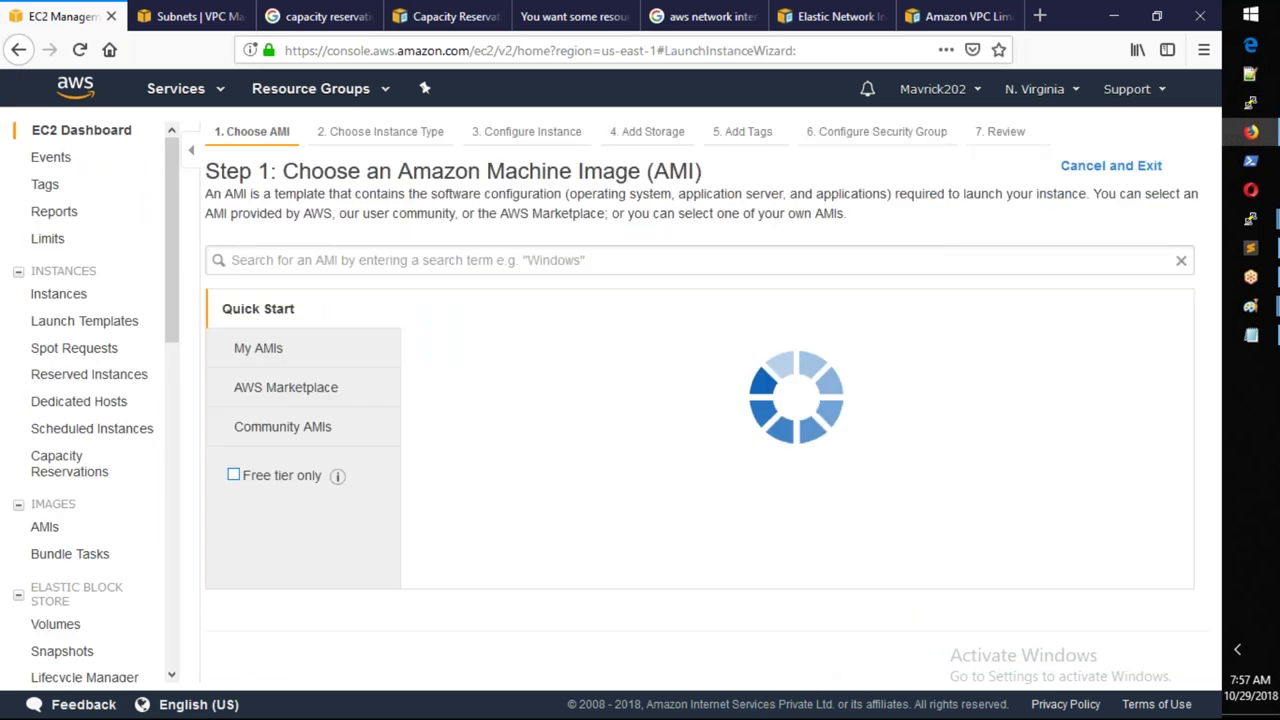
left_click(1071, 474)
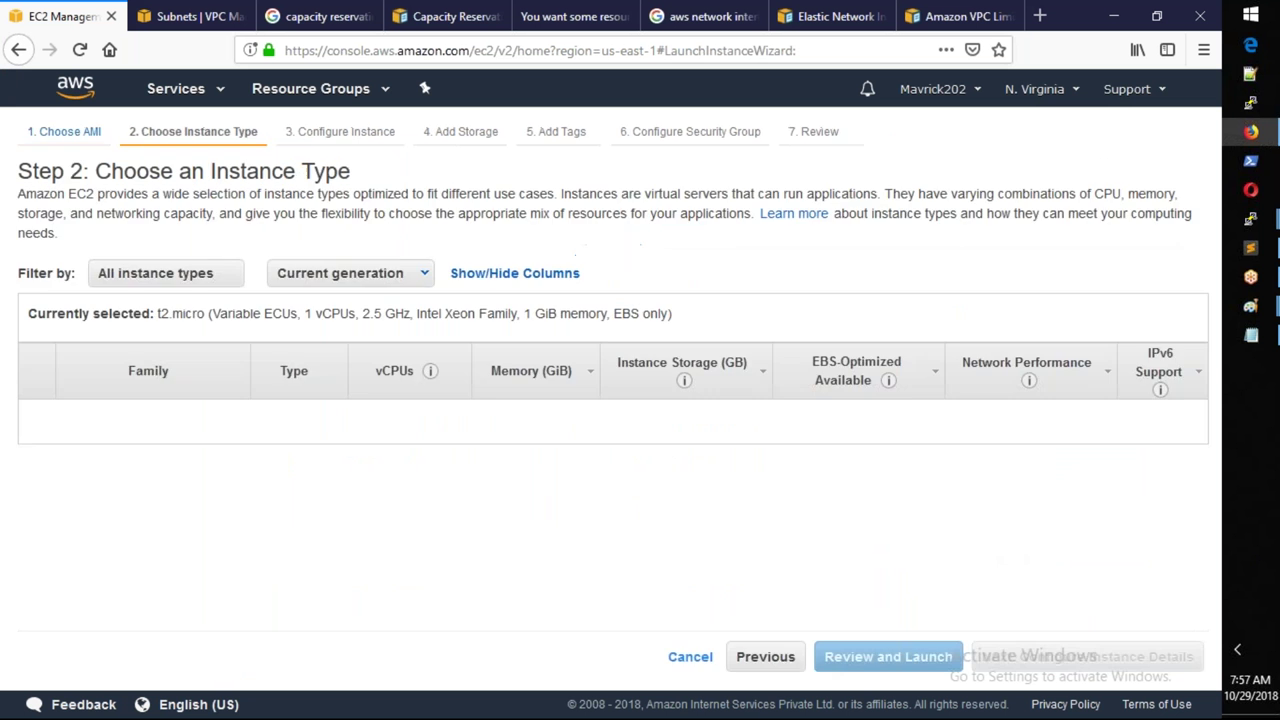
left_click(1258, 660)
Step: Place the new instance in the AWS-OCT20 network and the OCT22-Subnet1 subnet
left_click(480, 440)
left_click(450, 480)
left_click(490, 473)
left_click(480, 535)
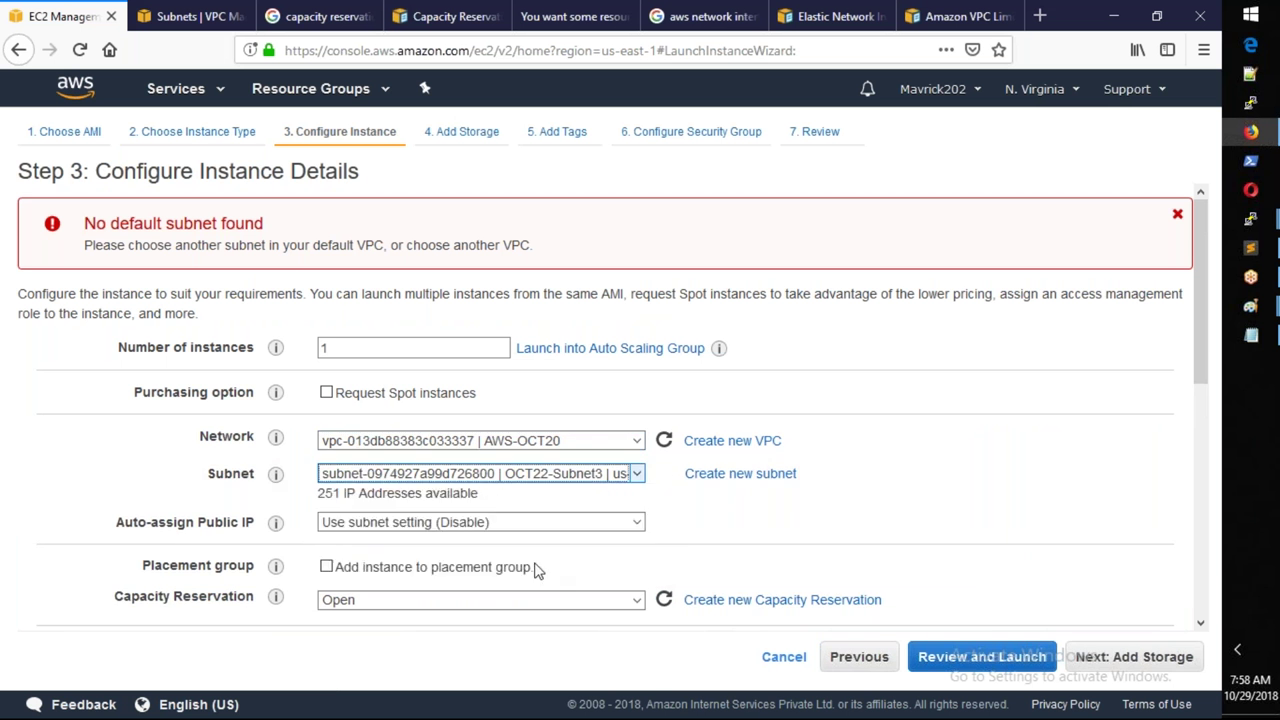
Step: Set eth0's primary IP address to 10.1.1.100
scroll(562, 565, "down", 8)
scroll(562, 565, "down", 1)
left_click(435, 510)
type("10.1.1.1")
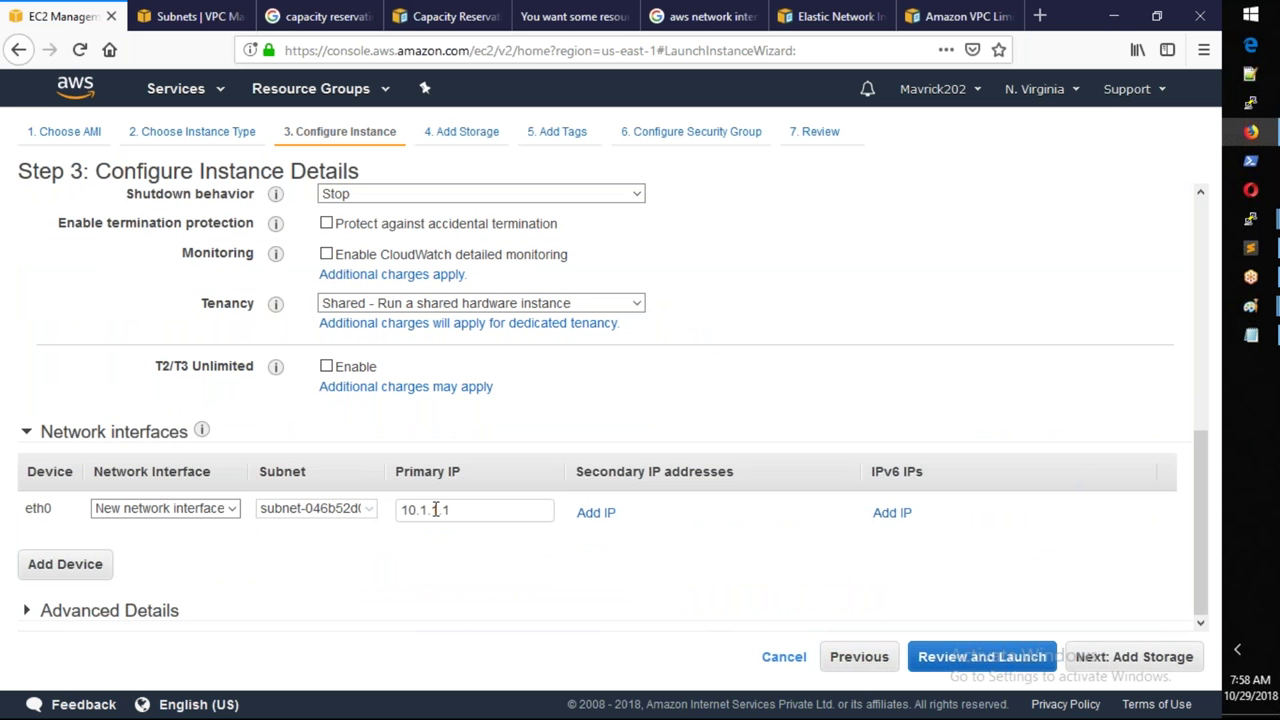
type("00")
Step: Add 10.1.1.101 as a secondary IP address on eth0
left_click(596, 512)
type("10")
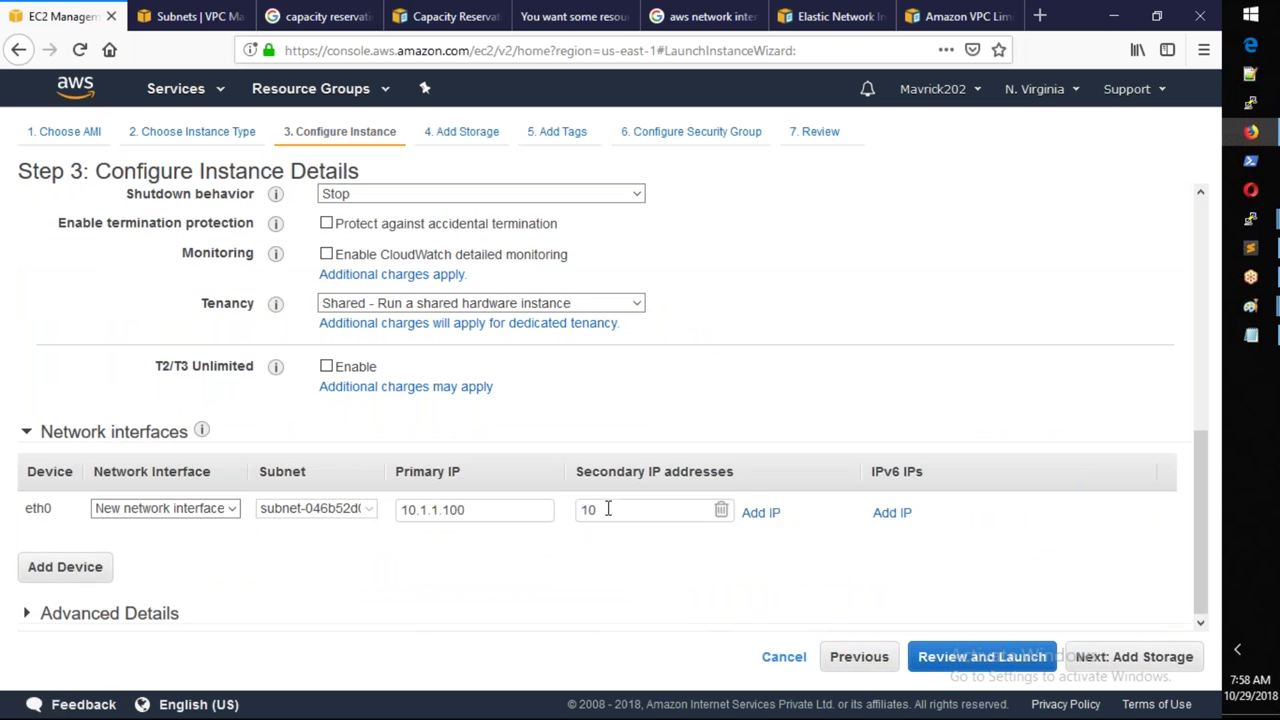
type(".1.1.101")
key("Tab")
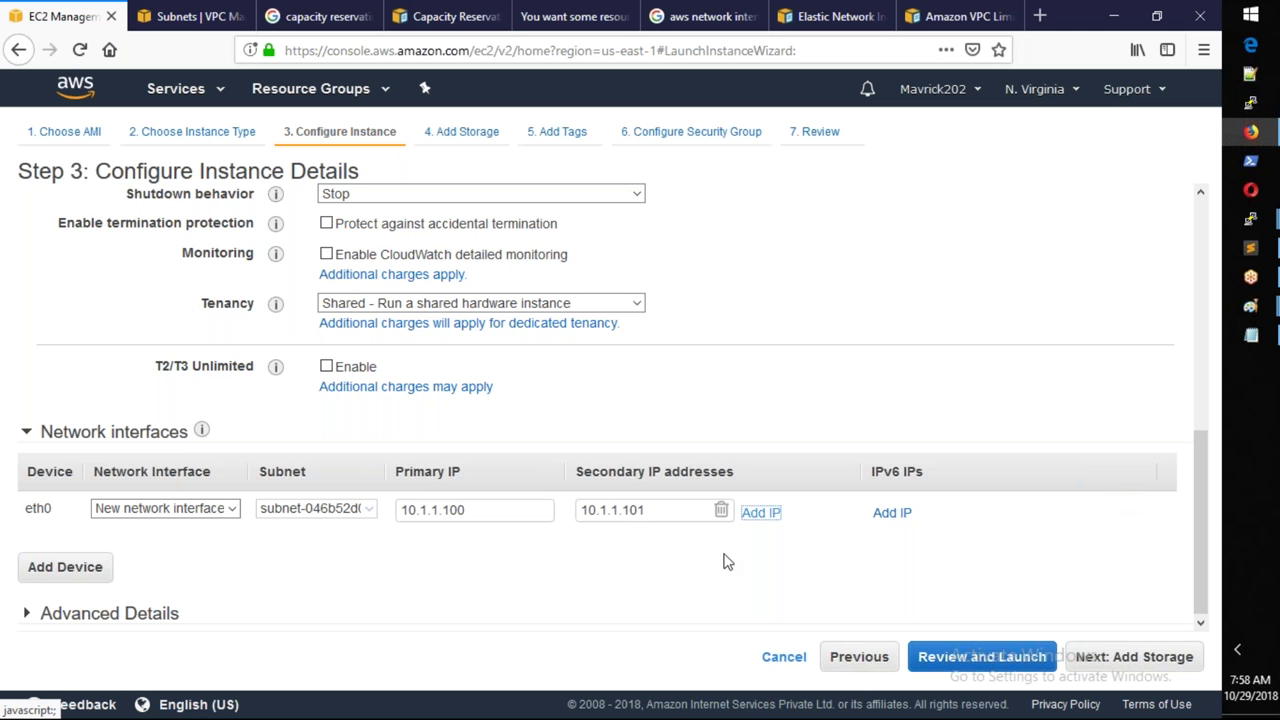
Step: Compare eth0's primary and secondary addresses and remove the secondary one
left_click_drag(502, 509, 380, 503)
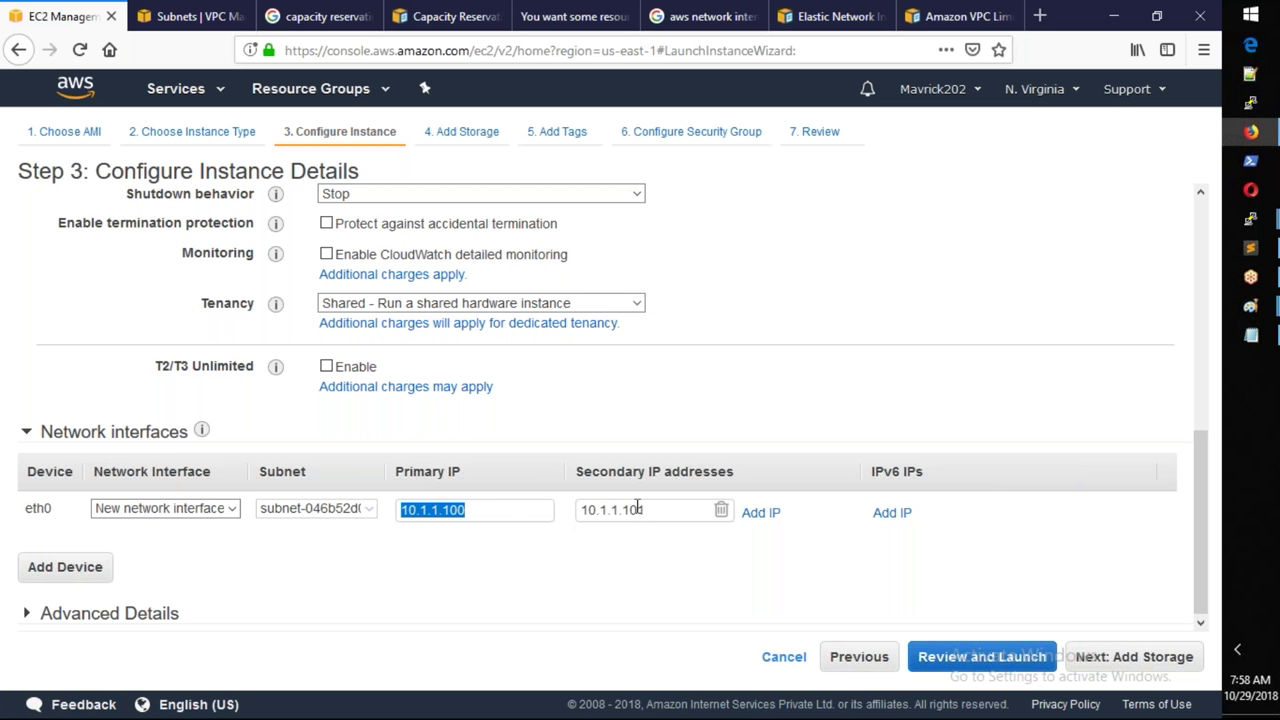
left_click_drag(677, 509, 534, 510)
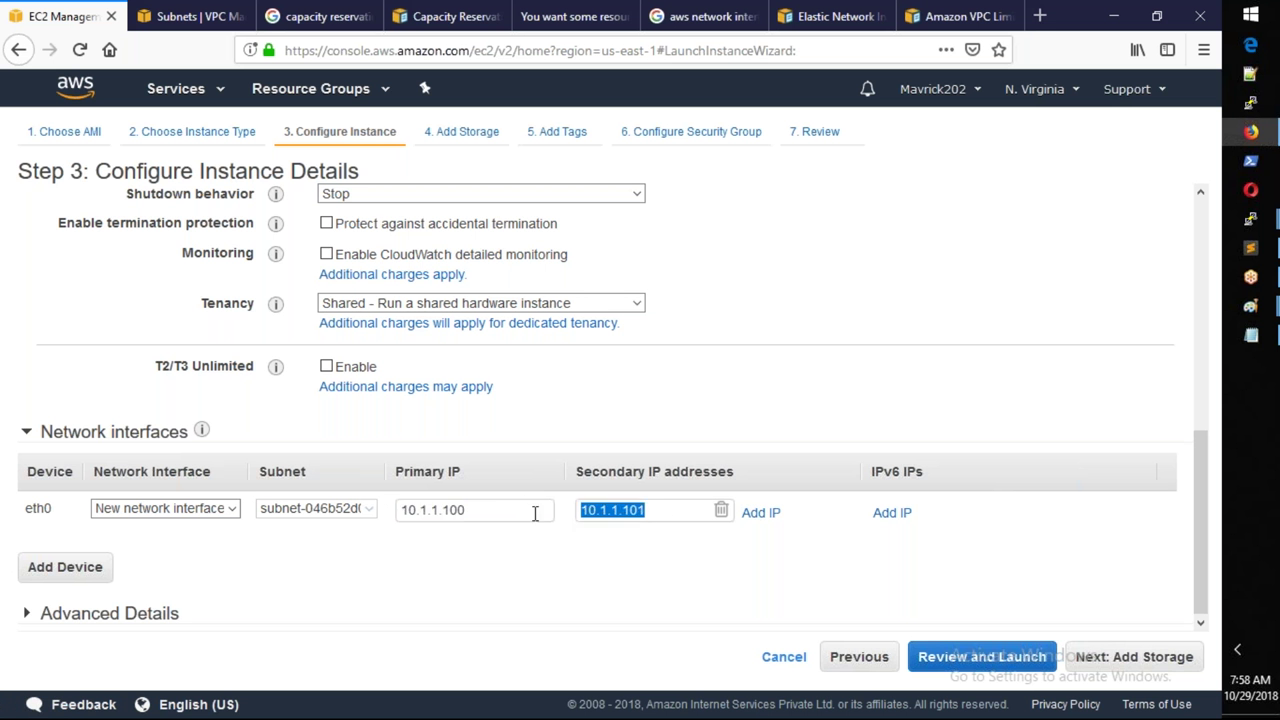
left_click(724, 516)
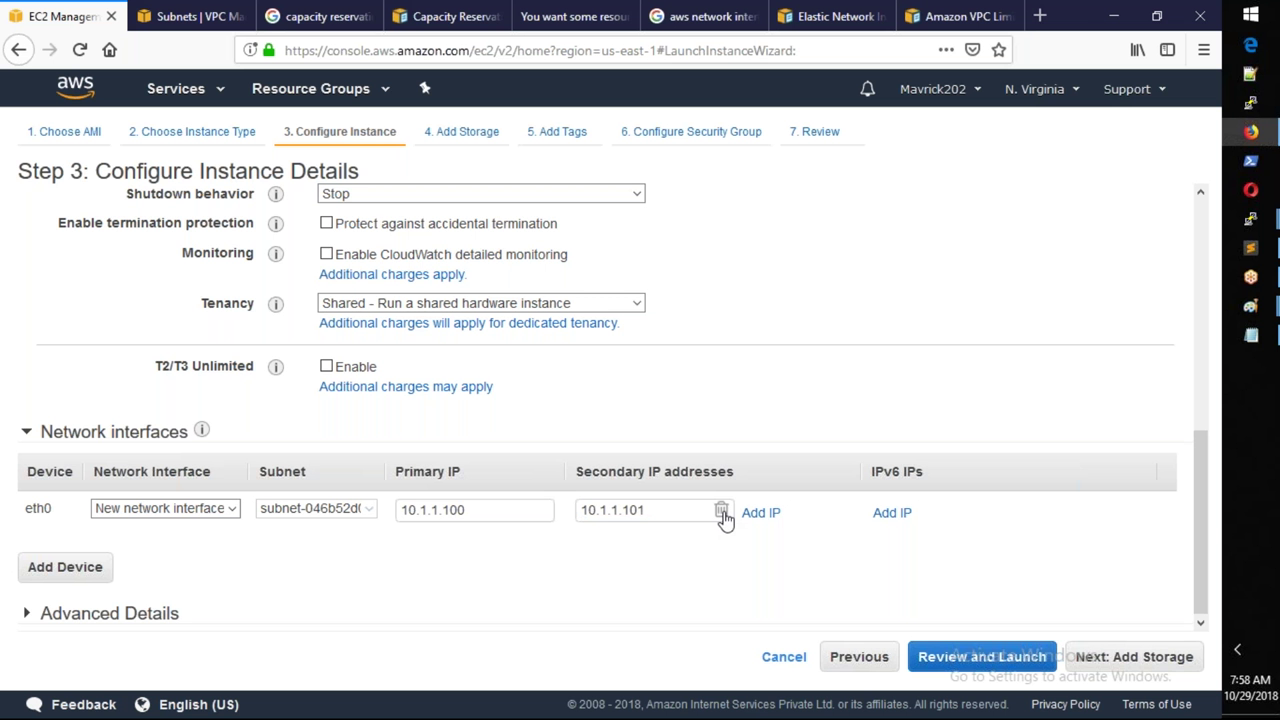
left_click(721, 512)
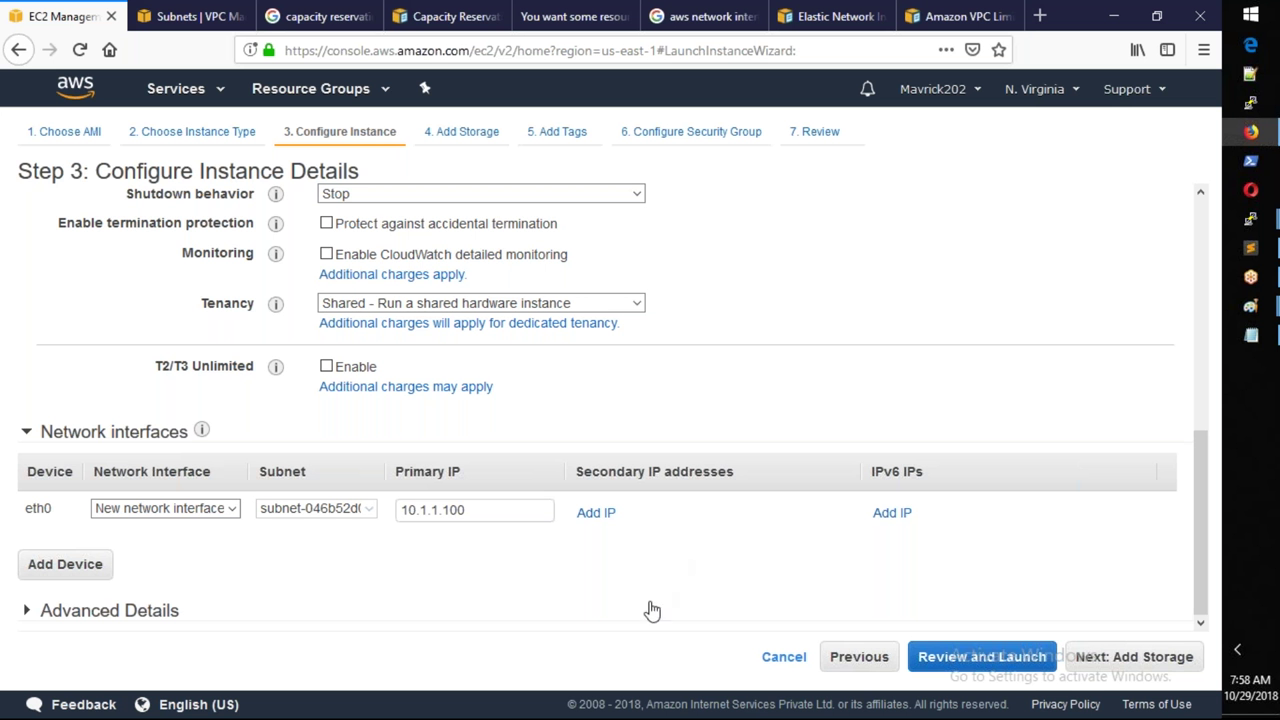
Step: Highlight eth0's primary address, and add an eth1 interface and remove it again
left_click_drag(543, 513, 385, 492)
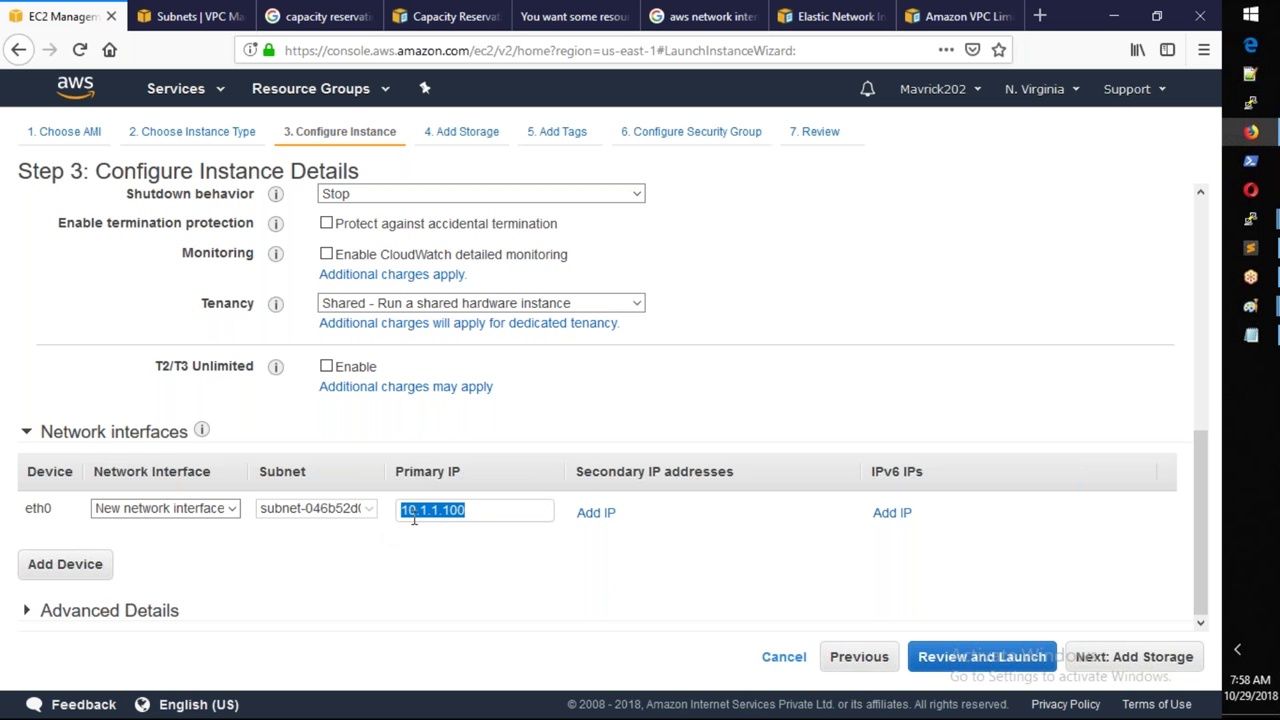
left_click(115, 573)
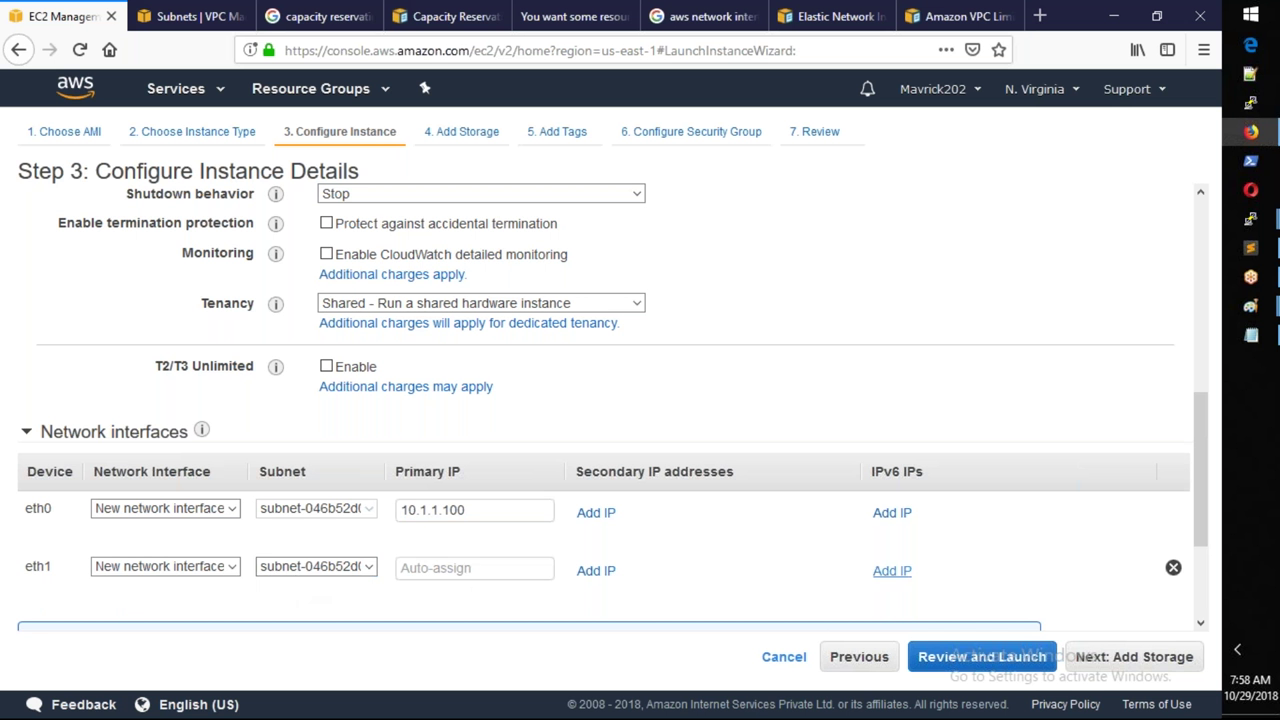
left_click(1173, 568)
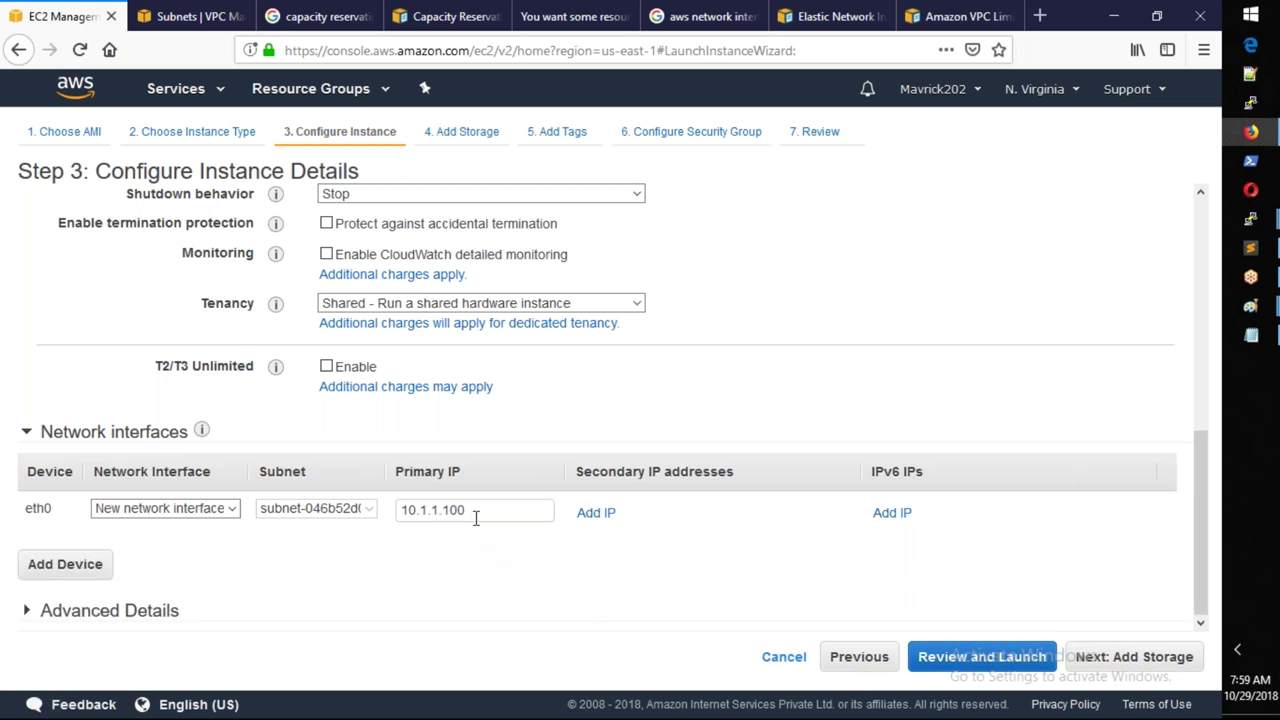
Step: Begin the instance's user data script as text with the line "#!/bin/bash"
left_click(98, 616)
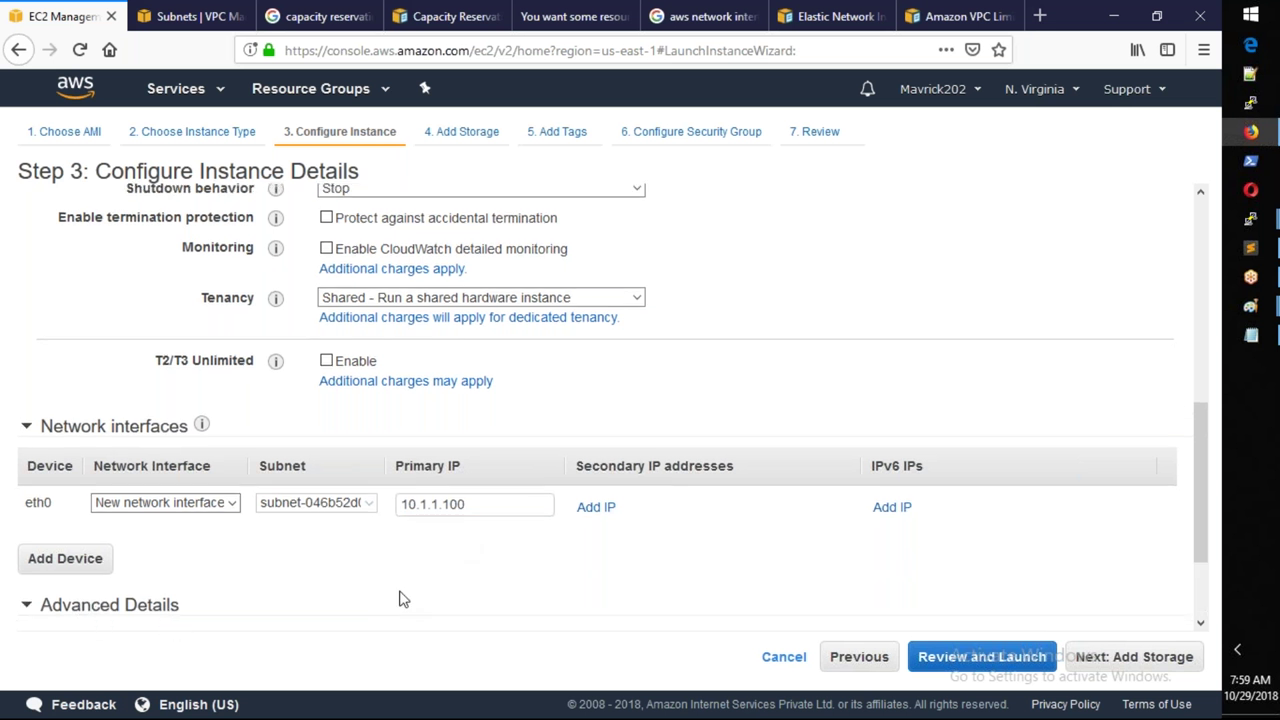
scroll(400, 598, "down", 2)
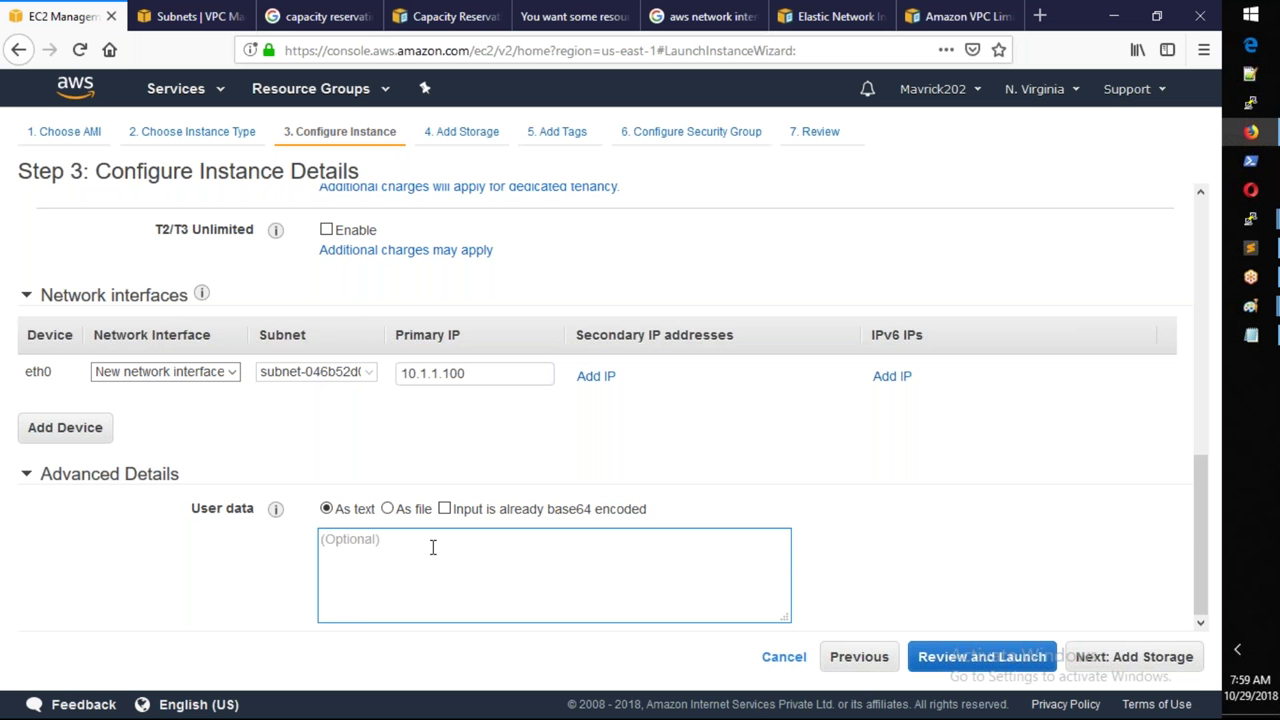
type("#!/bin/bash")
key("Left")
key("Left")
key("Left")
key("Left")
key("Left")
key("Left")
key("Left")
key("Left")
key("Left")
key("Left")
key("Right")
key("Right")
key("Right")
key("Right")
key("Right")
key("Right")
key("Right")
key("Right")
key("Right")
Step: Add the script lines "yum update -y", "yum install nginx -y" and "service nginx start" to the user data
key("Return")
type("yum udate")
key("BackSpace")
key("BackSpace")
key("BackSpace")
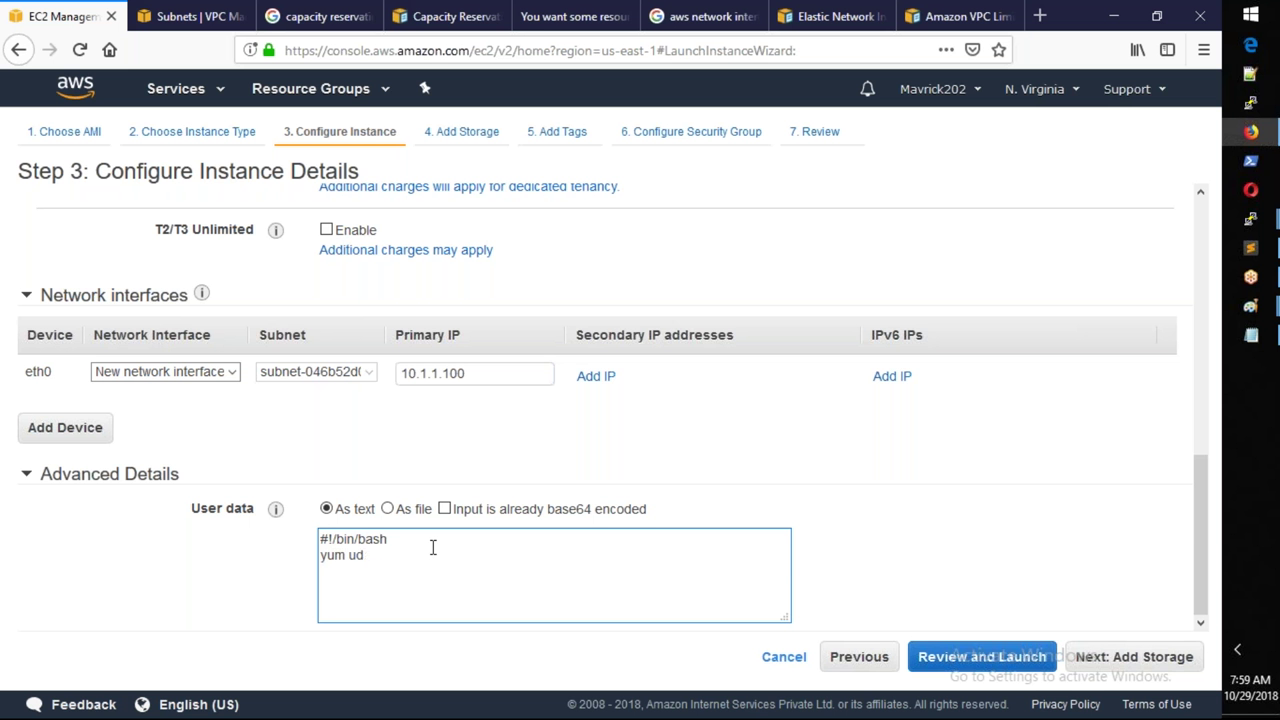
key("BackSpace")
type("pdate -y ")
type("yum instal")
type("l nginx -")
type("y")
key("Return")
type("service nginx start ")
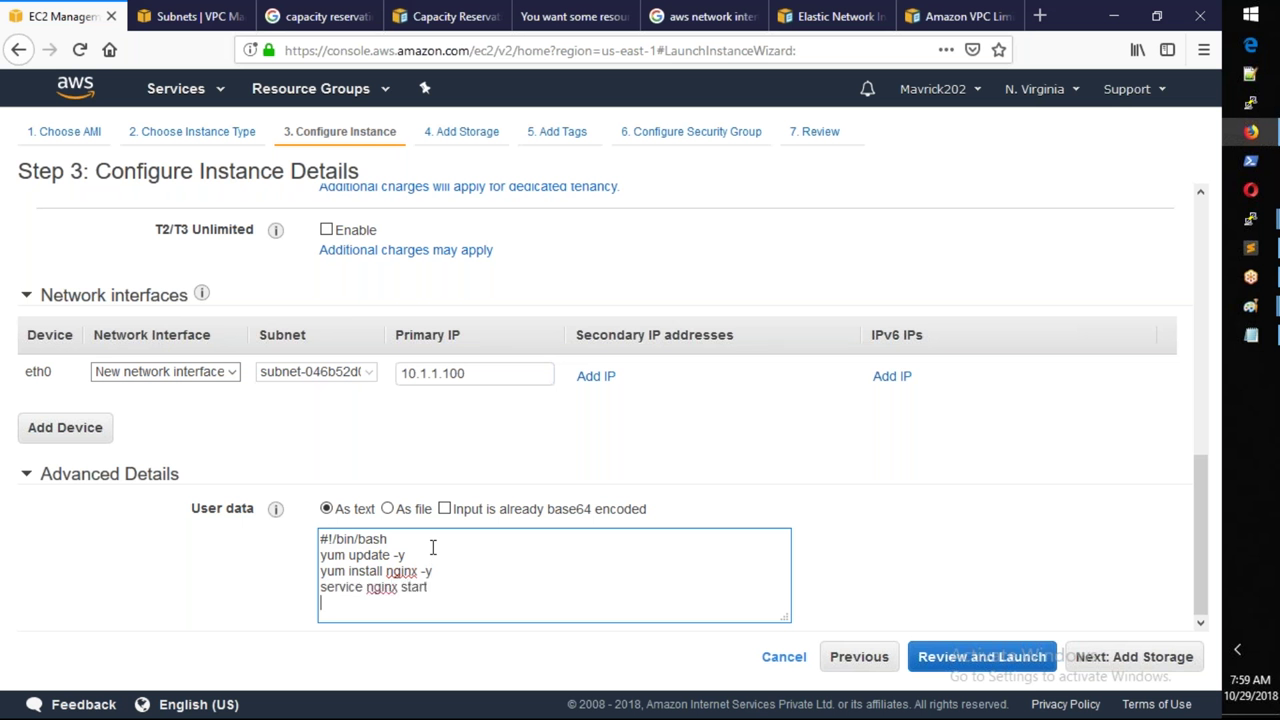
Step: Add the line "yum install tree -y" at the end of the user data script
type("yum install tree")
key("Return")
key("BackSpace")
type("-y")
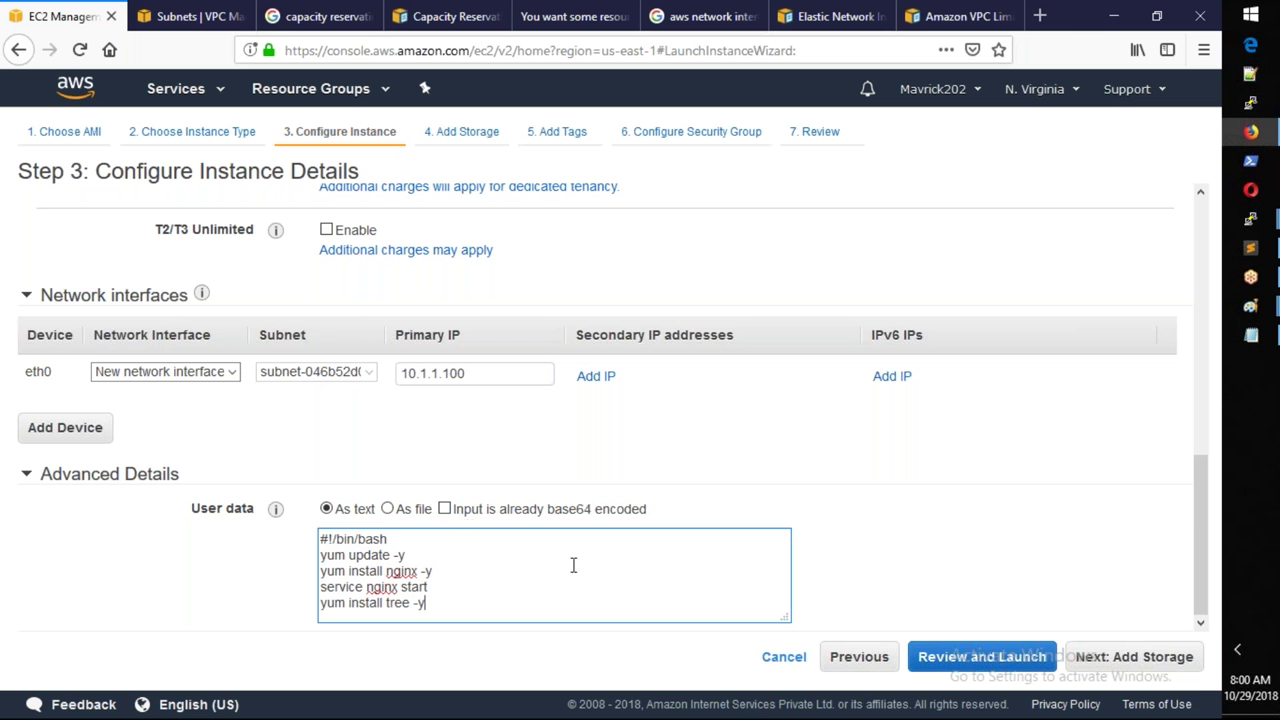
Step: Review the user data script by highlighting the "#!/bin/bash" line, the yum and service commands, and the whole script
left_click_drag(320, 539, 395, 539)
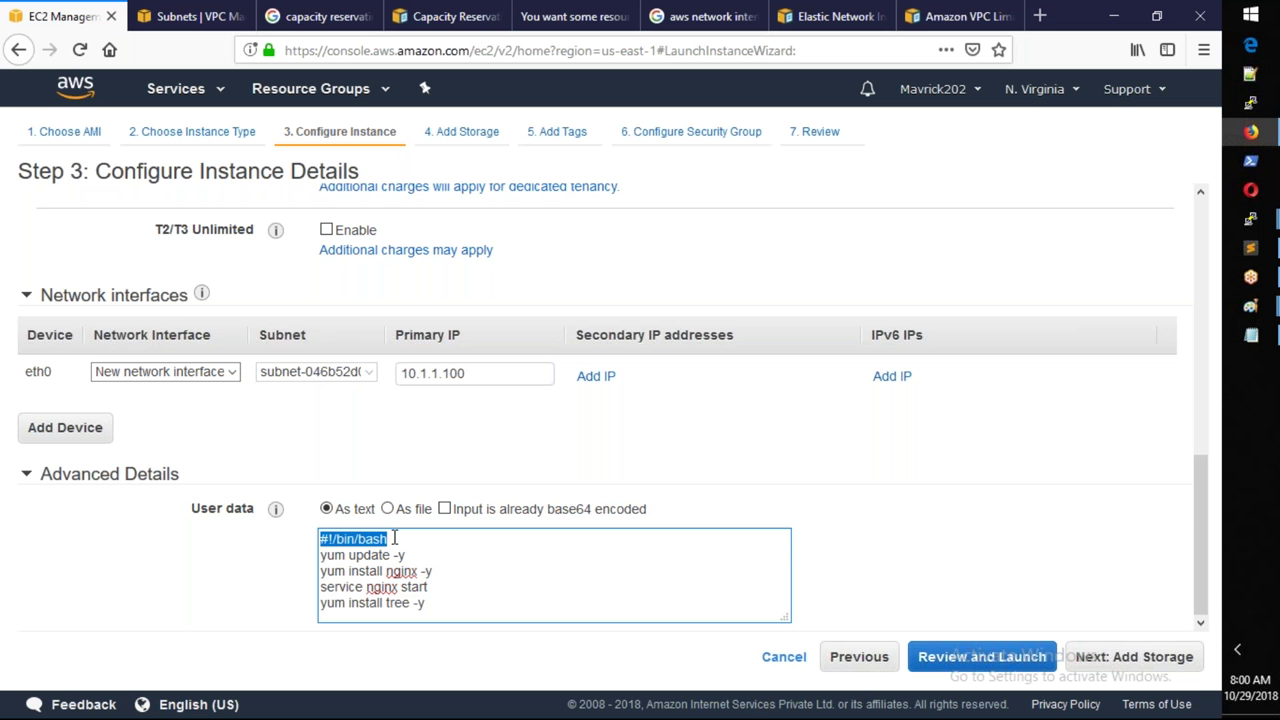
left_click_drag(321, 555, 432, 608)
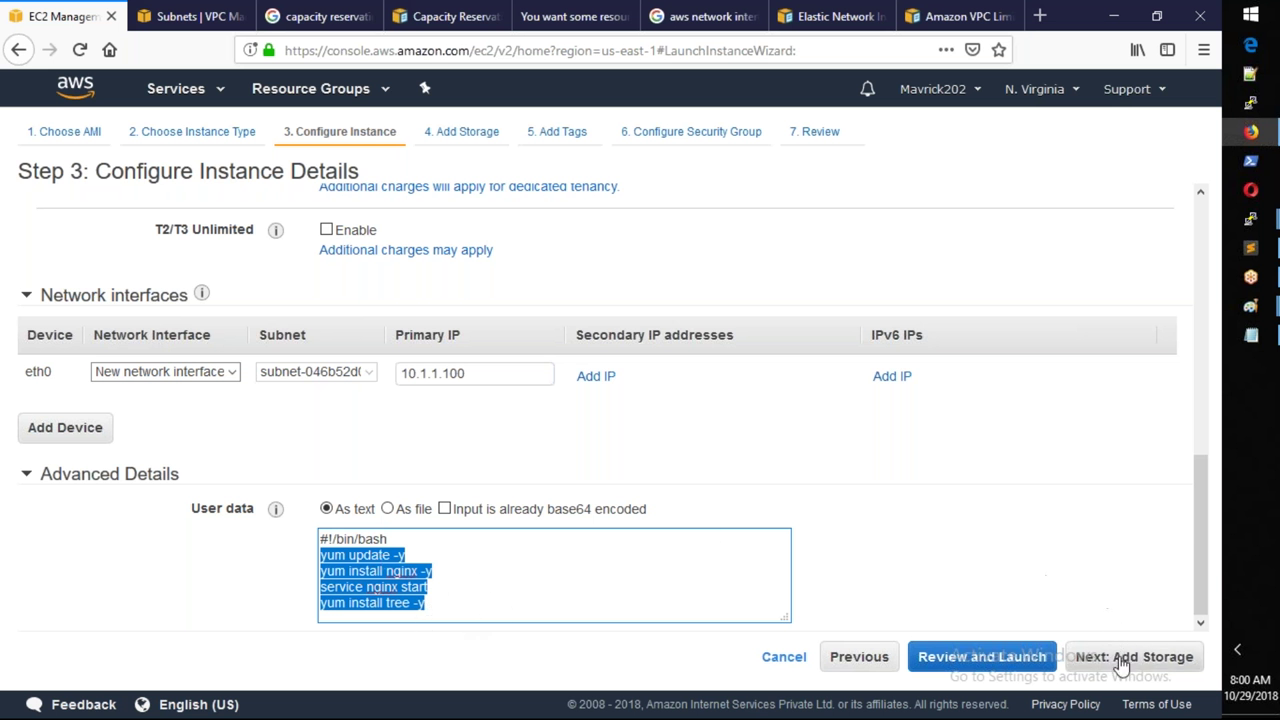
left_click(431, 603)
left_click_drag(431, 603, 321, 540)
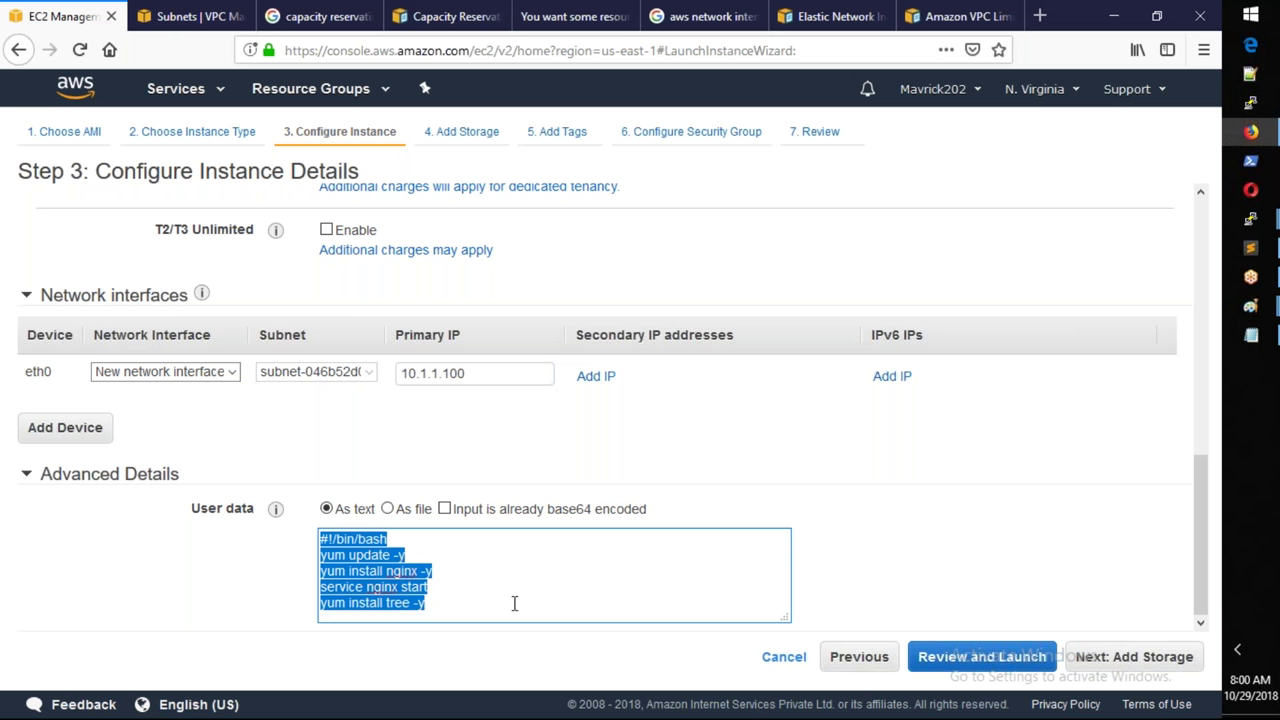
left_click(442, 561)
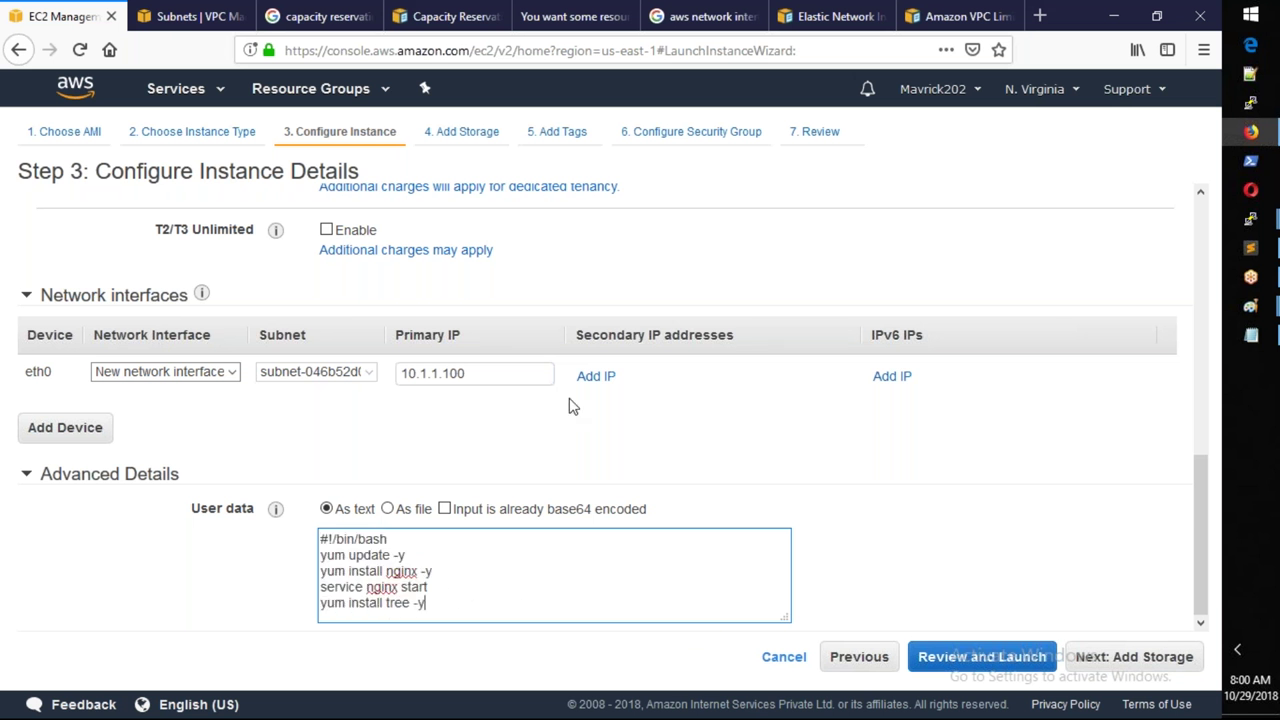
mouse_move(426, 603)
left_mouse_down()
mouse_move(320, 538)
mouse_move(398, 536)
mouse_move(300, 538)
mouse_move(417, 621)
left_mouse_up()
left_click(442, 610)
key("ctrl+a")
left_click(490, 580)
left_click_drag(386, 539, 300, 540)
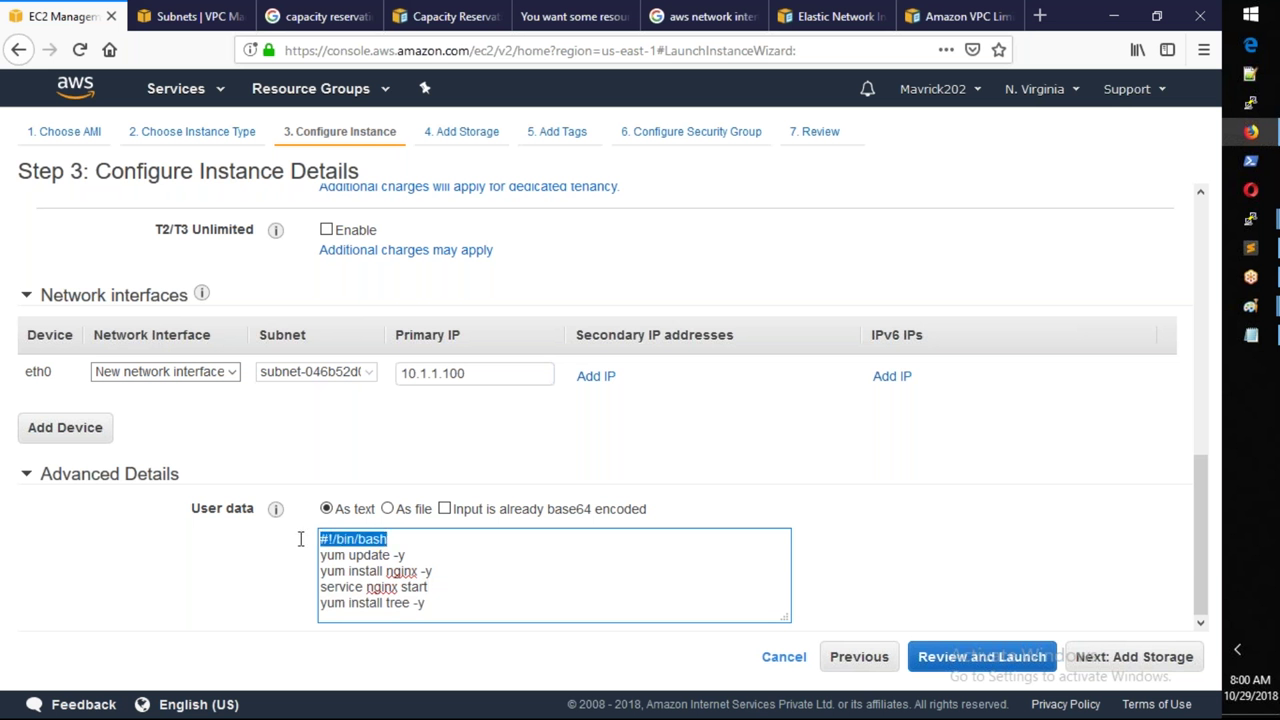
left_click_drag(428, 603, 320, 560)
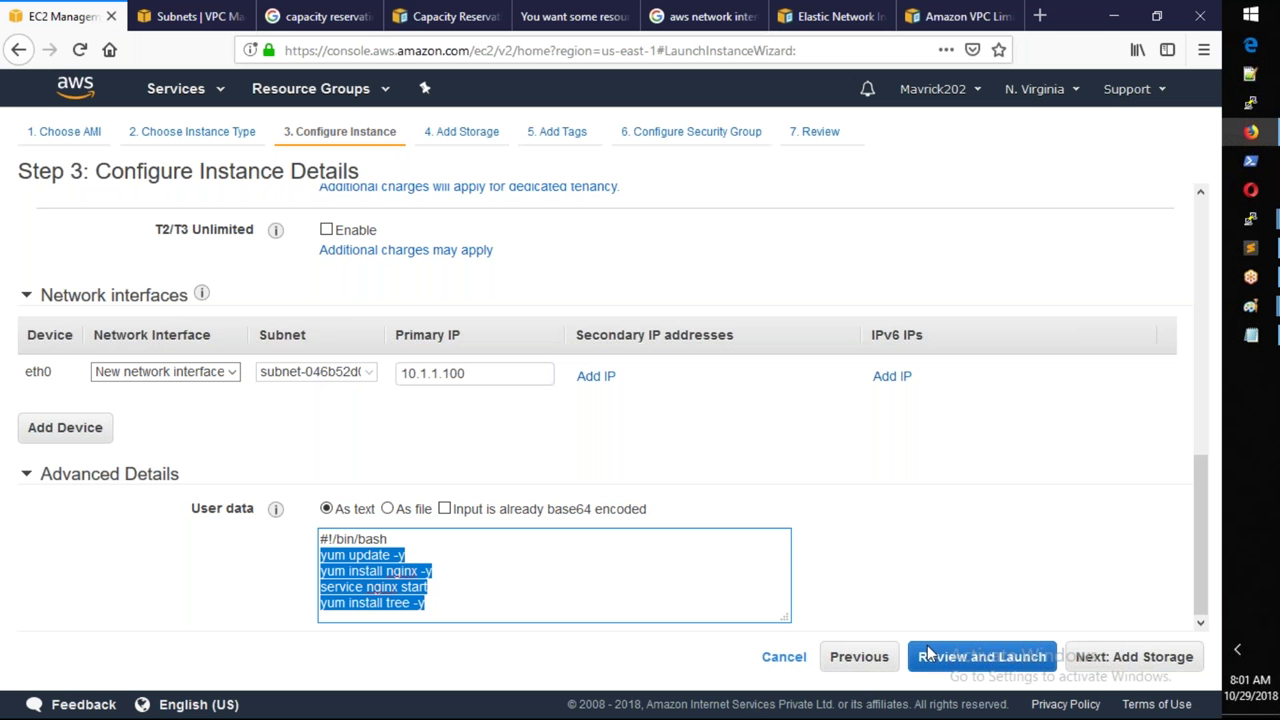
Step: Continue to the storage settings, keep the 8 GiB General Purpose SSD (gp2) root volume, and proceed to the tags
left_click(1170, 660)
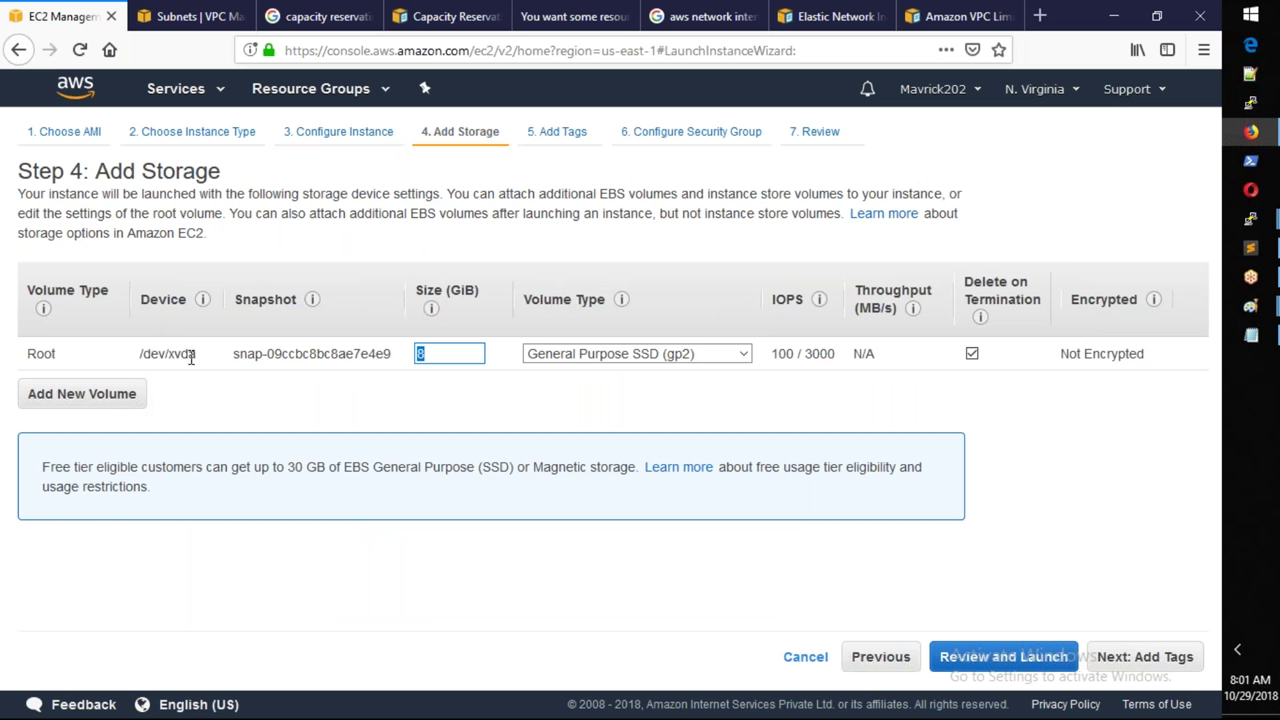
left_click(706, 363)
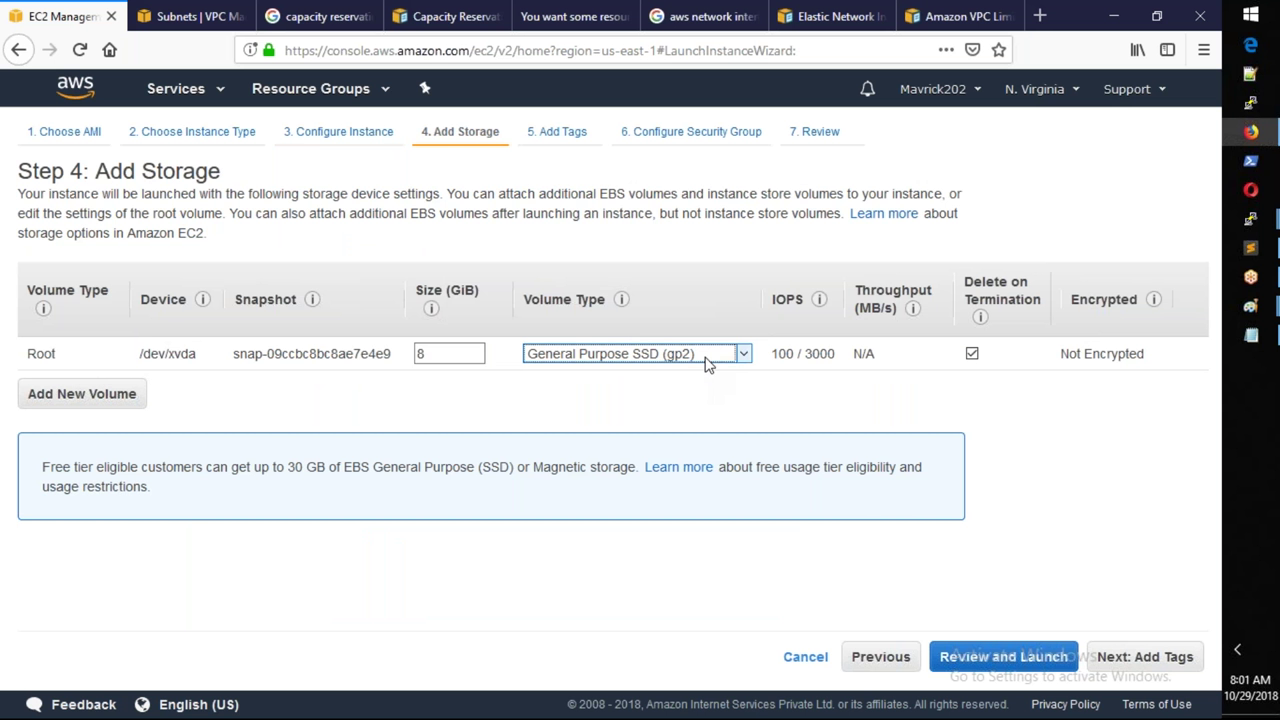
left_click(797, 412)
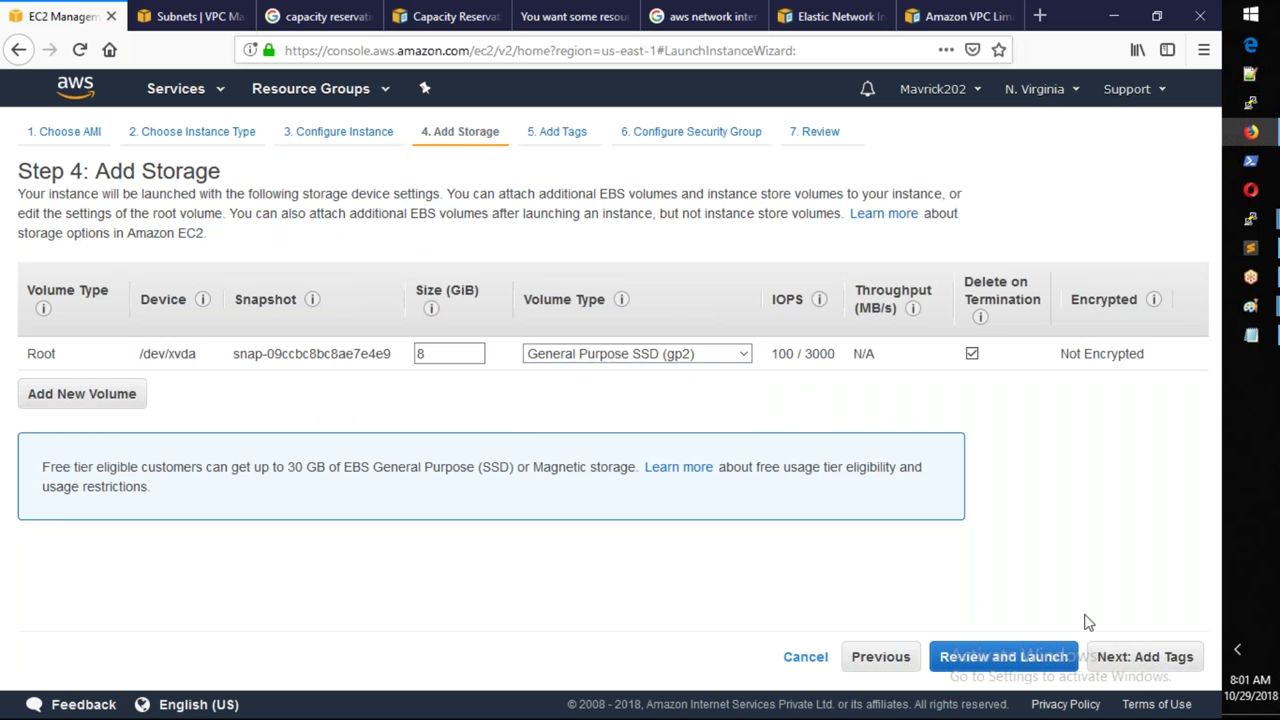
left_click(1138, 657)
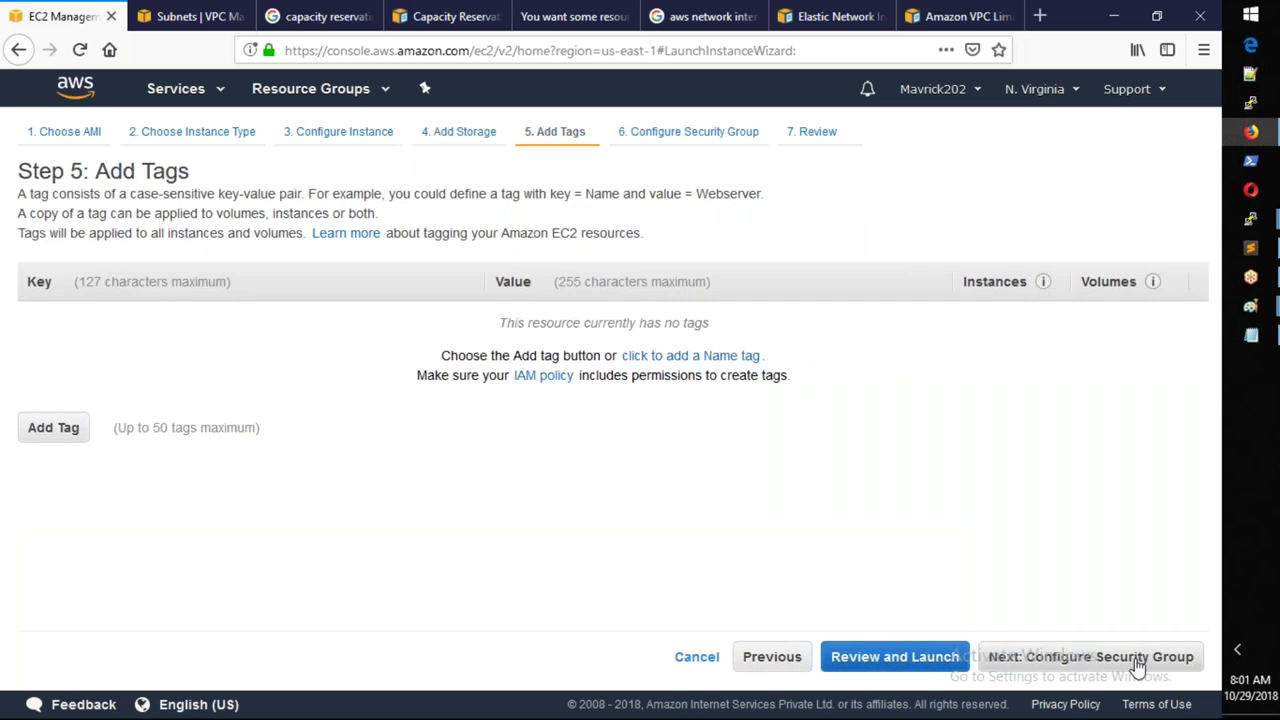
Step: Add two tags to the instance: Name with the value TestServer and Env with the value Prod
type("Name")
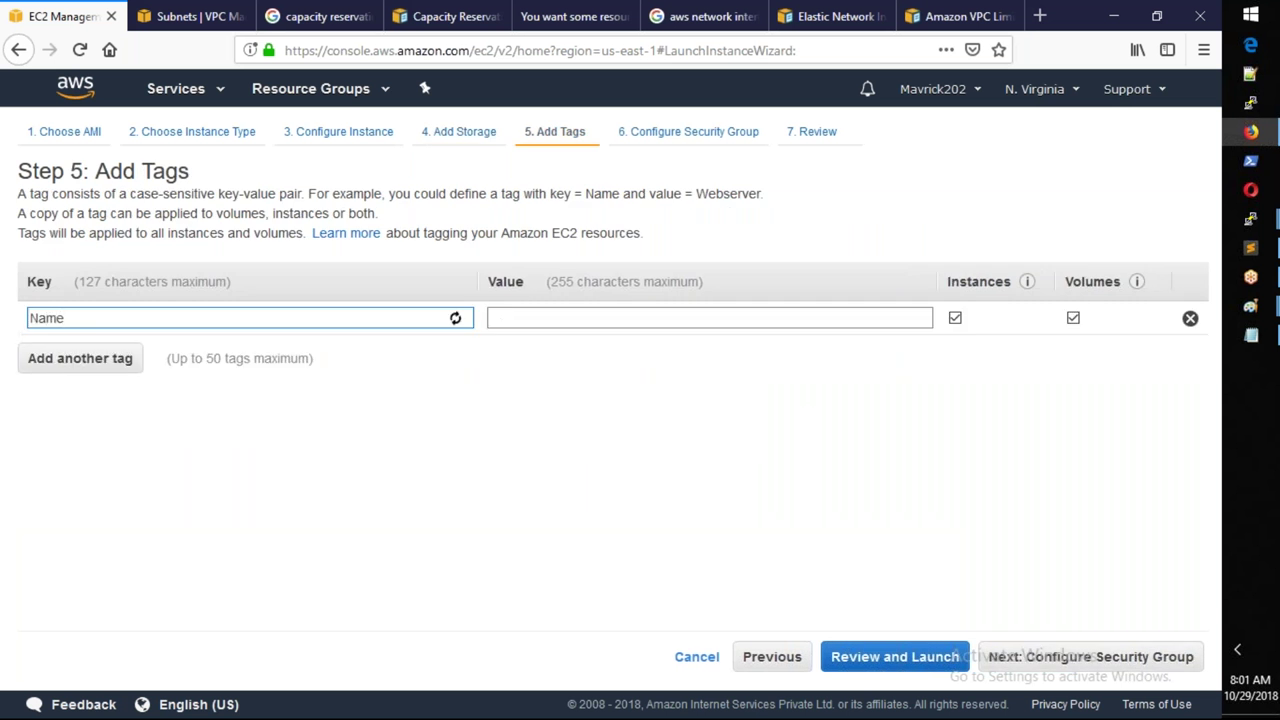
key("Tab")
type("TestServer")
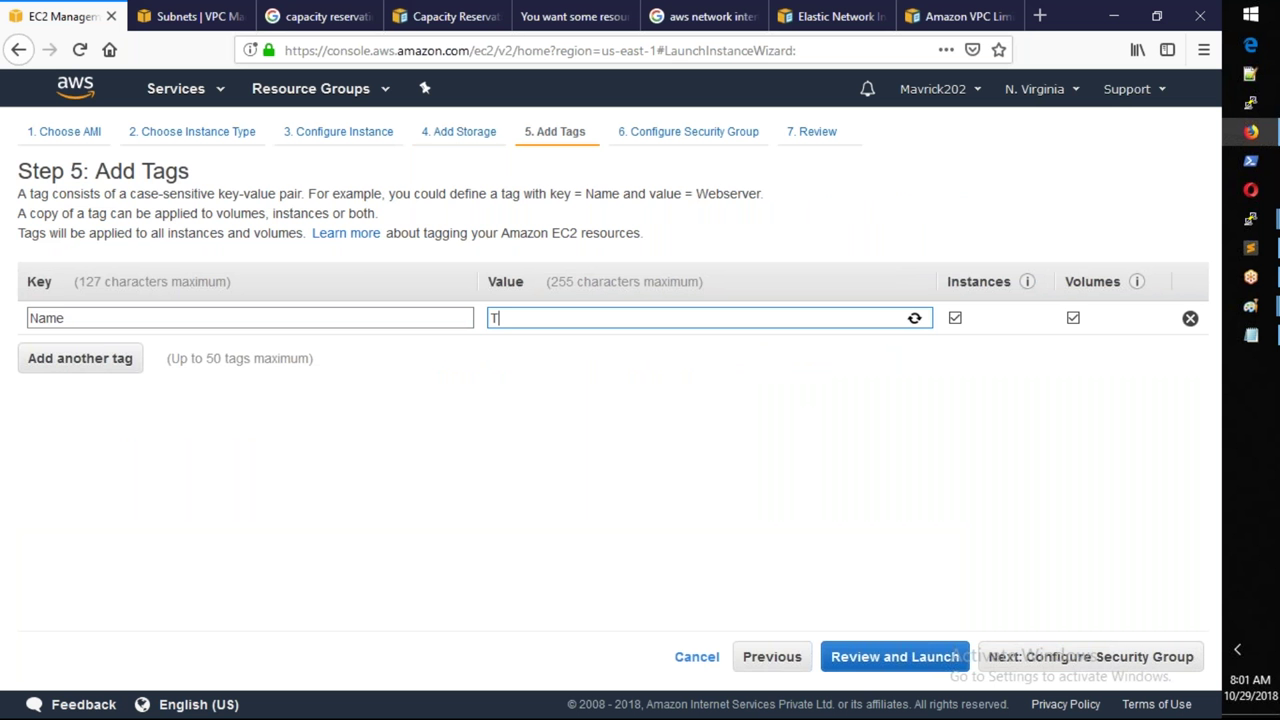
left_click(86, 370)
type("Env")
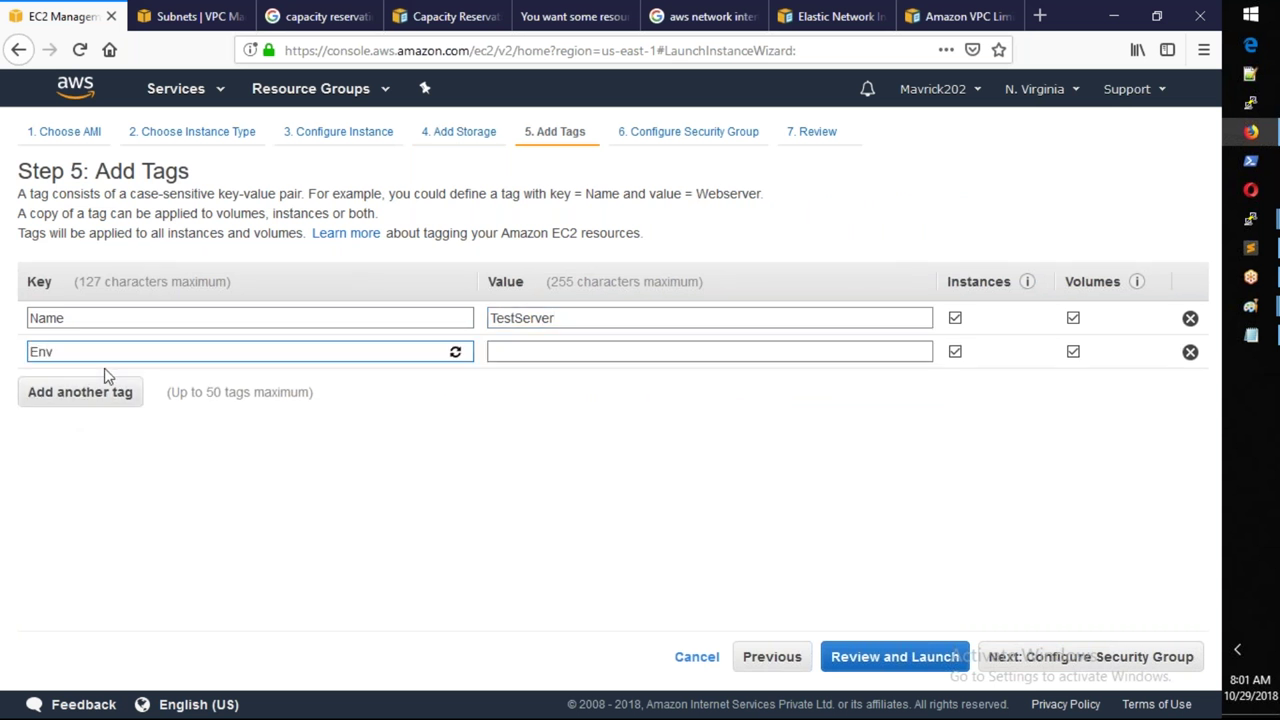
key("Tab")
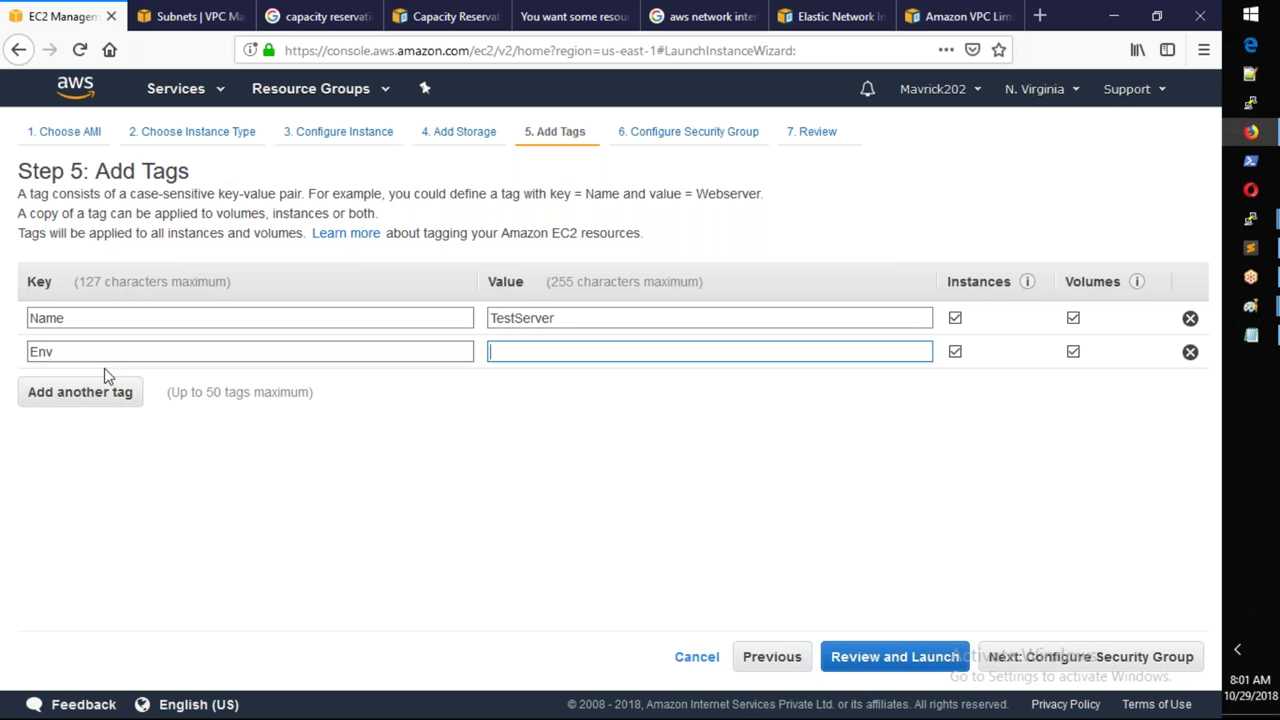
type("Prod")
Step: Add an Owner tag with the owner's name and a CostCenter tag with the value 800
left_click(108, 391)
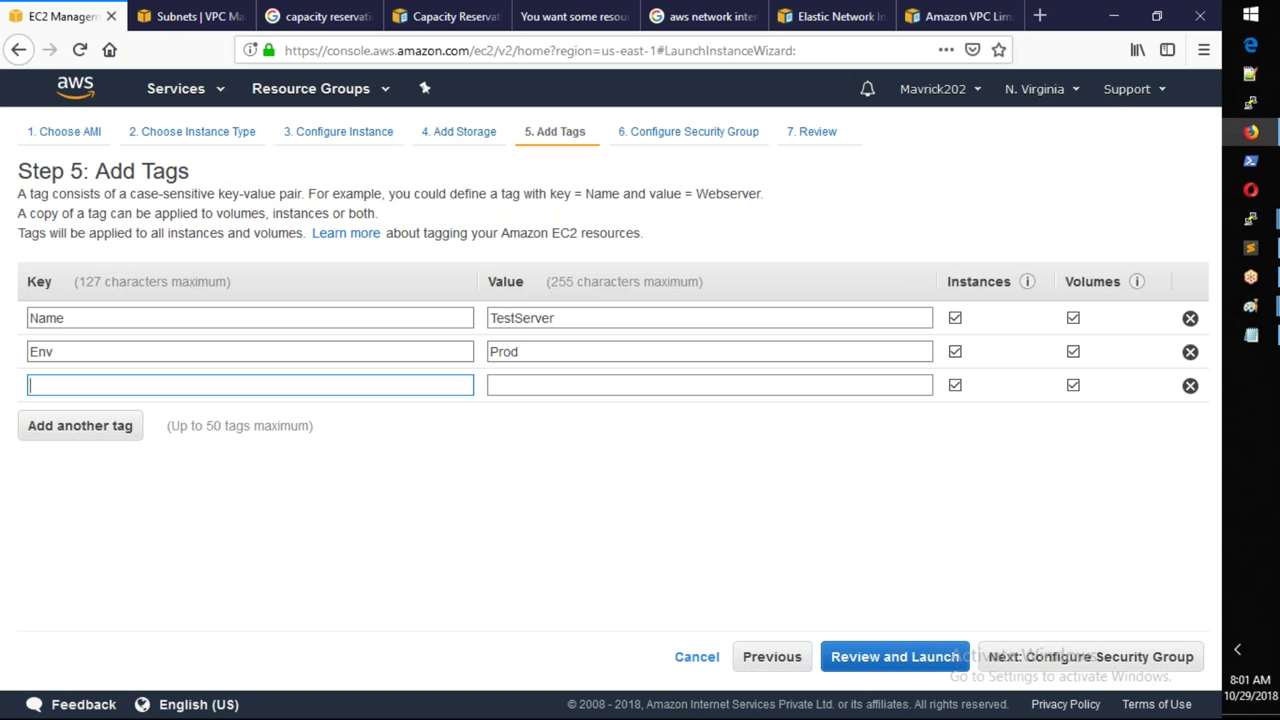
type("Owner")
key("Tab")
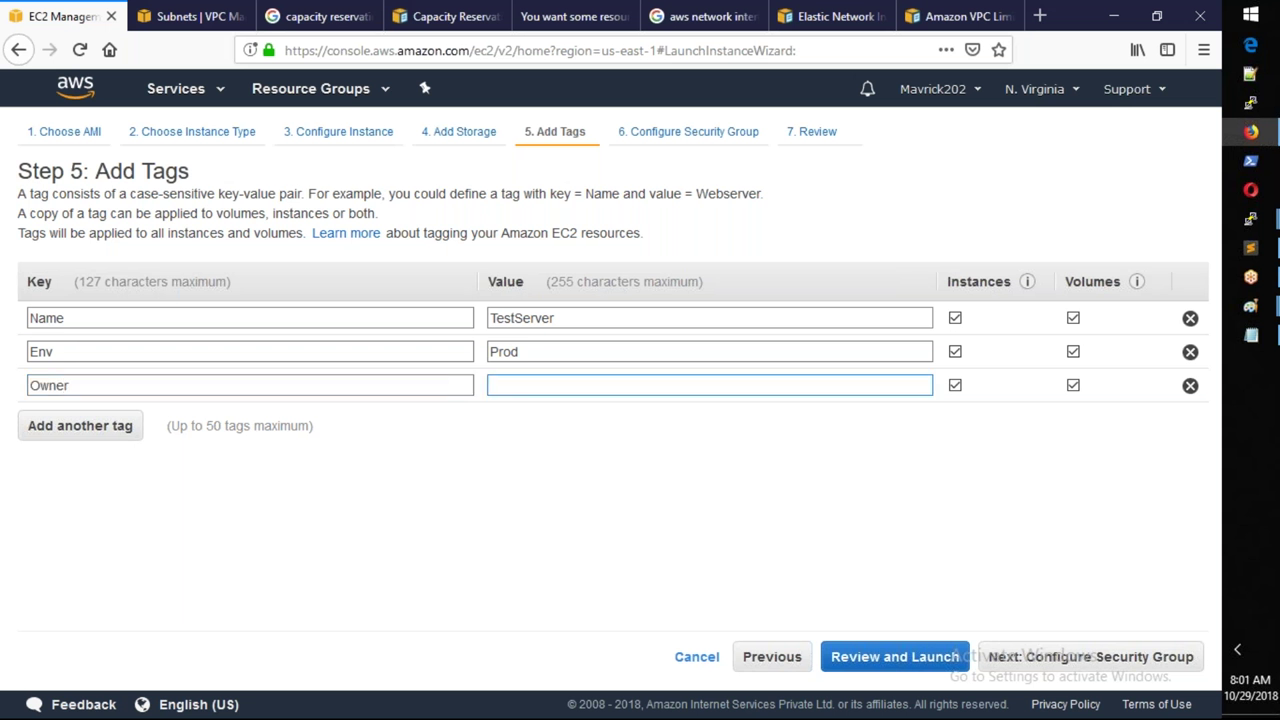
type("Sree")
left_click(70, 437)
type("CostCo")
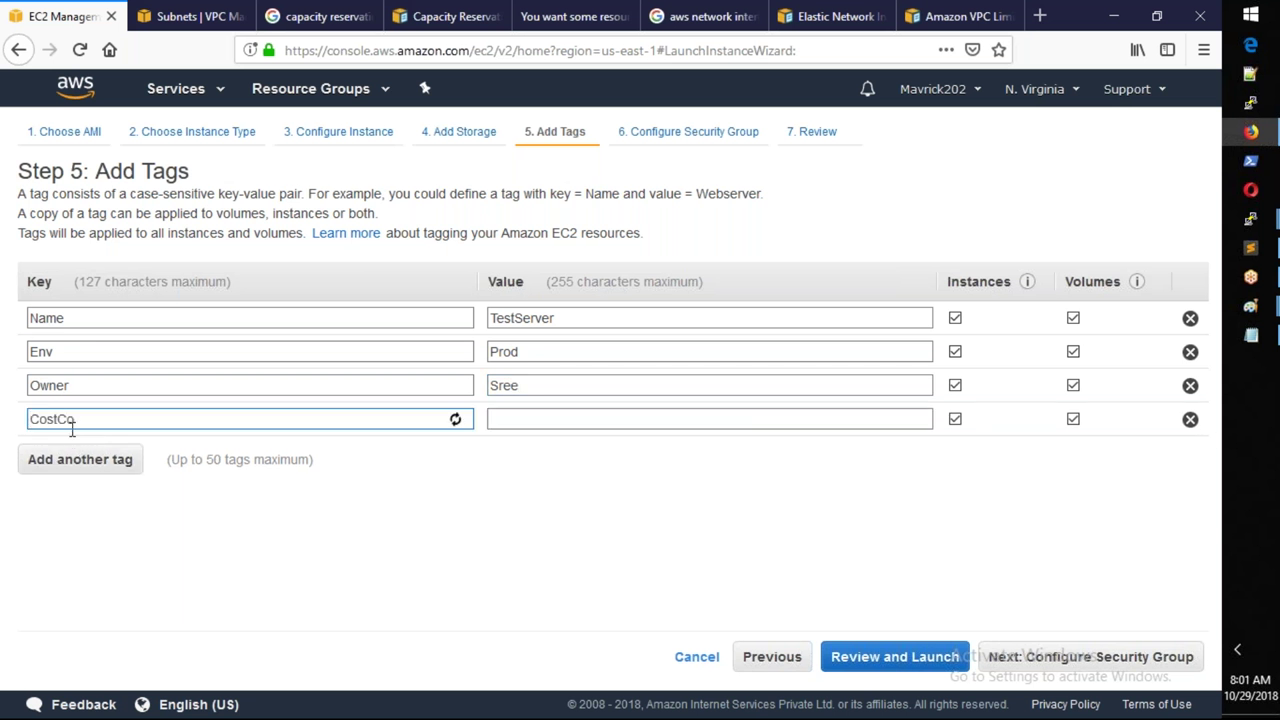
key("BackSpace")
type("enter")
key("Tab")
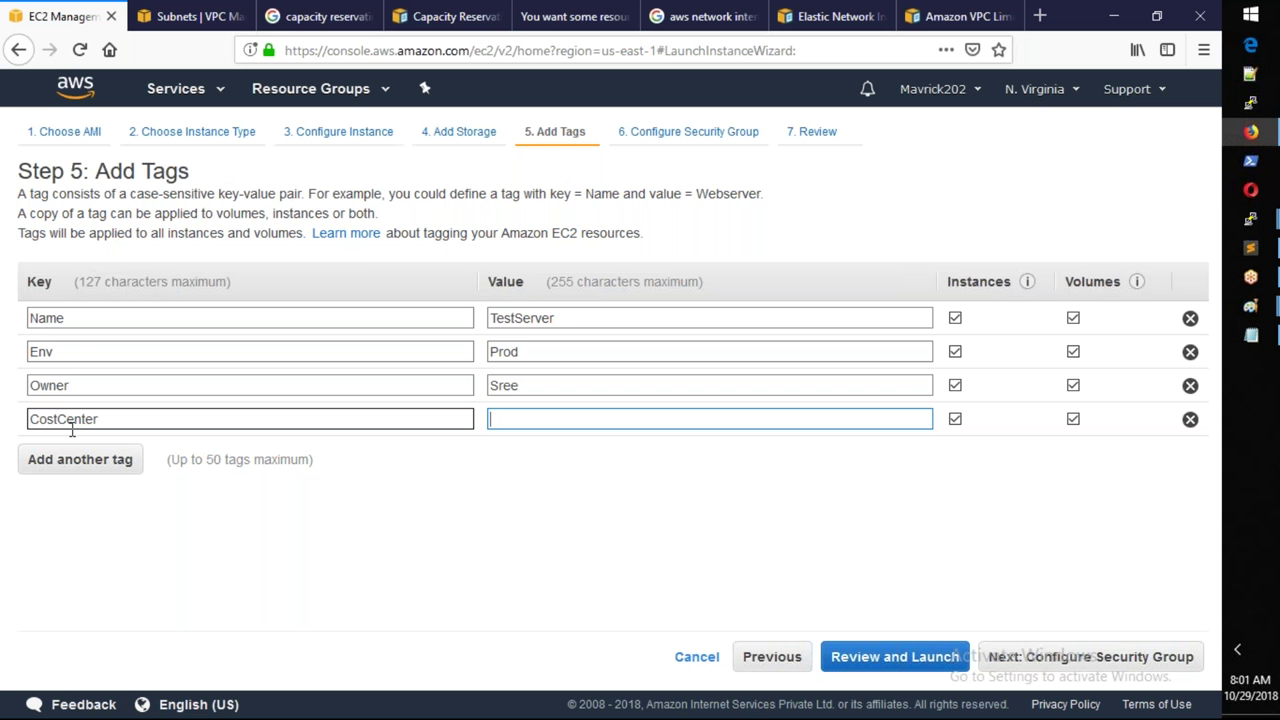
type("800")
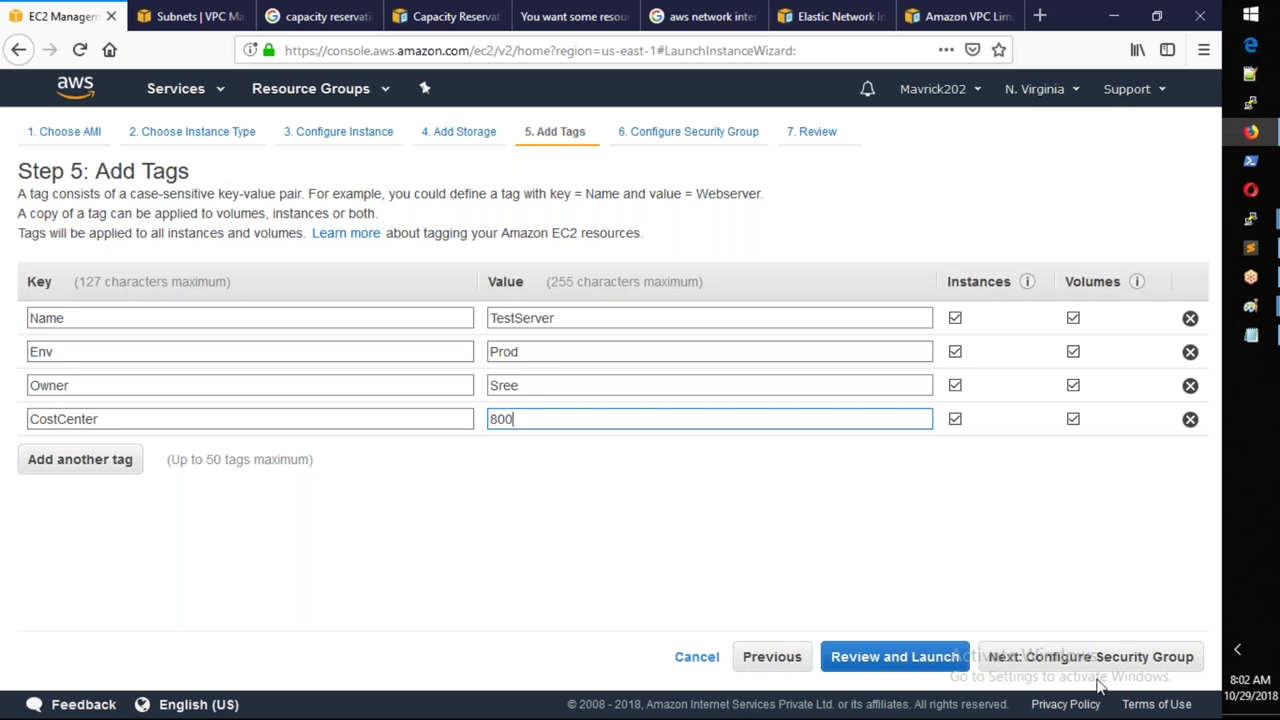
Step: Assign the existing security group OCT20_Allow_All to the instance and proceed to the launch review
left_click(1149, 656)
left_click(305, 287)
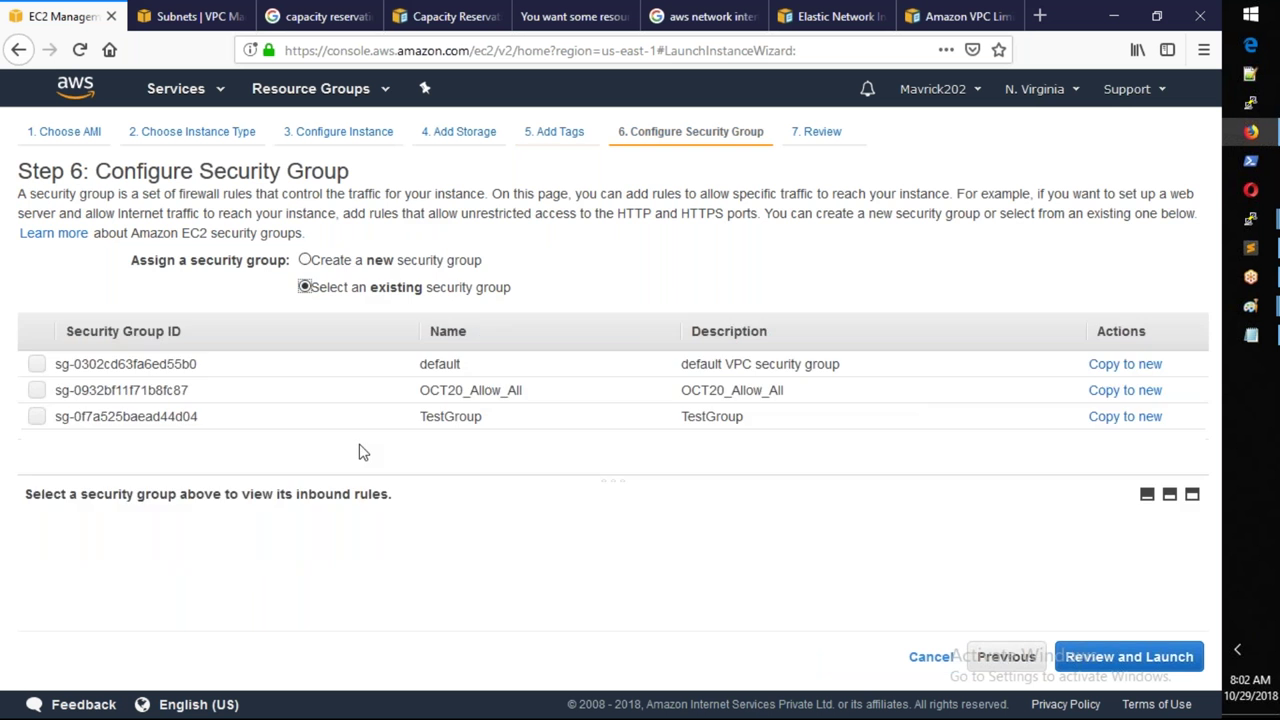
left_click(35, 393)
left_click(1157, 657)
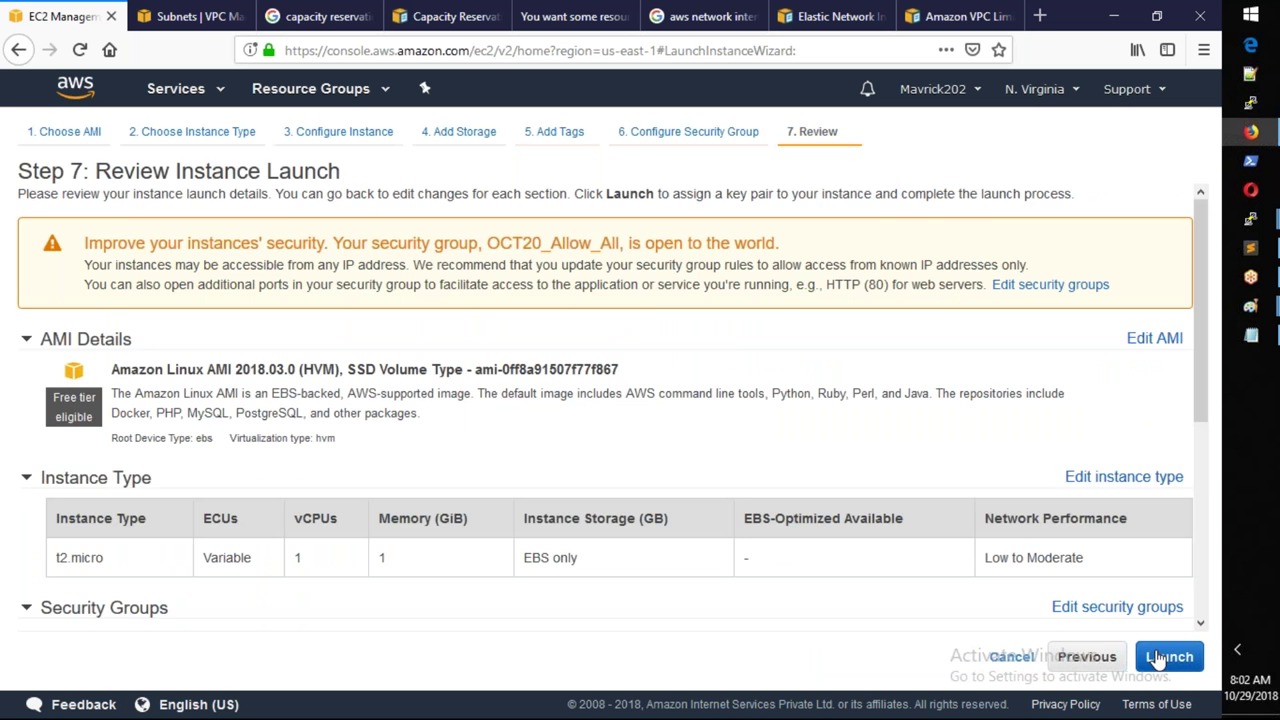
Step: Launch the instance with the existing key pair LaptopKey, acknowledging access to its private key file
left_click(1166, 657)
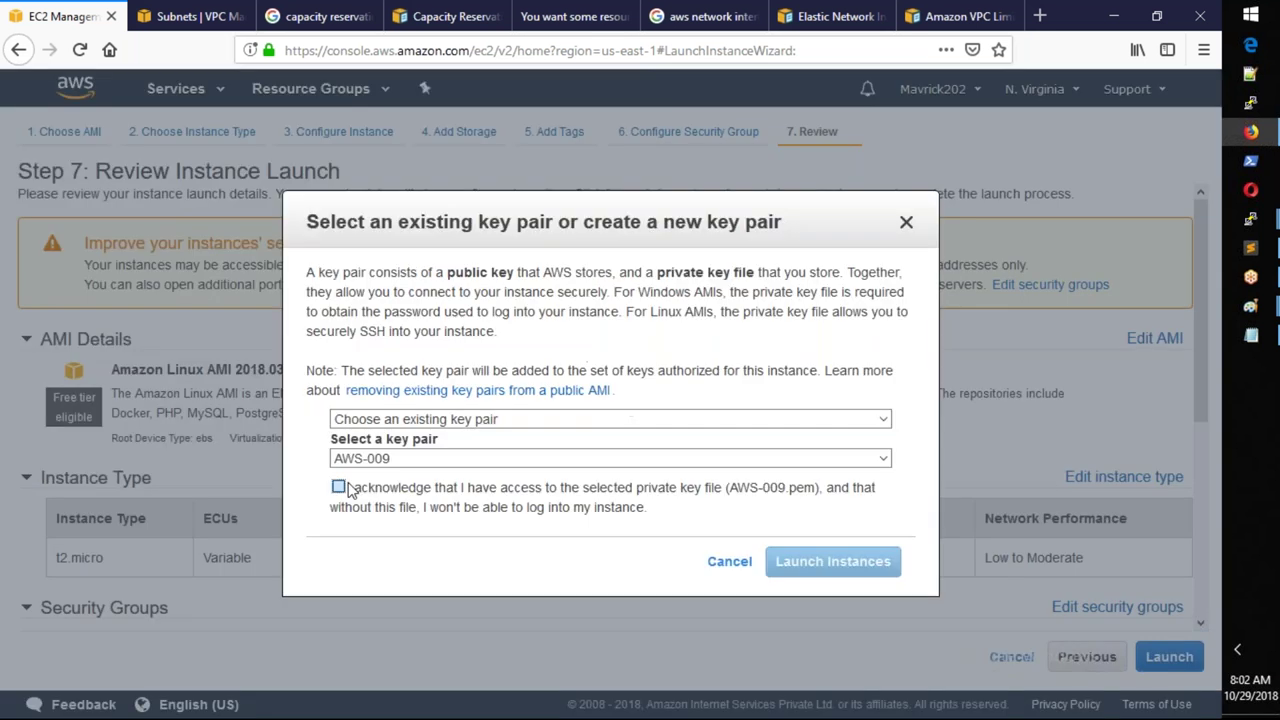
left_click(372, 458)
left_click(370, 355)
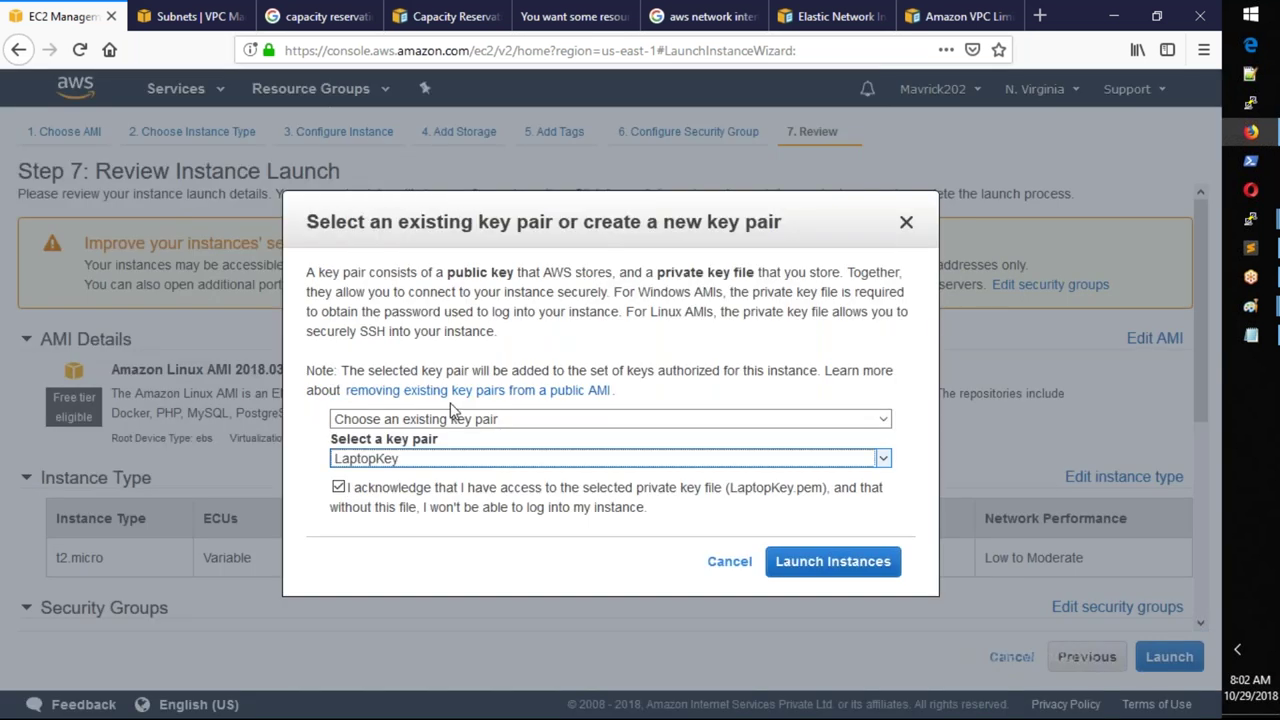
left_click(833, 561)
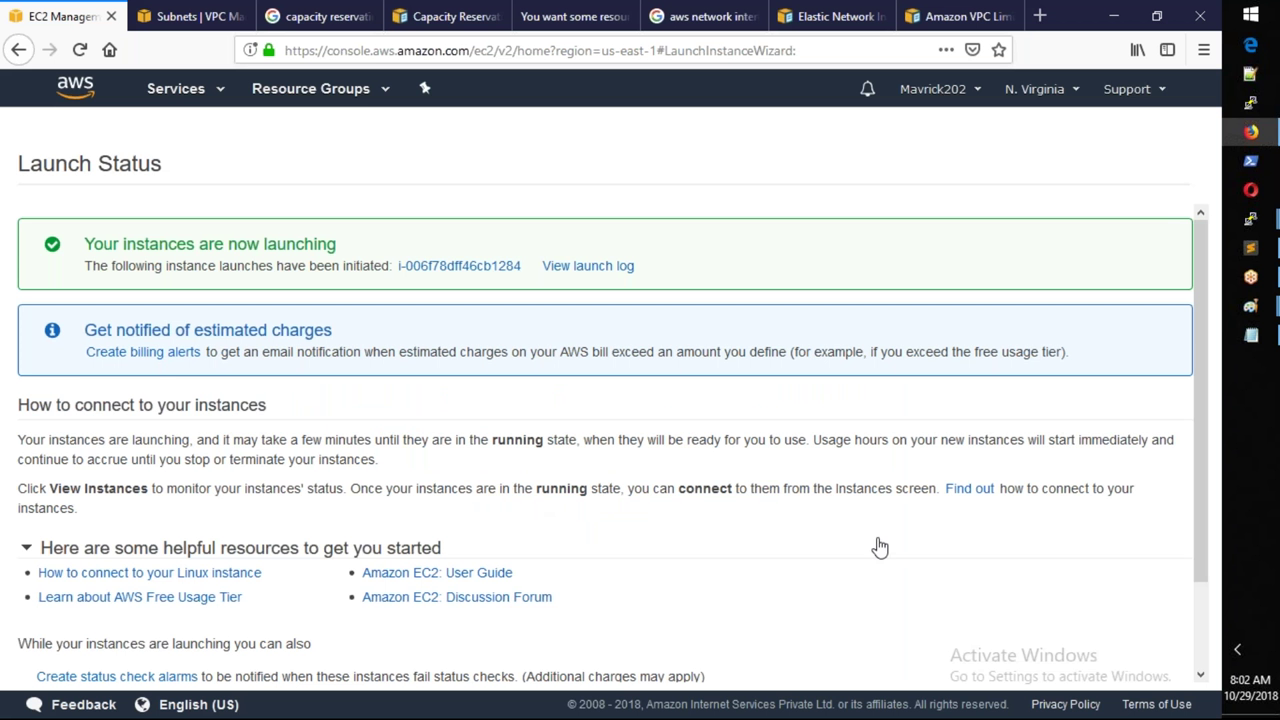
Step: Open the instances list from the launch status page and refresh it
scroll(879, 547, "down", 3)
left_click(1115, 663)
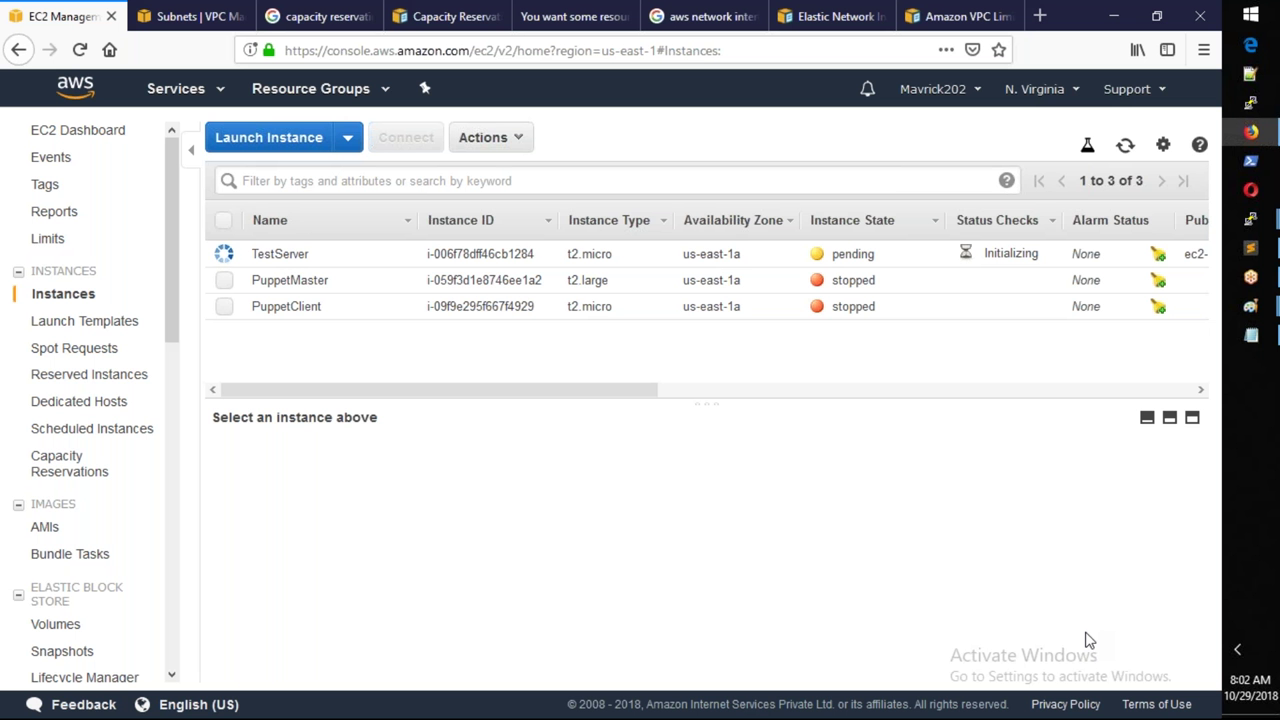
left_click(1124, 147)
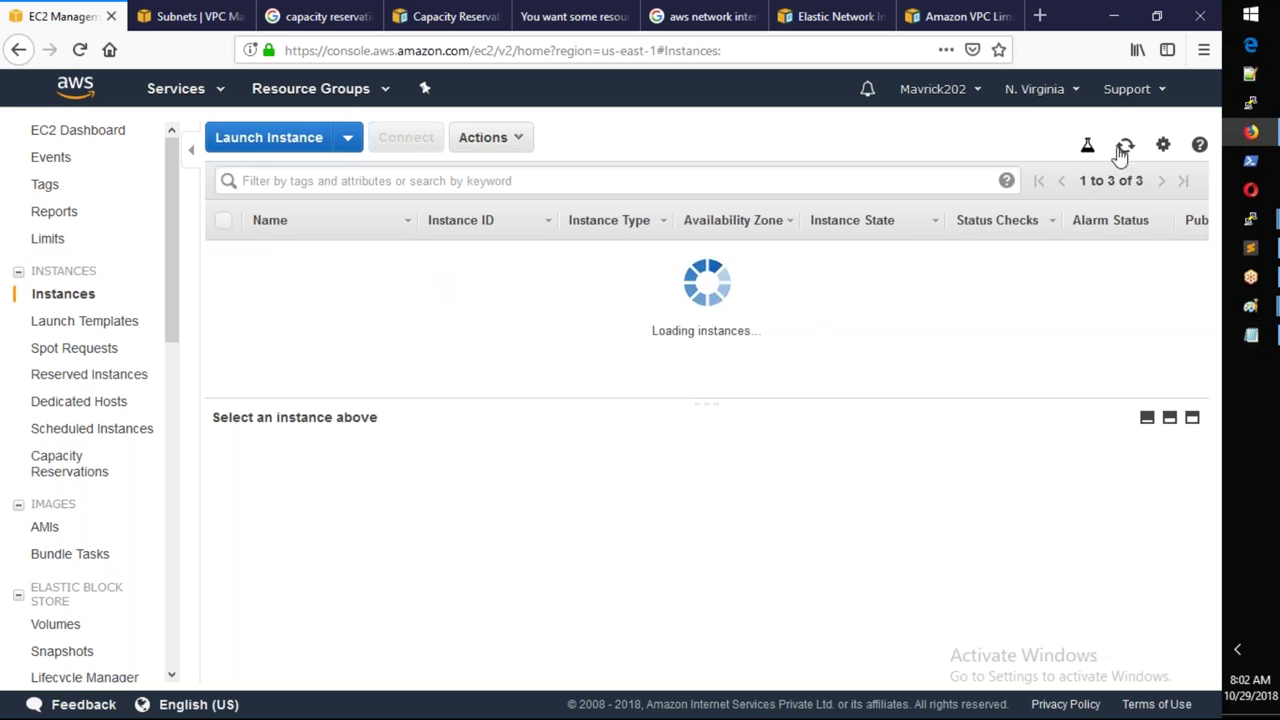
left_click(1125, 147)
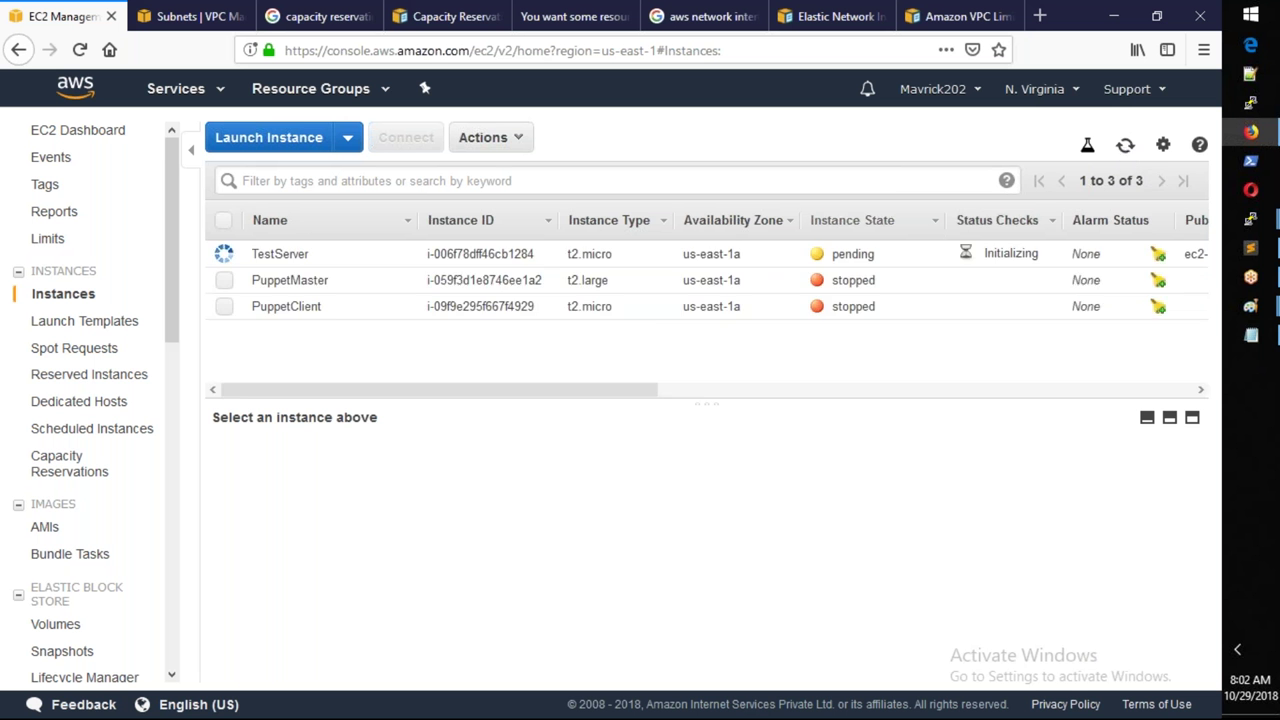
Step: Show the status checks of the TestServer instance and enlarge the details area
left_click(933, 254)
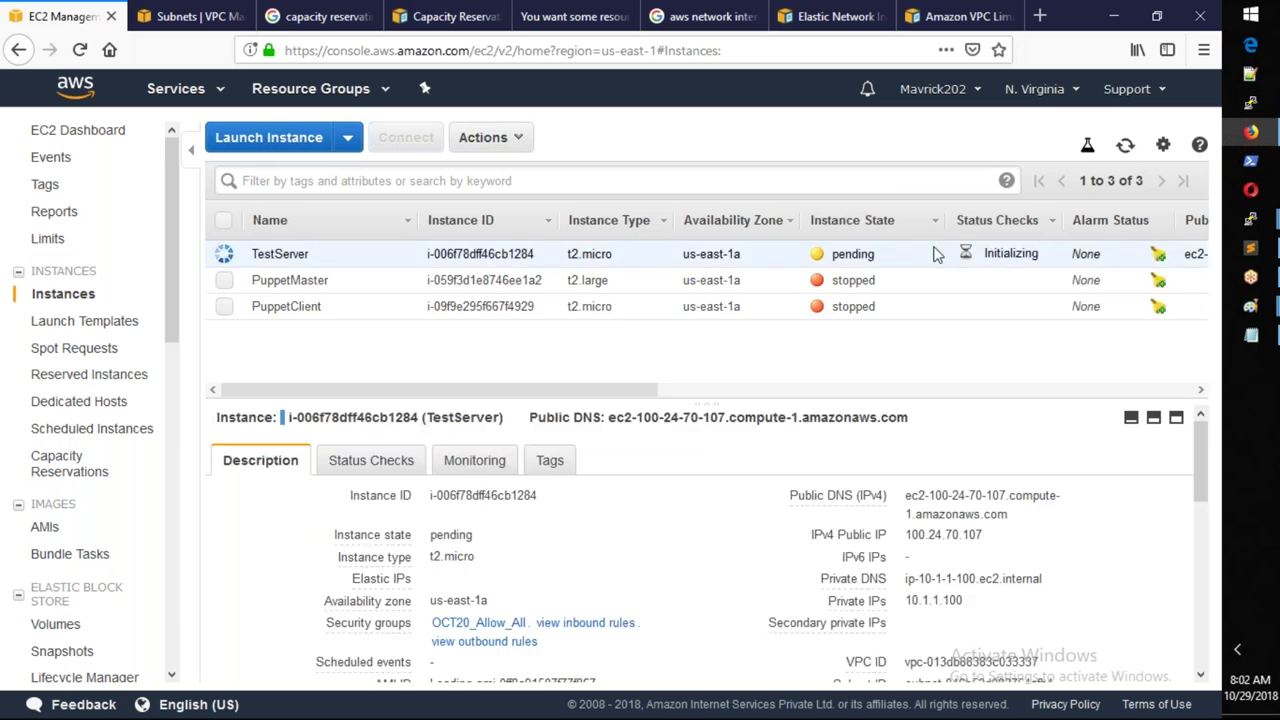
left_click(390, 474)
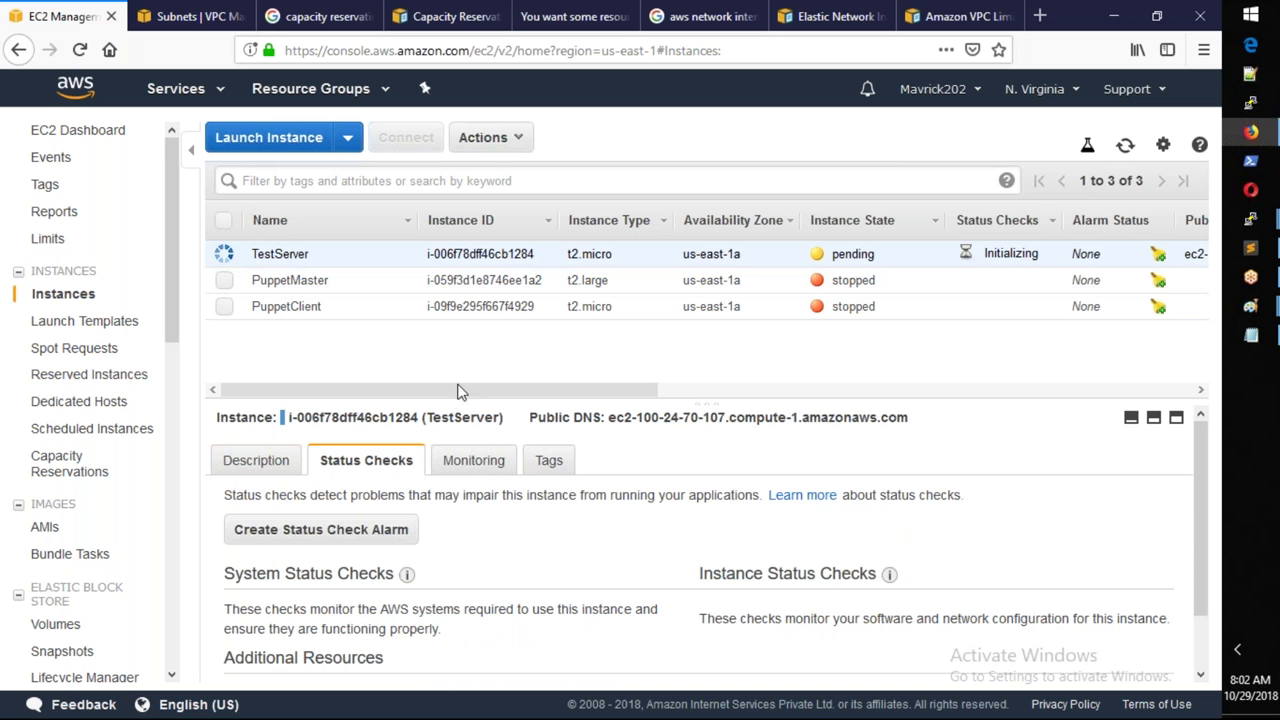
left_click_drag(462, 381, 475, 333)
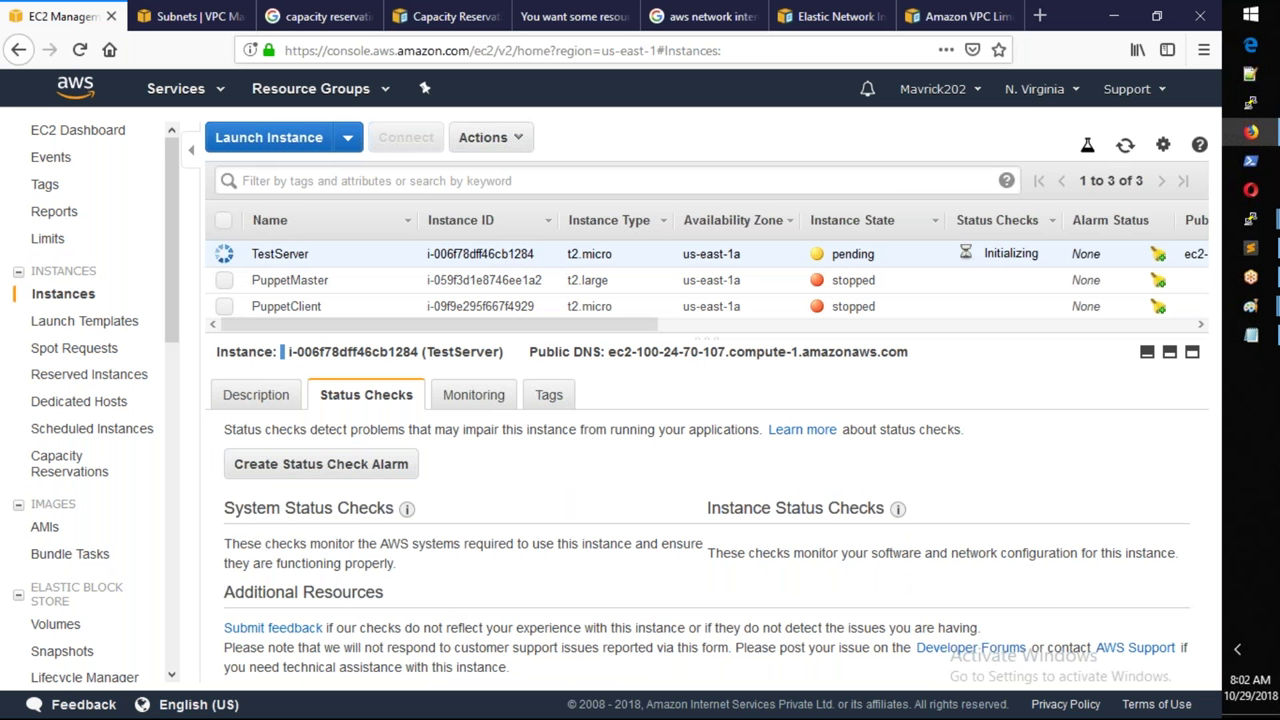
Step: Switch to the Paint diagram of the us-east-1A racks to examine it, and return to the EC2 console in Firefox
mouse_move(1256, 316)
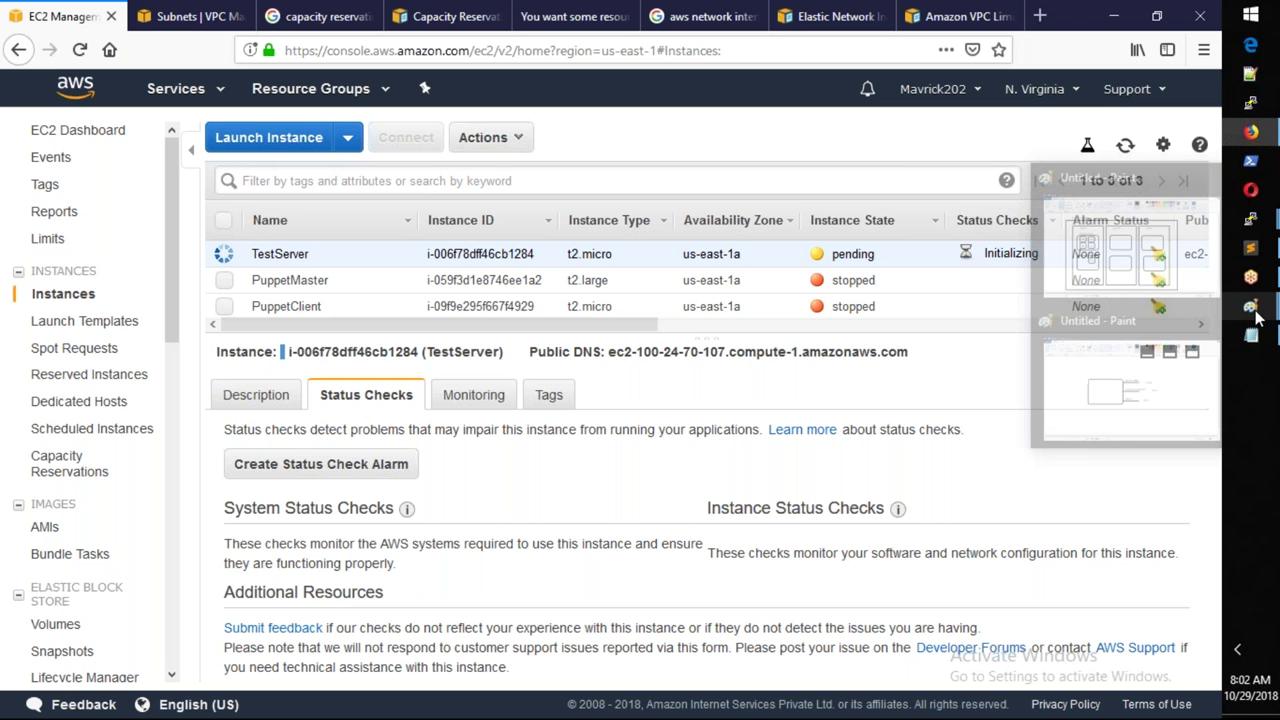
left_click(1120, 245)
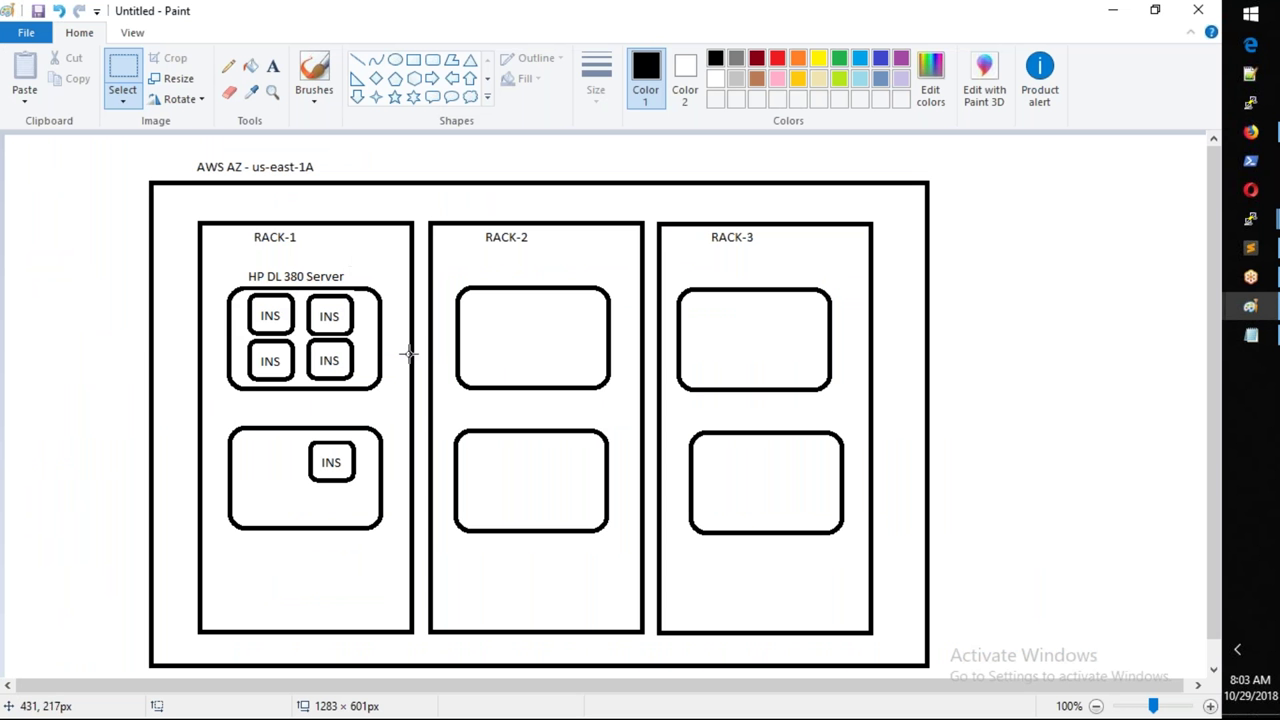
key("alt+Tab")
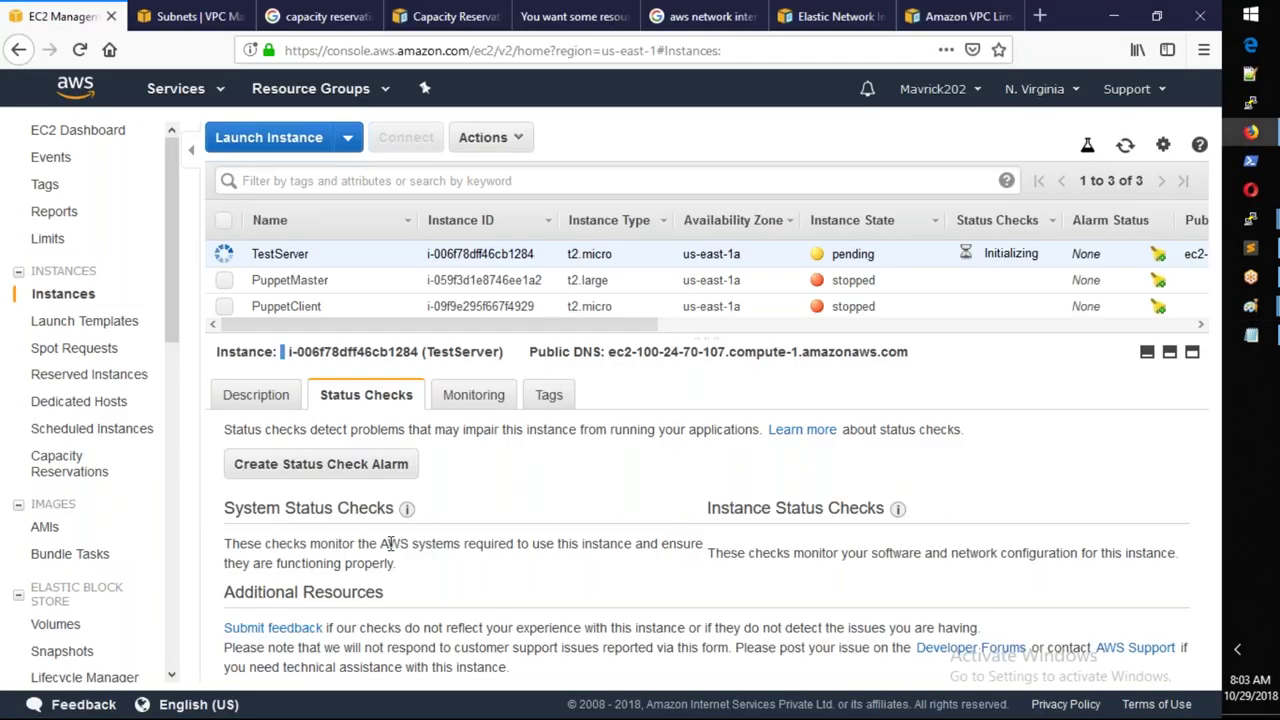
Step: Highlight the system status checks description to read what these checks monitor
left_click_drag(383, 544, 398, 565)
left_click(437, 592)
left_click_drag(441, 564, 238, 563)
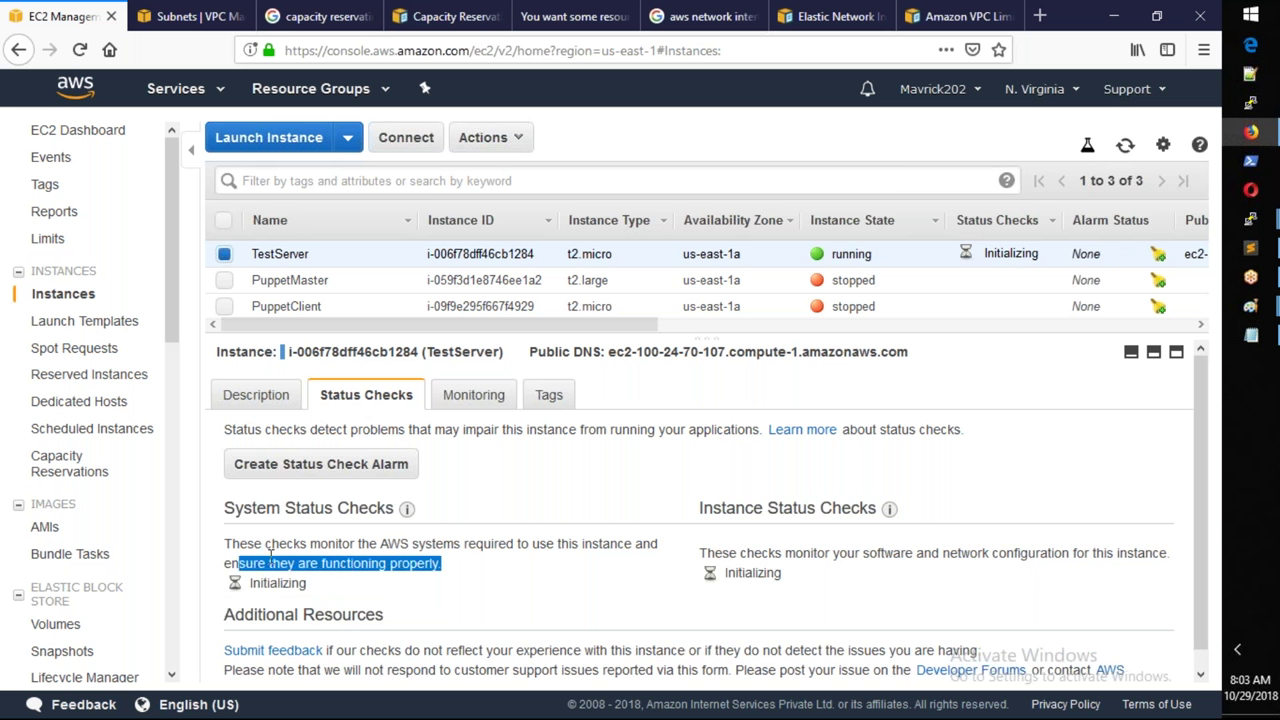
Step: Highlight the instance status checks heading and description to read what they monitor, and refresh the instances list twice
left_click_drag(721, 508, 807, 508)
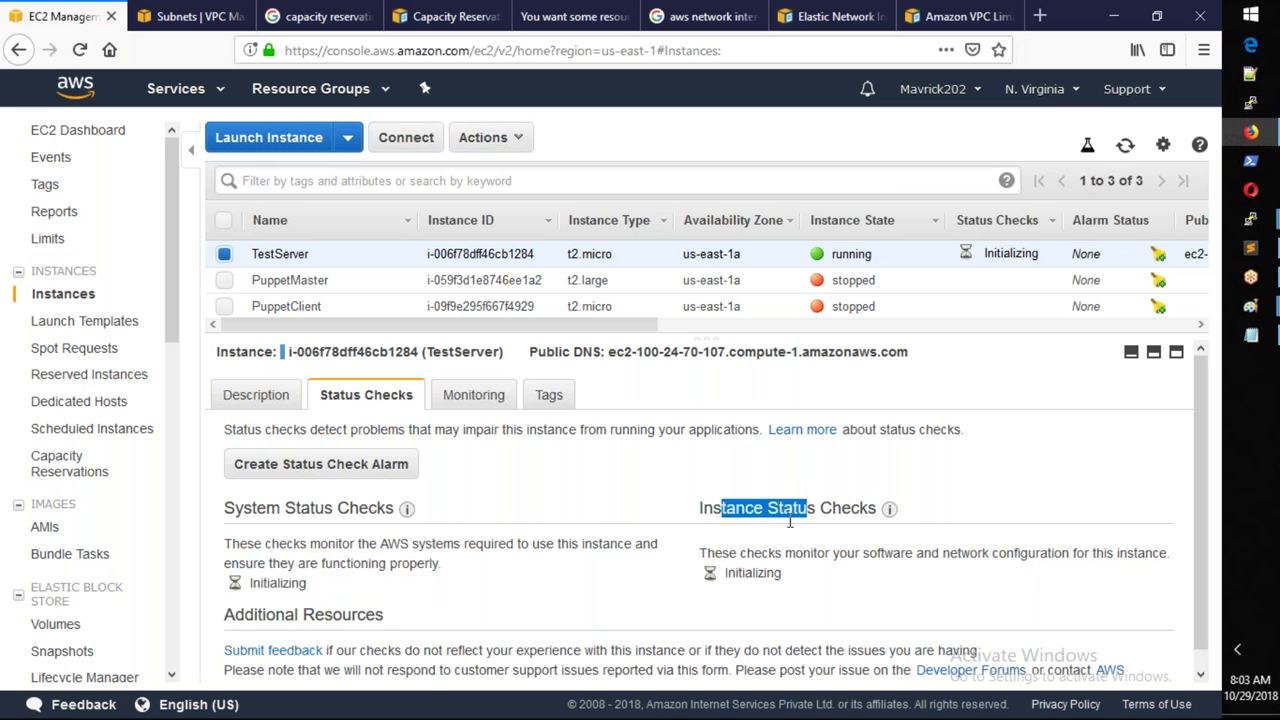
left_click_drag(707, 553, 1152, 553)
left_click(612, 605)
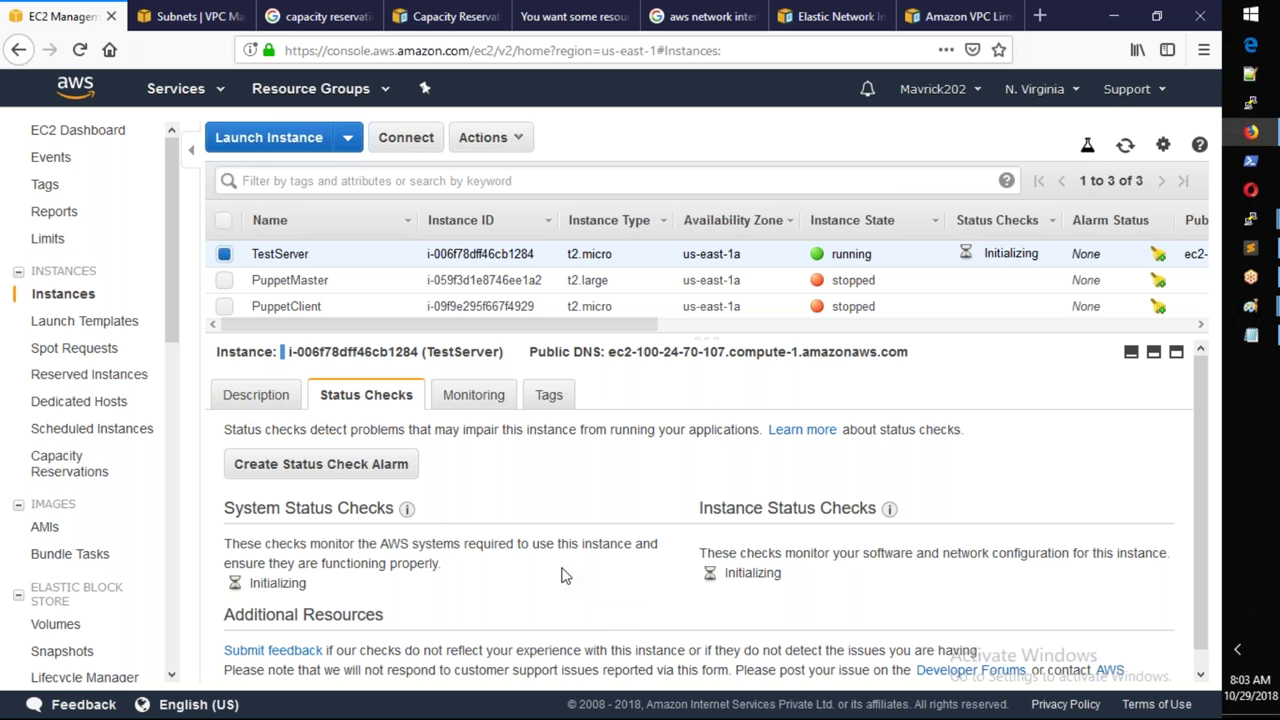
left_click(1125, 145)
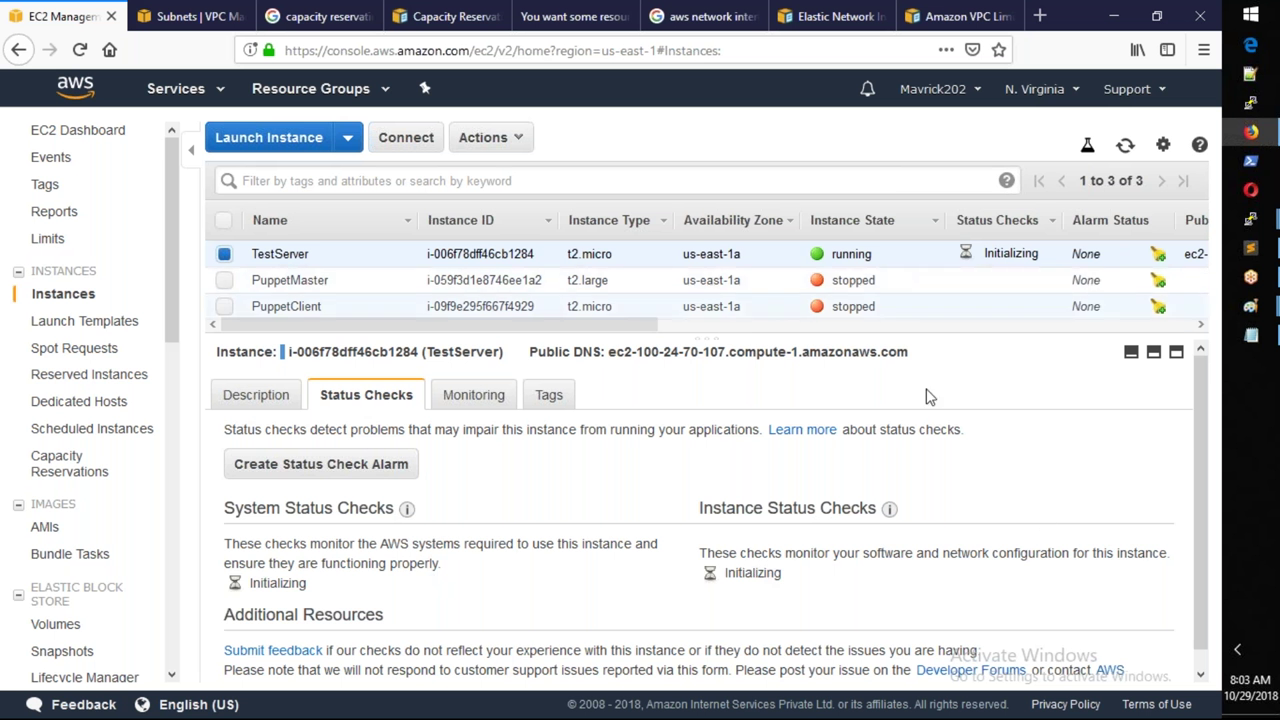
left_click(1125, 146)
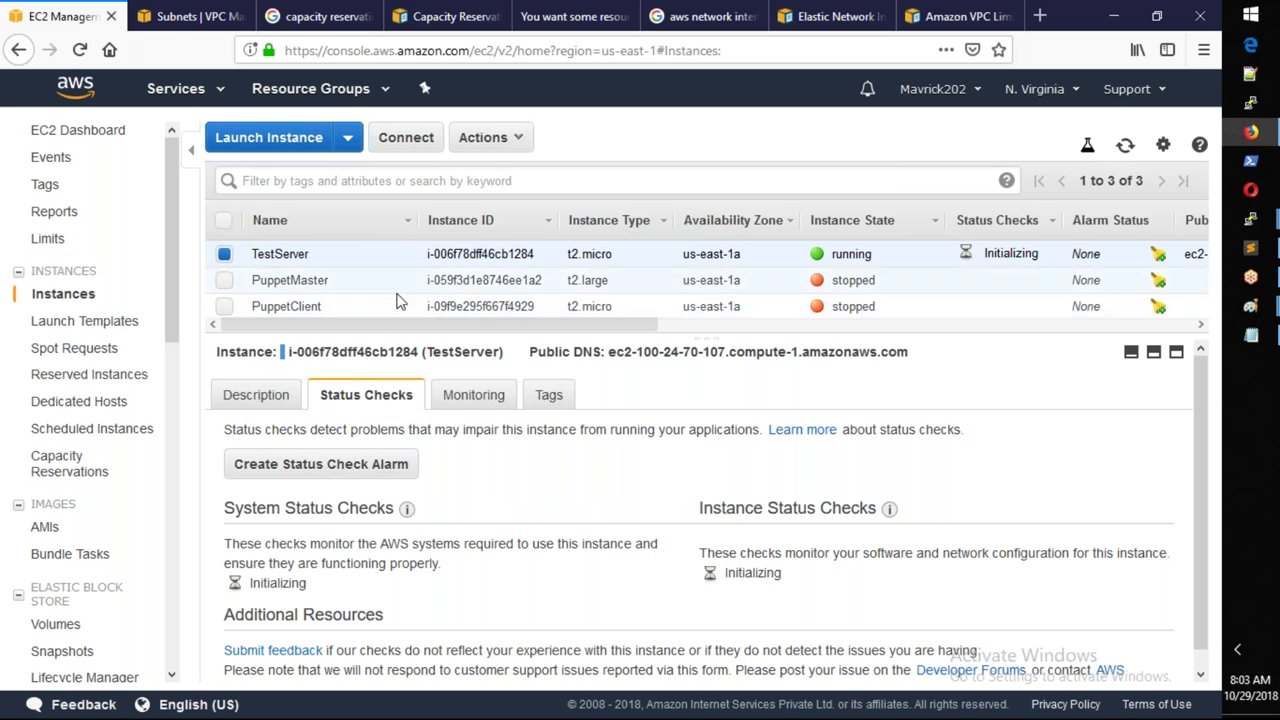
Step: Copy TestServer's public DNS from its description and load it in the browser tab holding the capacity reservation search to test nginx
left_click(255, 396)
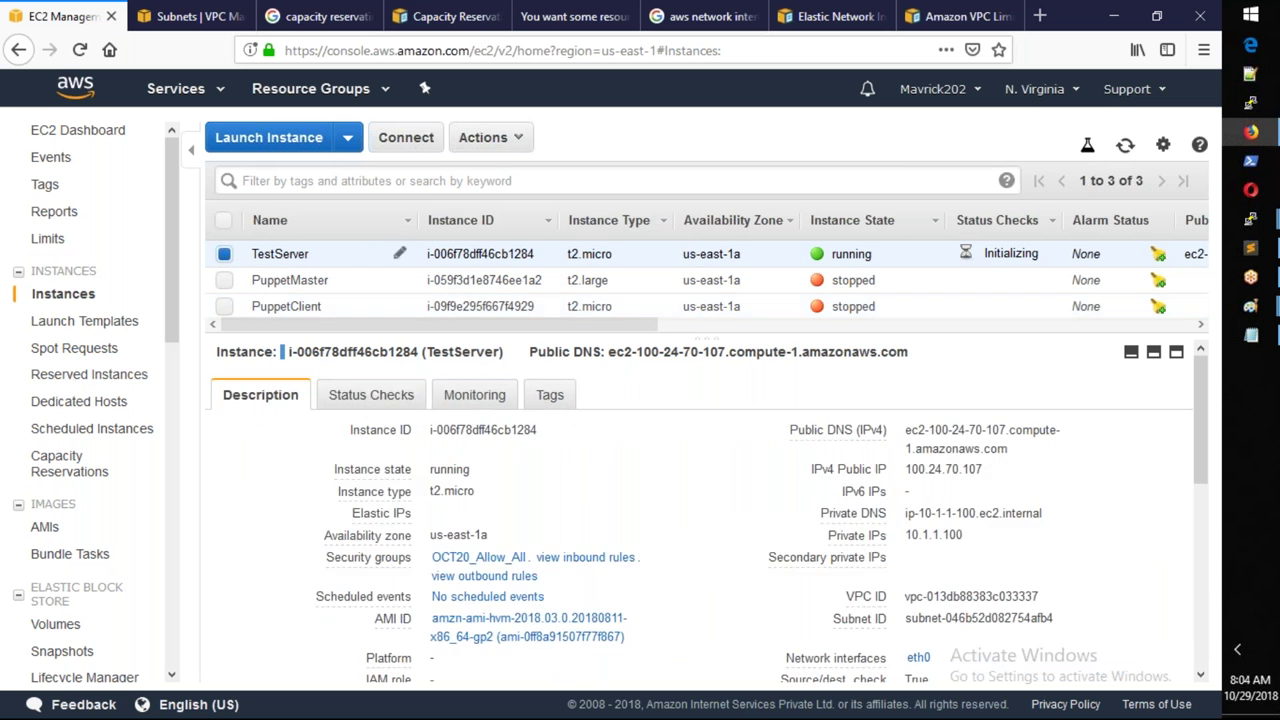
left_click(1022, 453)
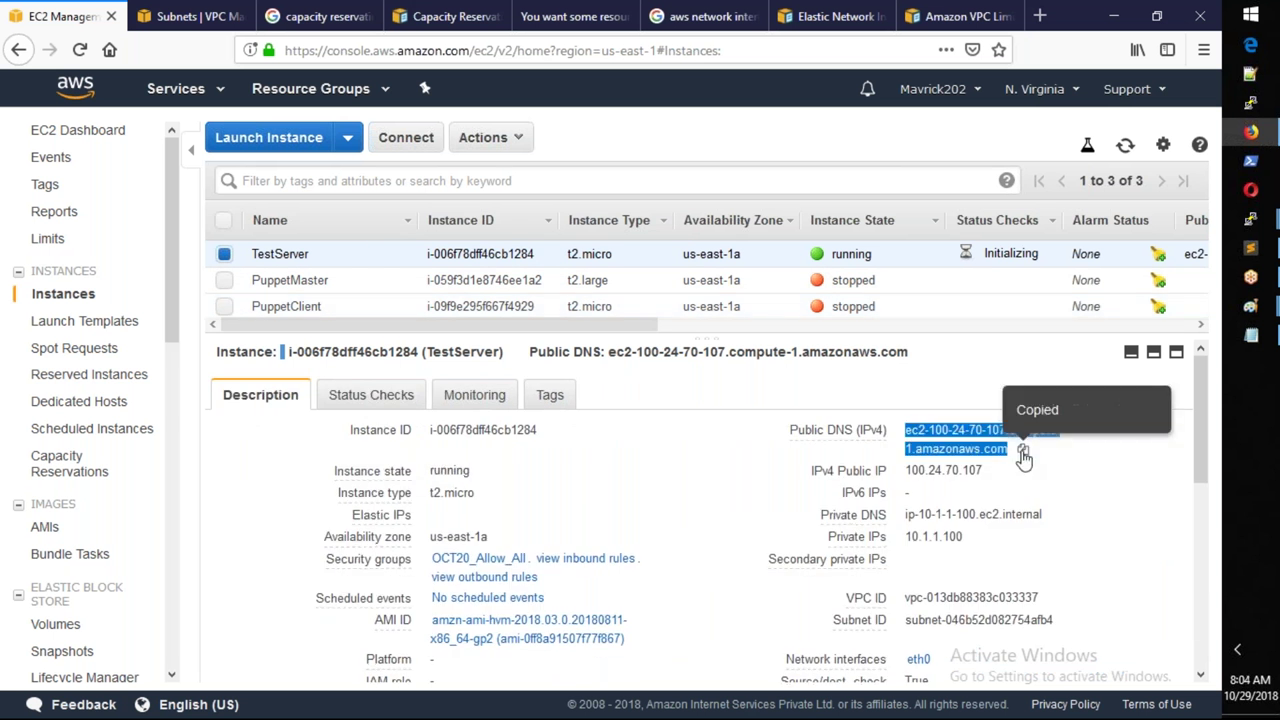
left_click(316, 15)
left_click(316, 50)
key("ctrl+v")
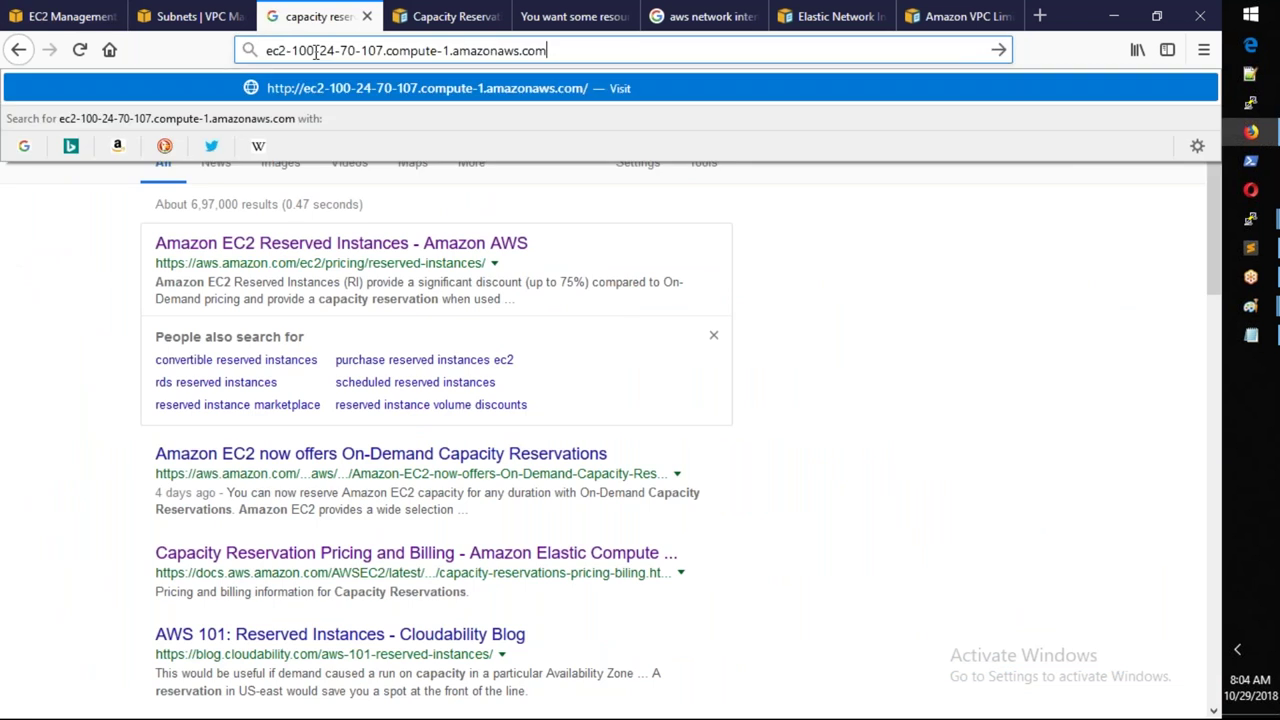
key("Return")
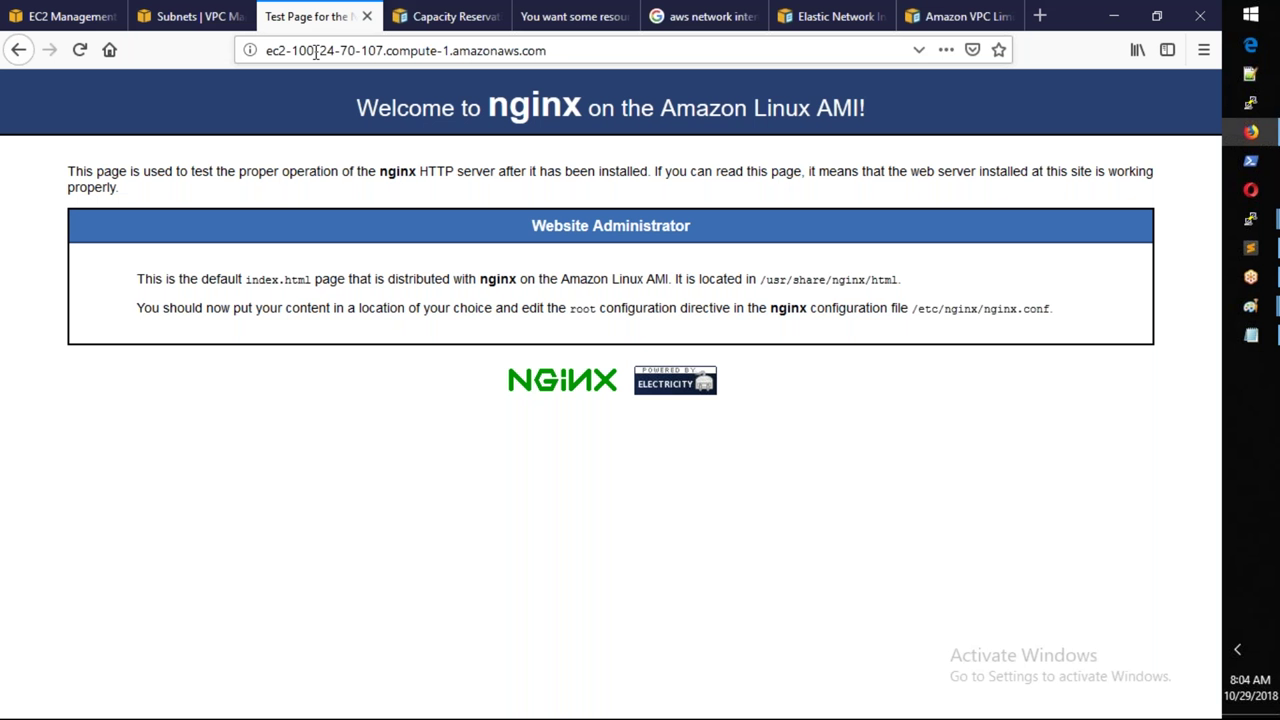
left_click(315, 52)
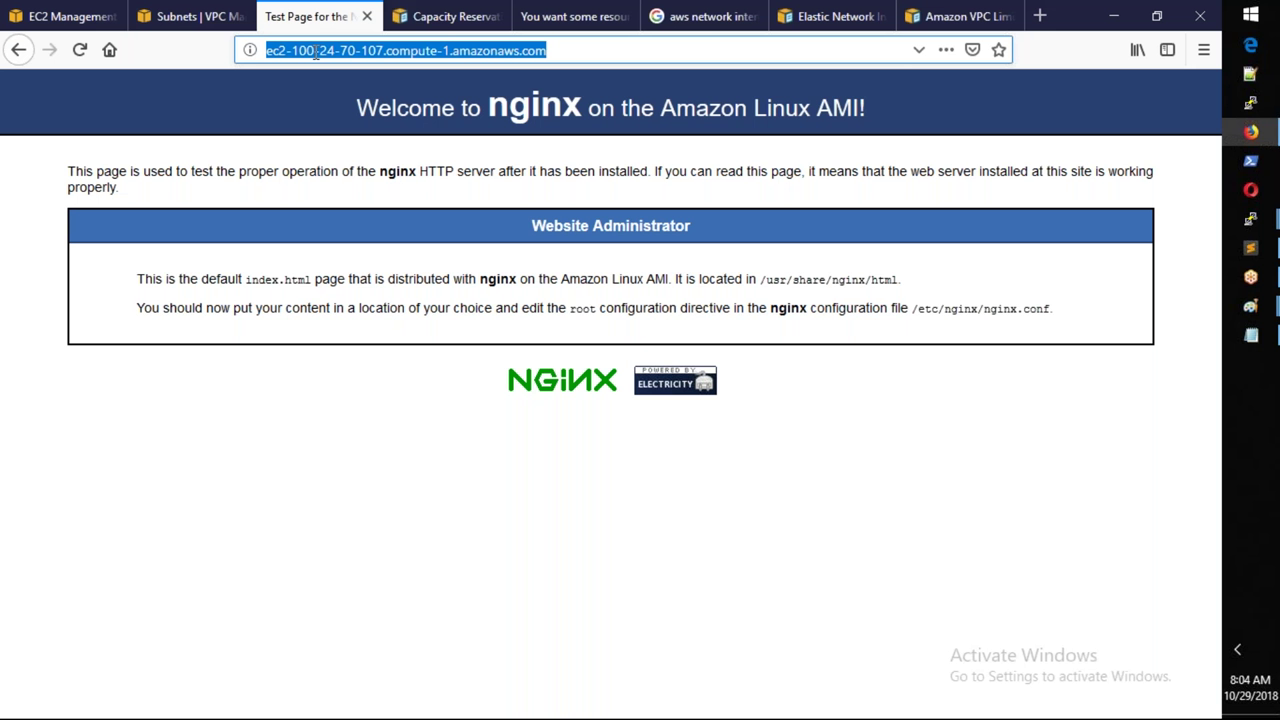
Step: View TestServer's CPU Utilization graph in the EC2 console's monitoring details, look over its period choices and close the graph
left_click(75, 24)
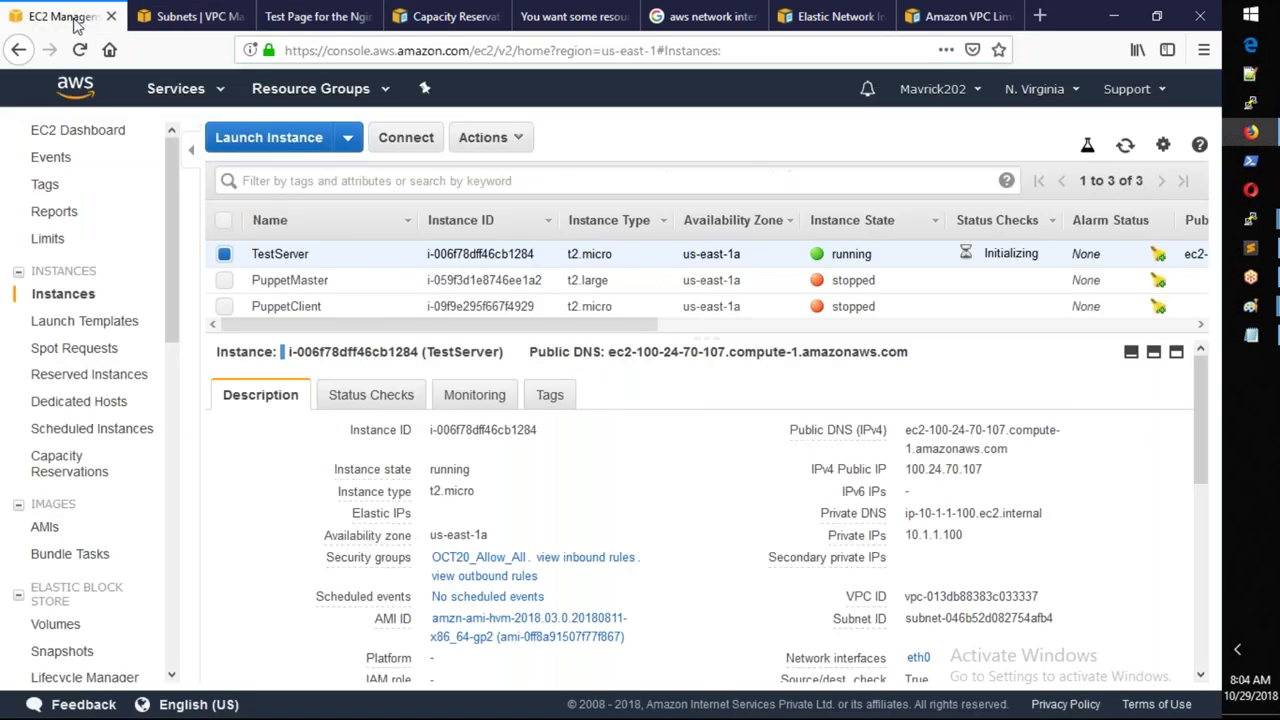
left_click(474, 396)
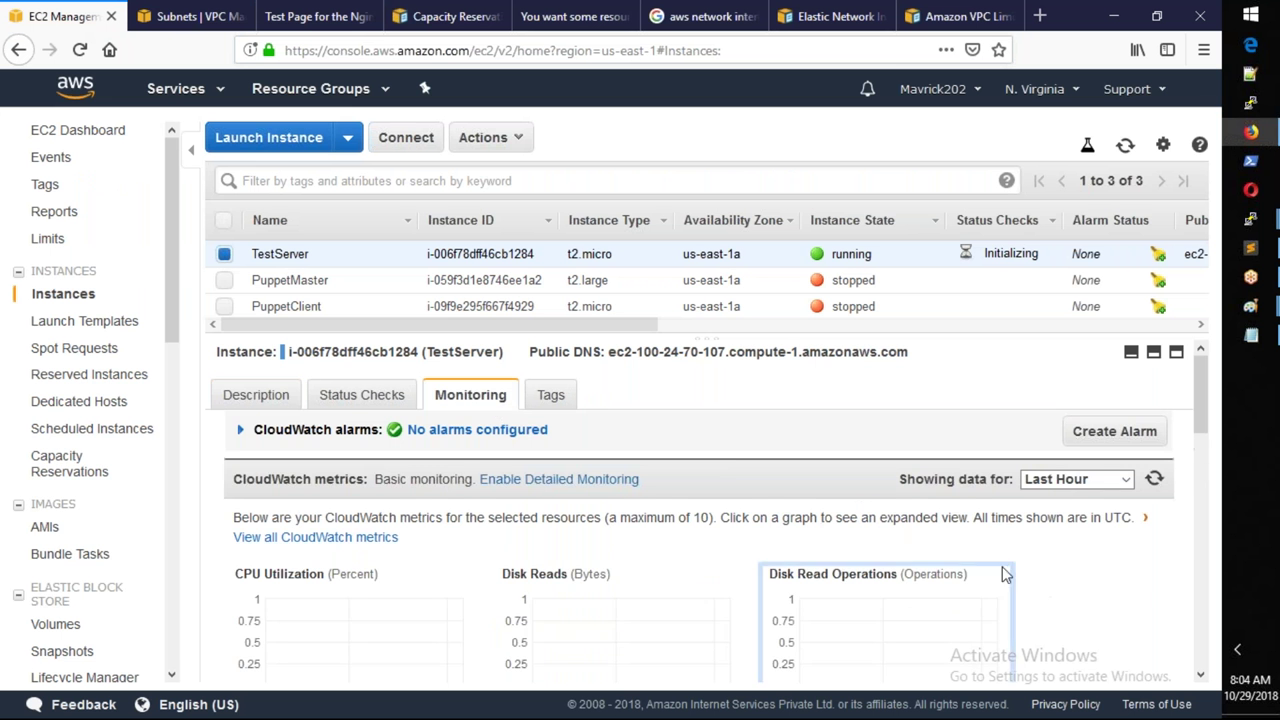
left_click(405, 633)
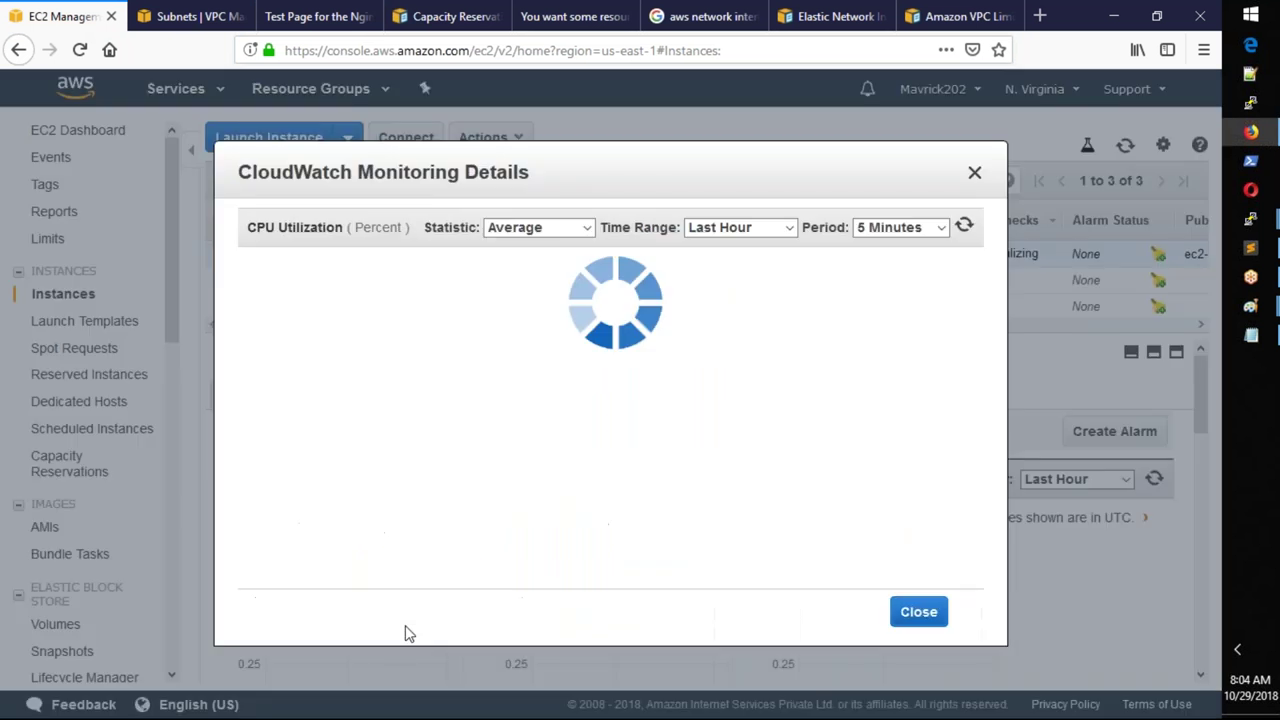
left_click(957, 229)
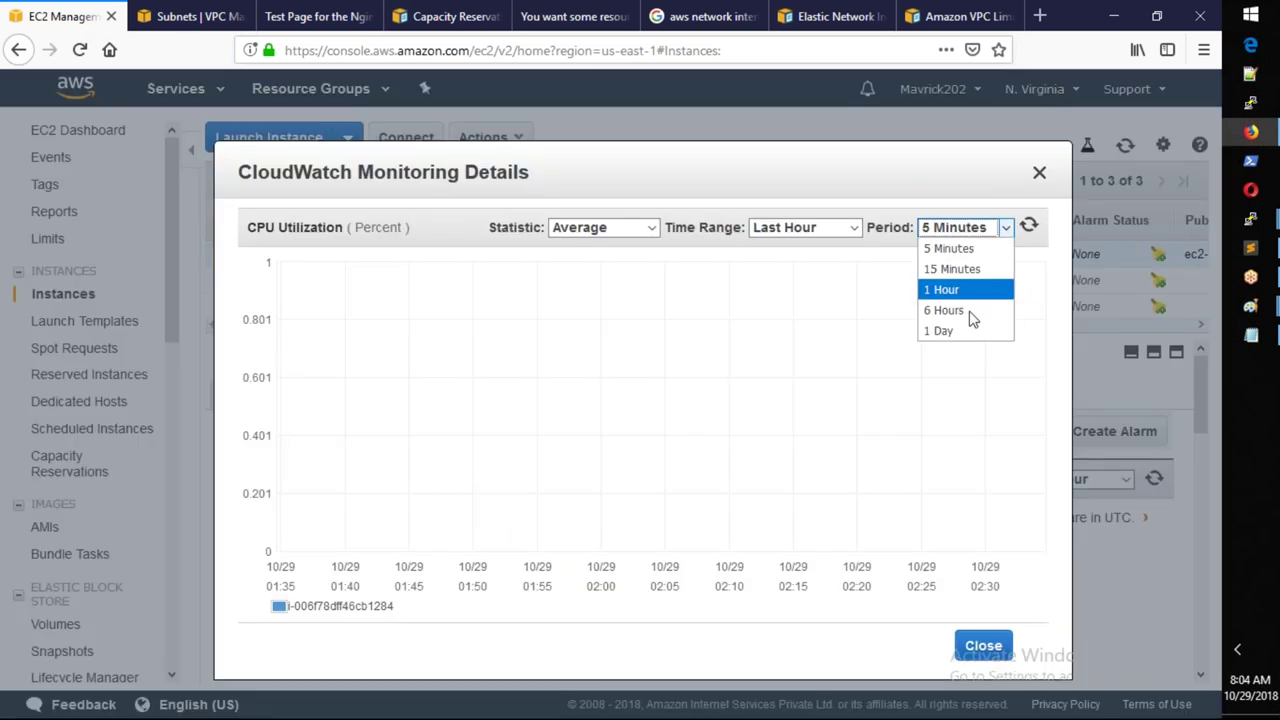
left_click(1041, 176)
left_click(1041, 176)
Step: Review TestServer's CloudWatch monitoring and networking actions, and view its security group assignment without changing it
right_click(537, 254)
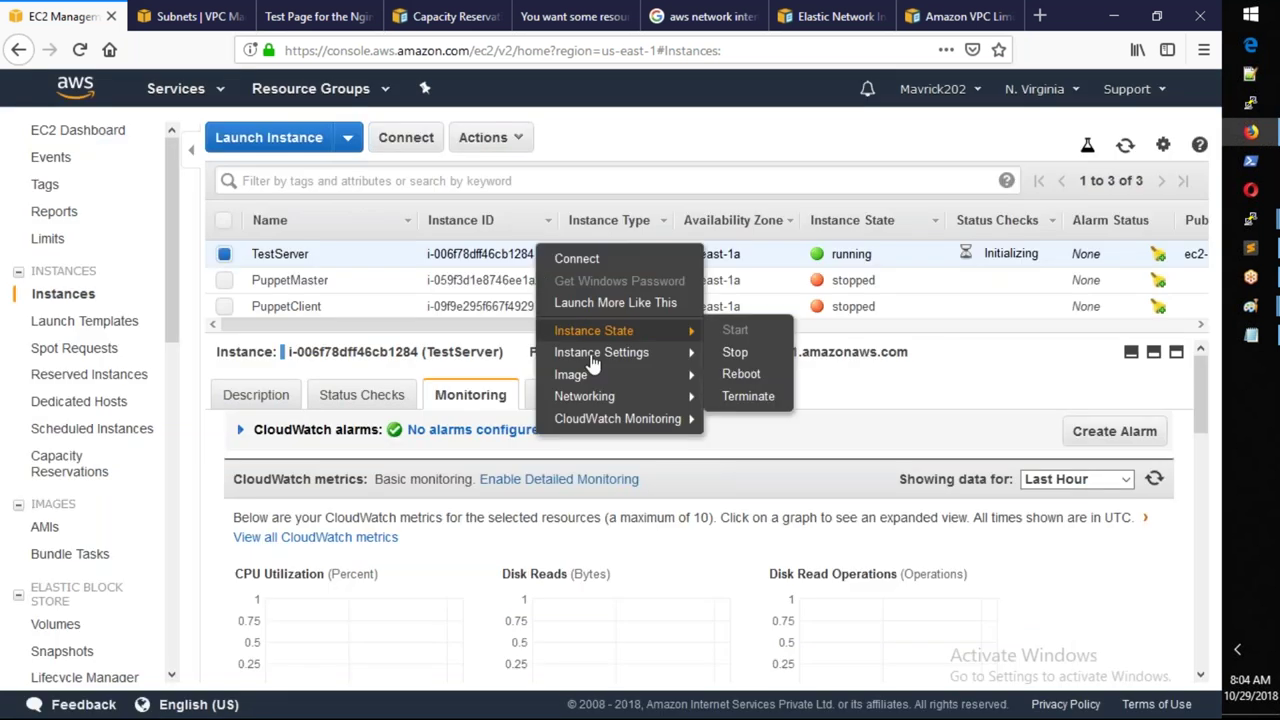
mouse_move(643, 418)
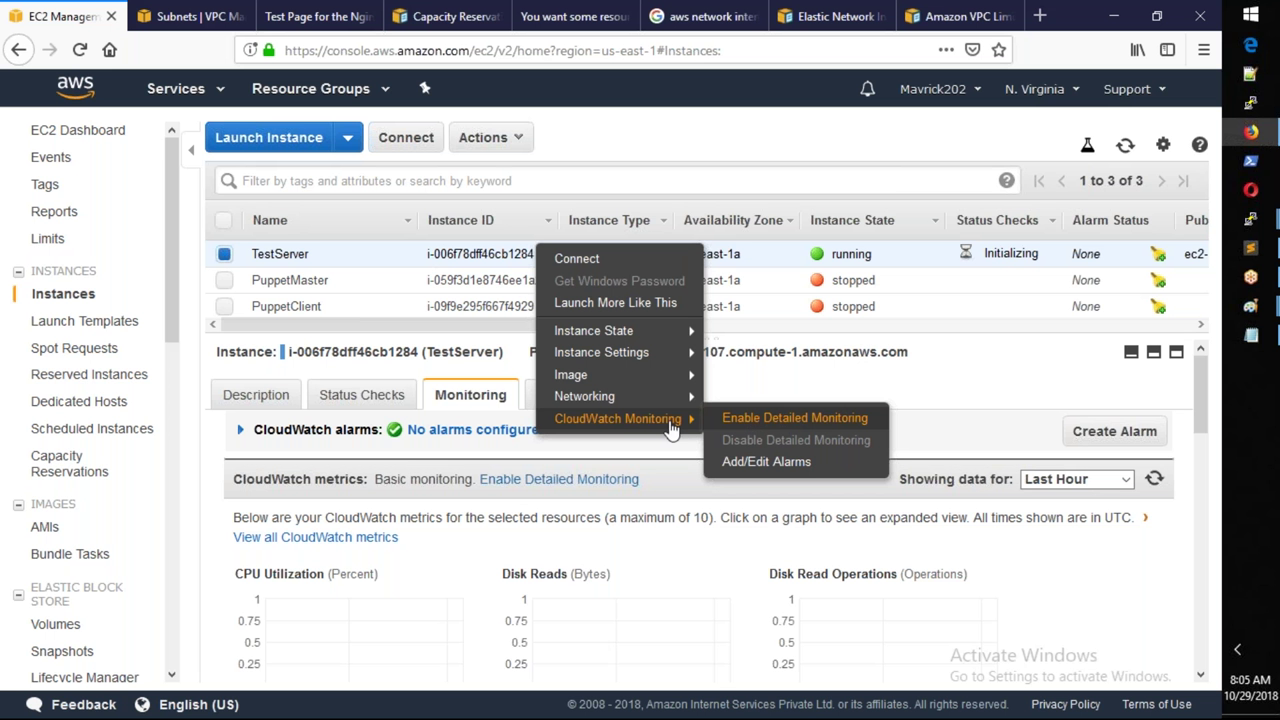
mouse_move(610, 398)
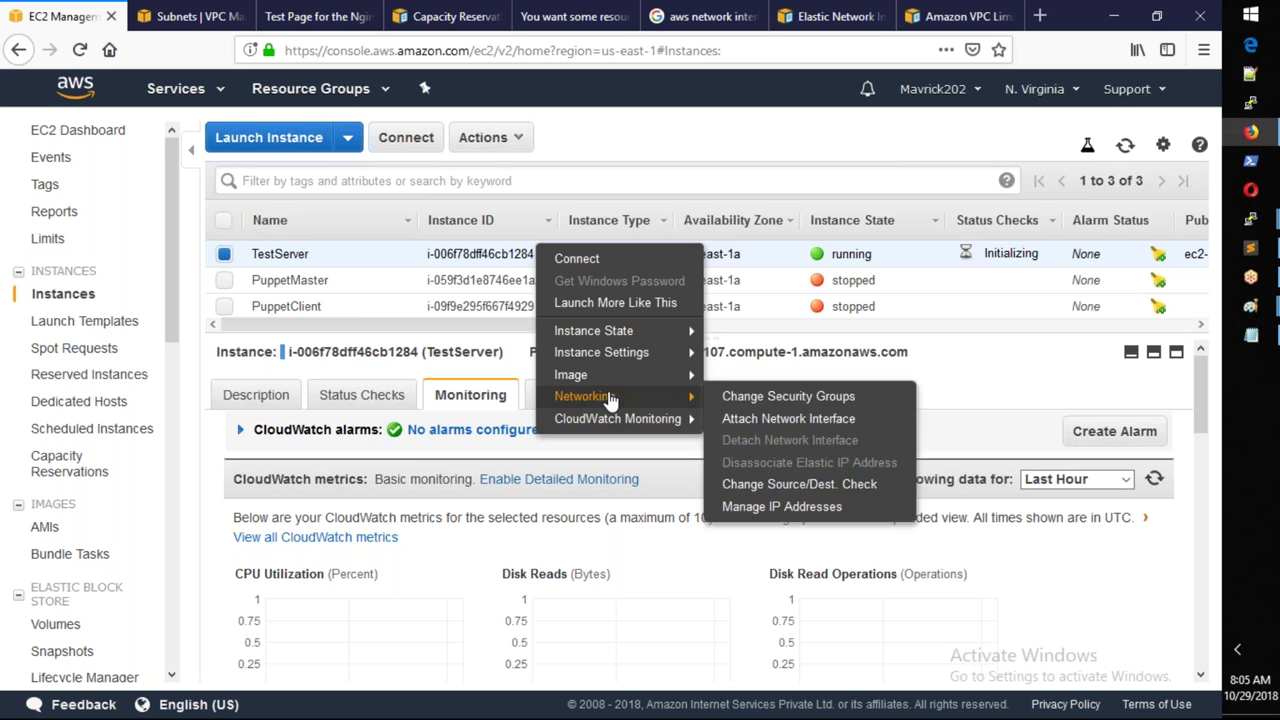
left_click(758, 397)
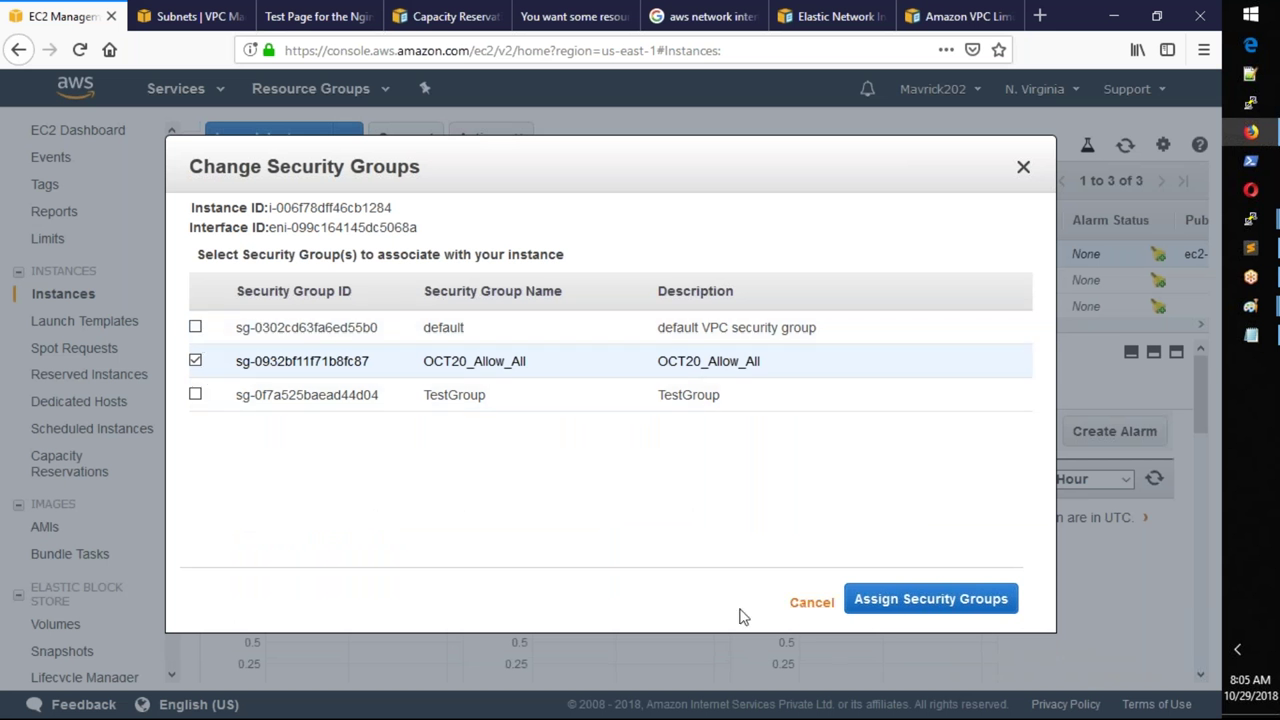
left_click(811, 602)
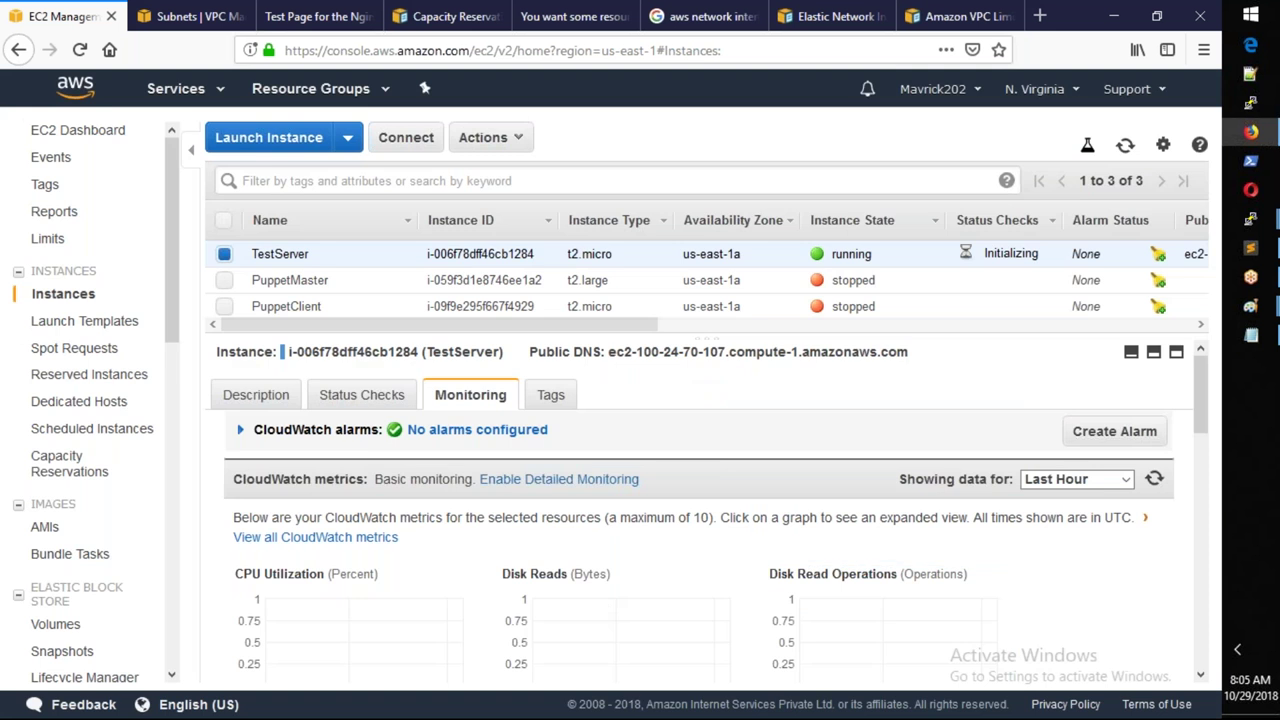
Step: View TestServer's user data, highlight the whole nginx bash script to review it, and close without saving
right_click(452, 248)
mouse_move(522, 386)
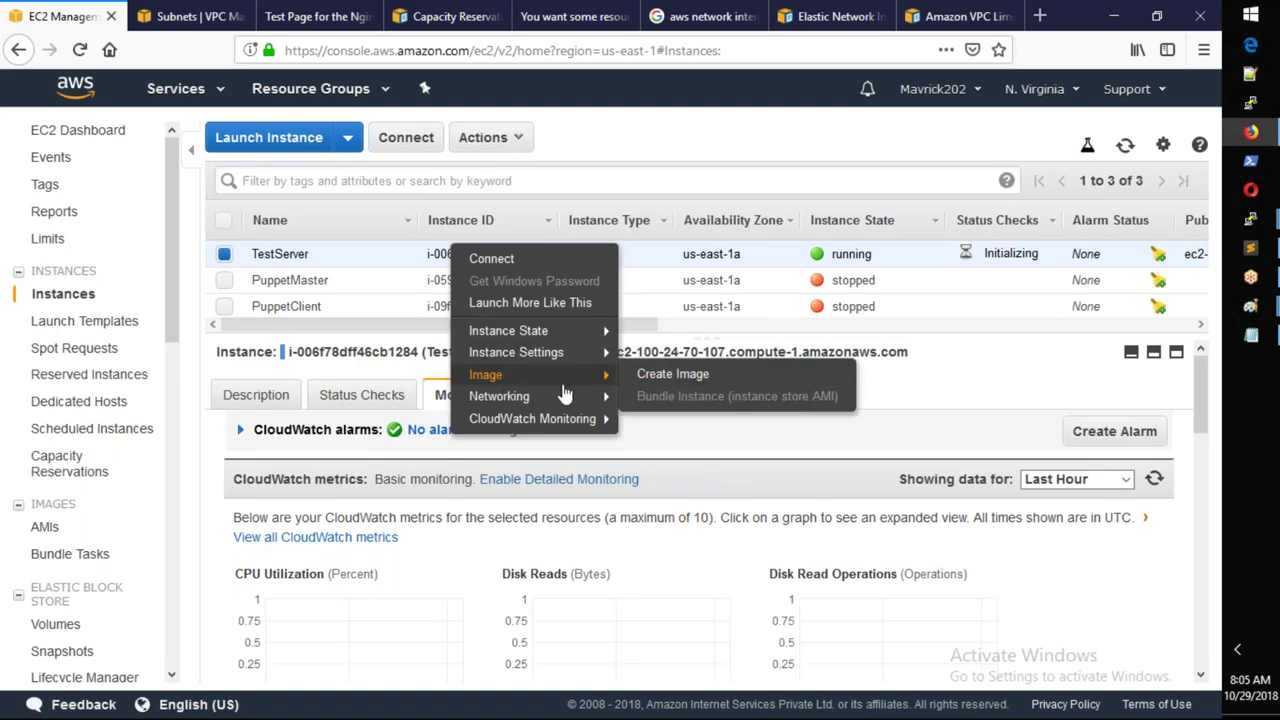
mouse_move(545, 360)
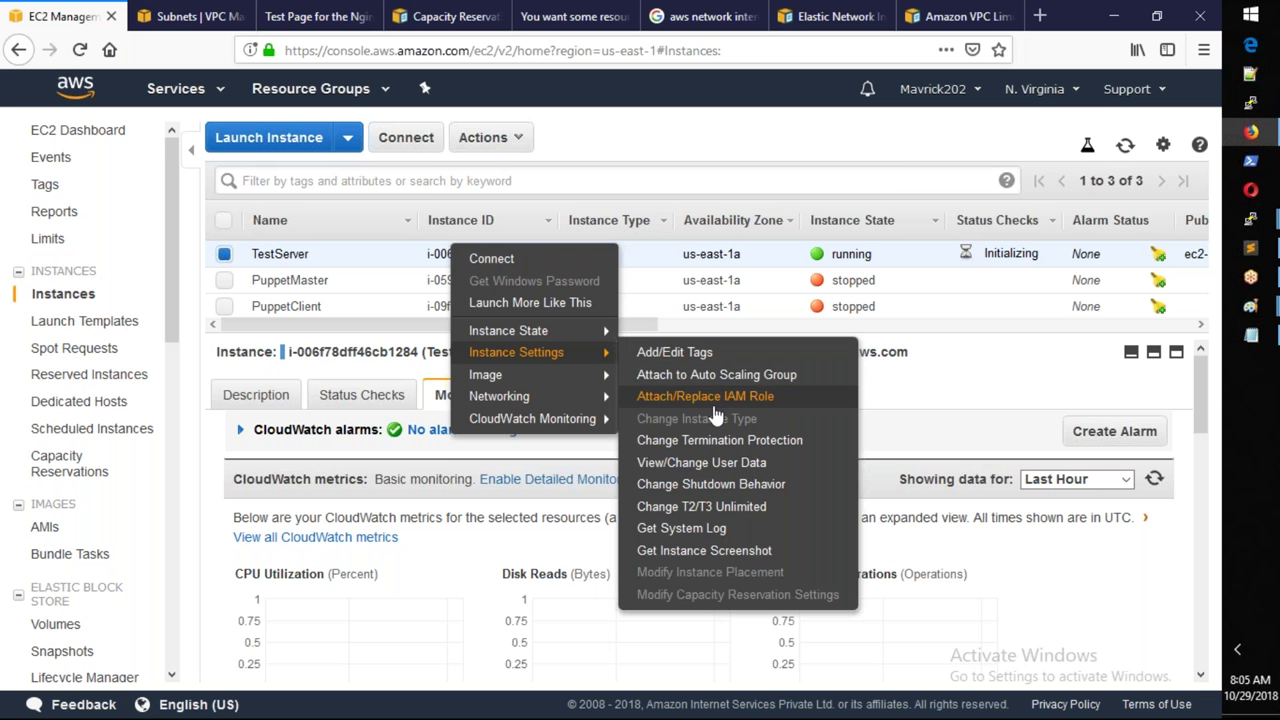
left_click(726, 474)
left_click_drag(480, 400, 358, 322)
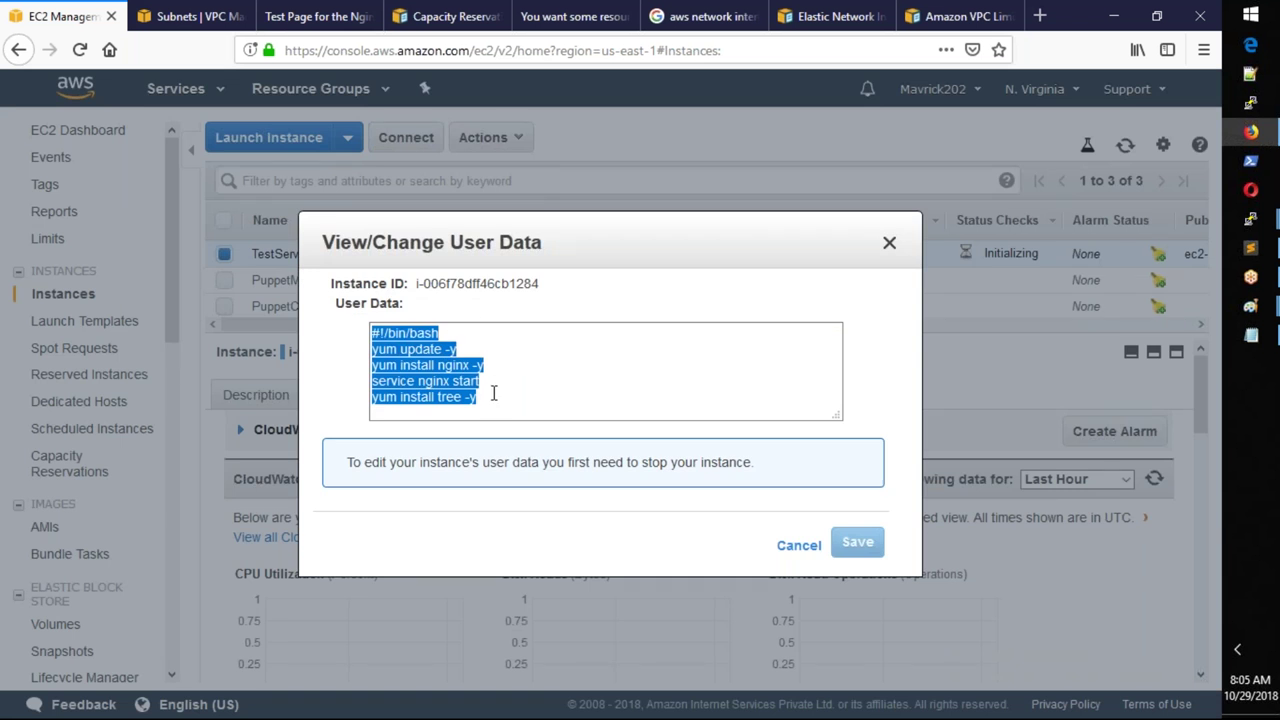
left_click_drag(493, 396, 370, 340)
left_click_drag(502, 406, 371, 328)
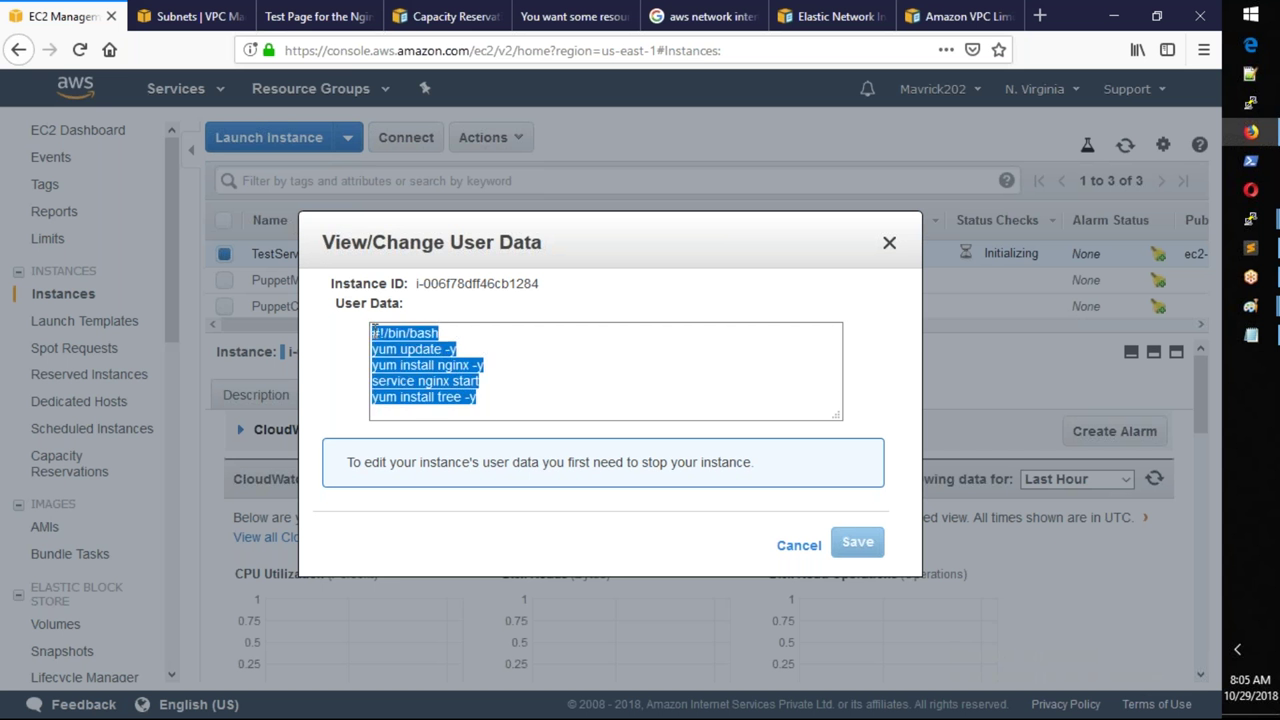
left_click(797, 546)
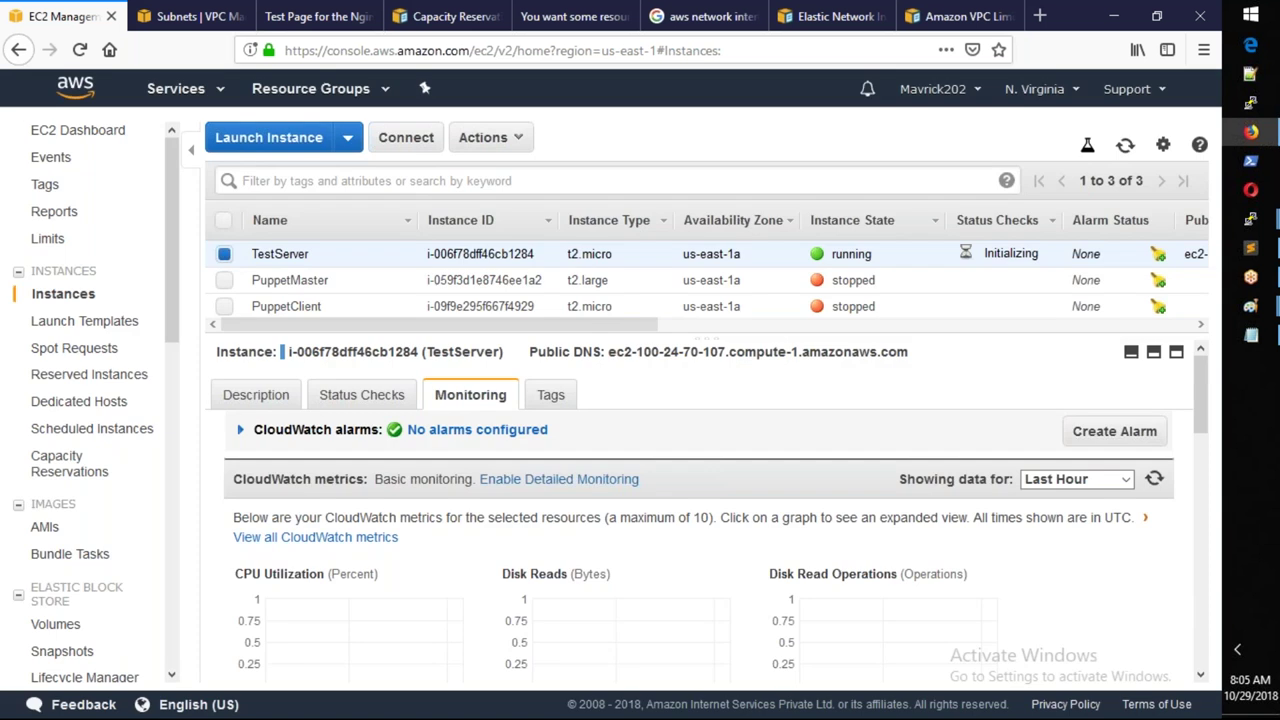
Step: Open TestServer's system log and highlight the Xen grant table and Xen virtual ethernet driver lines in the boot output
right_click(541, 249)
mouse_move(680, 355)
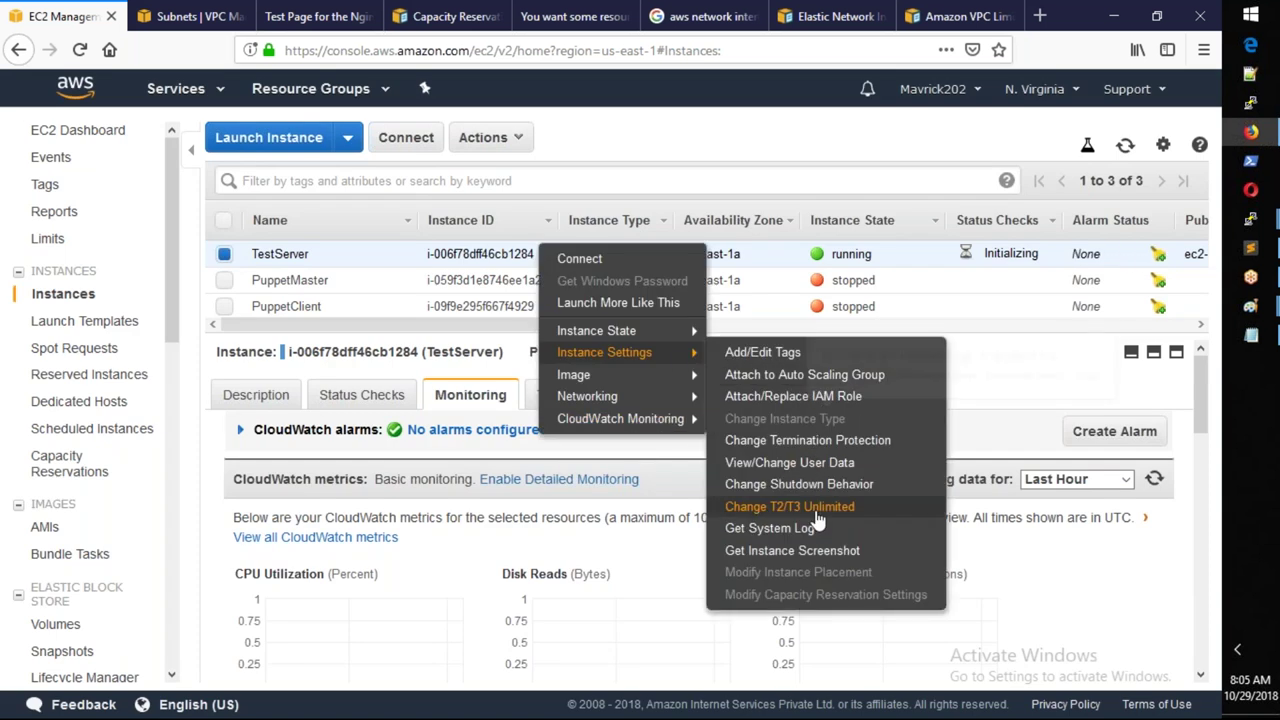
left_click(772, 541)
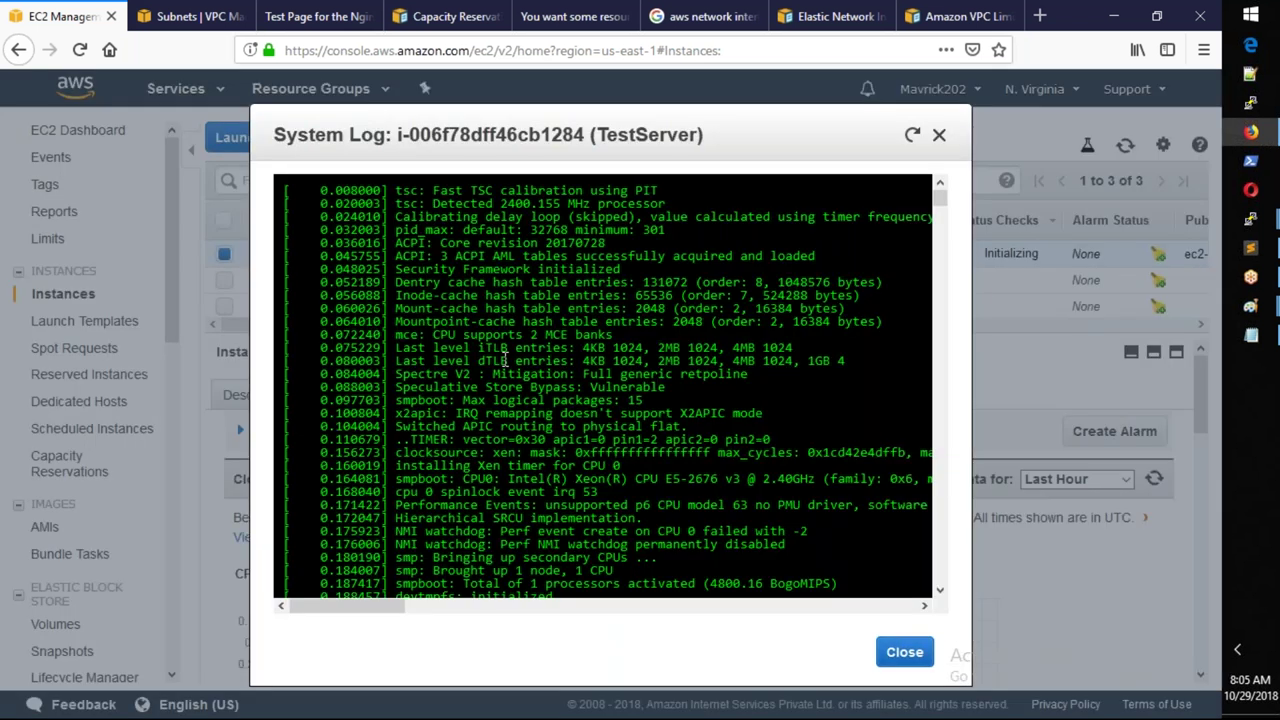
scroll(505, 360, "down", 10)
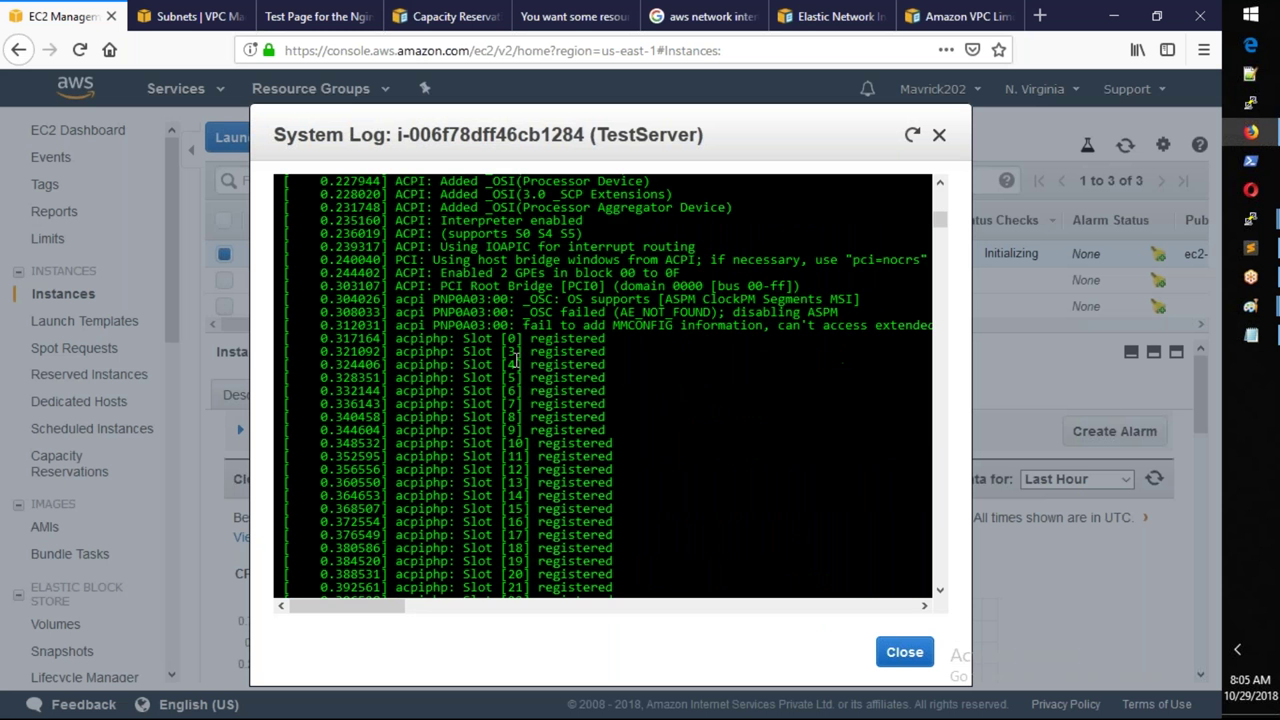
scroll(523, 360, "down", 8)
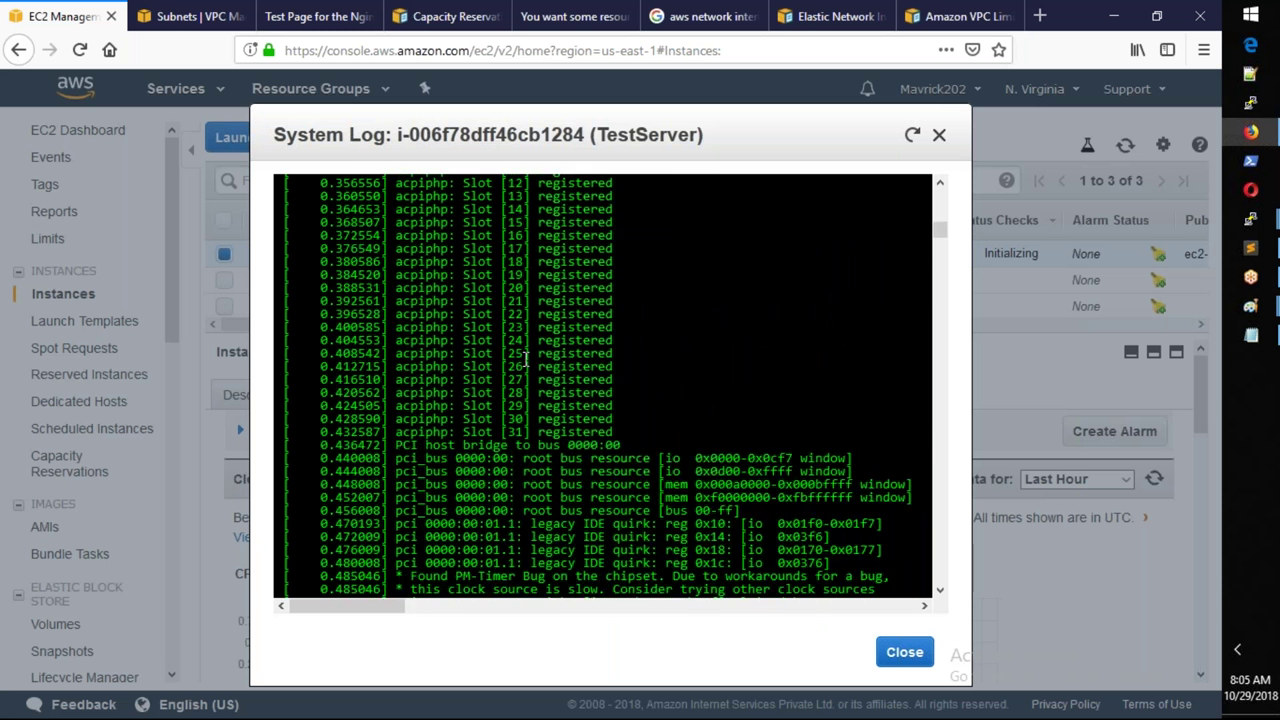
scroll(523, 360, "down", 10)
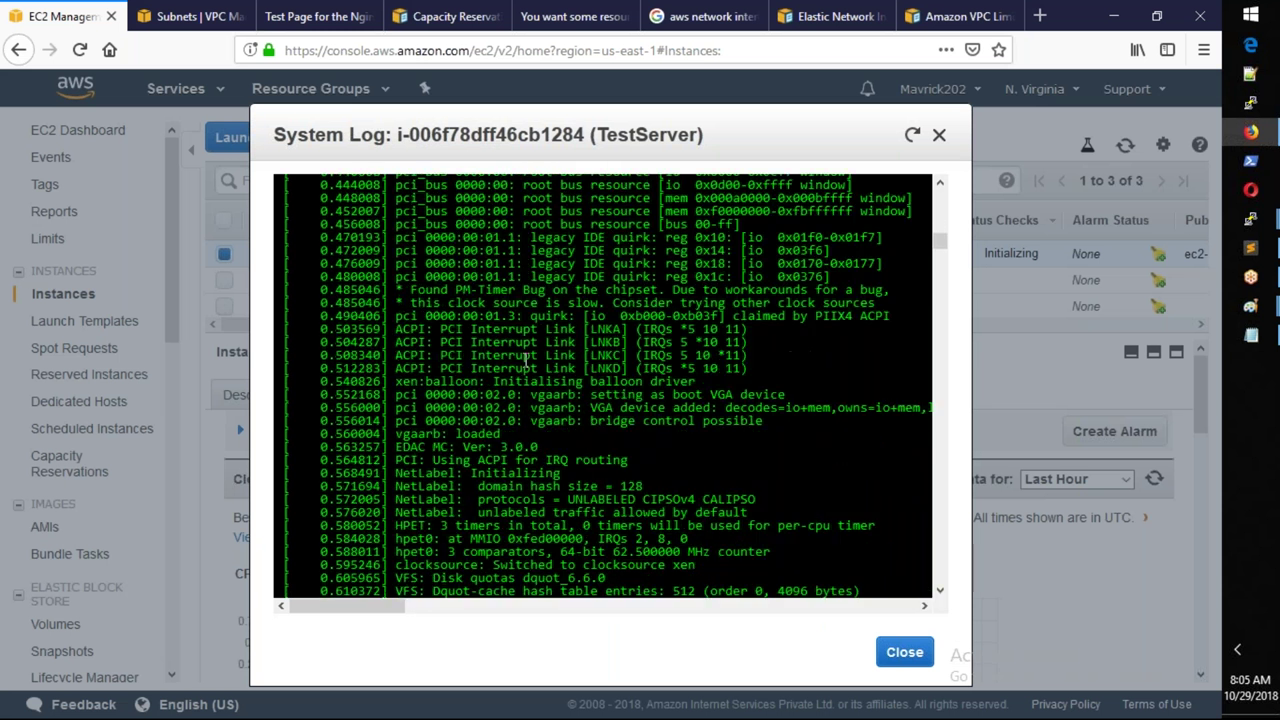
scroll(523, 360, "down", 5)
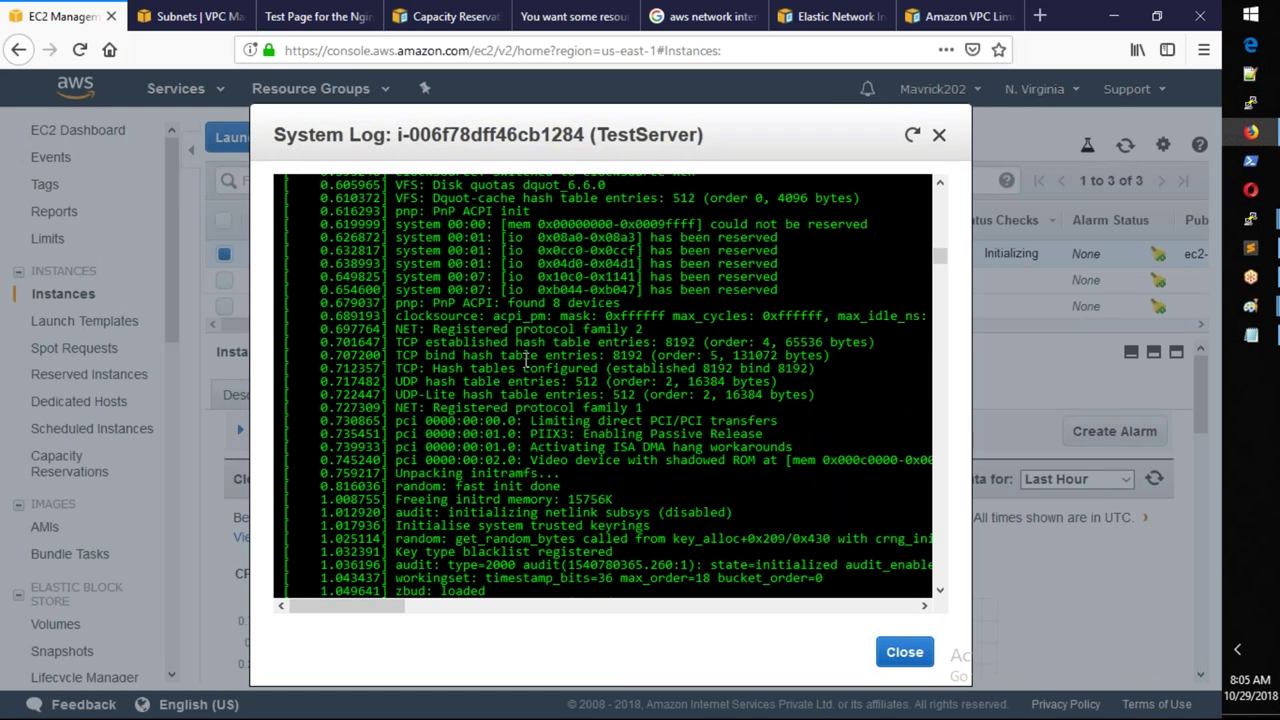
scroll(523, 360, "down", 9)
left_click_drag(396, 285, 570, 285)
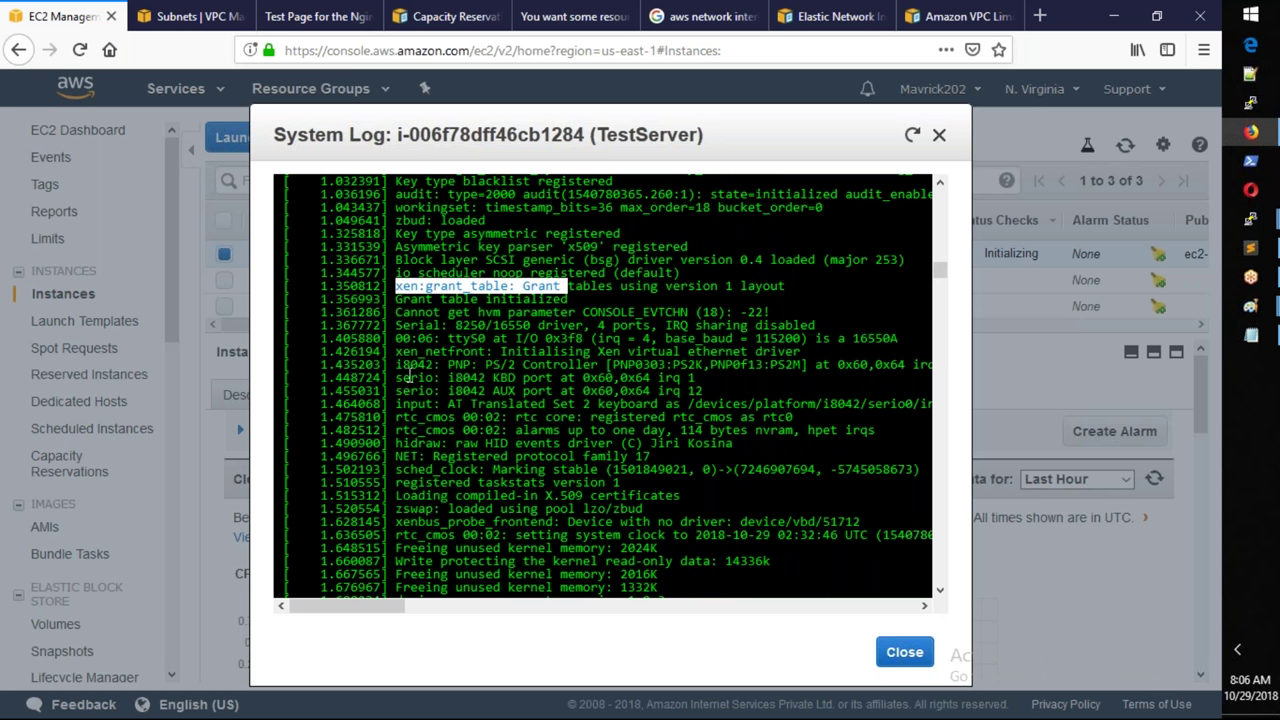
left_click_drag(396, 352, 816, 358)
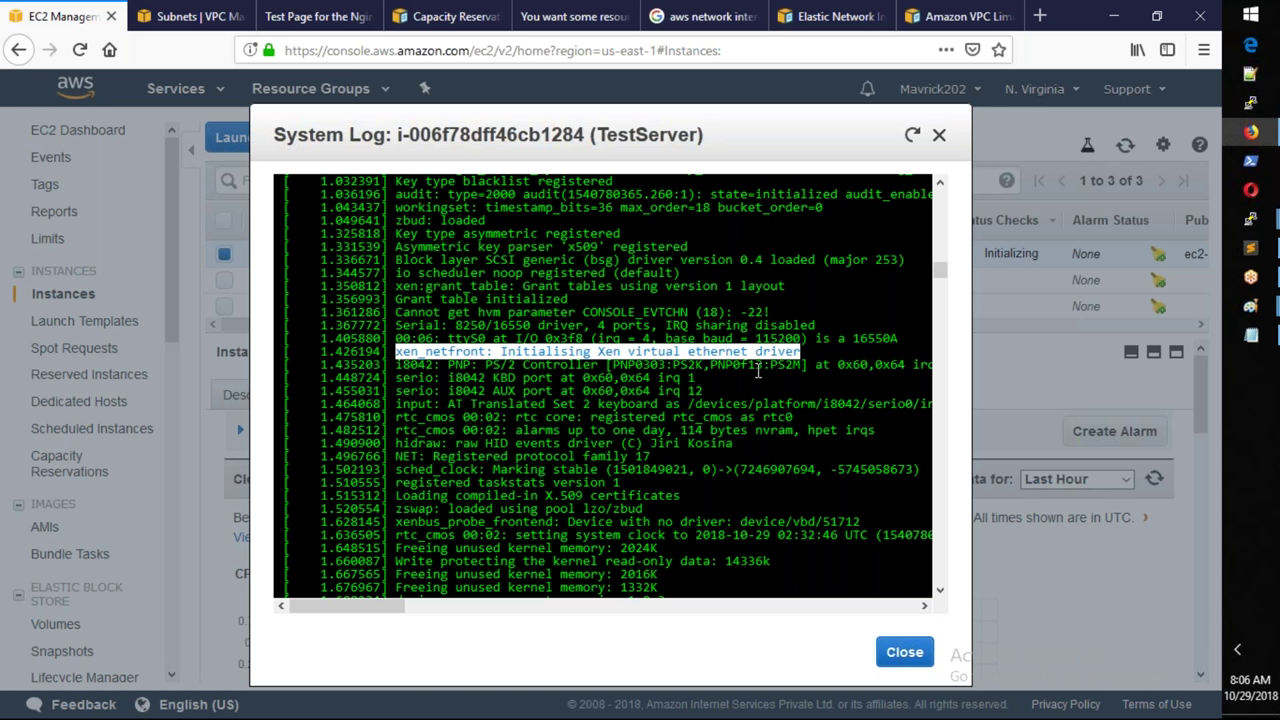
Step: Read through the rest of TestServer's system log, from the kernel boot messages through the package updates to the login prompt
scroll(758, 372, "down", 1)
scroll(758, 372, "down", 15)
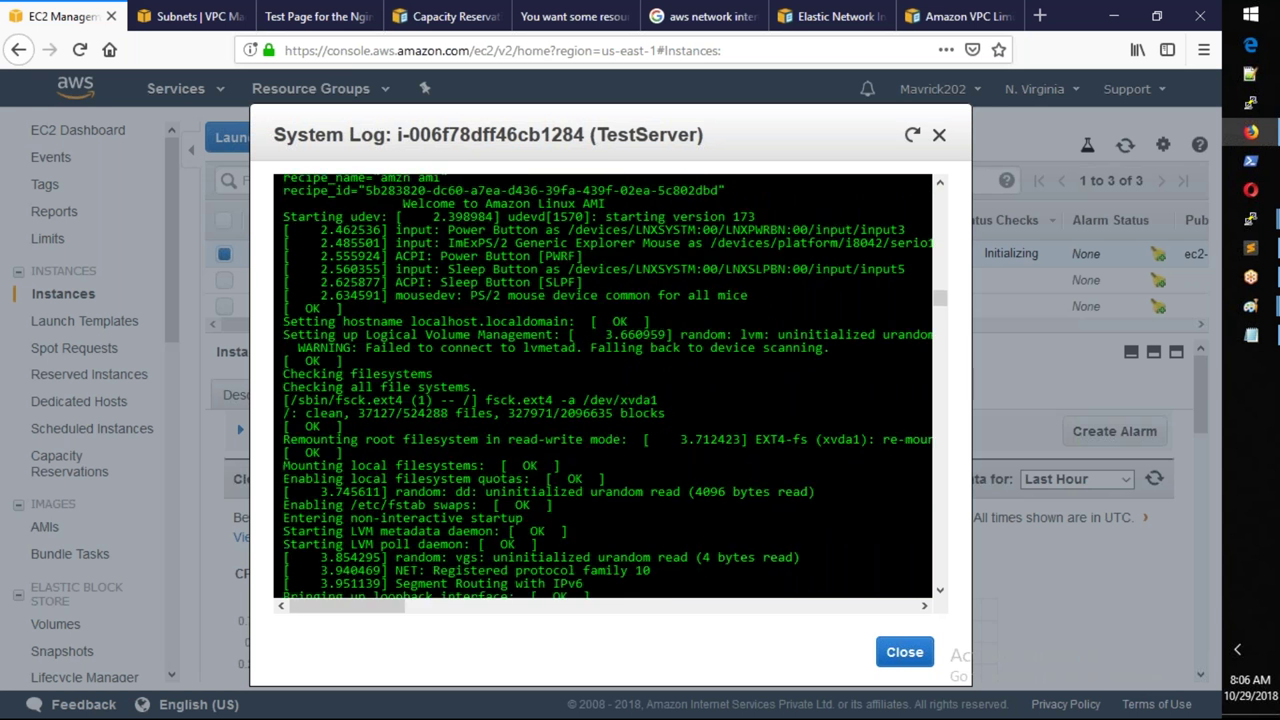
scroll(822, 393, "up", 5)
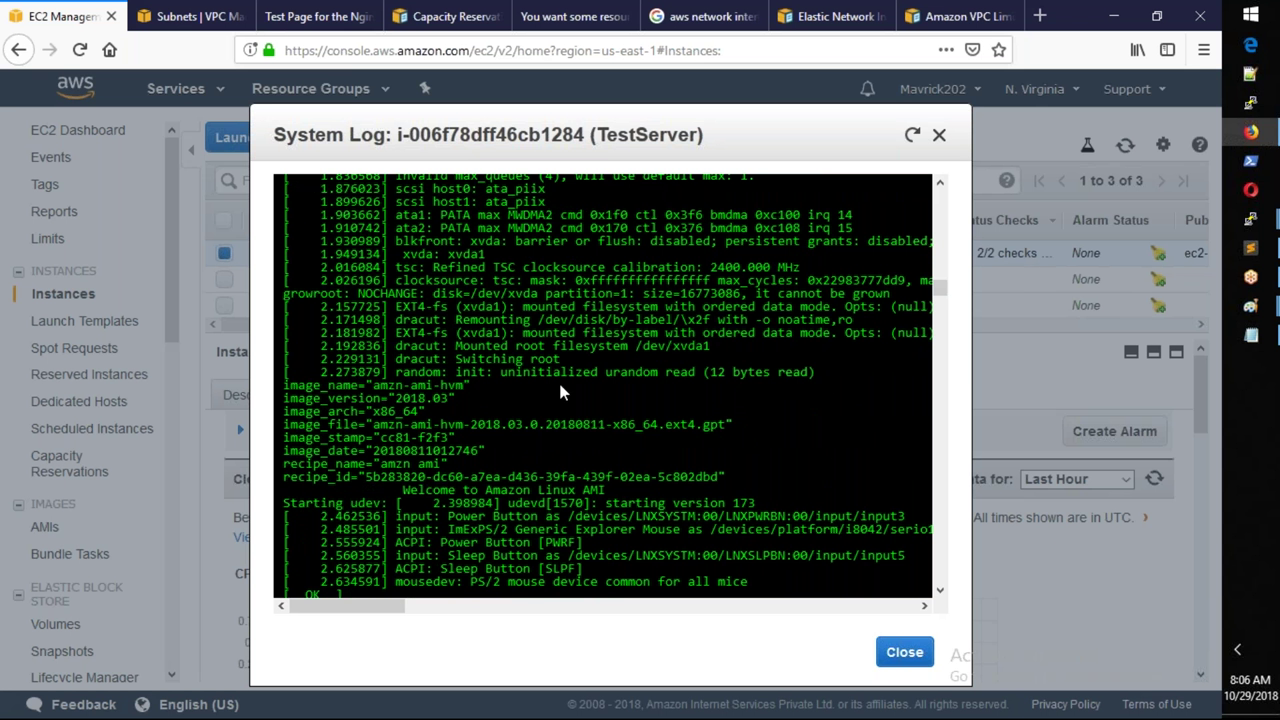
scroll(441, 364, "down", 15)
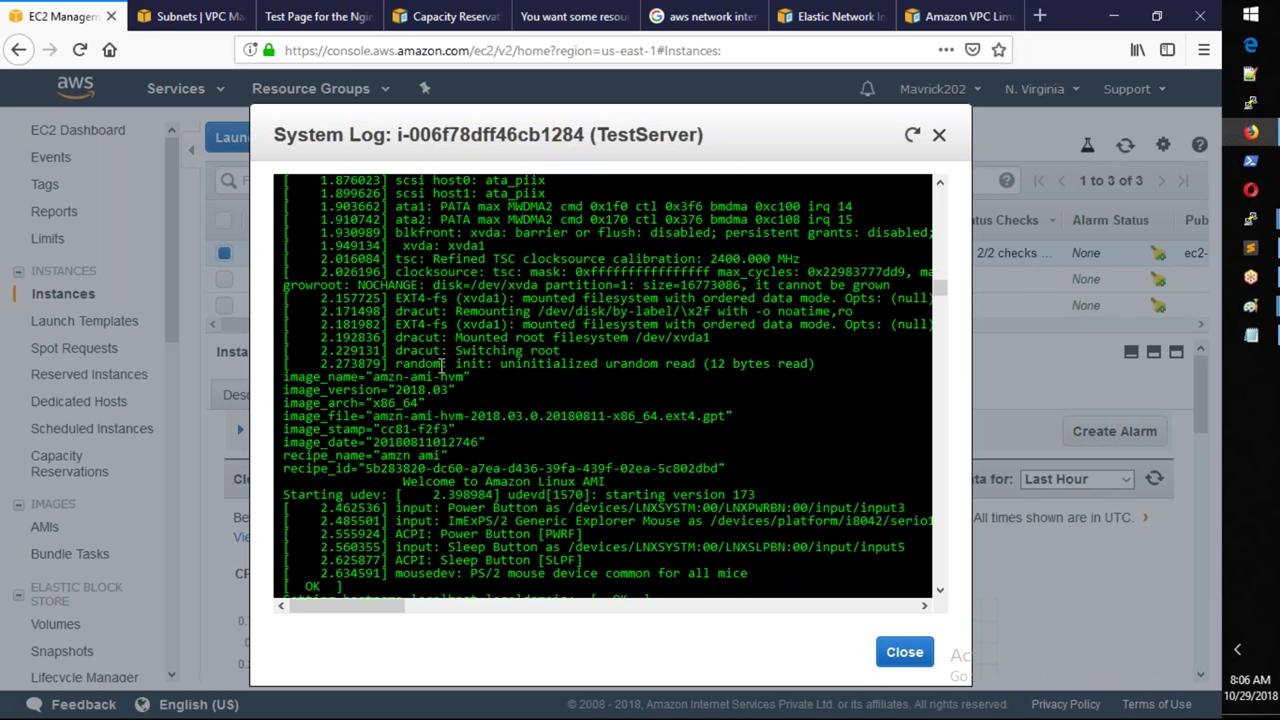
scroll(413, 355, "down", 5)
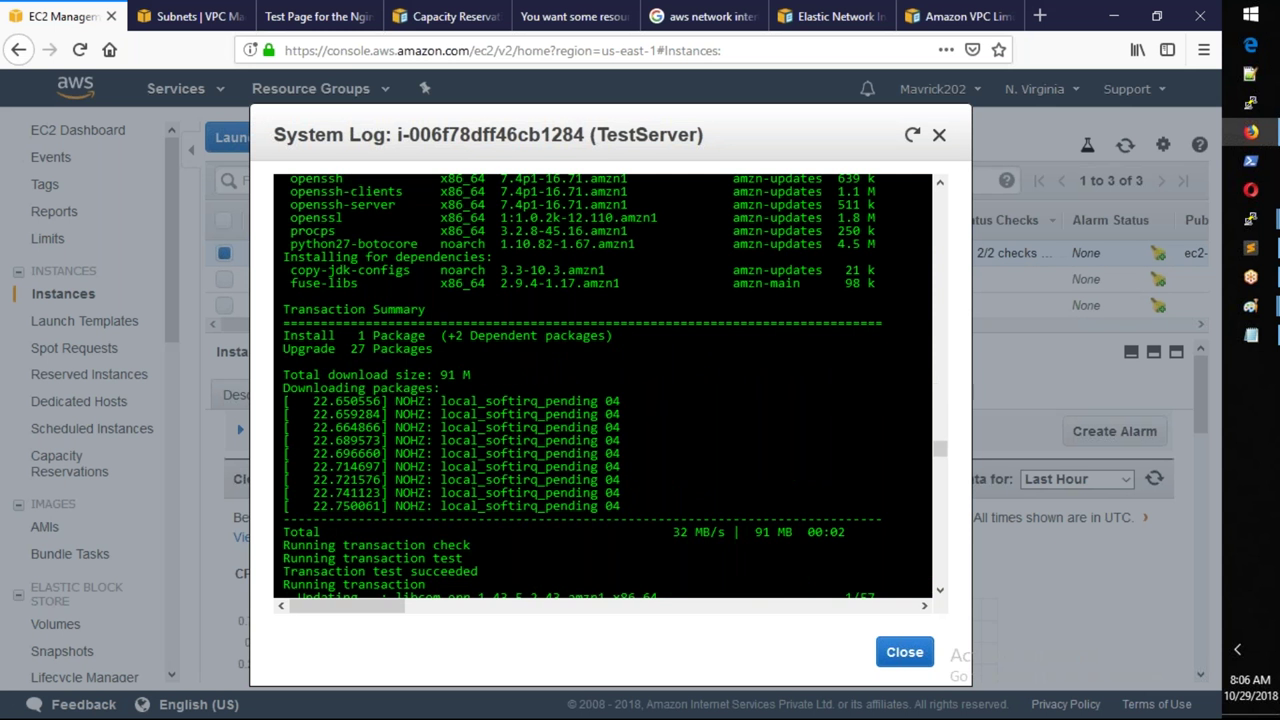
scroll(413, 355, "up", 8)
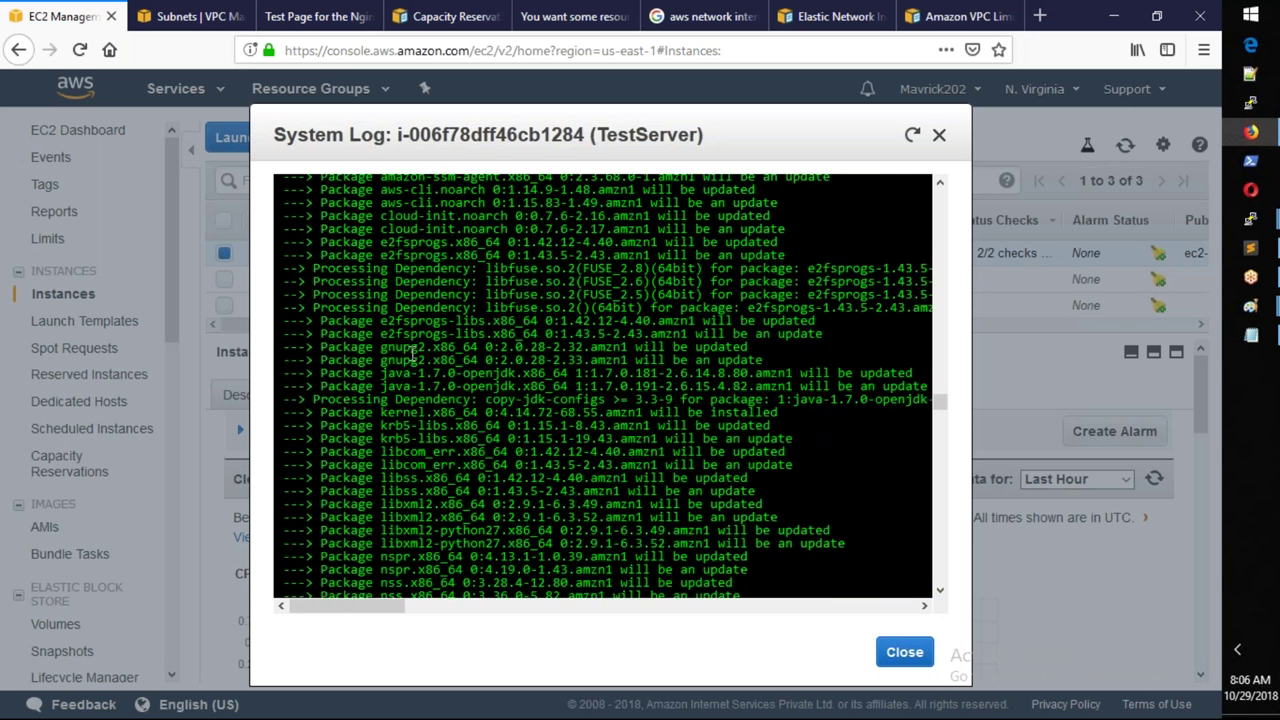
scroll(413, 355, "up", 6)
scroll(424, 437, "down", 5)
scroll(424, 443, "down", 15)
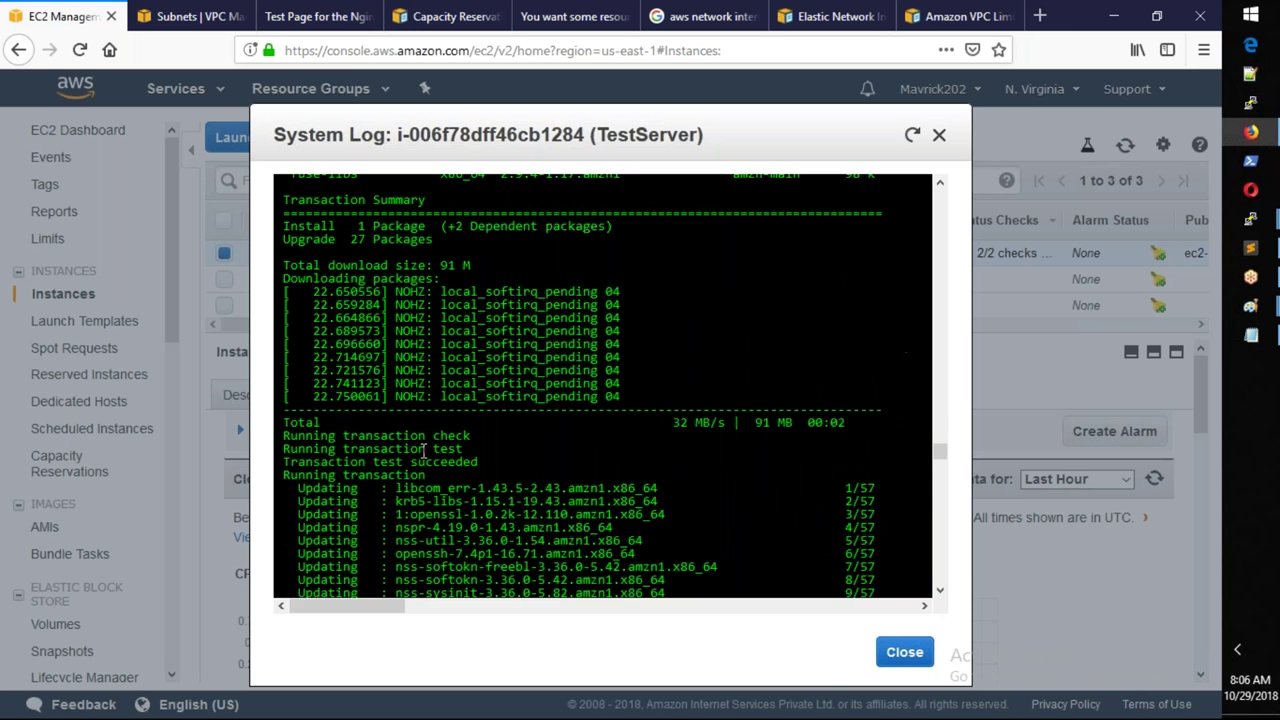
scroll(423, 388, "down", 10)
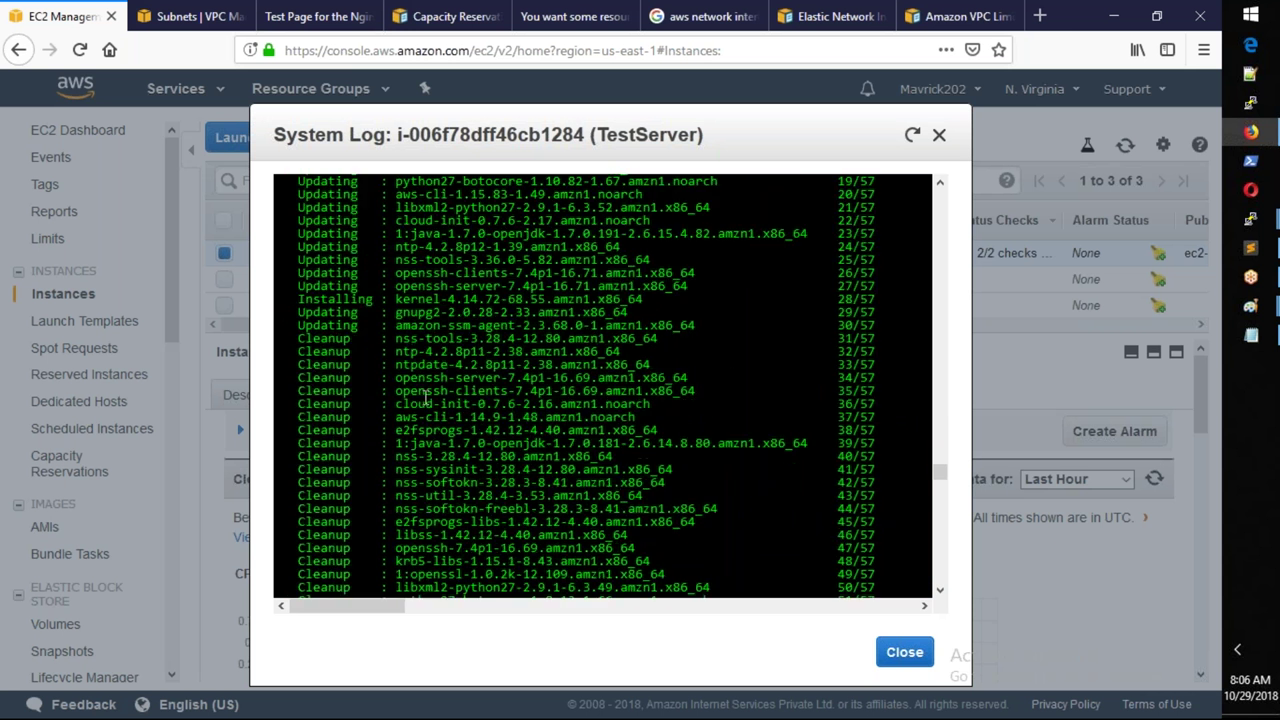
scroll(426, 396, "down", 20)
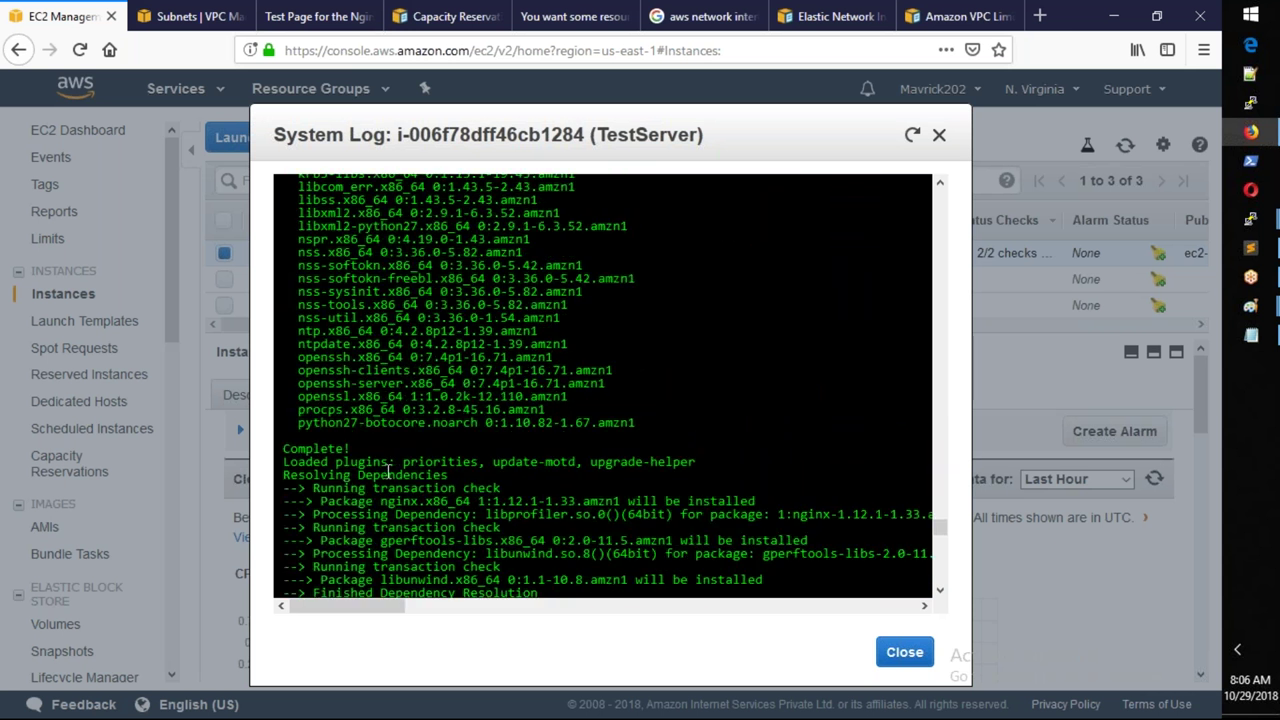
scroll(388, 470, "down", 16)
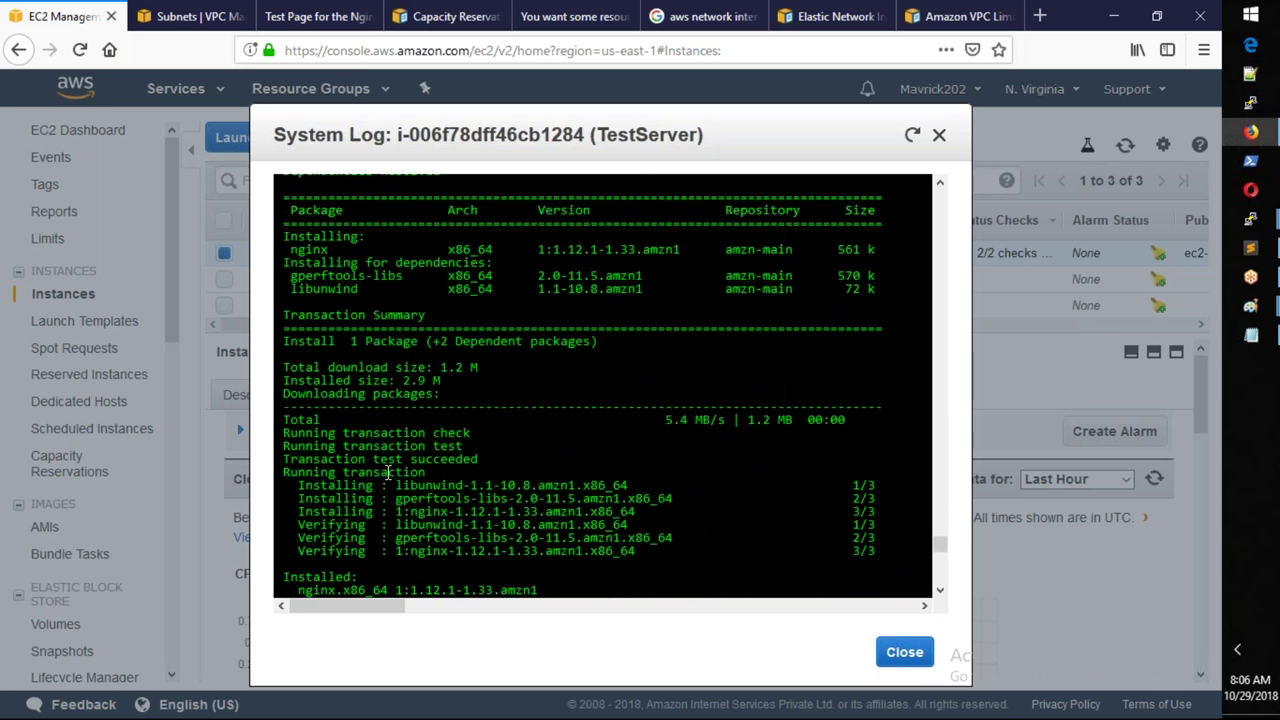
scroll(365, 426, "down", 16)
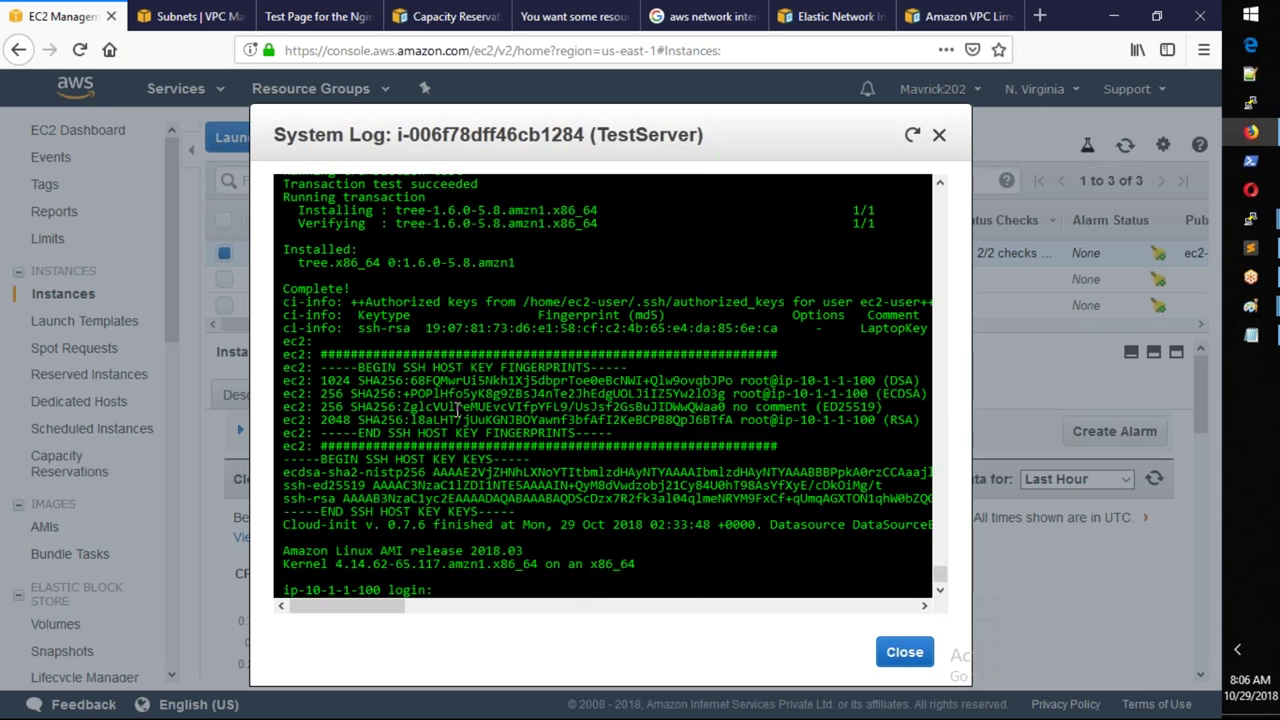
Step: Highlight package installation lines in the system log, including the nginx.x86_64 package entry, and close the log
scroll(566, 494, "up", 7)
left_click_drag(600, 512, 330, 460)
scroll(330, 460, "up", 6)
left_click_drag(644, 515, 452, 485)
scroll(452, 485, "up", 1)
scroll(452, 485, "up", 9)
left_click_drag(575, 478, 352, 400)
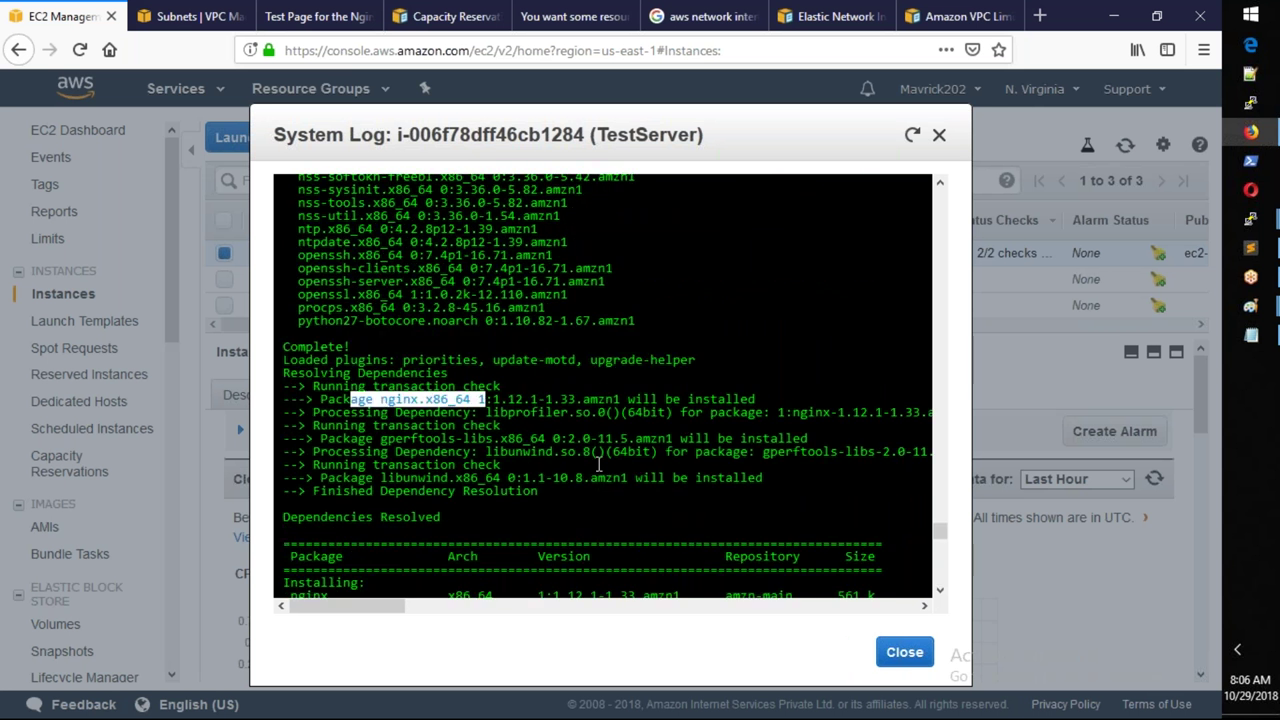
left_click(903, 653)
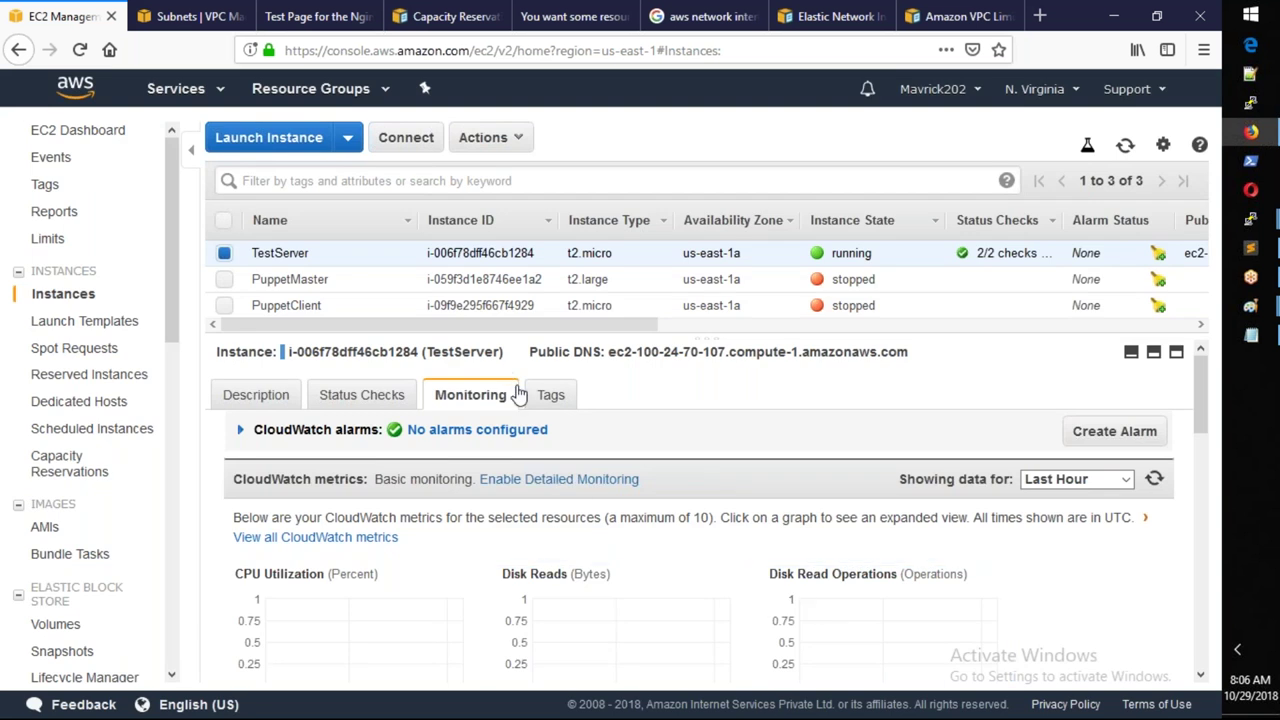
Step: View TestServer's system and instance status check details
left_click(386, 402)
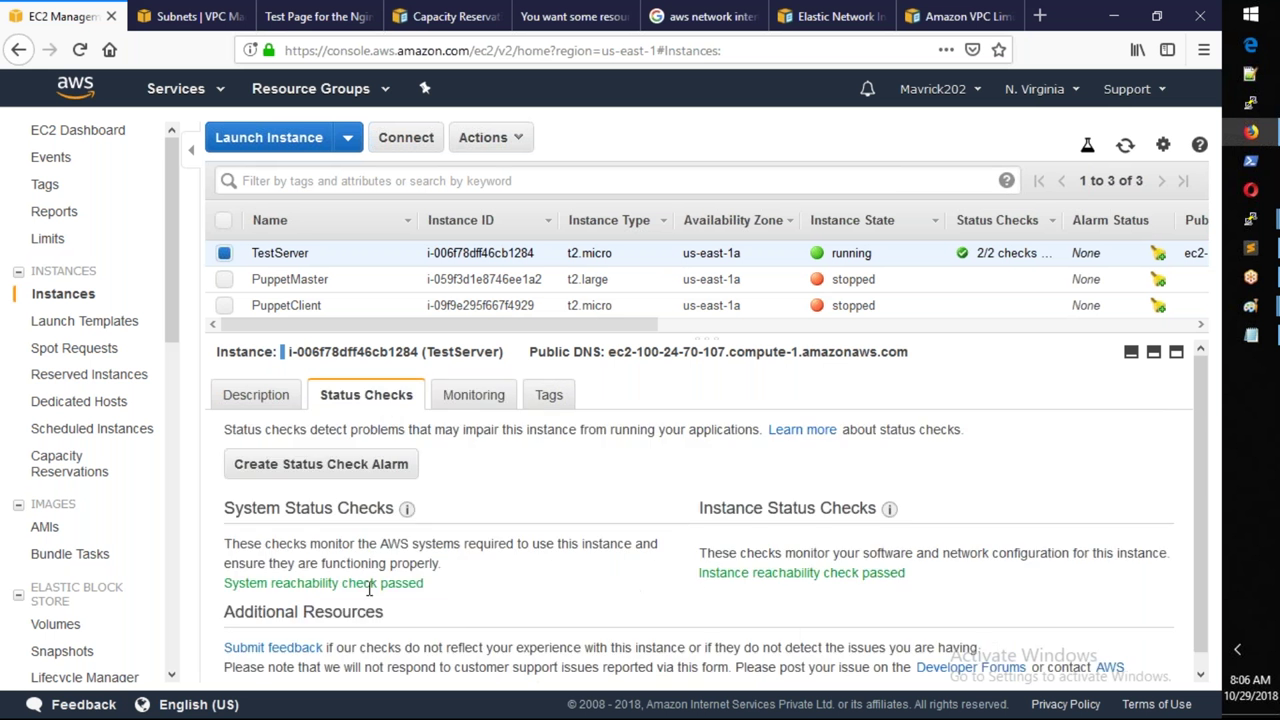
scroll(369, 590, "down", 1)
scroll(369, 590, "down", 1)
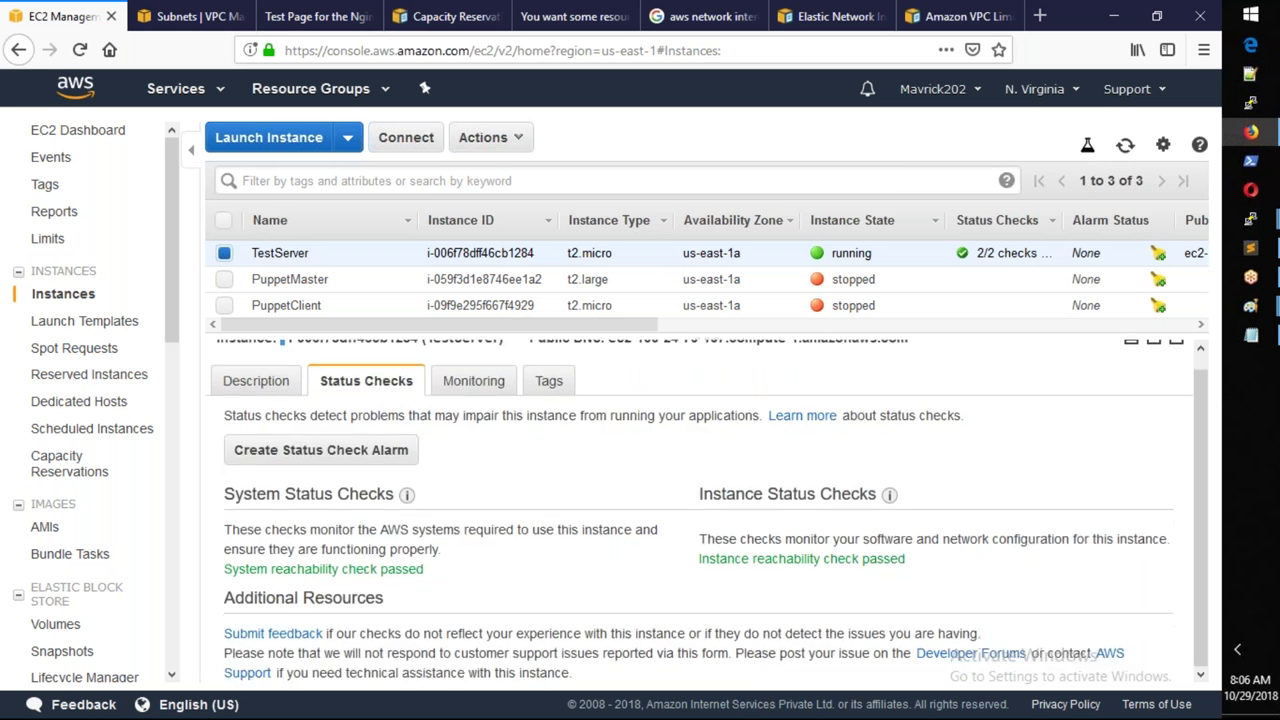
scroll(700, 480, "up", 1)
Step: Enable termination protection for TestServer
mouse_move(614, 356)
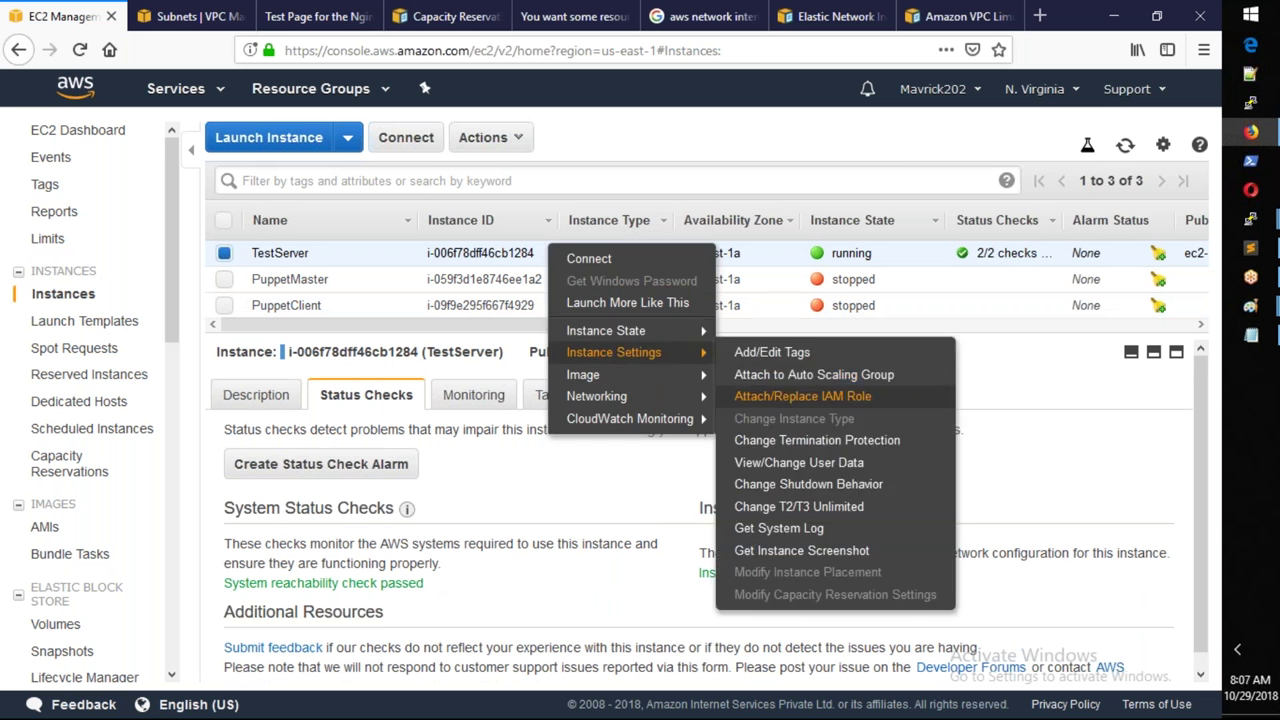
left_click(845, 450)
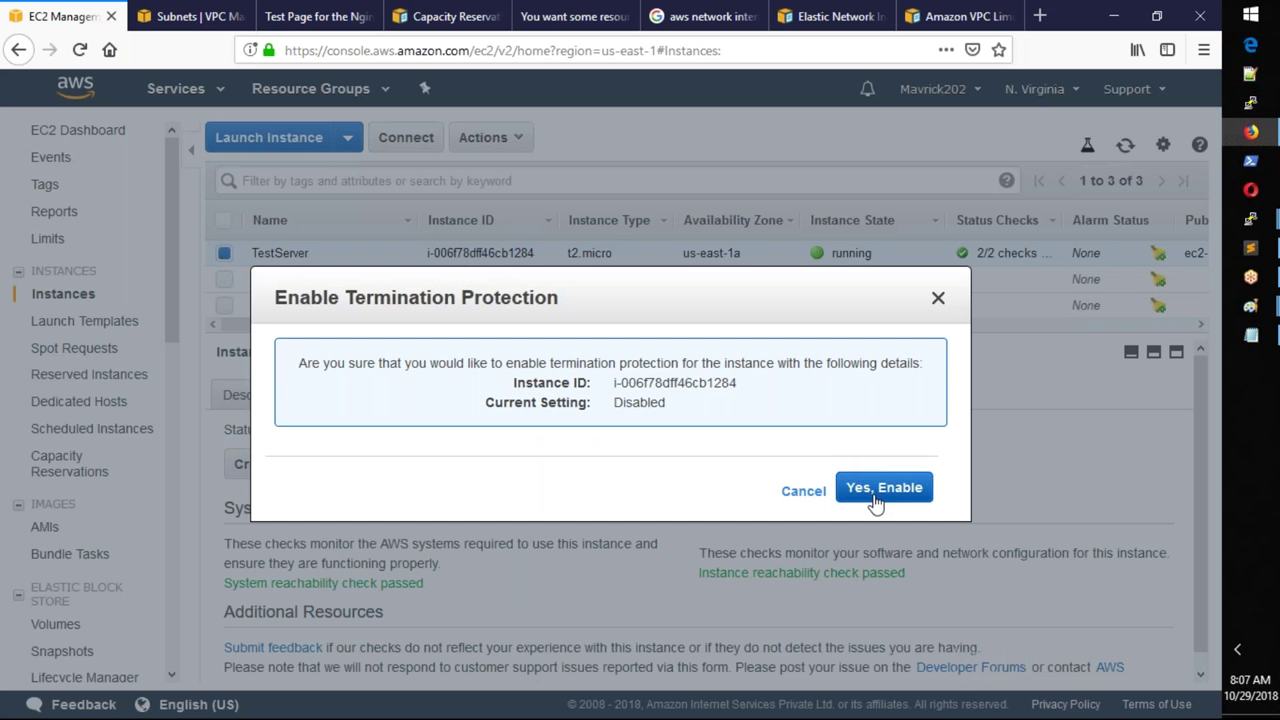
left_click(868, 492)
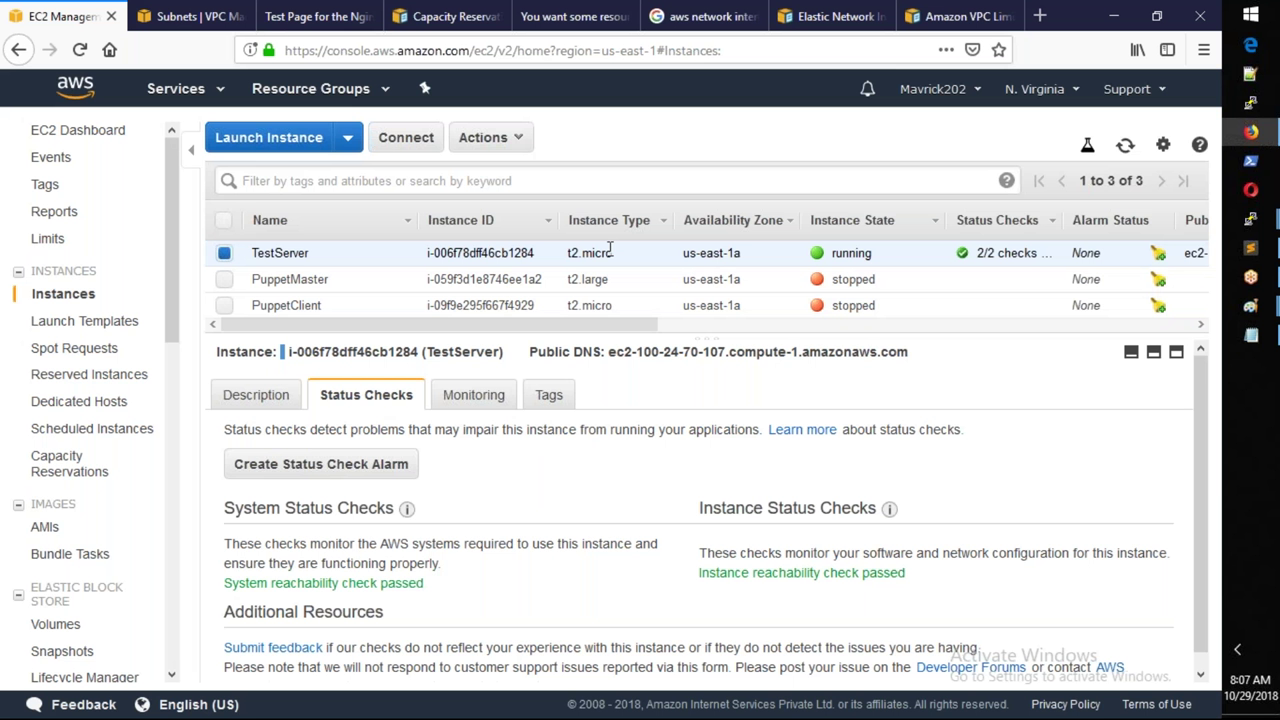
Step: Try to terminate TestServer to review how termination protection applies, and dismiss the termination dialog
right_click(609, 254)
mouse_move(669, 340)
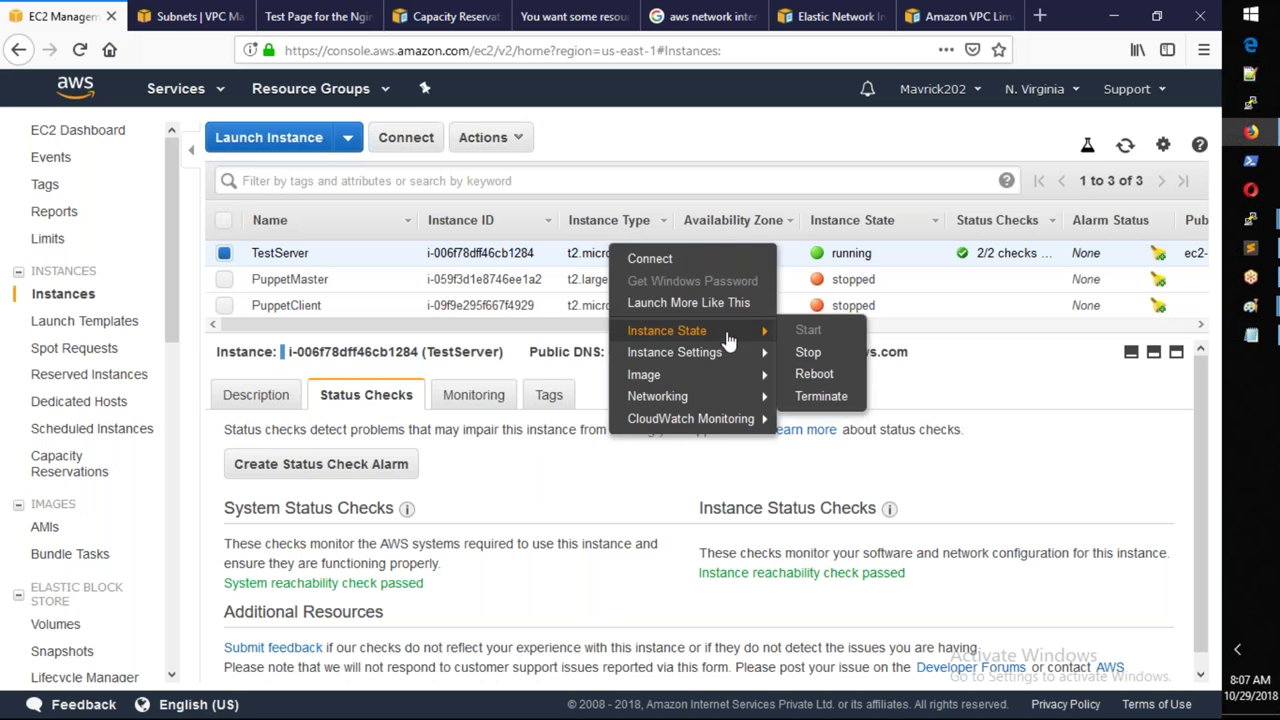
left_click(822, 397)
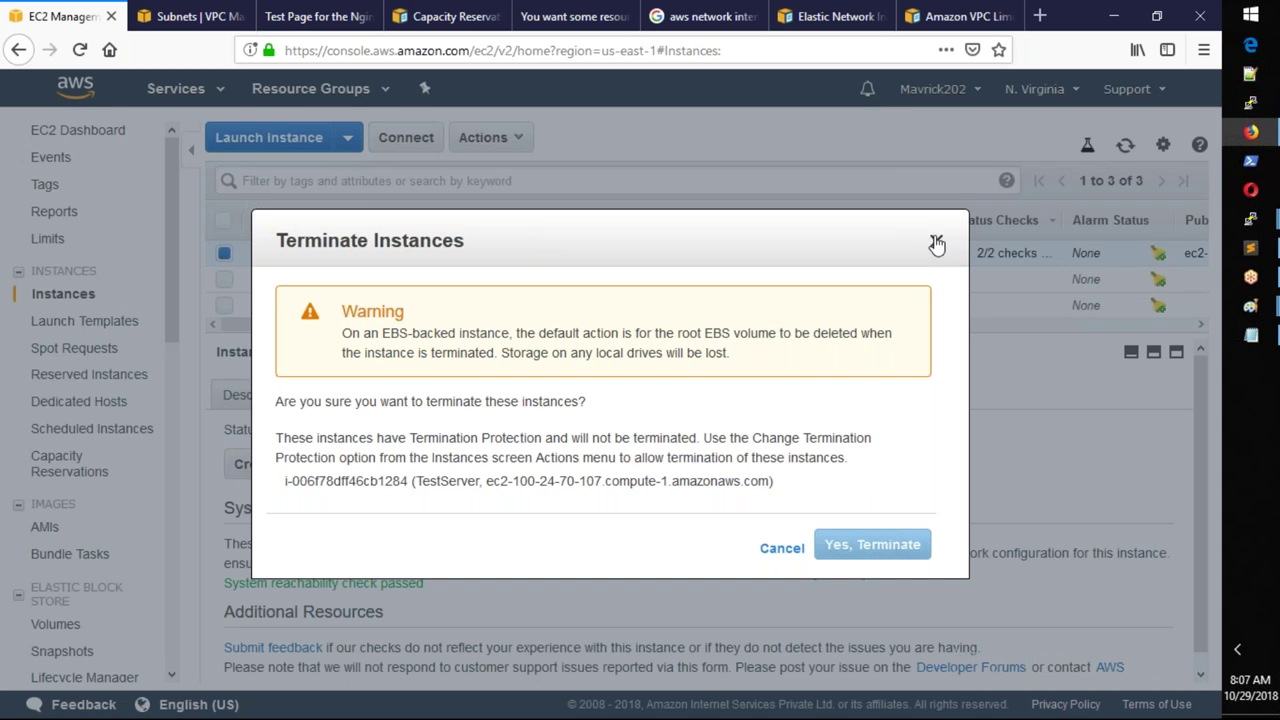
left_click(936, 244)
Step: Open TestServer's termination protection setting again, and review its instance state actions without choosing one
right_click(620, 252)
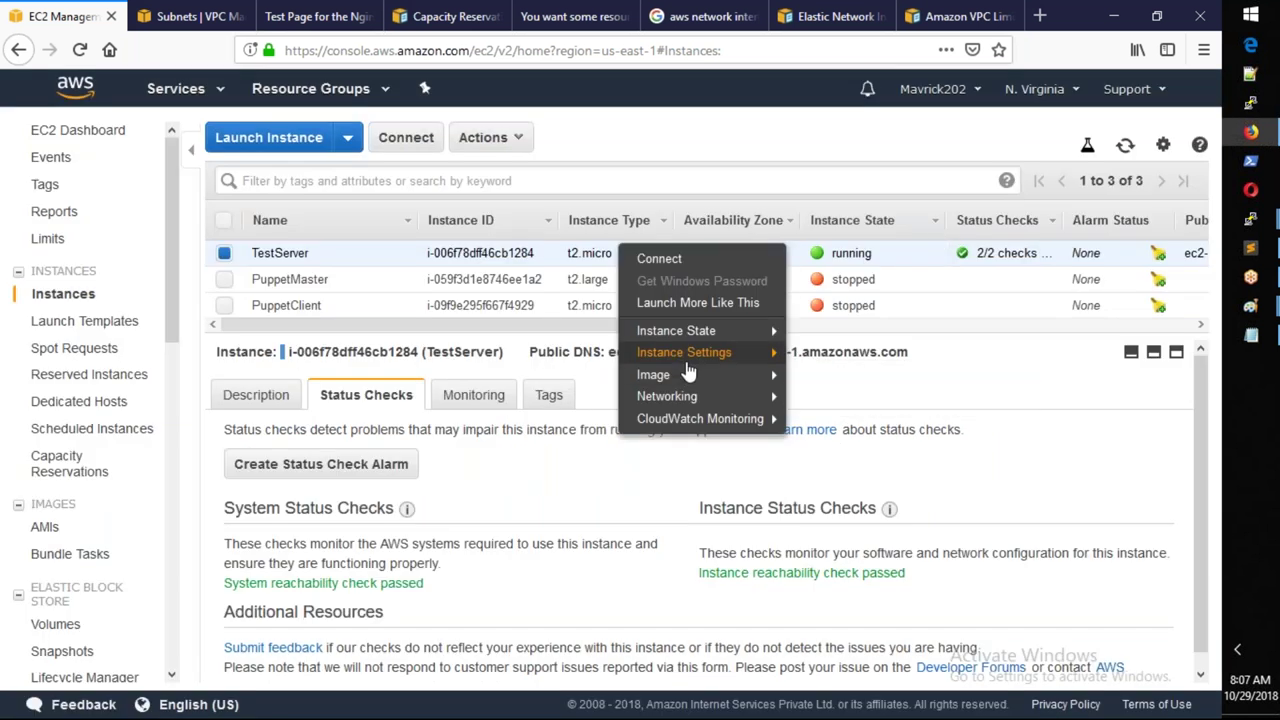
mouse_move(686, 352)
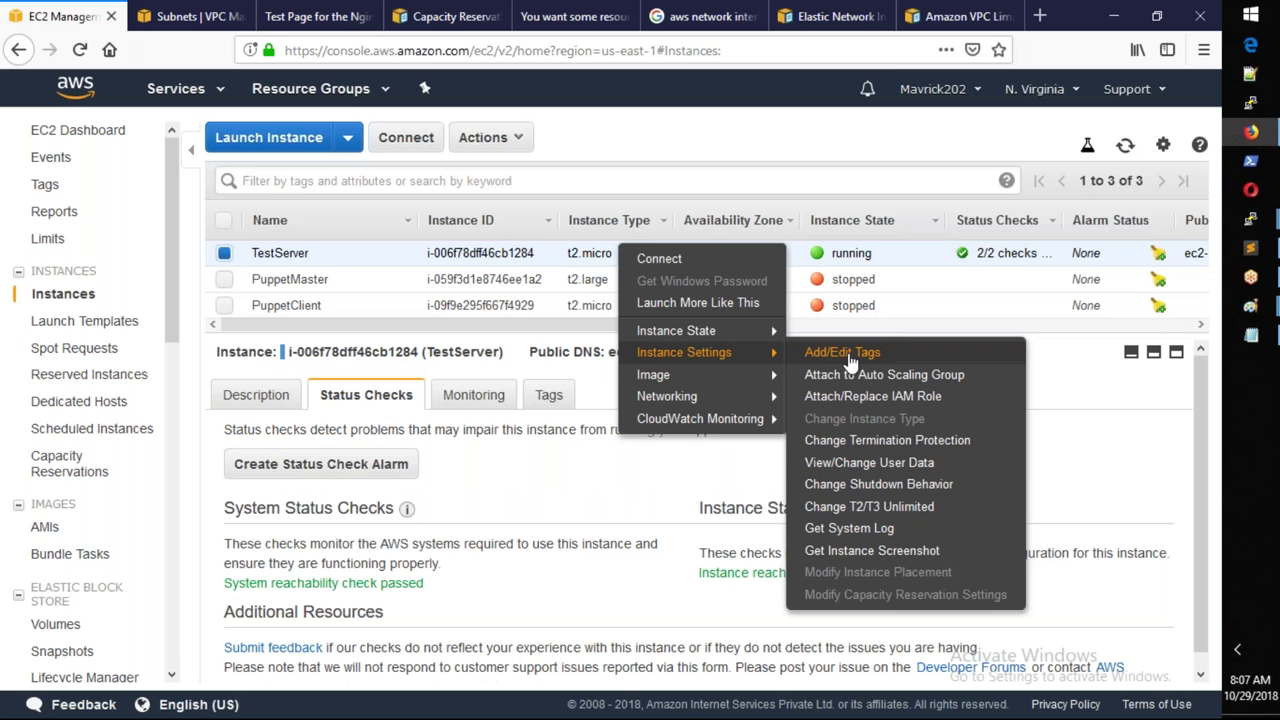
left_click(884, 445)
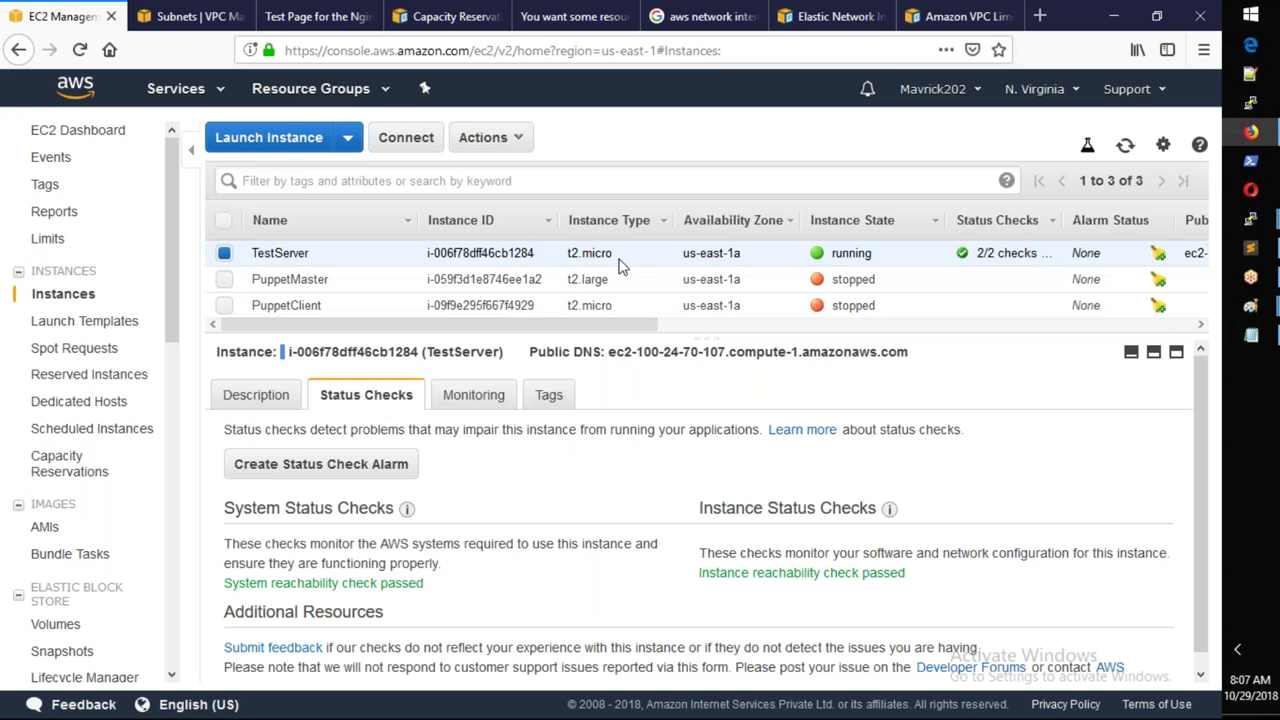
right_click(619, 254)
mouse_move(700, 331)
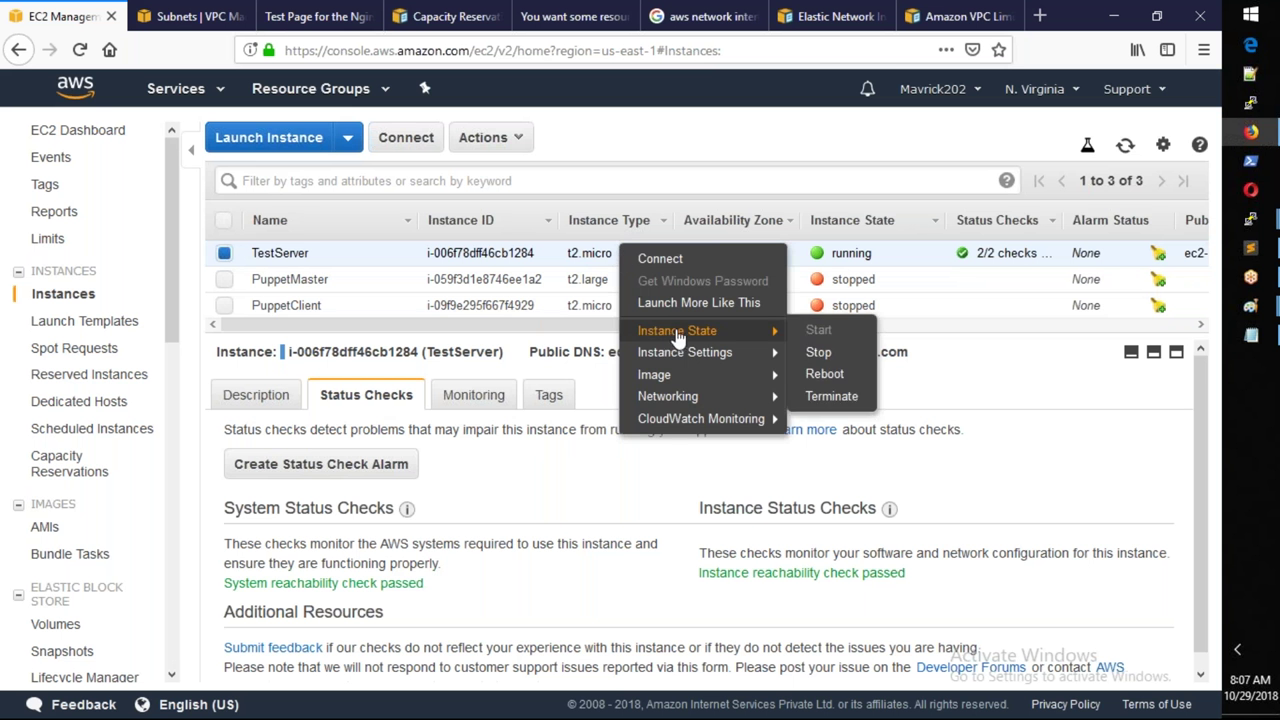
left_click(614, 508)
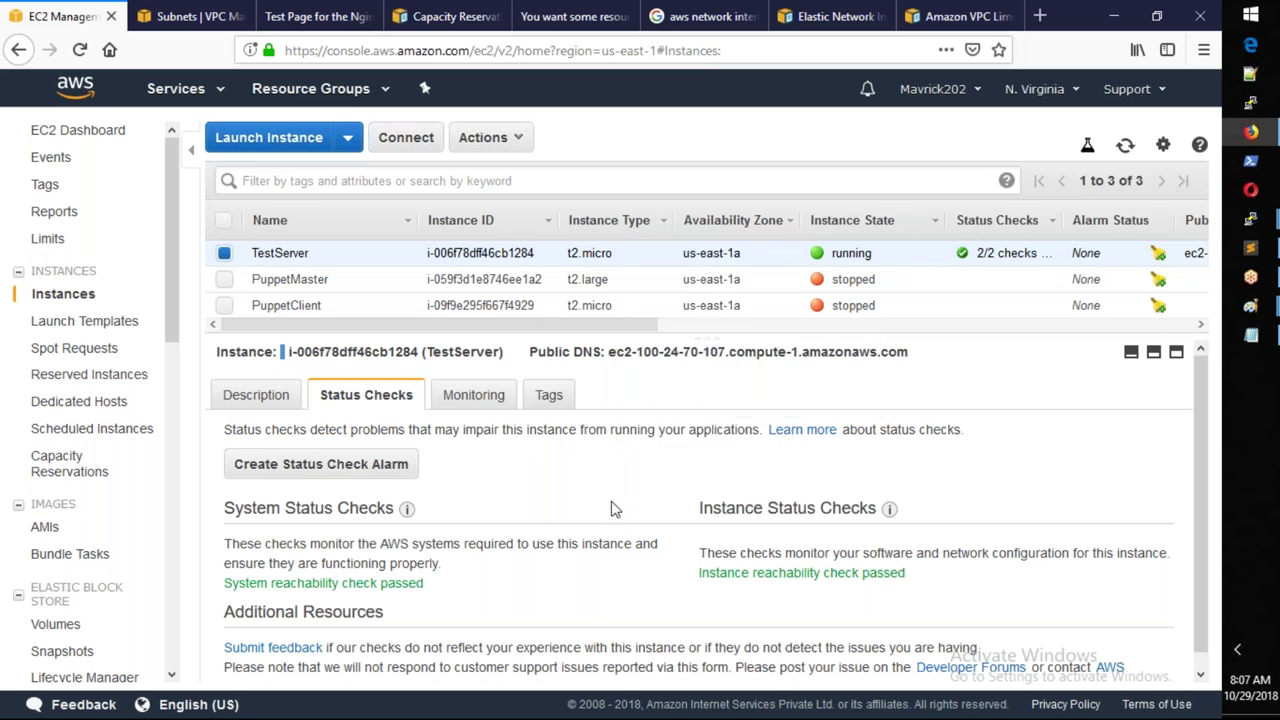
Step: View TestServer's description, open its connection instructions and highlight the example ssh command for the standalone client
left_click(278, 396)
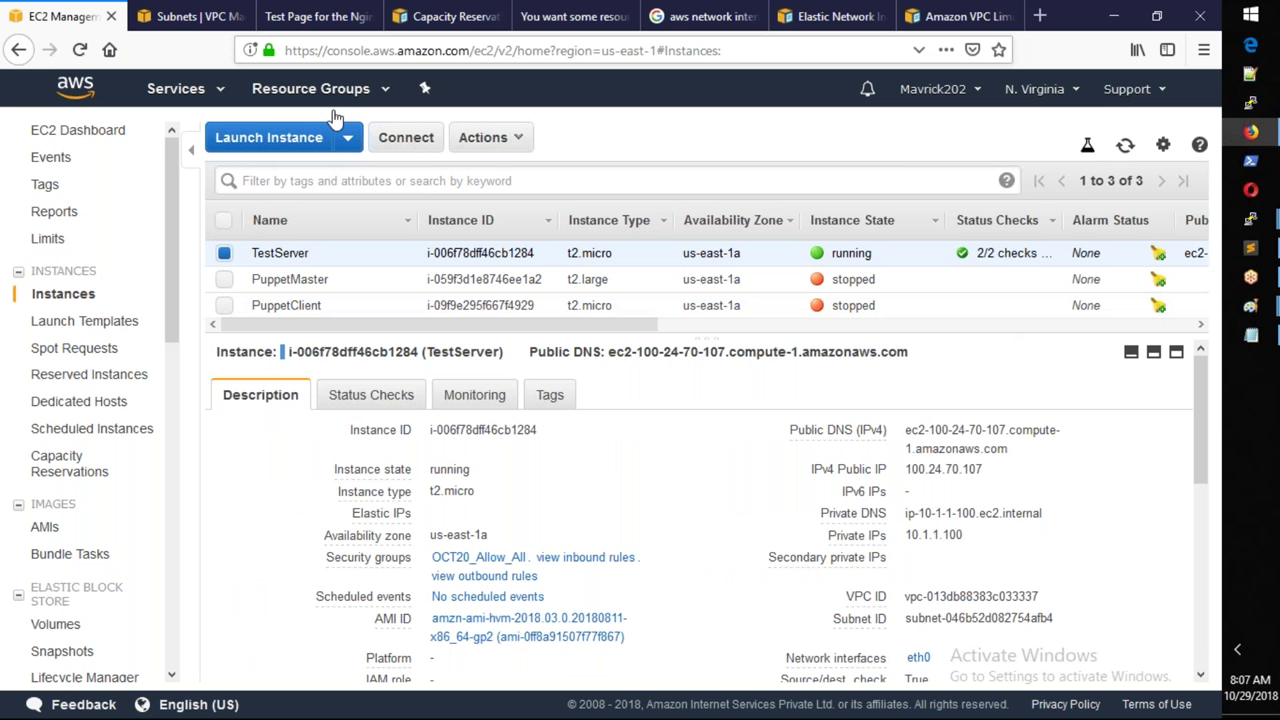
left_click(408, 140)
left_click_drag(364, 498, 892, 493)
Step: Choose the in-browser Java SSH client as the connection method and make the private key path ready for entry
left_click(494, 187)
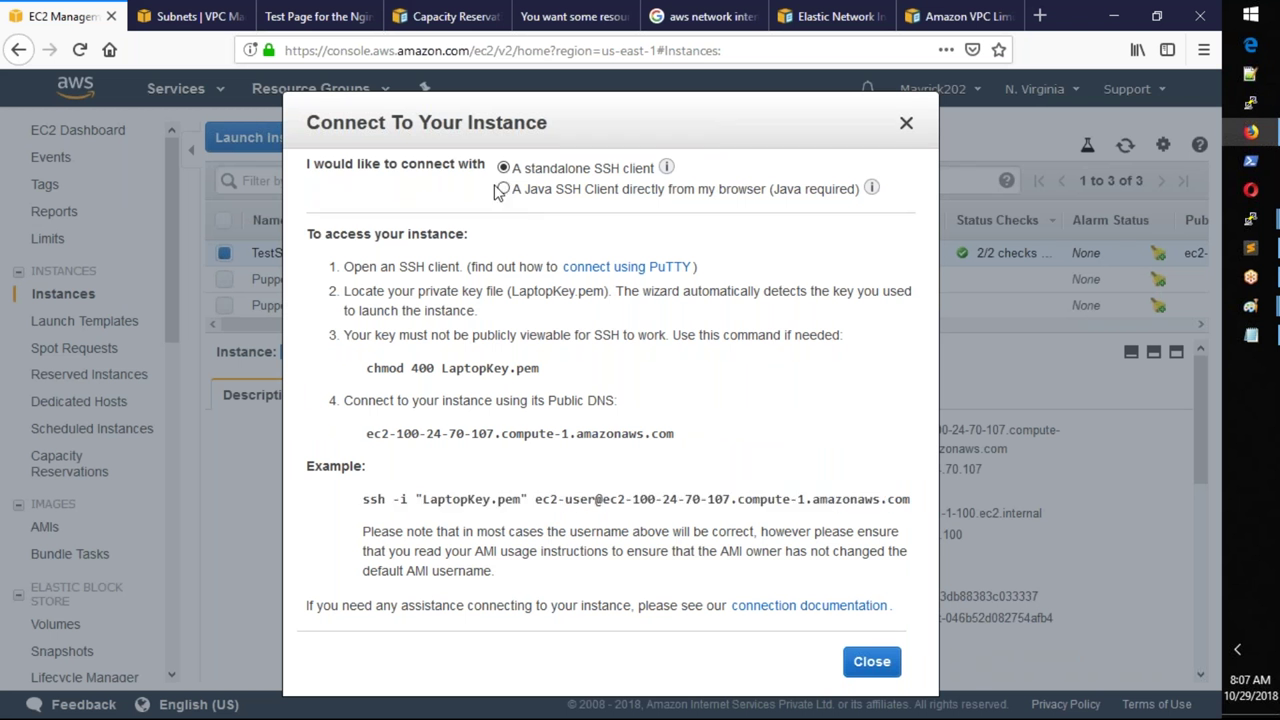
left_click(505, 190)
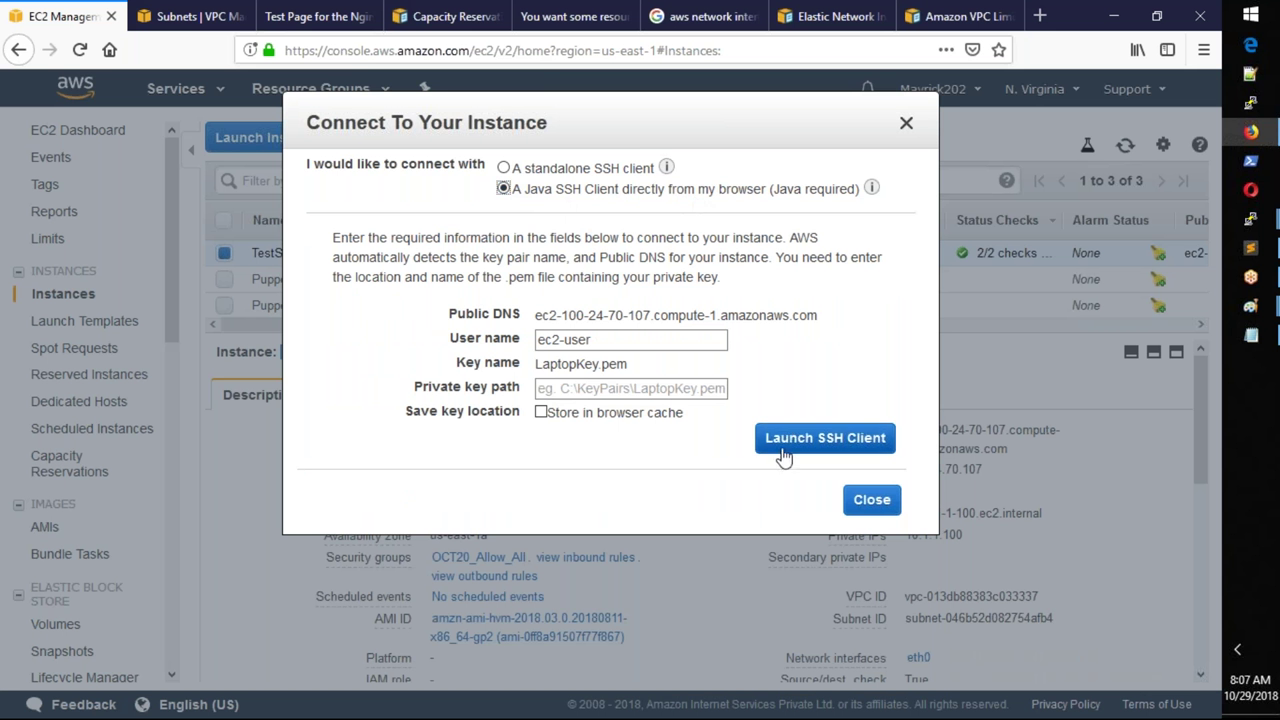
left_click(557, 392)
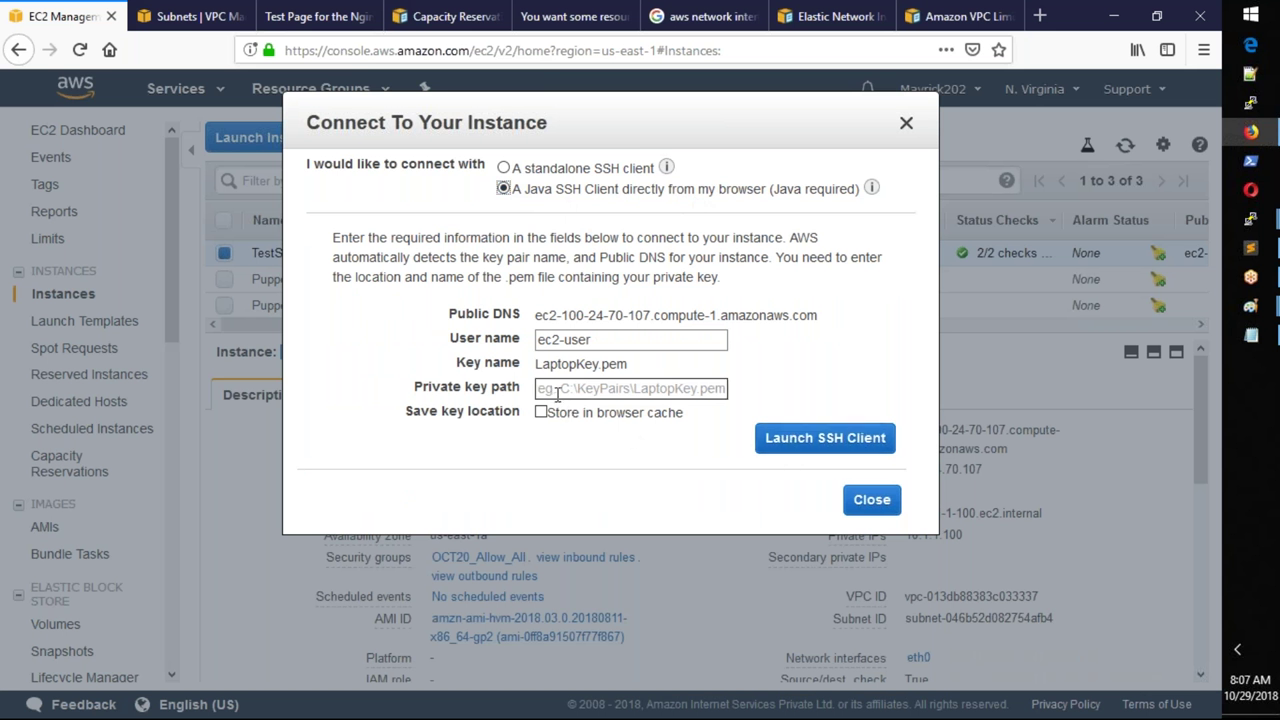
left_click(557, 393)
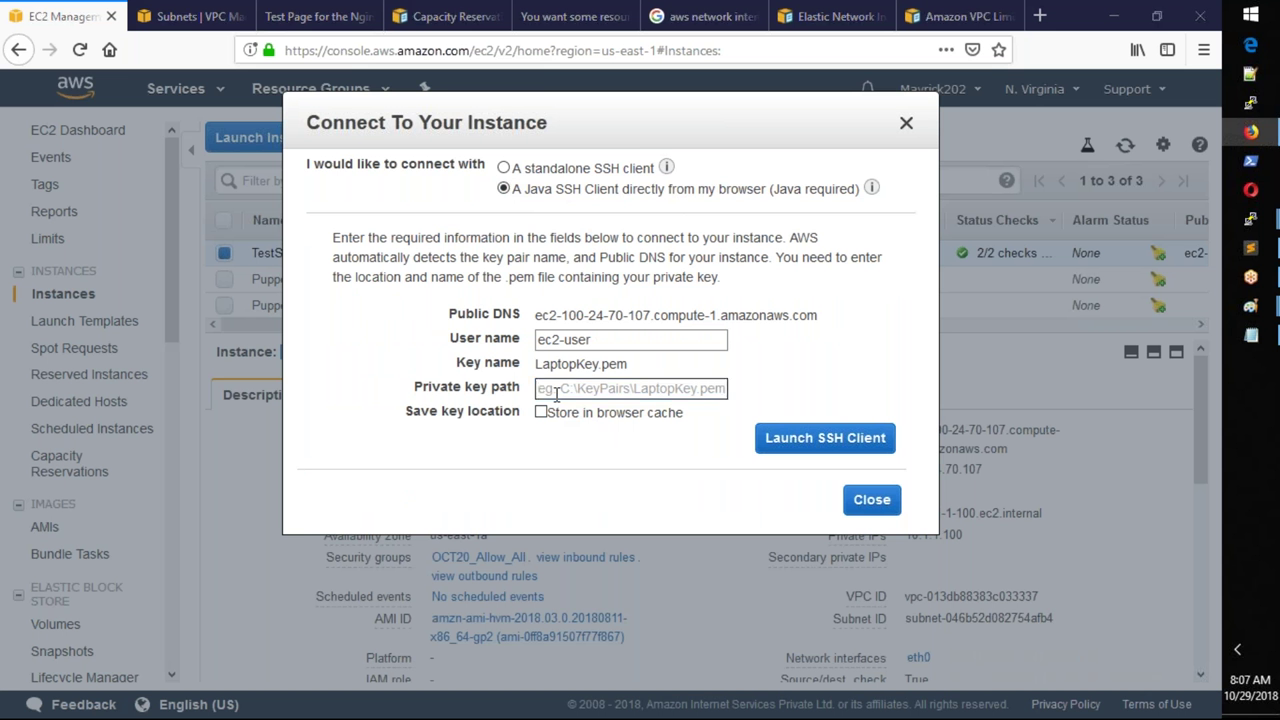
Step: Open the Downloads folder in File Explorer and look through it for the LaptopKey.pem file and its path
key("super+e")
left_click(92, 179)
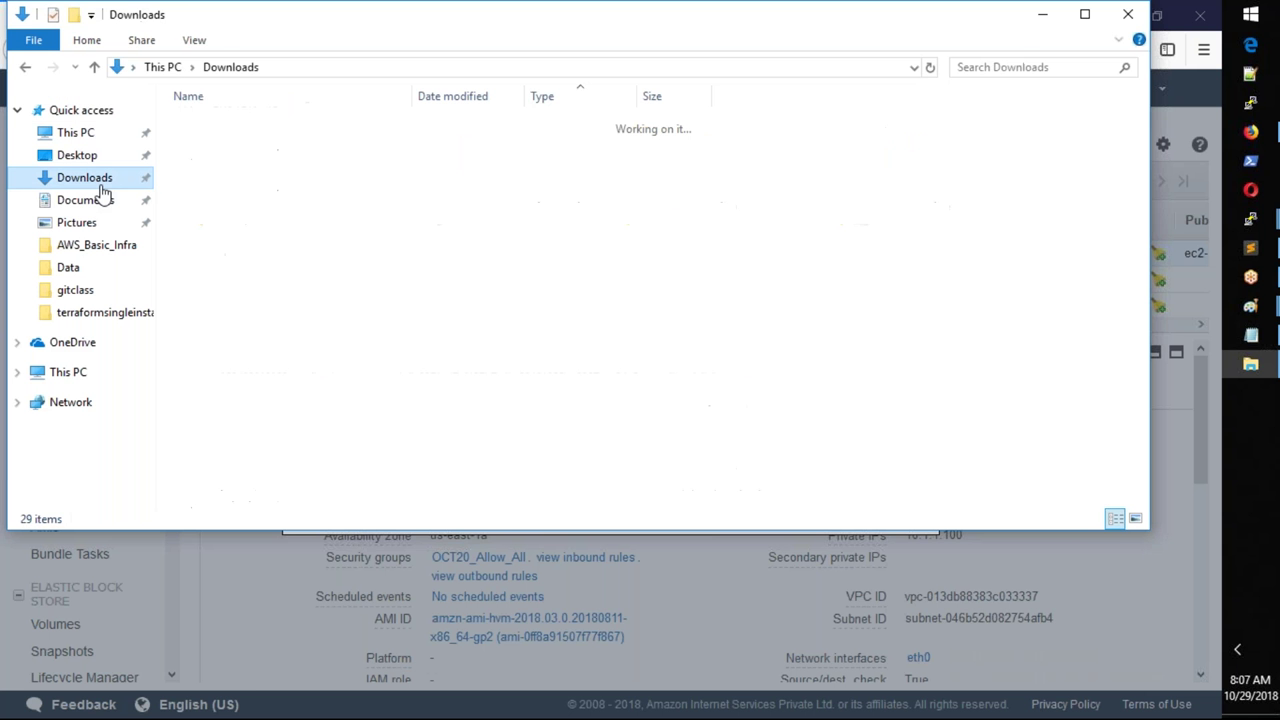
left_click(390, 438)
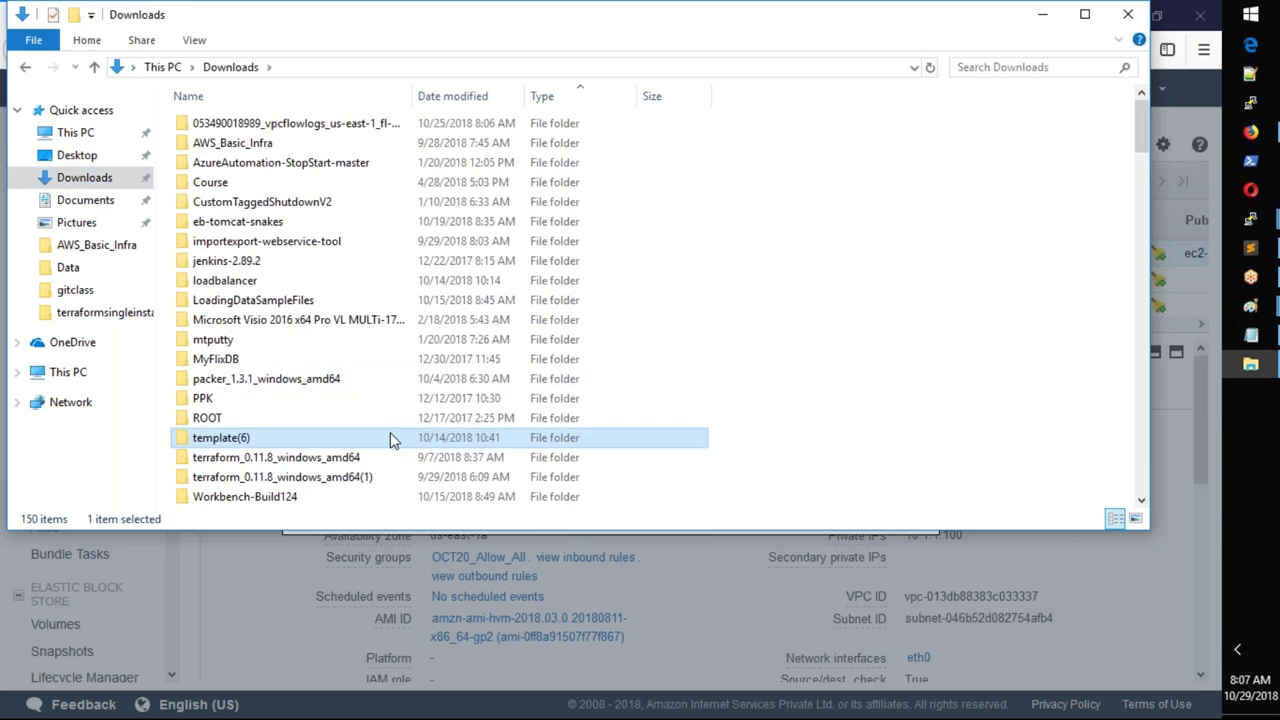
scroll(391, 439, "down", 4)
scroll(390, 438, "down", 2)
key("alt+d")
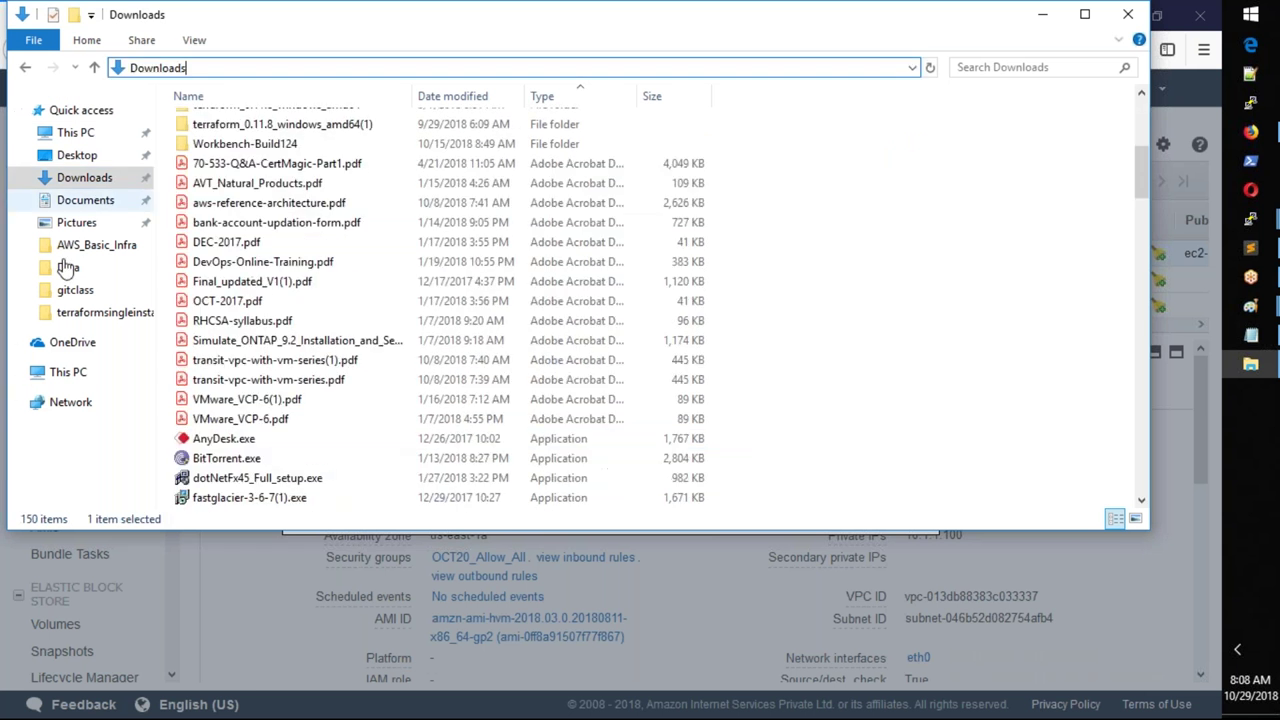
Step: Browse from This PC through the C: drive's Users folder to admin2's Downloads folder
left_click(70, 373)
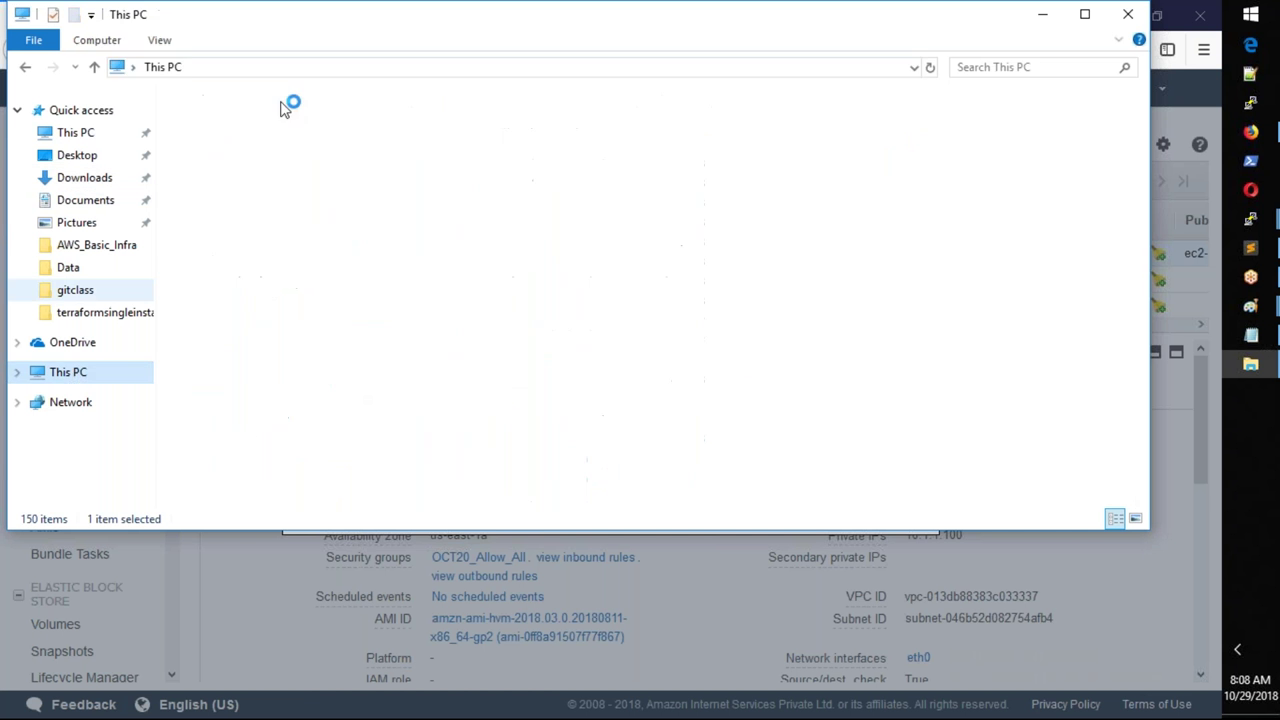
double_click(303, 275)
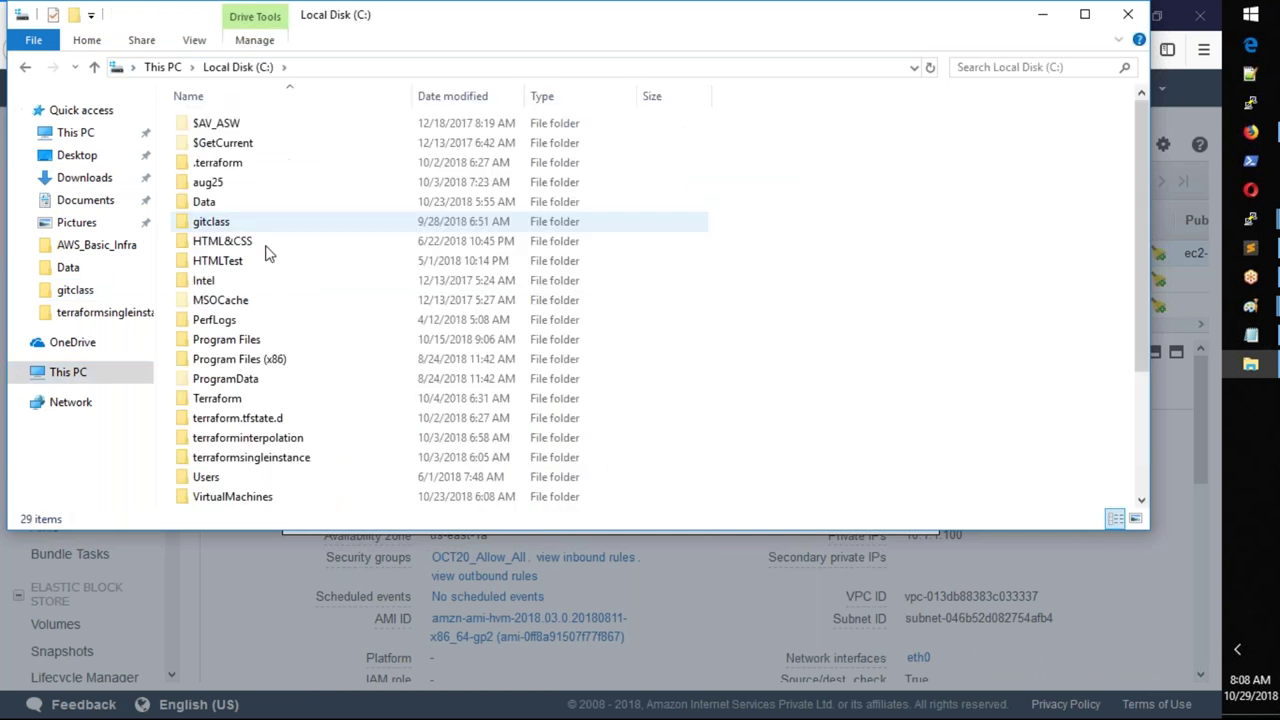
double_click(206, 477)
double_click(229, 128)
left_click(222, 398)
double_click(222, 398)
Step: Complete the folder address to C:\Users\admin2\Downloads\LaptopKey.pem and copy the whole path
left_click(540, 66)
type("\\lap")
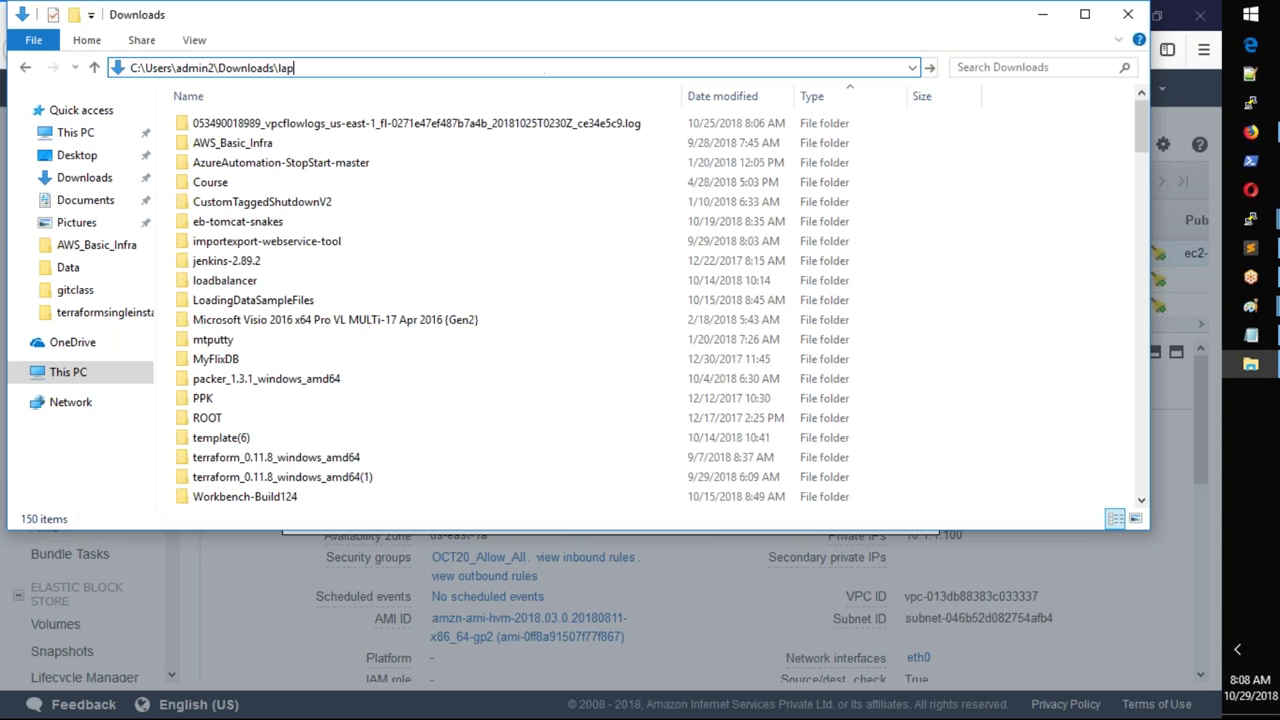
key("Down")
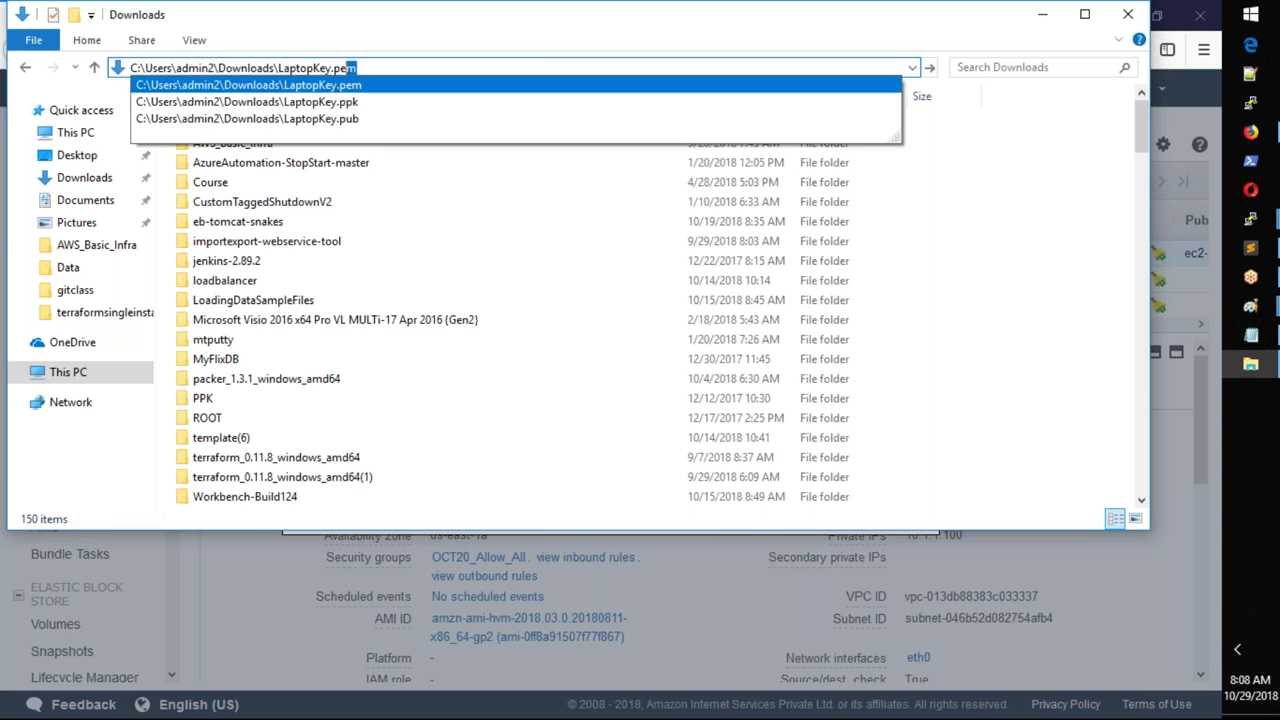
key("shift+Left")
key("shift+Left")
key("shift+Left")
key("shift+Left")
key("shift+Left")
key("shift+Left")
key("shift+Left")
key("shift+Left")
key("shift+Left")
key("shift+Left")
key("shift+Left")
key("shift+Left")
key("shift+Left")
key("shift+Left")
key("shift+Left")
key("shift+Left")
key("shift+Left")
key("shift+Left")
key("shift+Left")
key("shift+Left")
key("ctrl+c")
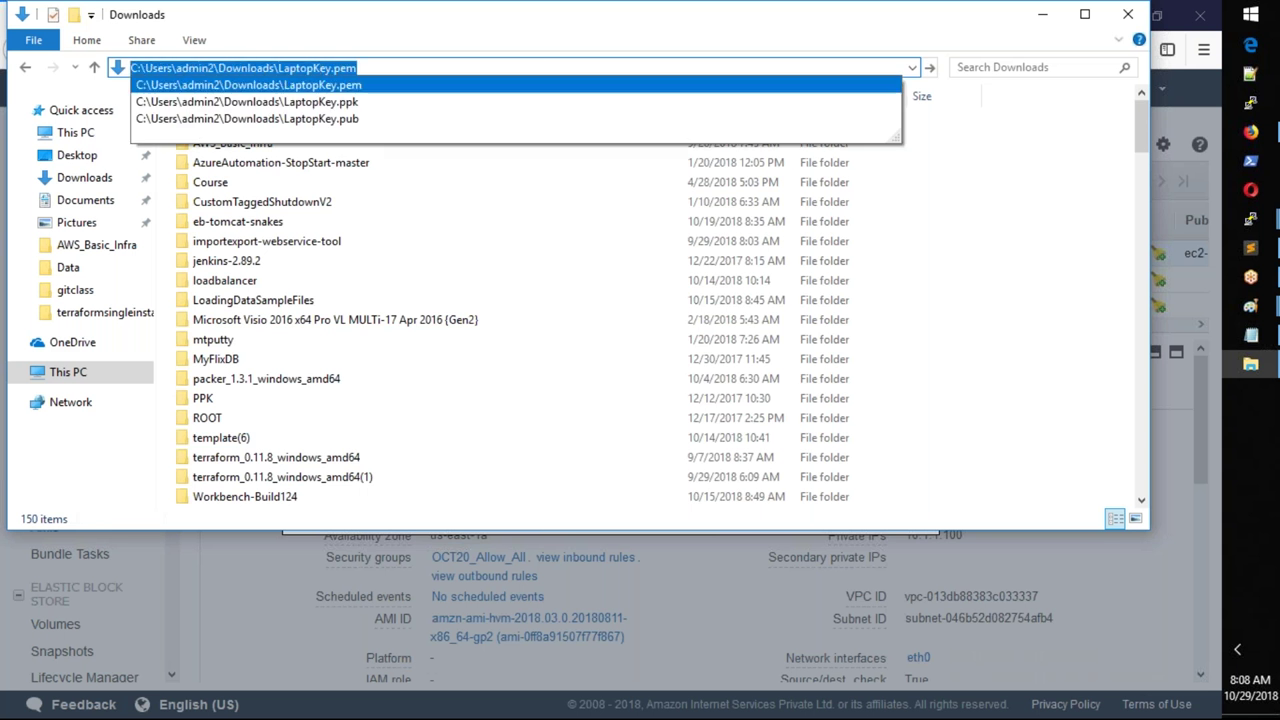
Step: Paste the copied path as the private key path, try to launch the browser-based SSH client, and close the connection dialog
left_click(1047, 24)
left_click(1047, 24)
left_click(630, 388)
key("ctrl+v")
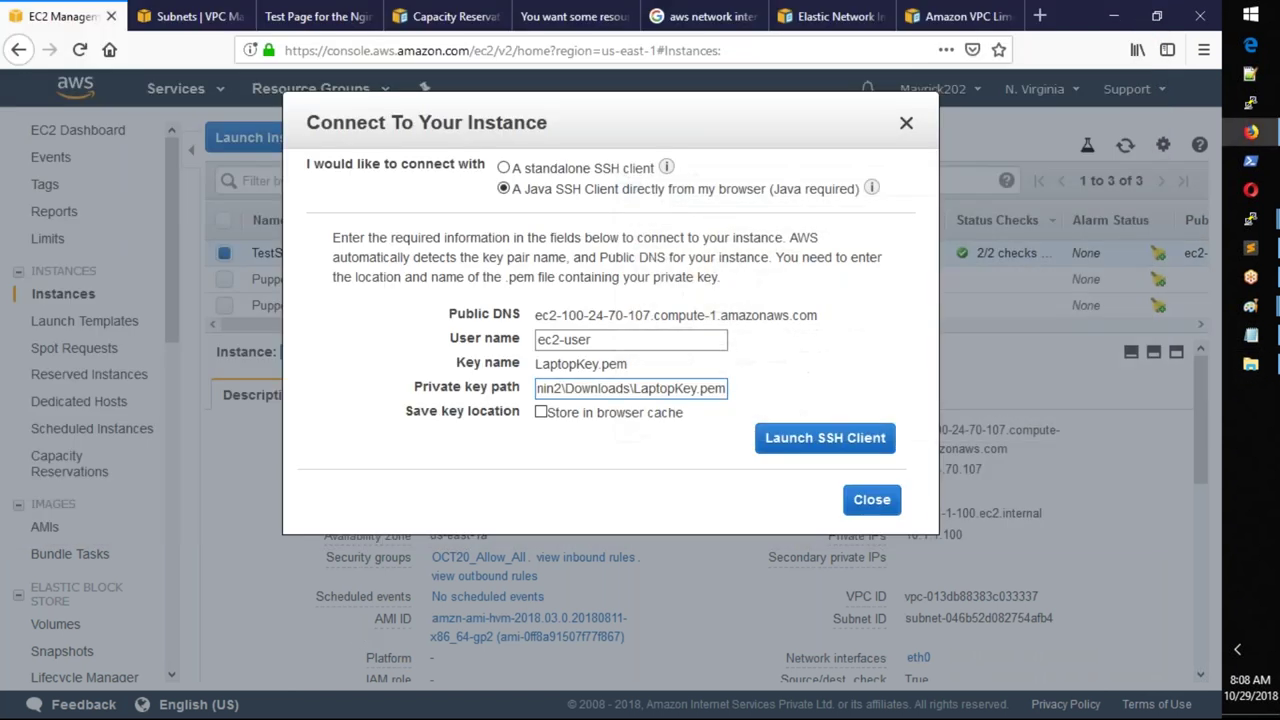
left_click(800, 450)
left_click(871, 502)
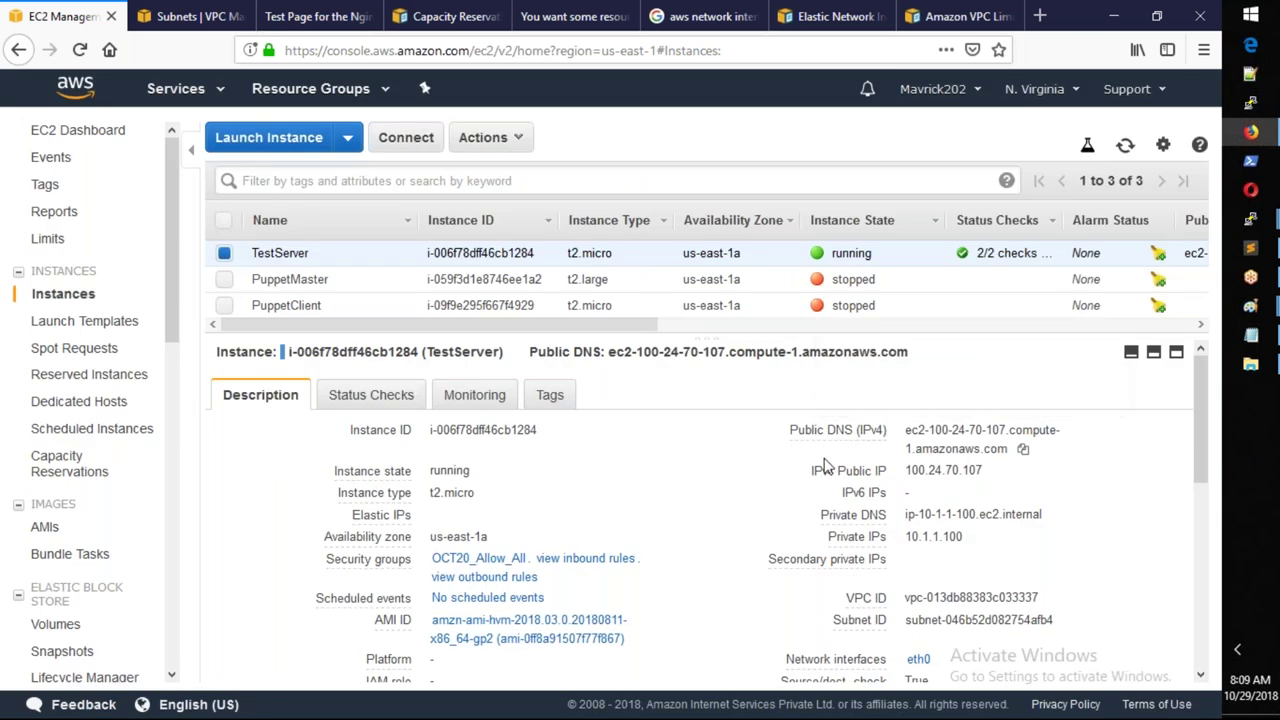
Step: Review the instance state actions available for TestServer without choosing one
mouse_move(838, 430)
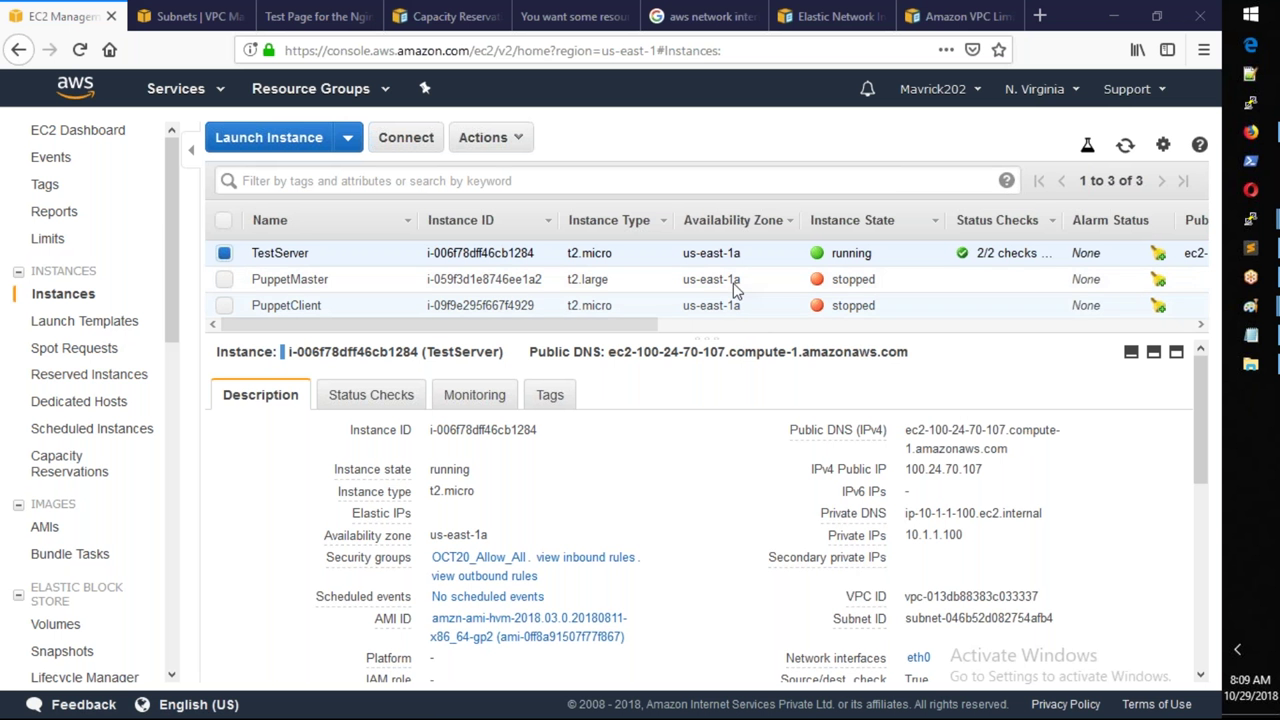
right_click(647, 252)
mouse_move(720, 330)
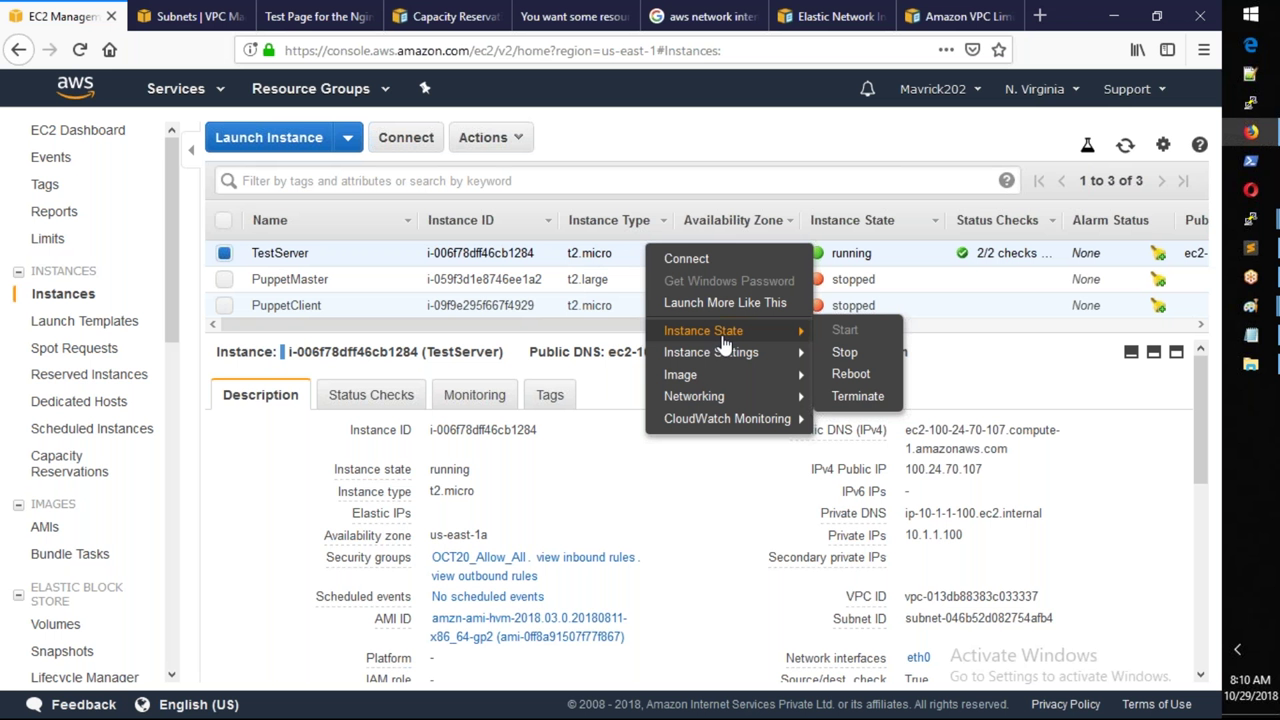
left_click(590, 333)
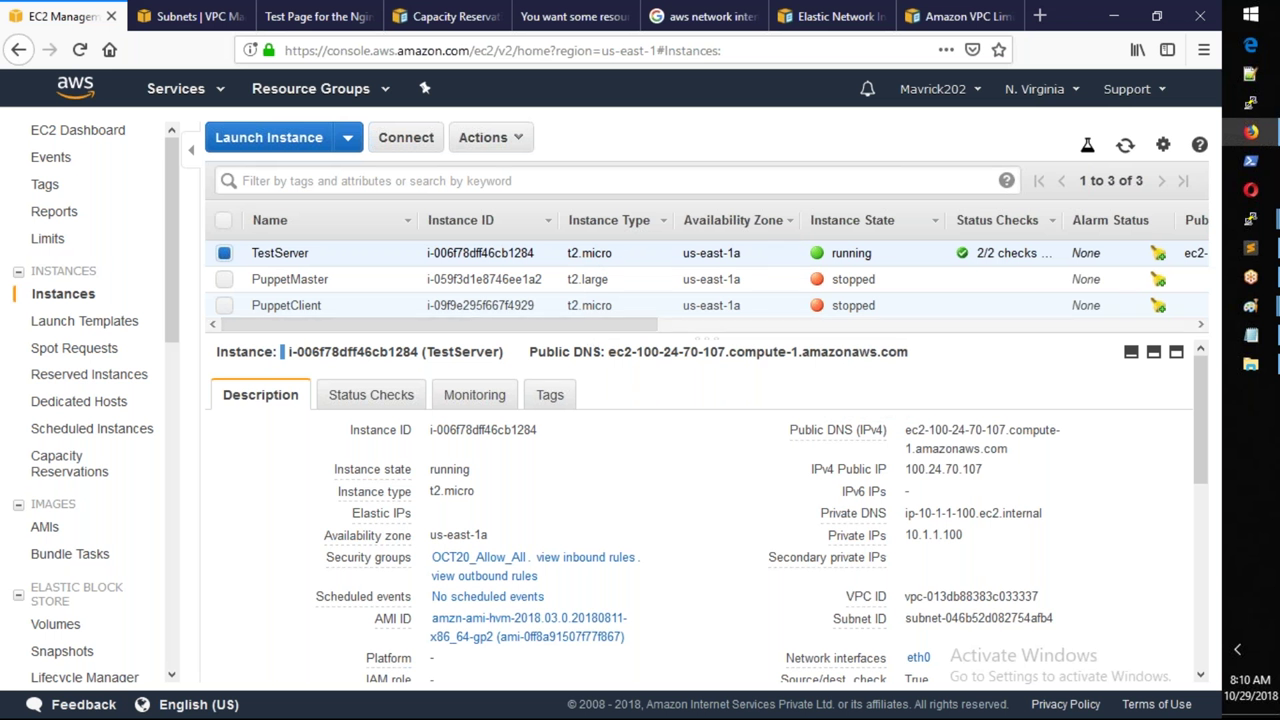
Step: Terminate the TestServer instance and confirm the termination
right_click(639, 246)
mouse_move(690, 330)
left_click(845, 398)
left_click(847, 526)
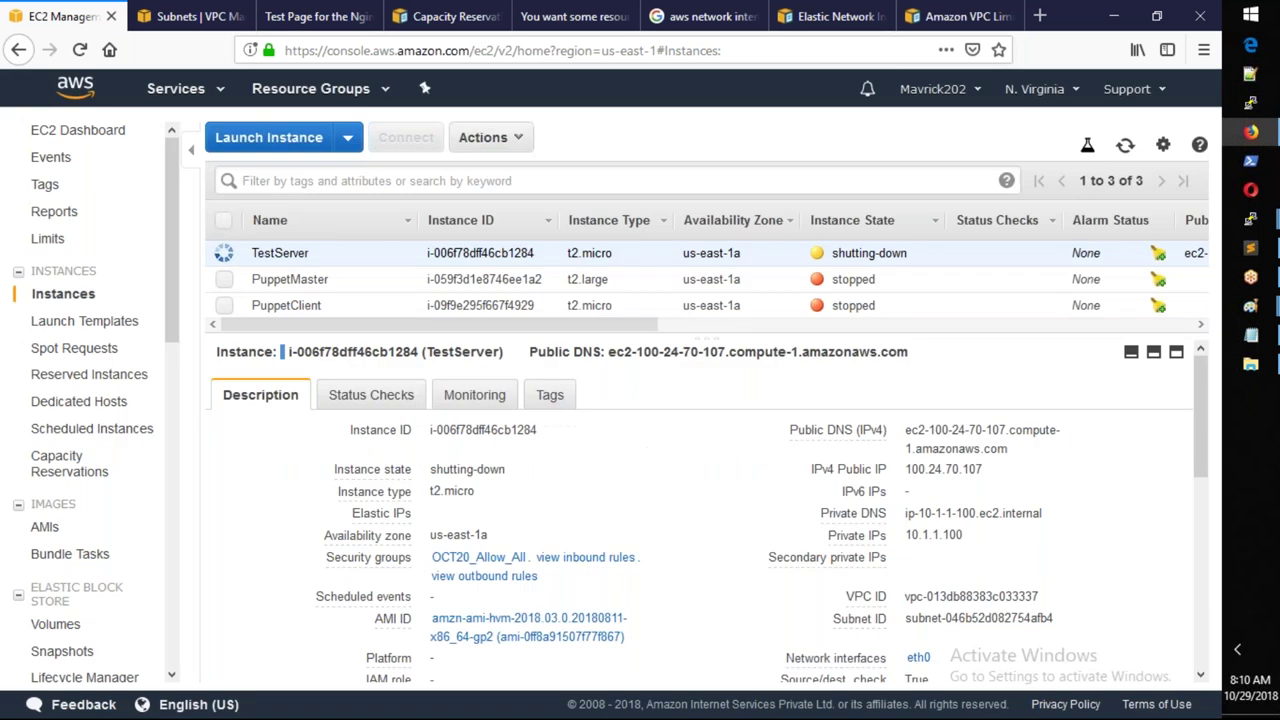
Step: View the descriptions of PuppetMaster and PuppetClient, and refresh the instance list to check TestServer's state
key("Down")
key("Down")
left_click(805, 287)
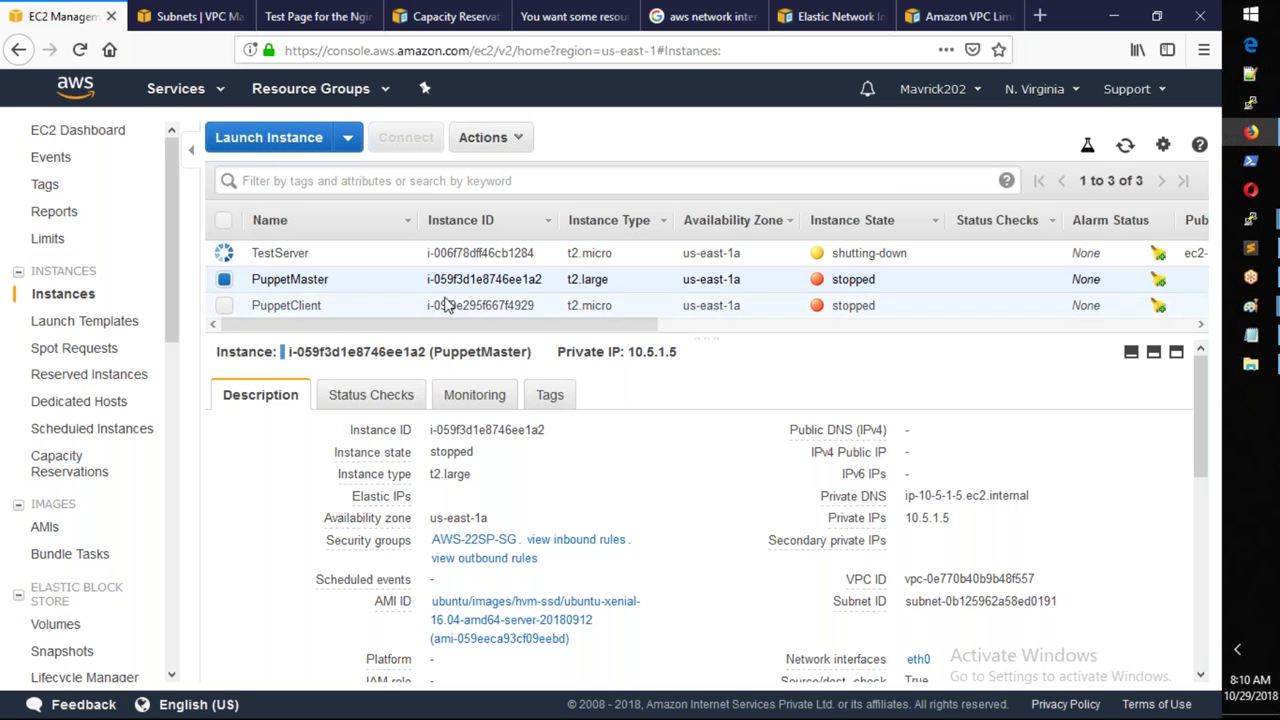
left_click(535, 306)
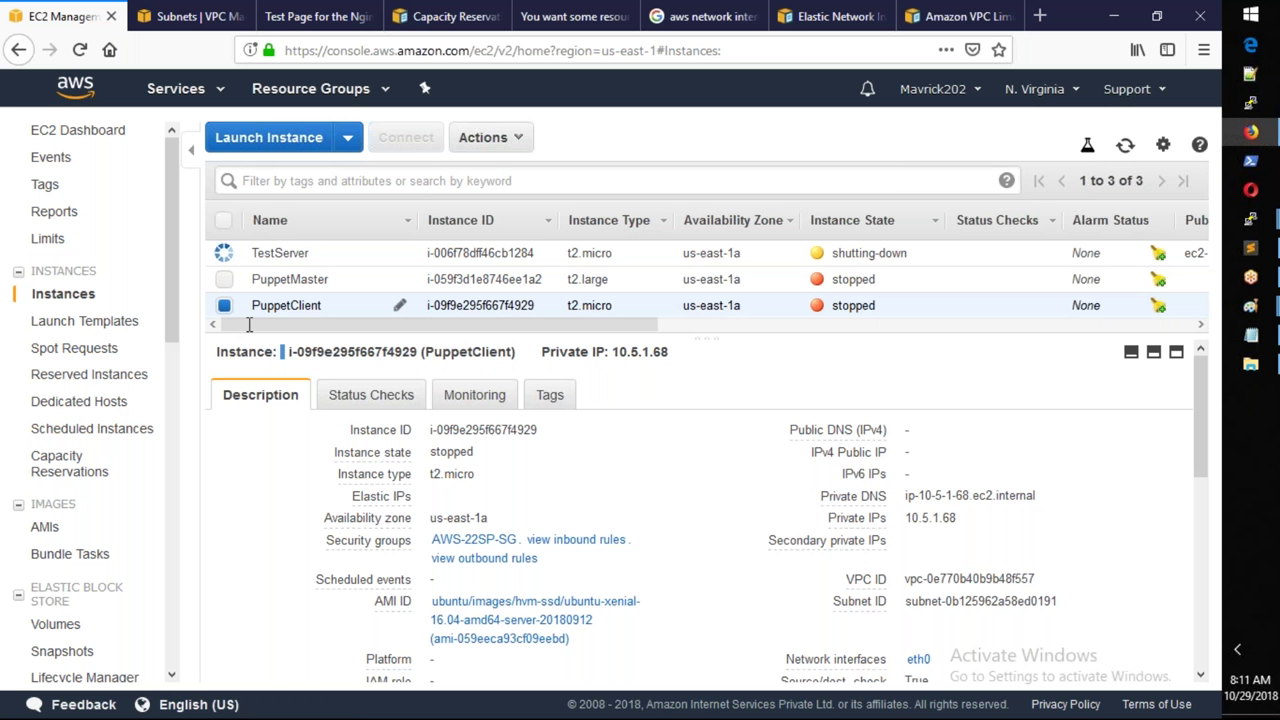
left_click(1124, 147)
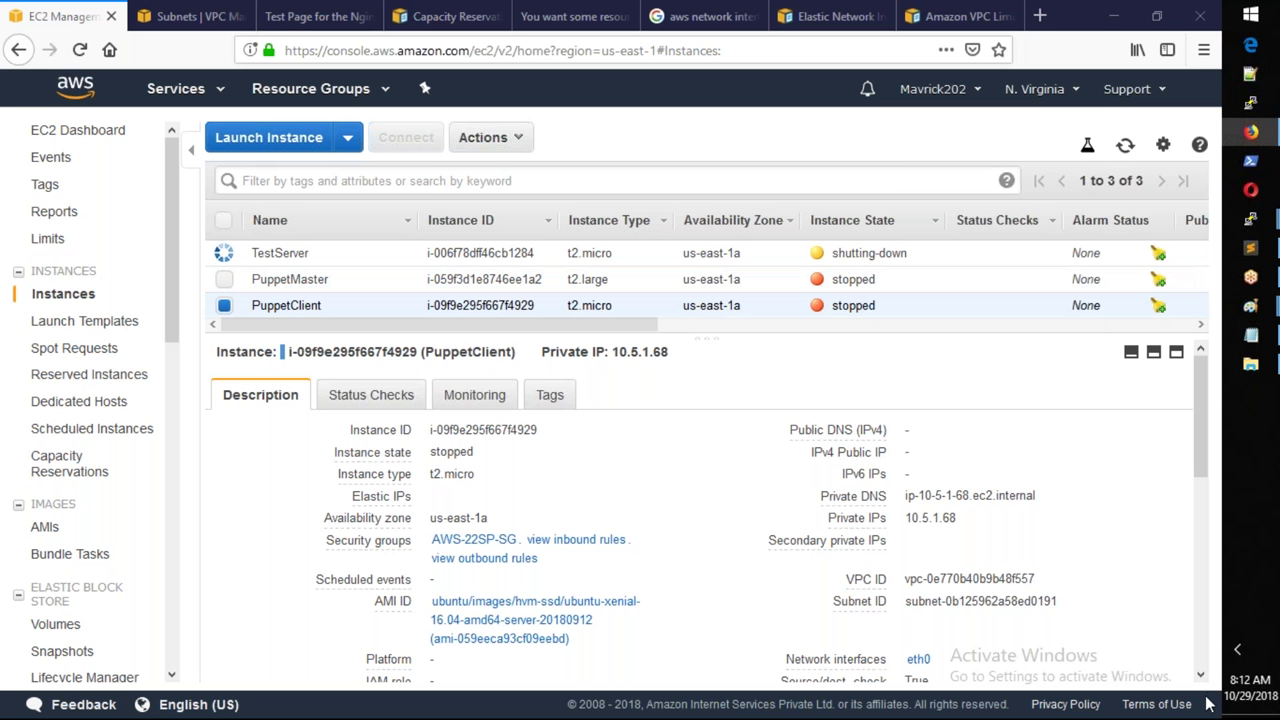
left_click_drag(660, 326, 472, 330)
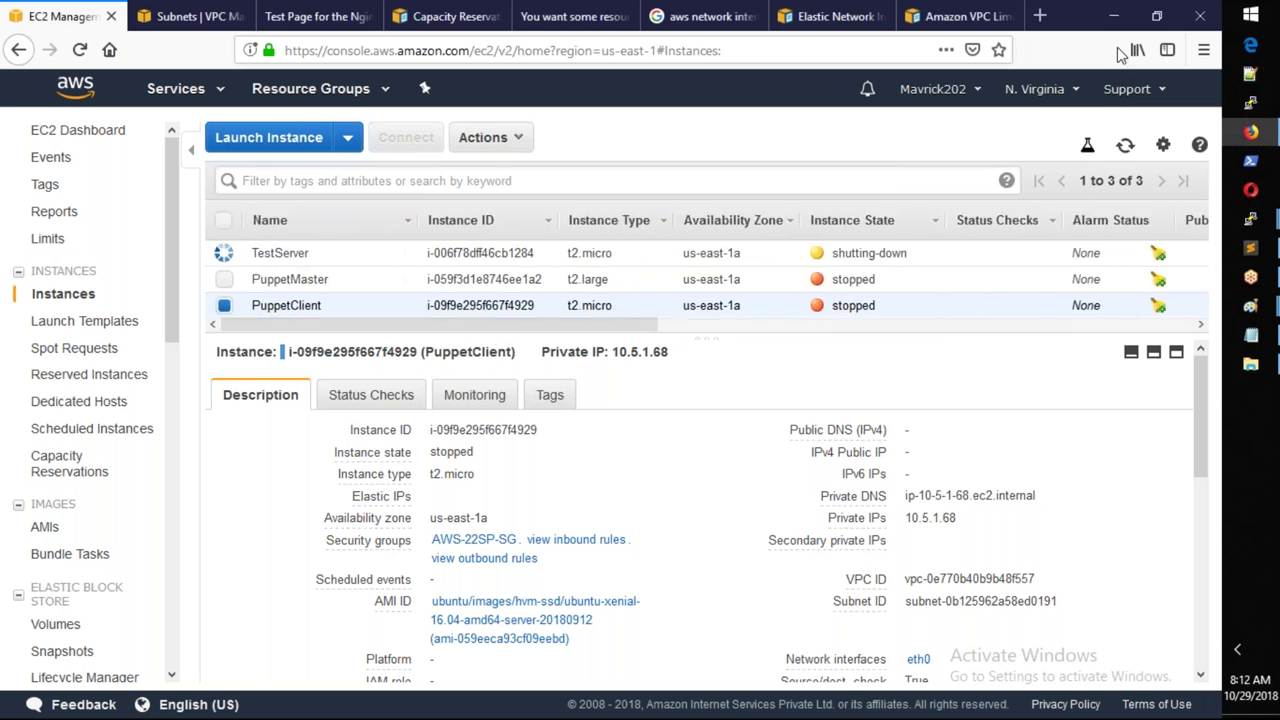